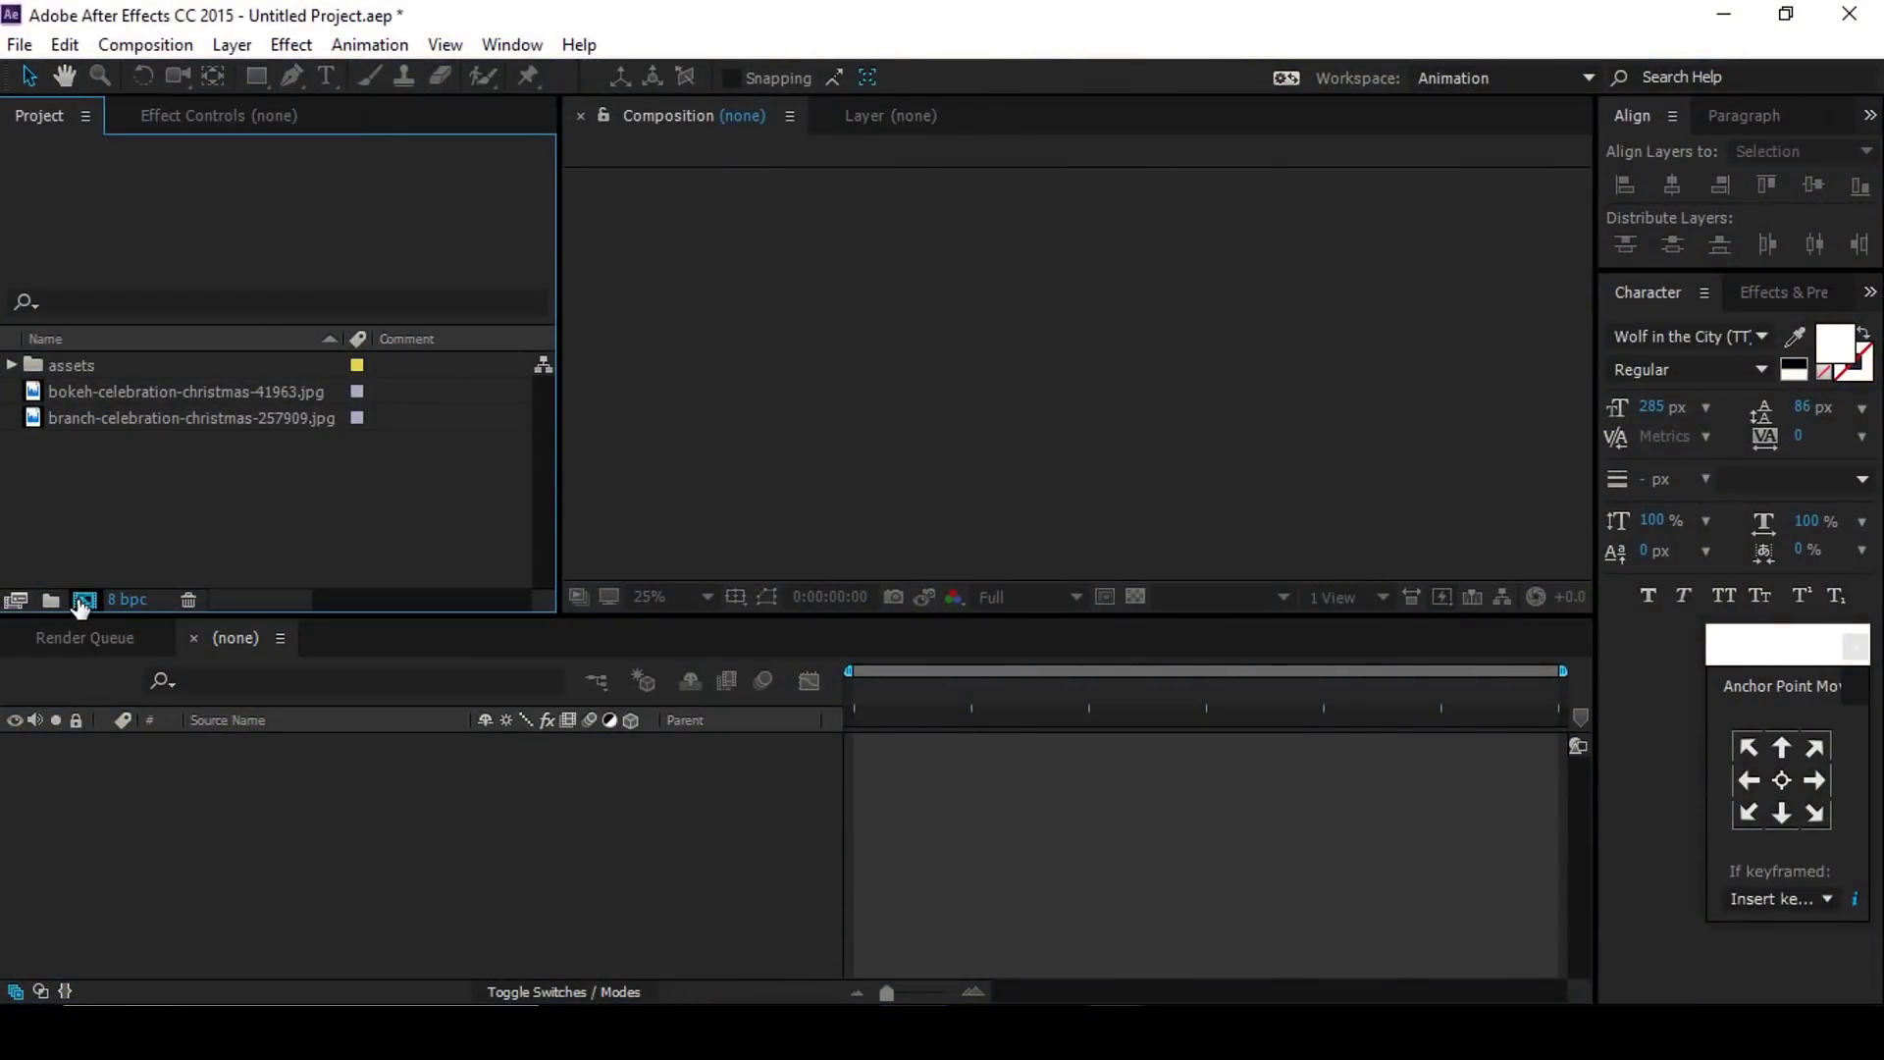
# Step: Create a 1920 × 1080, 30 fps composition named main comp lasting 0:00:30:08 and add the bokeh-celebration Santa image to it
pyautogui.click(85, 599)
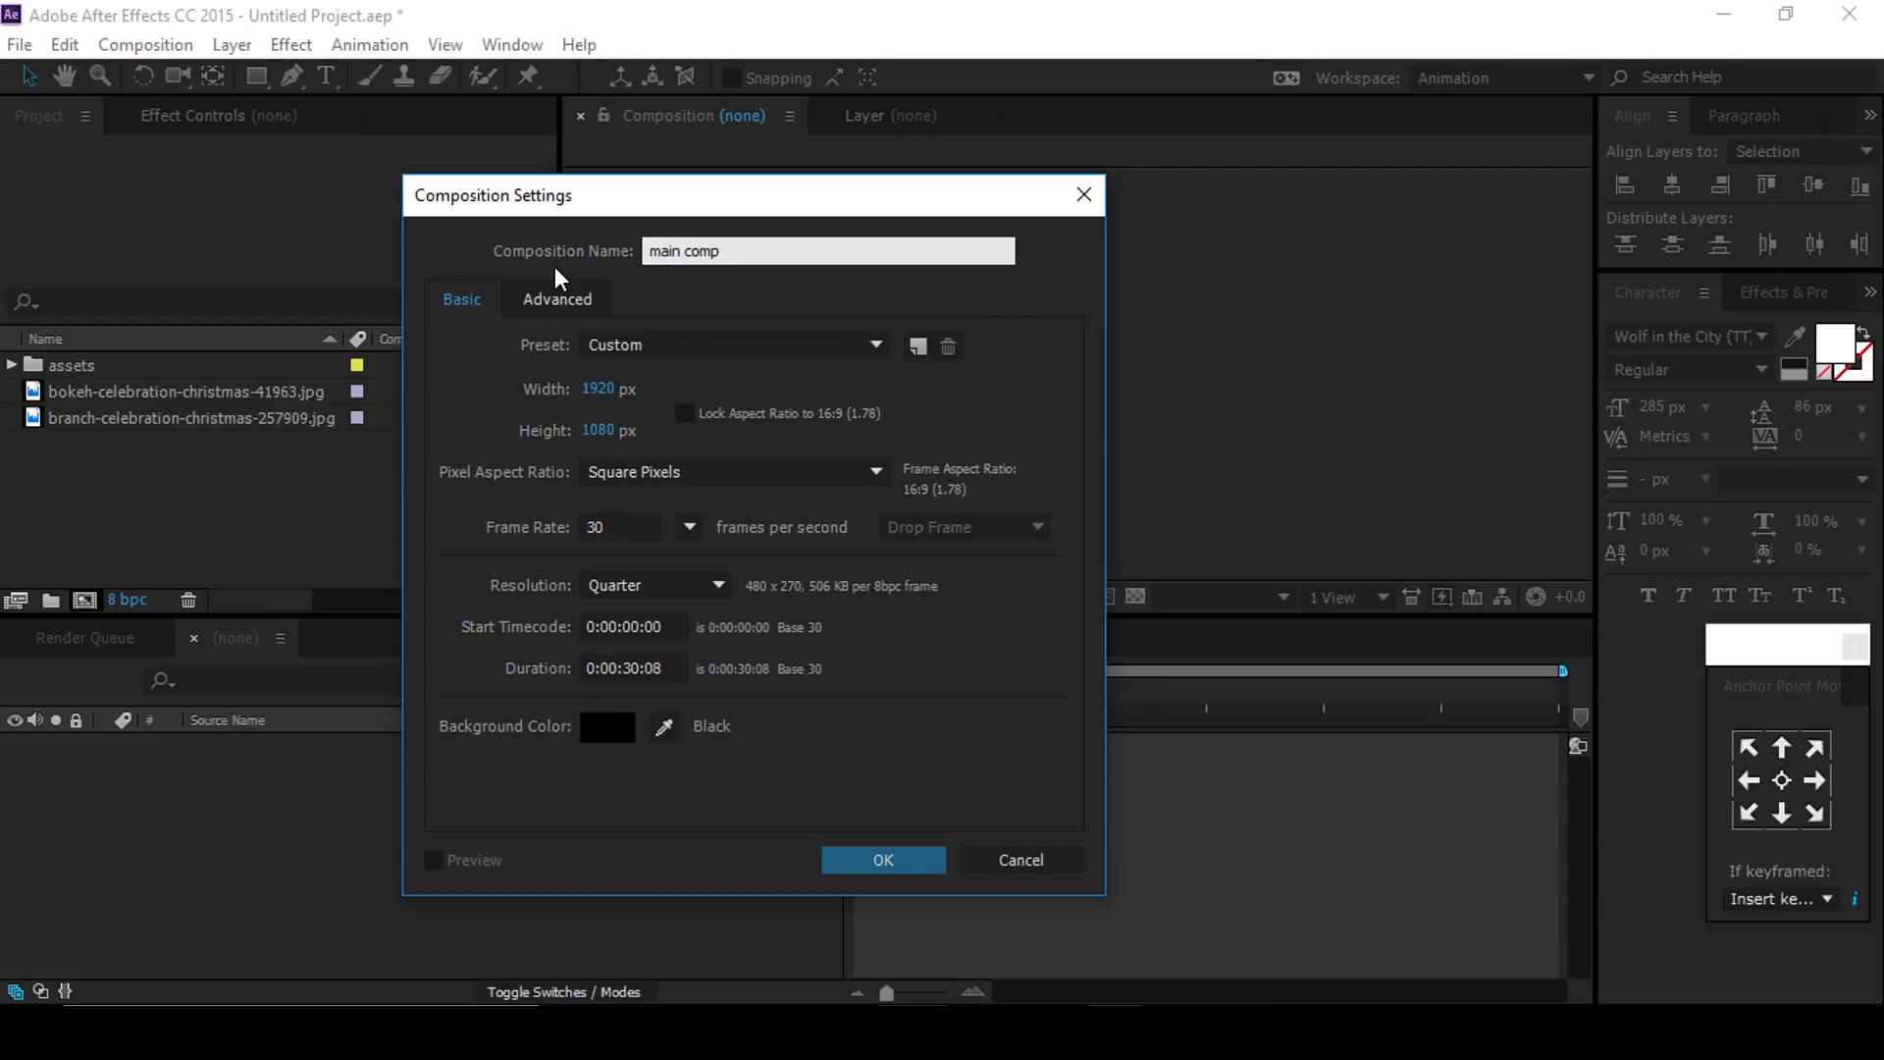
pyautogui.click(907, 858)
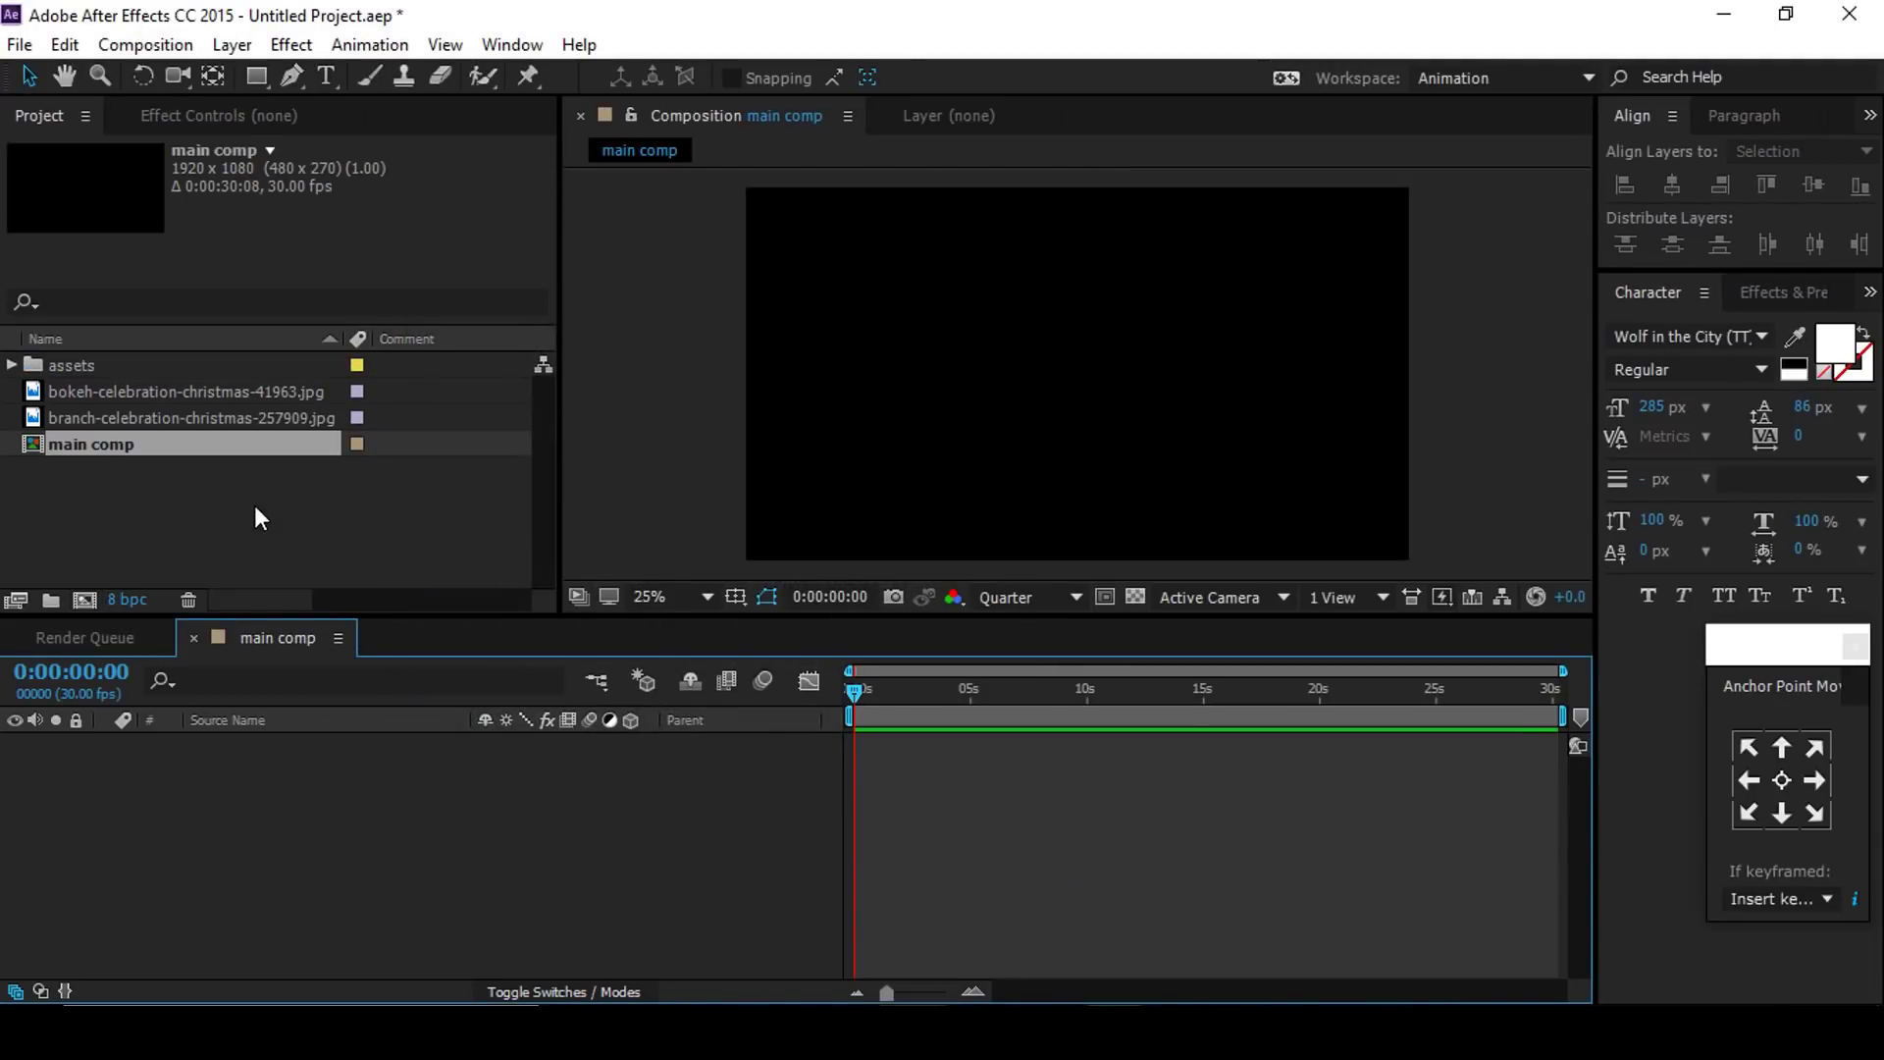
pyautogui.click(55, 392)
pyautogui.moveTo(134, 406); pyautogui.dragTo(368, 822)
# Step: Scale the Santa image layer in main comp to 50%
pyautogui.press('s')
pyautogui.moveTo(534, 767); pyautogui.dragTo(505, 774)
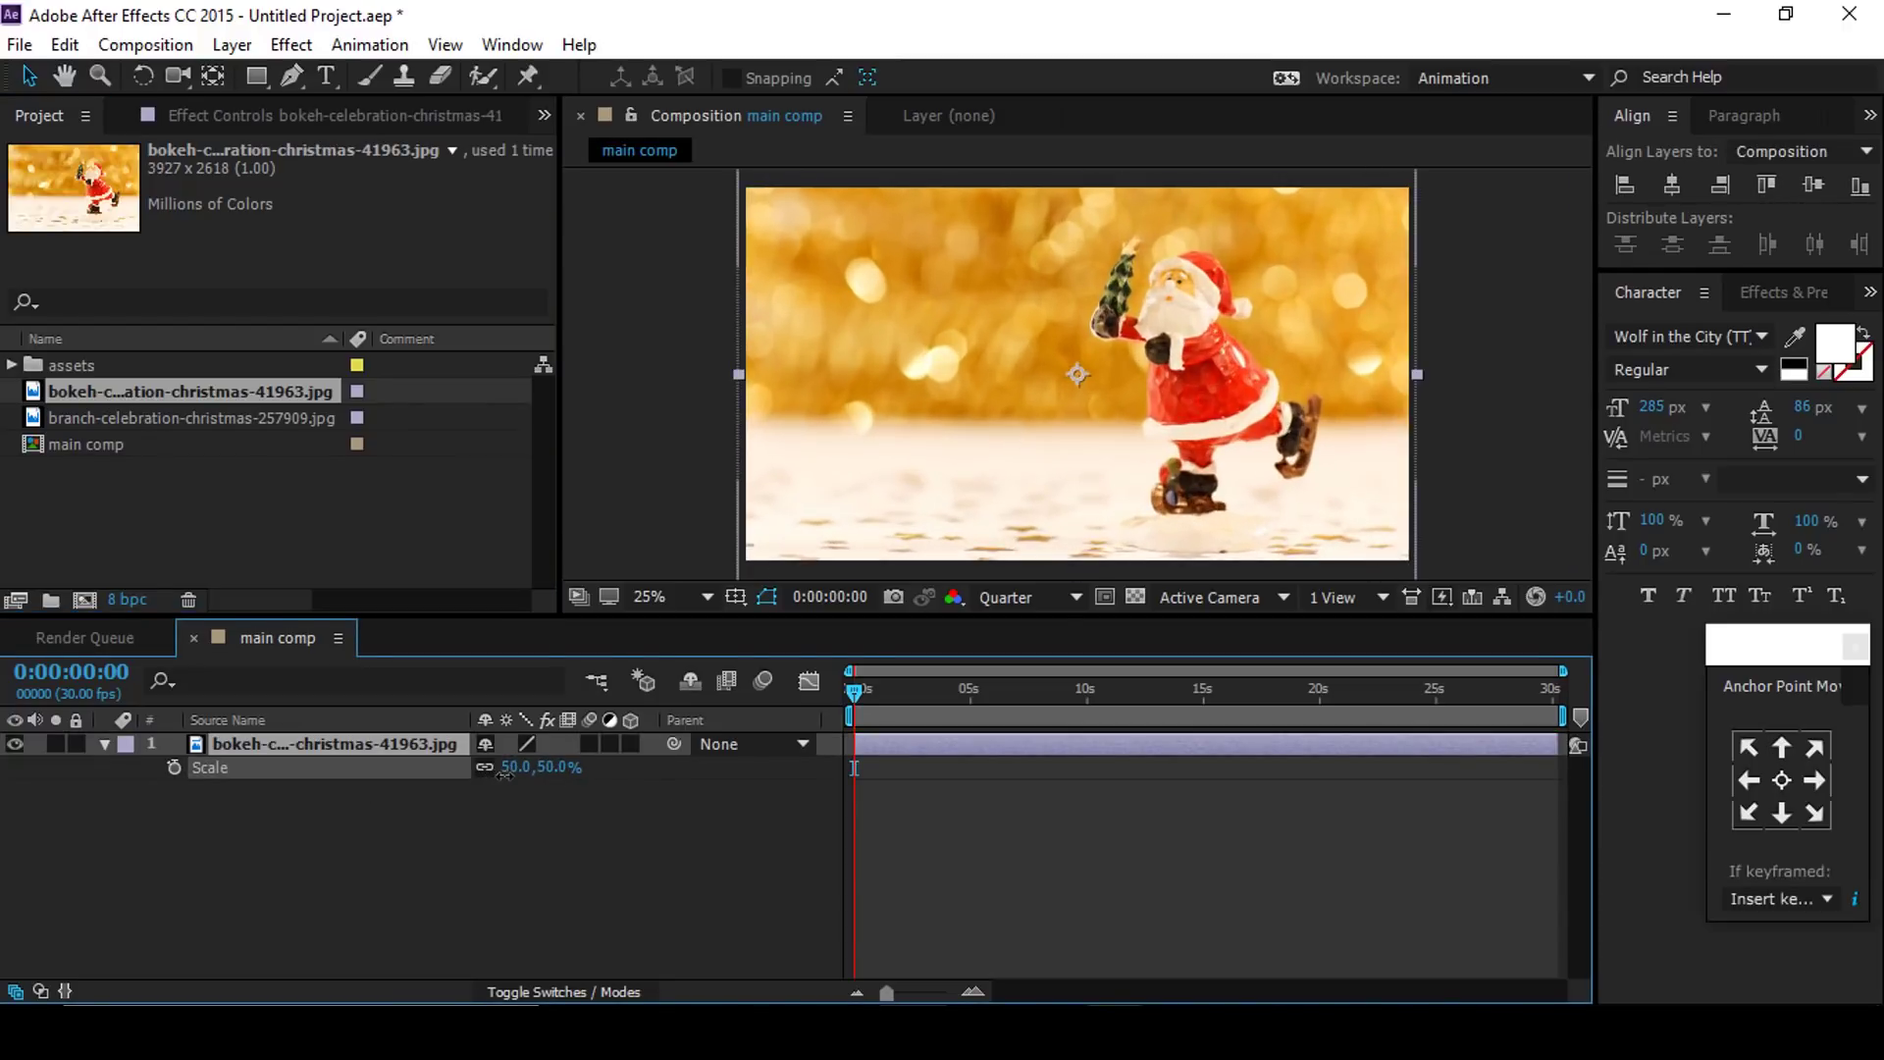
pyautogui.click(586, 904)
pyautogui.click(115, 740)
# Step: Pre-compose the Santa image layer as placeholder1, moving all attributes into the new composition
pyautogui.click(310, 739)
pyautogui.rightClick(310, 739)
pyautogui.click(422, 856)
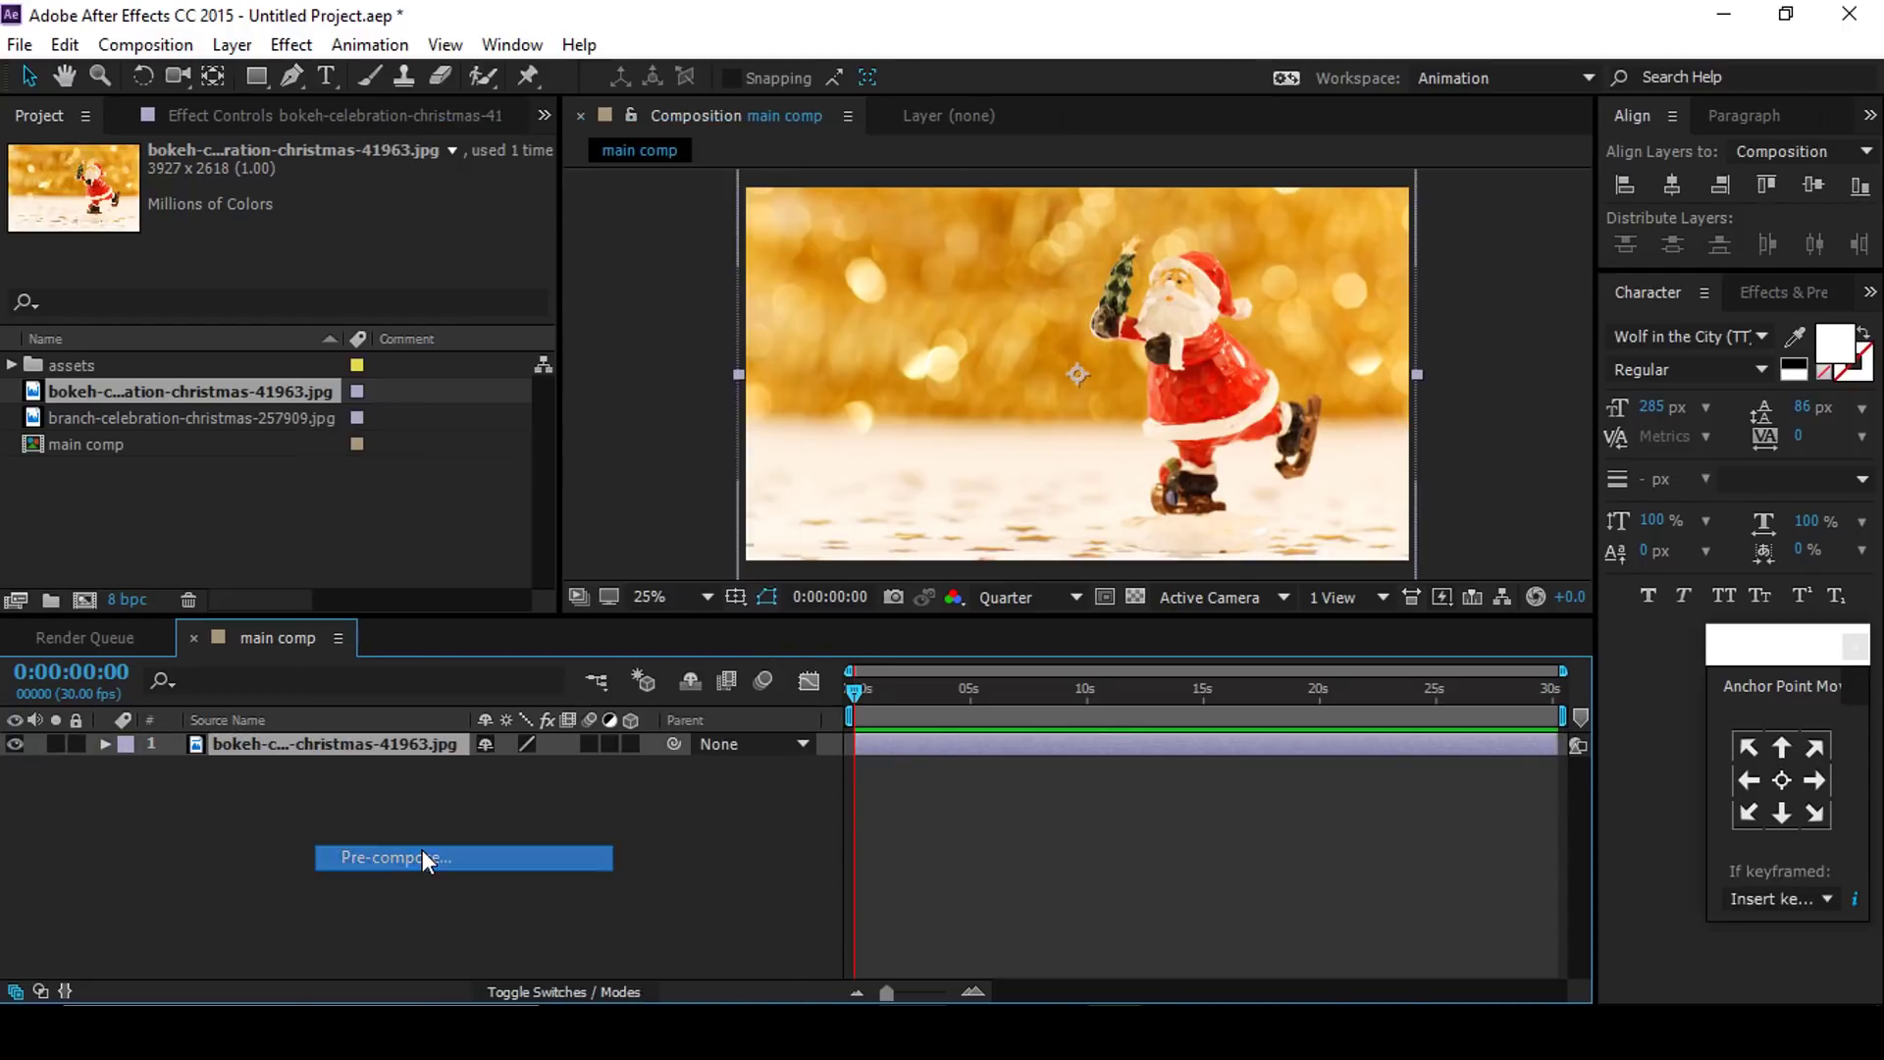
pyautogui.click(538, 437)
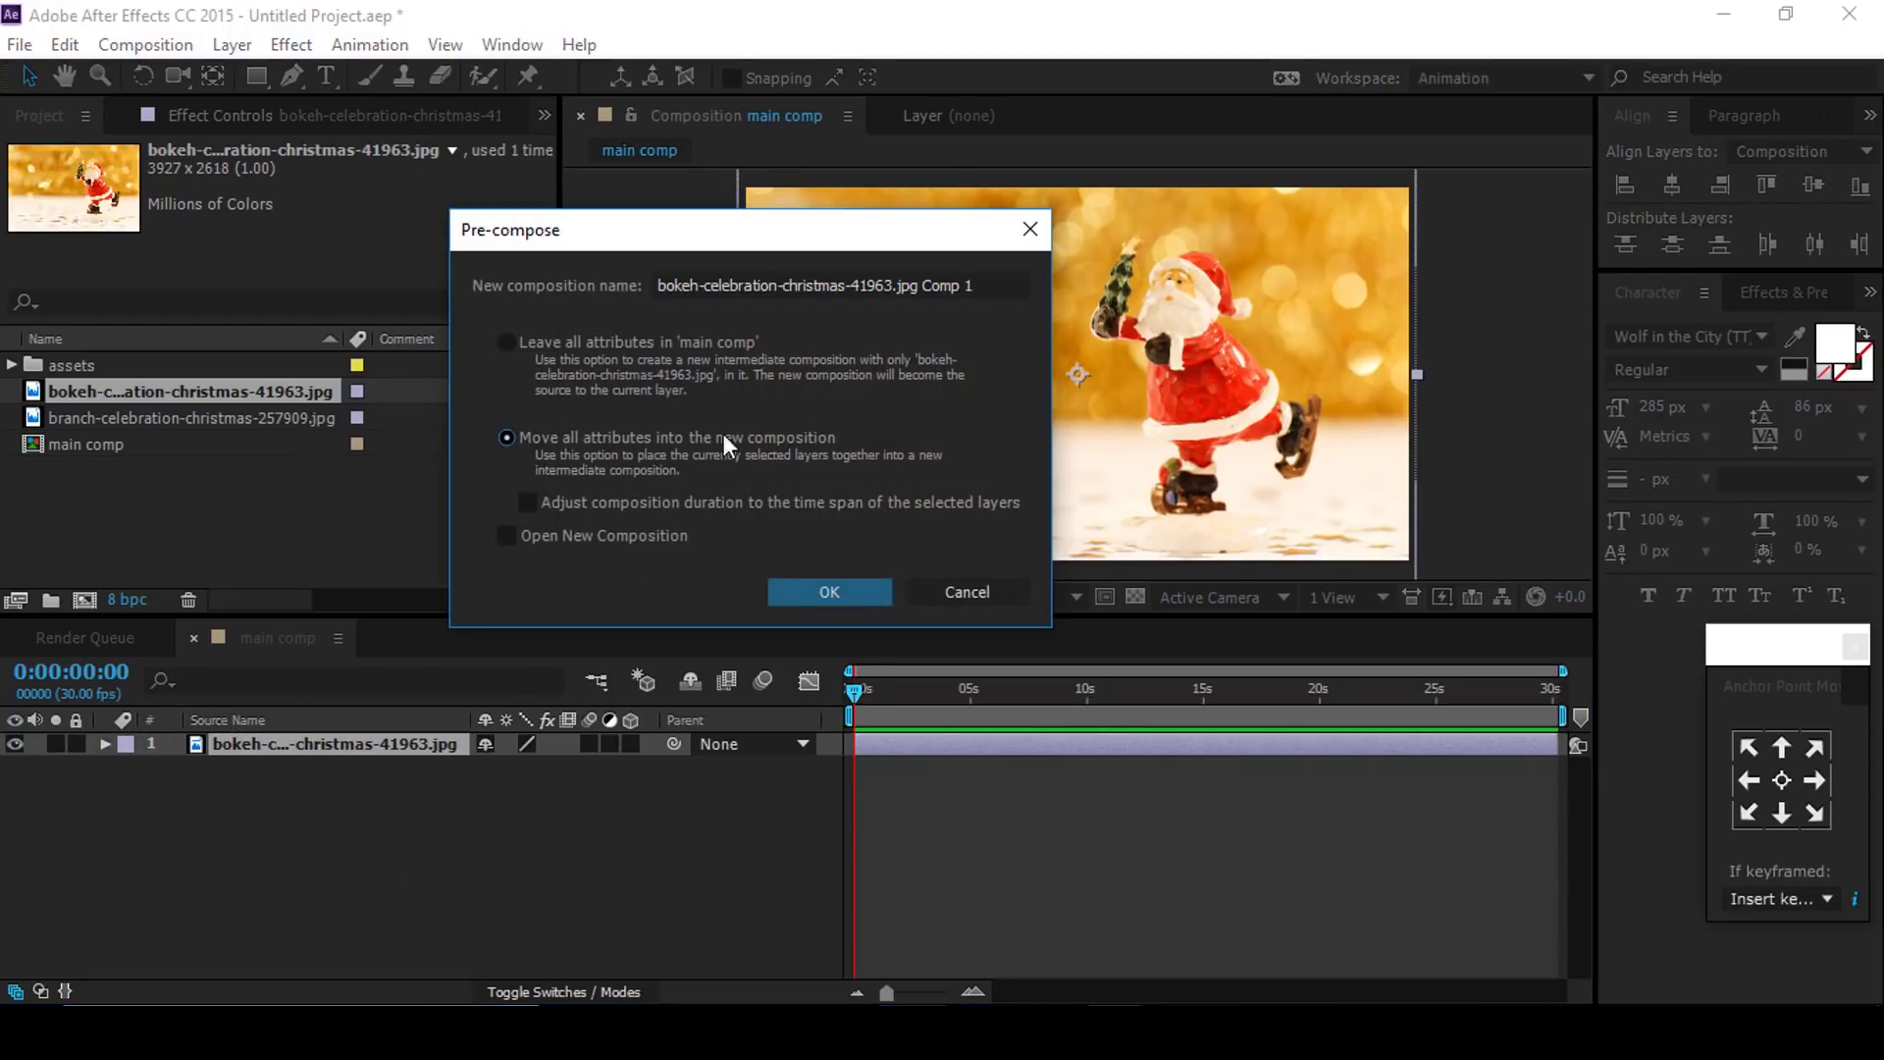
pyautogui.moveTo(988, 279); pyautogui.dragTo(637, 279)
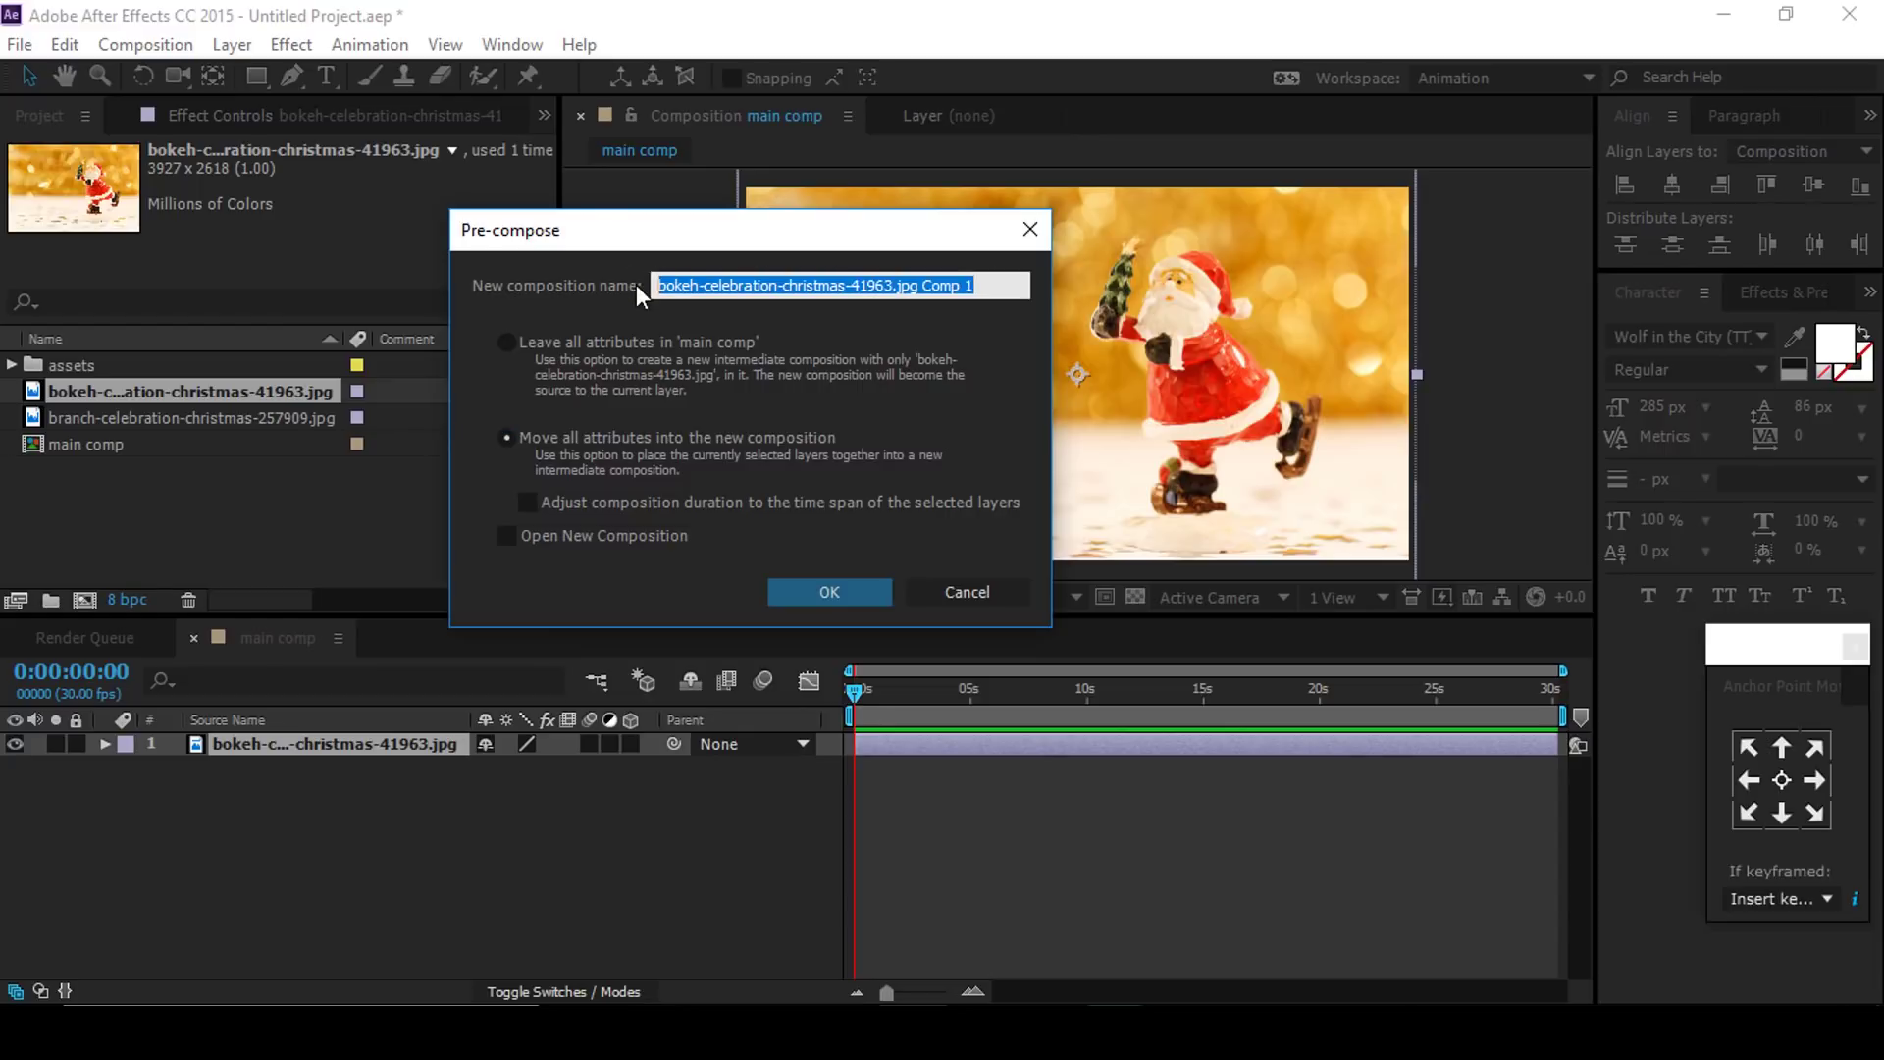
pyautogui.write('placeholder')
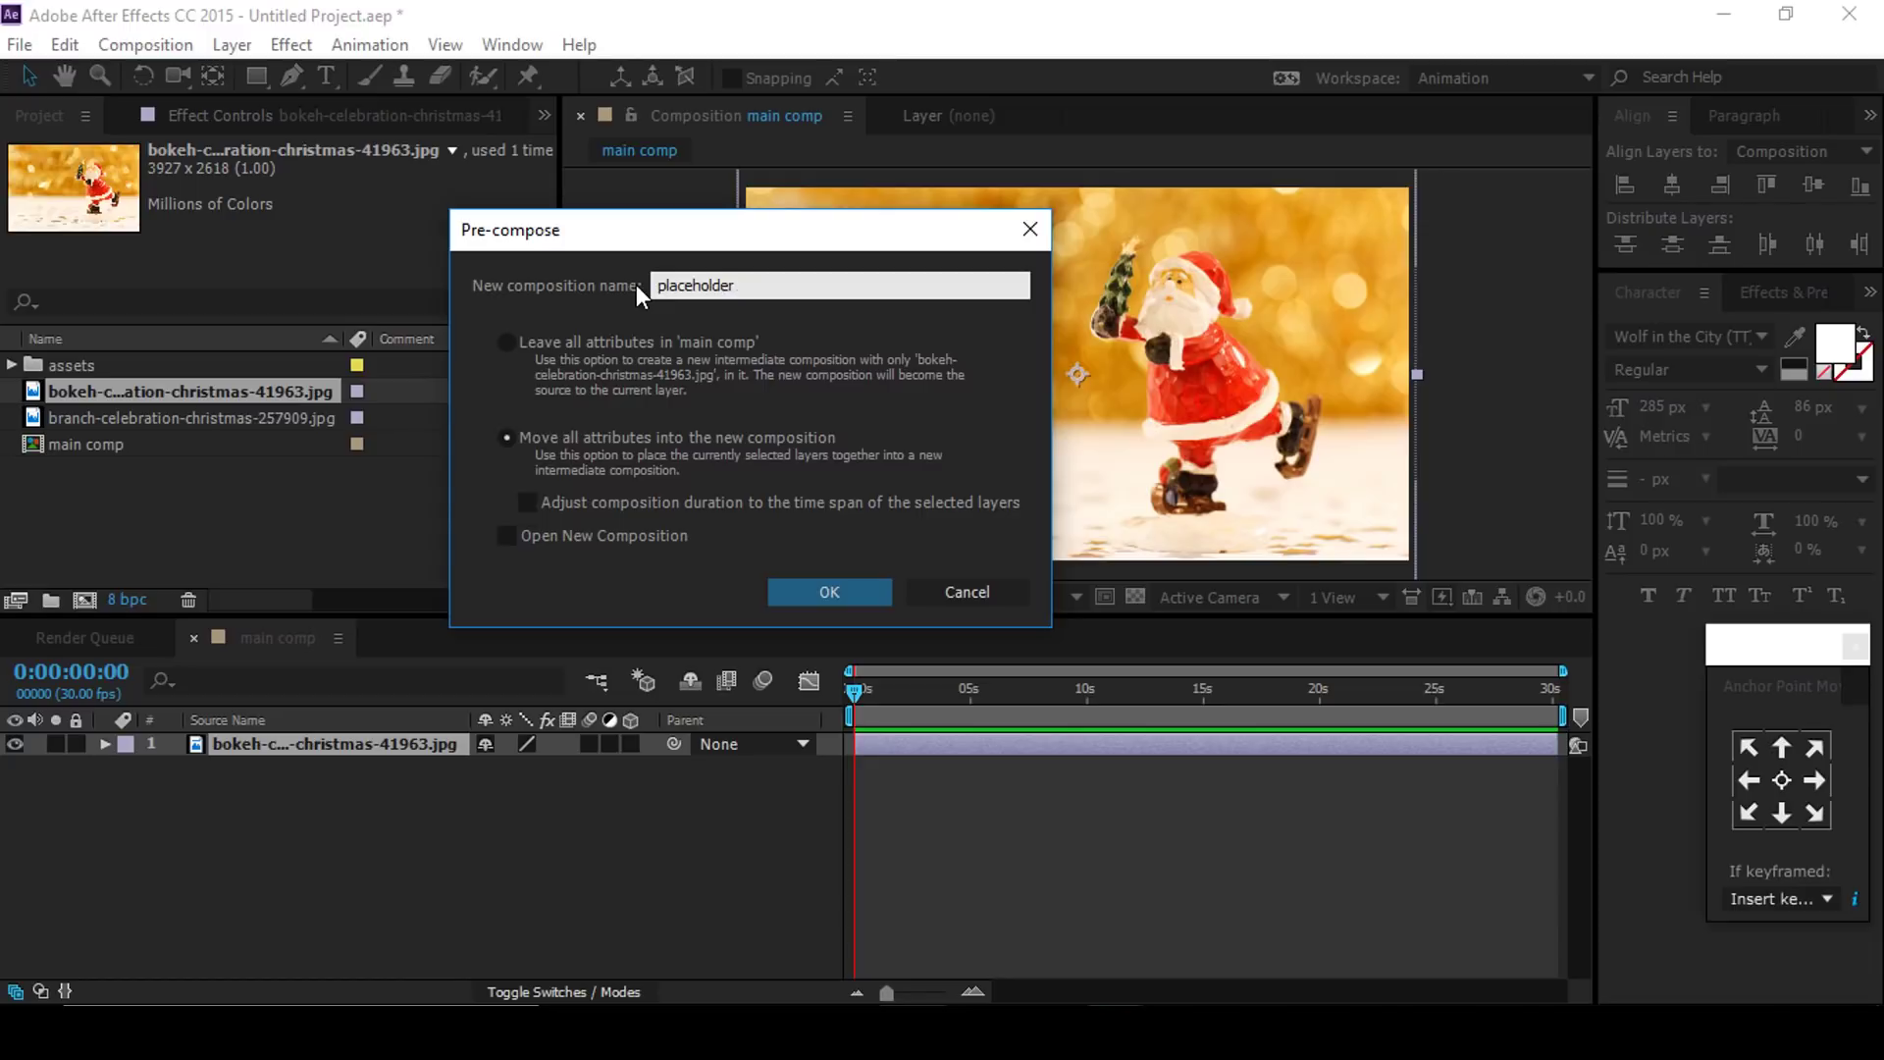
pyautogui.write('1')
pyautogui.press('Return')
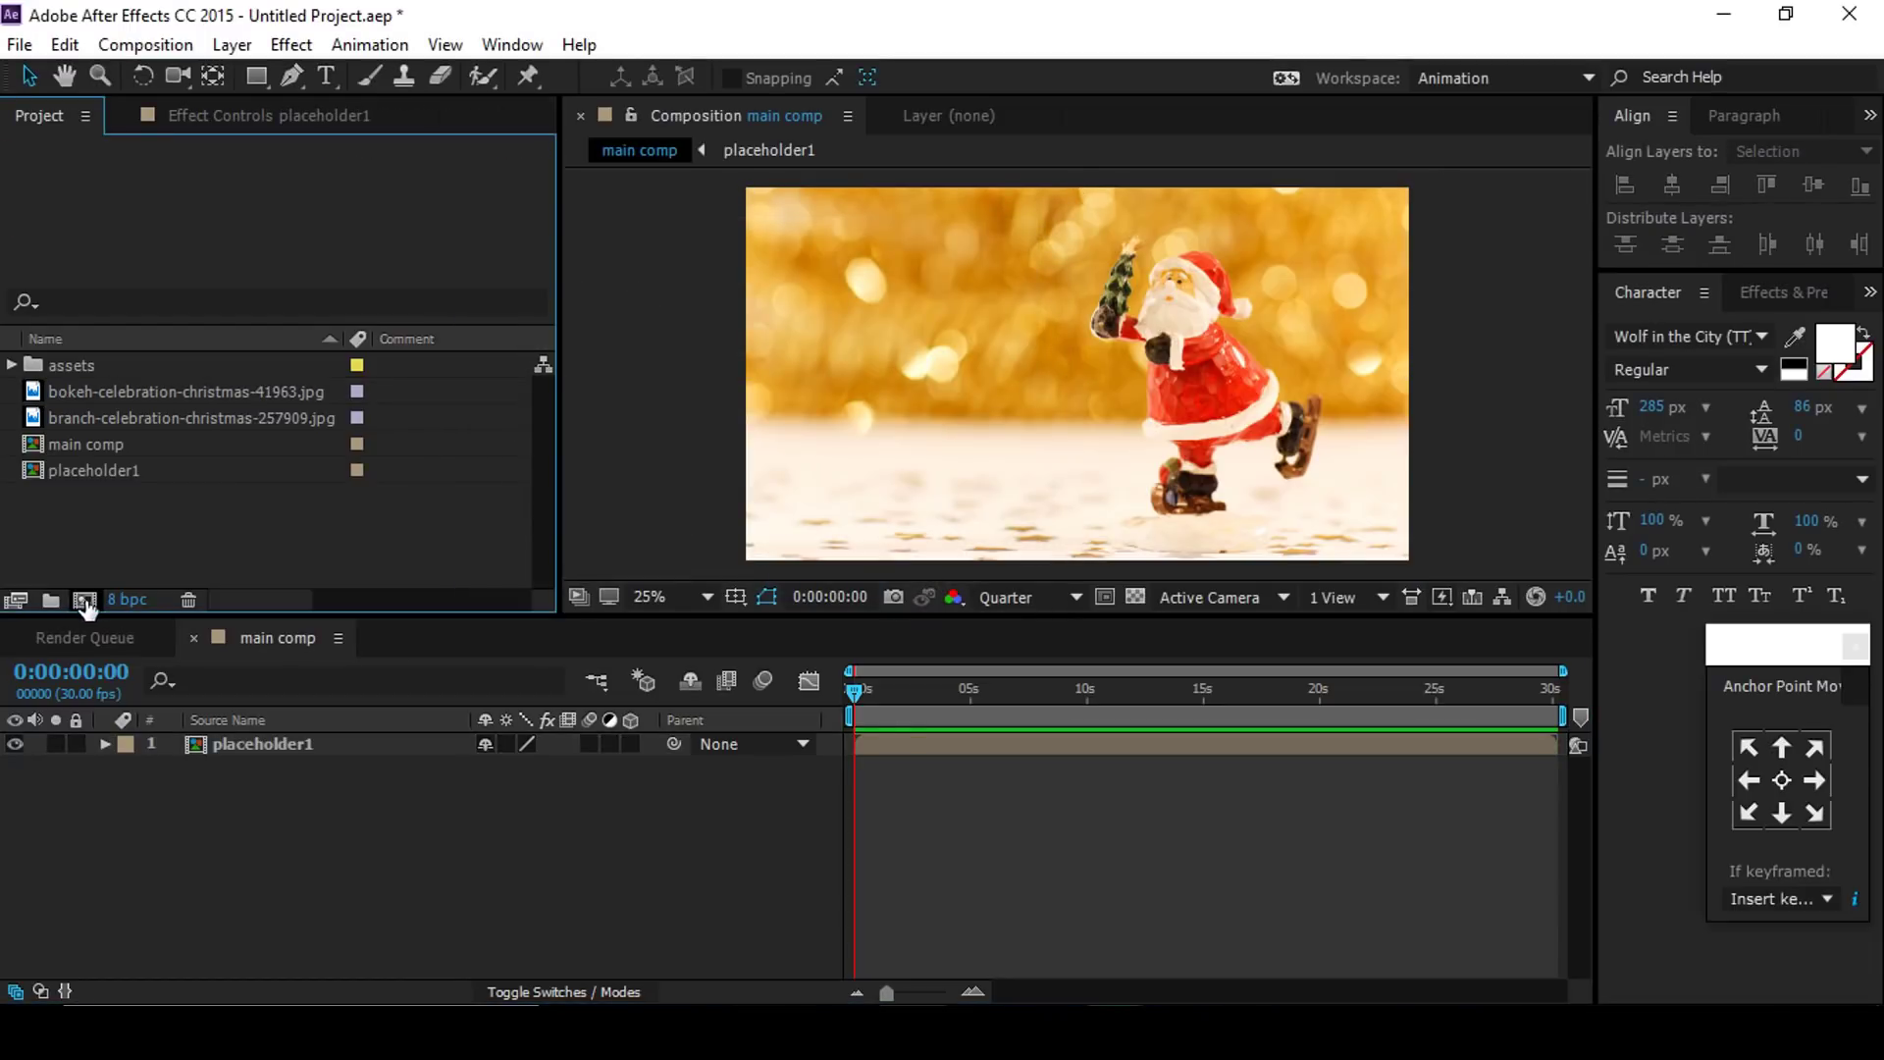
# Step: Create a 1920 × 1080, 30 fps composition named preScene1 lasting 0:00:30:08 and add placeholder1 to it
pyautogui.click(85, 601)
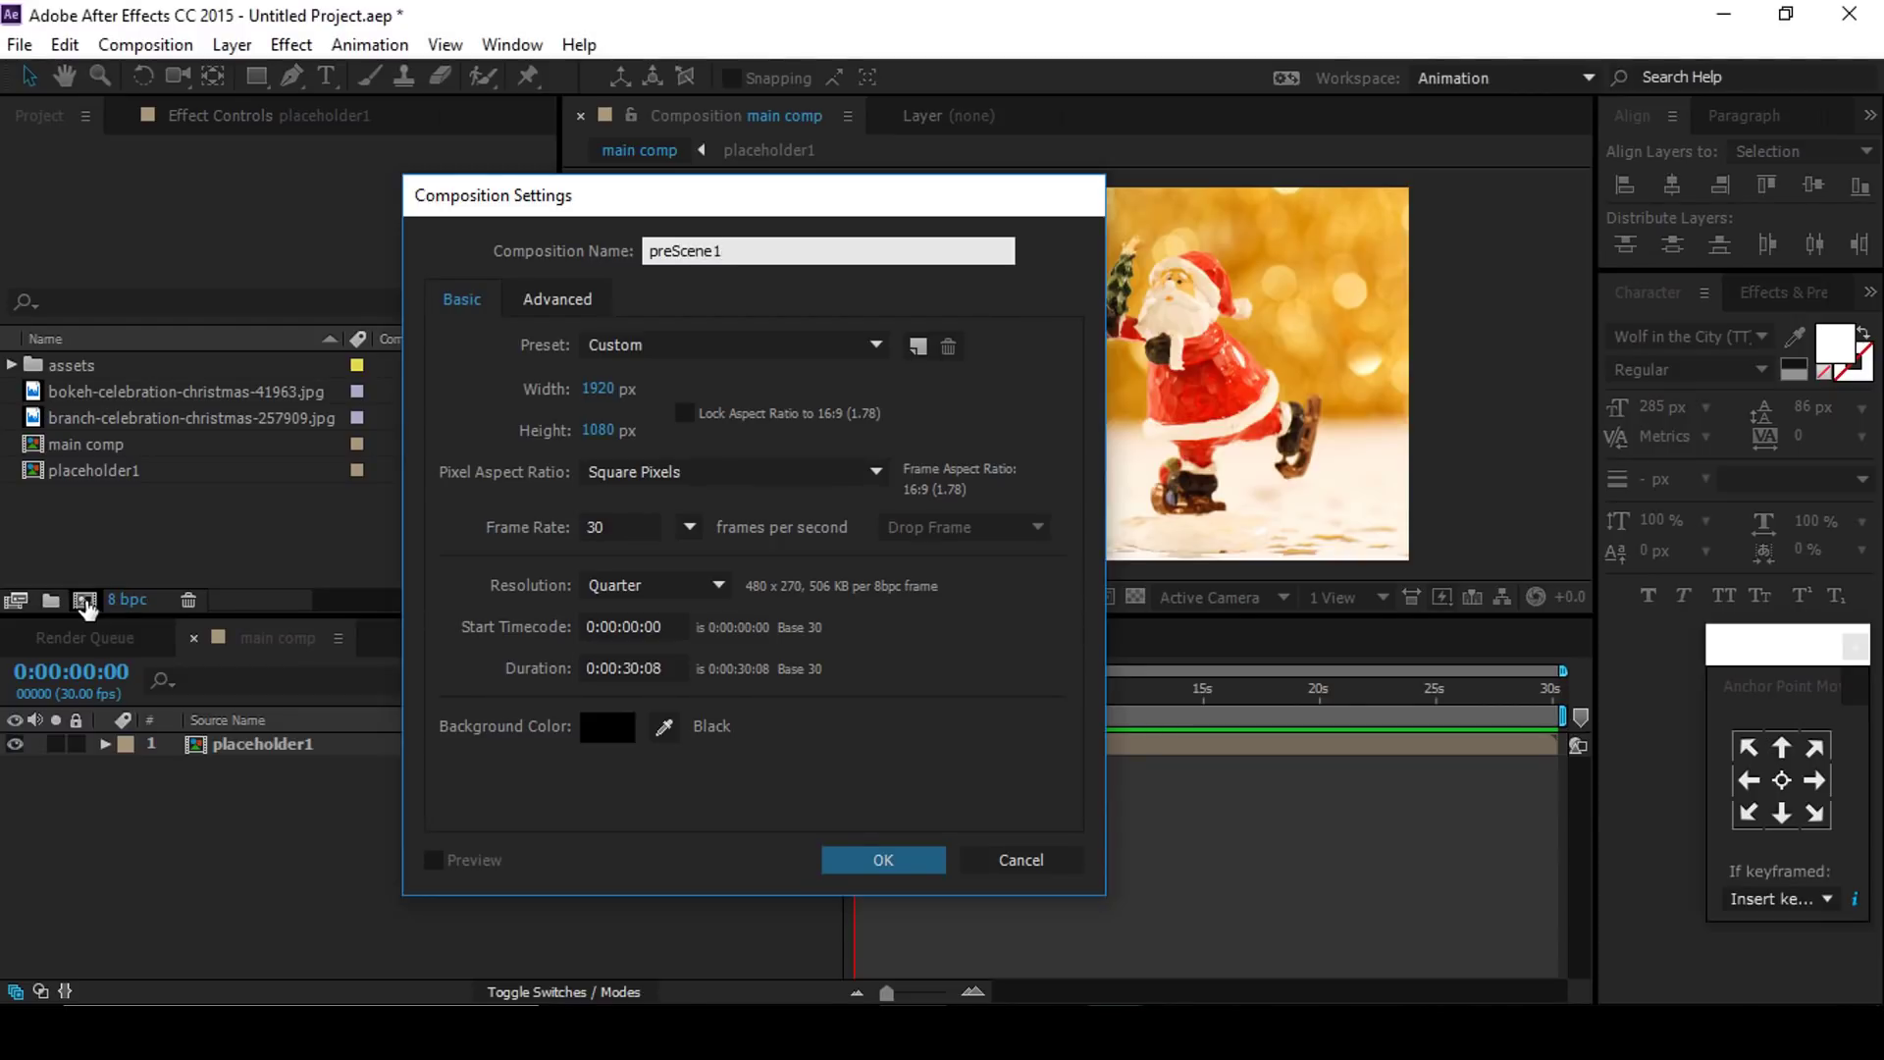
pyautogui.press('Return')
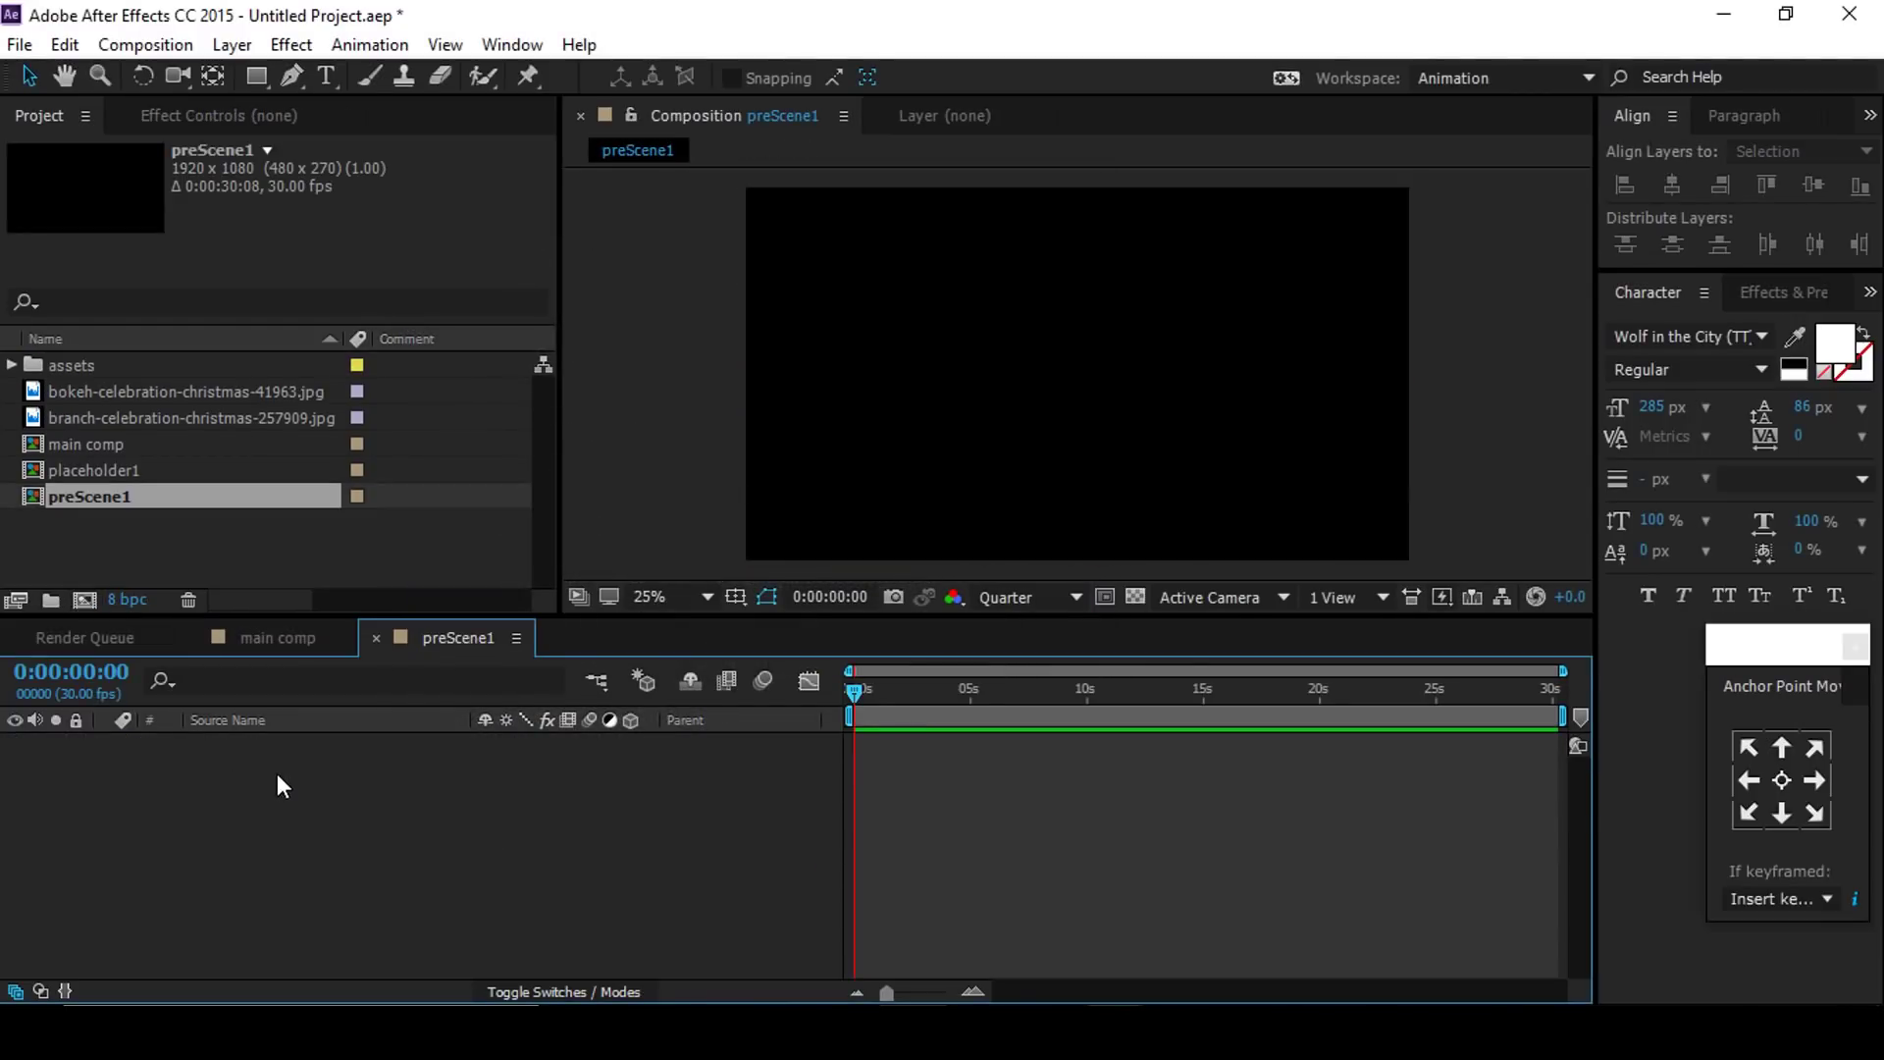
pyautogui.click(49, 471)
pyautogui.moveTo(30, 479); pyautogui.dragTo(206, 804)
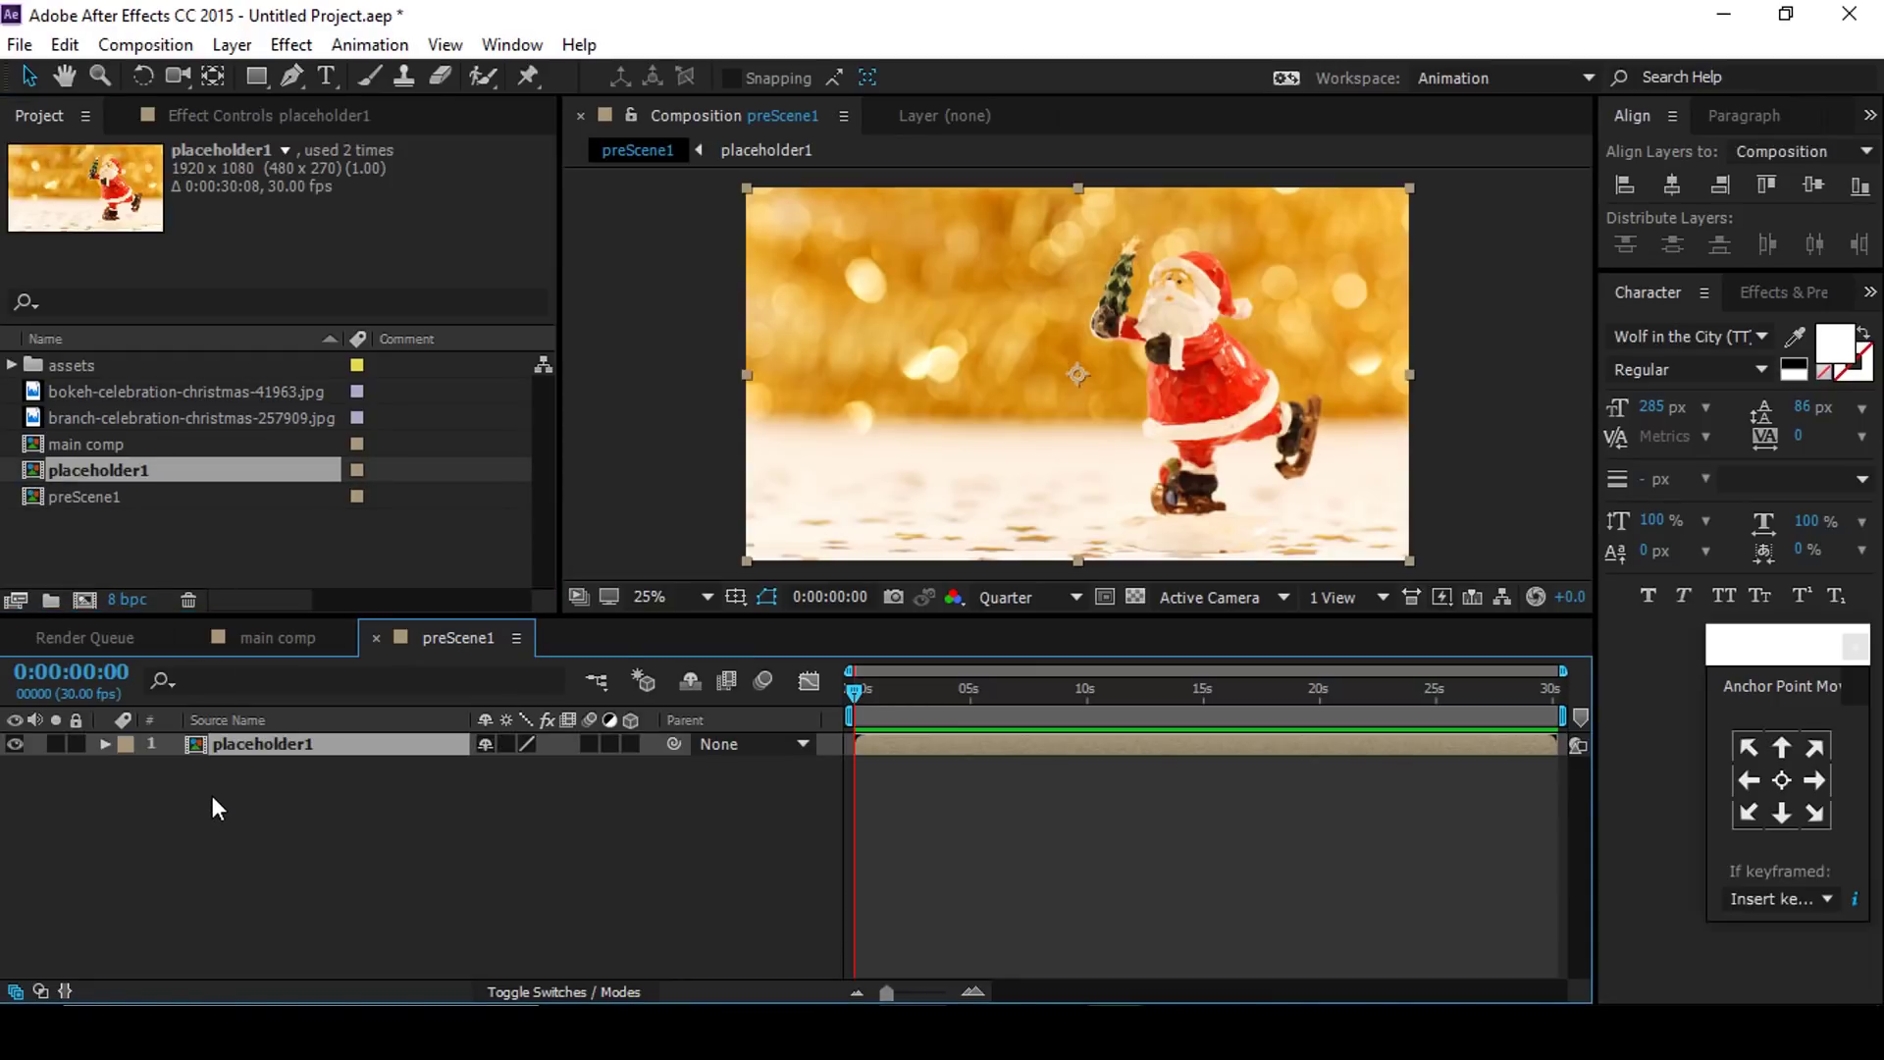
pyautogui.click(408, 820)
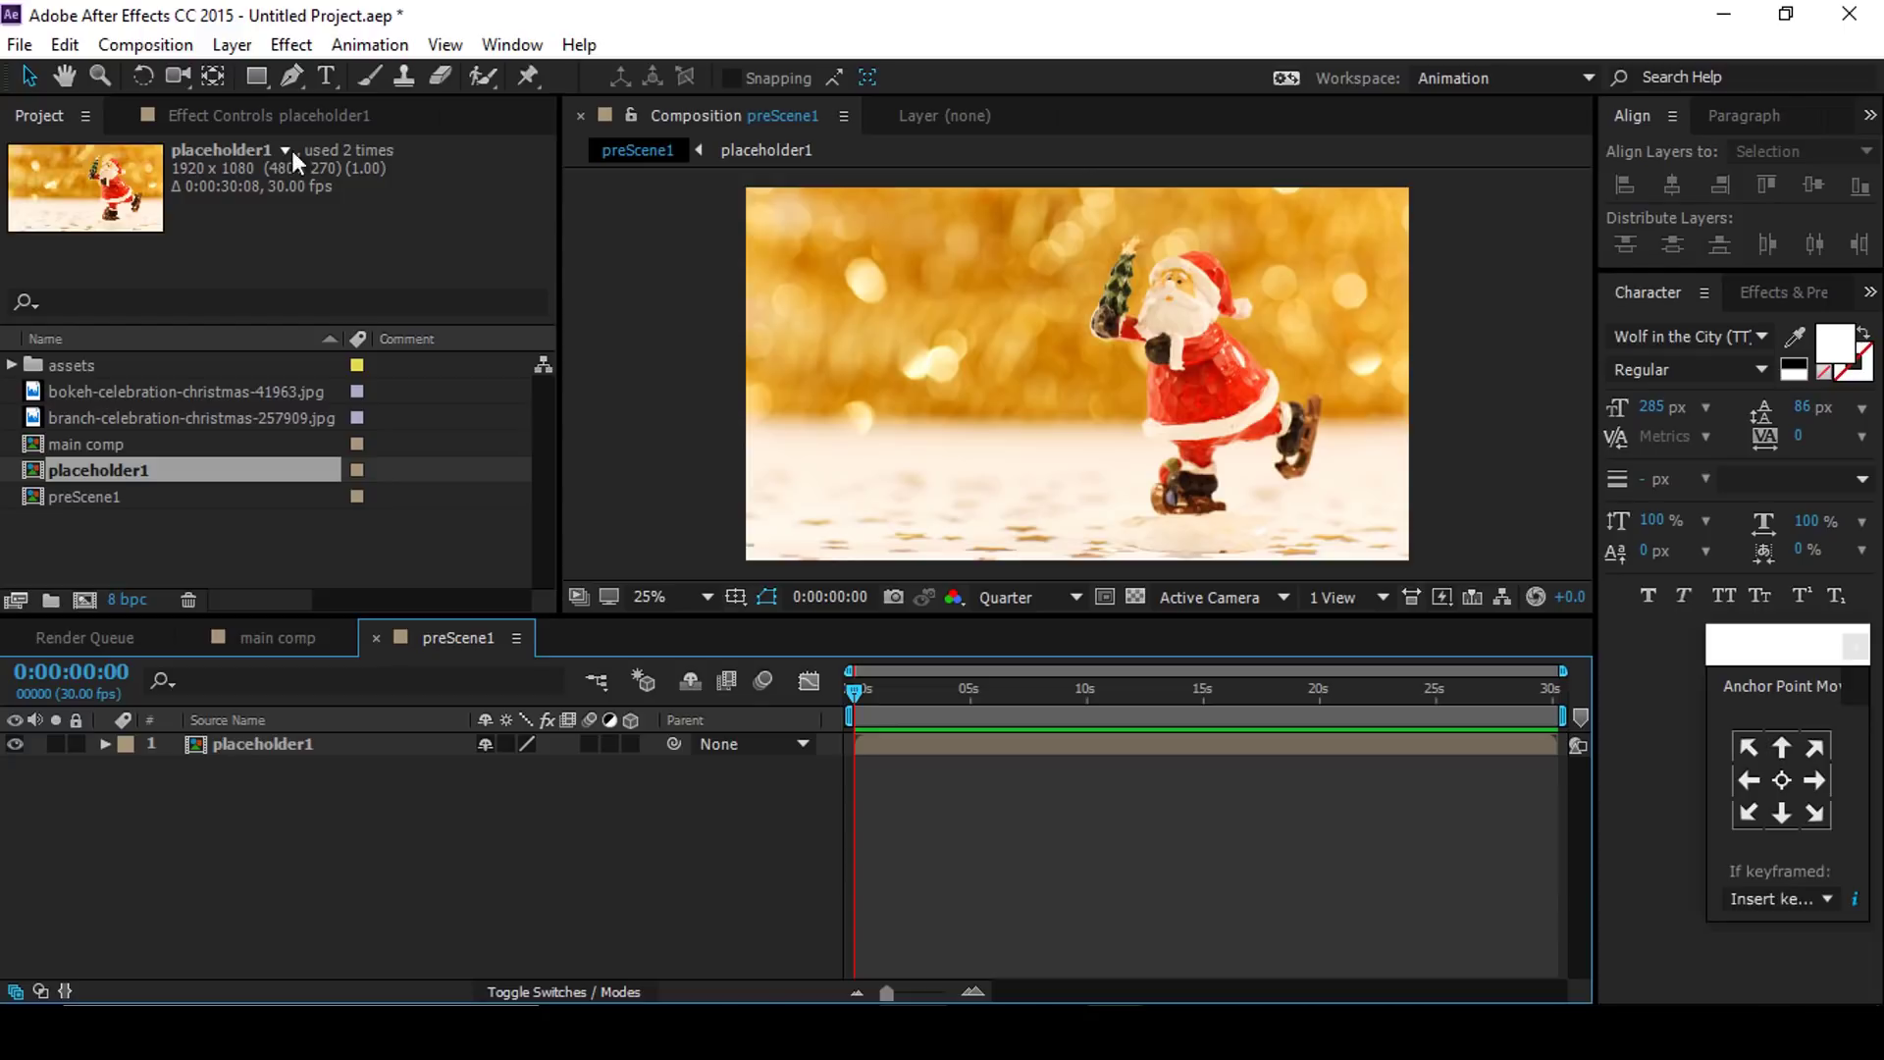
# Step: Draw a closed Pen mask on placeholder1 with a jagged upper edge across the snowy ground, extending past the lower frame edges
pyautogui.click(294, 76)
pyautogui.click(232, 744)
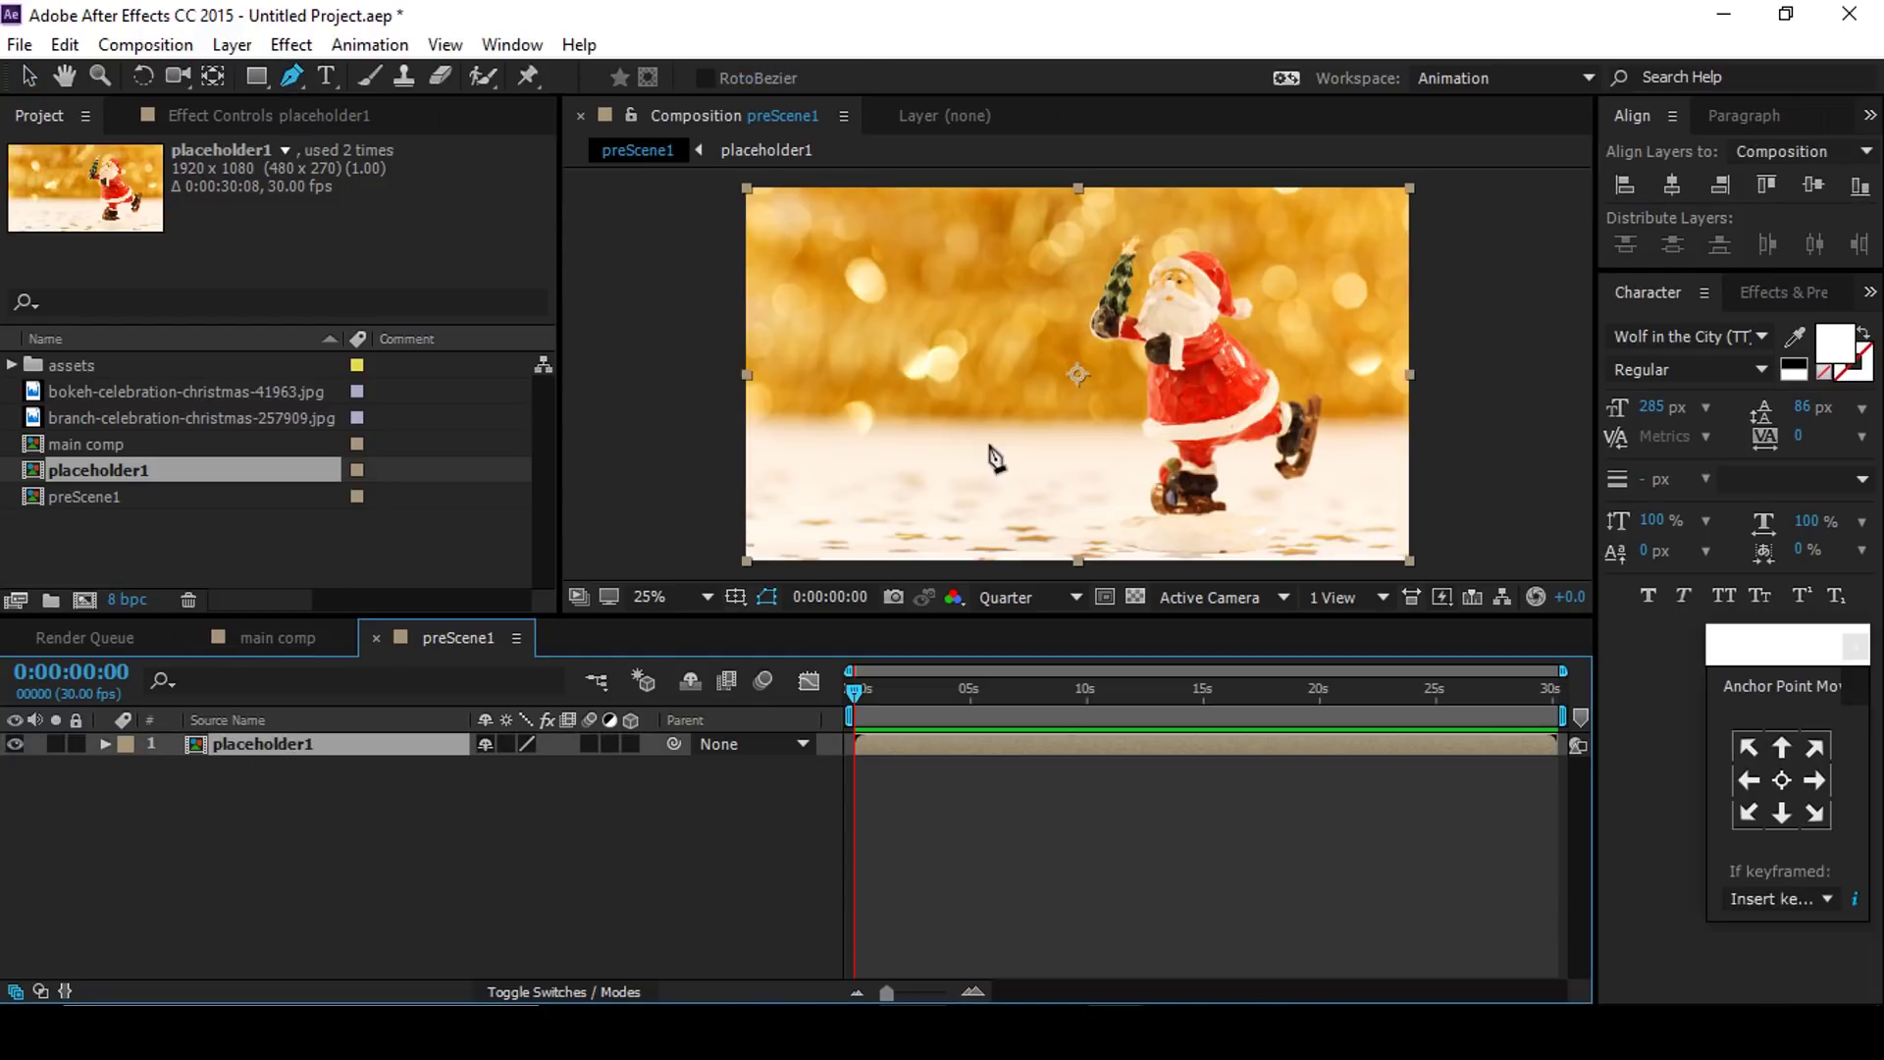
pyautogui.moveTo(988, 446); pyautogui.dragTo(985, 408)
pyautogui.click(685, 544)
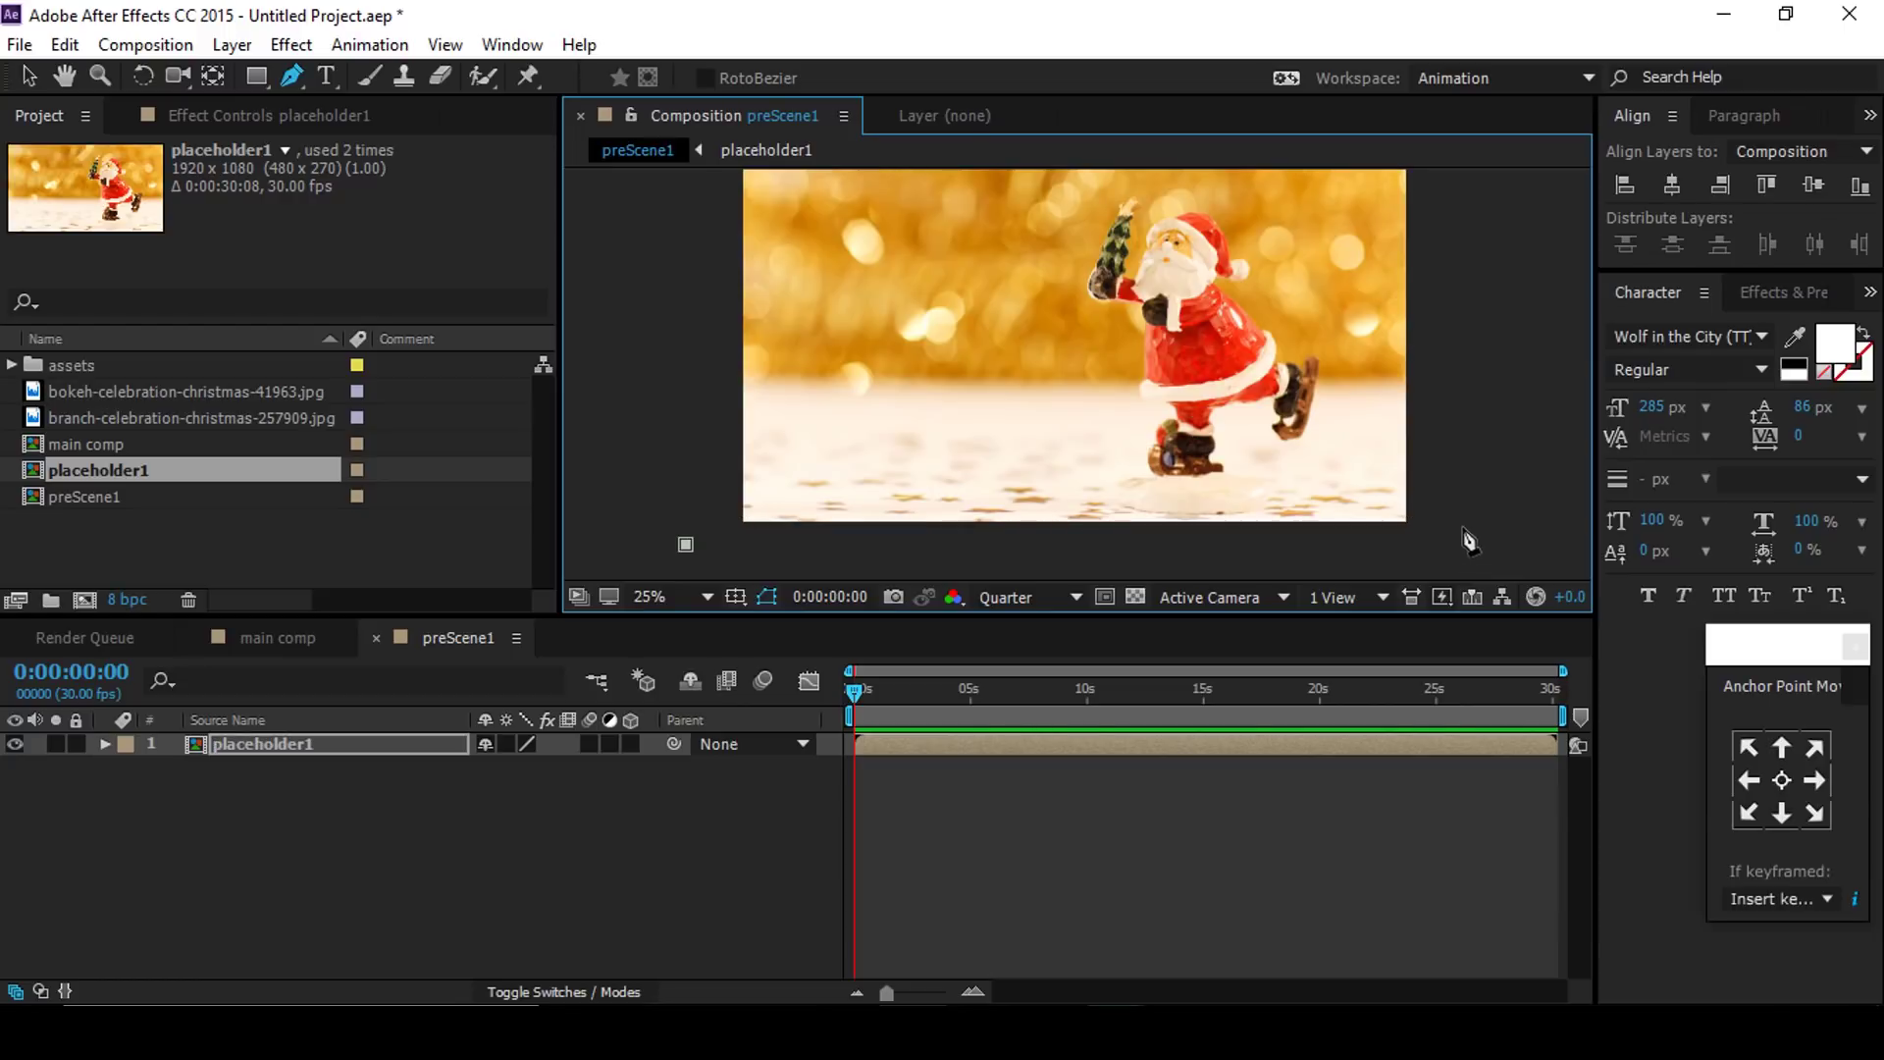
pyautogui.click(1462, 544)
pyautogui.click(1462, 349)
pyautogui.click(1349, 433)
pyautogui.click(1310, 425)
pyautogui.click(1255, 468)
pyautogui.click(1224, 460)
pyautogui.click(1094, 518)
pyautogui.click(1043, 457)
pyautogui.click(1009, 475)
pyautogui.click(951, 445)
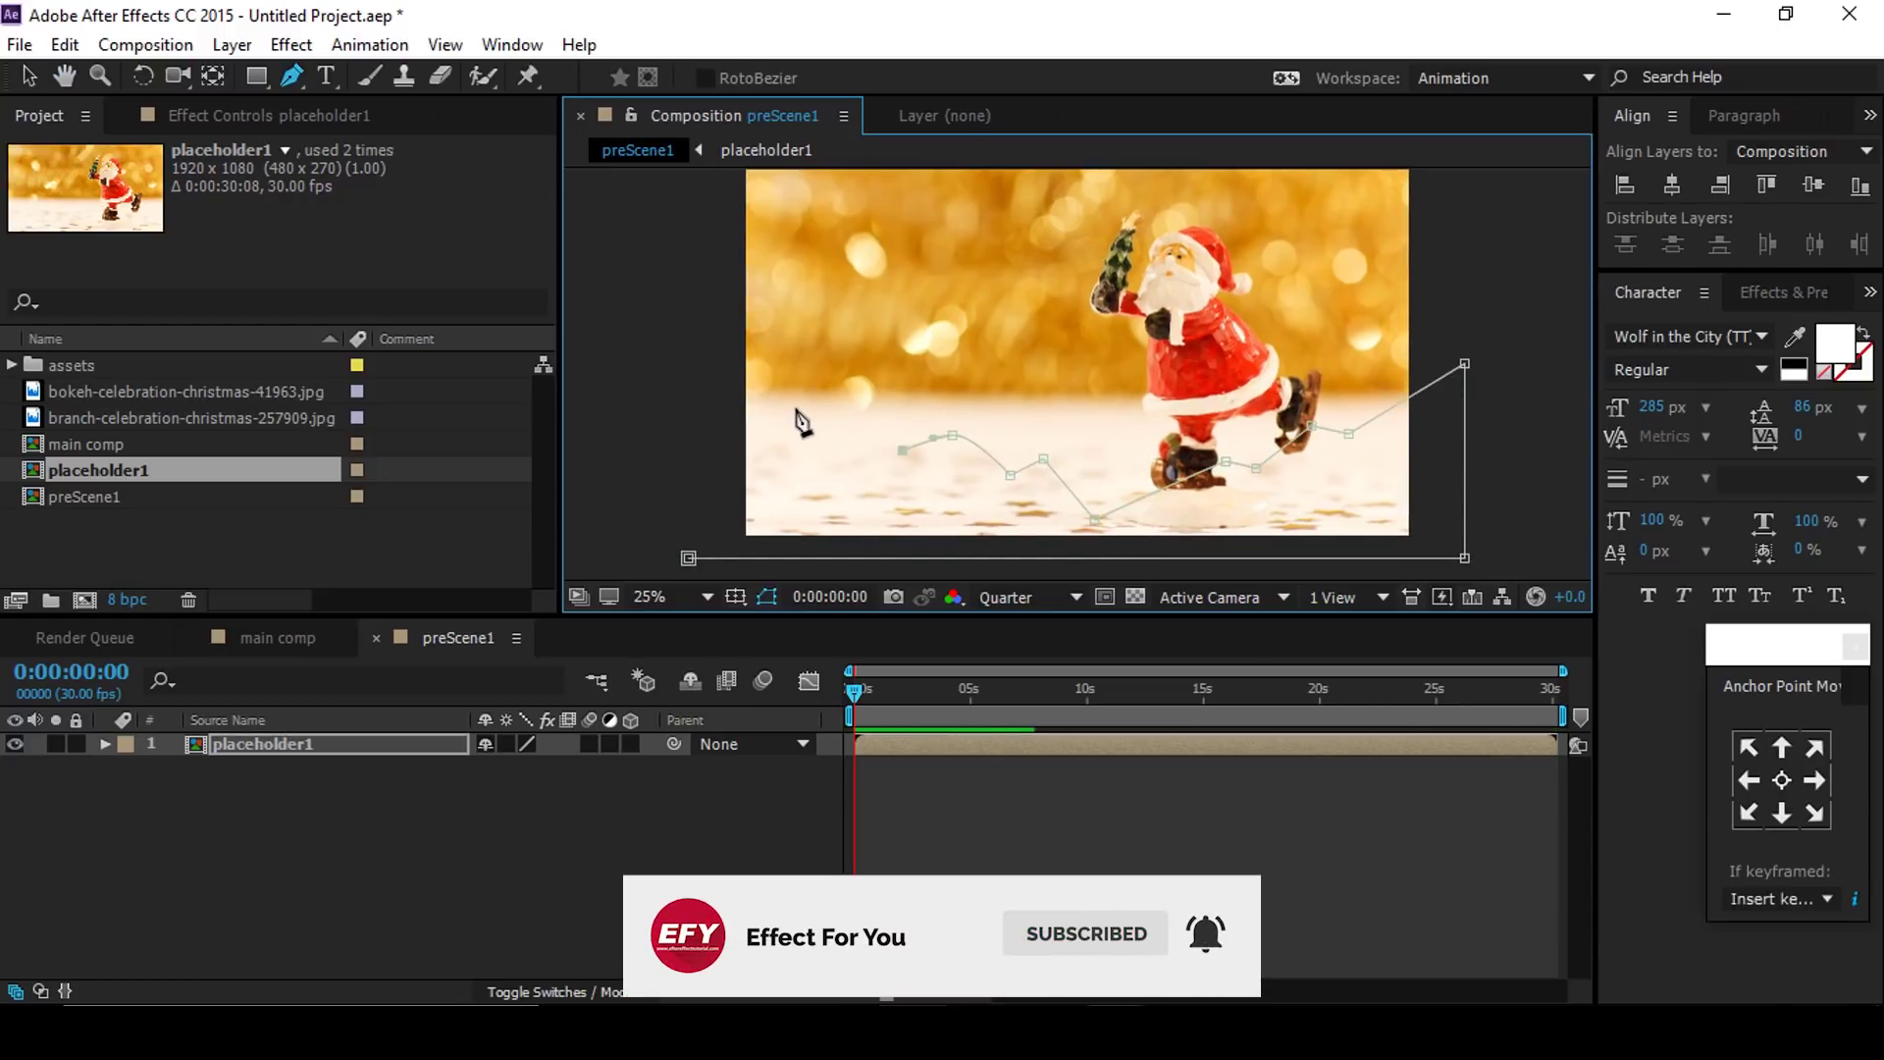
pyautogui.click(839, 425)
pyautogui.click(789, 387)
pyautogui.click(703, 381)
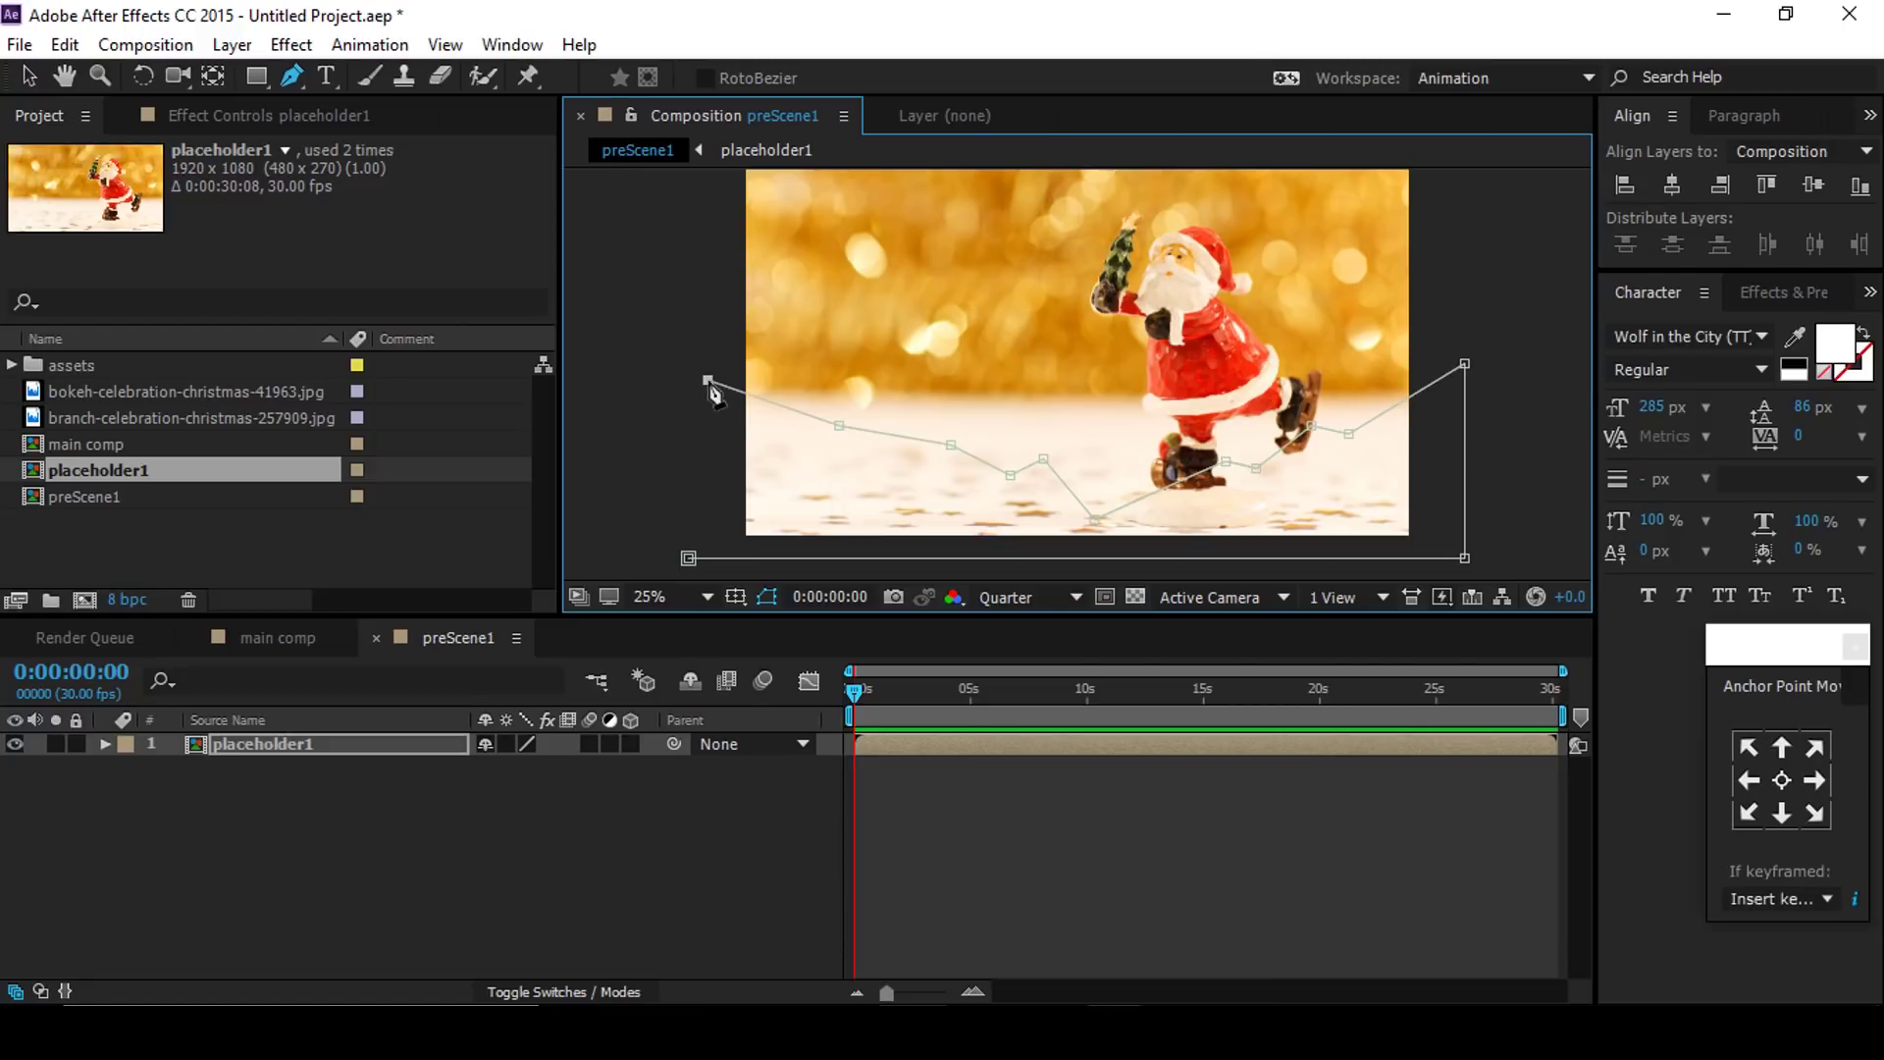
pyautogui.click(687, 558)
# Step: Draw a second closed mask on placeholder1 with a jagged lower edge across the upper image, extending past the frame's top and sides
pyautogui.moveTo(736, 278); pyautogui.dragTo(733, 333)
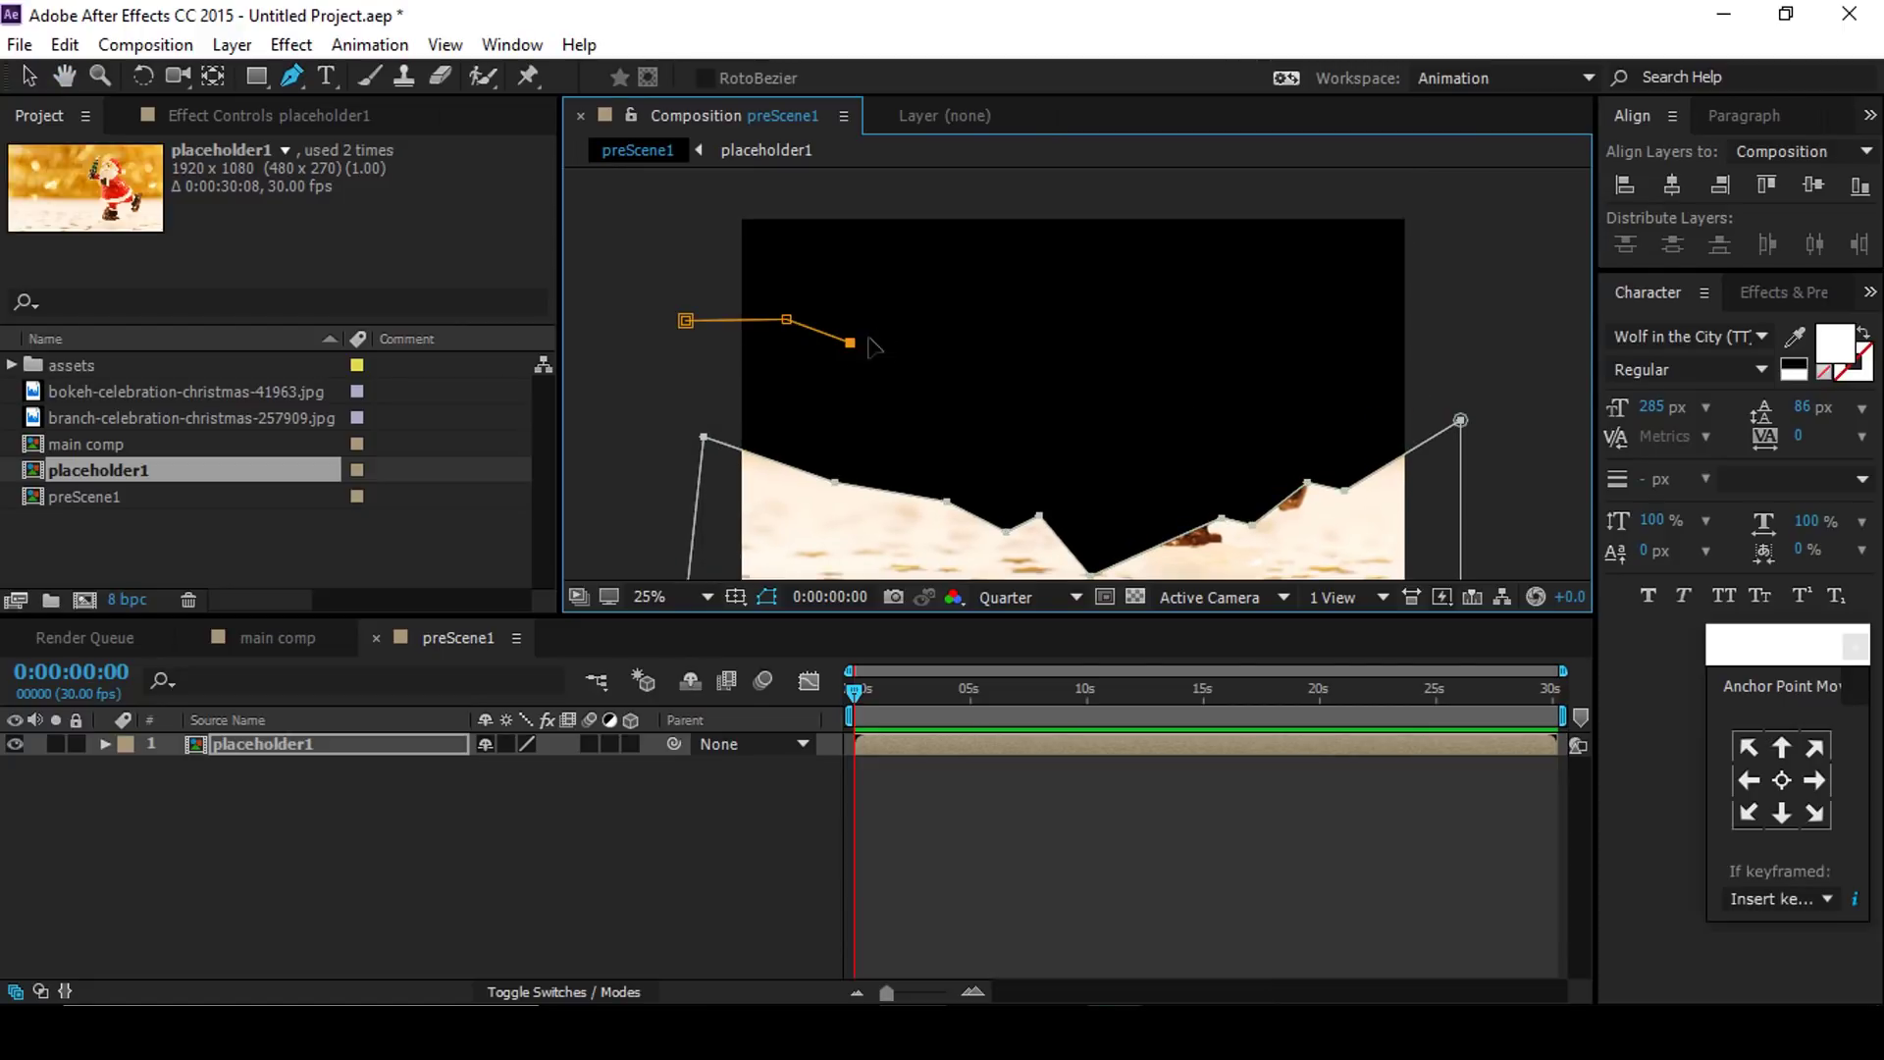
pyautogui.click(994, 304)
pyautogui.click(1058, 355)
pyautogui.click(1086, 278)
pyautogui.hotkey('ctrl', 'z')
pyautogui.hotkey('ctrl', 'z')
pyautogui.hotkey('ctrl', 'z')
pyautogui.click(984, 339)
pyautogui.click(1108, 325)
pyautogui.click(1130, 304)
pyautogui.click(1200, 343)
pyautogui.click(1221, 319)
pyautogui.click(1280, 343)
pyautogui.click(684, 174)
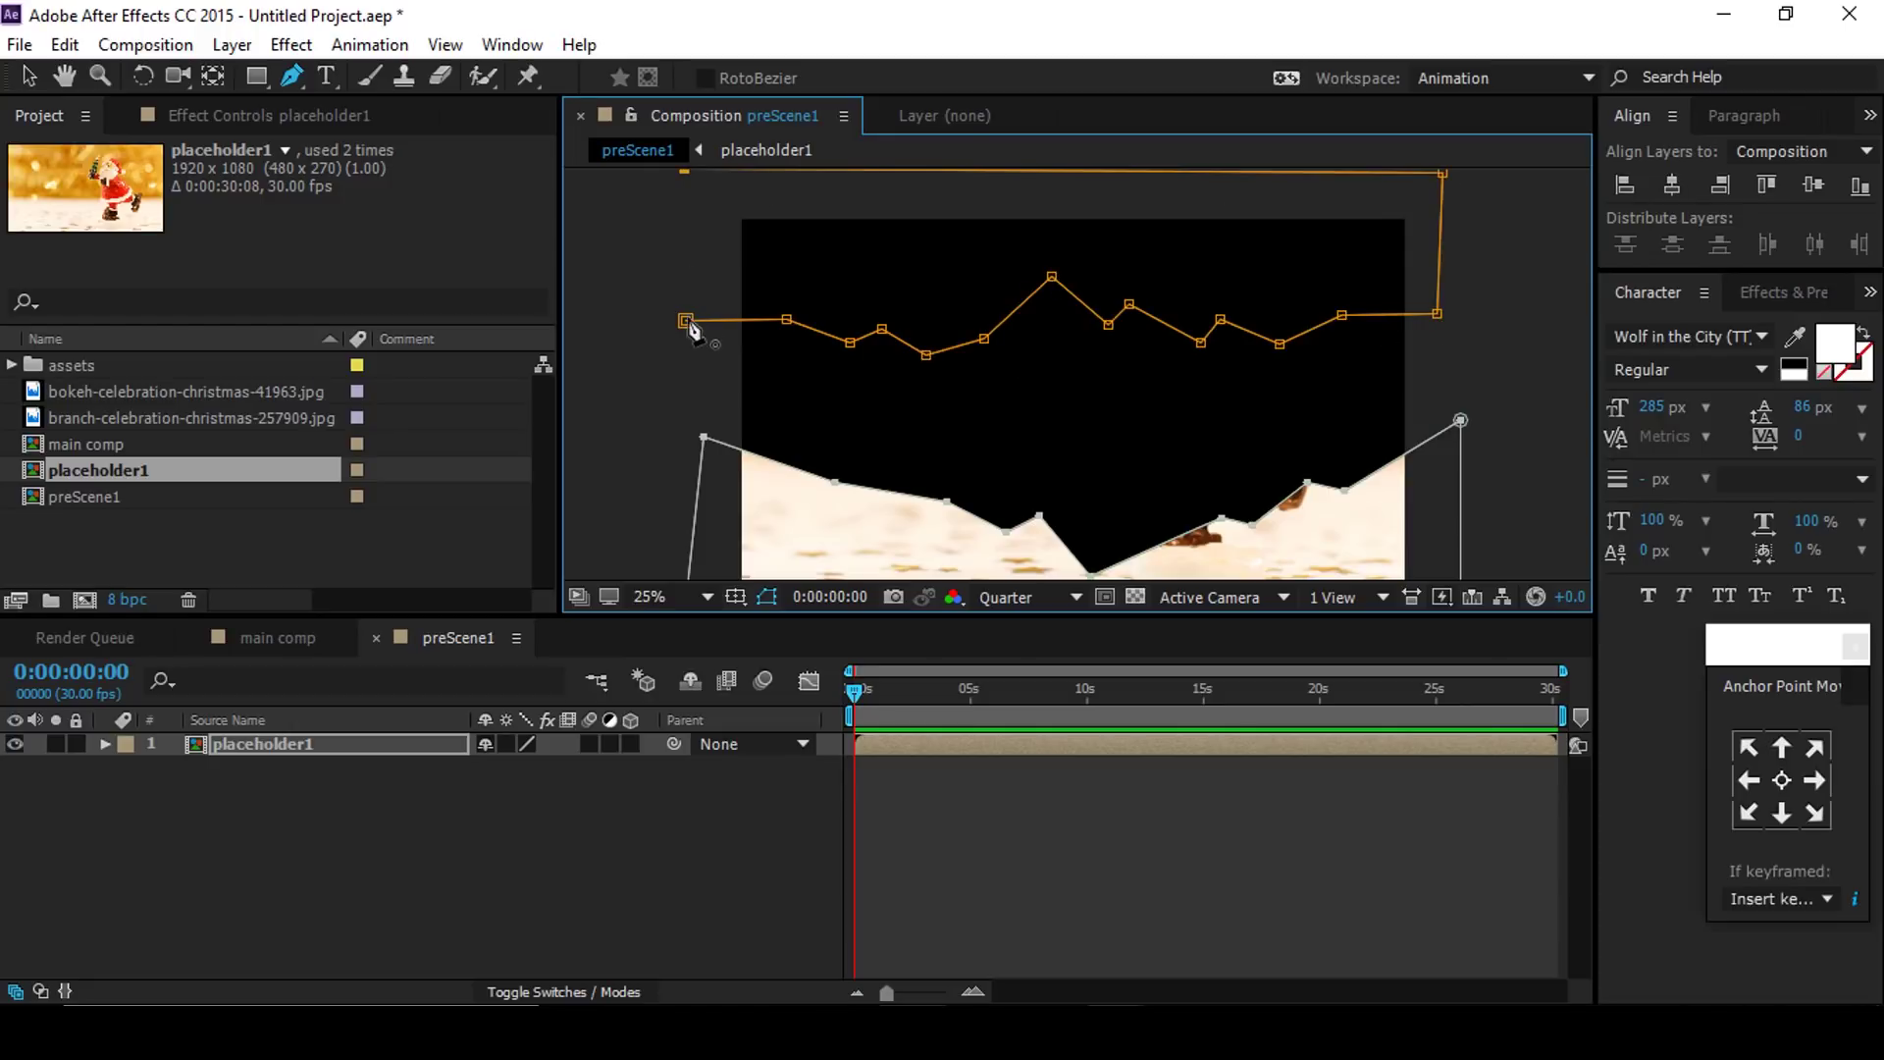
pyautogui.click(686, 320)
# Step: Apply the CC RepeTile effect to the placeholder1 layer and return to the Selection tool
pyautogui.click(338, 743)
pyautogui.hotkey('ctrl', 'space')
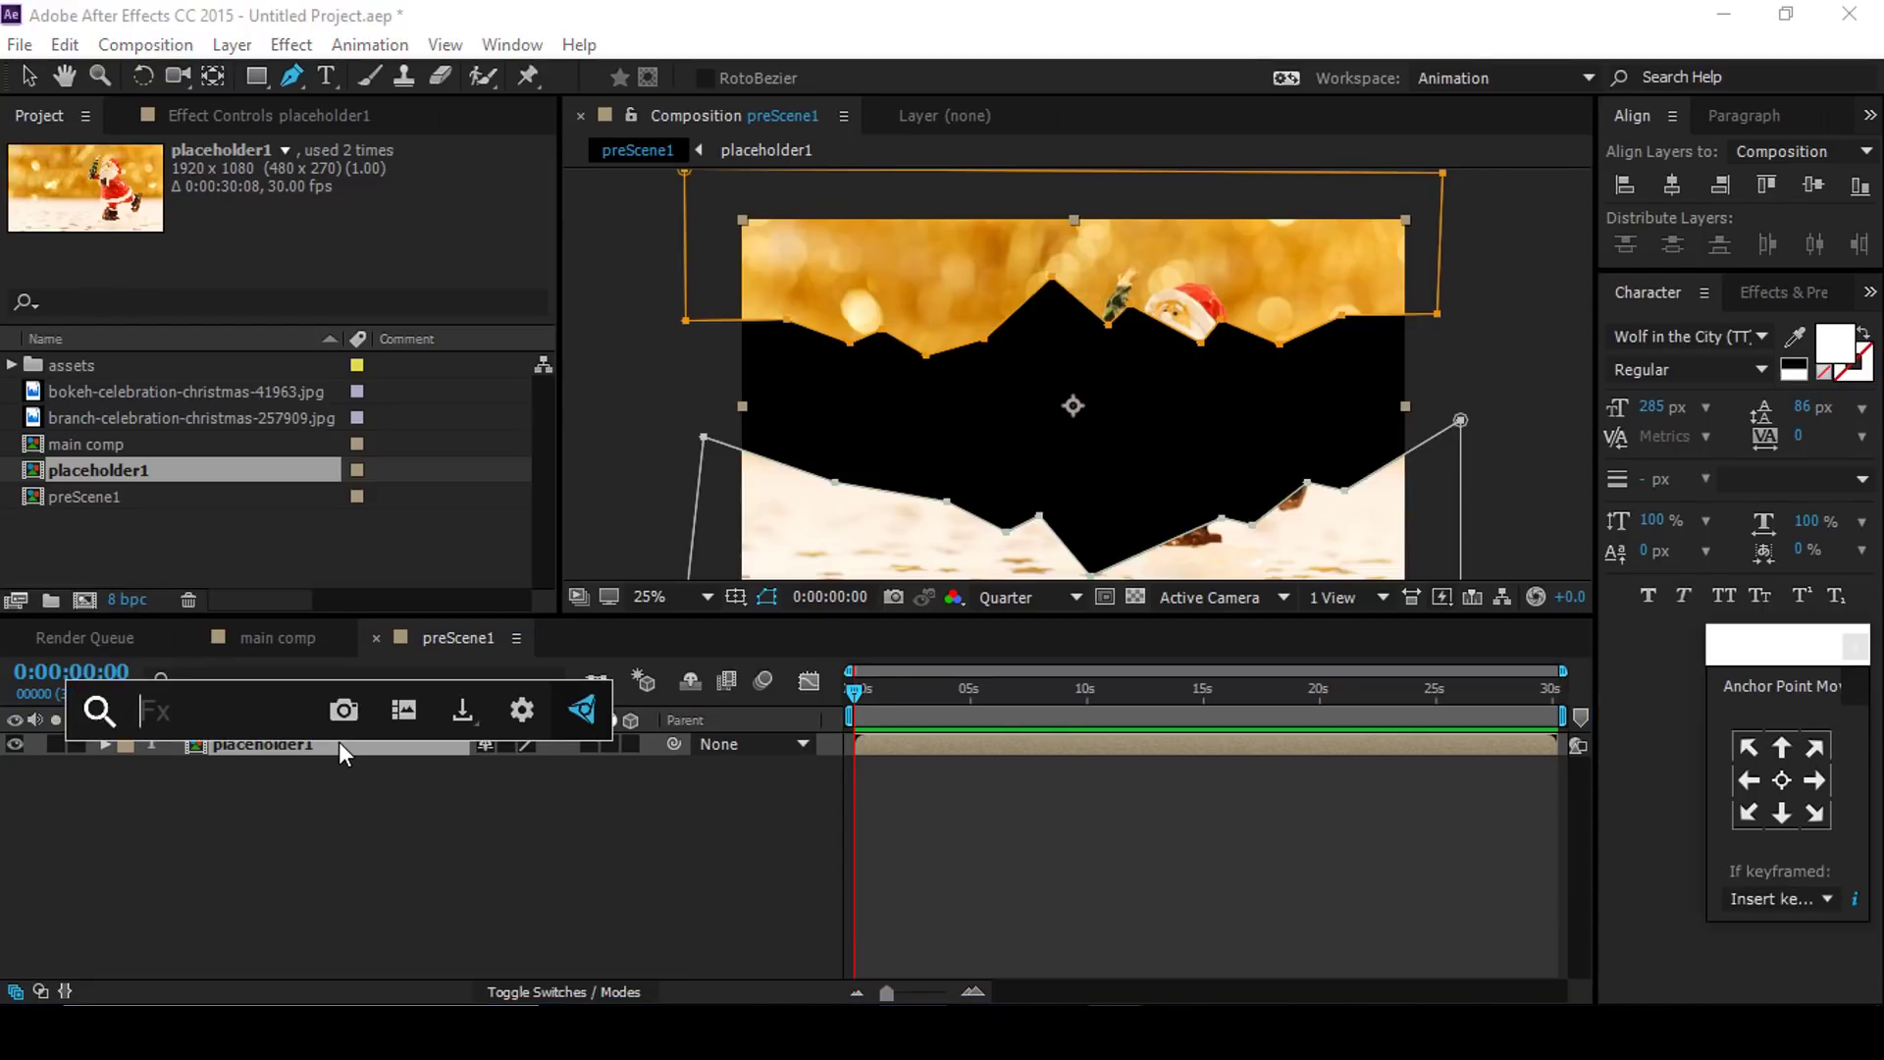
pyautogui.write('cc re')
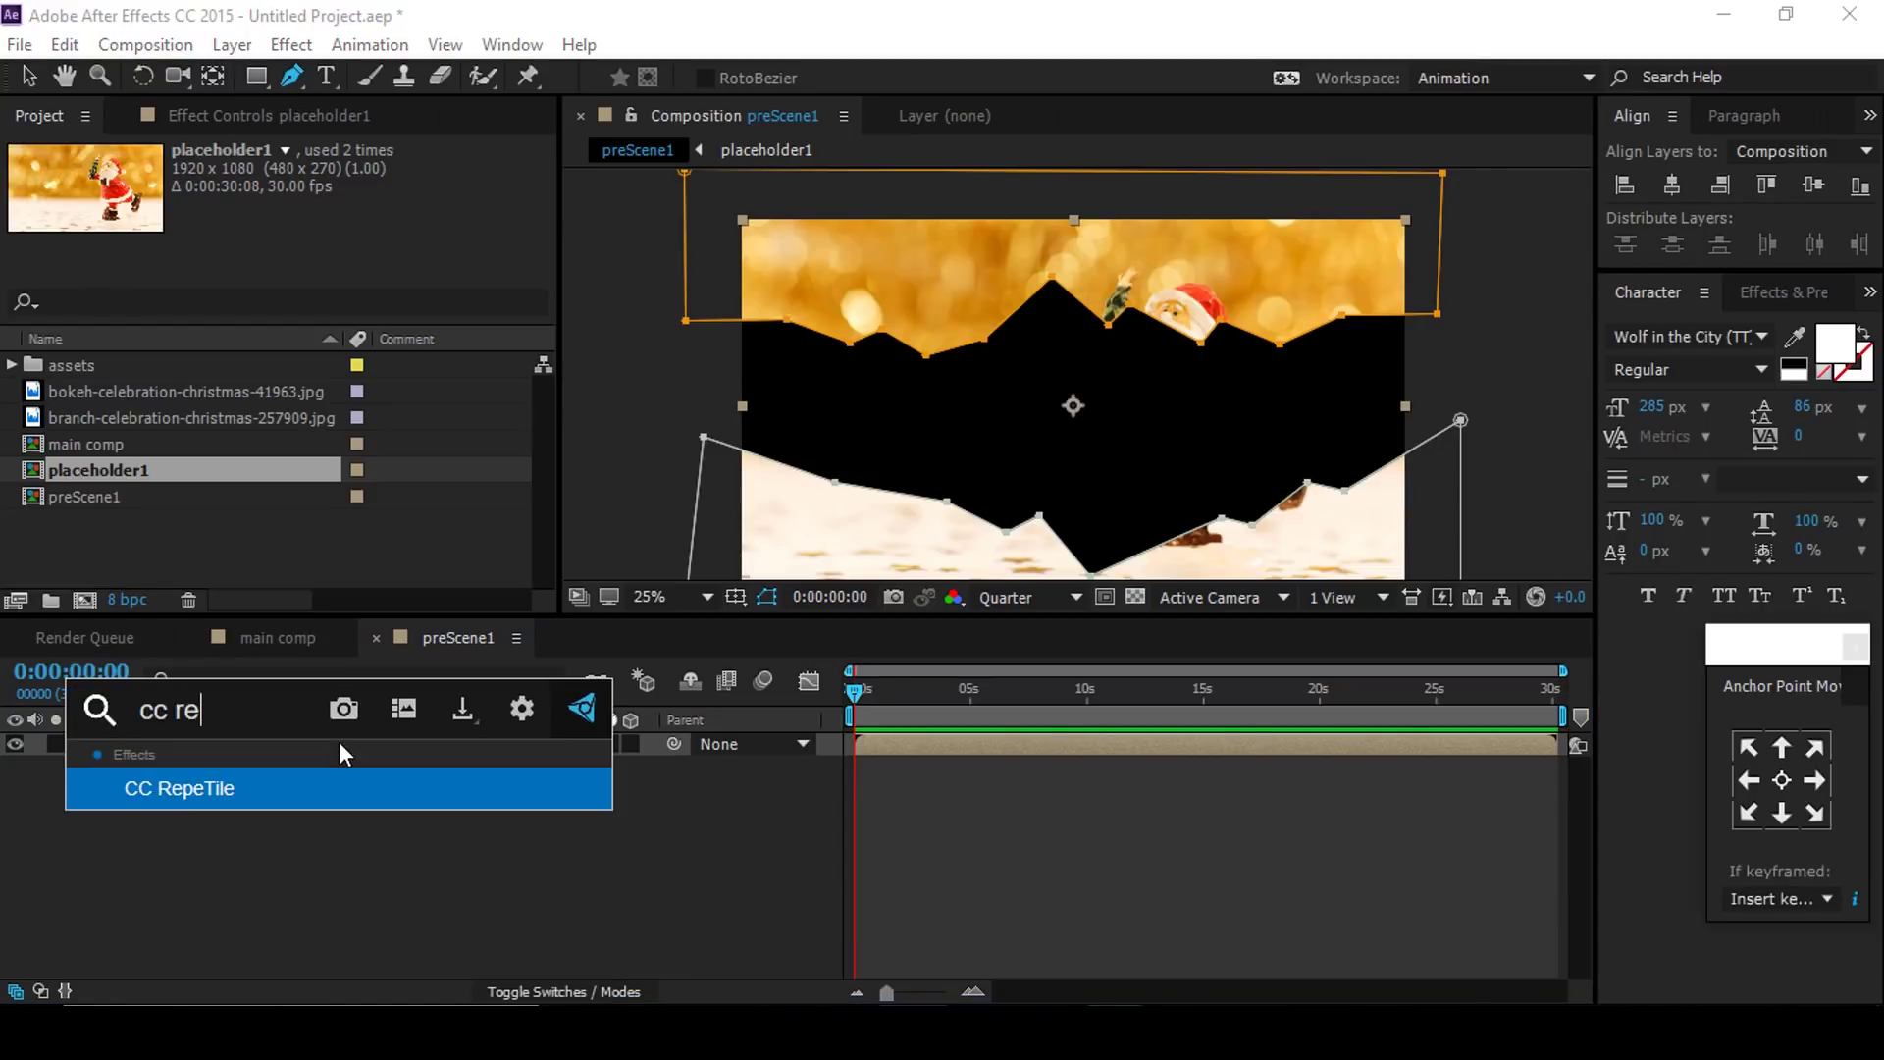
pyautogui.press('Return')
pyautogui.press('v')
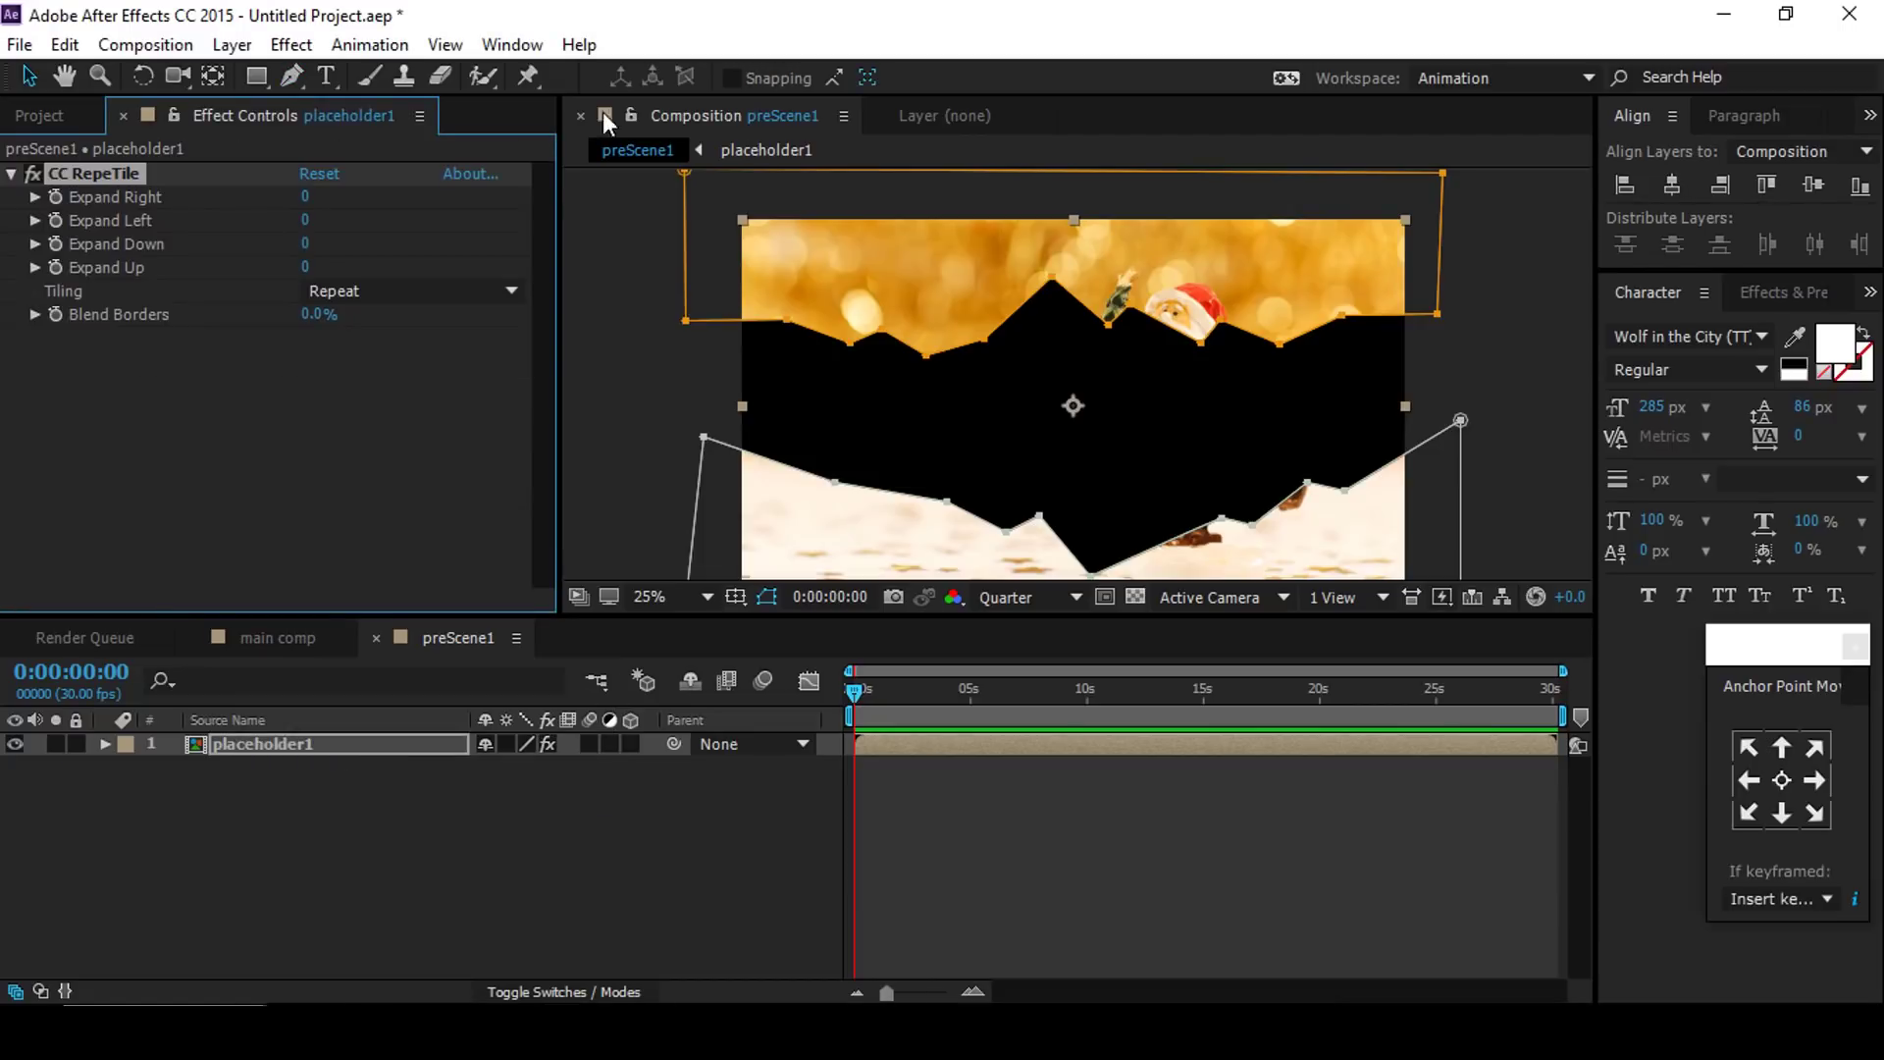
# Step: Set CC RepeTile to expand 2000 right, left, down and up, with tiling set to Unfold
pyautogui.click(305, 197)
pyautogui.write('1000')
pyautogui.press('Tab')
pyautogui.write('2000')
pyautogui.press('Tab')
pyautogui.write('2000')
pyautogui.press('Tab')
pyautogui.write('2000')
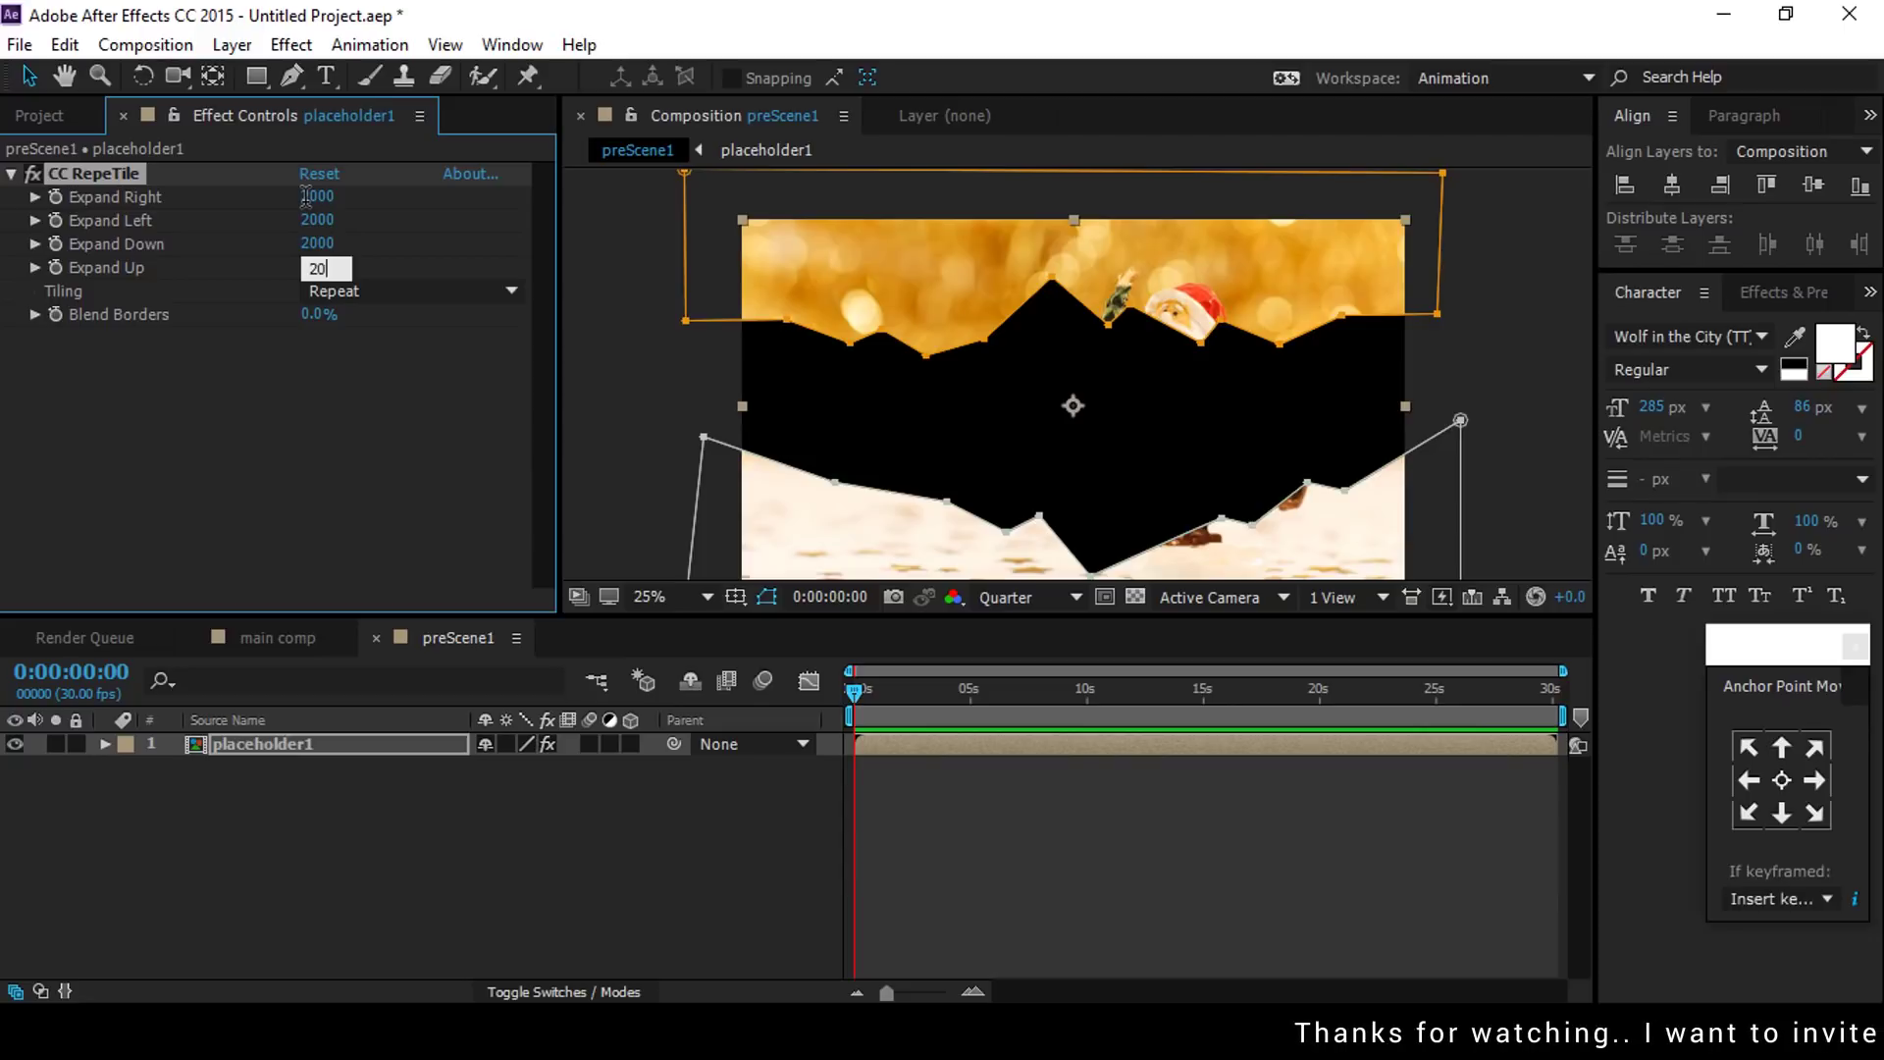
pyautogui.click(363, 293)
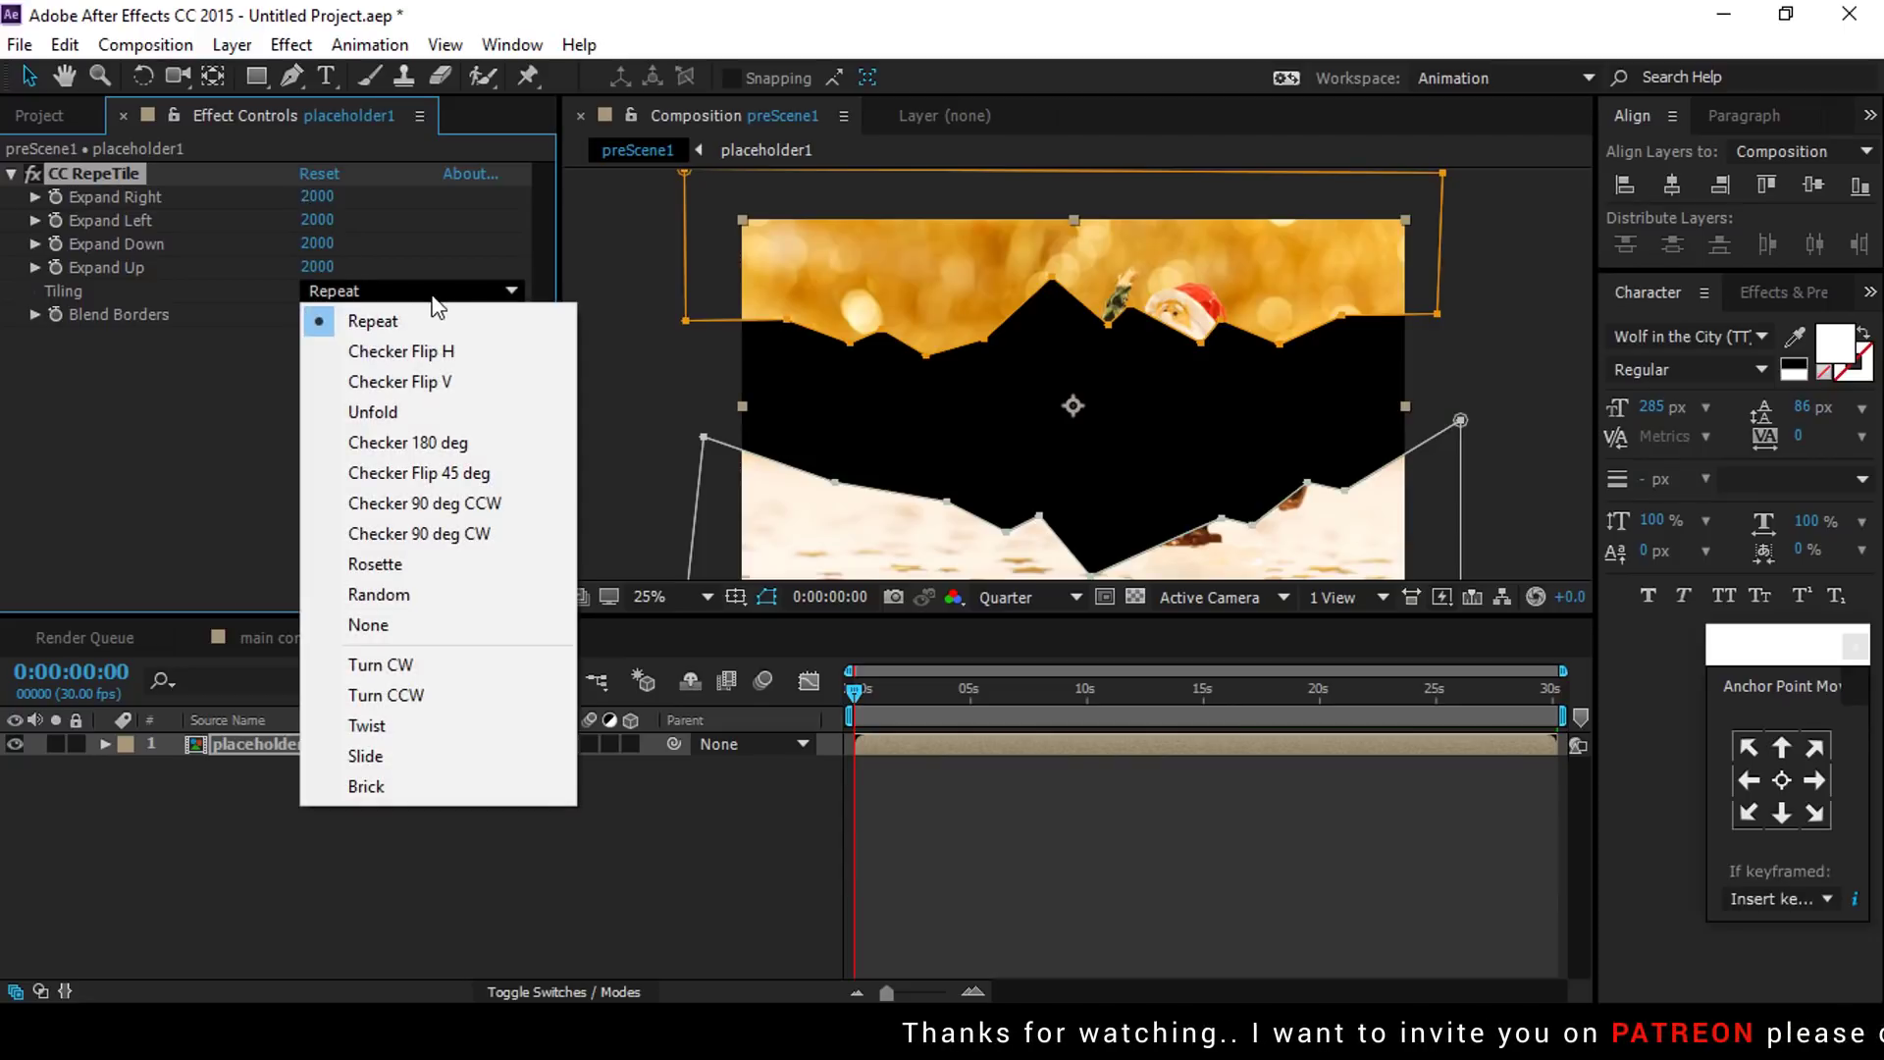
pyautogui.click(393, 413)
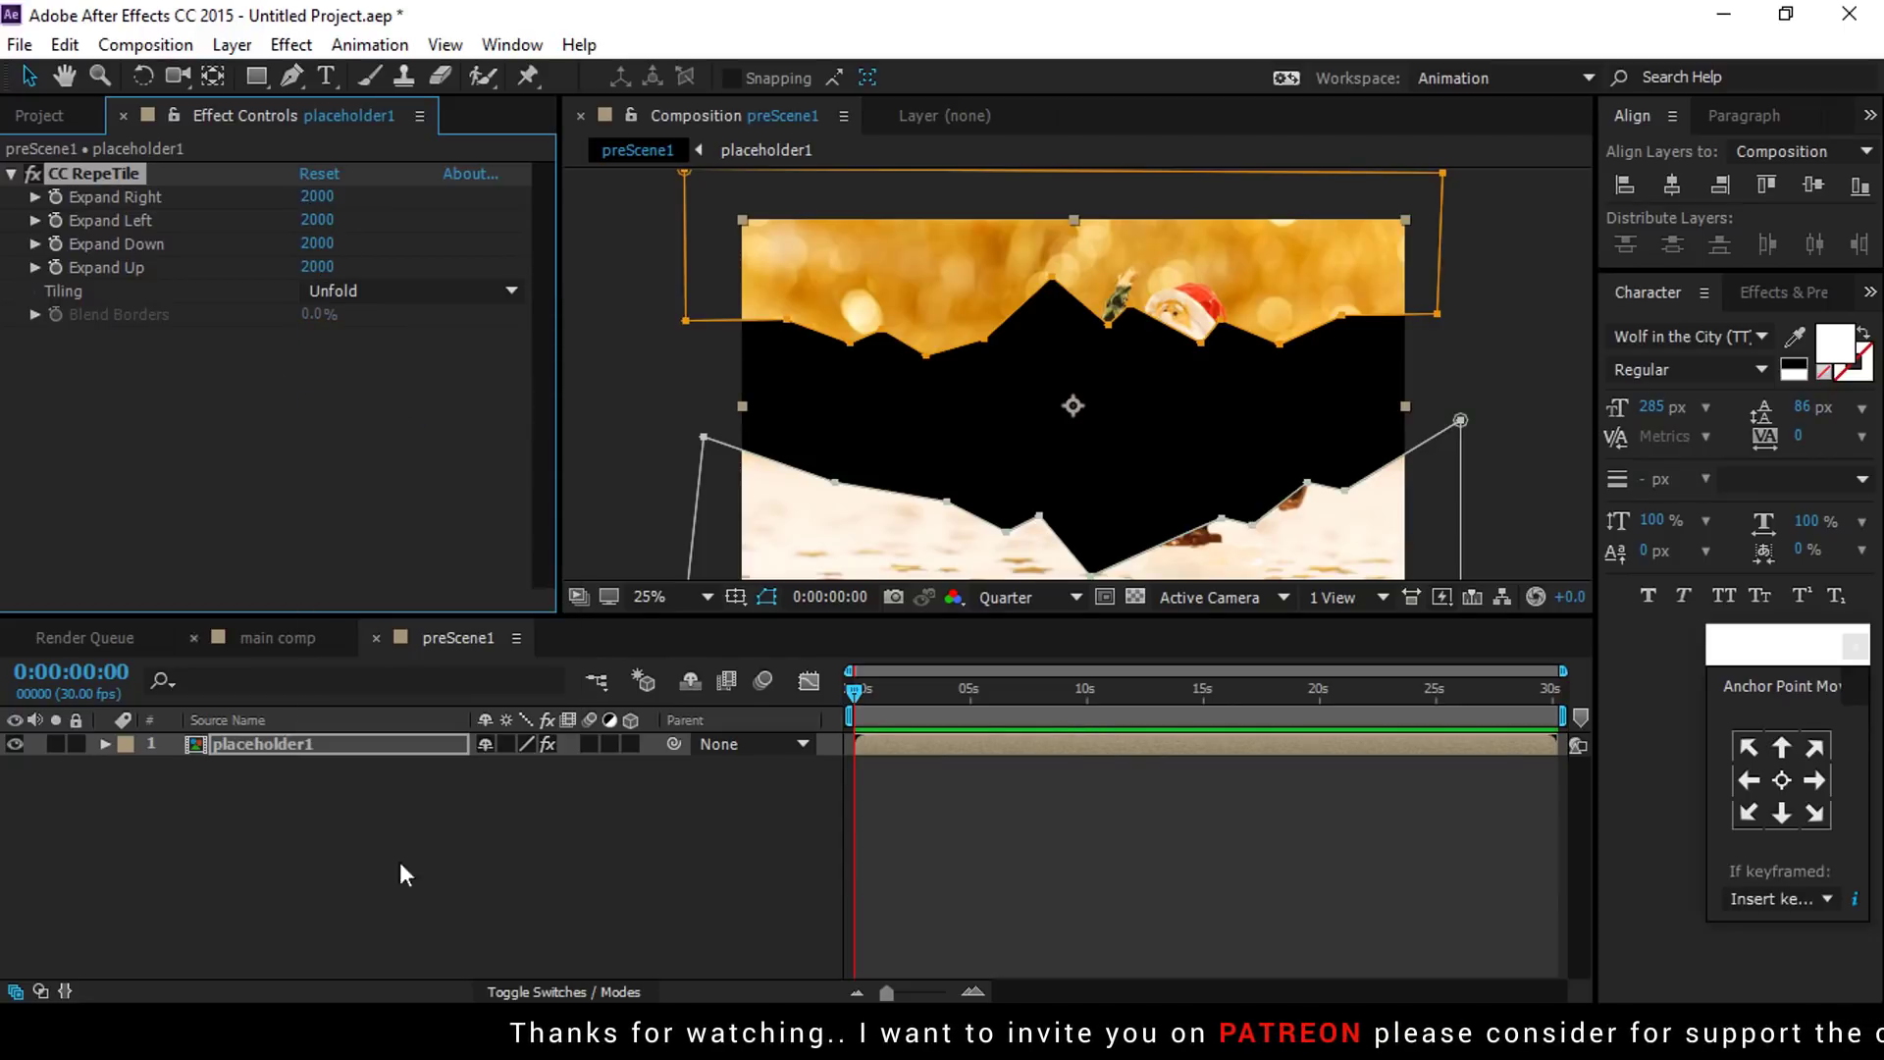
# Step: Add a Fast Blur effect to placeholder1 with Repeat Edge Pixels enabled and Blurriness set to 10
pyautogui.click(403, 824)
pyautogui.click(342, 738)
pyautogui.hotkey('ctrl', 'space')
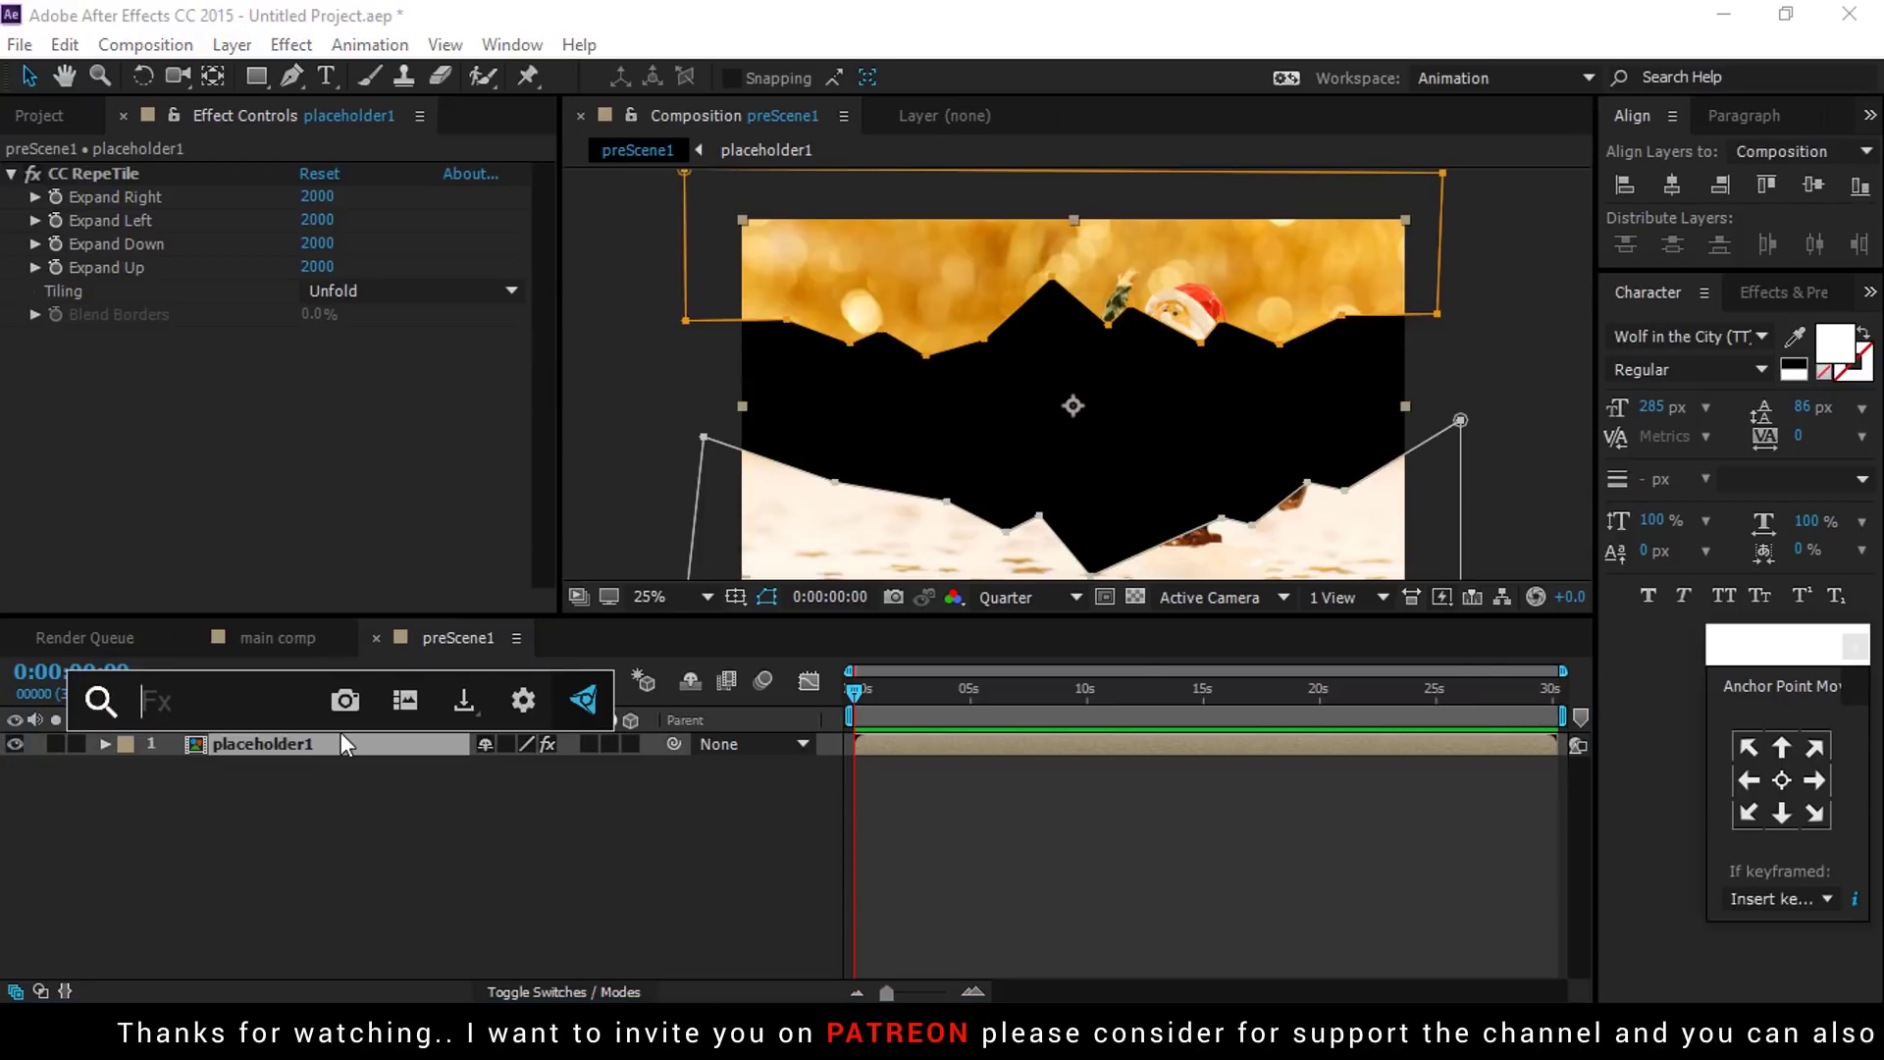
pyautogui.write('fast')
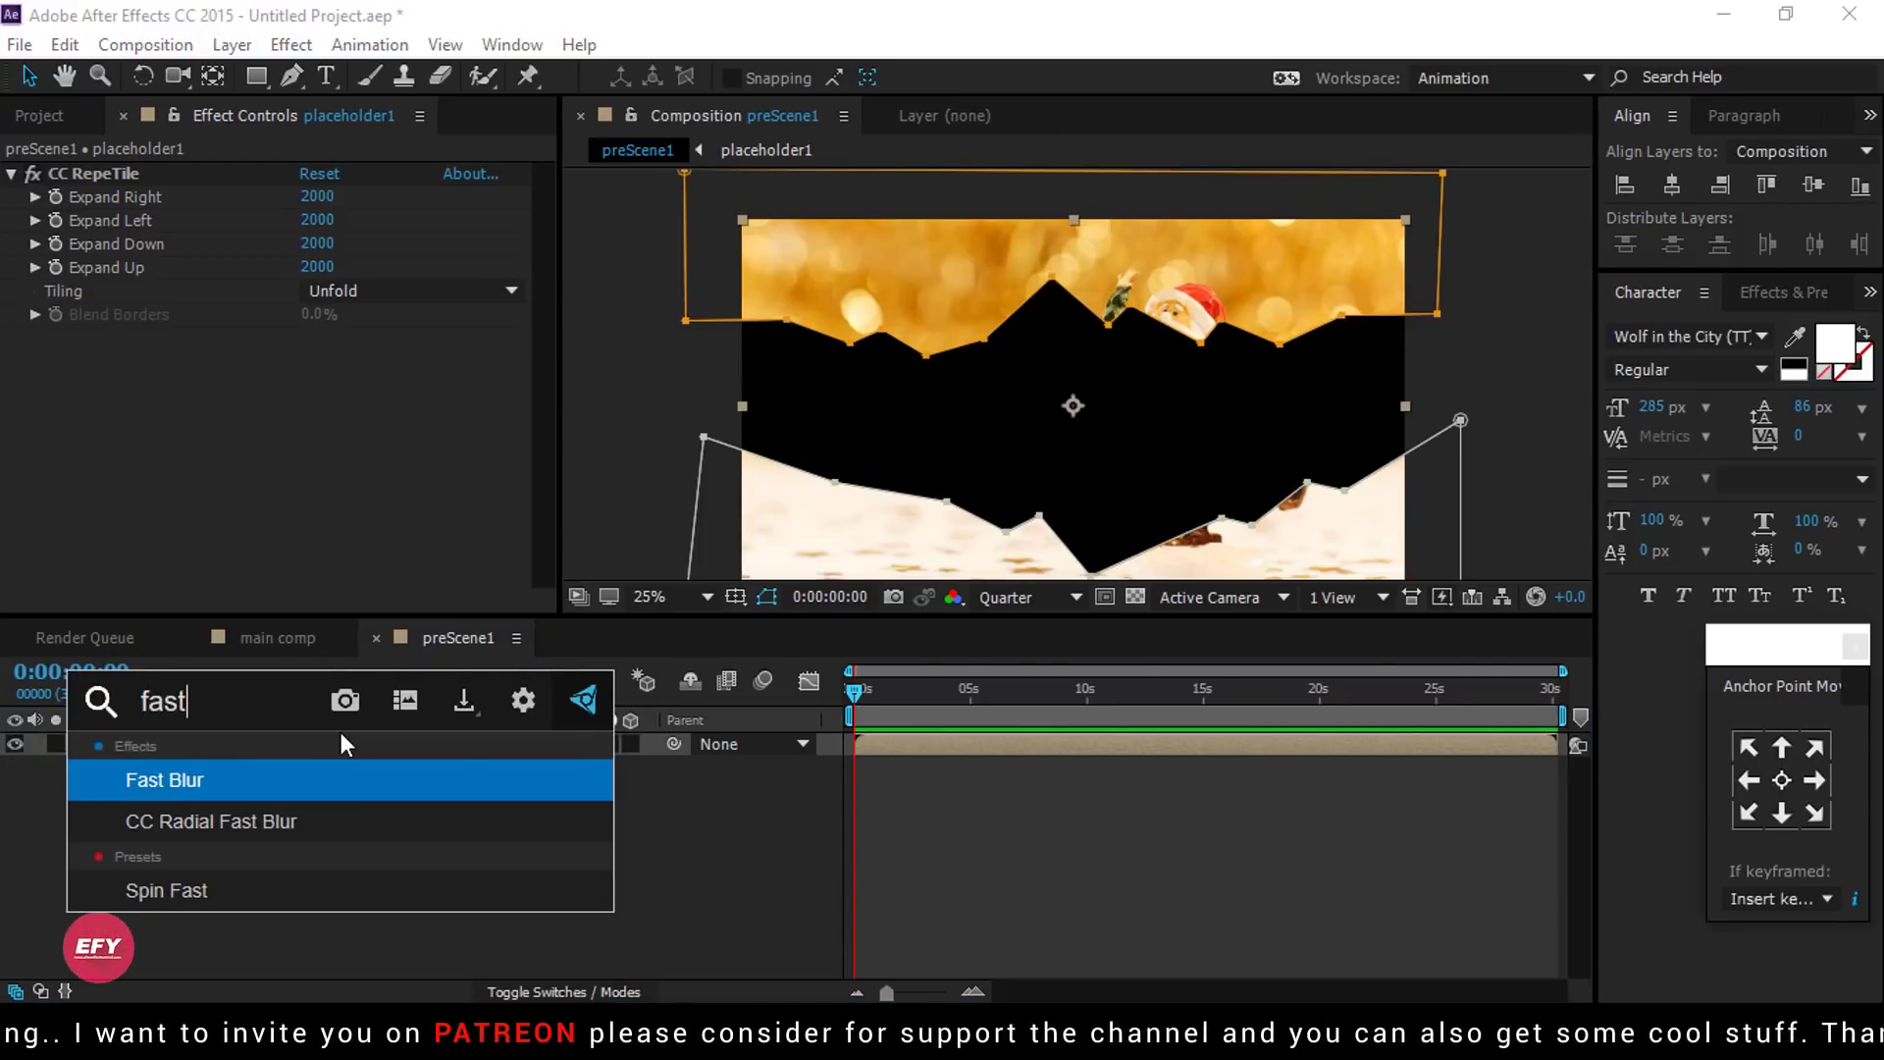
pyautogui.press('Return')
pyautogui.click(308, 409)
pyautogui.click(311, 361)
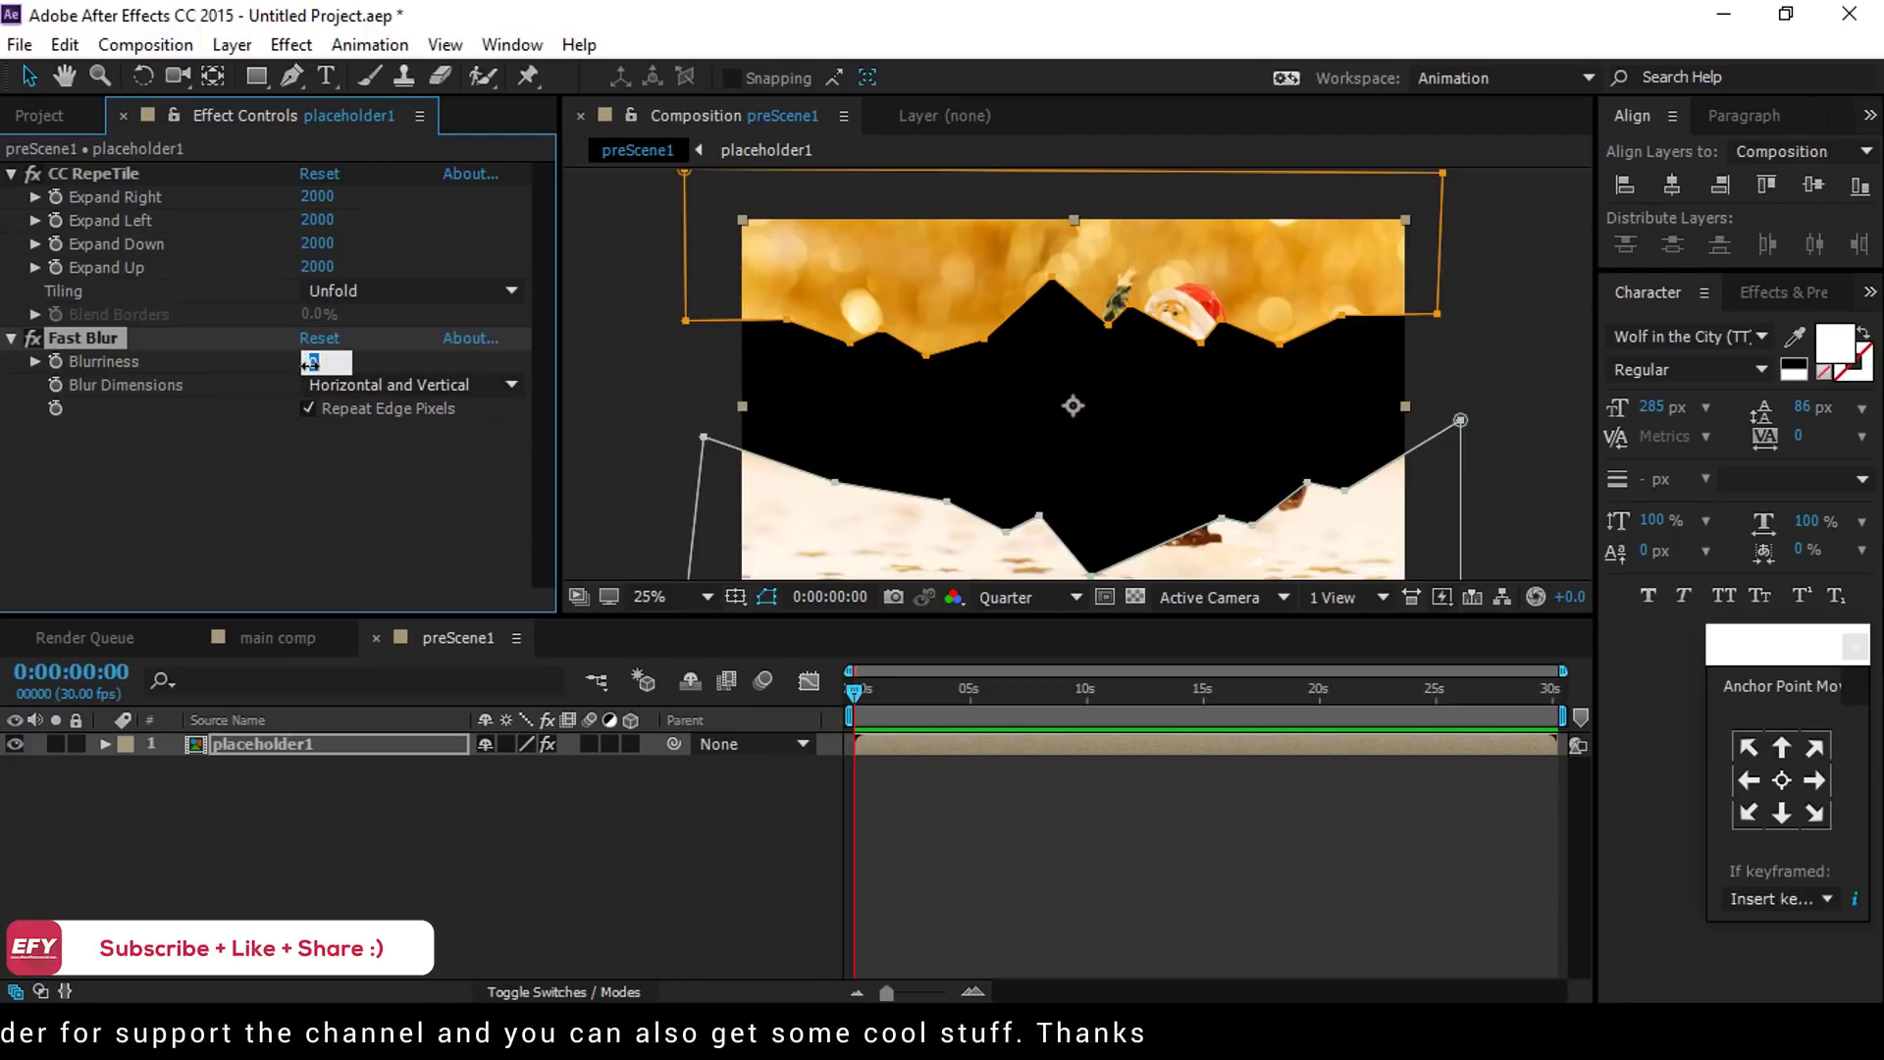
pyautogui.write('10')
pyautogui.press('Return')
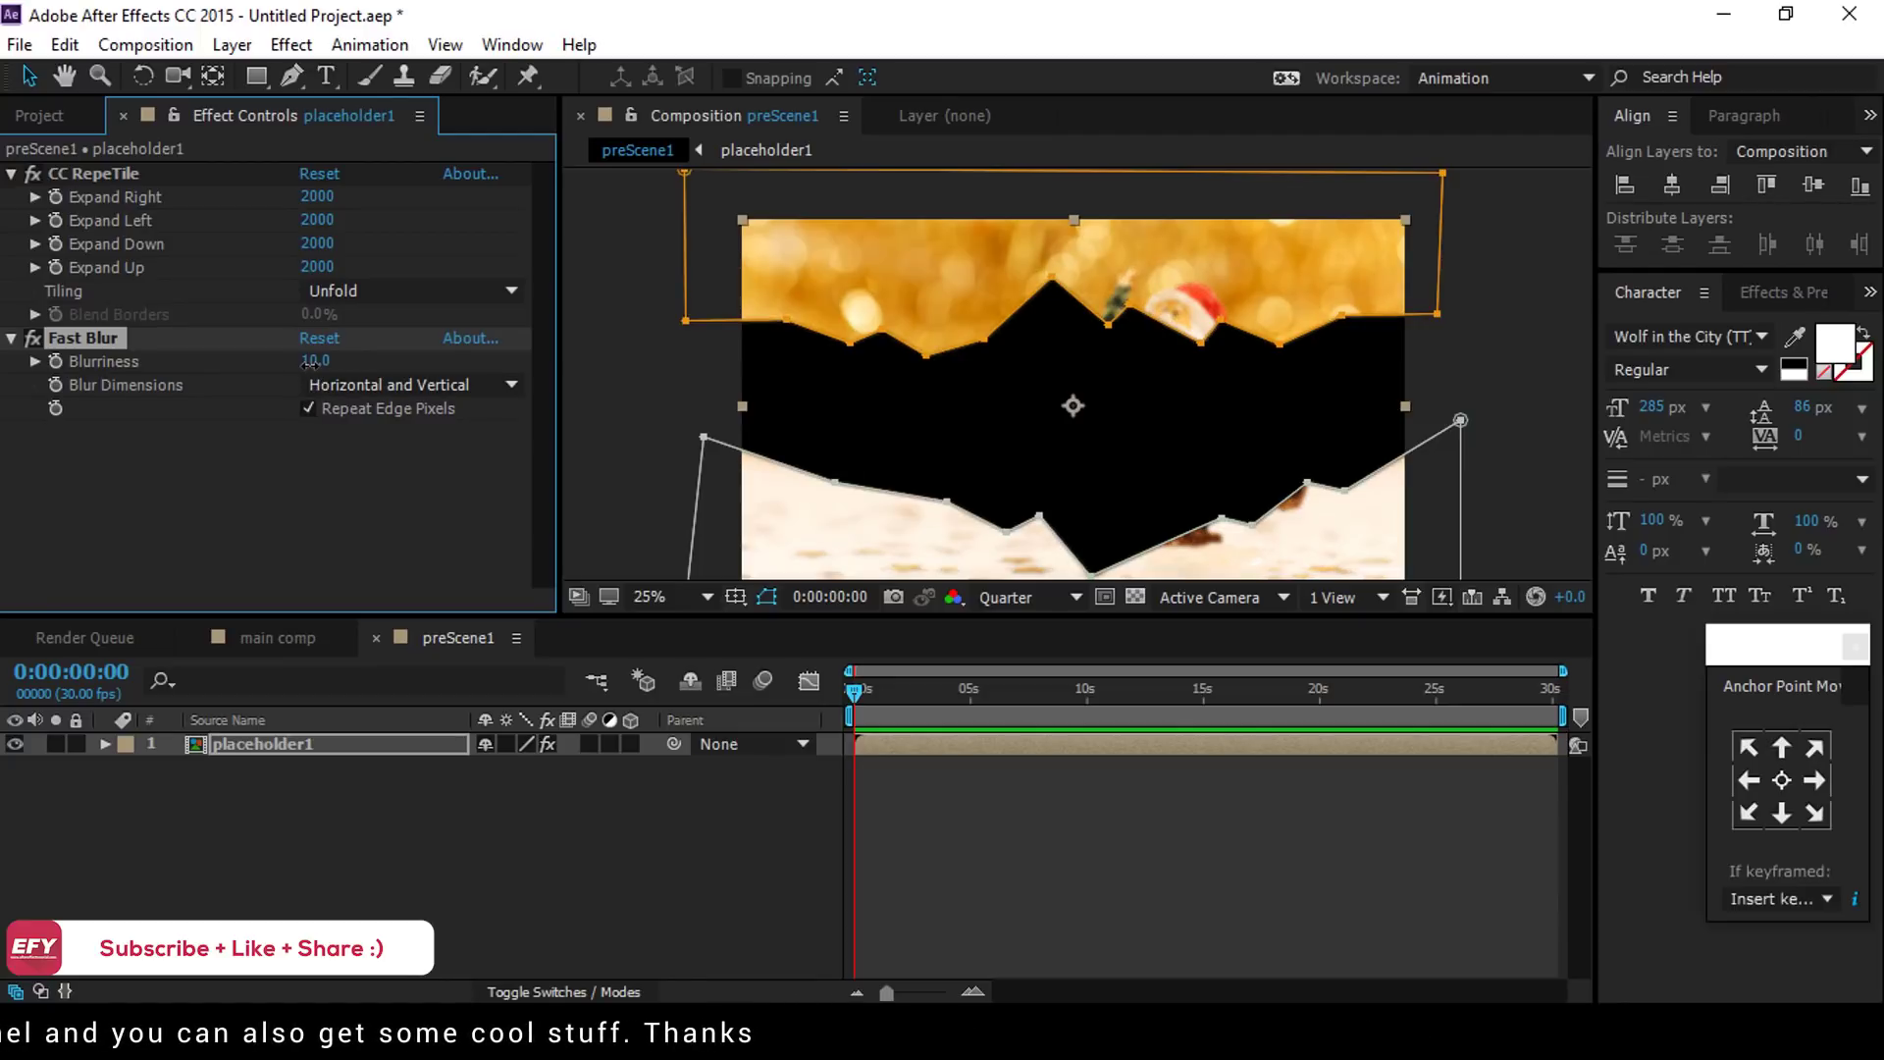
pyautogui.click(244, 832)
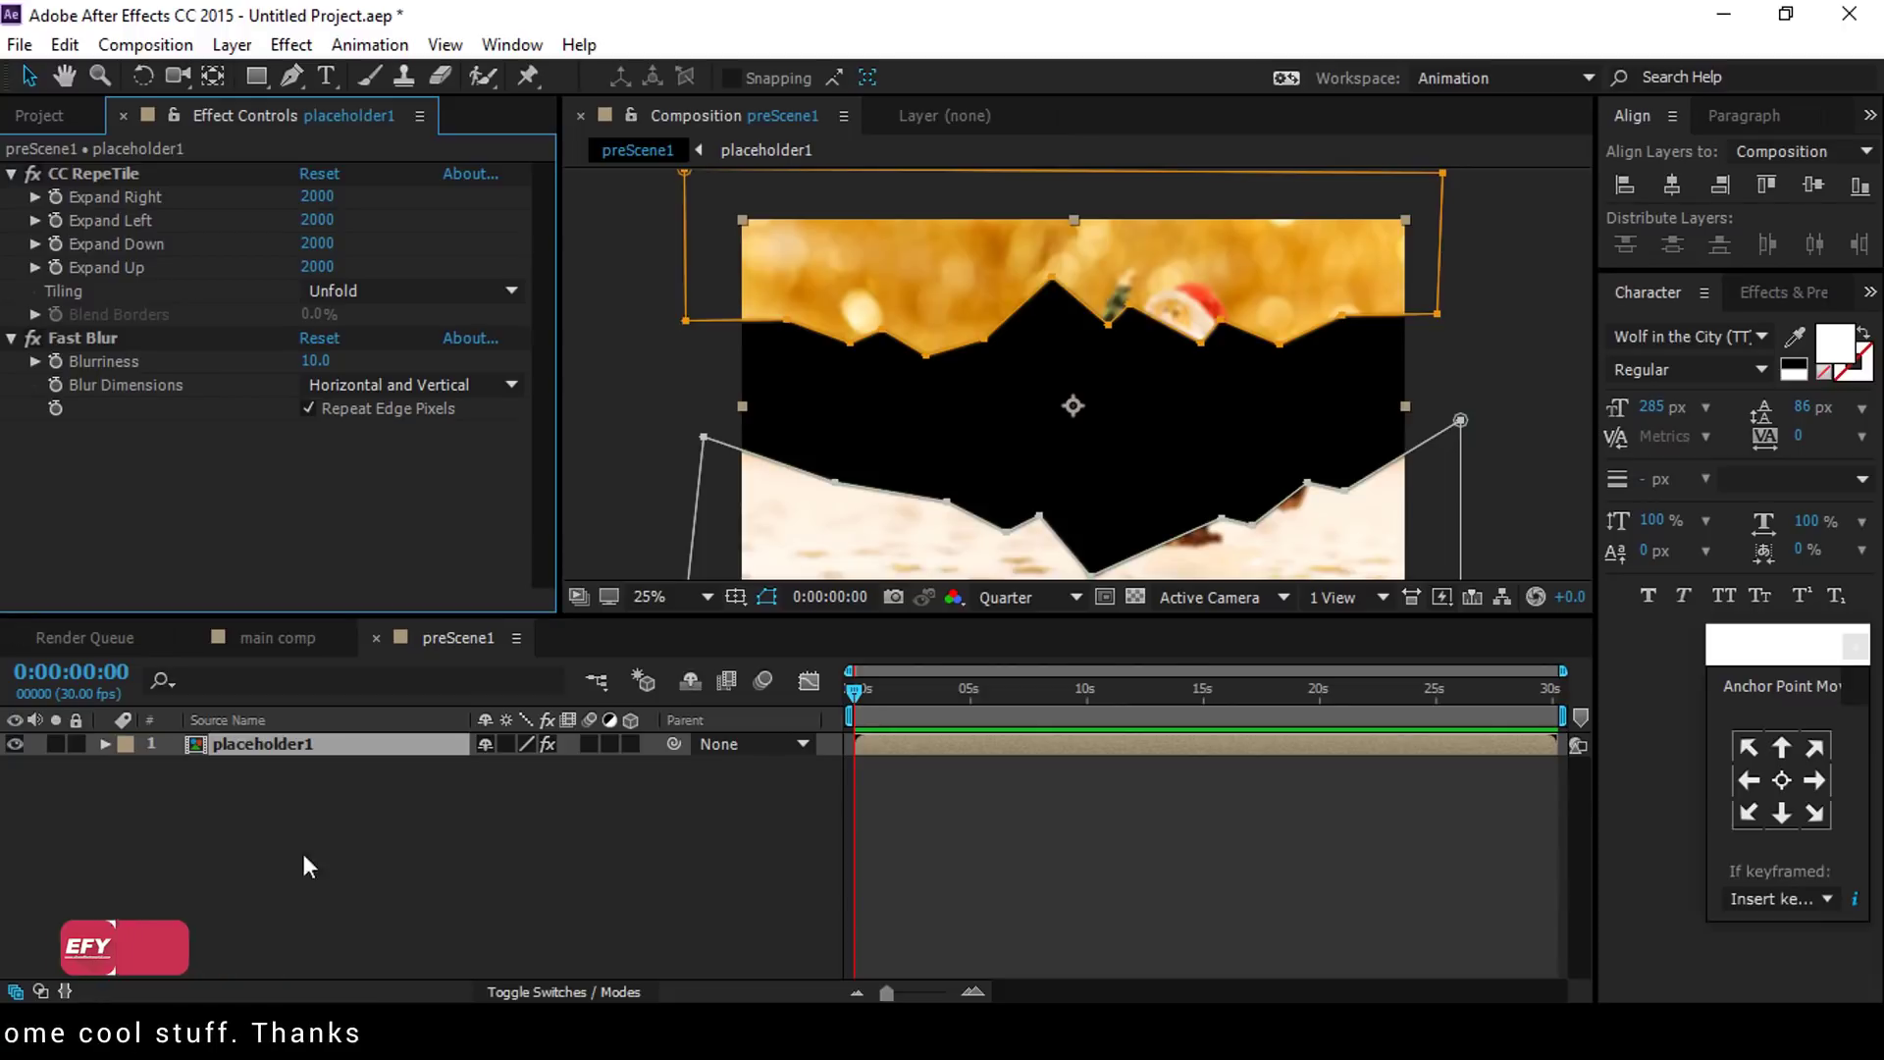
# Step: Add texture.png from the assets folder to preScene1 above the placeholder1 layer
pyautogui.click(53, 116)
pyautogui.click(149, 520)
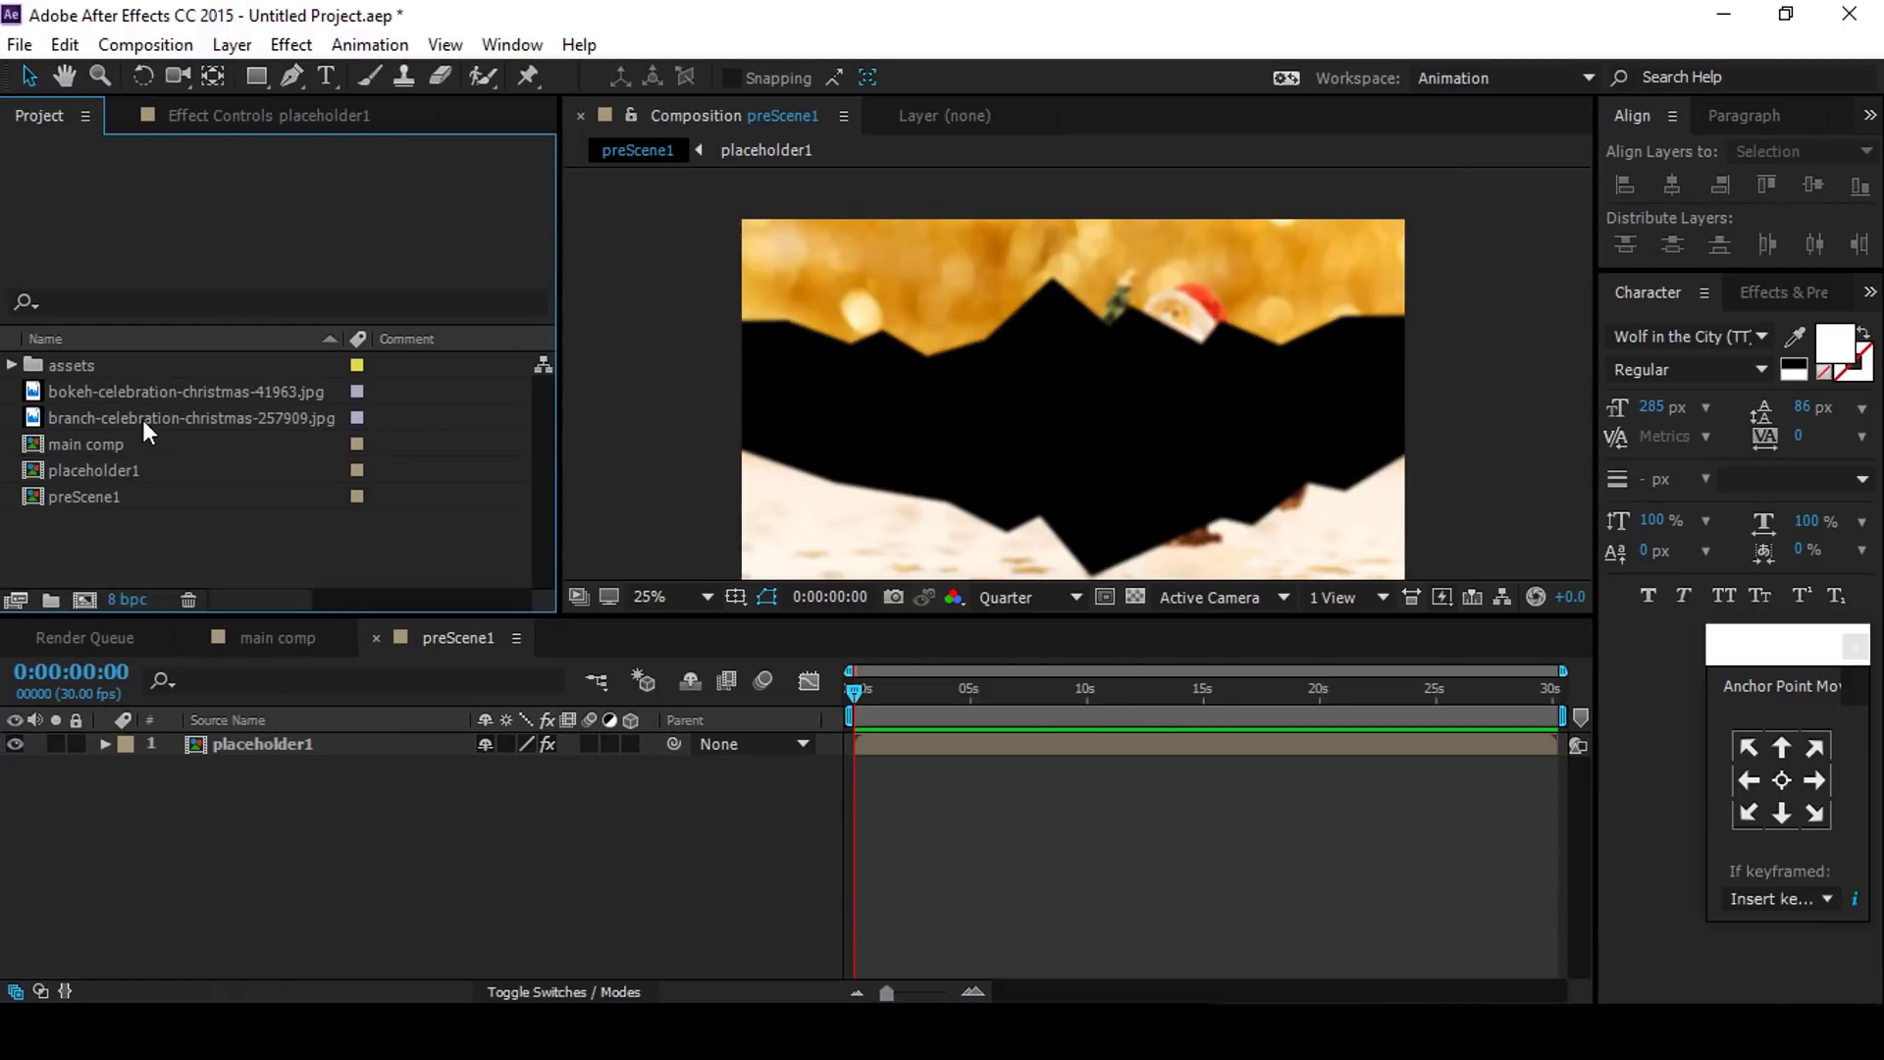
pyautogui.click(98, 365)
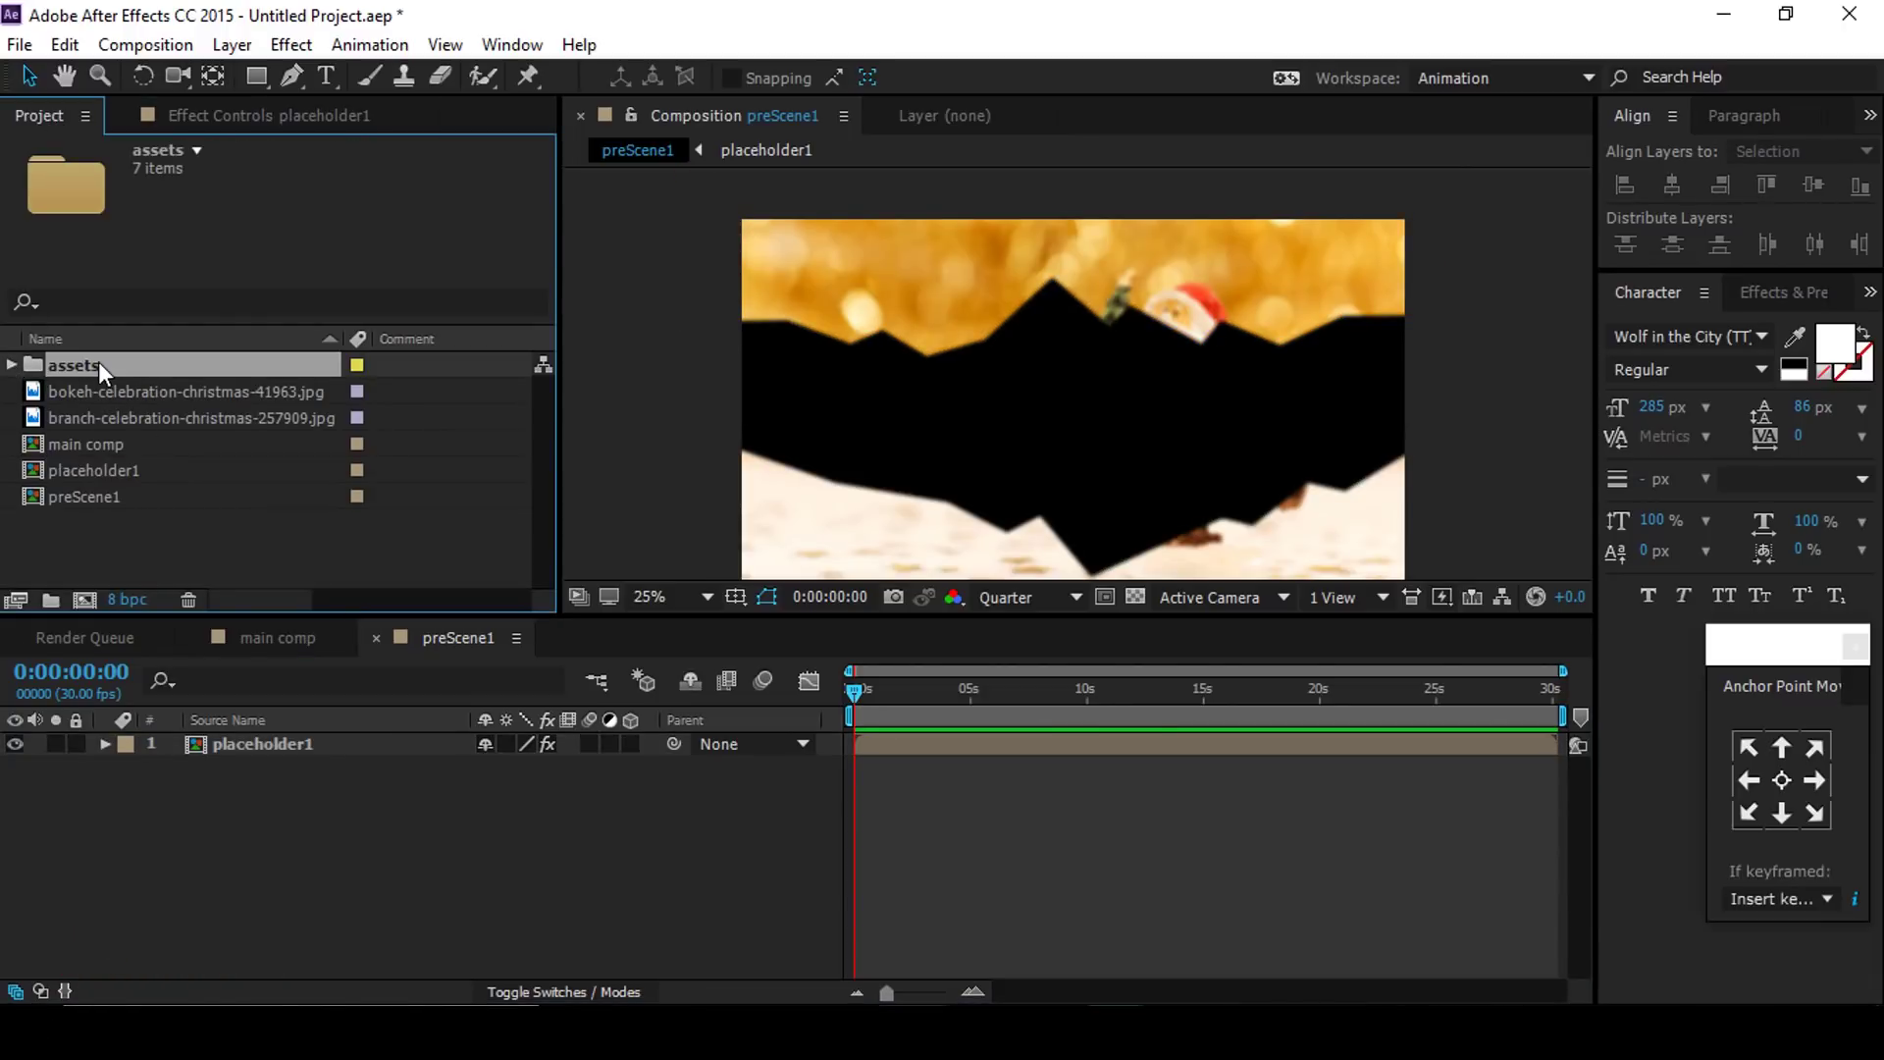
pyautogui.click(11, 364)
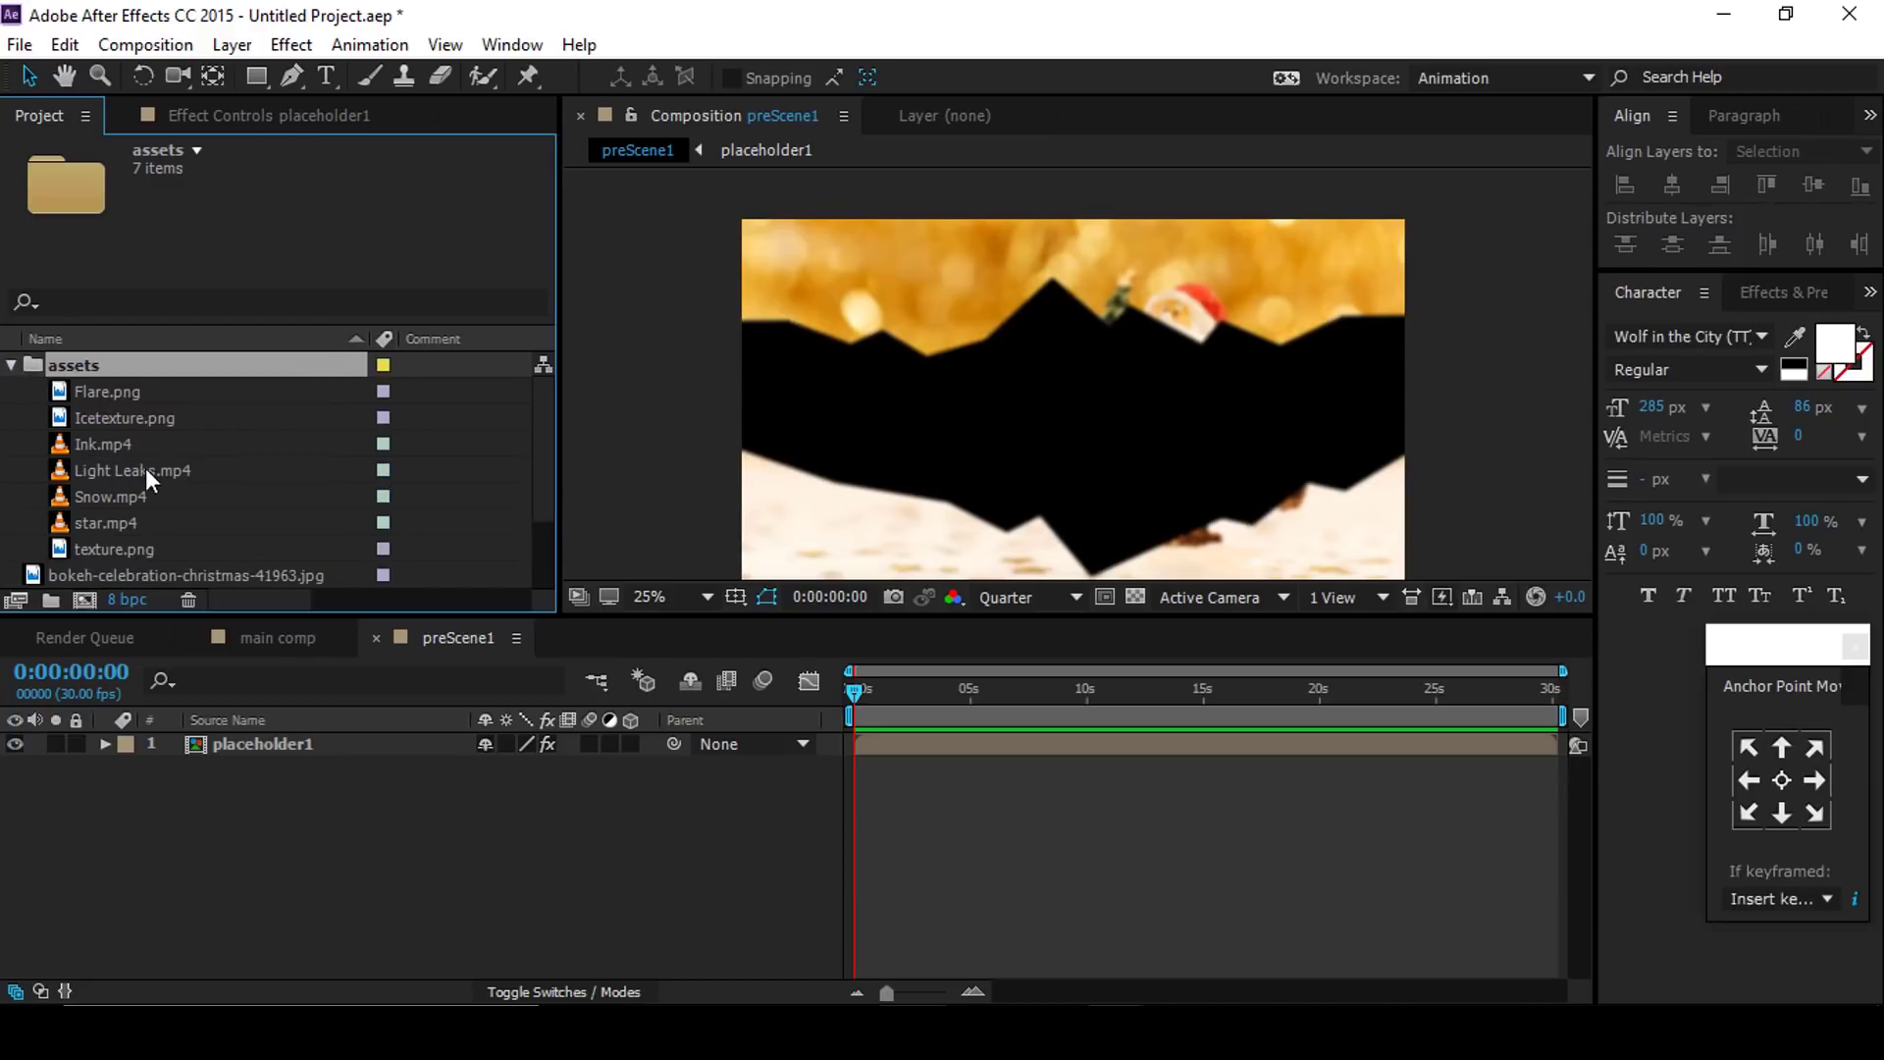
pyautogui.click(114, 551)
pyautogui.moveTo(60, 549); pyautogui.dragTo(255, 738)
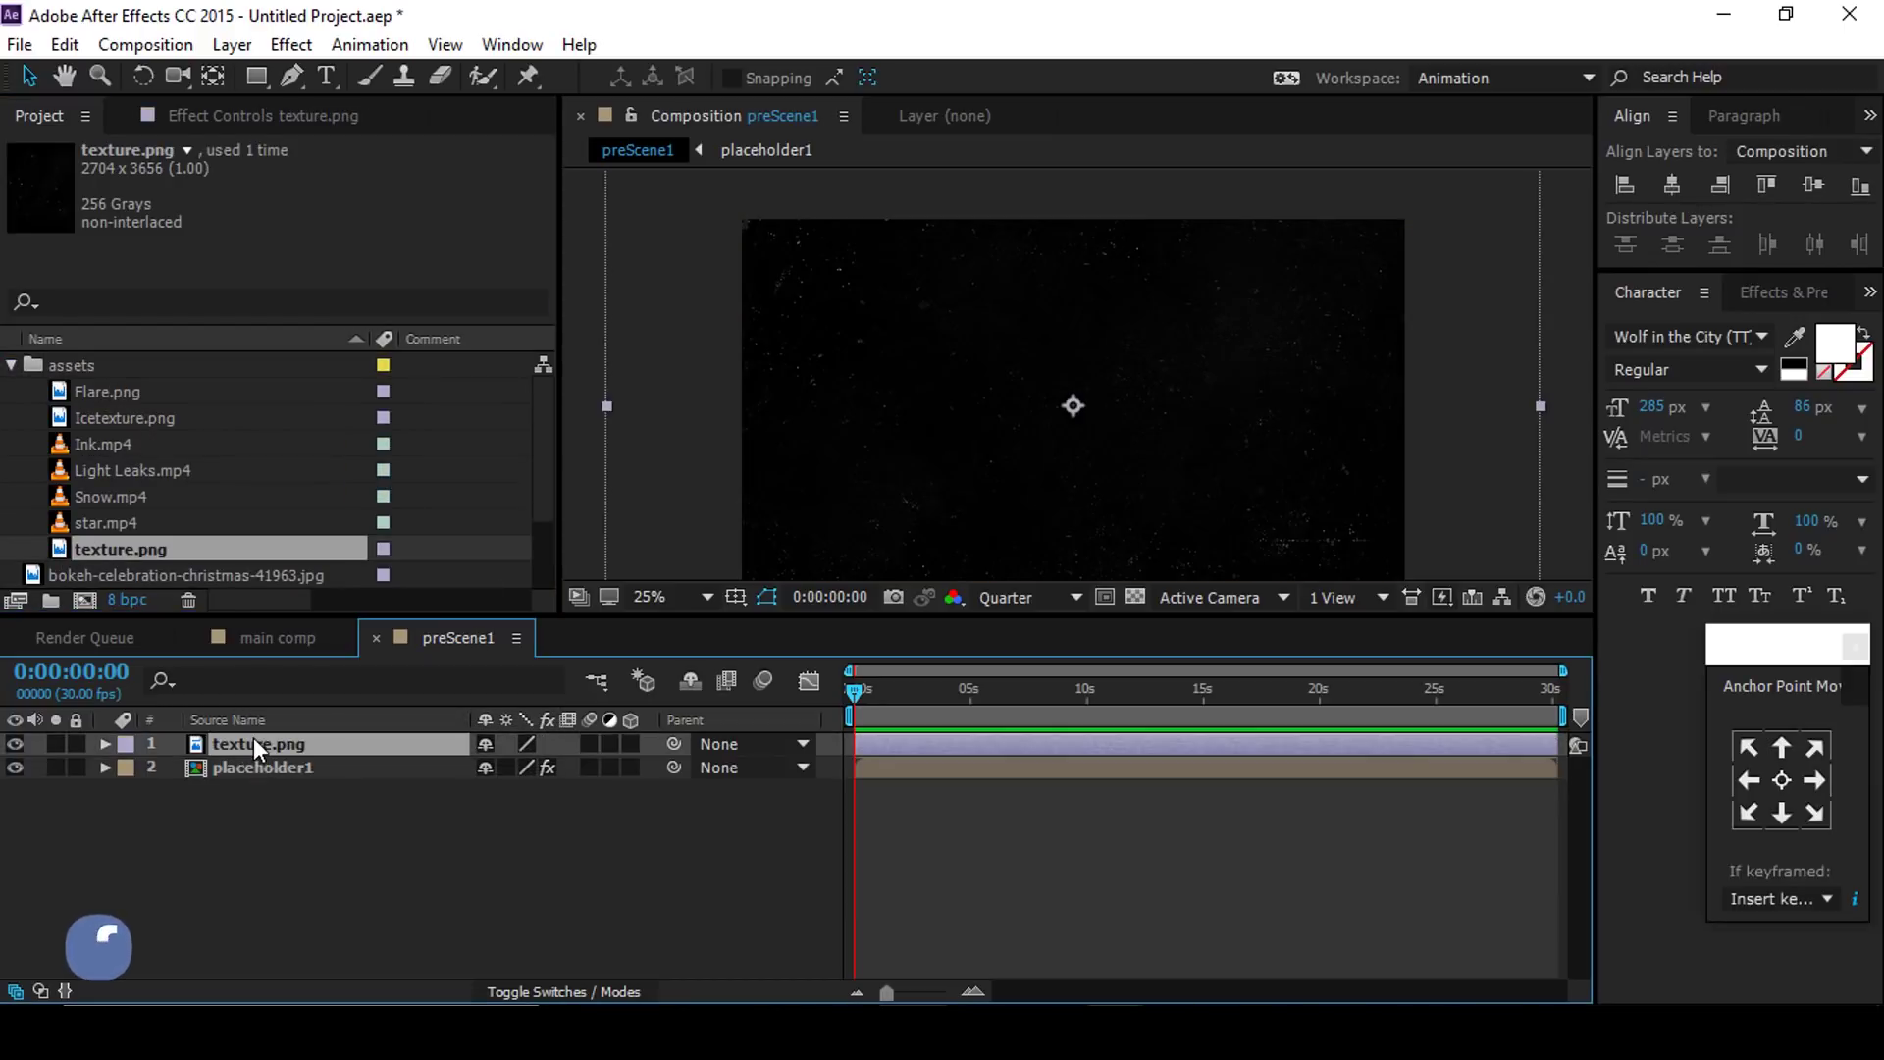
# Step: Shrink the texture.png layer so that it extends only slightly beyond the composition frame on every side
pyautogui.moveTo(1540, 404); pyautogui.dragTo(1438, 414)
pyautogui.press(',')
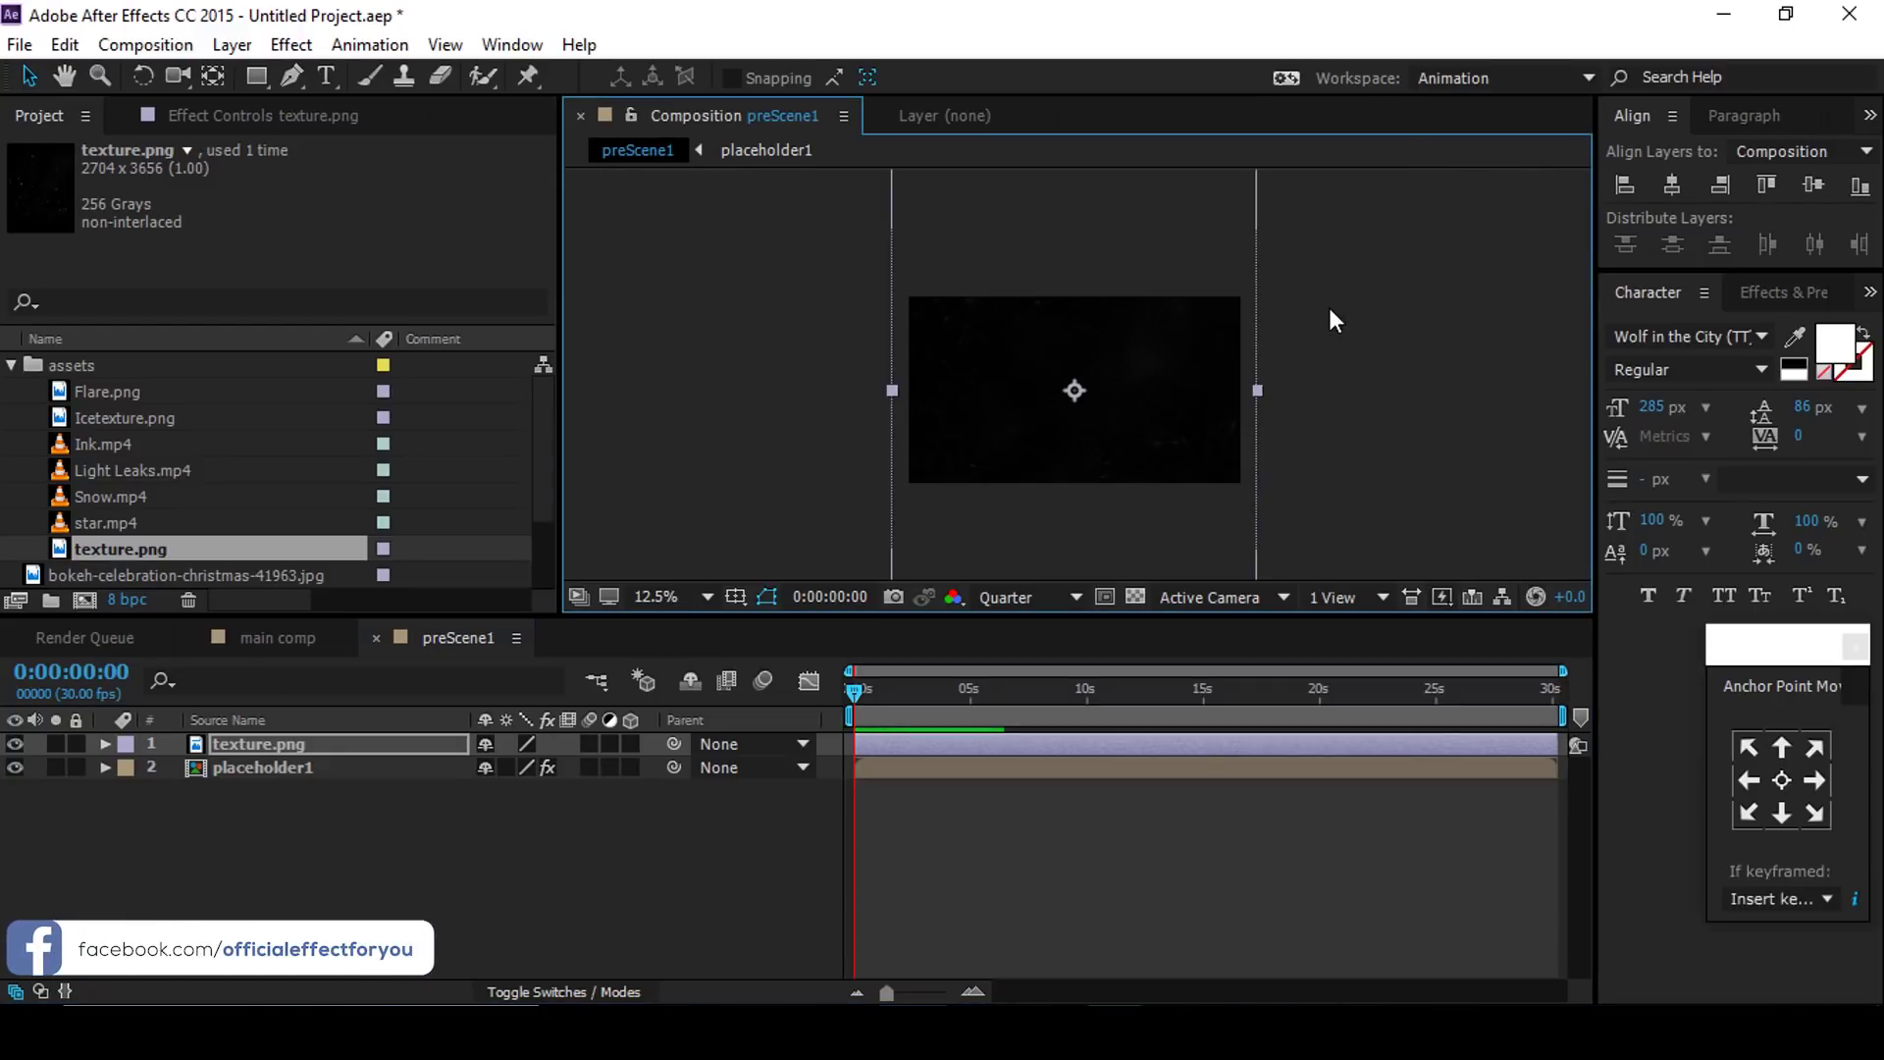
pyautogui.press(',')
pyautogui.press('w')
pyautogui.moveTo(1186, 286); pyautogui.dragTo(1175, 385)
pyautogui.hotkey('ctrl', 'z')
pyautogui.press('v')
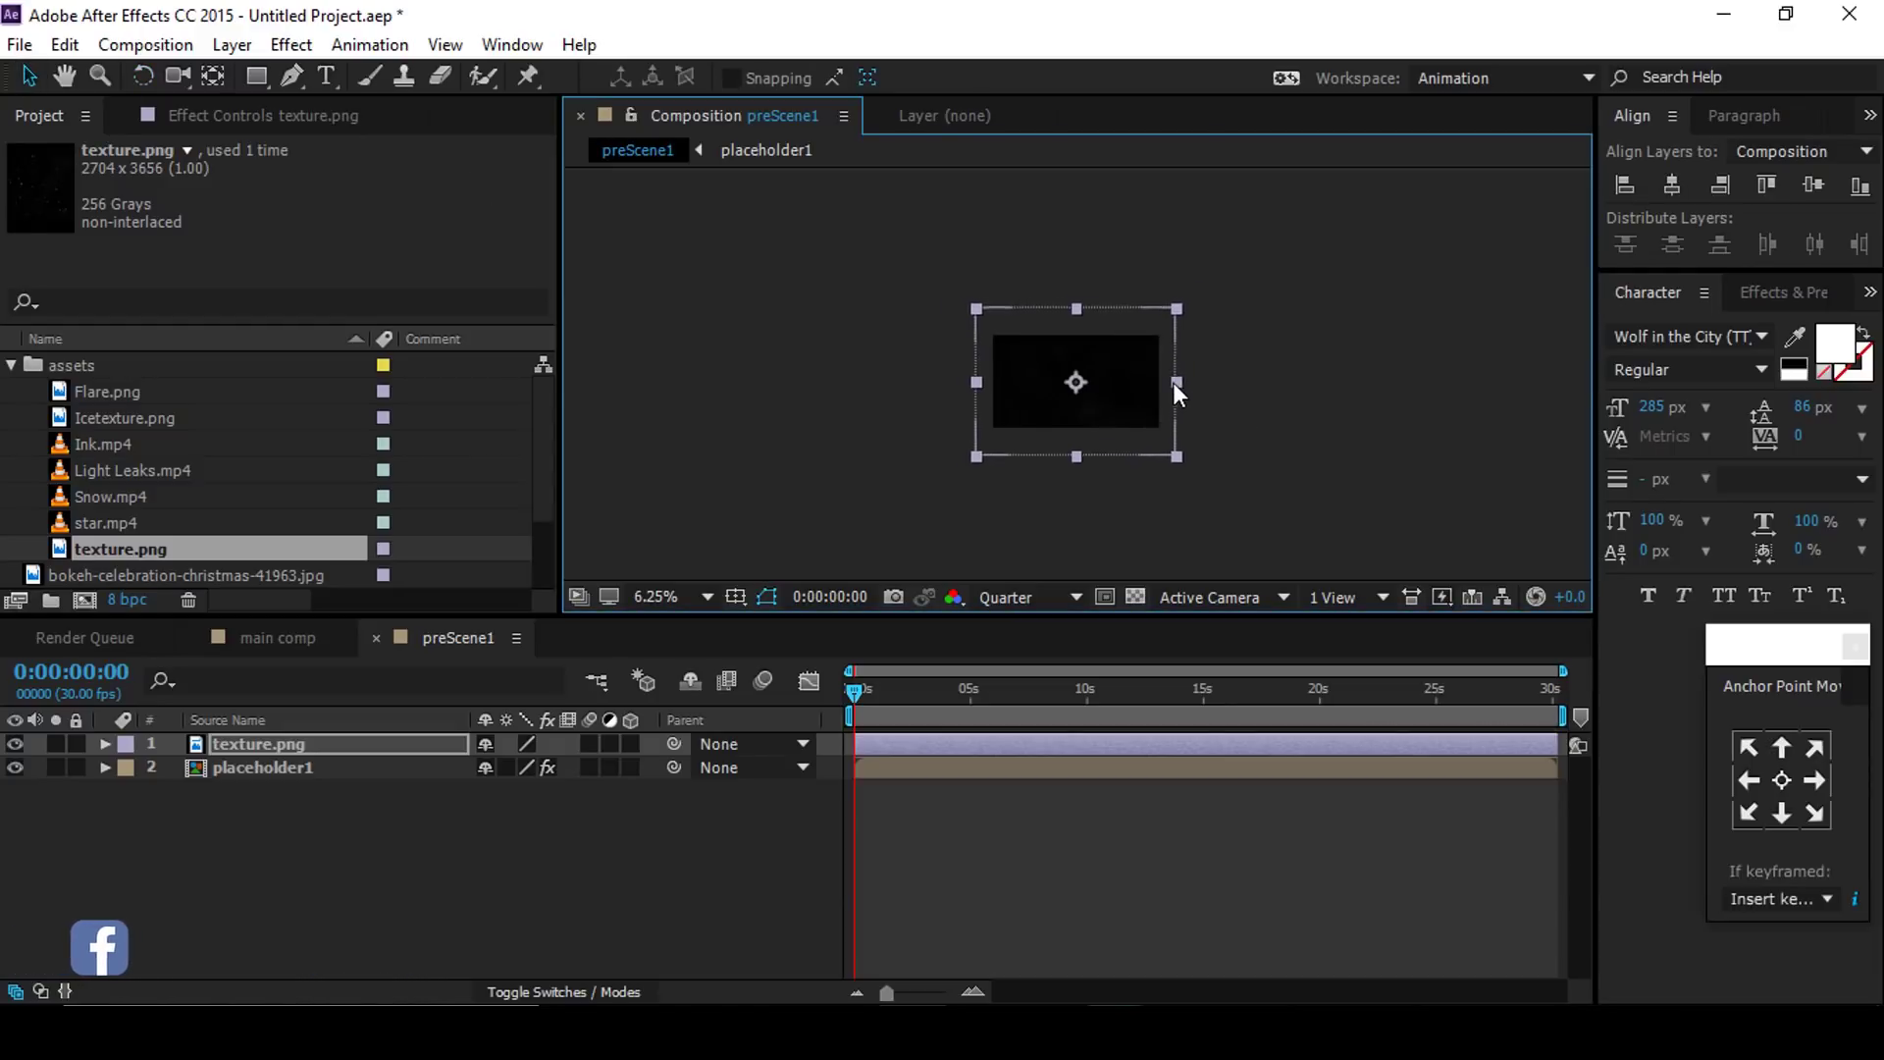
# Step: Make texture.png and placeholder1 3D layers, duplicate both, and stack the copies as a texture-over-placeholder pair above the originals
pyautogui.press('.')
pyautogui.click(357, 917)
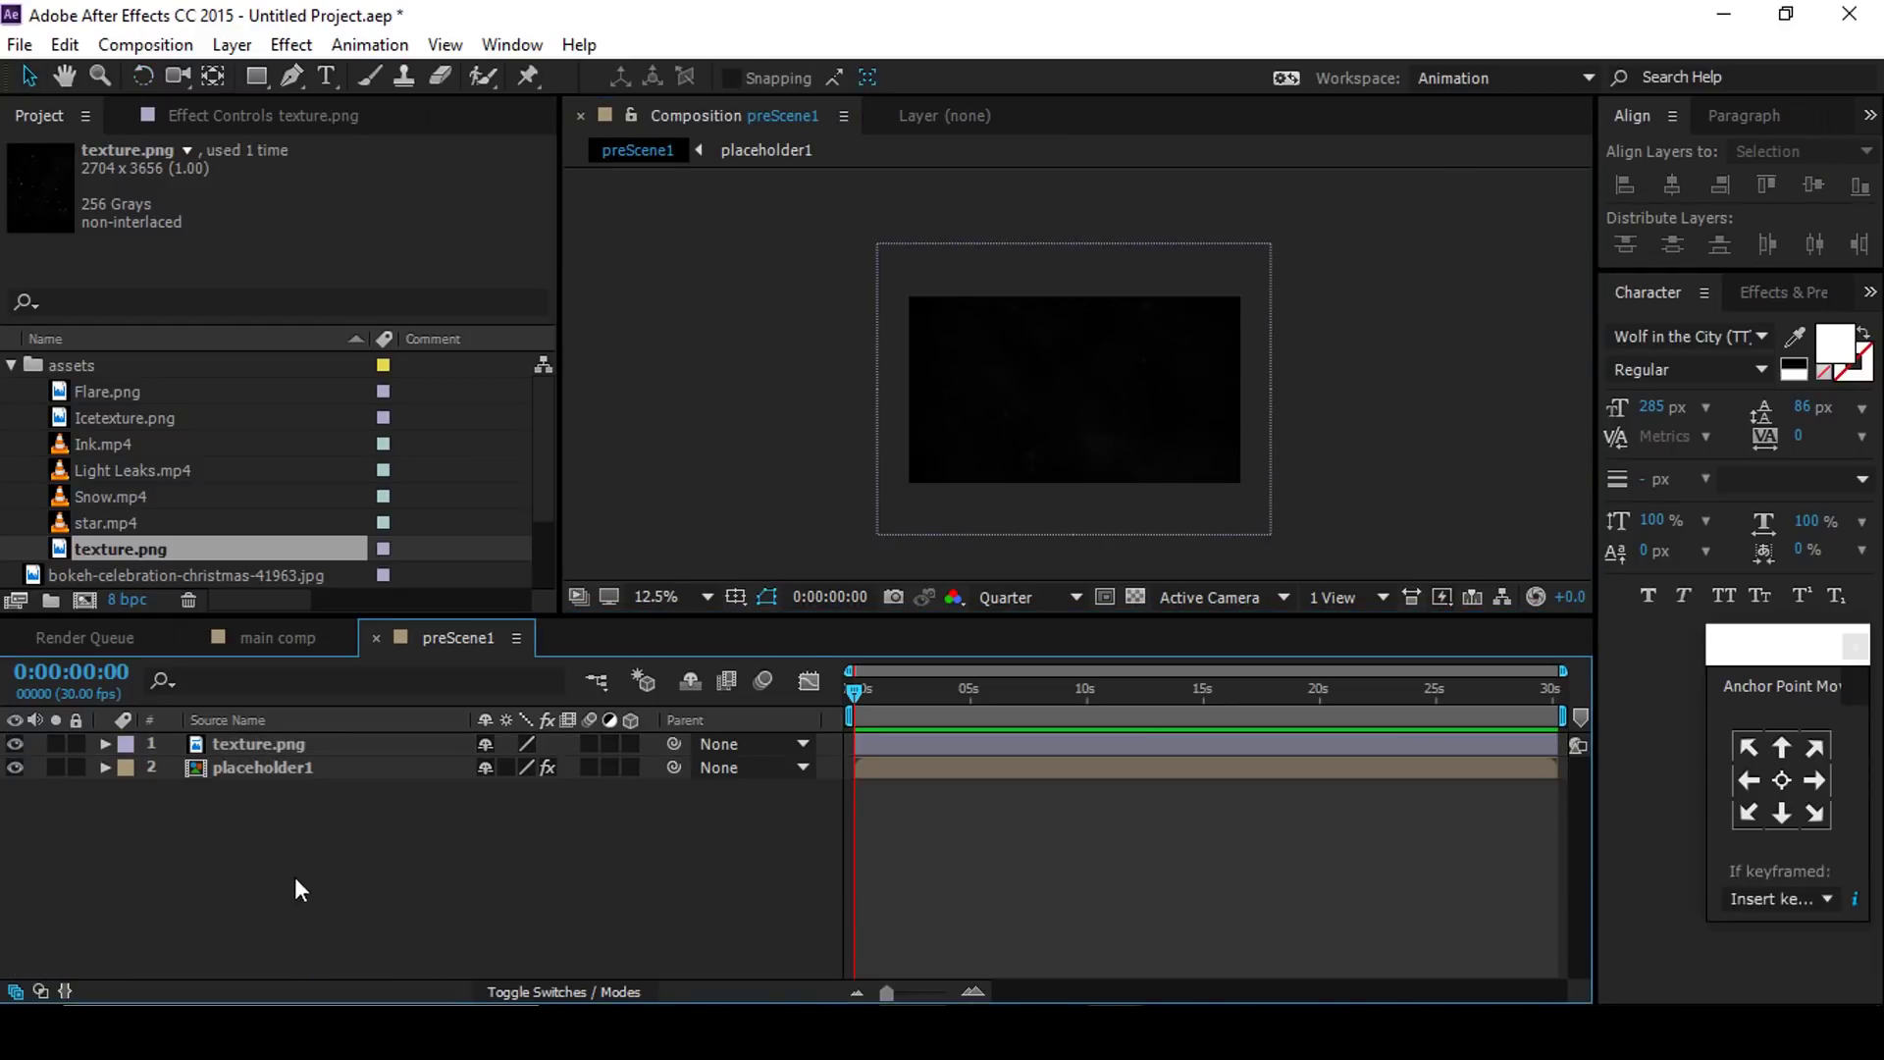
pyautogui.moveTo(477, 873); pyautogui.dragTo(251, 740)
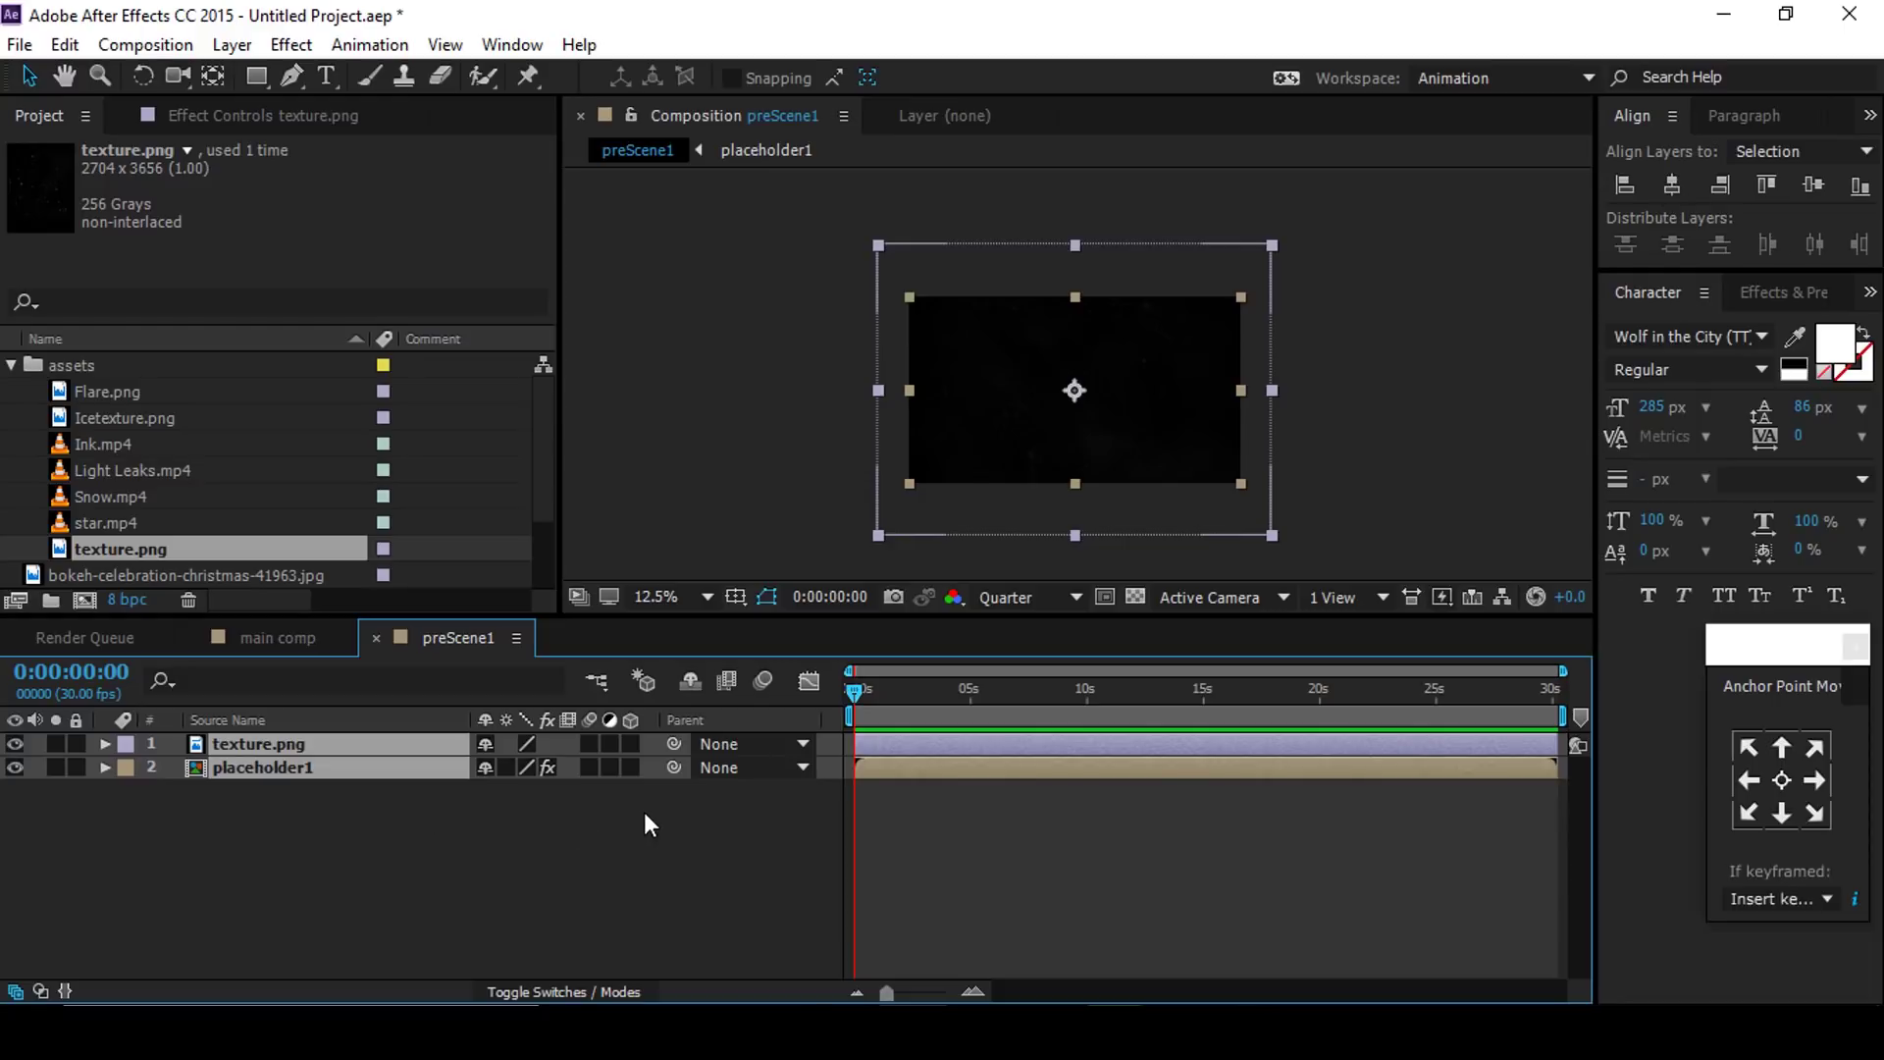
pyautogui.click(630, 767)
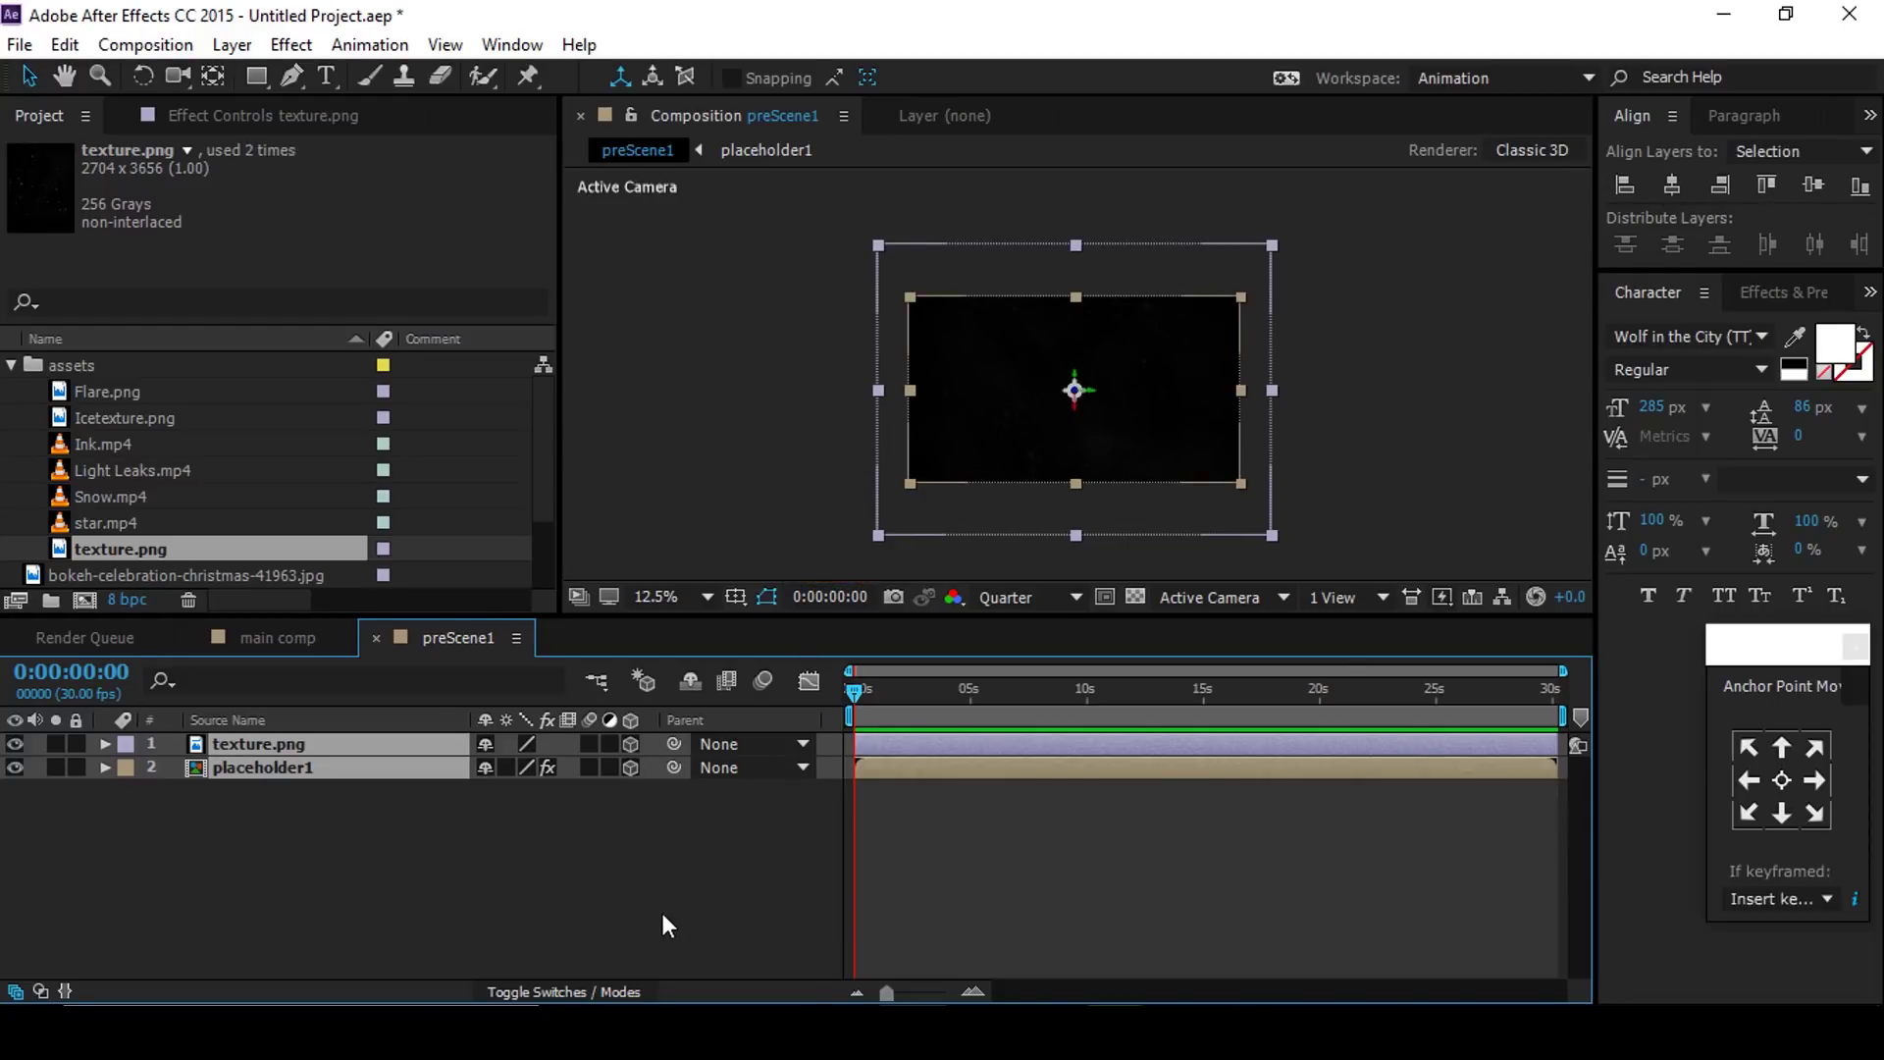
pyautogui.hotkey('ctrl', 'd')
pyautogui.moveTo(290, 787); pyautogui.dragTo(286, 763)
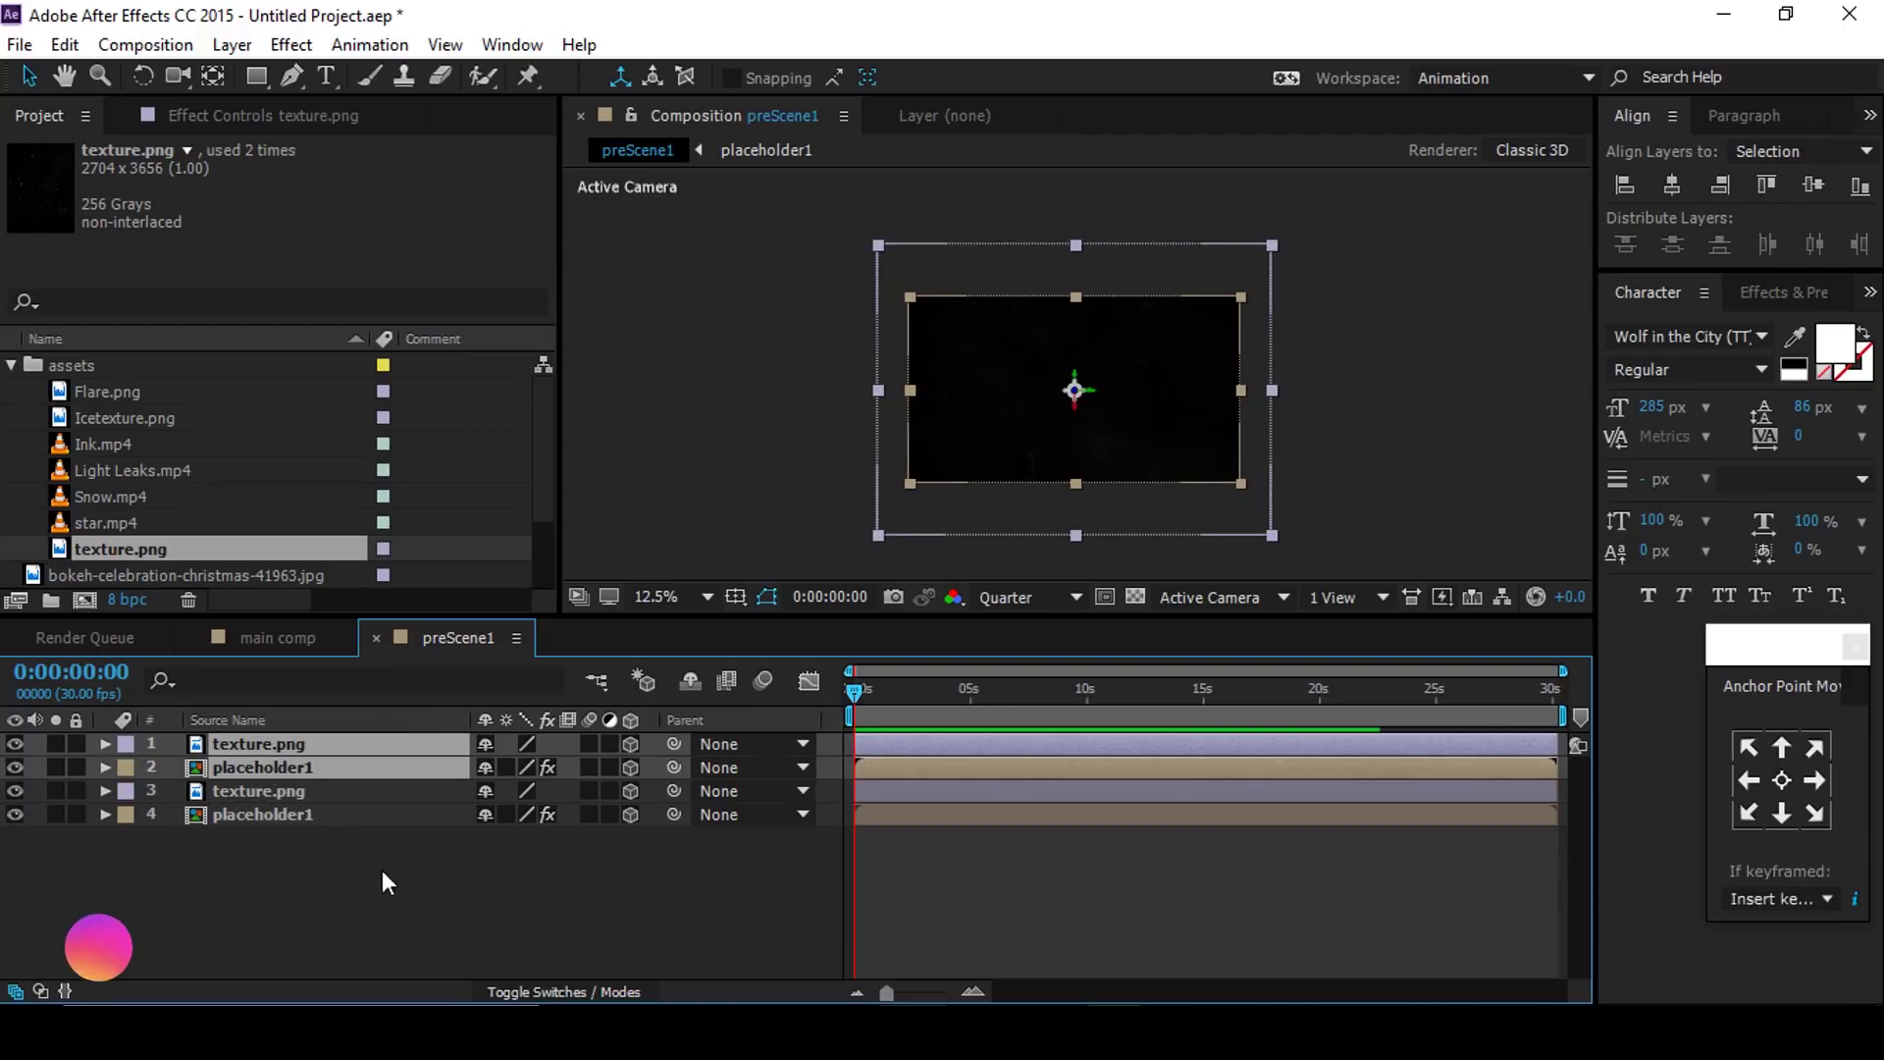
# Step: On the upper placeholder1, set CC RepeTile's expand right, left, down and up to 1000 and Fast Blur Blurriness to 8
pyautogui.click(247, 115)
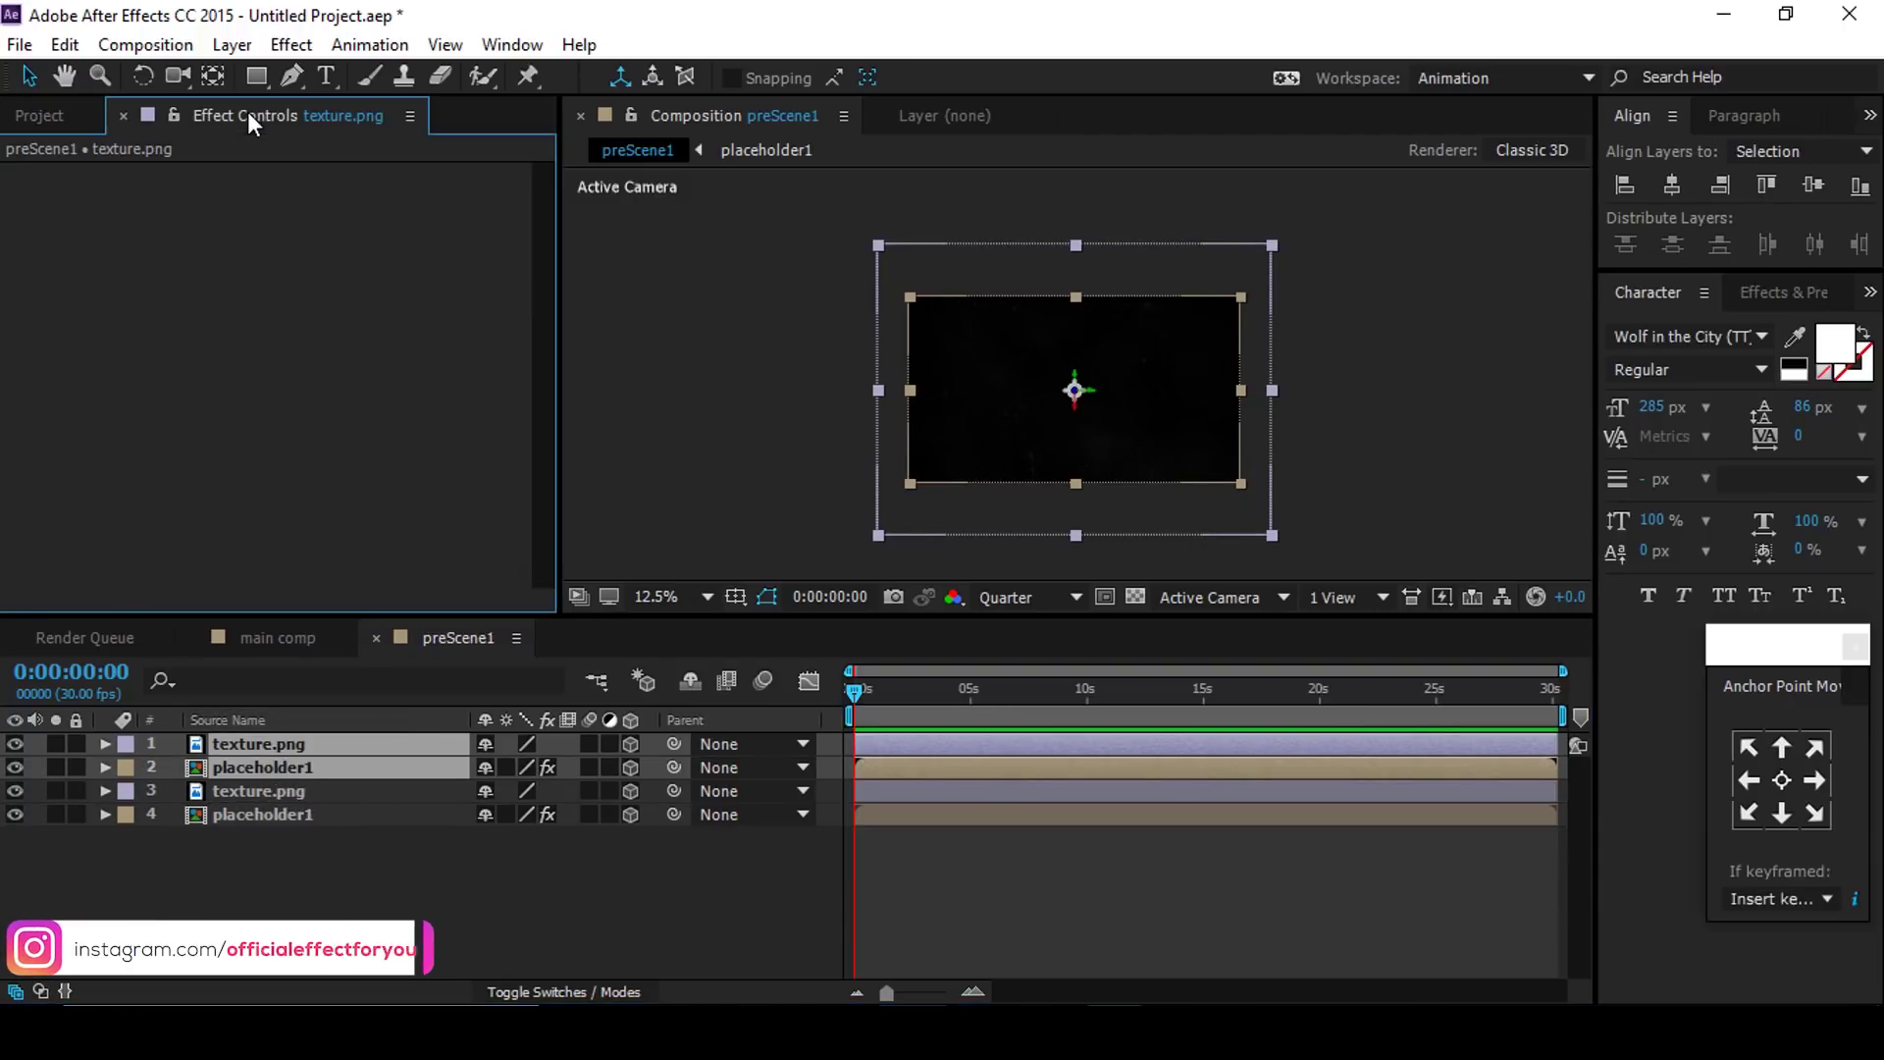
pyautogui.click(304, 883)
pyautogui.click(280, 766)
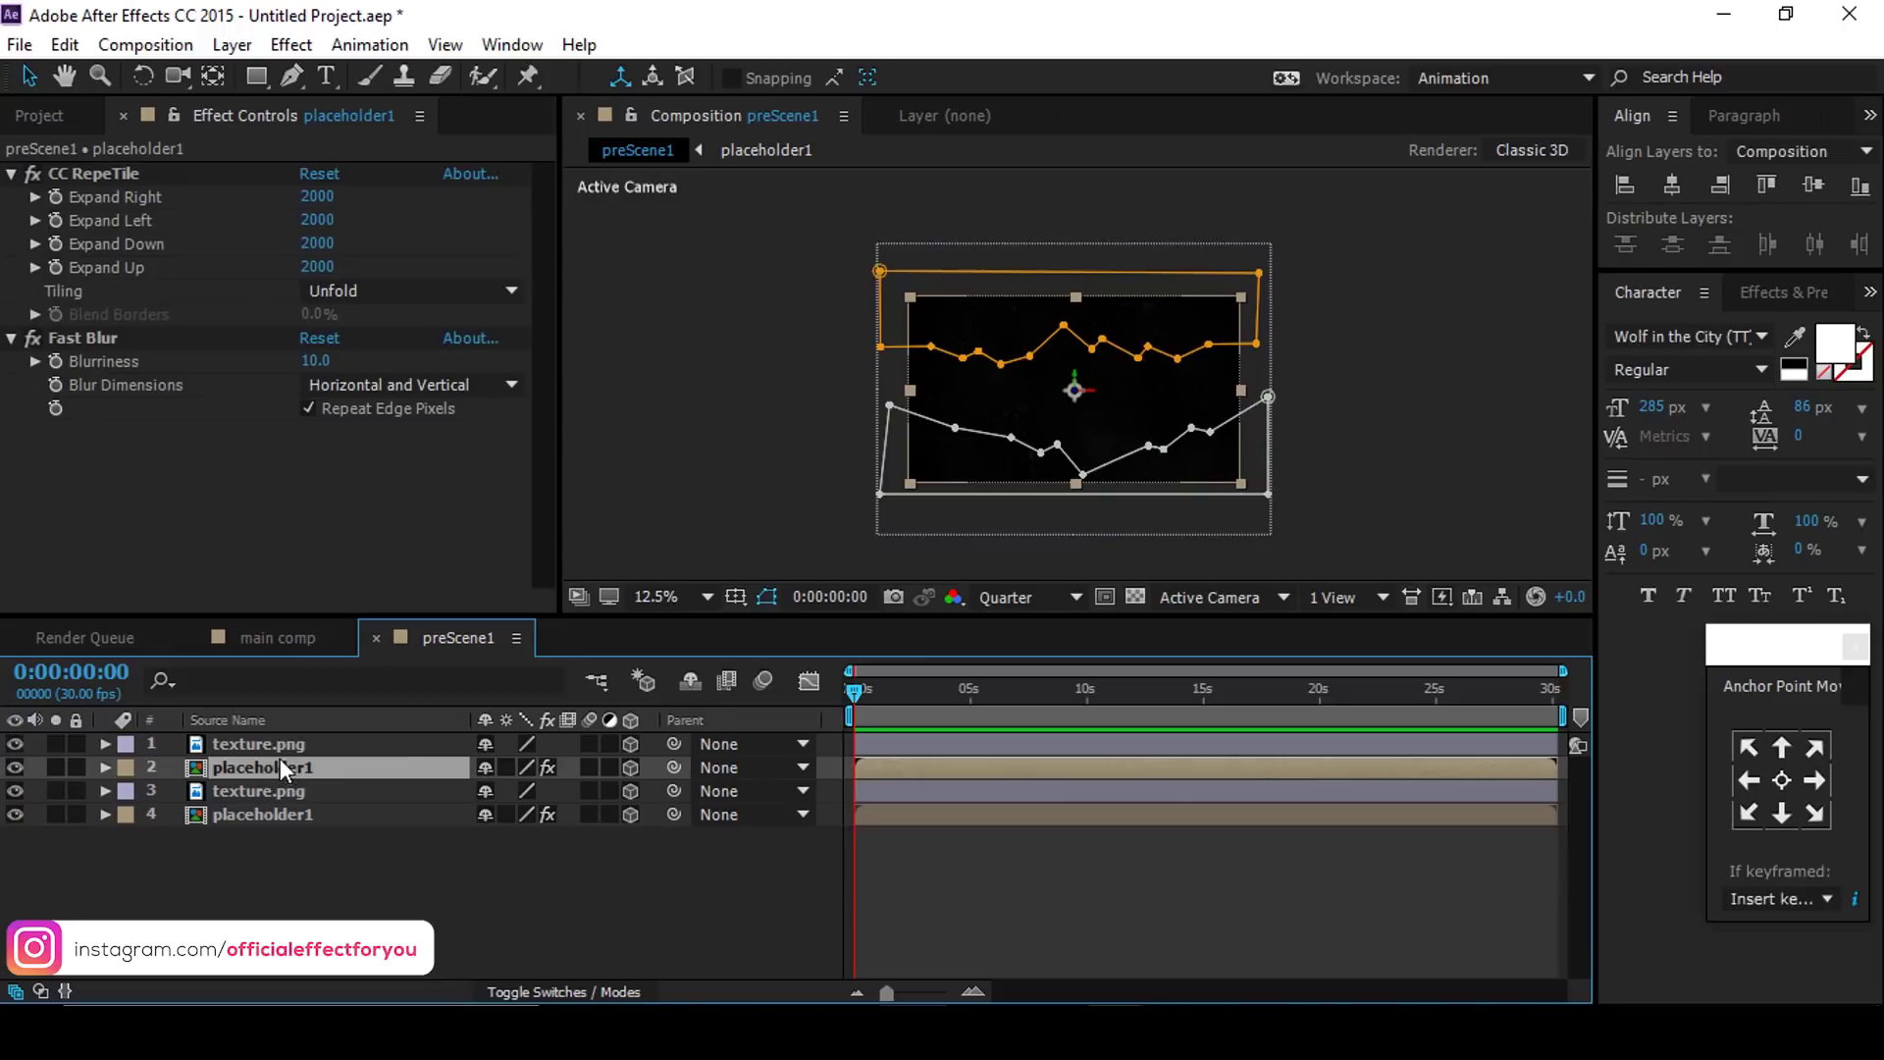
pyautogui.click(317, 197)
pyautogui.write('1000')
pyautogui.press('Tab')
pyautogui.write('1000')
pyautogui.press('Tab')
pyautogui.write('1000')
pyautogui.press('Tab')
pyautogui.write('1')
pyautogui.press('Return')
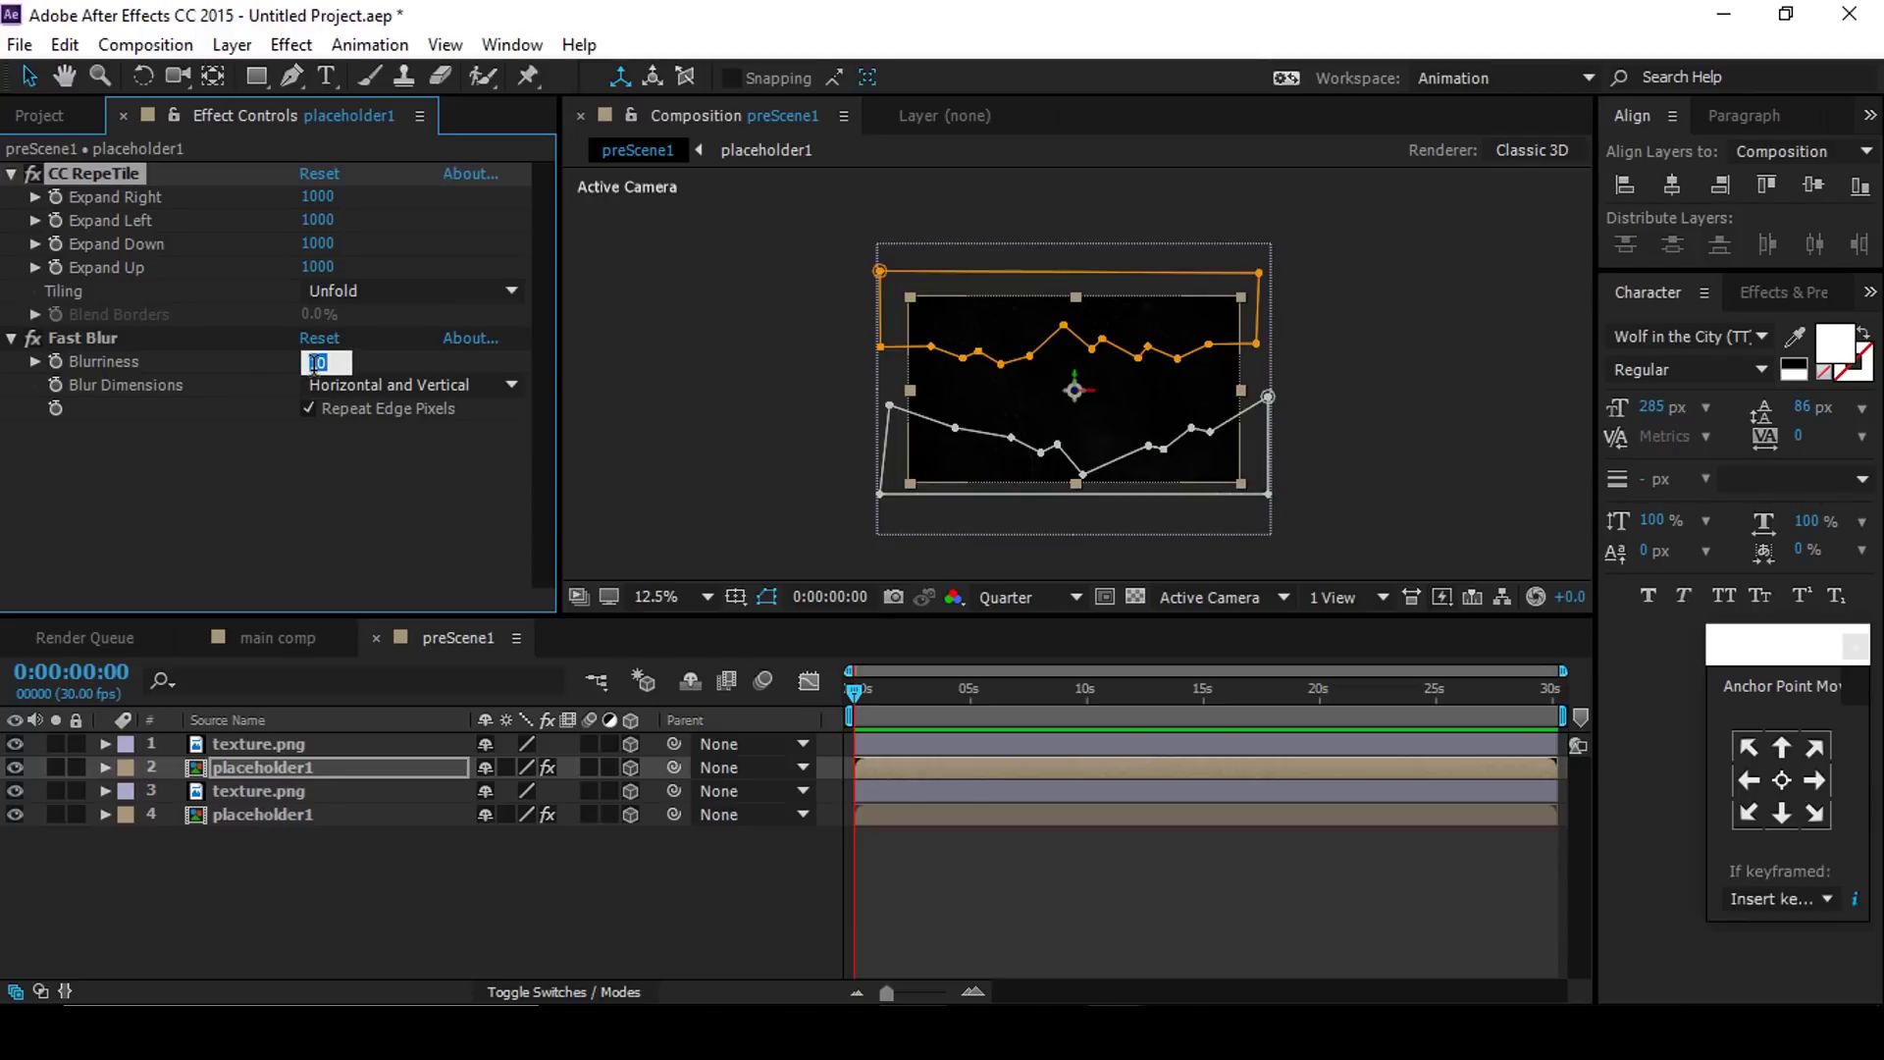
pyautogui.write('8')
pyautogui.press('Return')
# Step: Duplicate the topmost texture.png and placeholder1 layers, placing the placeholder copy directly below the texture copy at the stack's top
pyautogui.click(299, 763)
pyautogui.keyDown('shift'); pyautogui.click(267, 742); pyautogui.keyUp('shift')
pyautogui.hotkey('ctrl', 'd')
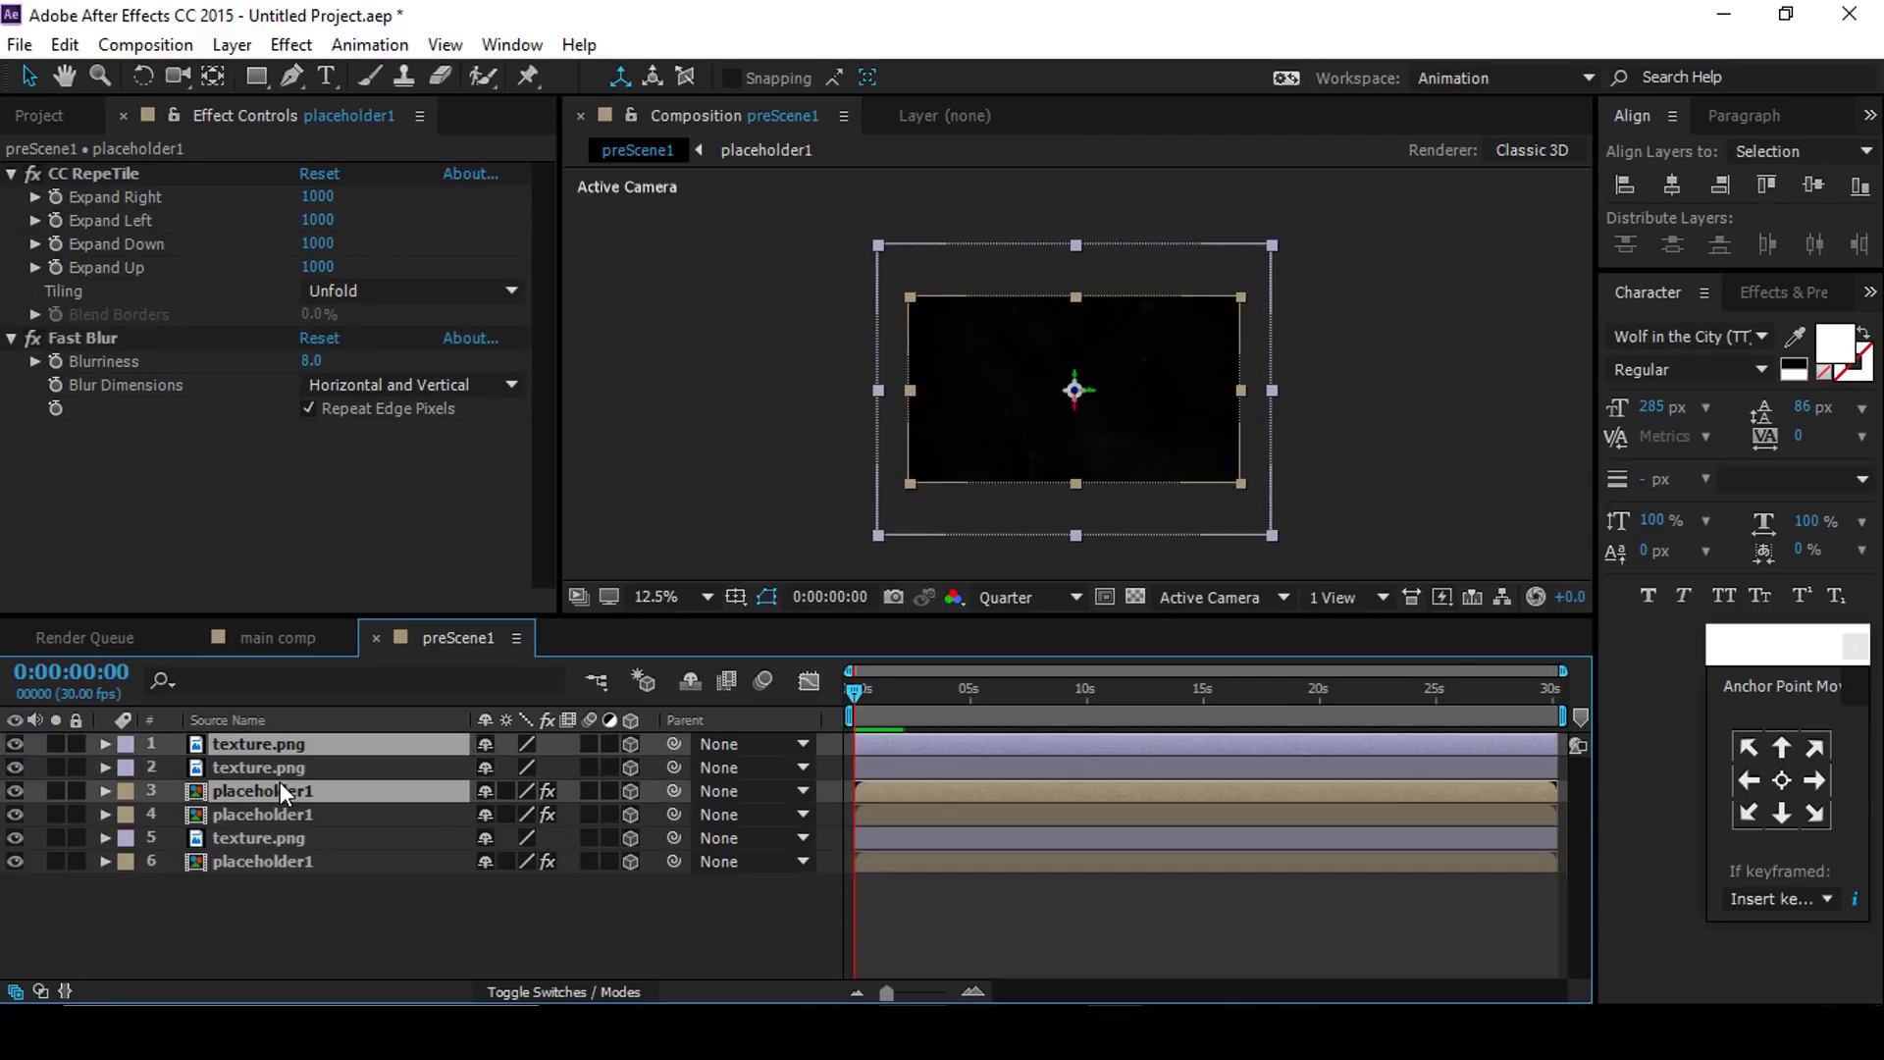
pyautogui.moveTo(269, 791); pyautogui.dragTo(270, 766)
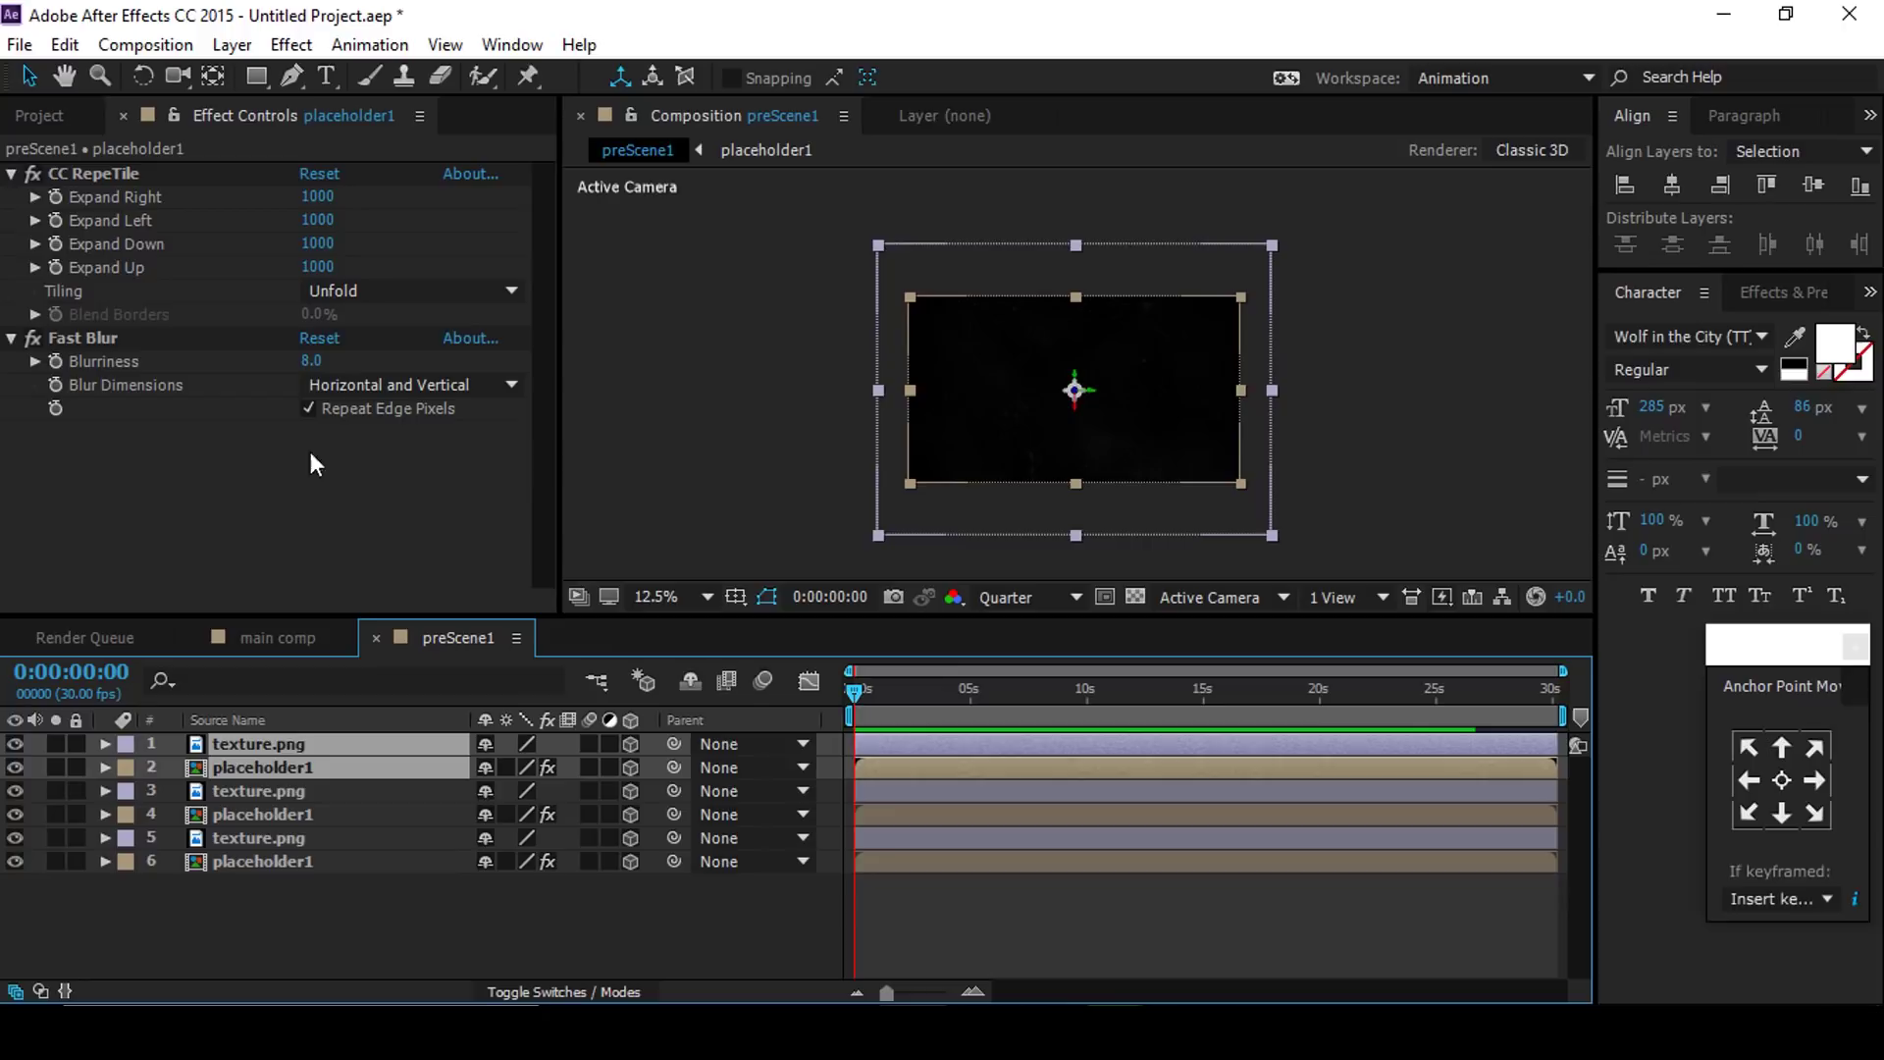
# Step: Set the Fast Blur Blurriness of the topmost placeholder1 layer to 6
pyautogui.click(280, 795)
pyautogui.click(279, 761)
pyautogui.click(311, 360)
pyautogui.write('6')
pyautogui.press('Return')
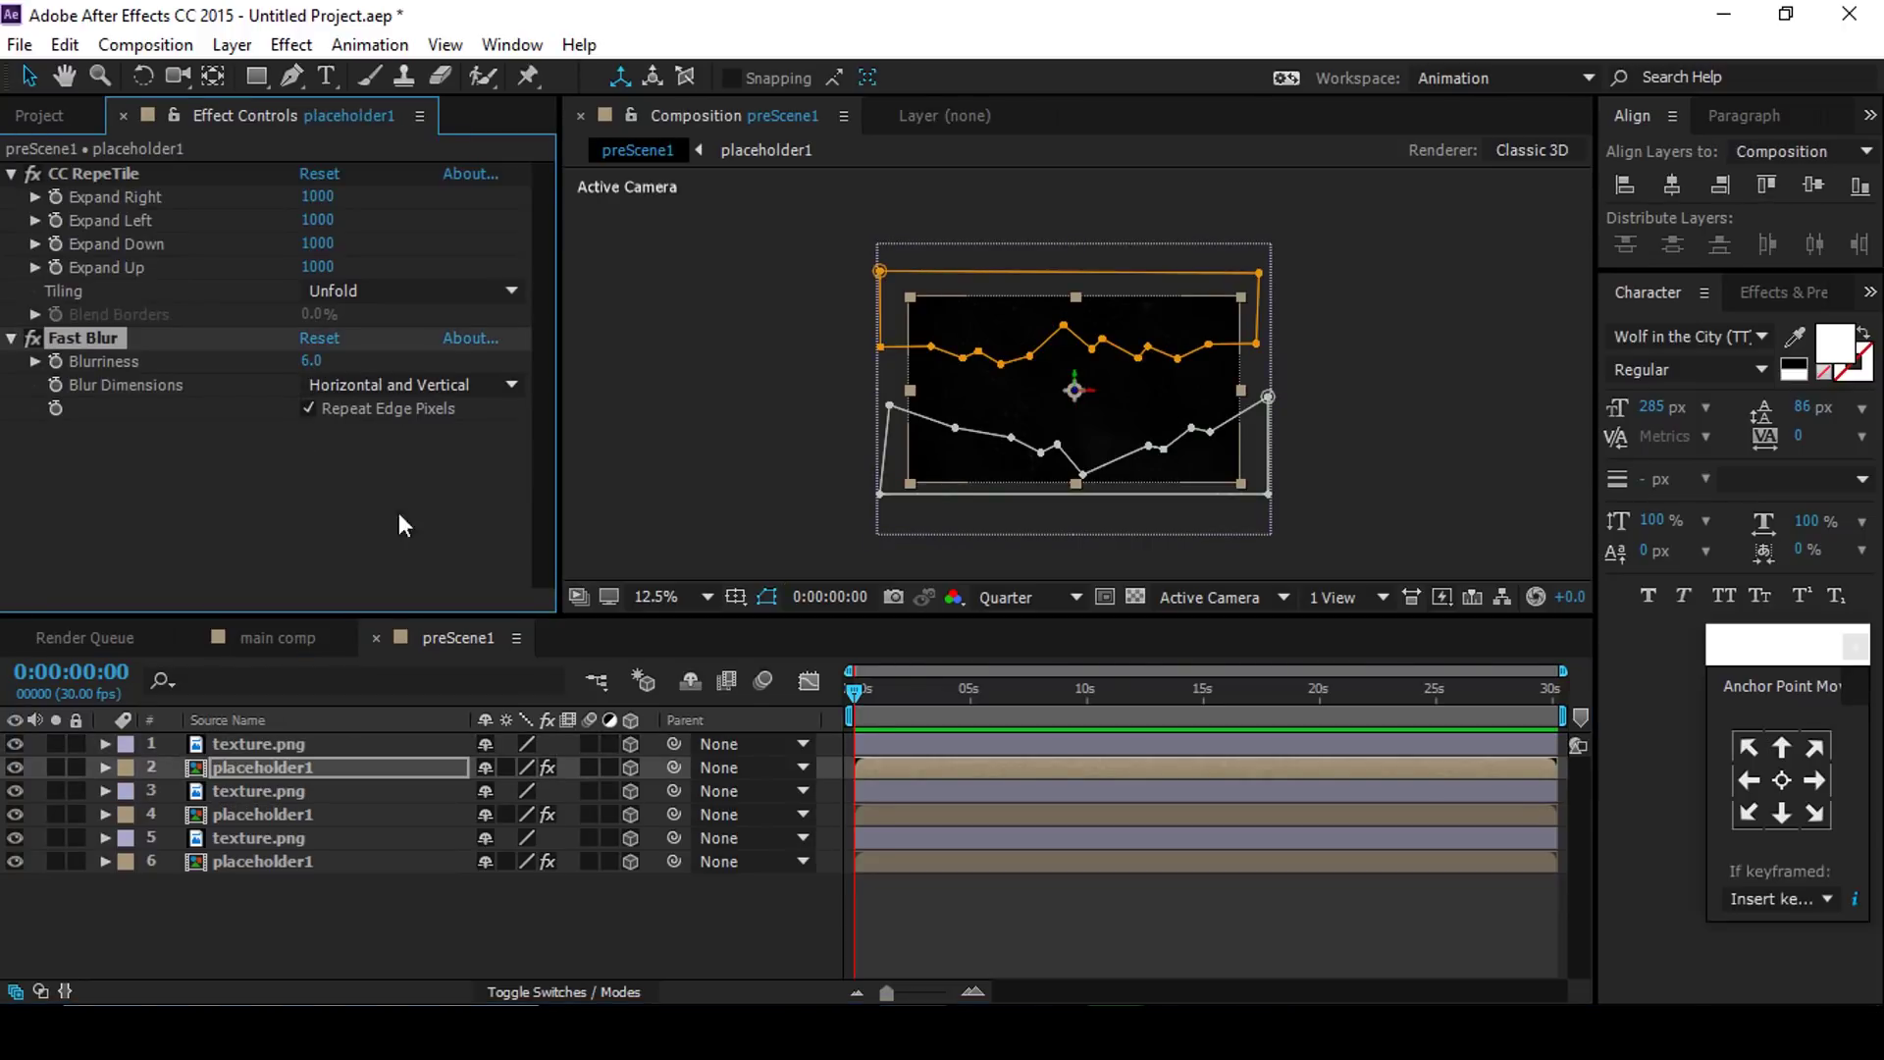
# Step: Duplicate the topmost texture.png and placeholder1 pair, stack the copies on top, and set the new placeholder1's Fast Blur Blurriness to 4
pyautogui.keyDown('ctrl'); pyautogui.click(267, 746); pyautogui.keyUp('ctrl')
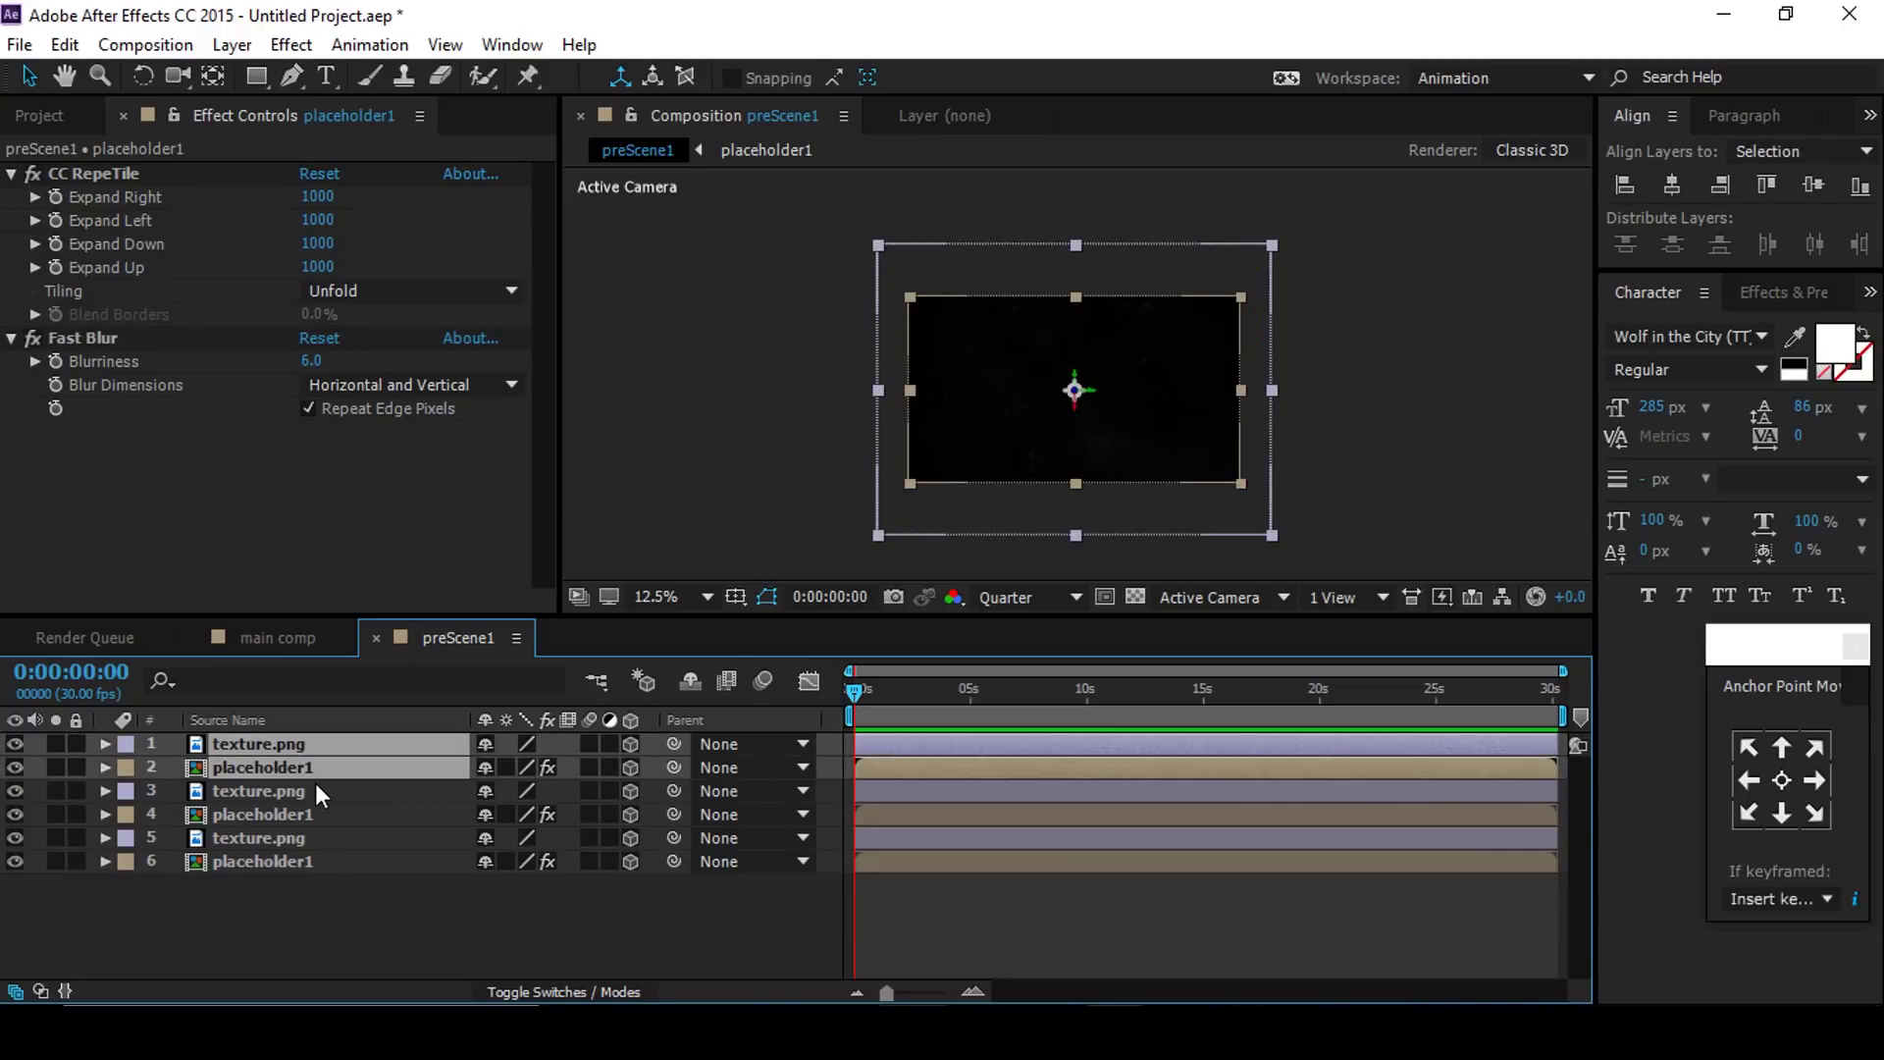
pyautogui.hotkey('ctrl', 'd')
pyautogui.moveTo(263, 791)
pyautogui.mouseDown()
pyautogui.moveTo(235, 792)
pyautogui.moveTo(240, 735)
pyautogui.moveTo(251, 779)
pyautogui.mouseUp()
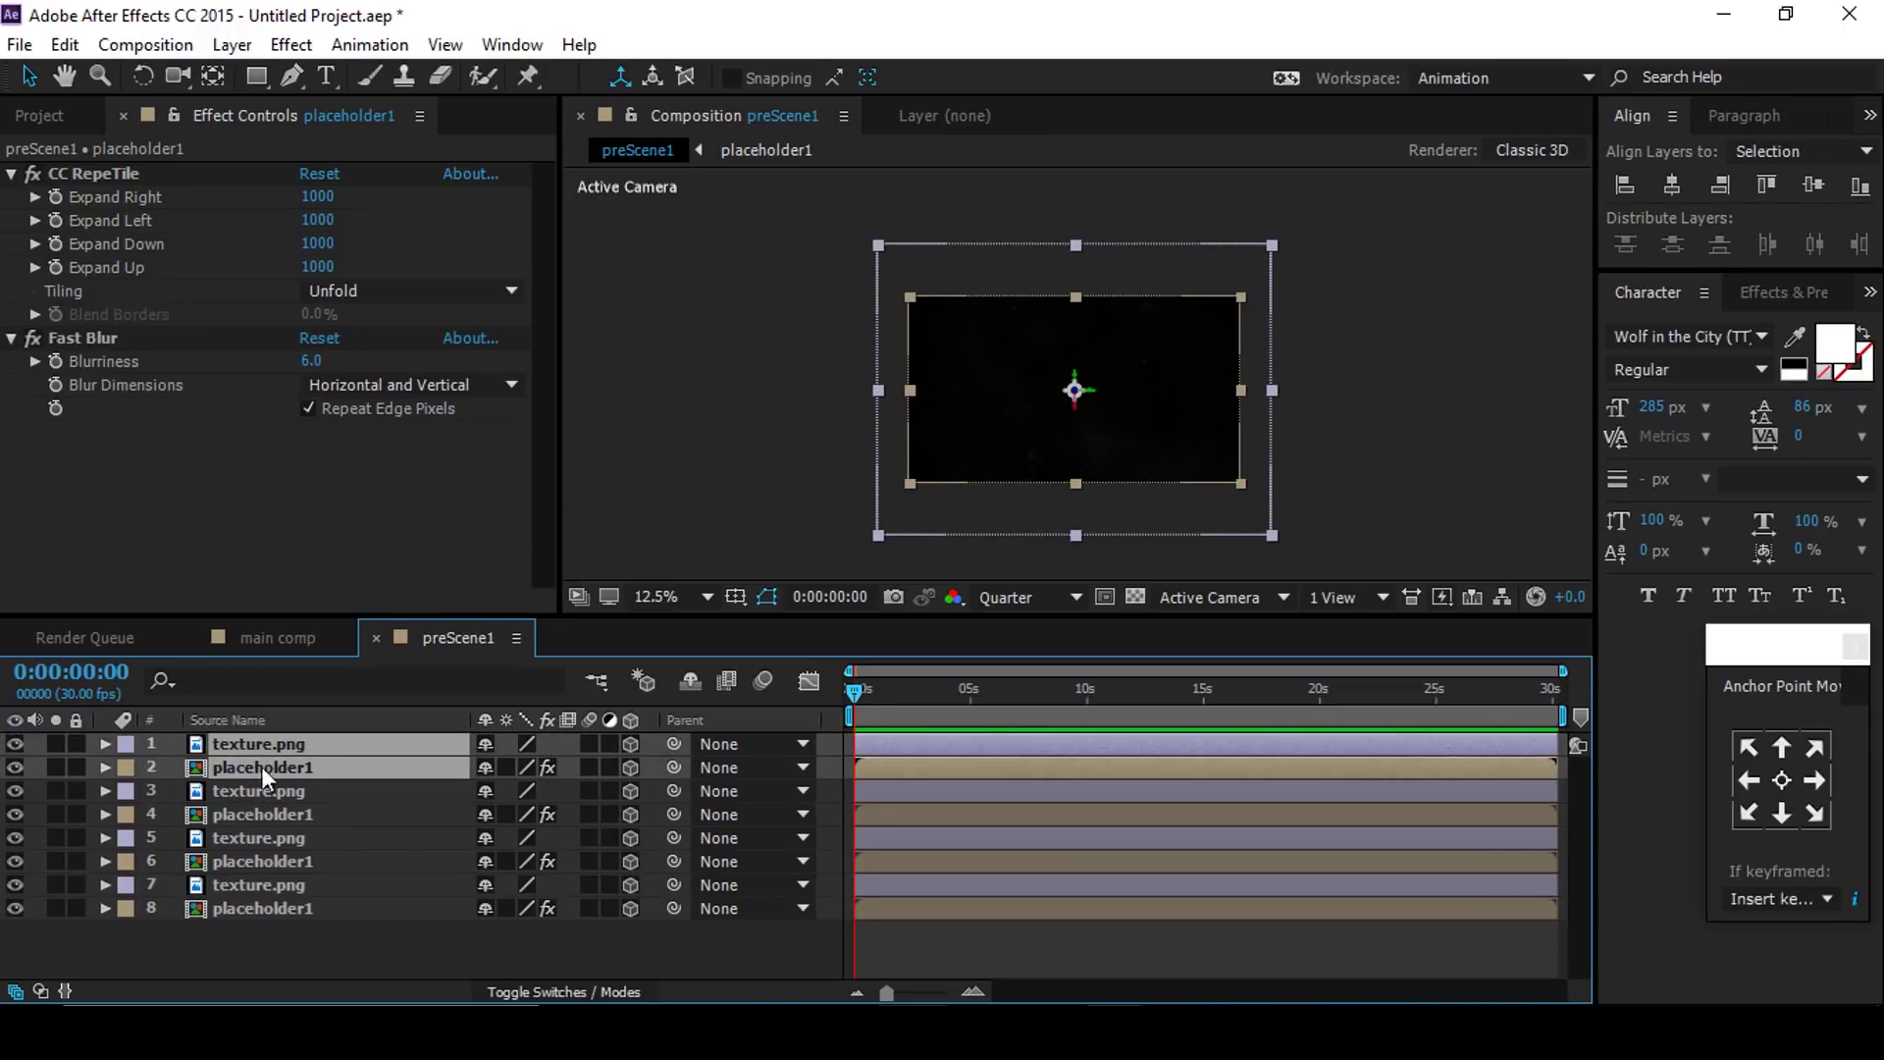
pyautogui.click(311, 361)
pyautogui.write('4')
pyautogui.press('Return')
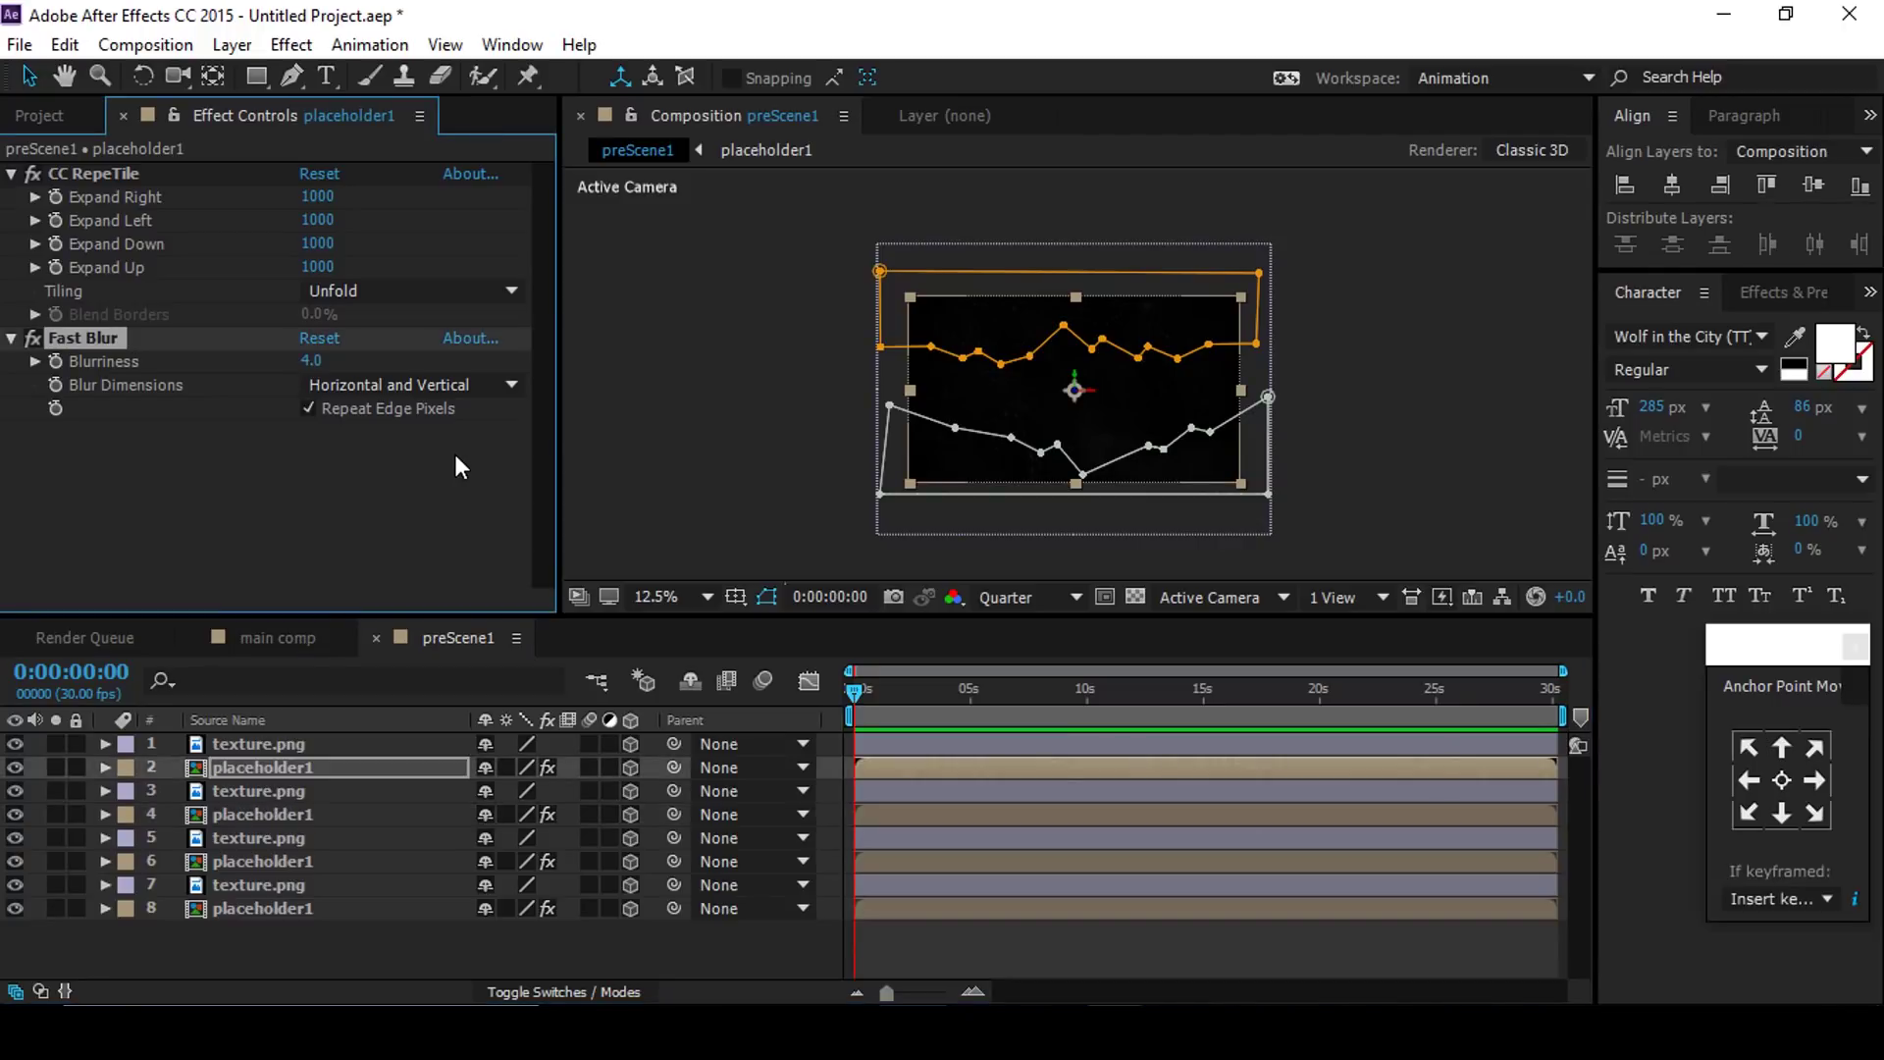
# Step: Create a fifth texture.png and placeholder1 pair from the topmost two layers, keeping the copies together above the other pairs
pyautogui.click(369, 957)
pyautogui.moveTo(858, 691); pyautogui.dragTo(880, 693)
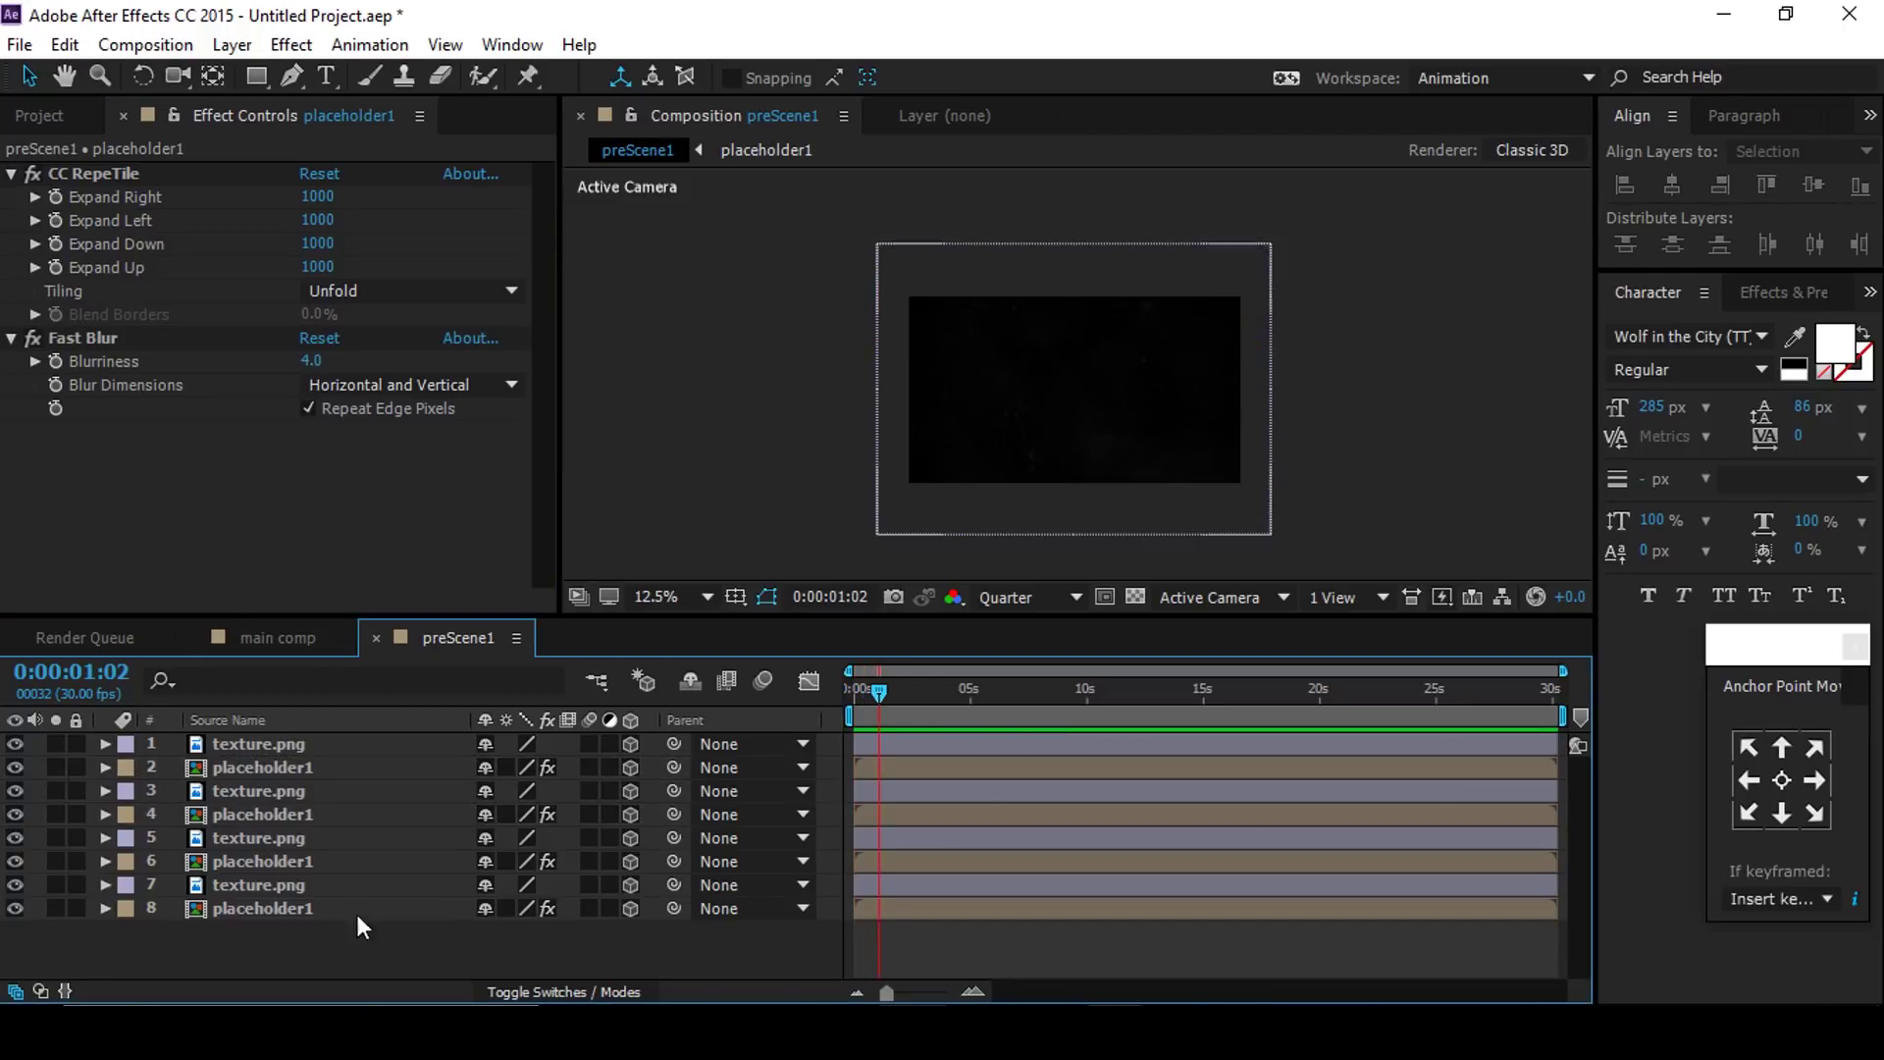
pyautogui.click(261, 769)
pyautogui.keyDown('shift'); pyautogui.click(265, 743); pyautogui.keyUp('shift')
pyautogui.hotkey('ctrl', 'd')
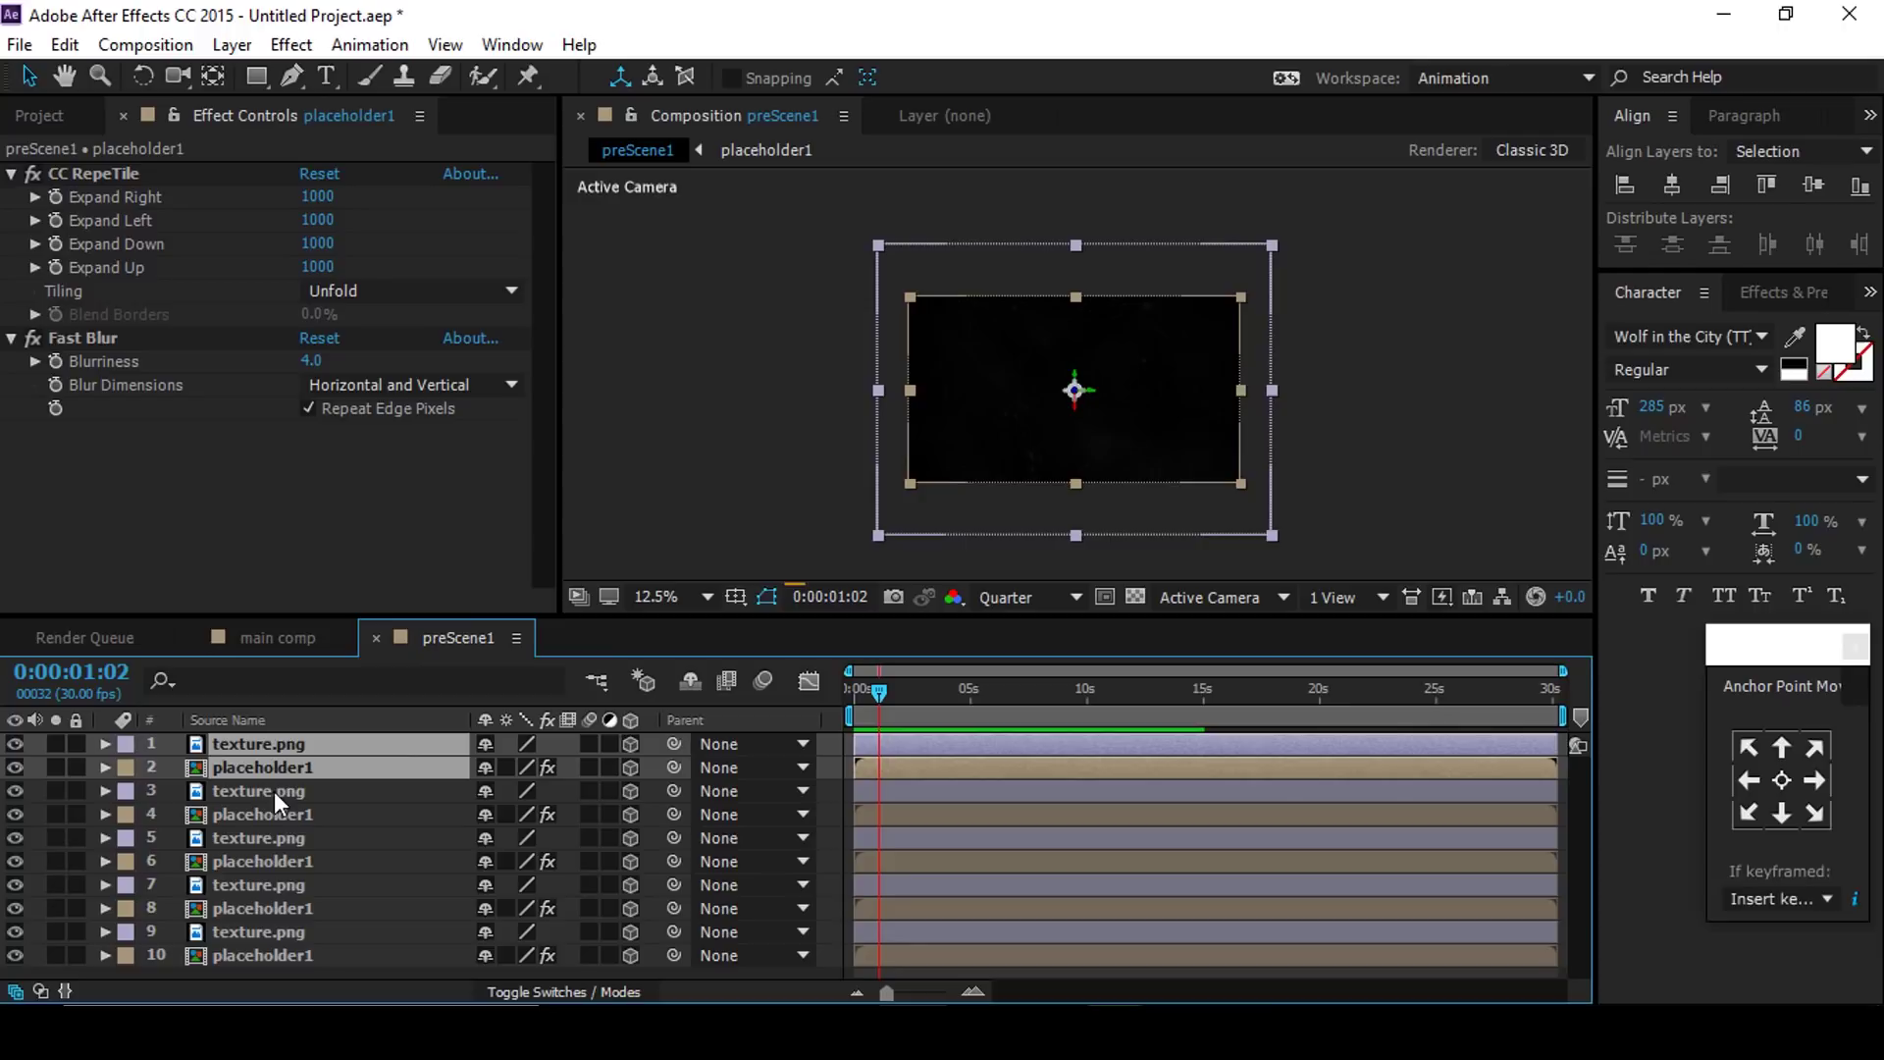
# Step: Remove the Fast Blur effect from the topmost placeholder1 layer
pyautogui.click(284, 768)
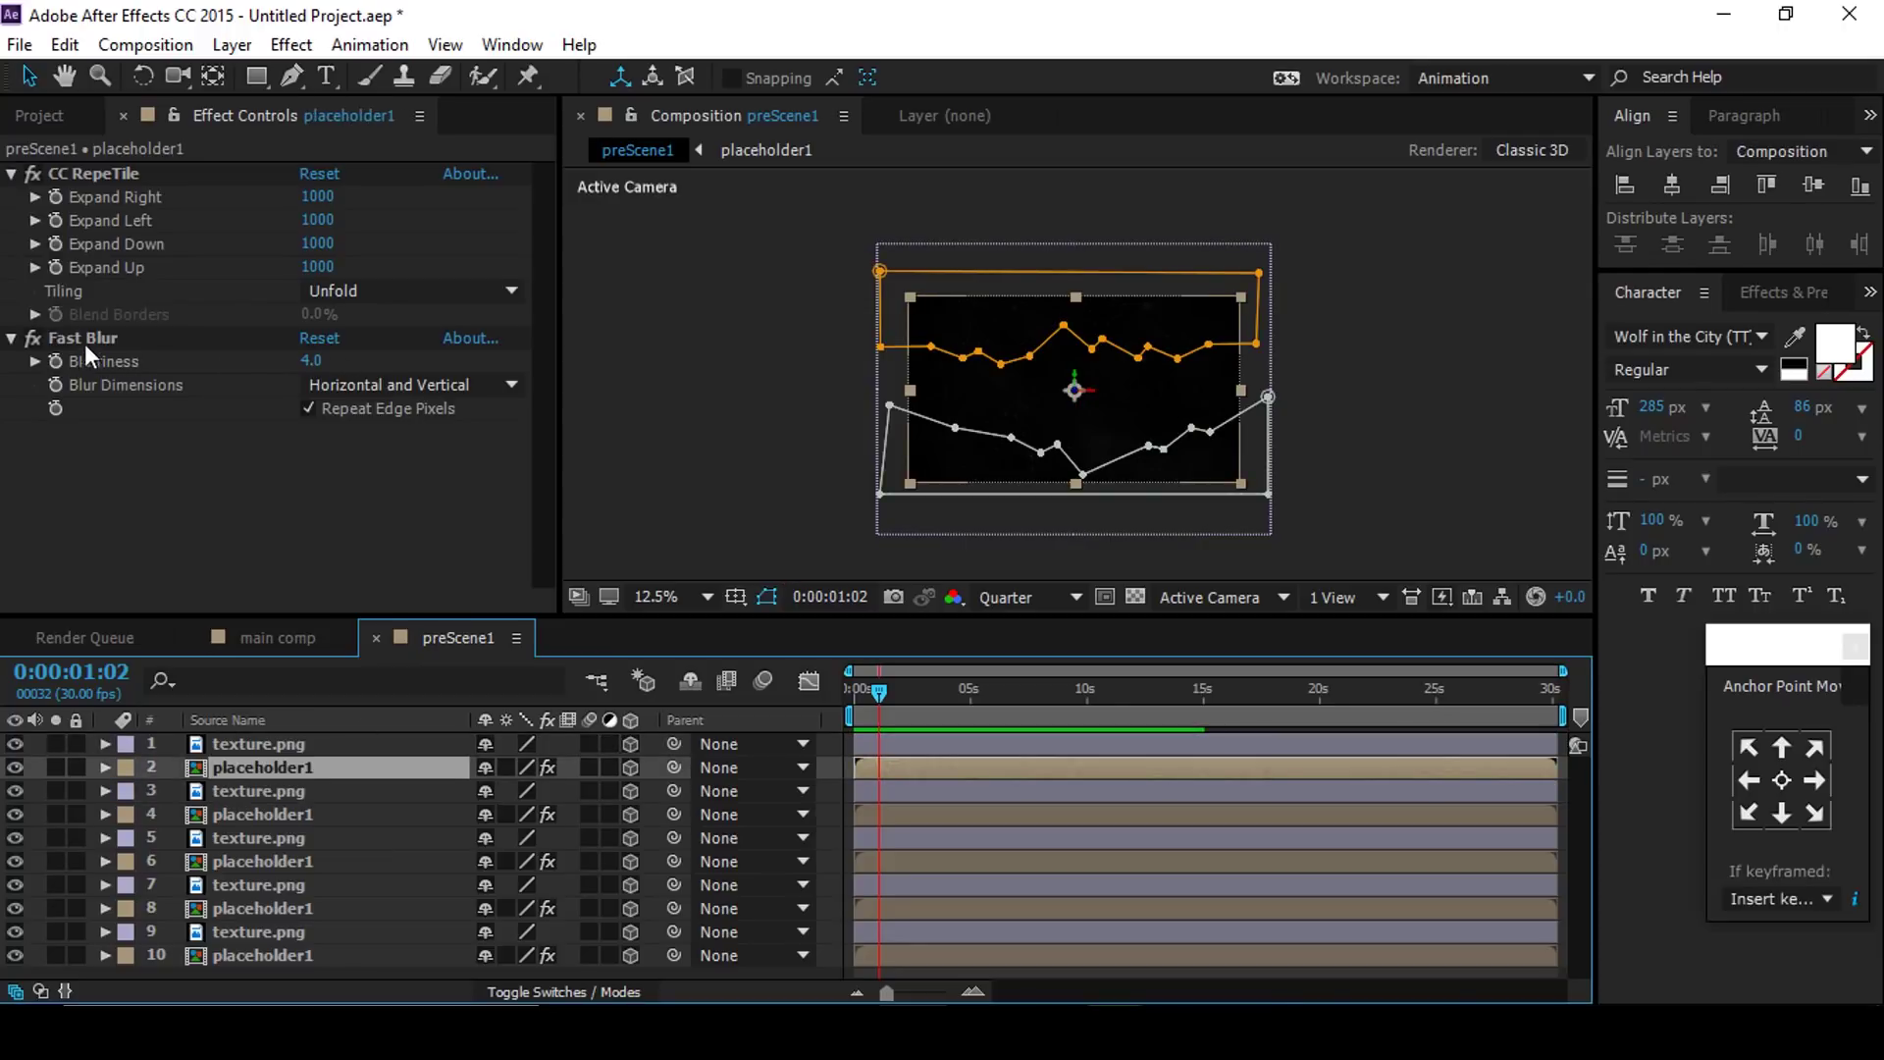
pyautogui.click(86, 340)
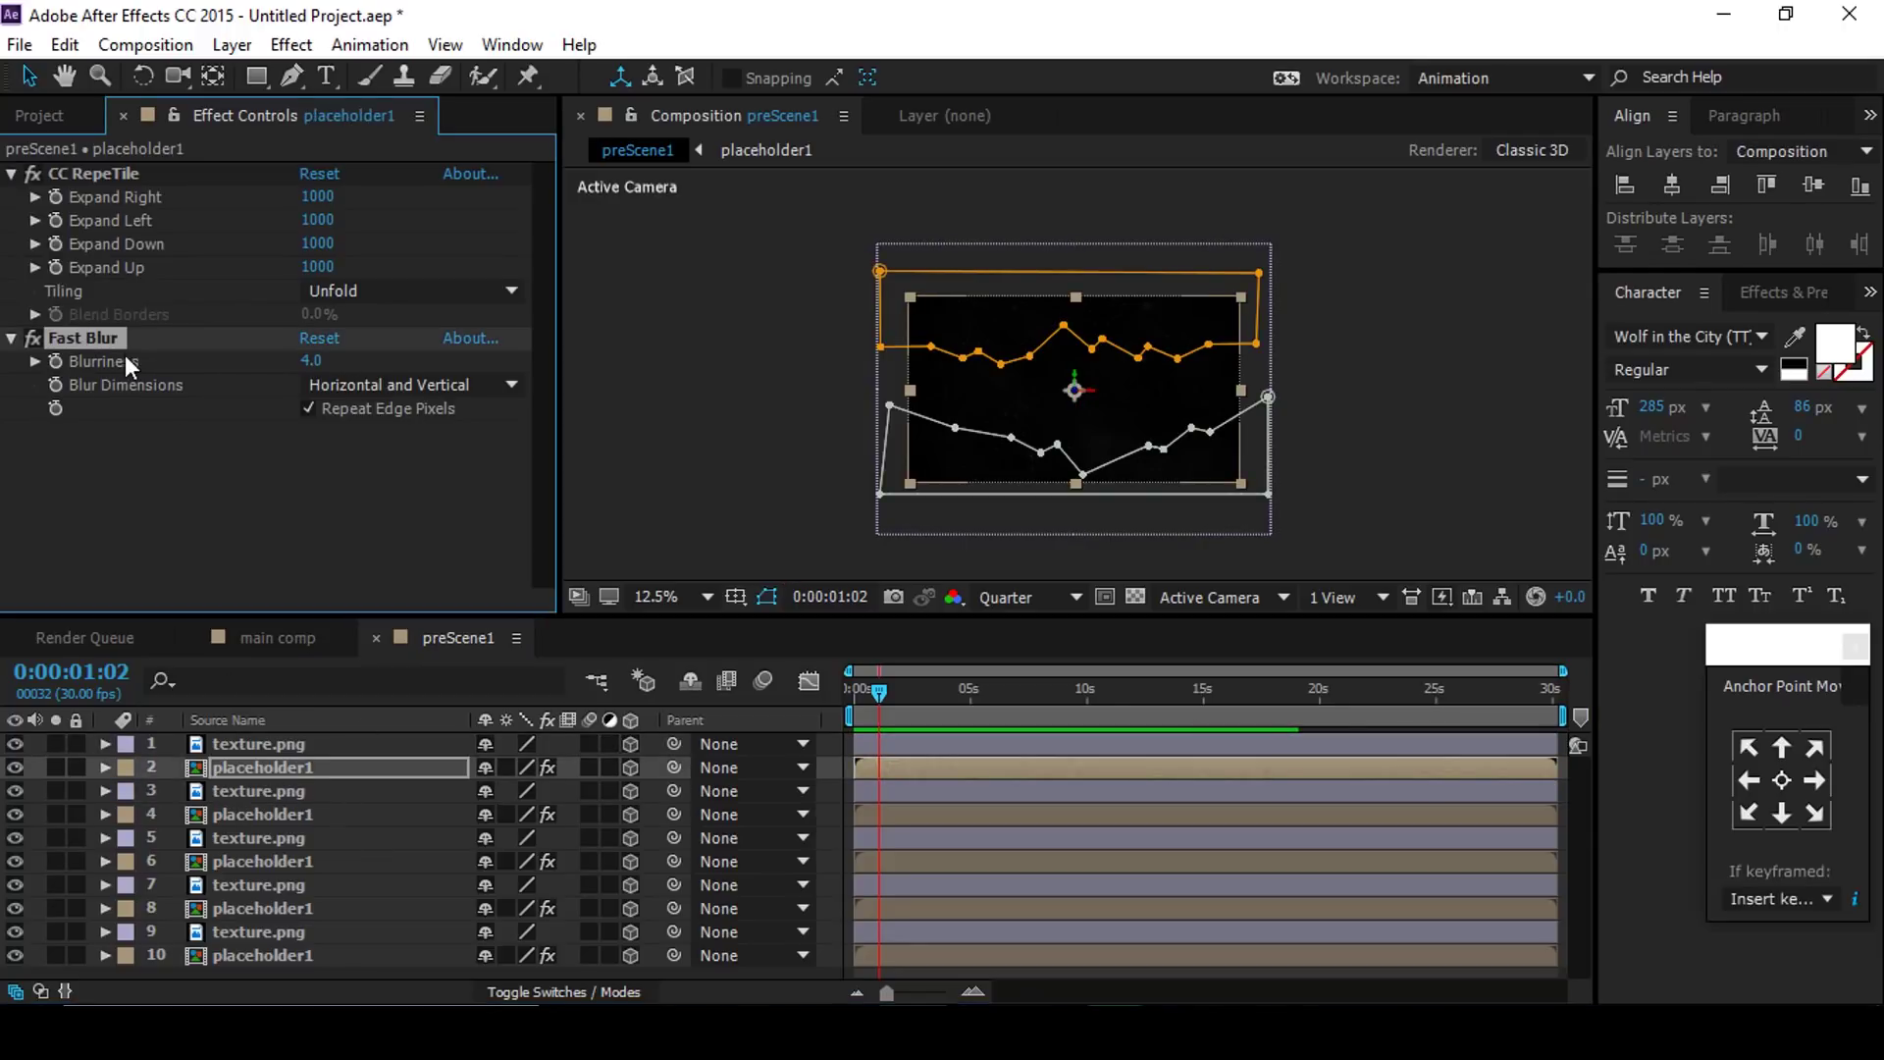
pyautogui.press('Delete')
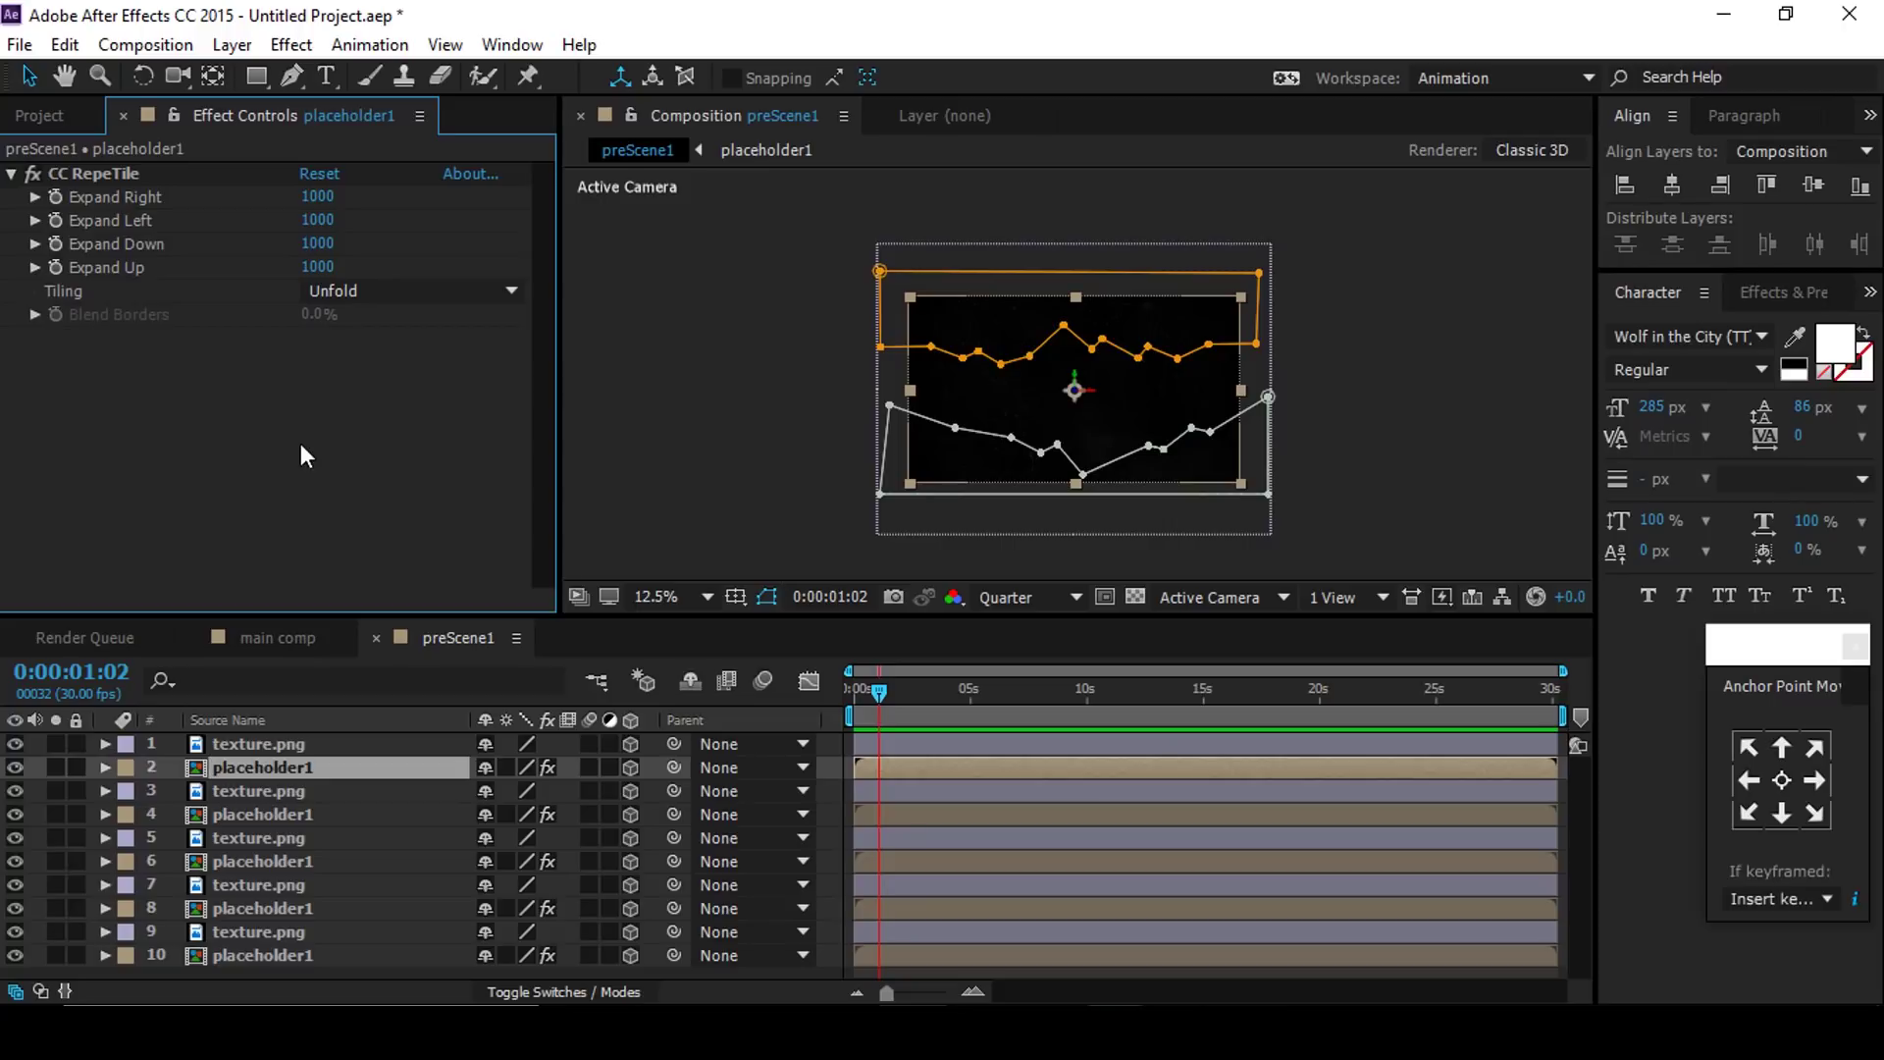
# Step: Set the blending mode of all five texture.png layers to Screen
pyautogui.click(275, 746)
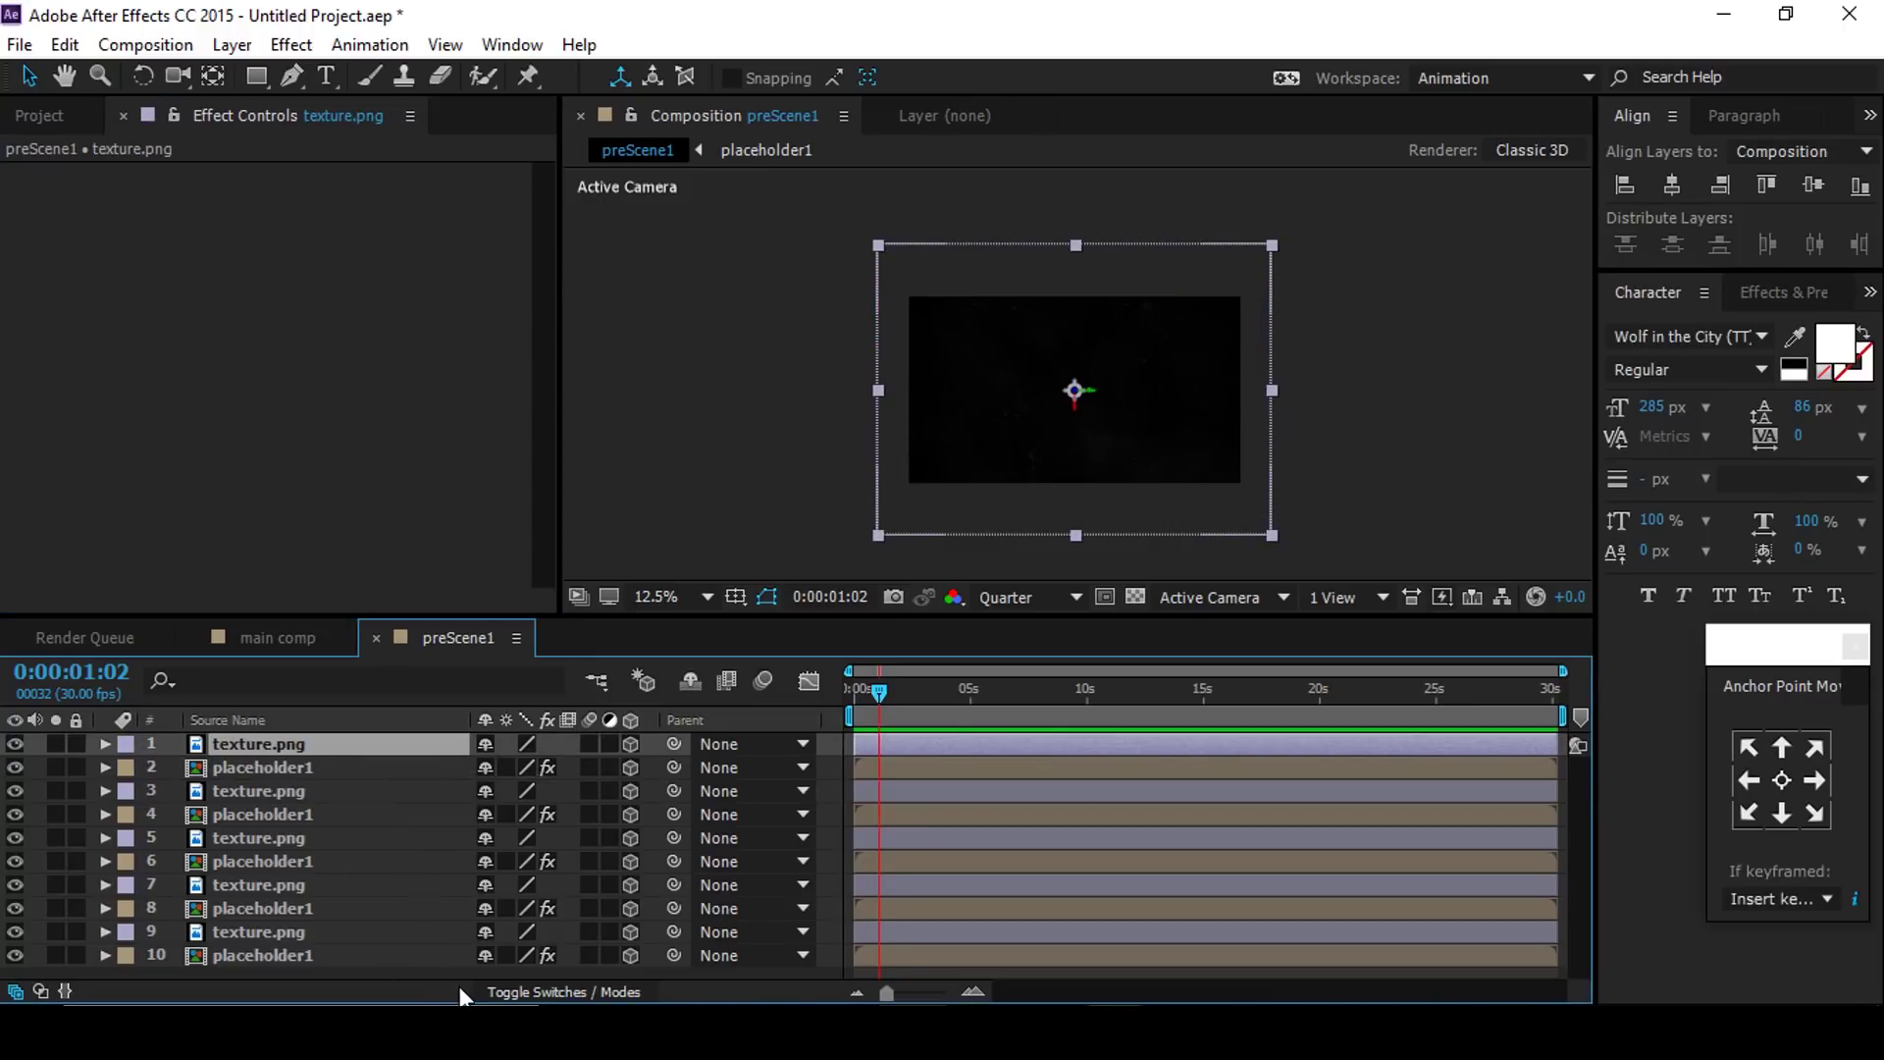
pyautogui.click(530, 993)
pyautogui.click(520, 743)
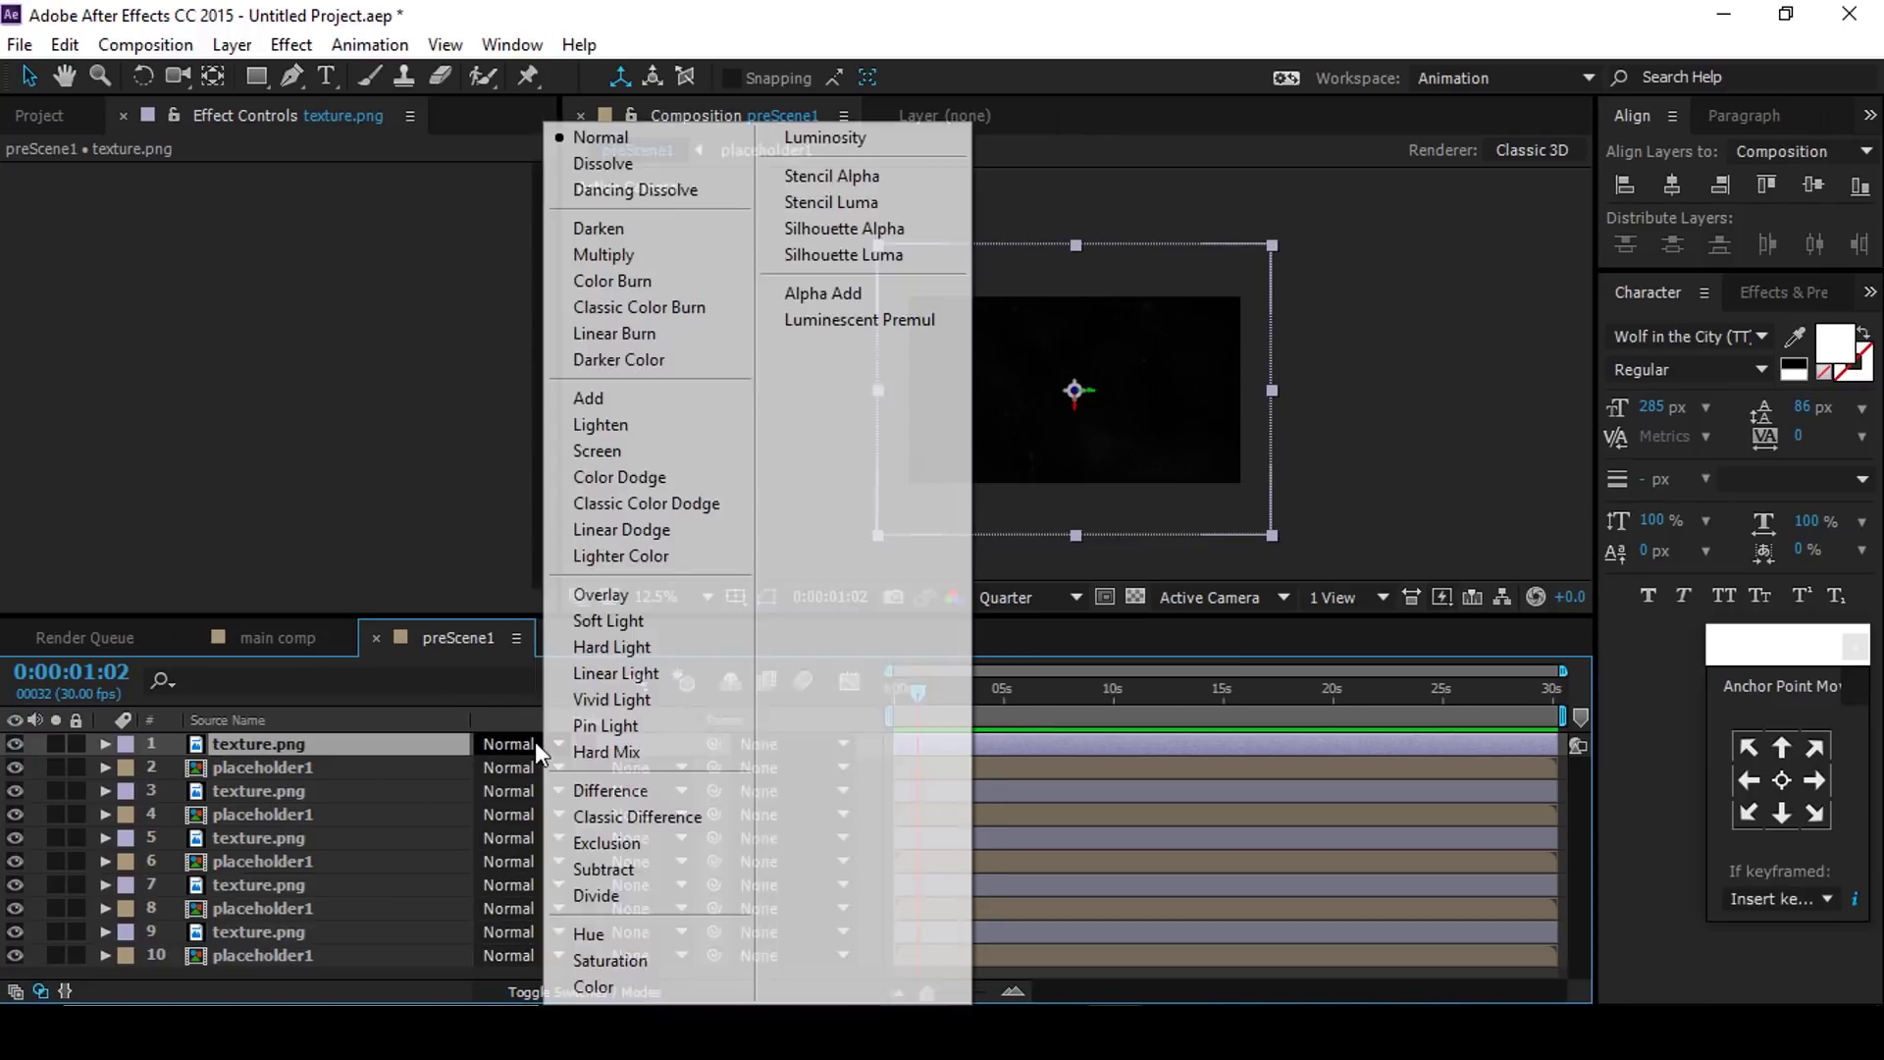
pyautogui.click(597, 450)
pyautogui.click(520, 790)
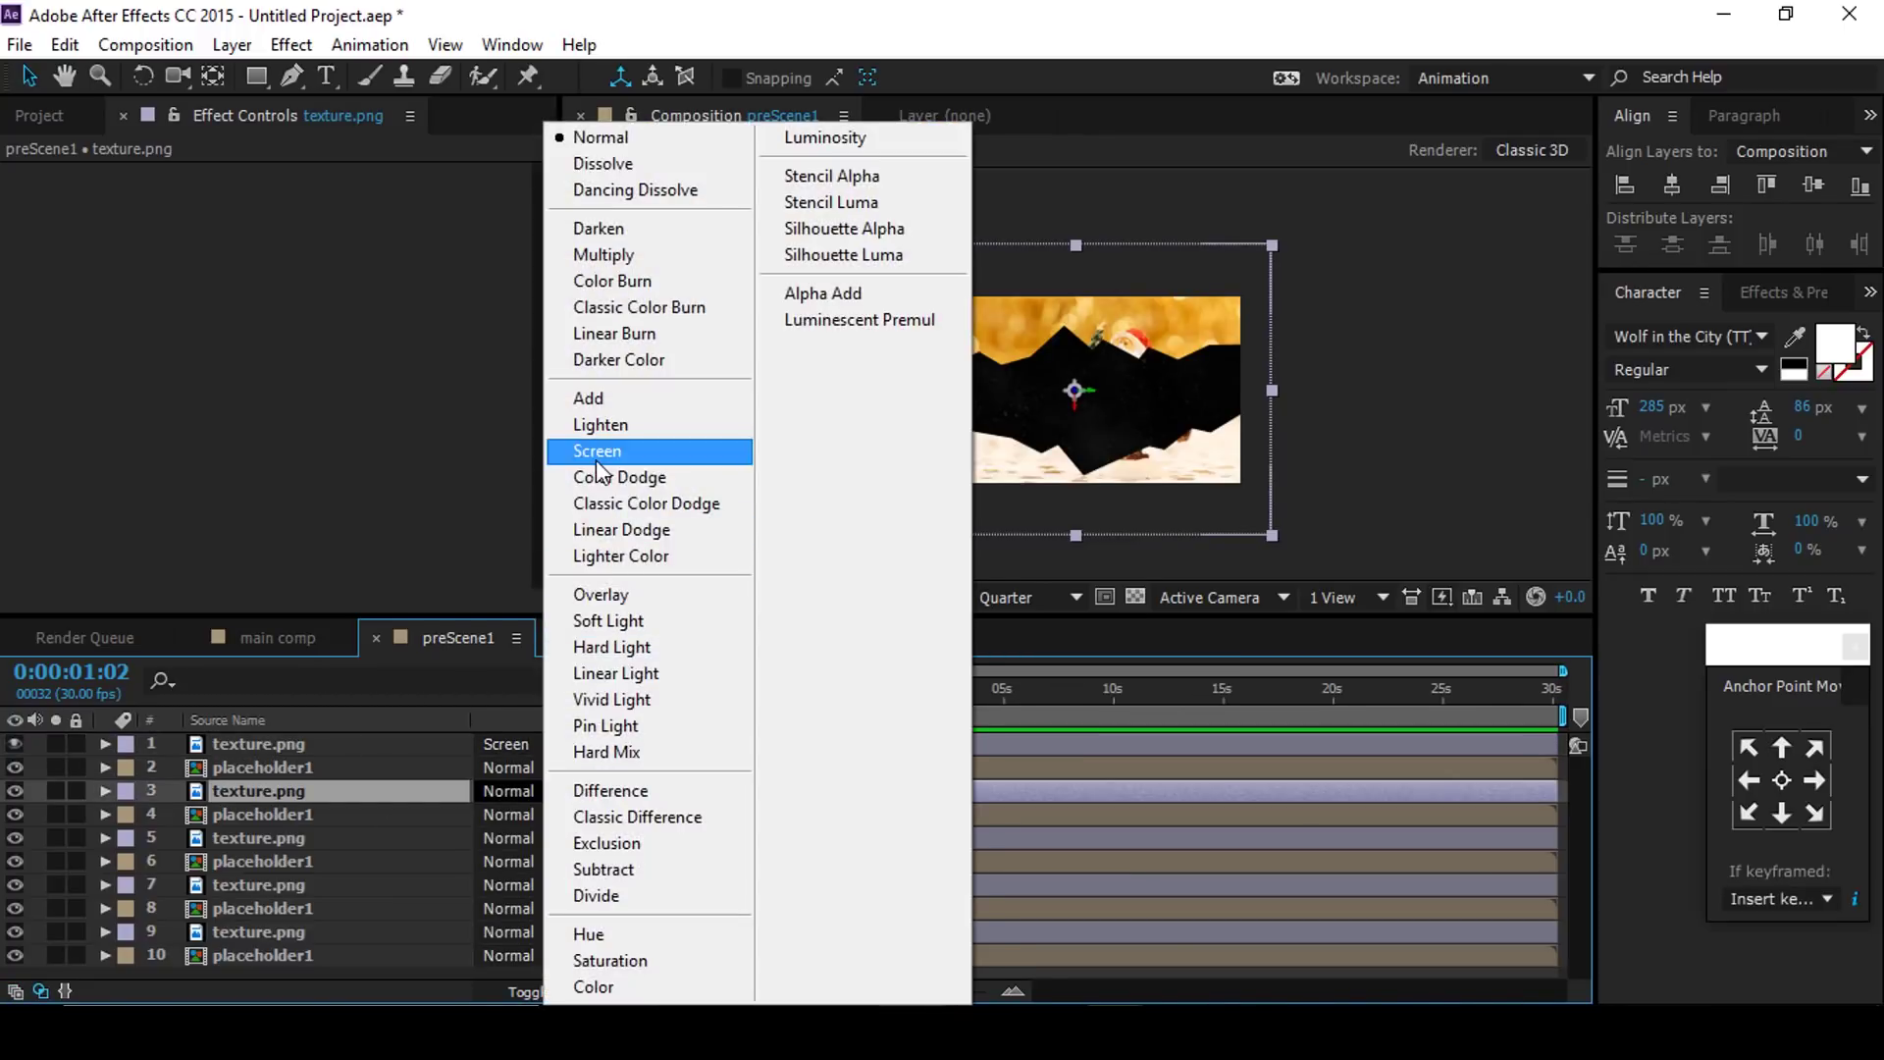
pyautogui.click(597, 451)
pyautogui.click(522, 840)
pyautogui.click(596, 451)
pyautogui.click(520, 885)
pyautogui.click(597, 341)
pyautogui.click(279, 931)
pyautogui.click(520, 932)
pyautogui.click(588, 369)
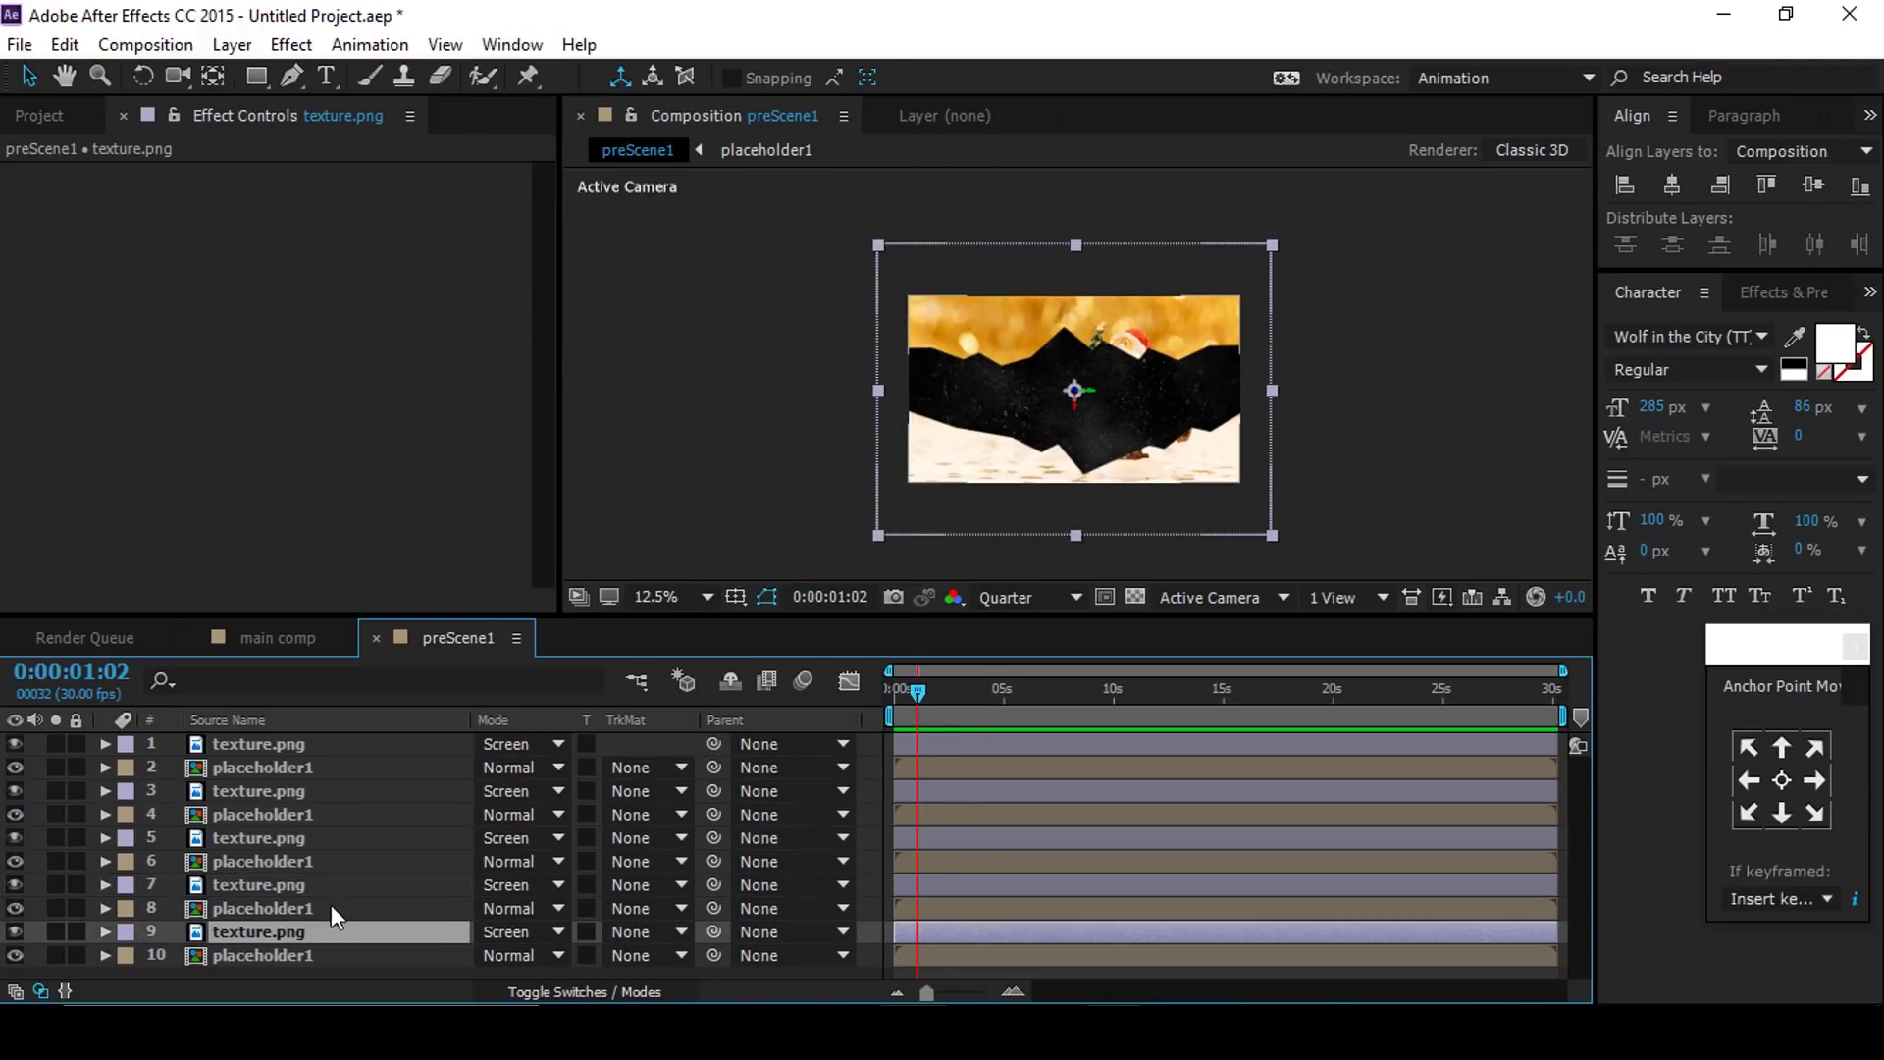
# Step: Delete Mask 1 and Mask 2 from the topmost placeholder1 layer
pyautogui.click(269, 769)
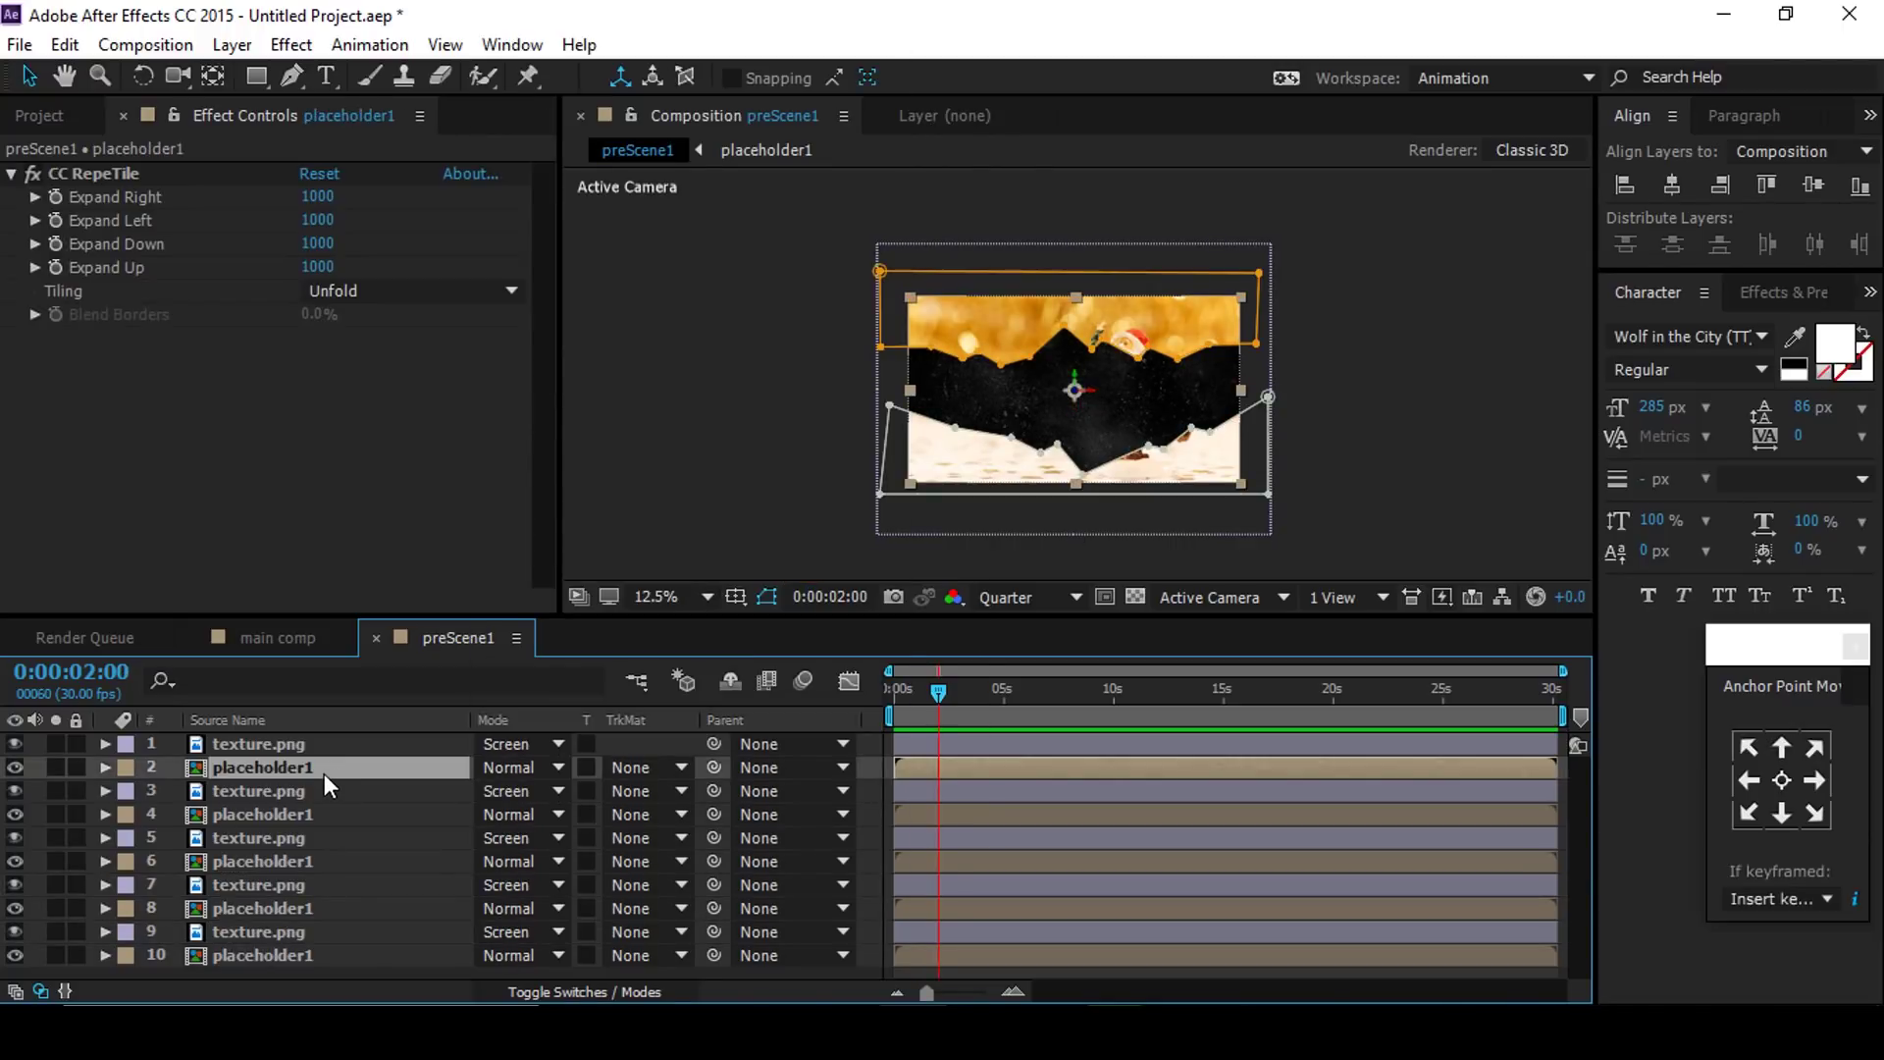
pyautogui.press('m')
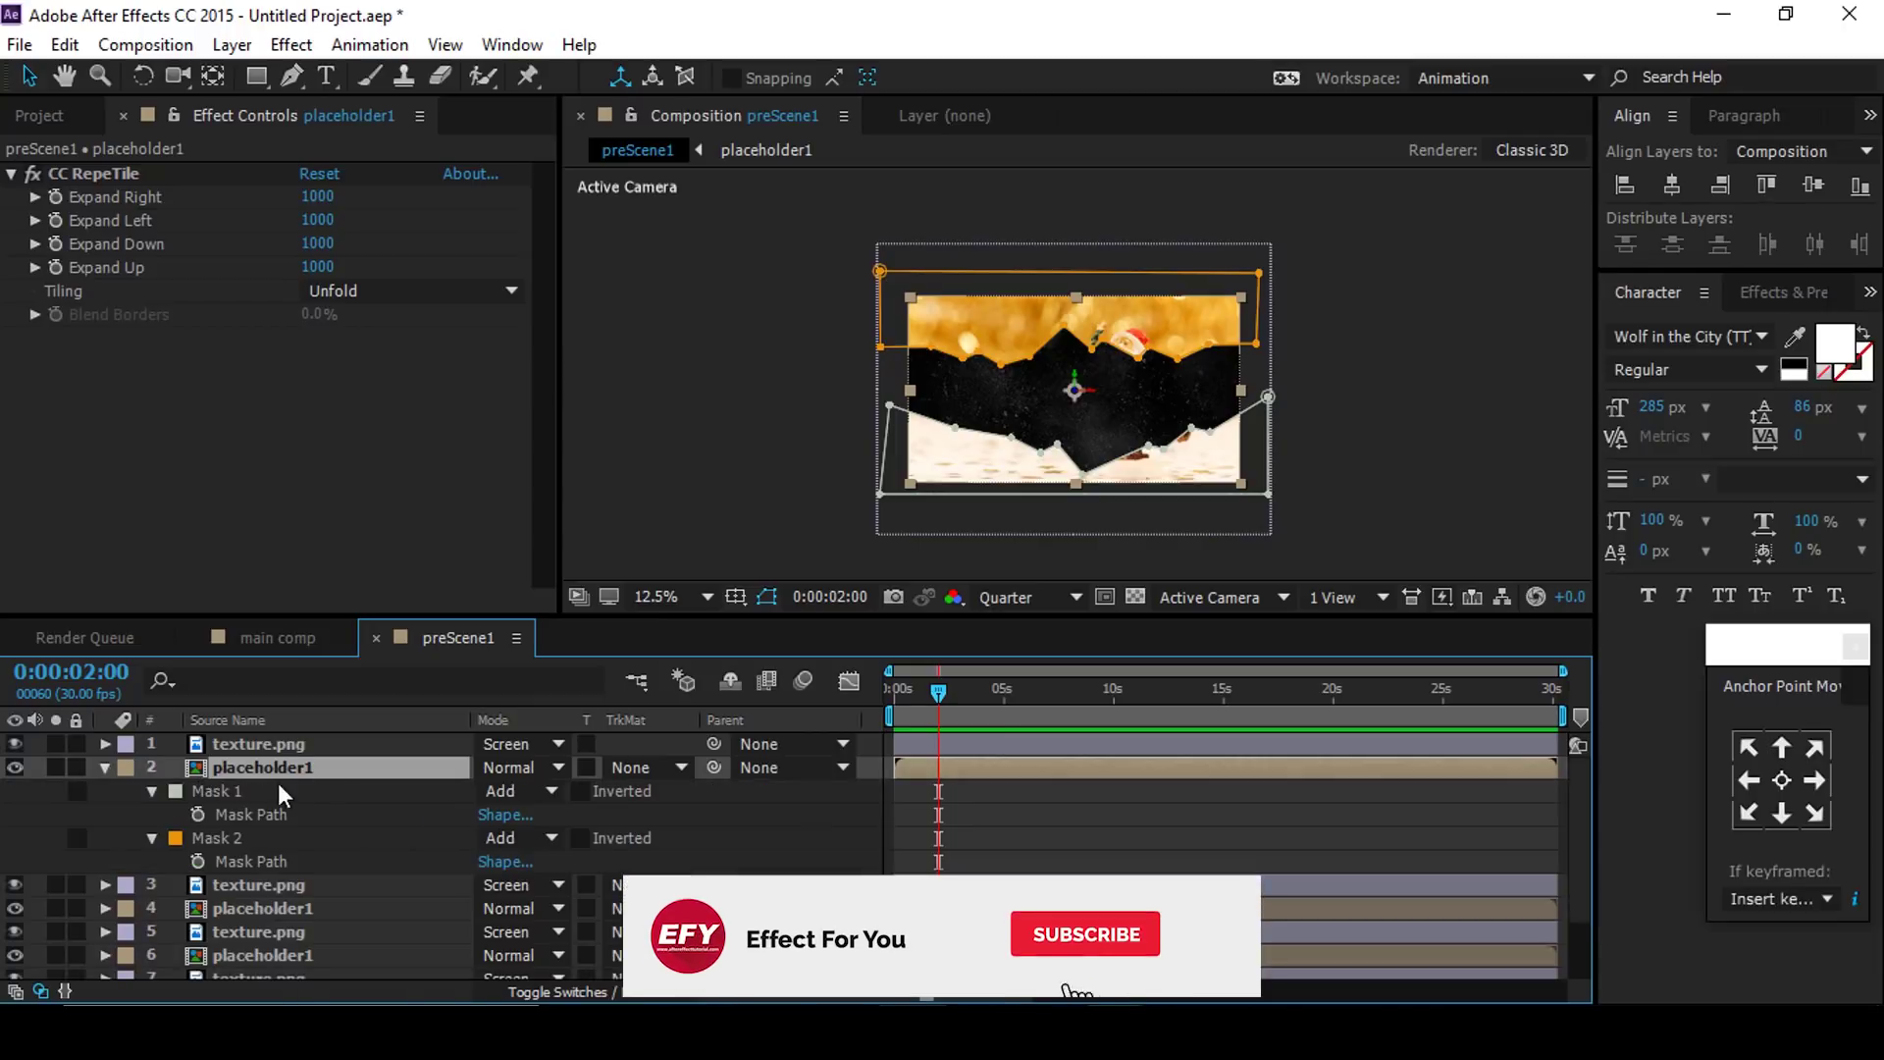
pyautogui.click(244, 791)
pyautogui.press('Delete')
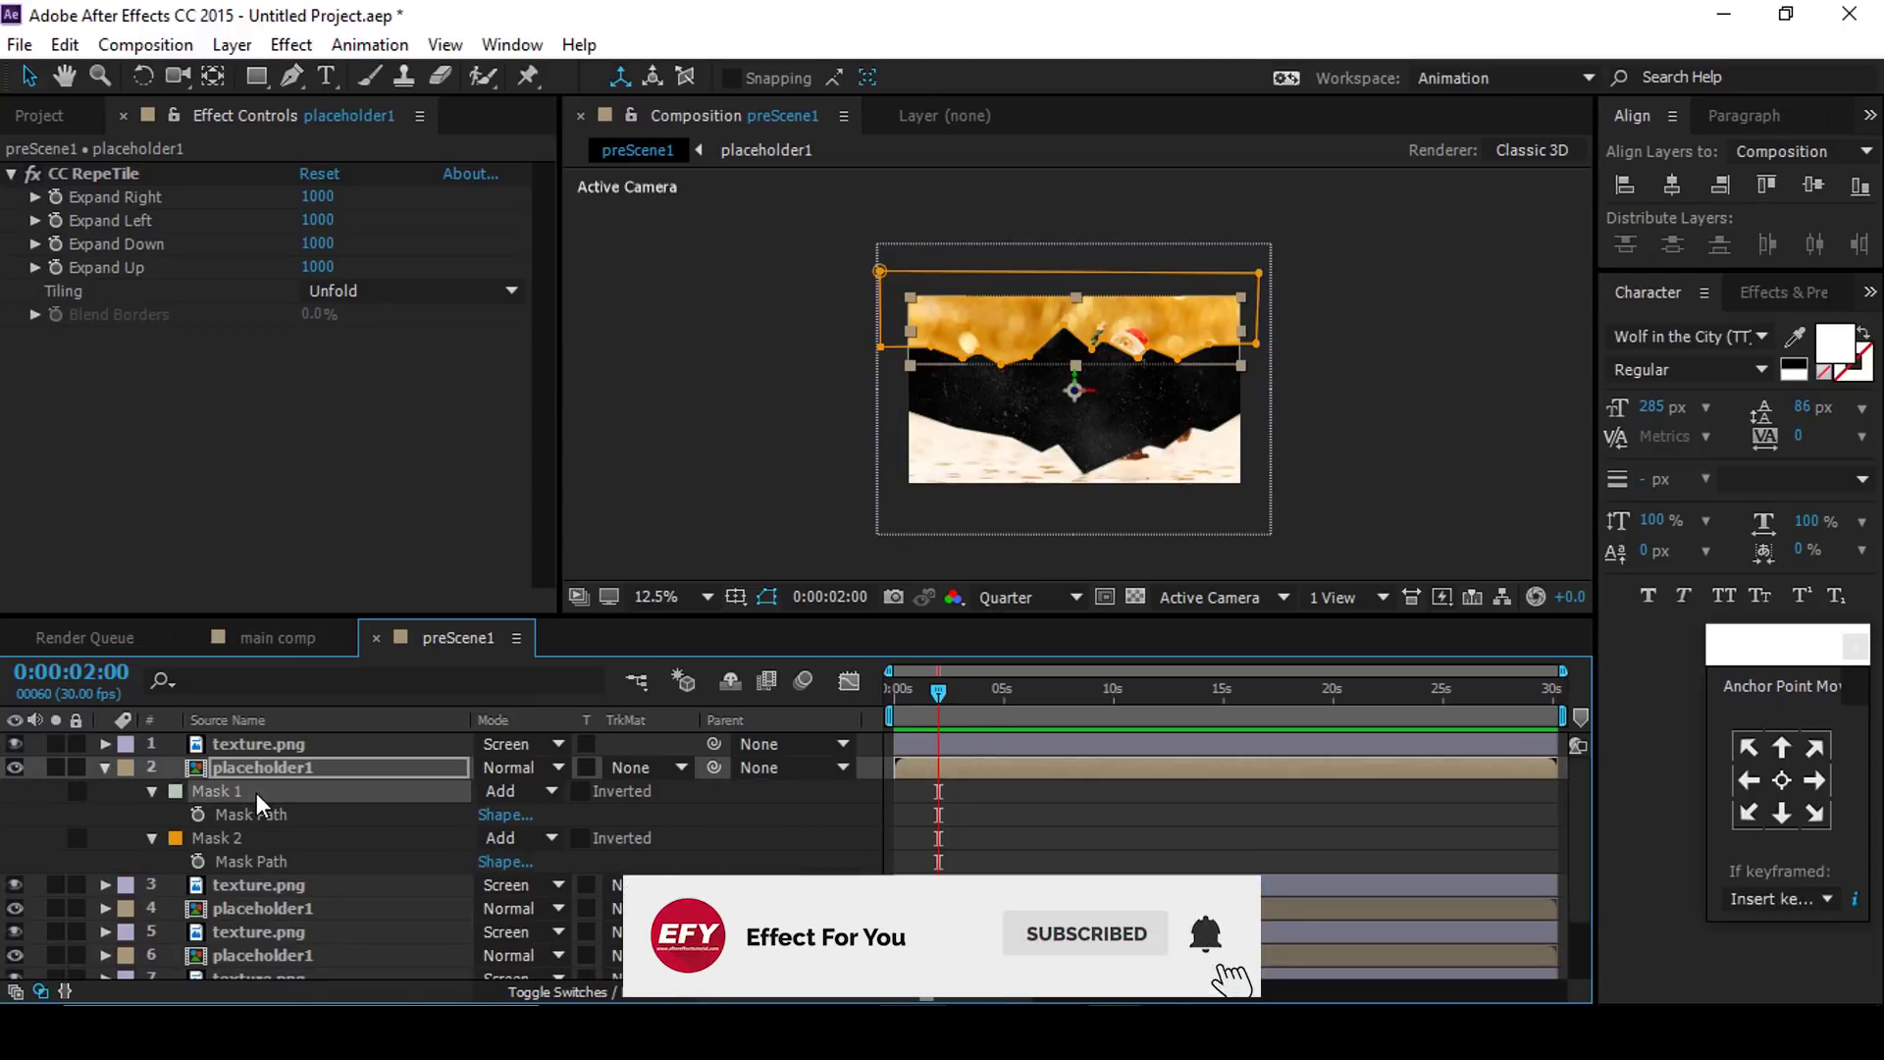
pyautogui.click(237, 791)
pyautogui.press('Delete')
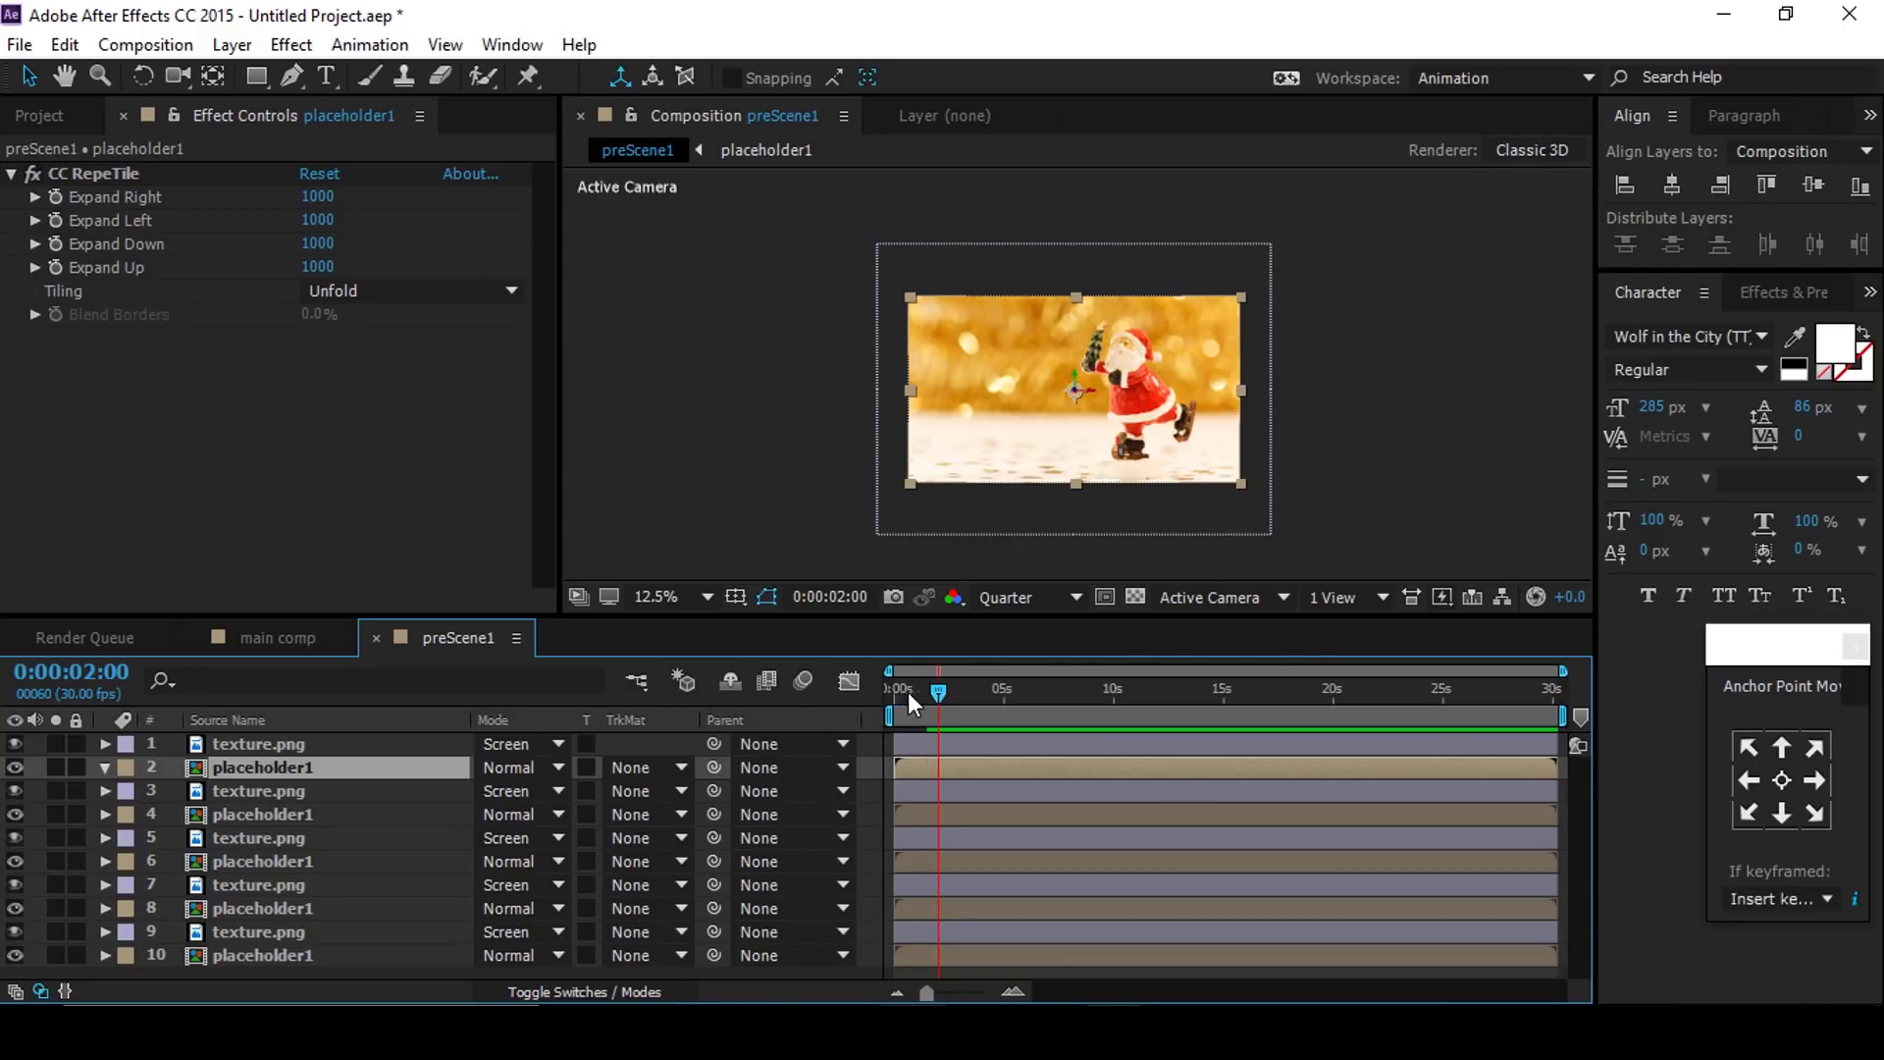
# Step: Using the 2 Views - Horizontal layout, move the topmost placeholder1 farthest back in Z space and enlarge it to fill the camera frame
pyautogui.click(1350, 603)
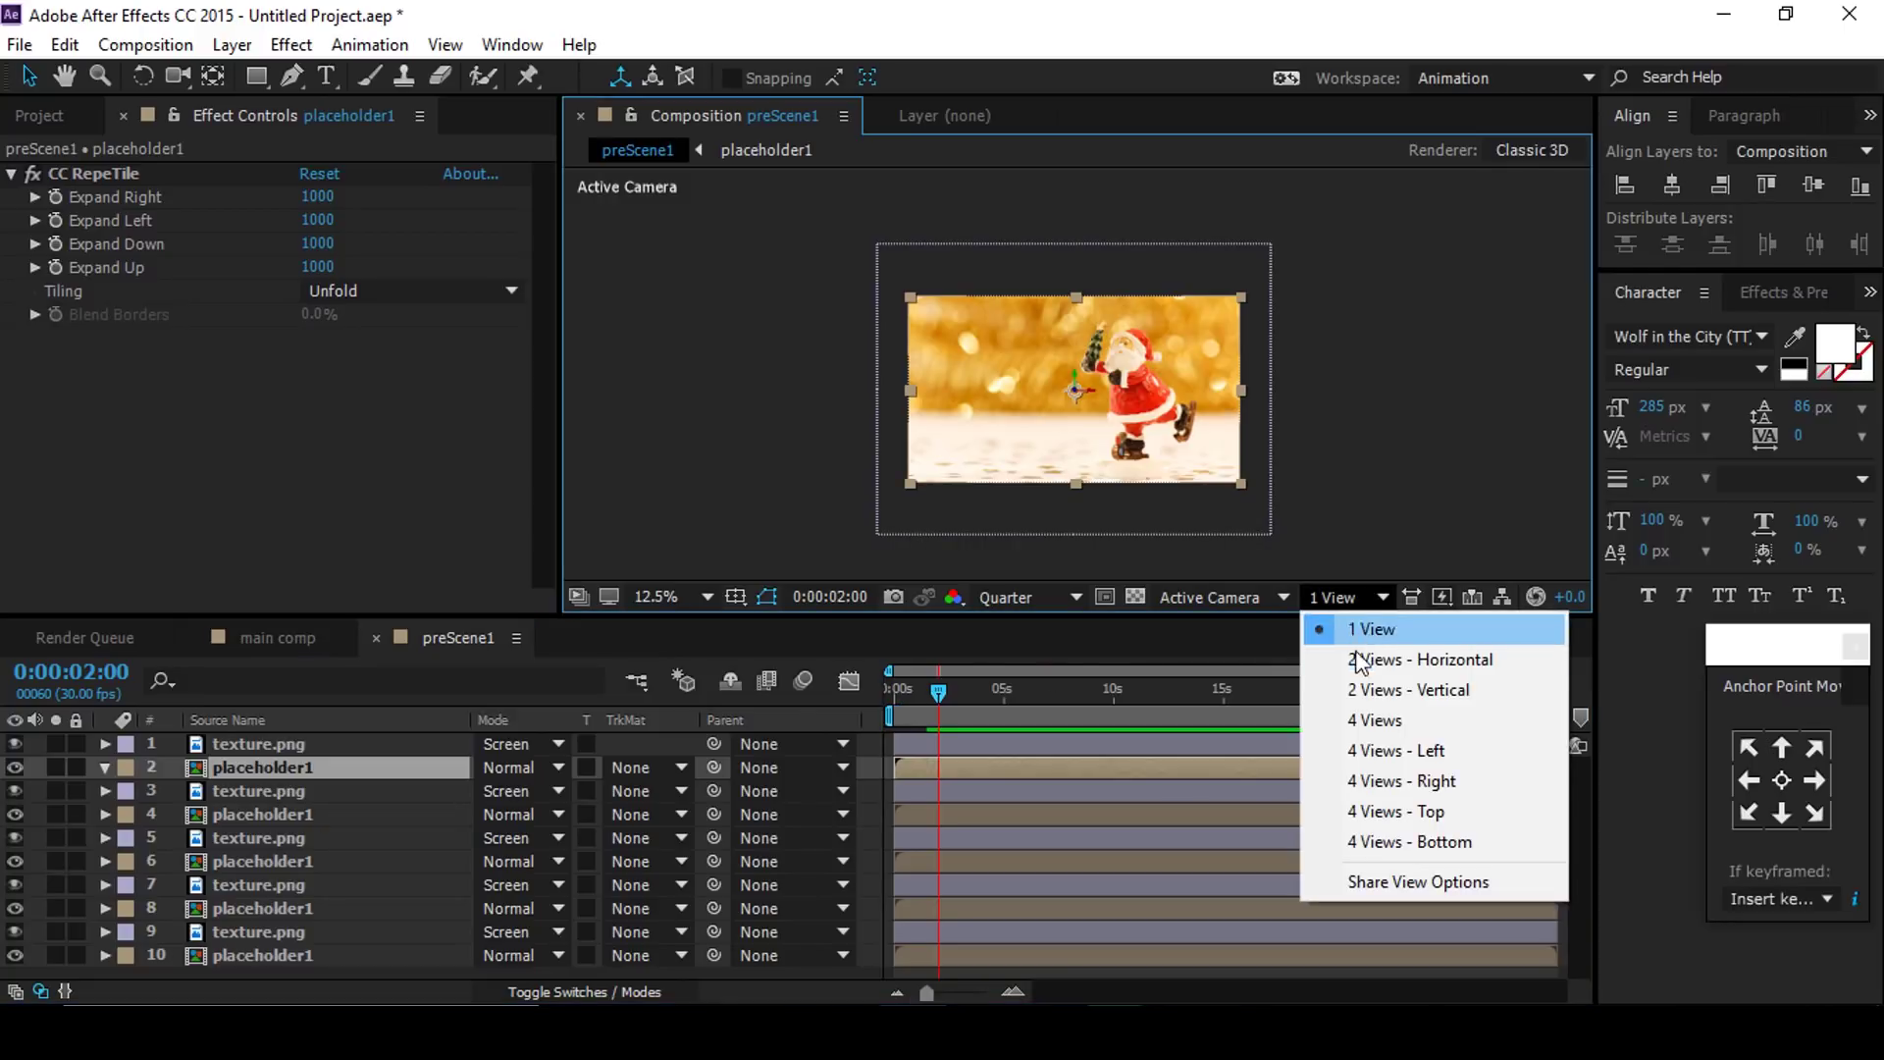
pyautogui.click(1357, 656)
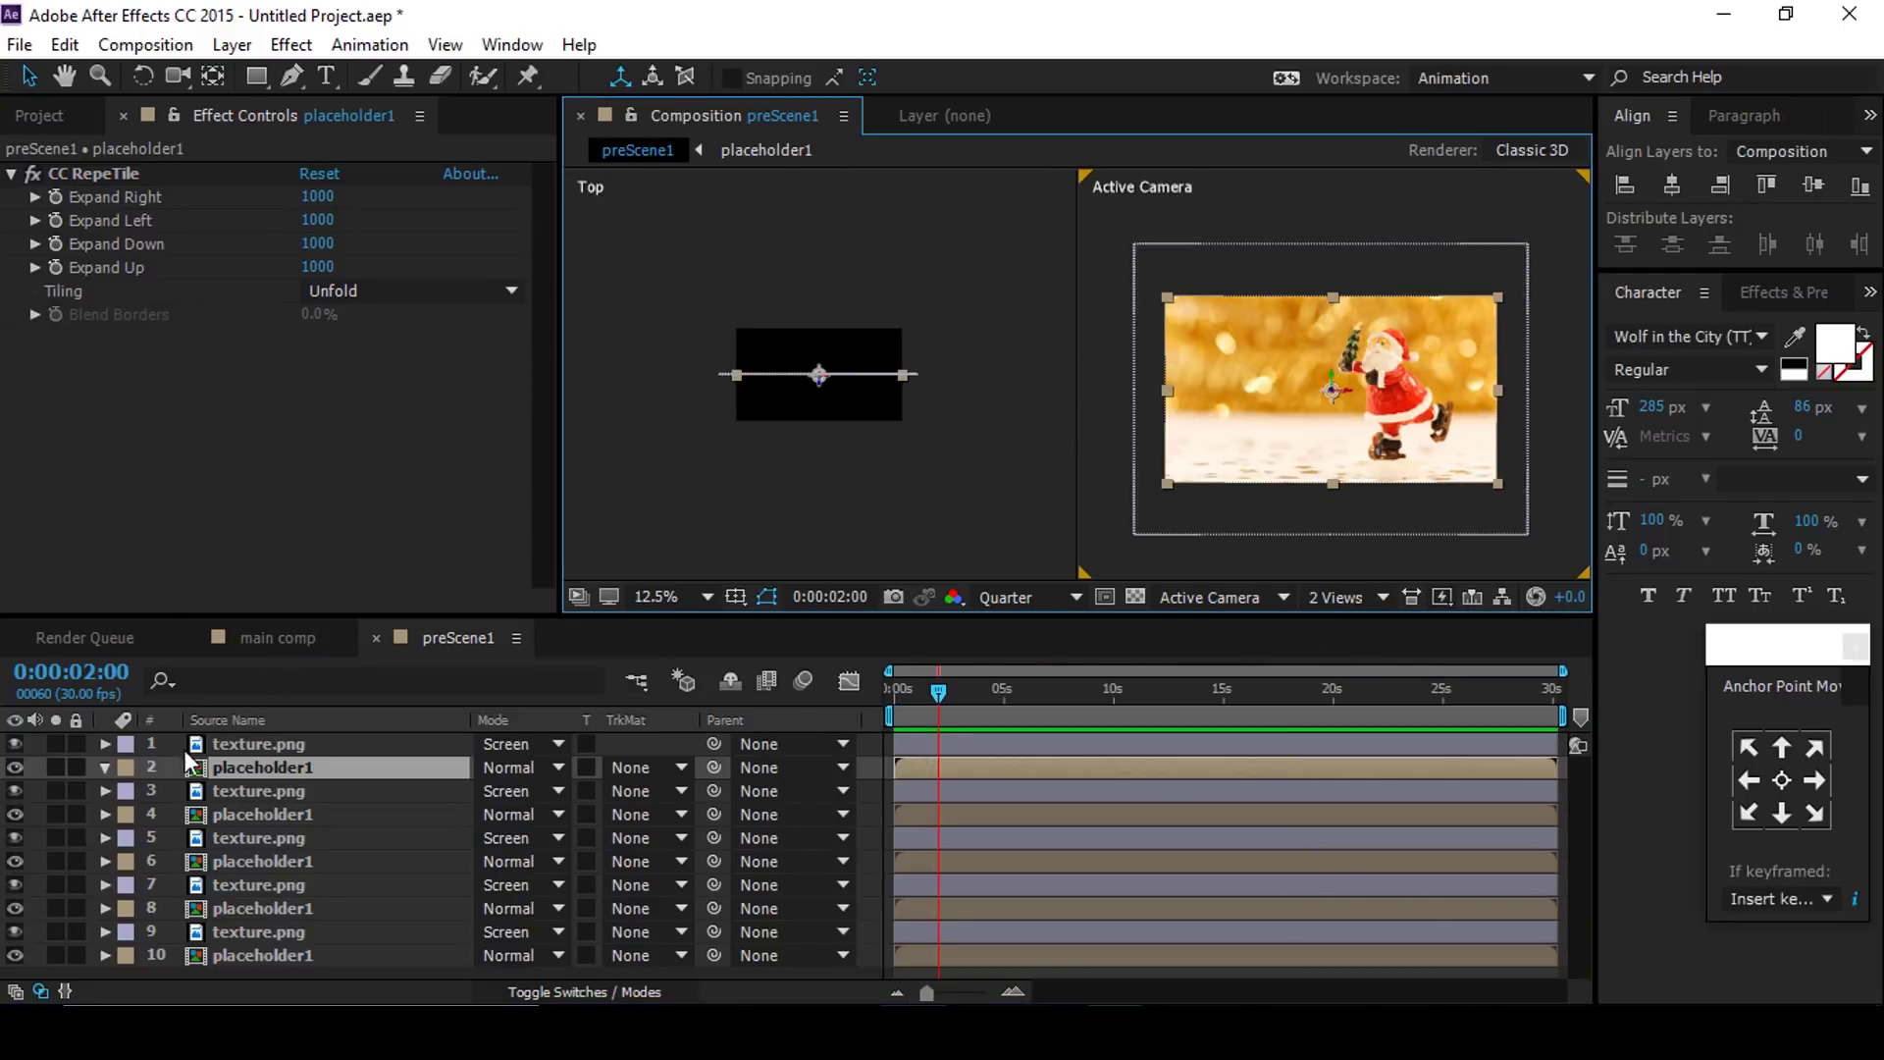
pyautogui.click(245, 763)
pyautogui.scroll(2, 824, 397)
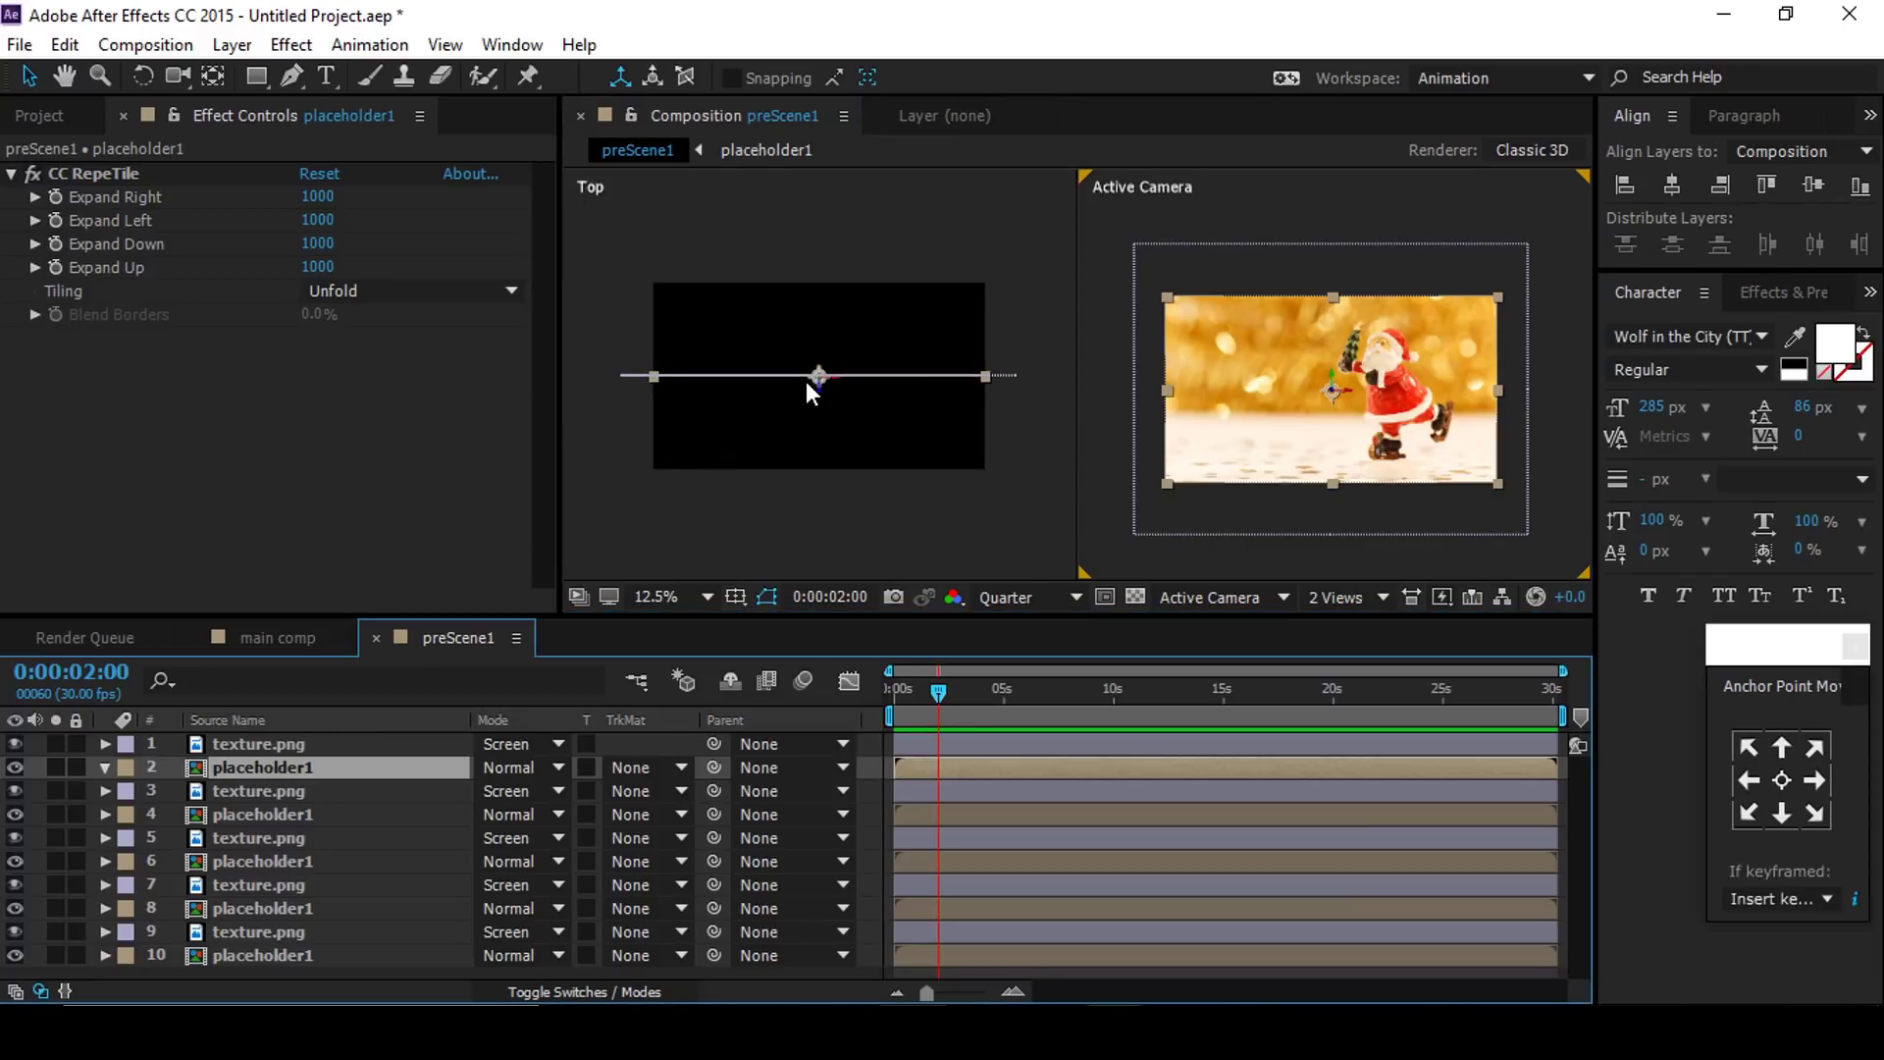
pyautogui.moveTo(817, 390); pyautogui.dragTo(820, 227)
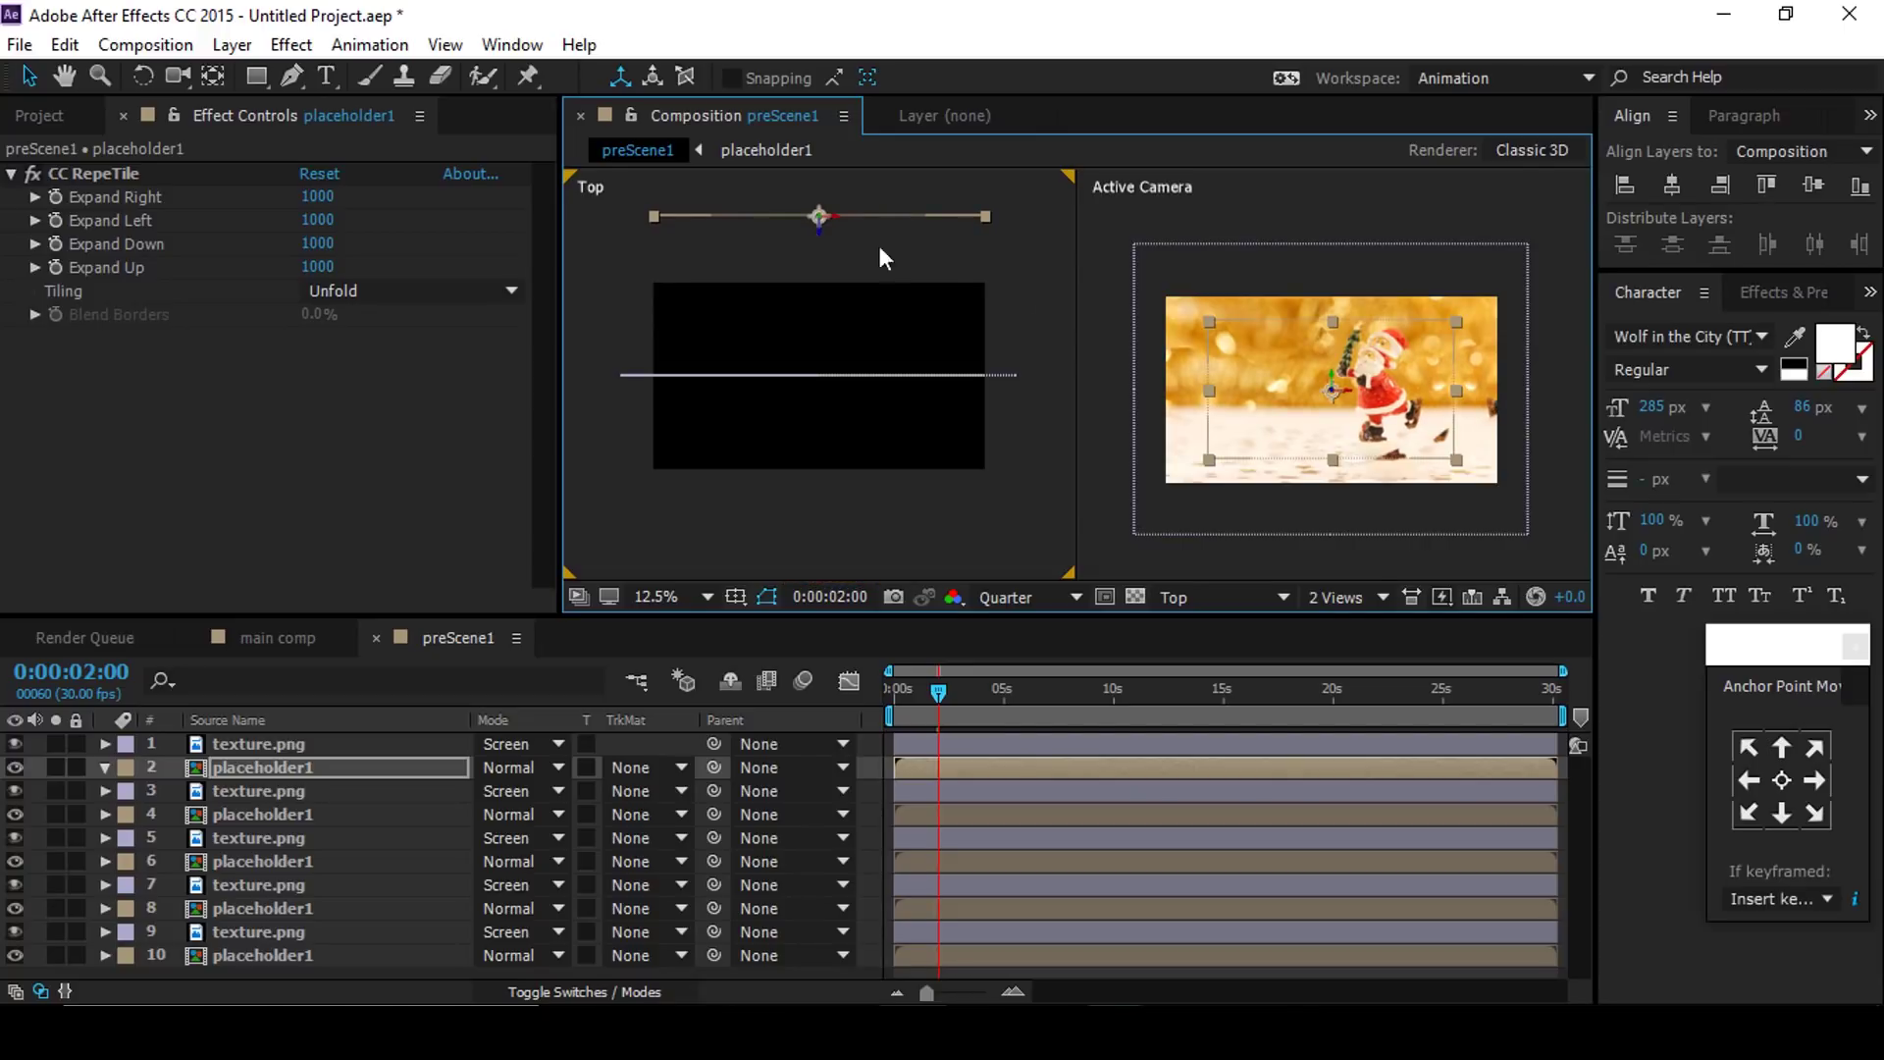
pyautogui.click(1462, 461)
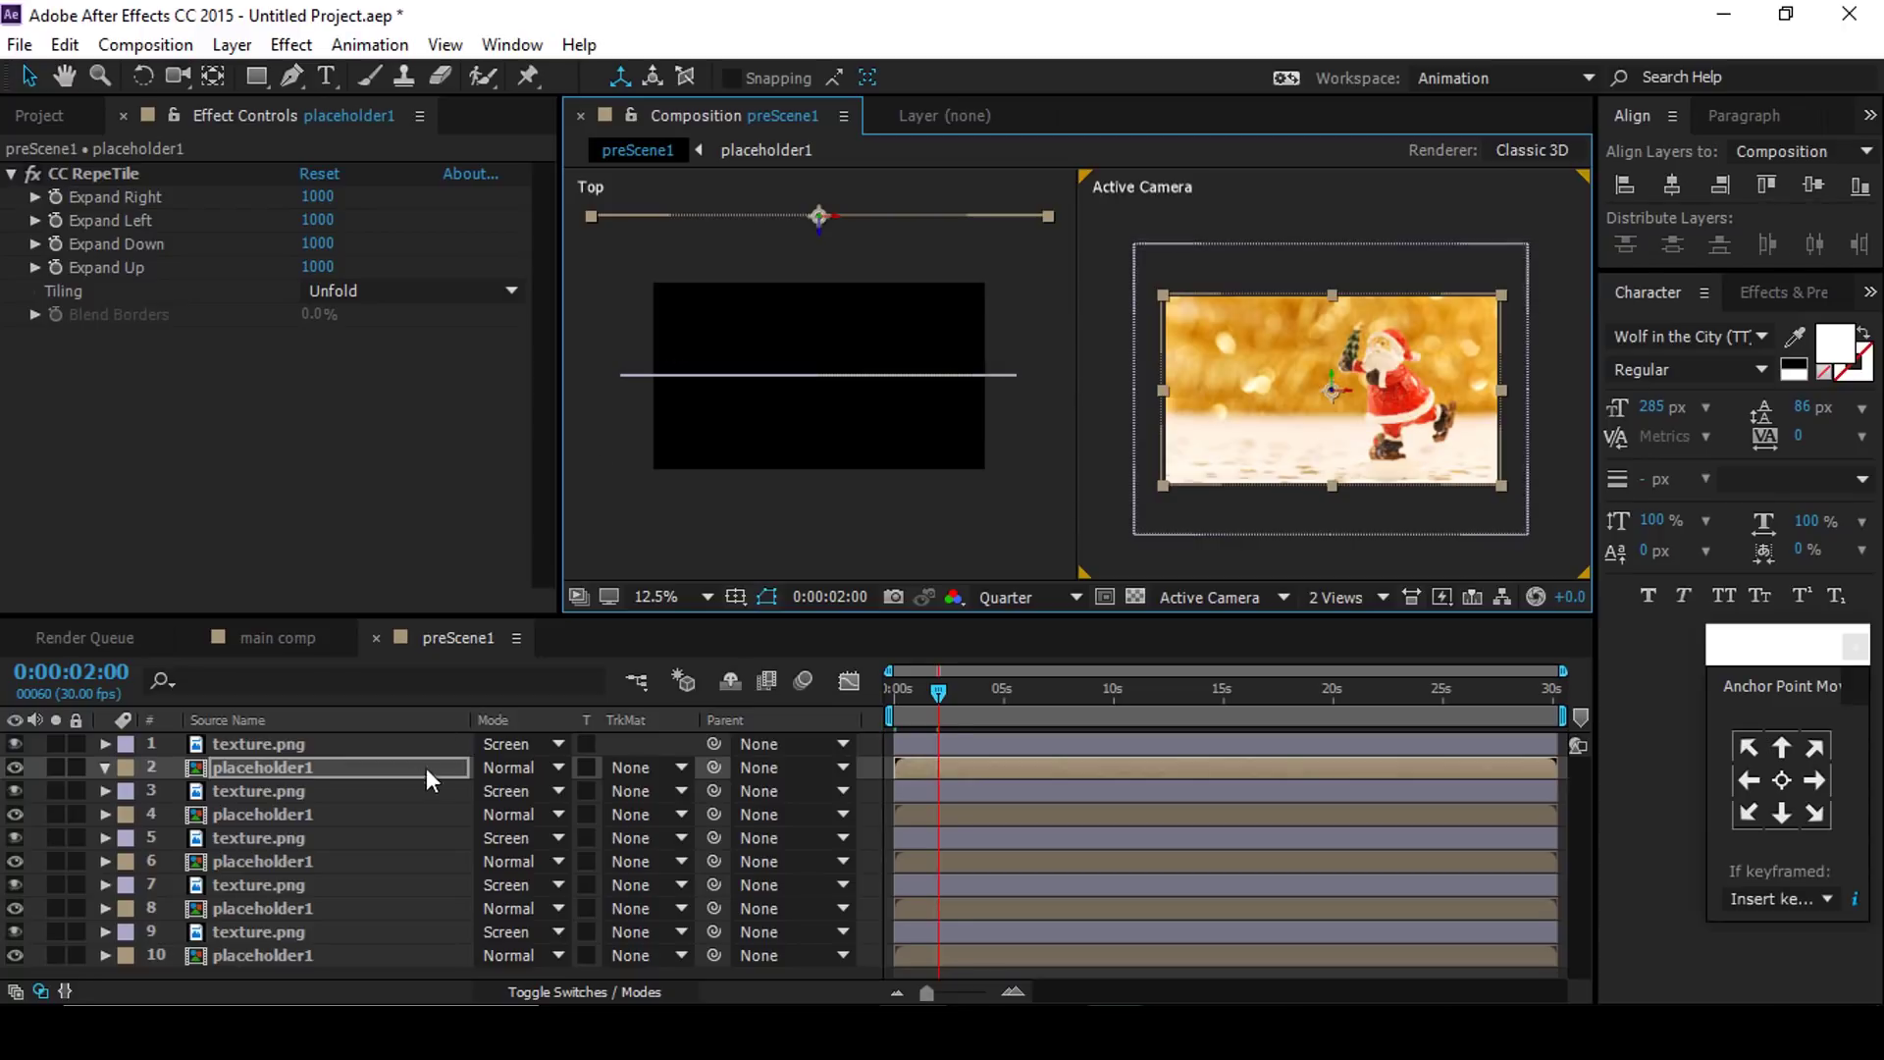
# Step: Move the topmost texture.png back in Z space, just in front of its placeholder1, and enlarge it well beyond the camera frame
pyautogui.click(285, 745)
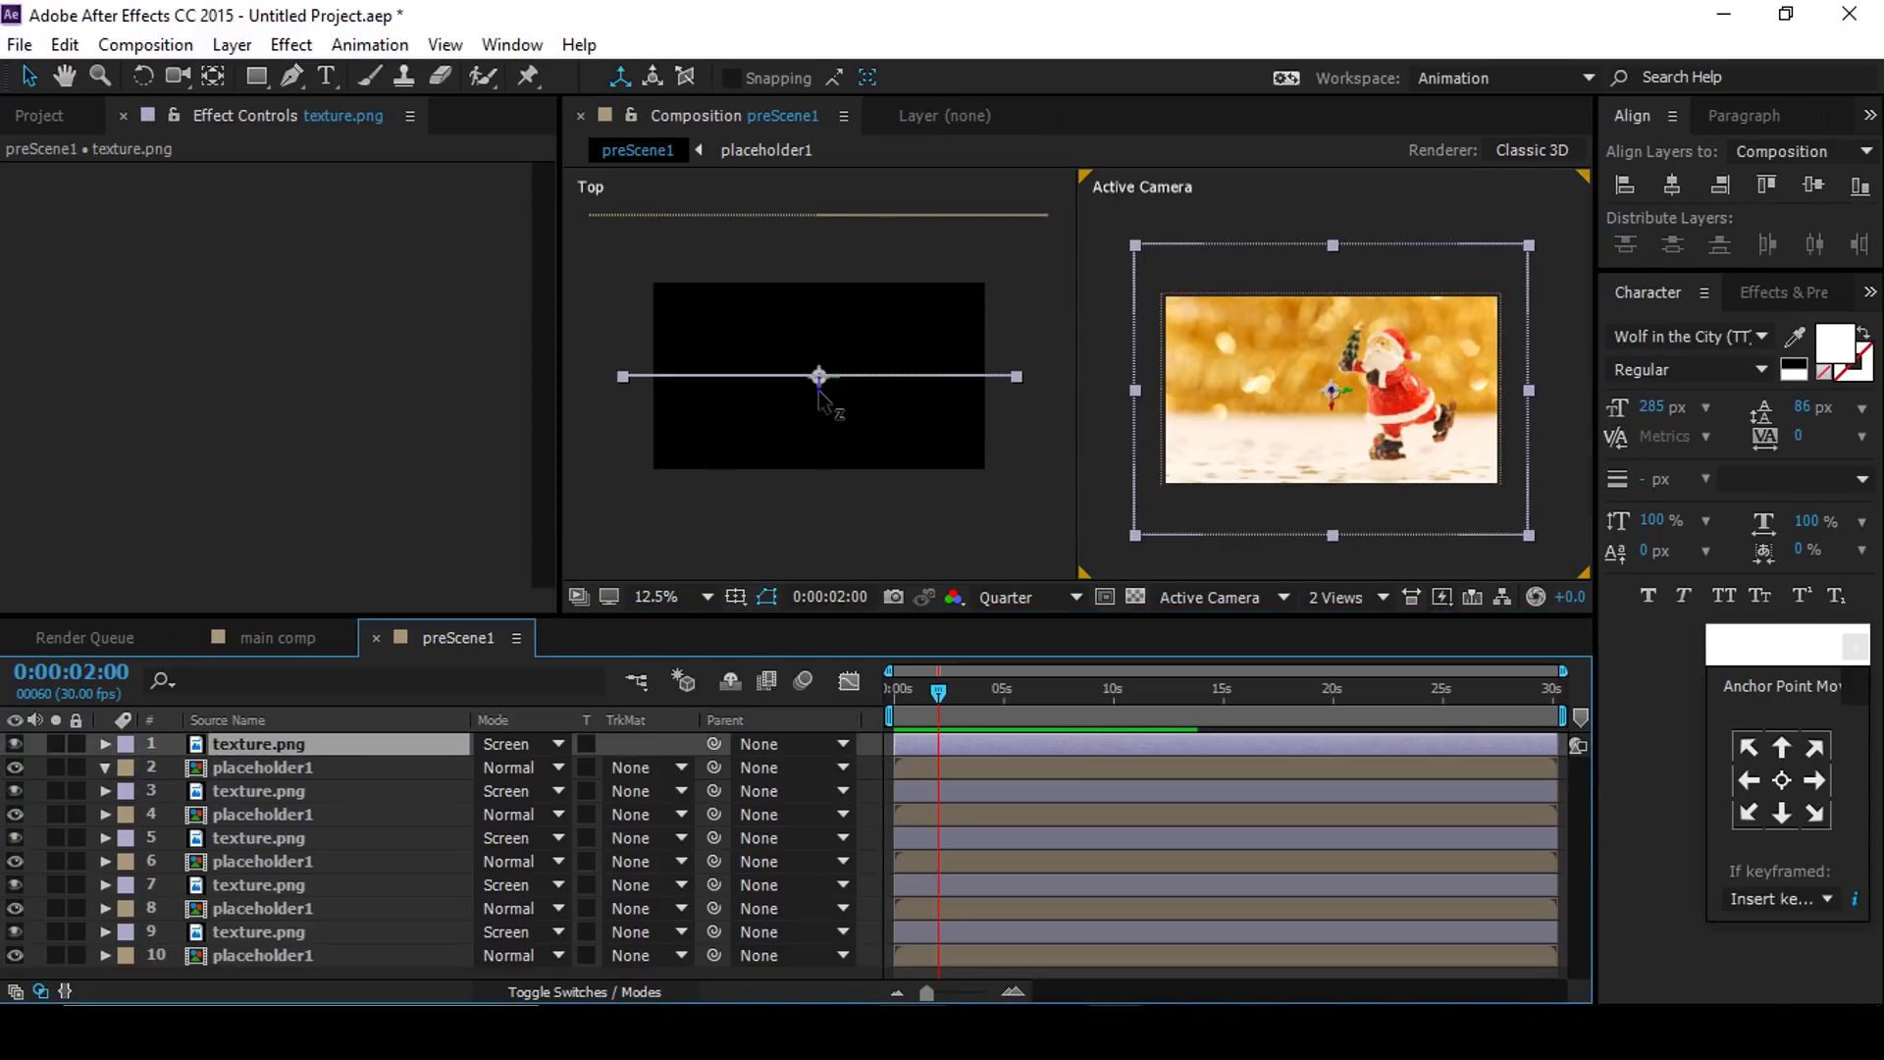
pyautogui.moveTo(819, 391); pyautogui.dragTo(814, 263)
pyautogui.moveTo(1483, 500); pyautogui.dragTo(1569, 557)
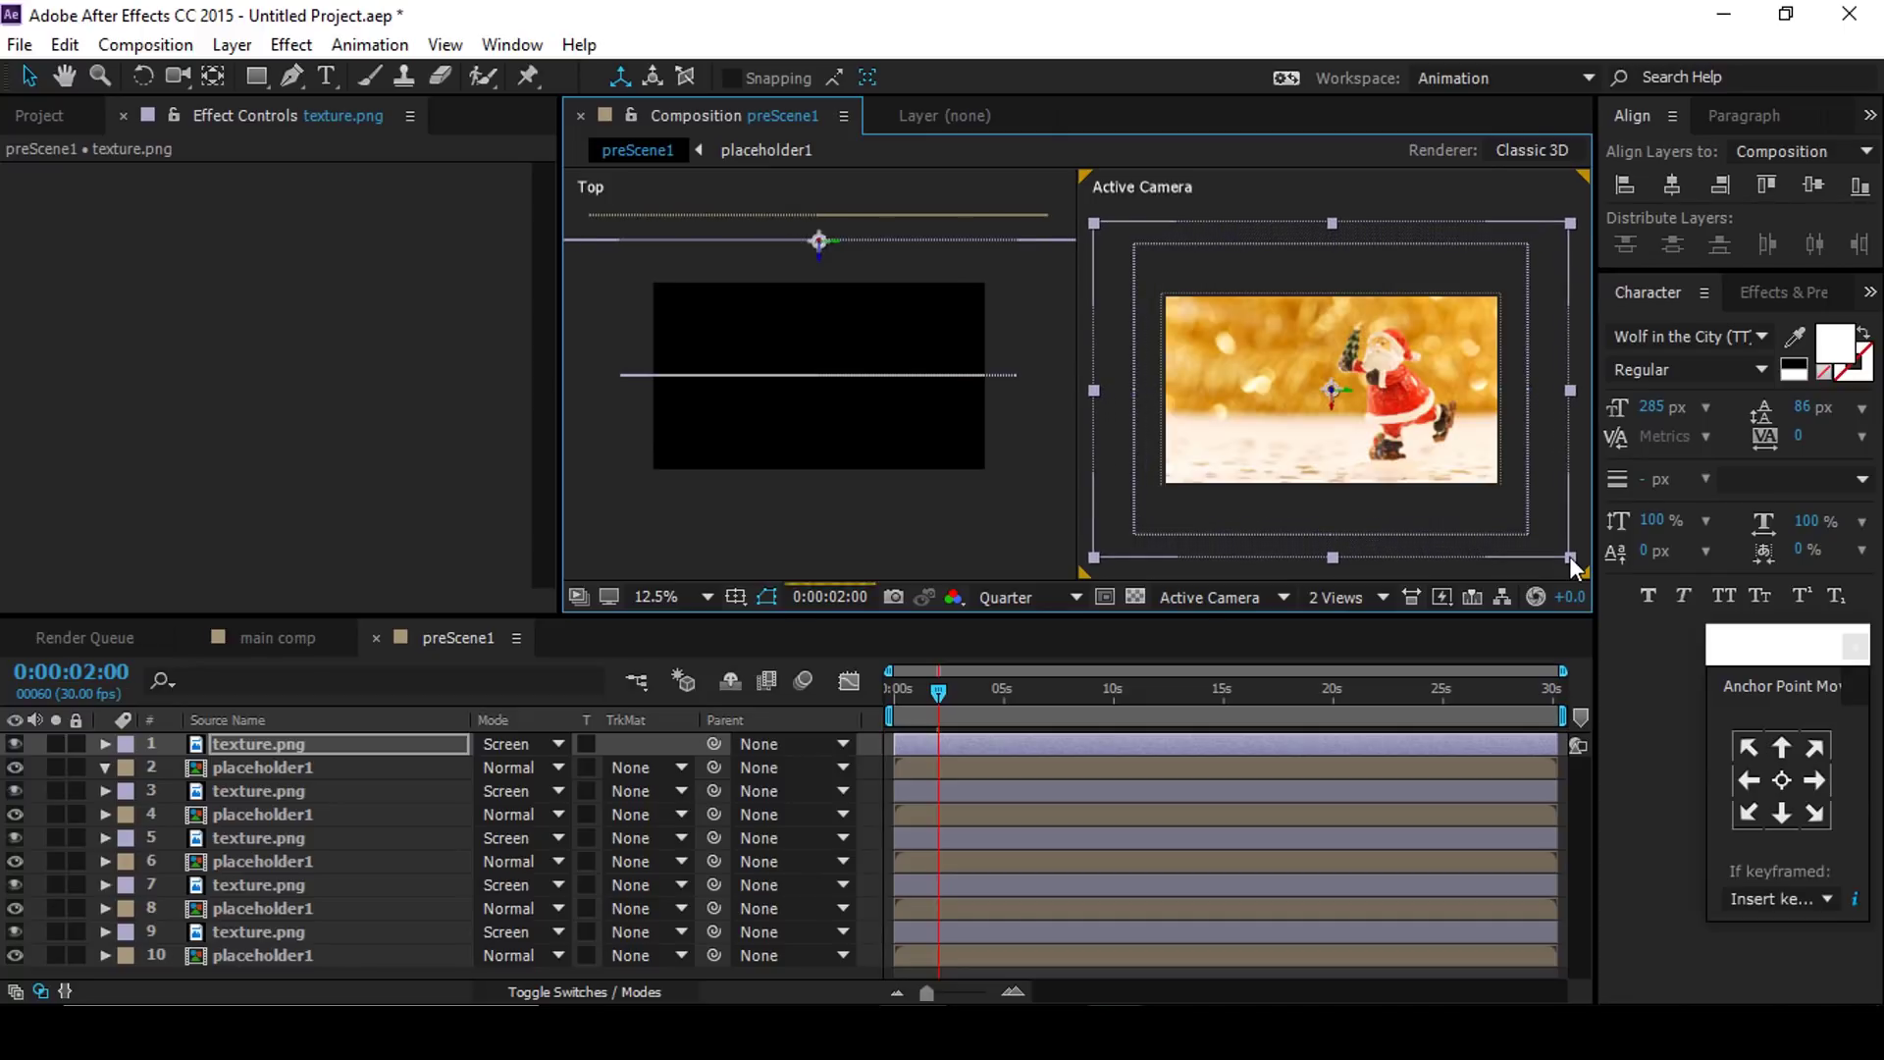
# Step: Move the second placeholder1 and texture.png pair back in Z space, in front of the first pair, and enlarge both to cover the frame
pyautogui.click(292, 796)
pyautogui.click(277, 814)
pyautogui.moveTo(819, 381); pyautogui.dragTo(820, 284)
pyautogui.click(821, 383)
pyautogui.moveTo(820, 389); pyautogui.dragTo(815, 319)
pyautogui.moveTo(1523, 531); pyautogui.dragTo(1545, 548)
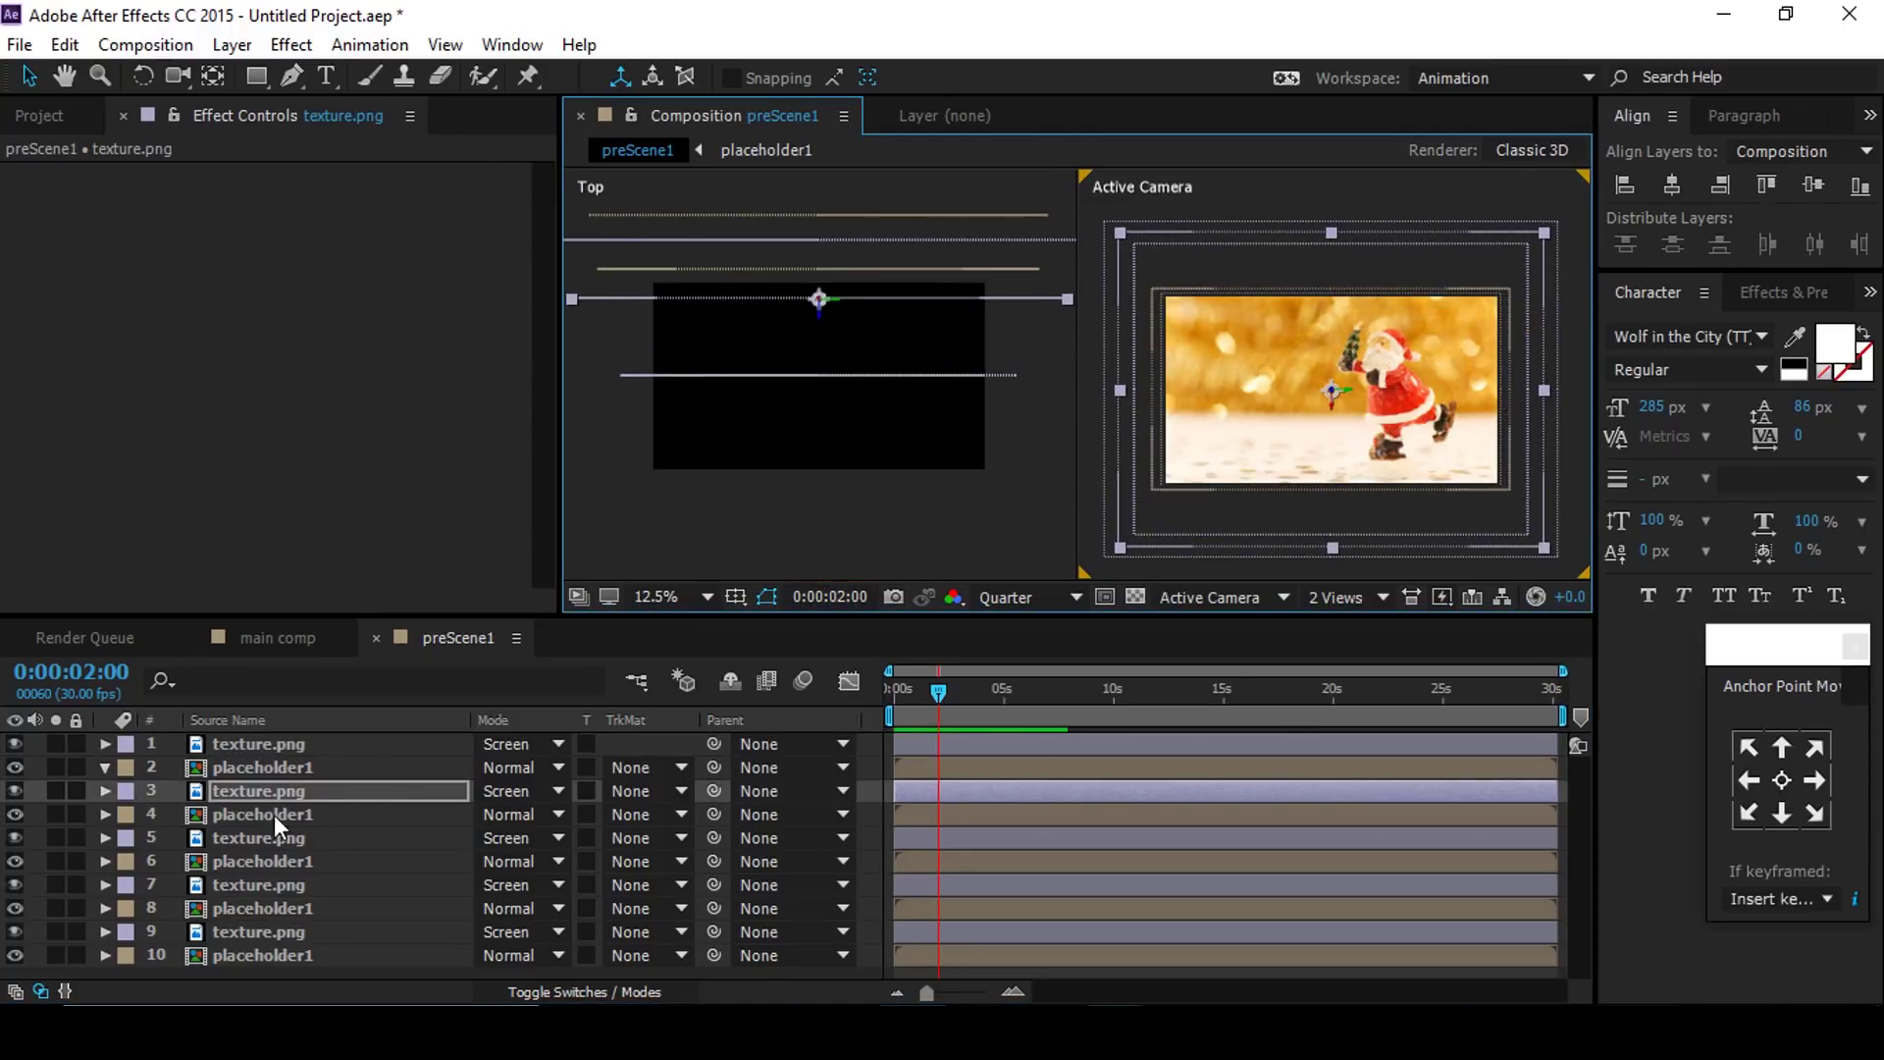
# Step: Move placeholder1 layer 6, texture.png layer 7 and placeholder1 layer 8 back in Z space at staggered depths, enlarging them to cover the frame
pyautogui.hotkey('ctrl', 'Down')
pyautogui.hotkey('ctrl', 'Down')
pyautogui.hotkey('ctrl', 'Down')
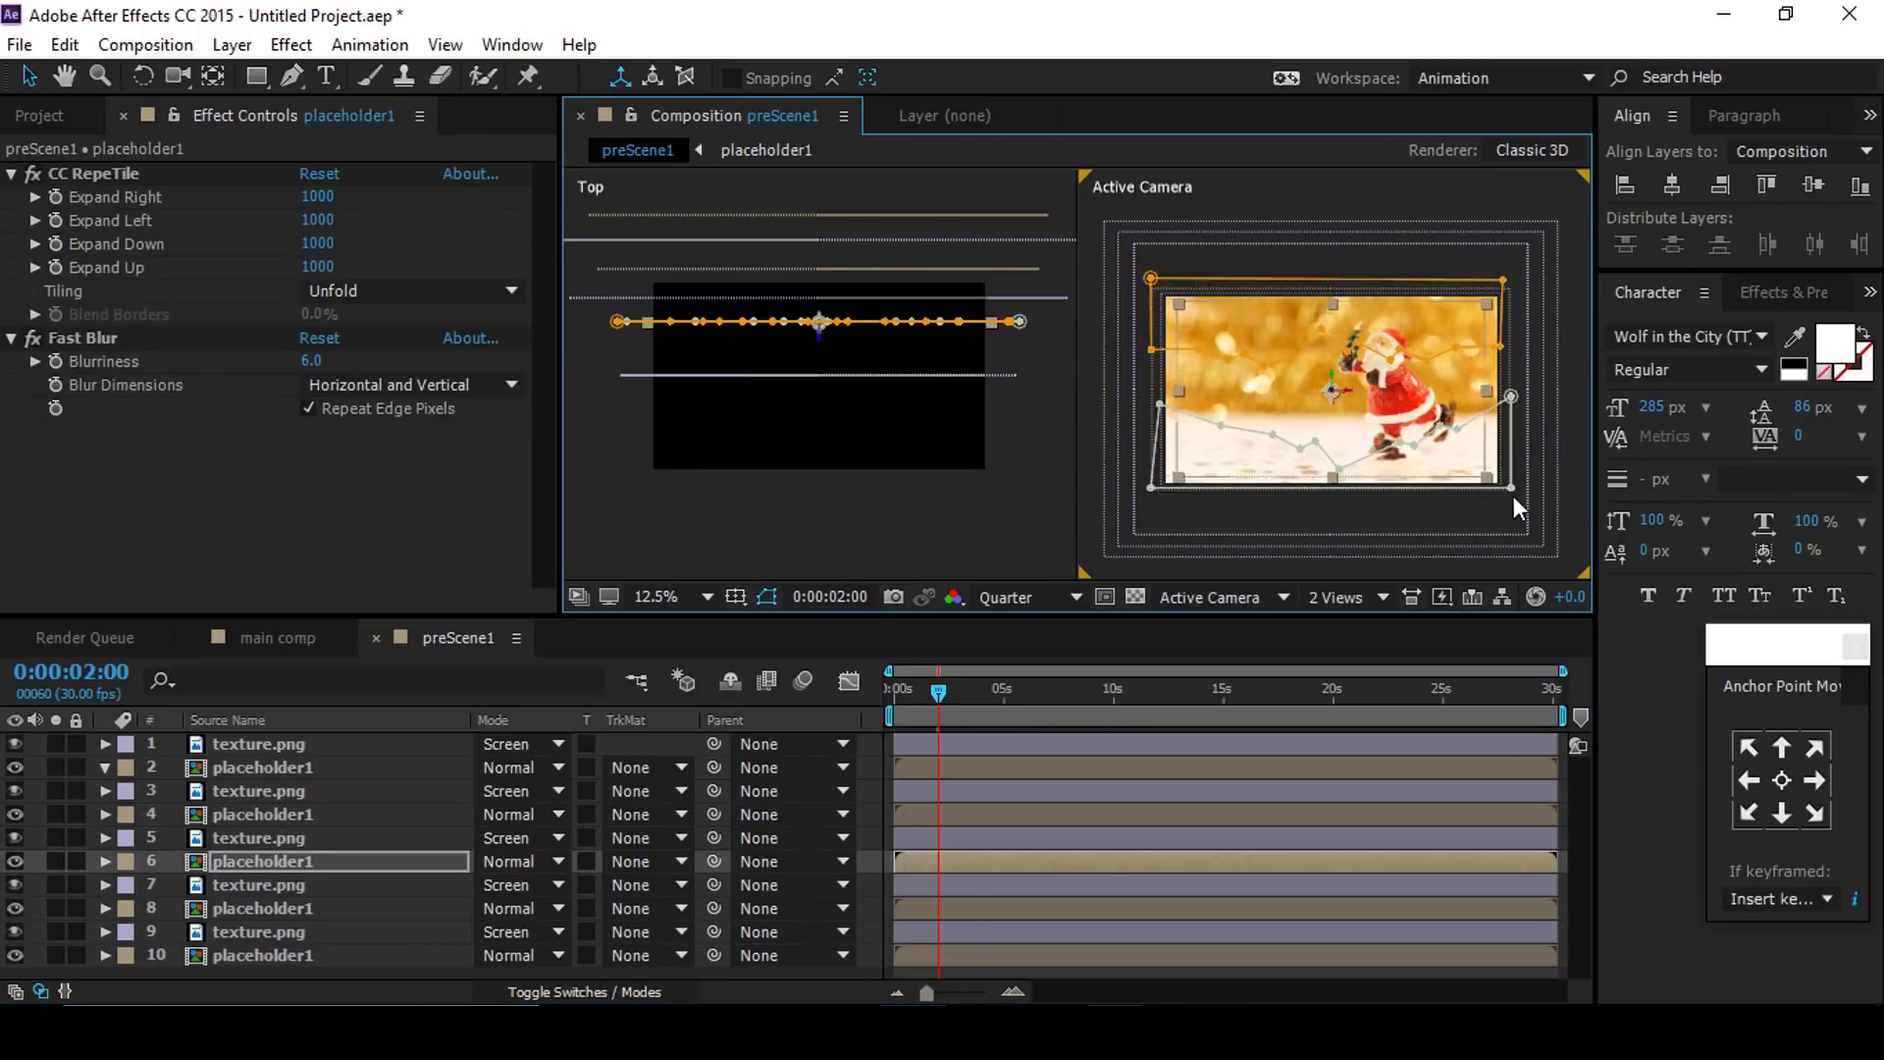
pyautogui.hotkey('ctrl', 'Down')
pyautogui.click(827, 385)
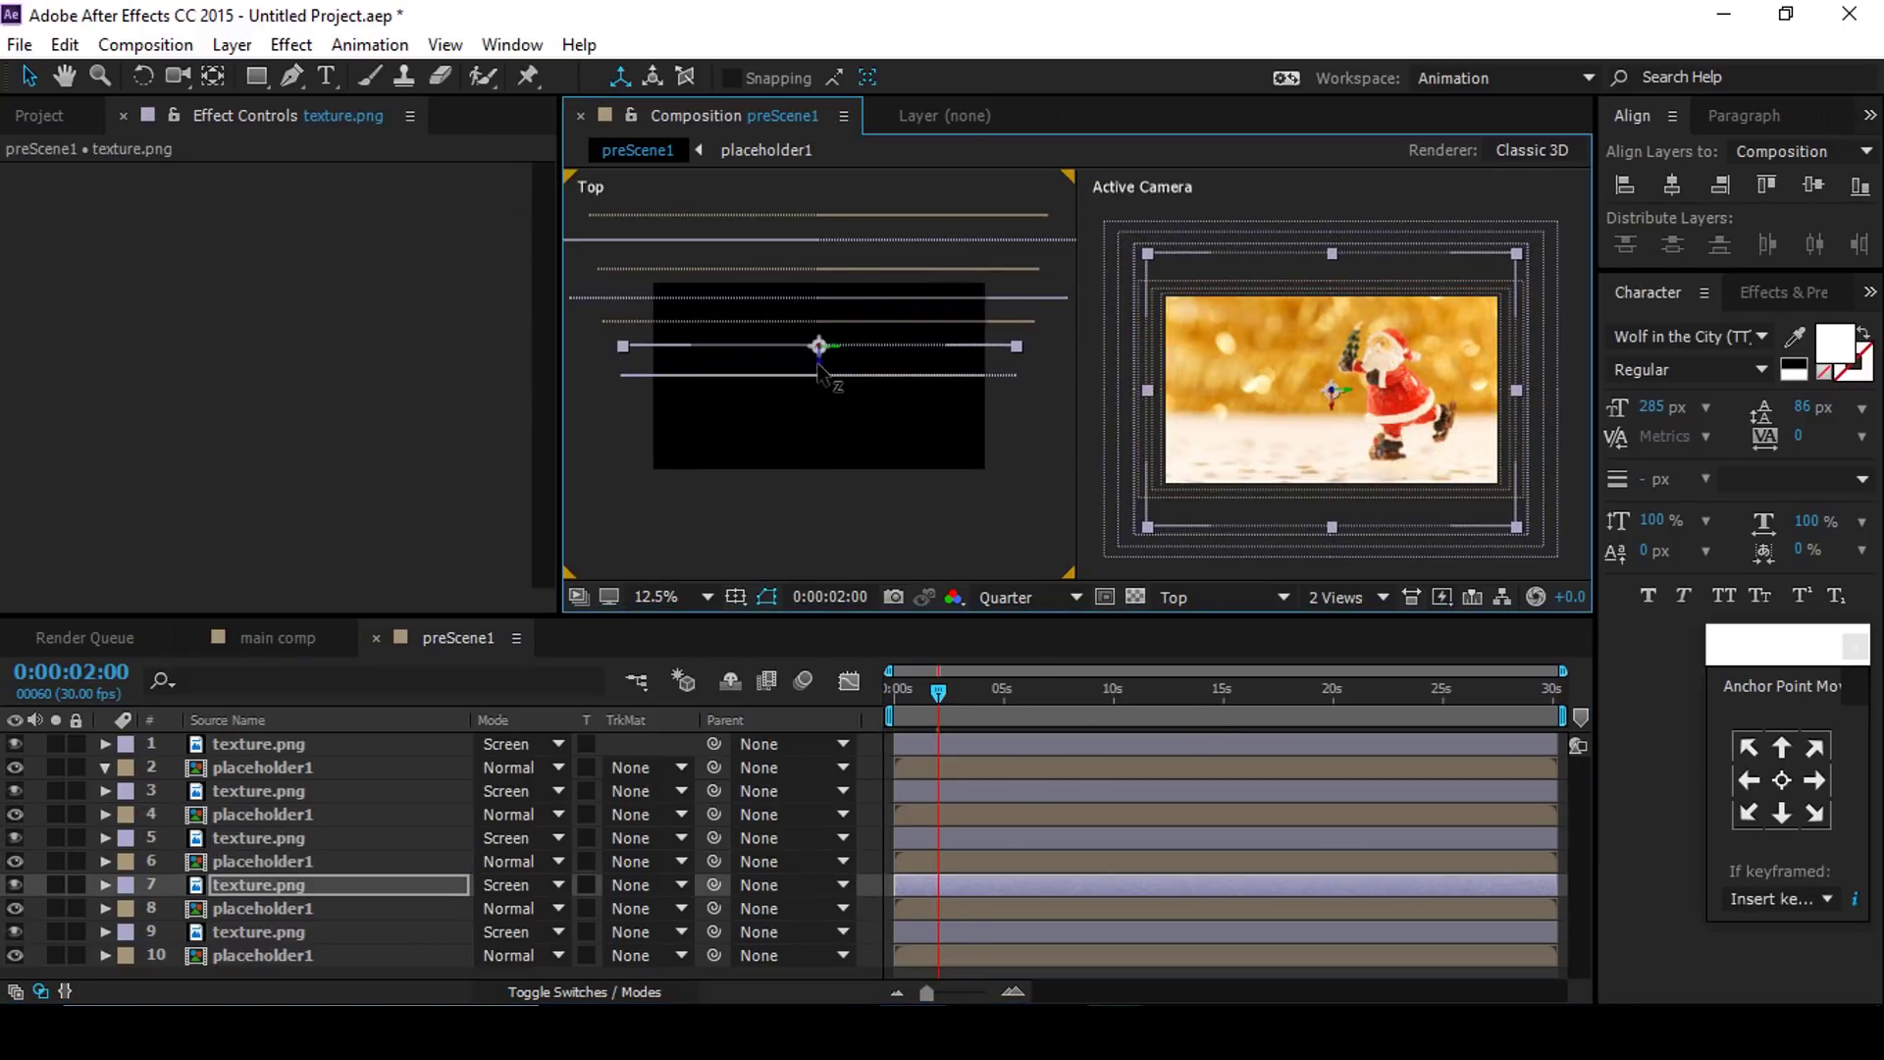
pyautogui.hotkey('ctrl', 'Down')
pyautogui.click(1534, 534)
# Step: Bring the bottommost texture.png and placeholder1 pair forward in Z space, nearest the camera, with the texture in front of its placeholder
pyautogui.click(270, 932)
pyautogui.click(293, 947)
pyautogui.click(828, 407)
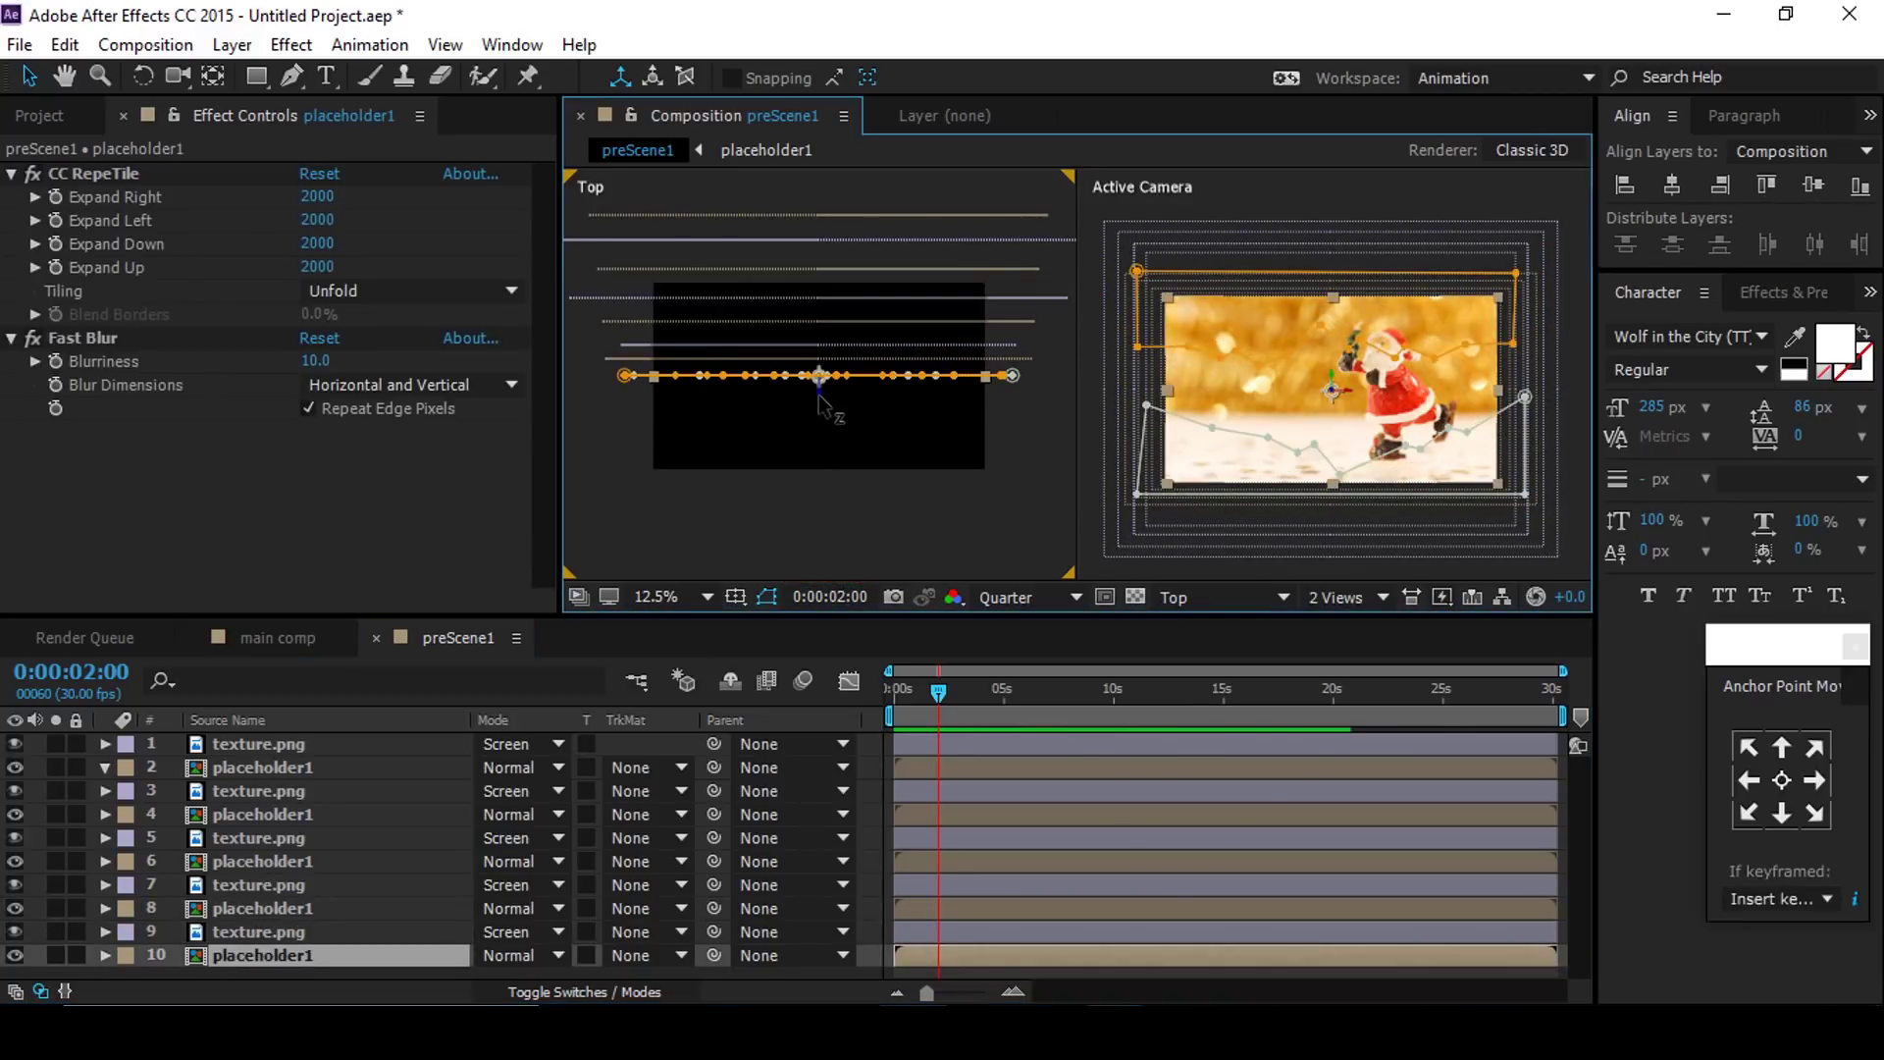
pyautogui.hotkey('ctrl', 'Up')
pyautogui.moveTo(819, 379); pyautogui.dragTo(820, 419)
pyautogui.hotkey('ctrl', 'shift', 'Down')
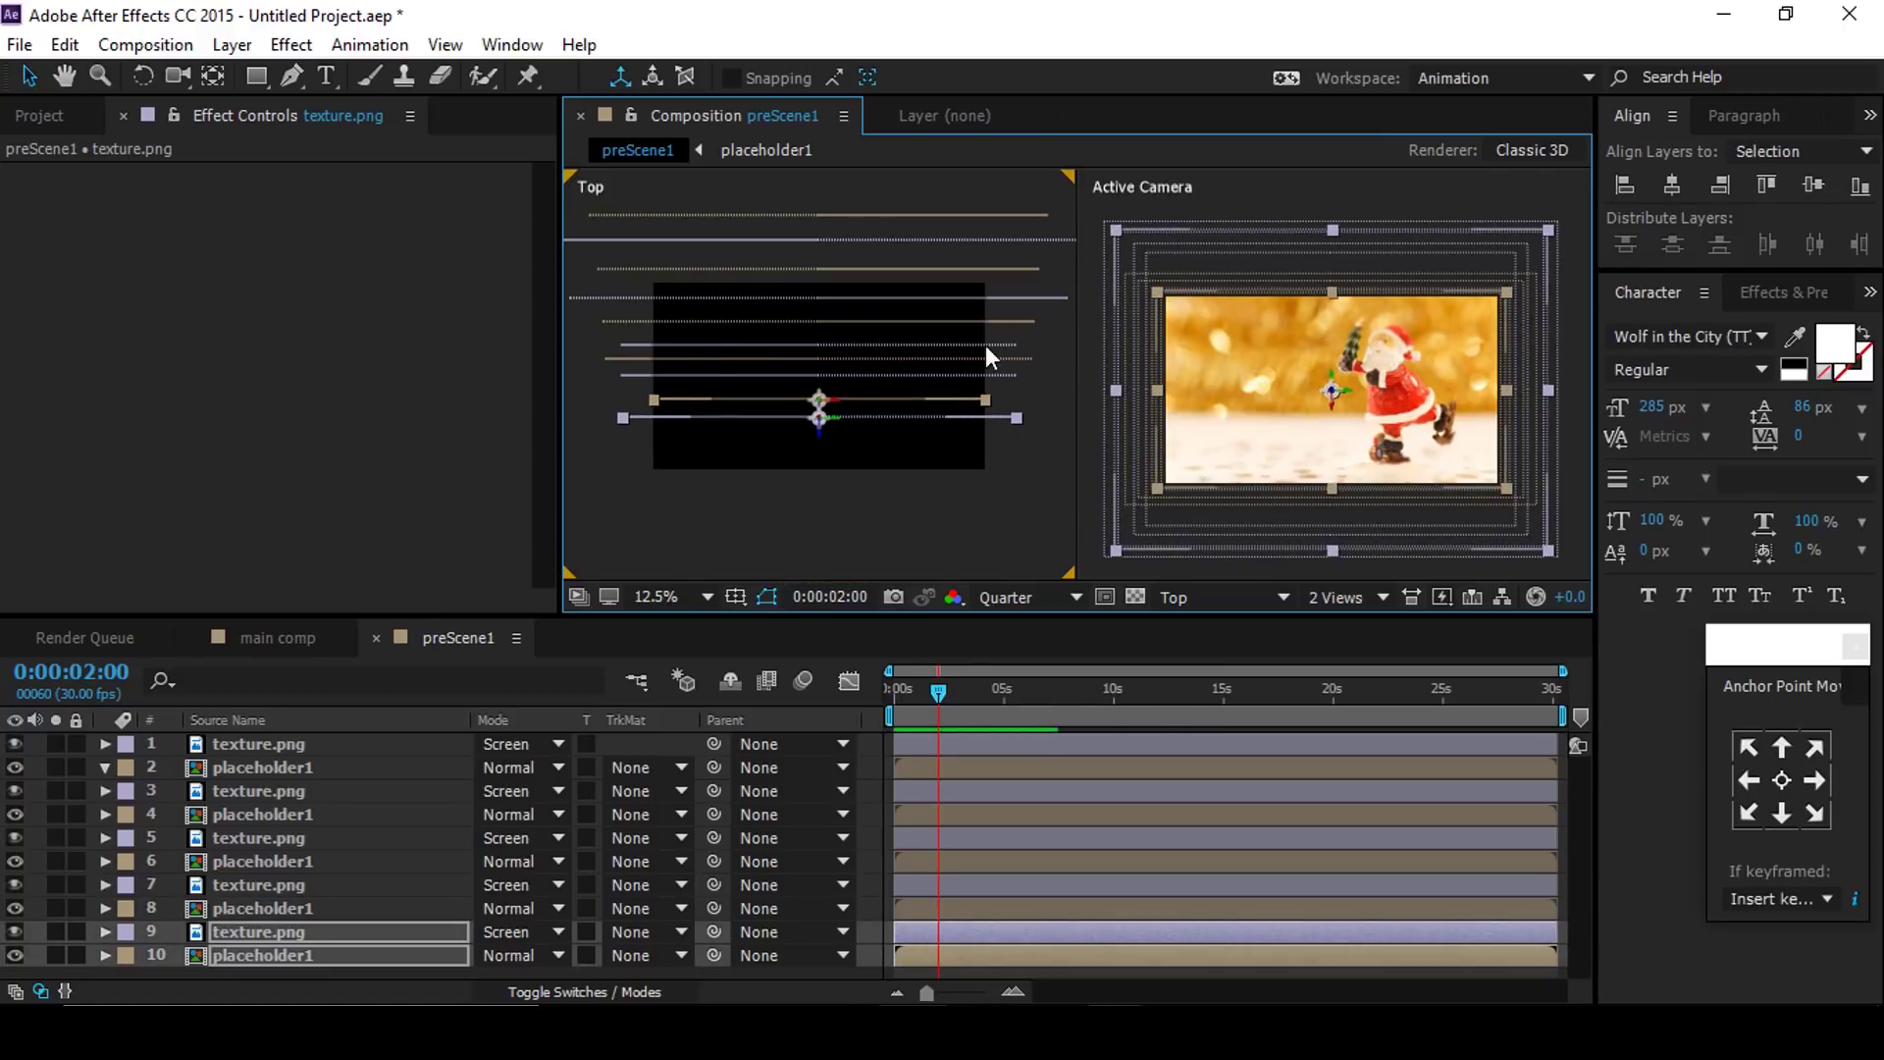
# Step: Fine-tune the depth spacing of the middle texture.png layer in the Top view and return the composition to 1 View
pyautogui.click(824, 344)
pyautogui.moveTo(1008, 392); pyautogui.dragTo(827, 402)
pyautogui.click(862, 420)
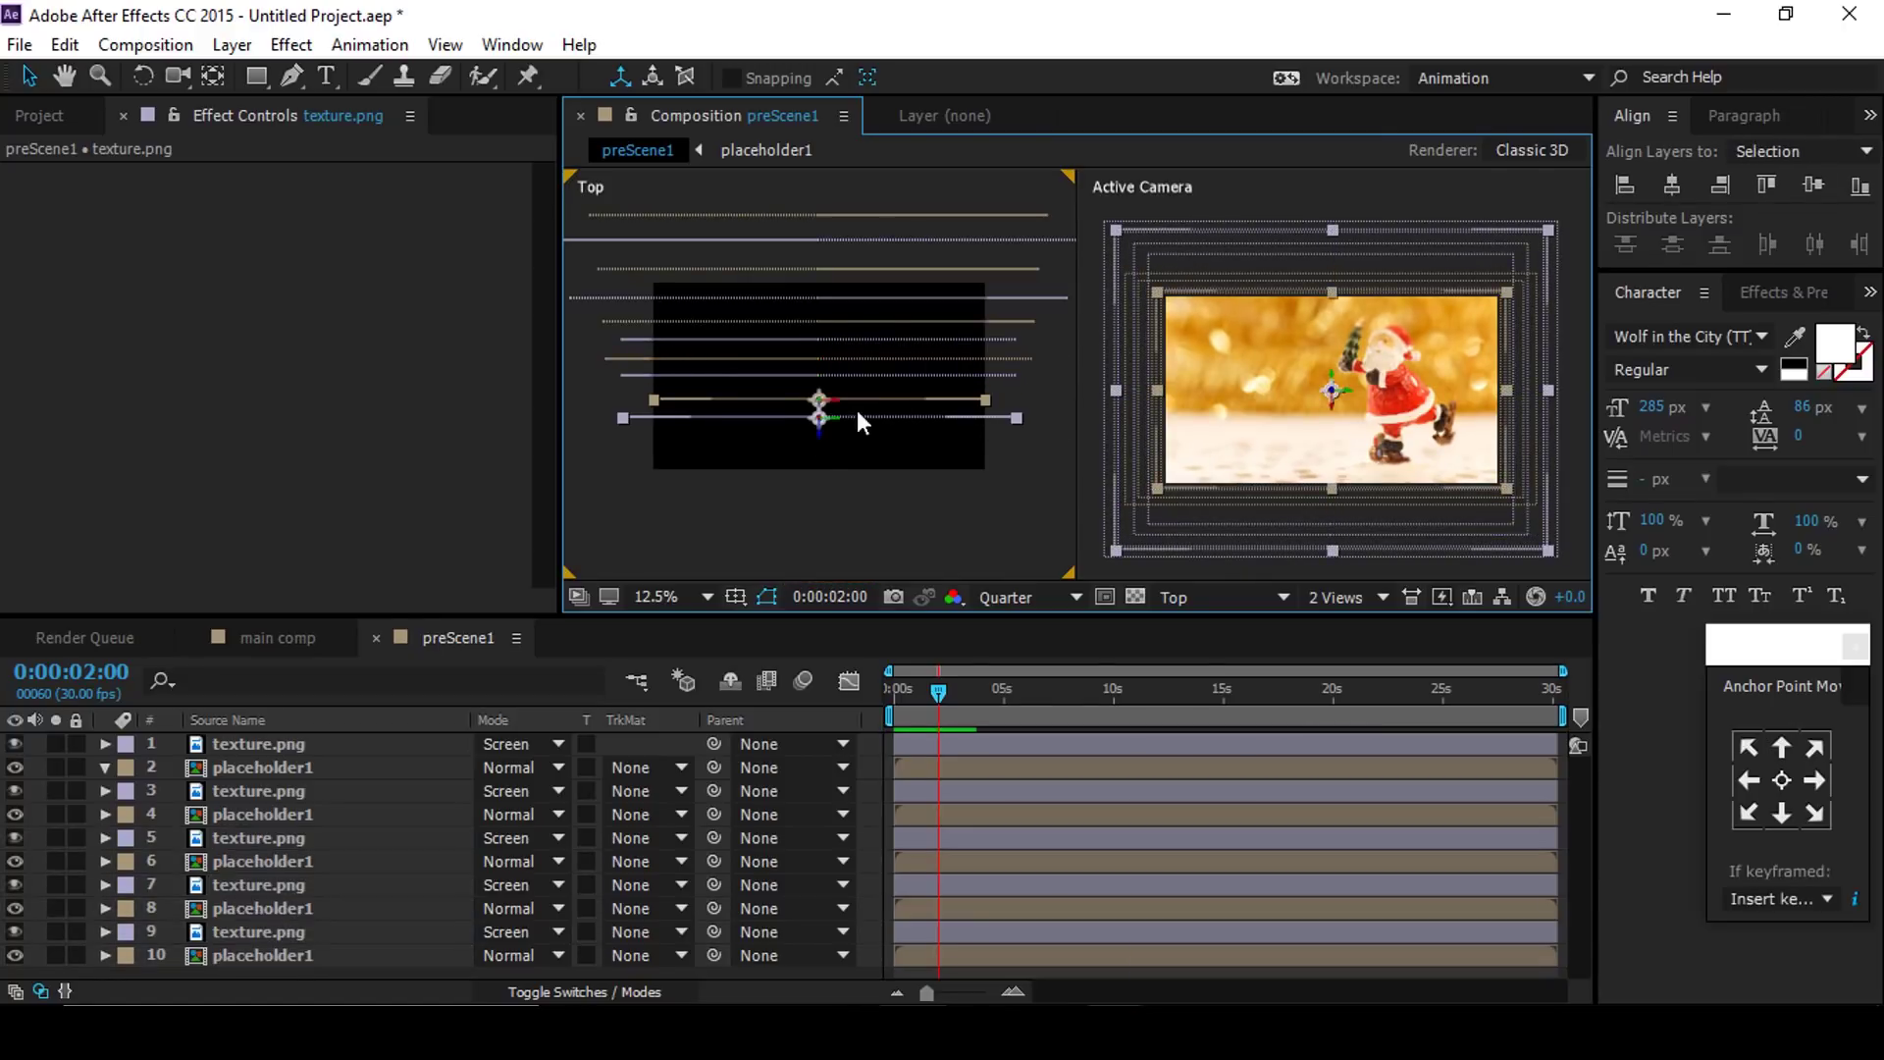
pyautogui.click(799, 239)
pyautogui.moveTo(1020, 342); pyautogui.dragTo(1020, 401)
pyautogui.press('v')
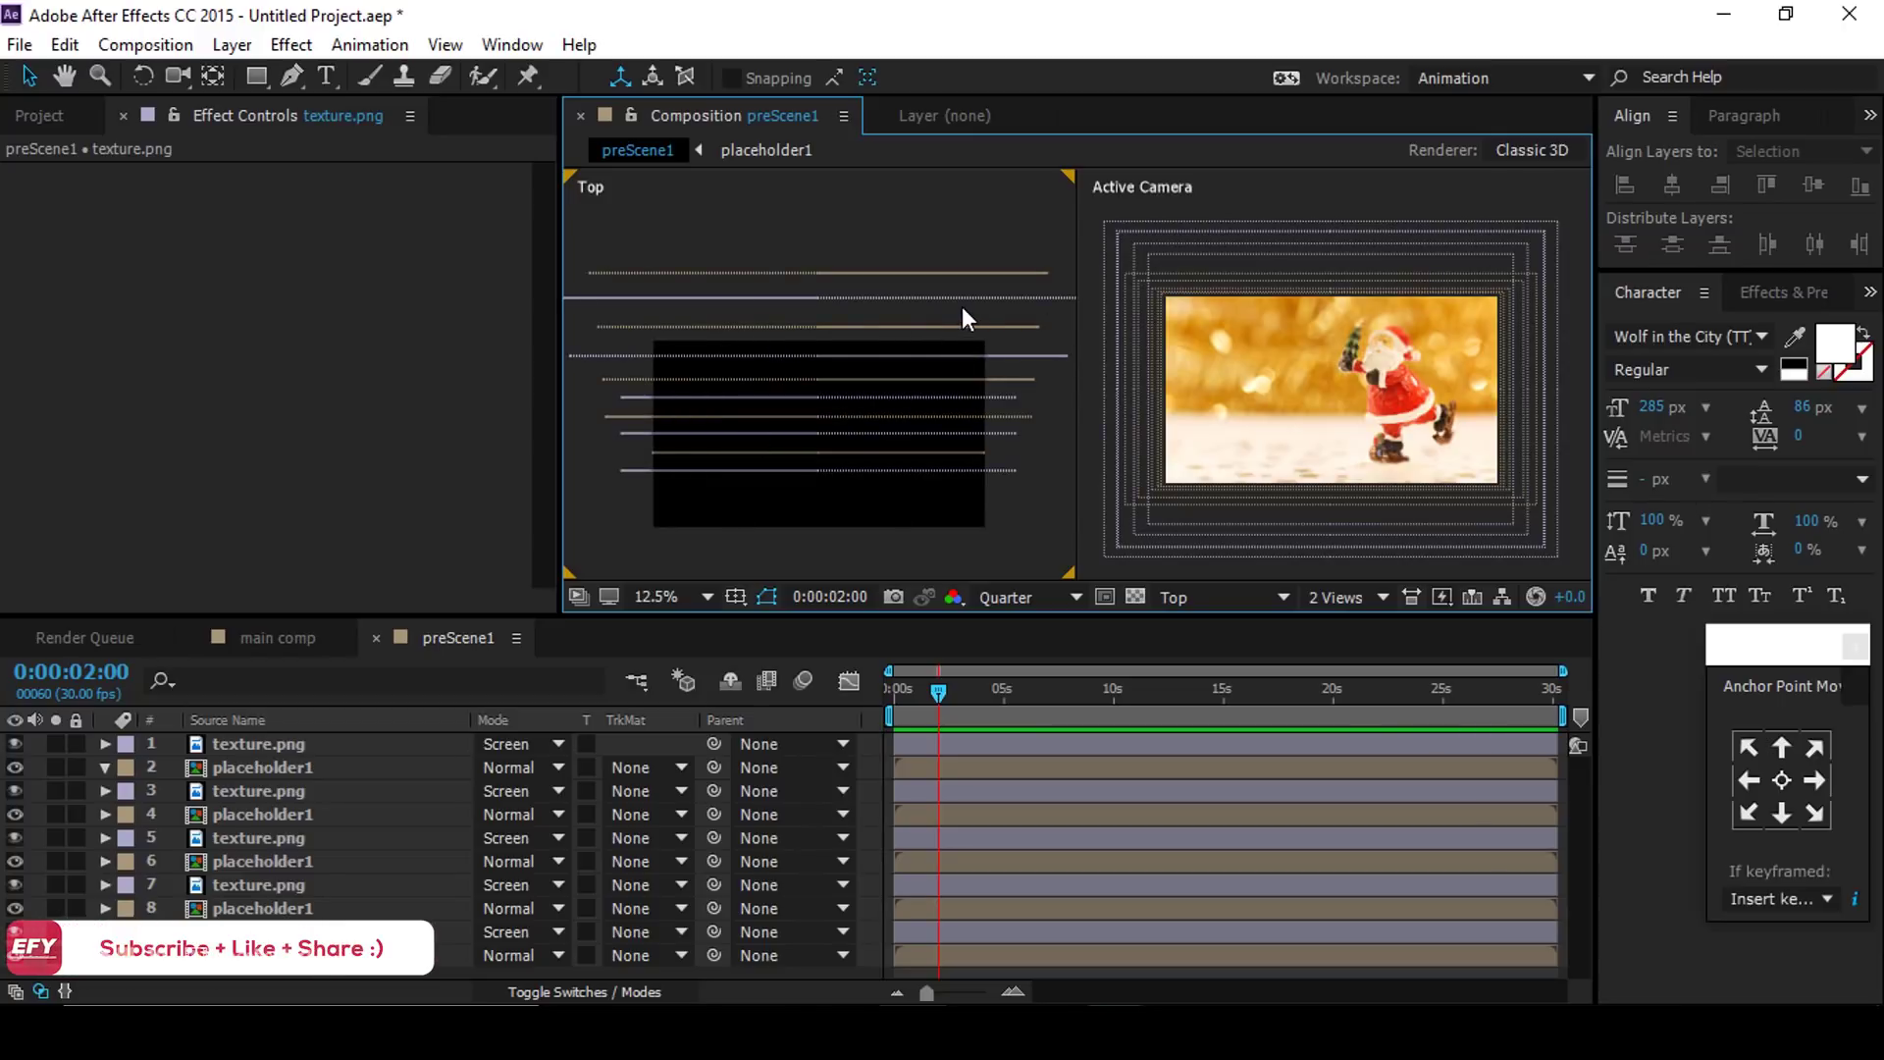
pyautogui.click(1348, 597)
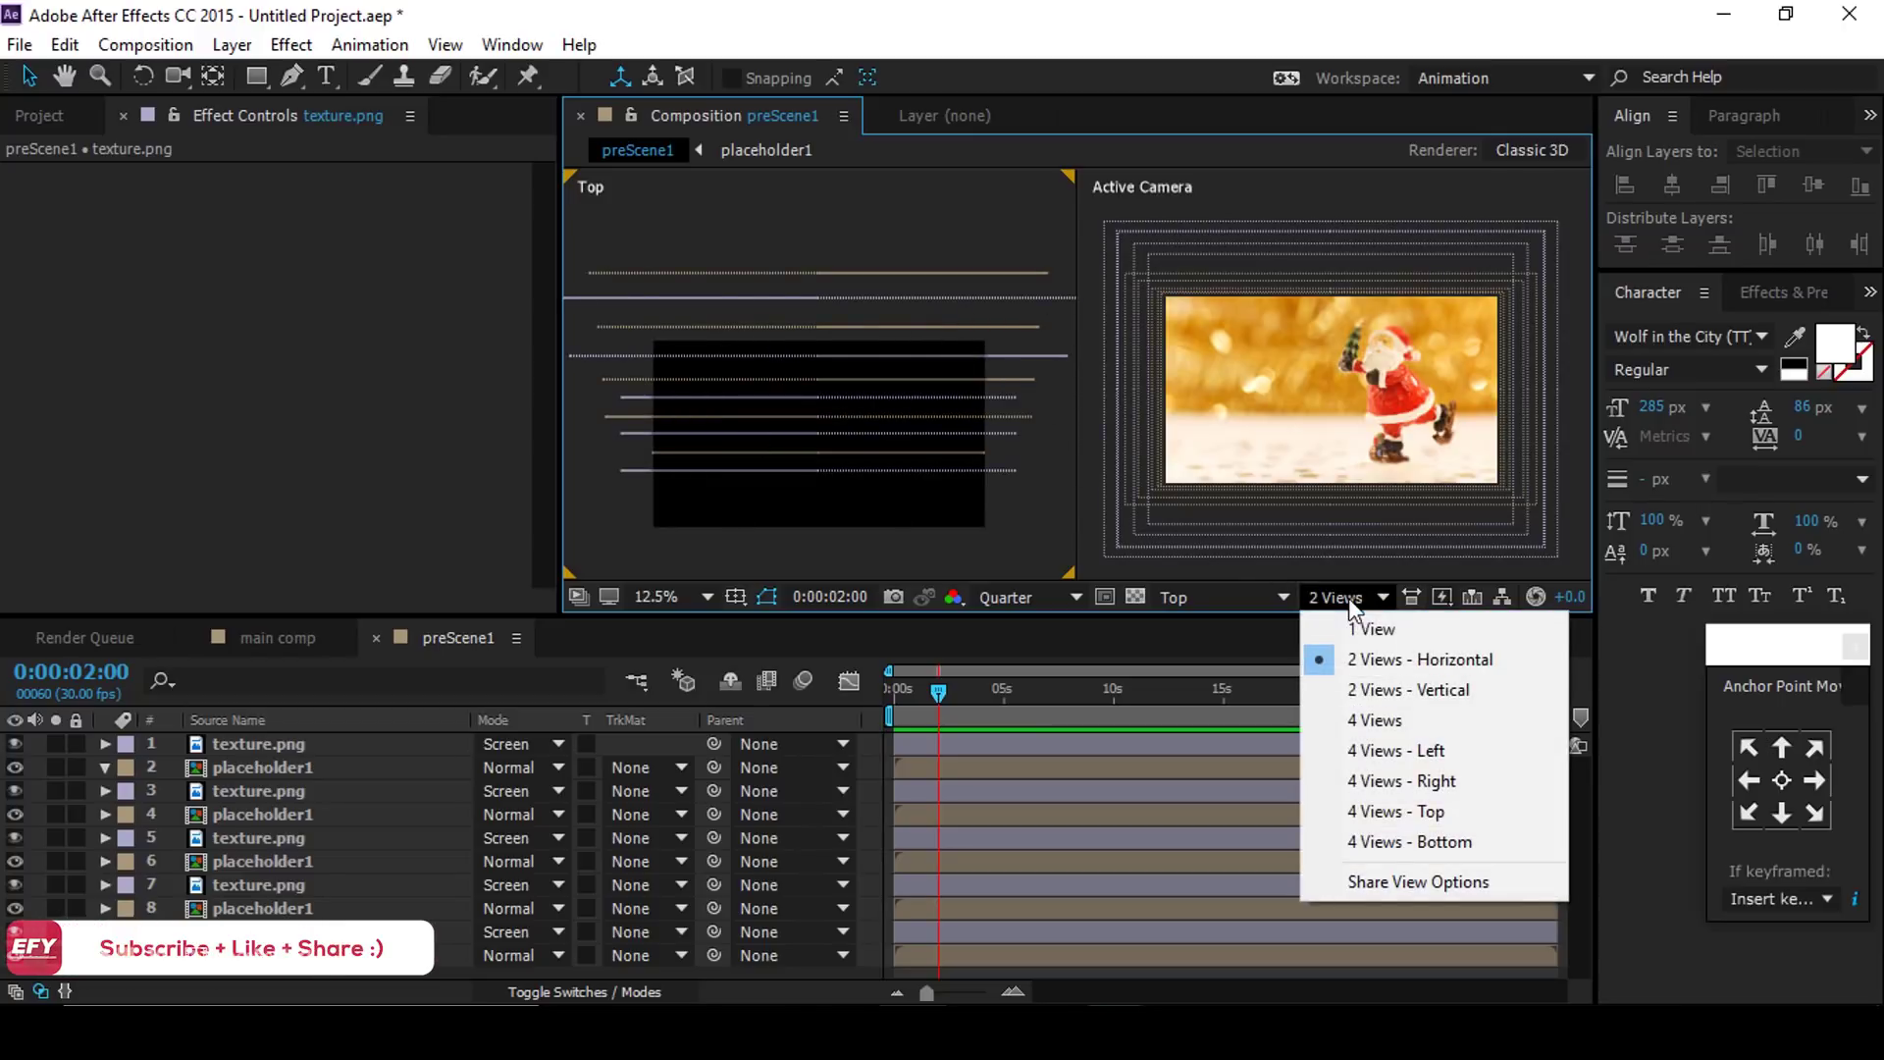
pyautogui.click(1369, 628)
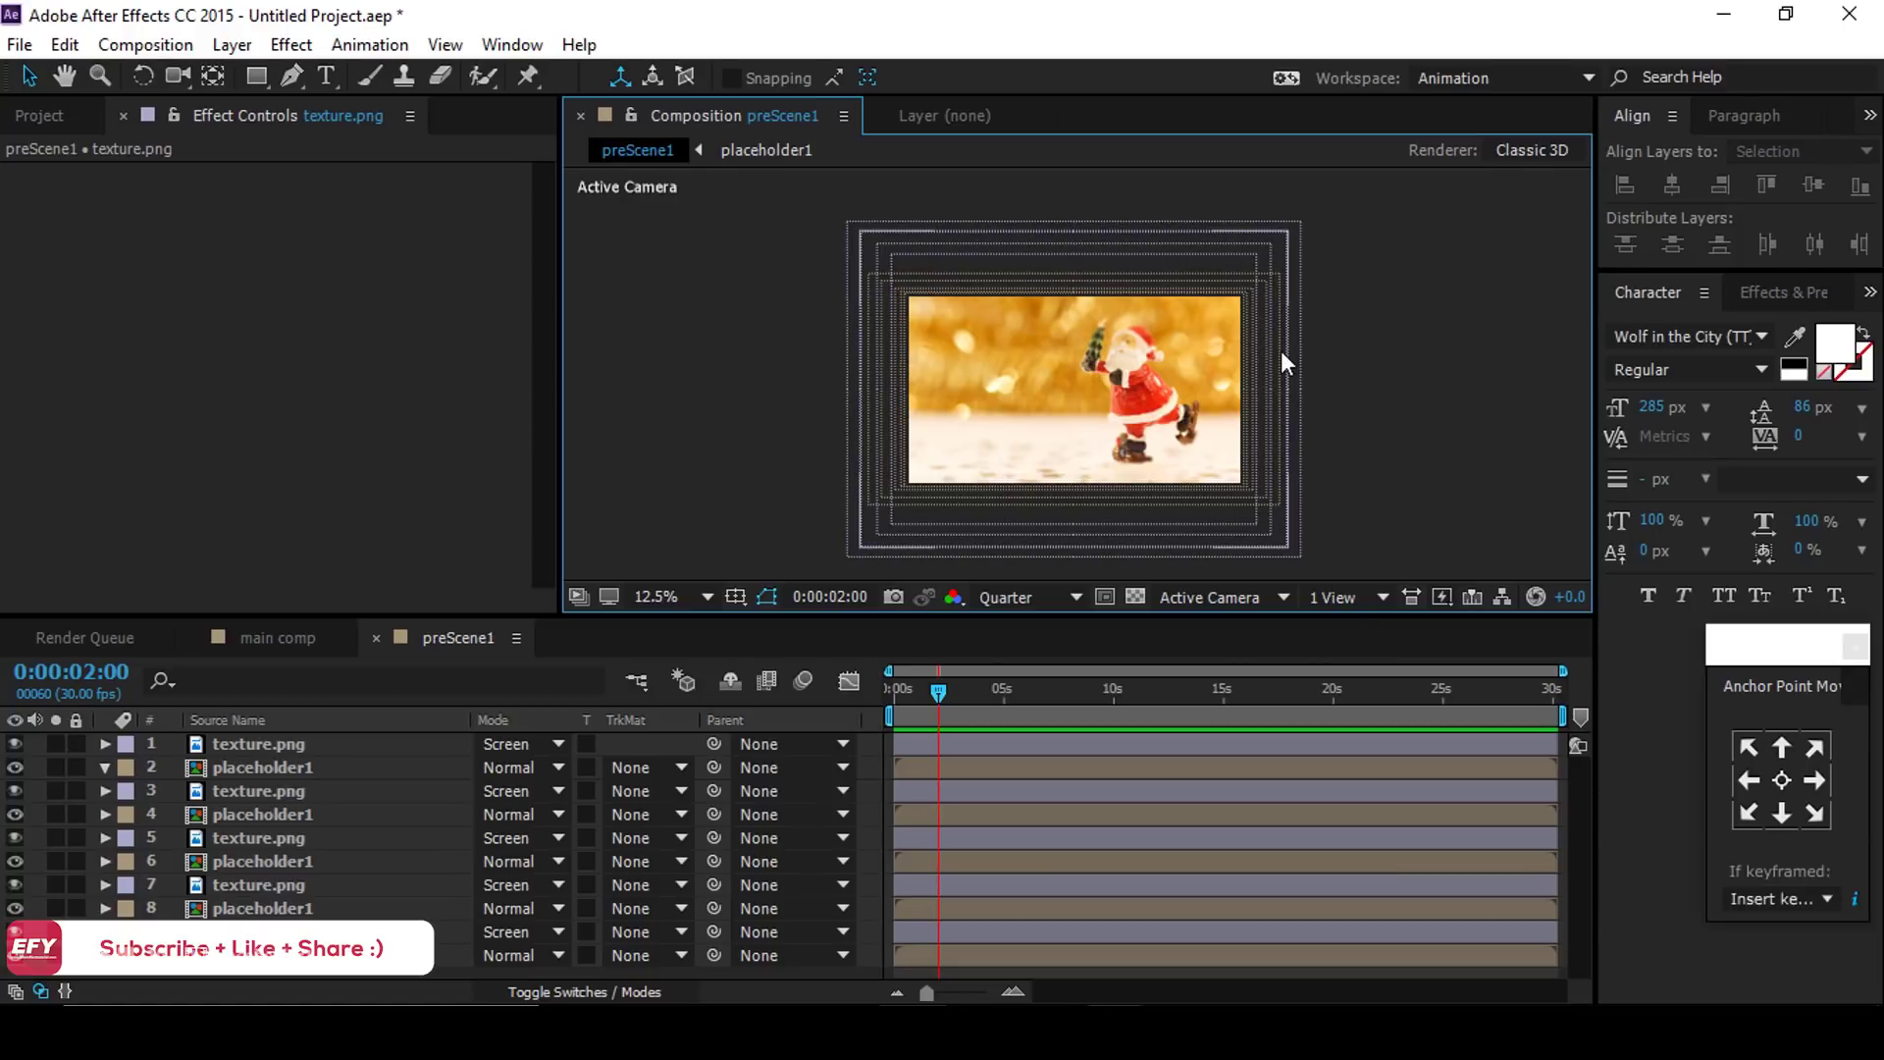
# Step: Add the preScene1 composition to main comp as the topmost layer, above placeholder1
pyautogui.click(263, 638)
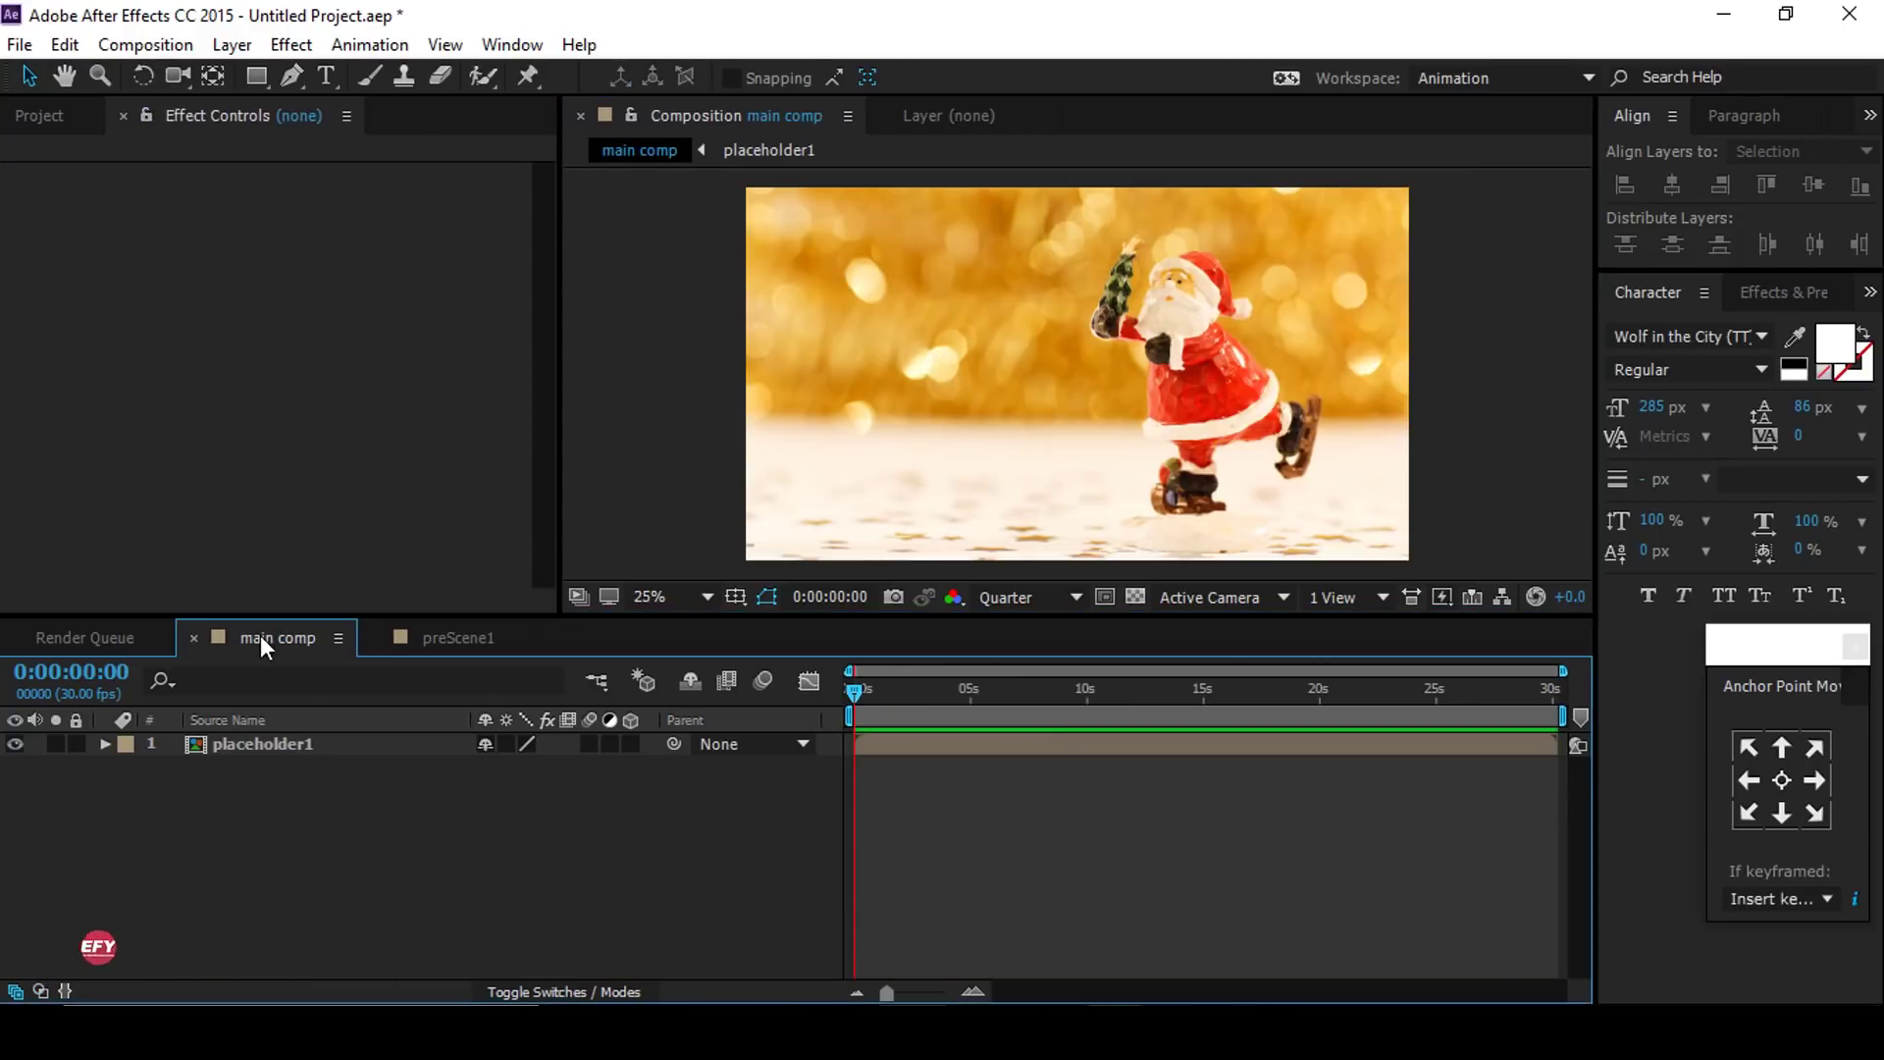
pyautogui.click(58, 119)
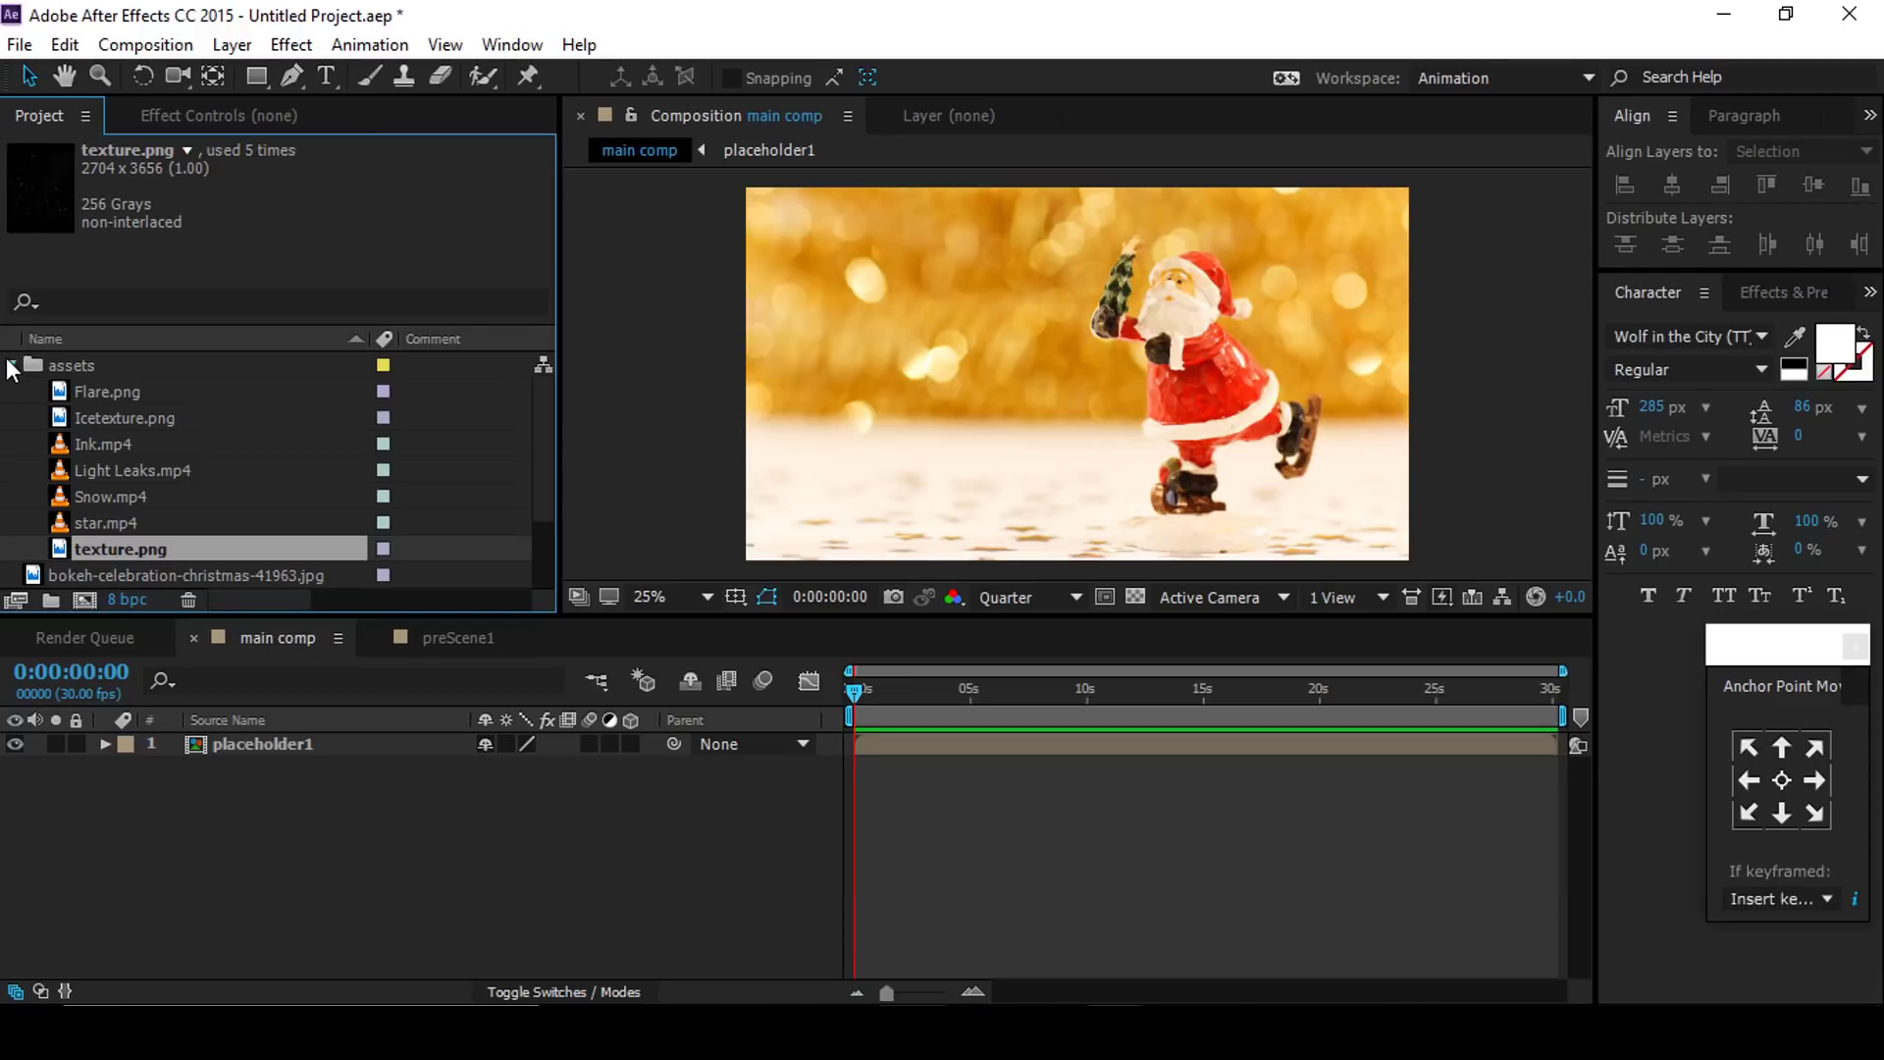
pyautogui.click(12, 365)
pyautogui.click(78, 497)
pyautogui.moveTo(40, 496); pyautogui.dragTo(252, 739)
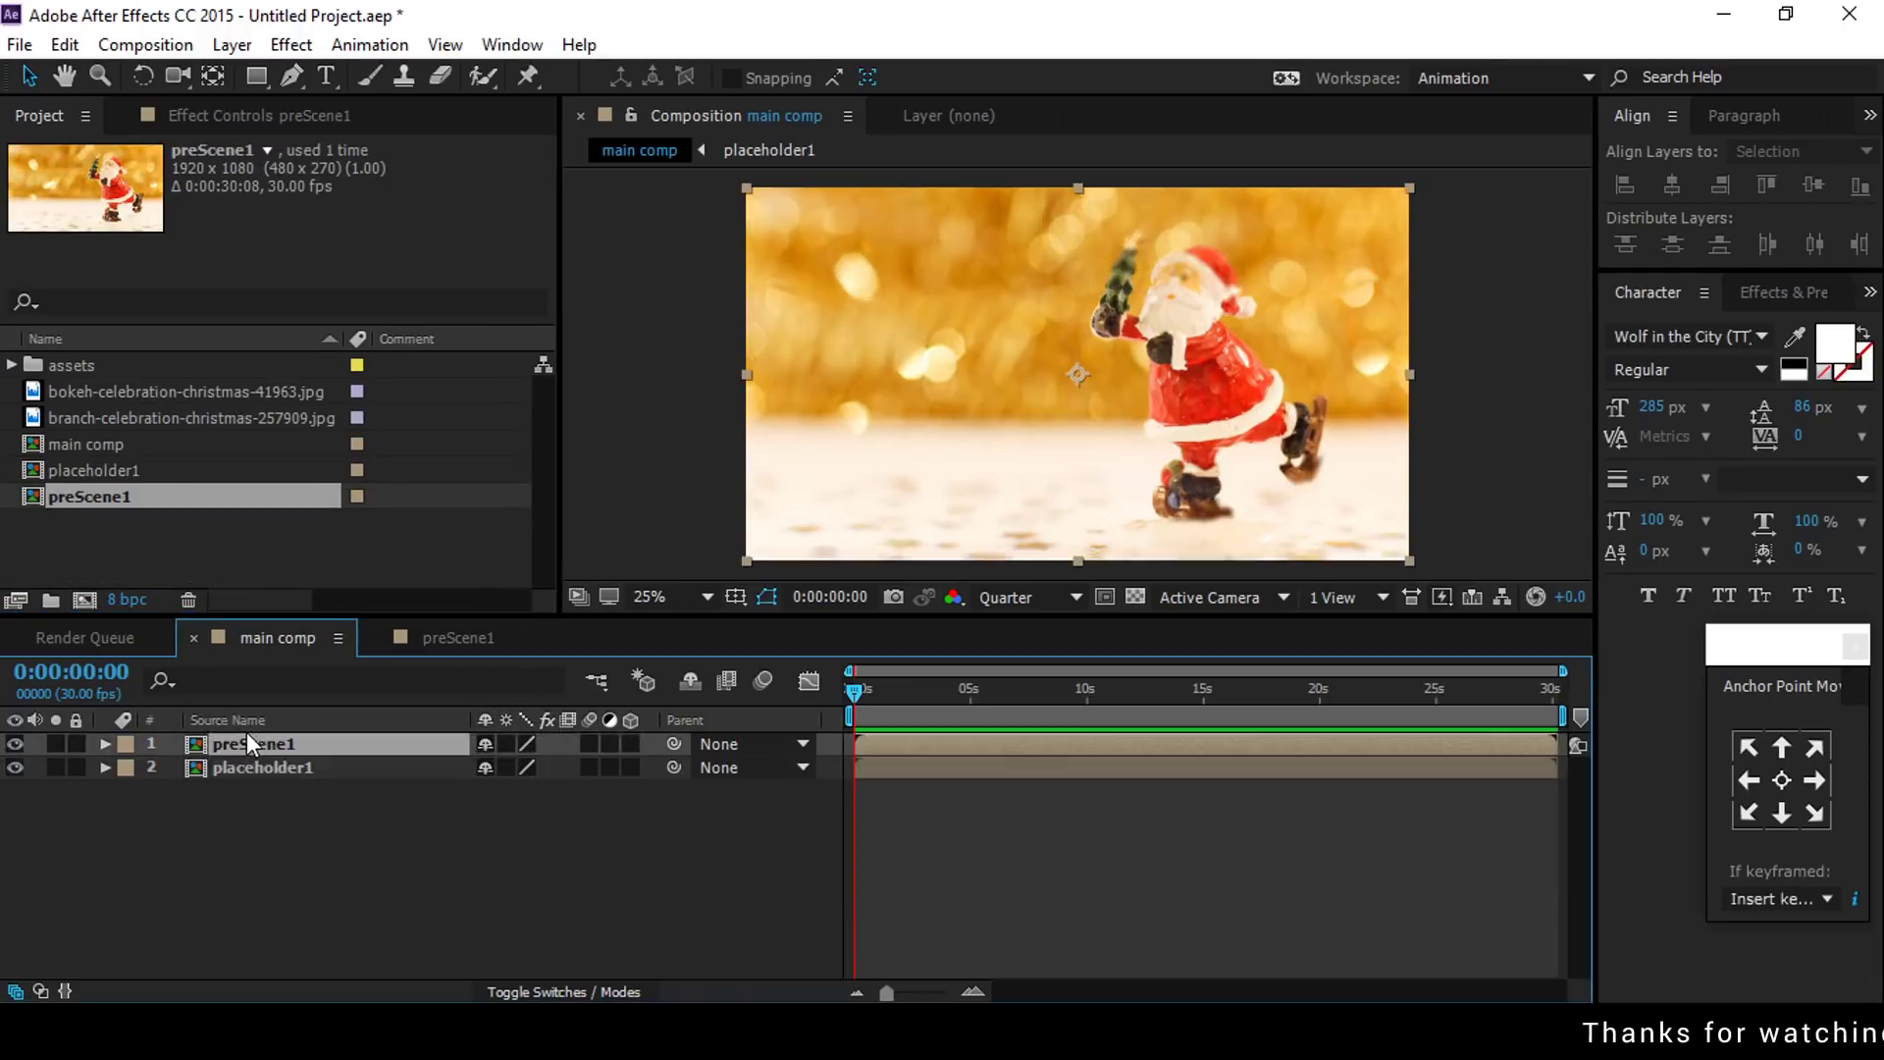
pyautogui.press('F2')
# Step: Create a new composition named ink comp
pyautogui.click(85, 600)
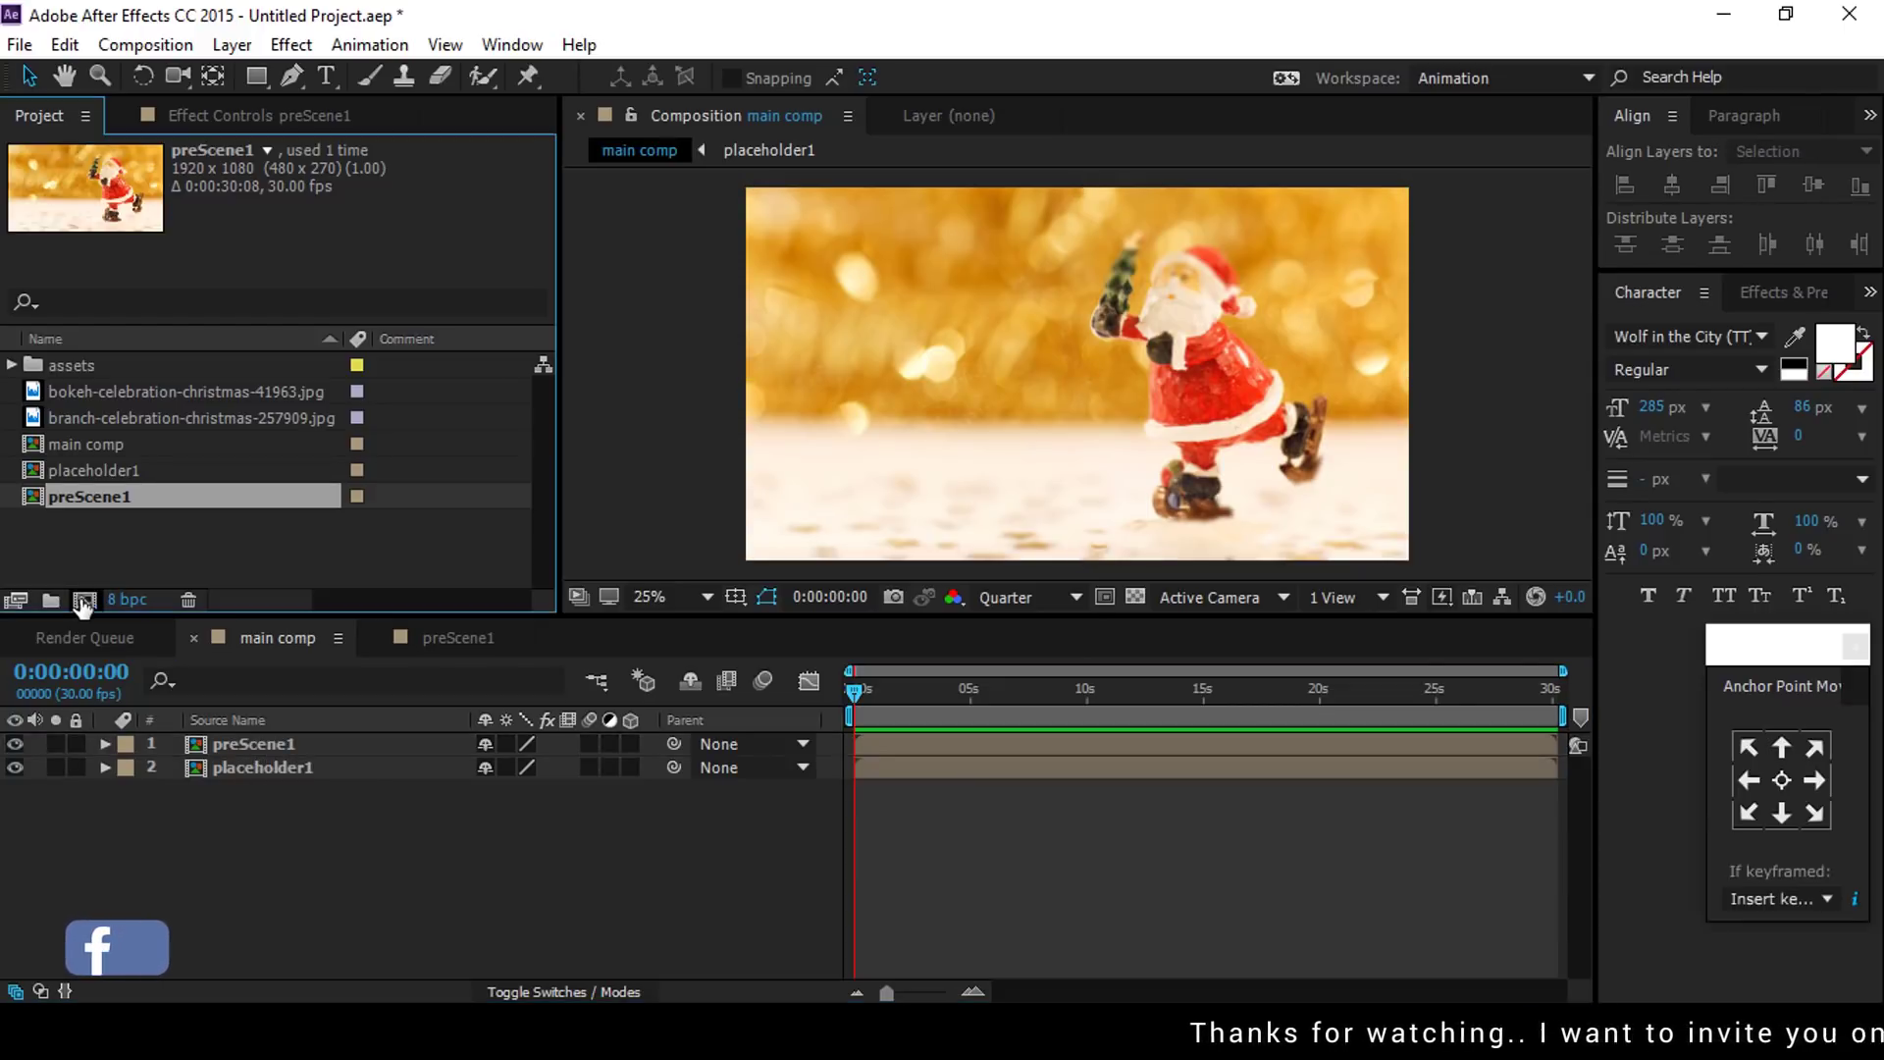
pyautogui.write('ink comp')
pyautogui.press('Return')
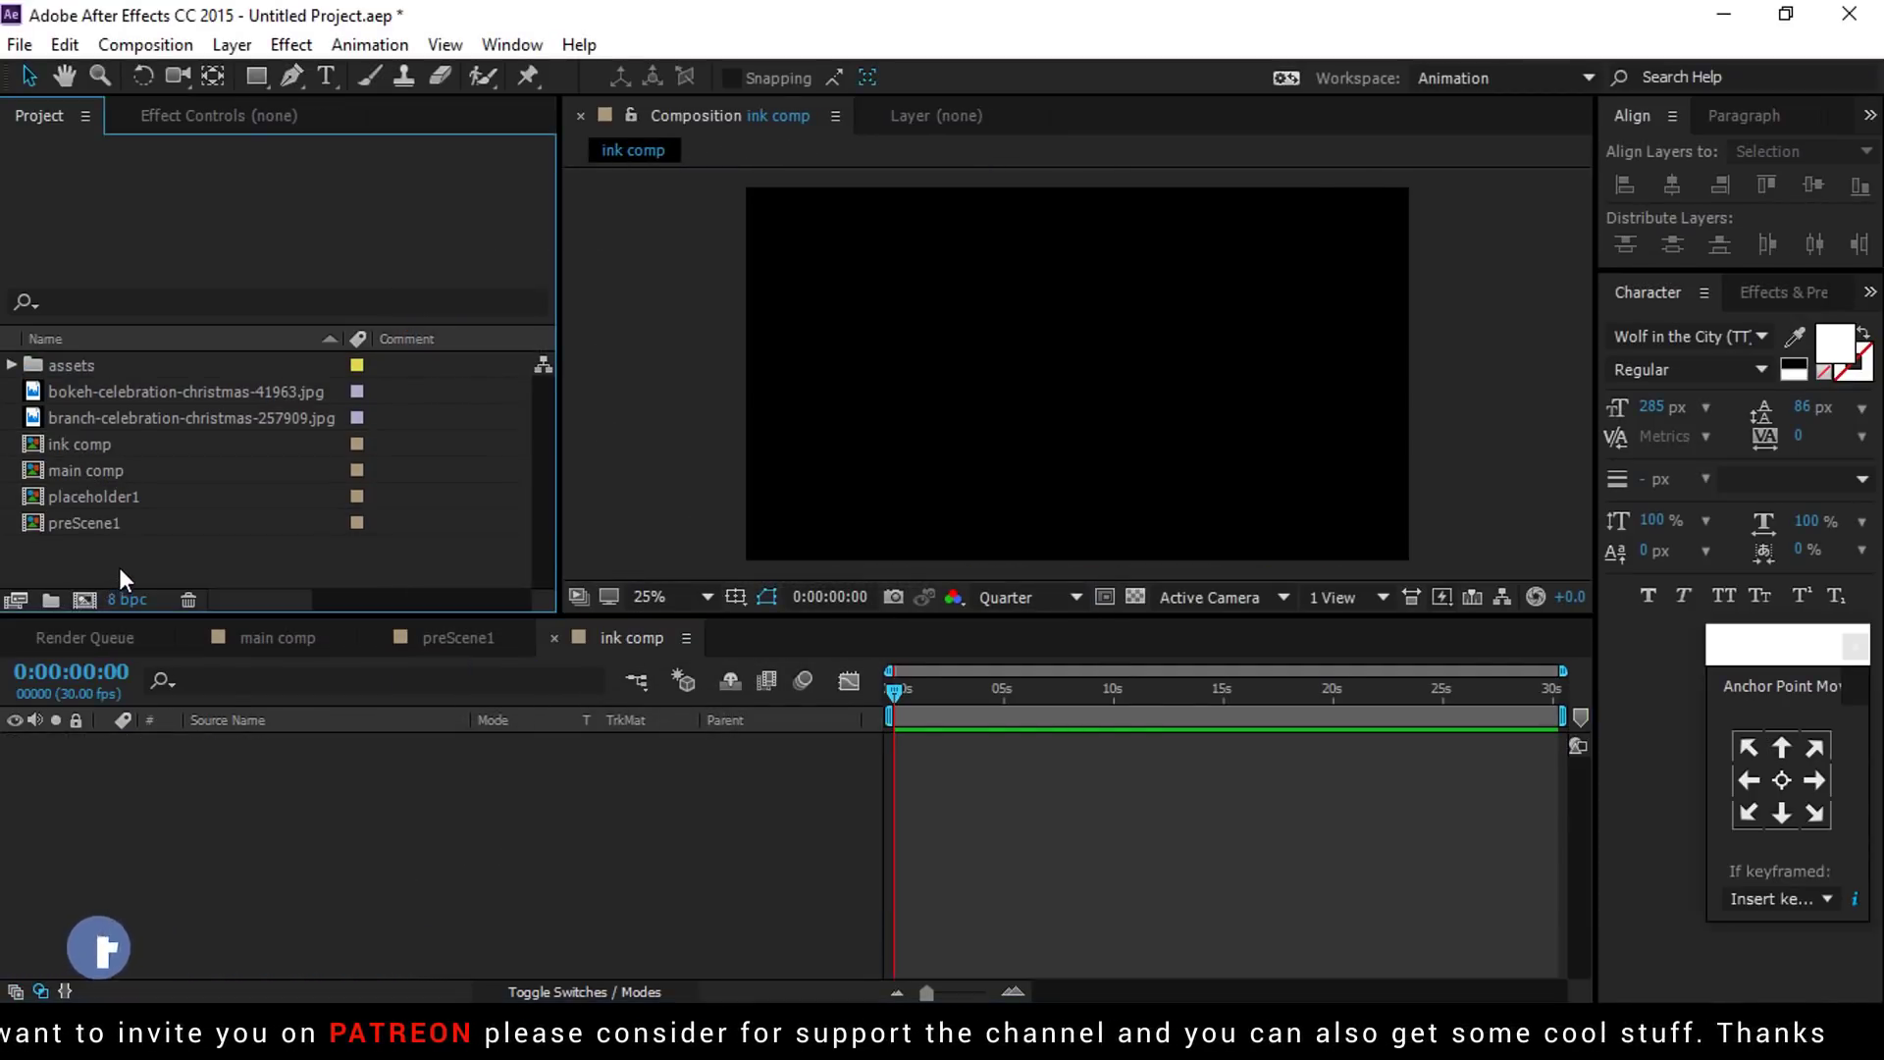
# Step: Add Ink.mp4 and texture.png from the assets folder to ink comp, with the texture beneath the ink footage
pyautogui.click(12, 365)
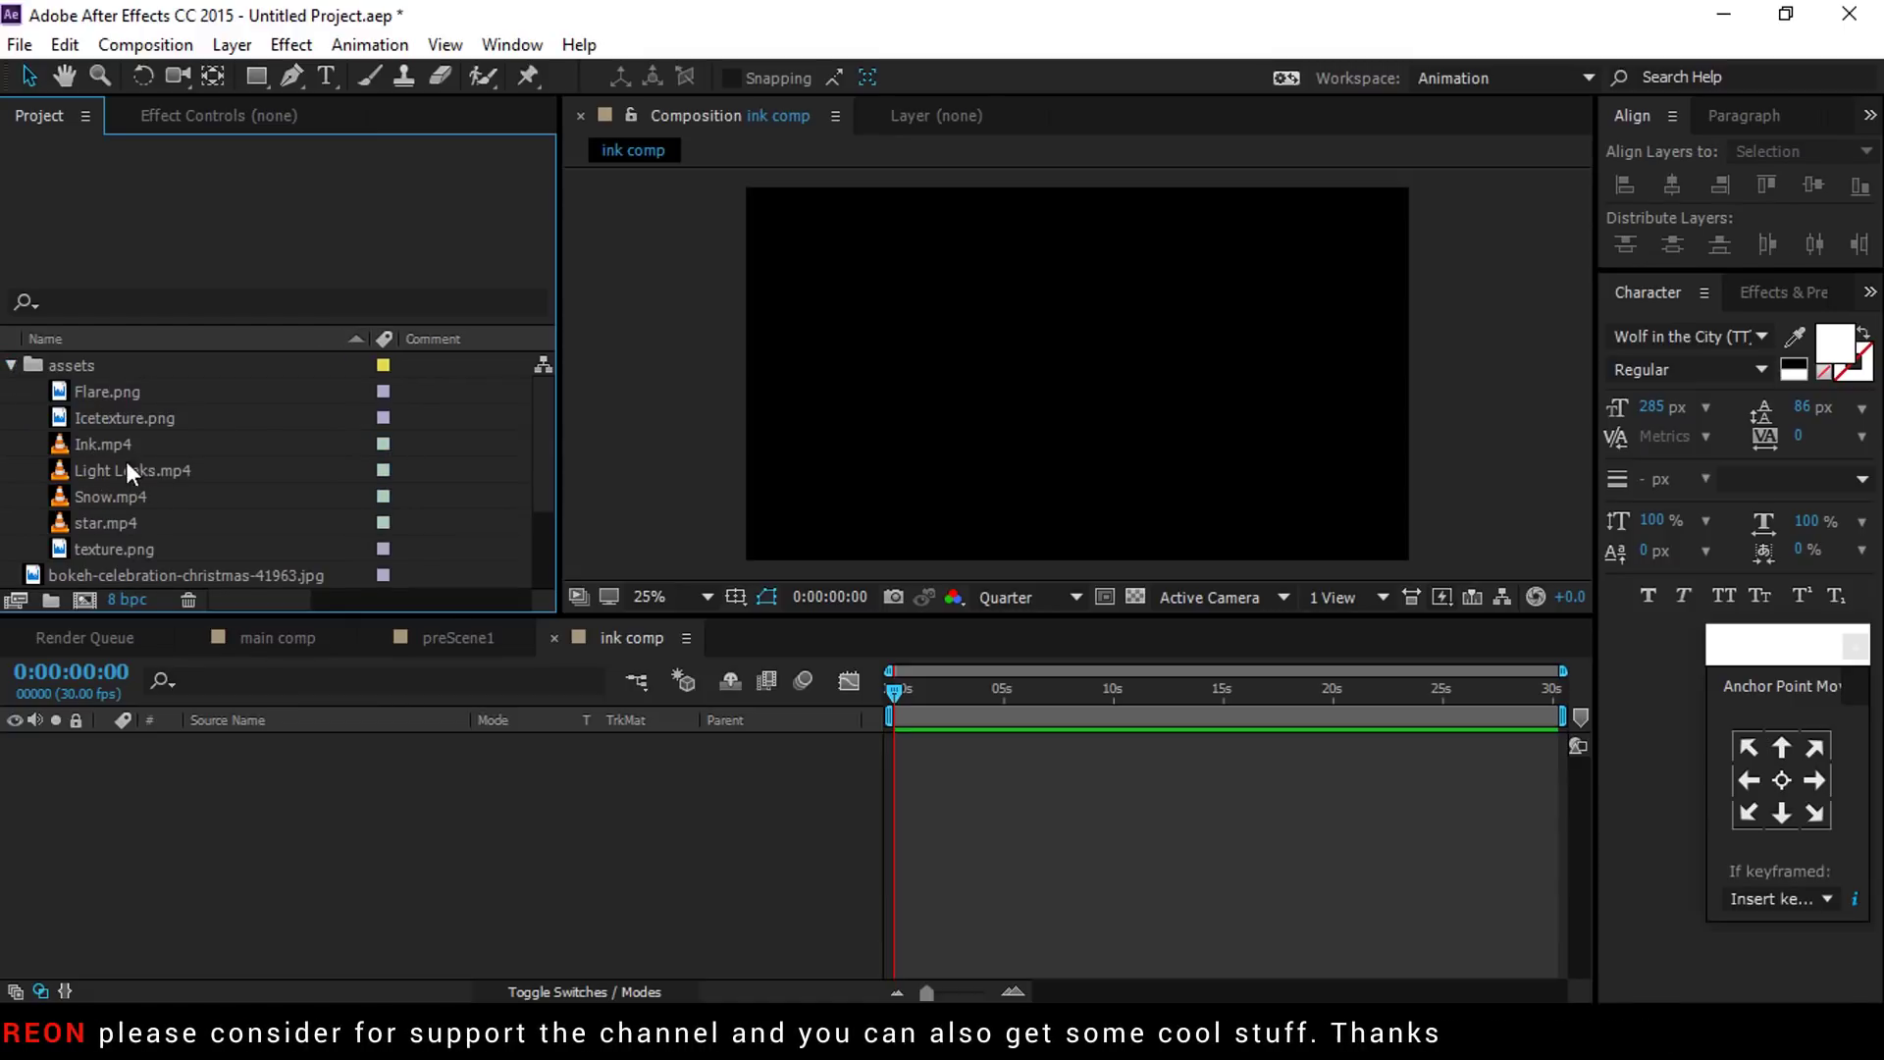
pyautogui.click(76, 443)
pyautogui.moveTo(67, 445); pyautogui.dragTo(271, 803)
pyautogui.click(75, 549)
pyautogui.moveTo(75, 550)
pyautogui.mouseDown()
pyautogui.moveTo(159, 551)
pyautogui.moveTo(279, 821)
pyautogui.moveTo(267, 802)
pyautogui.mouseUp()
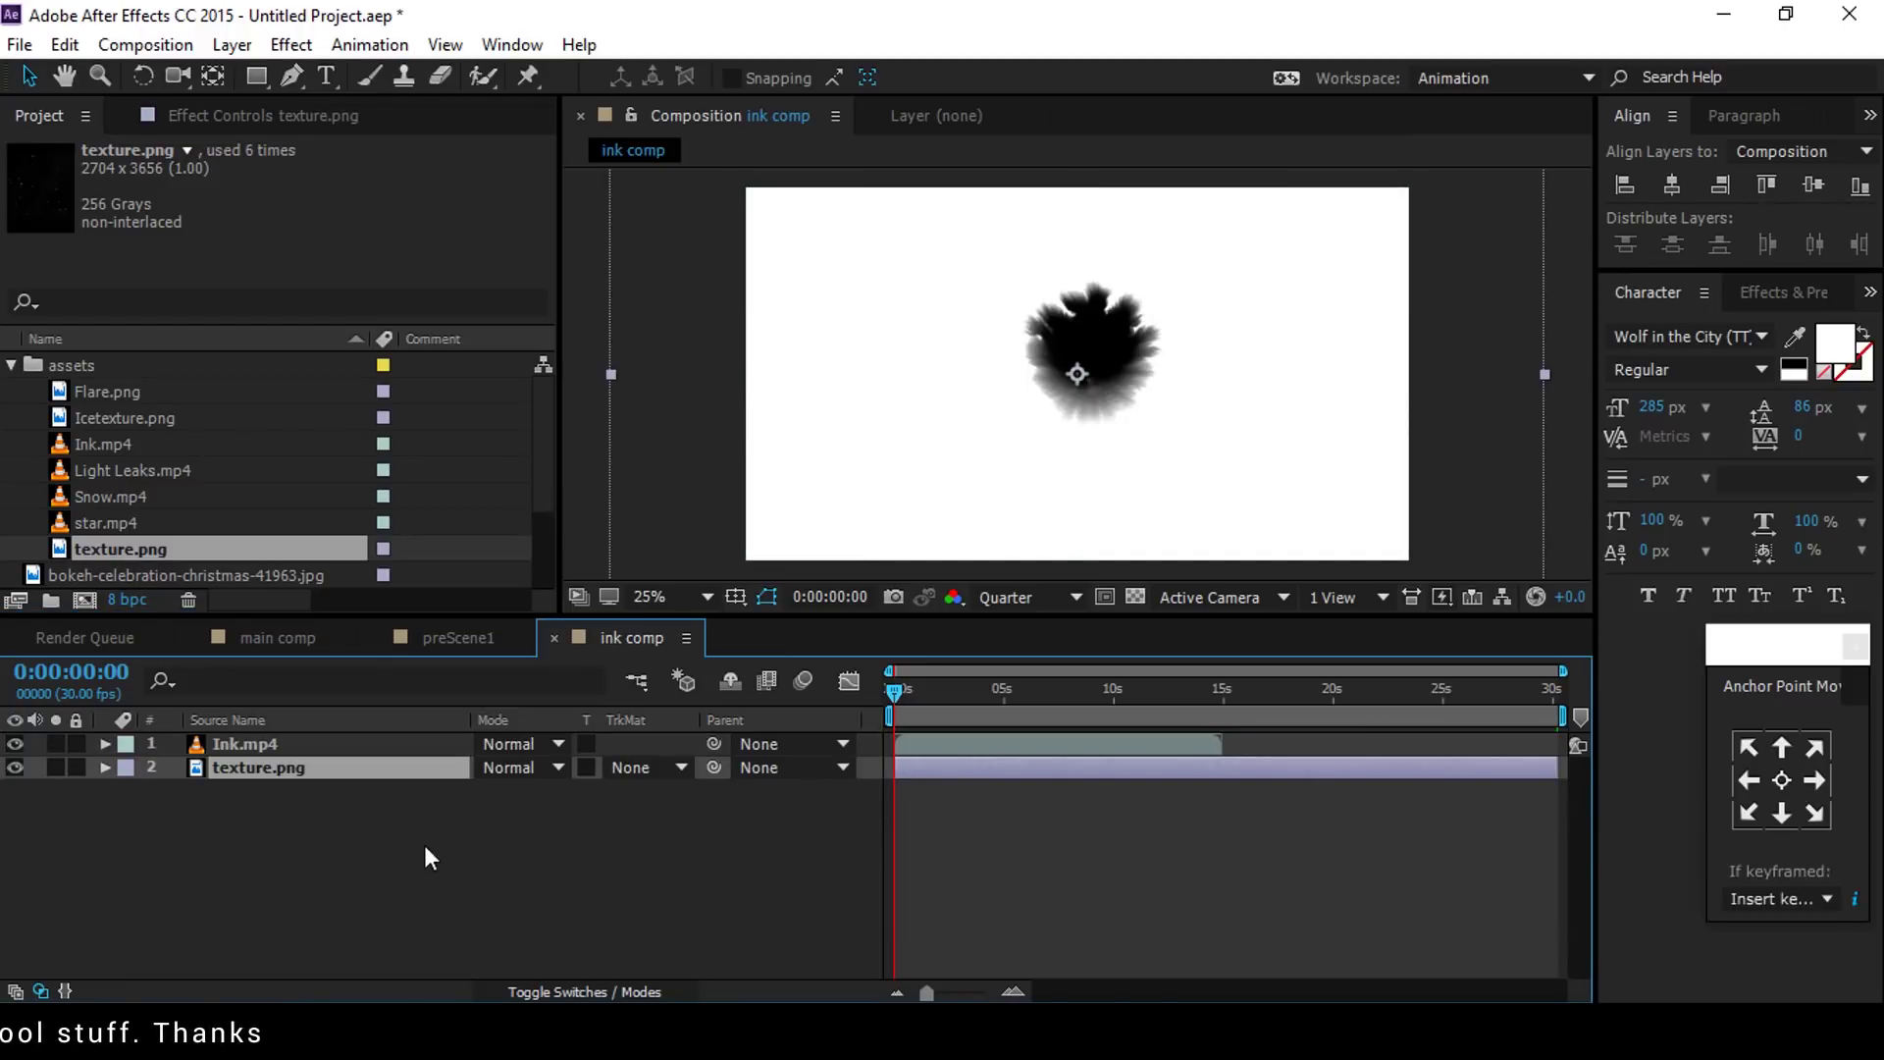
# Step: Set the texture.png layer's track matte to Luma, using Ink.mp4 as the matte
pyautogui.click(539, 814)
pyautogui.click(273, 775)
pyautogui.click(670, 769)
pyautogui.click(745, 897)
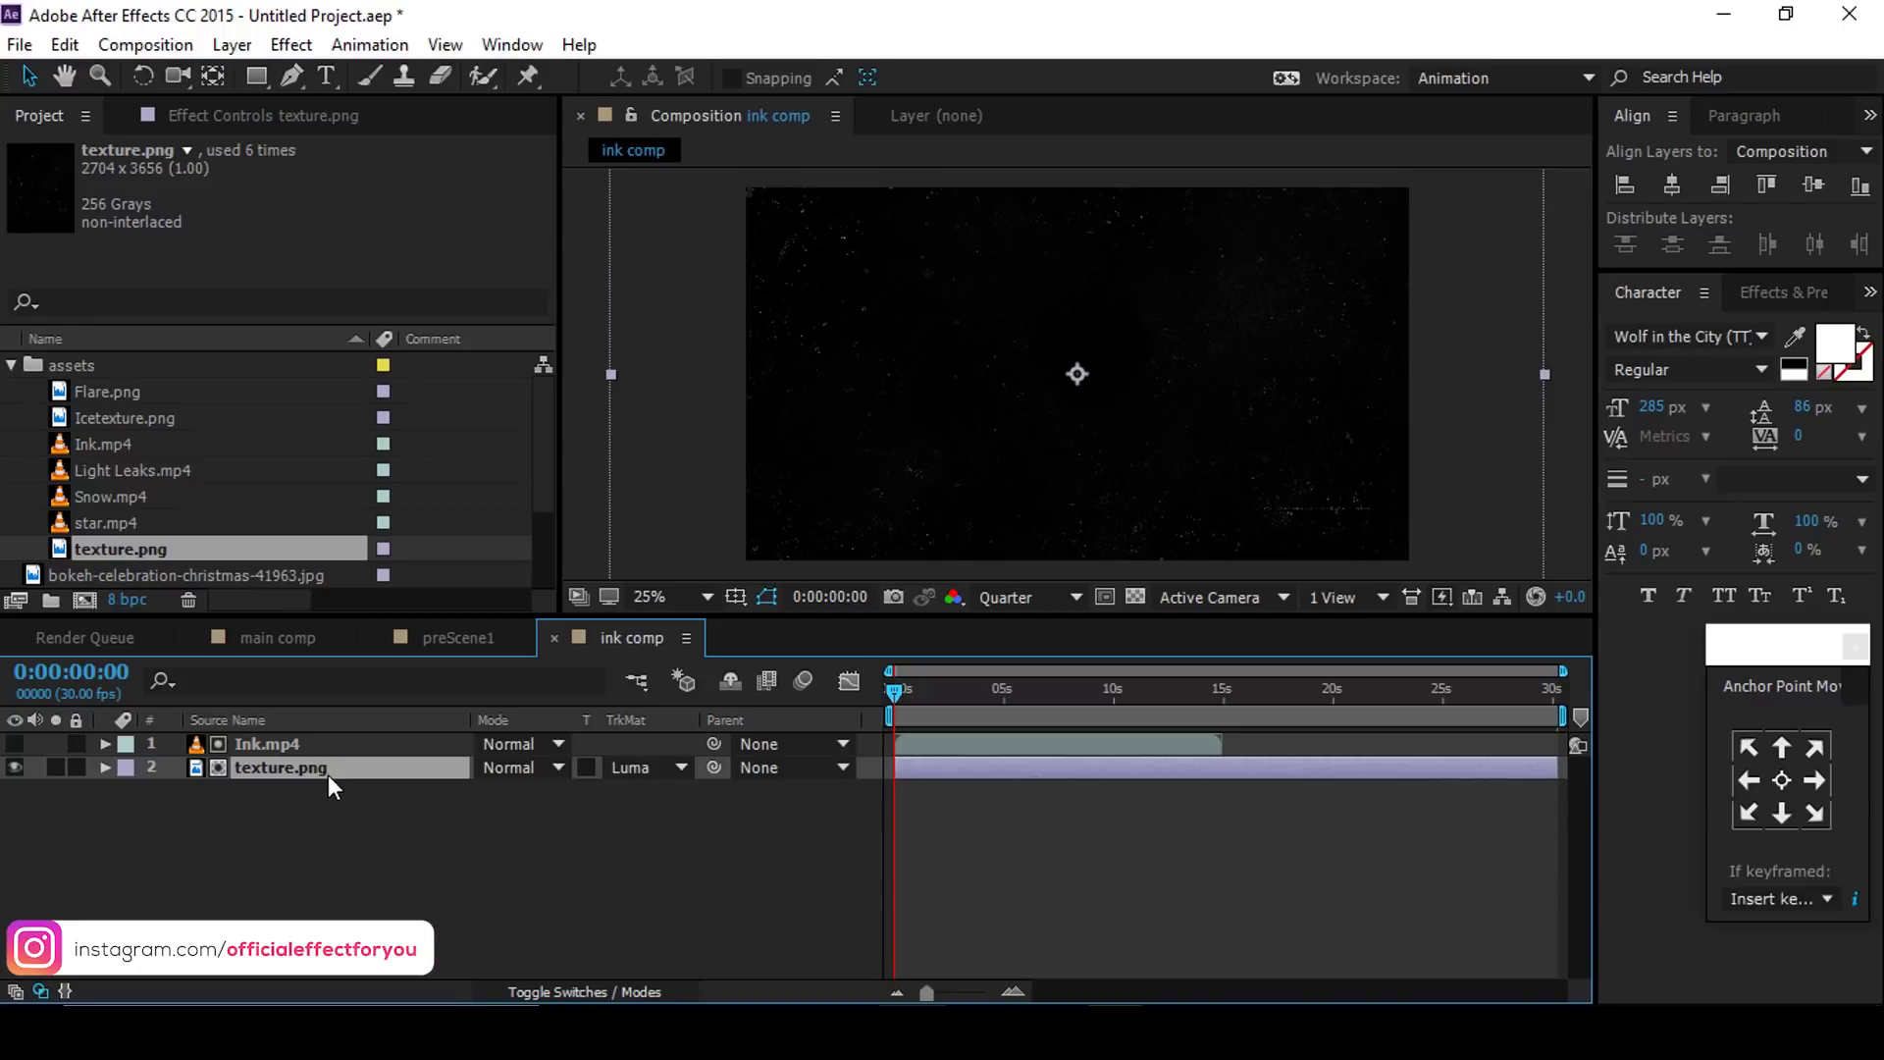
# Step: Replace the source of the texture.png layer in ink comp with Icetexture.png and scrub through the start of the reveal
pyautogui.click(304, 838)
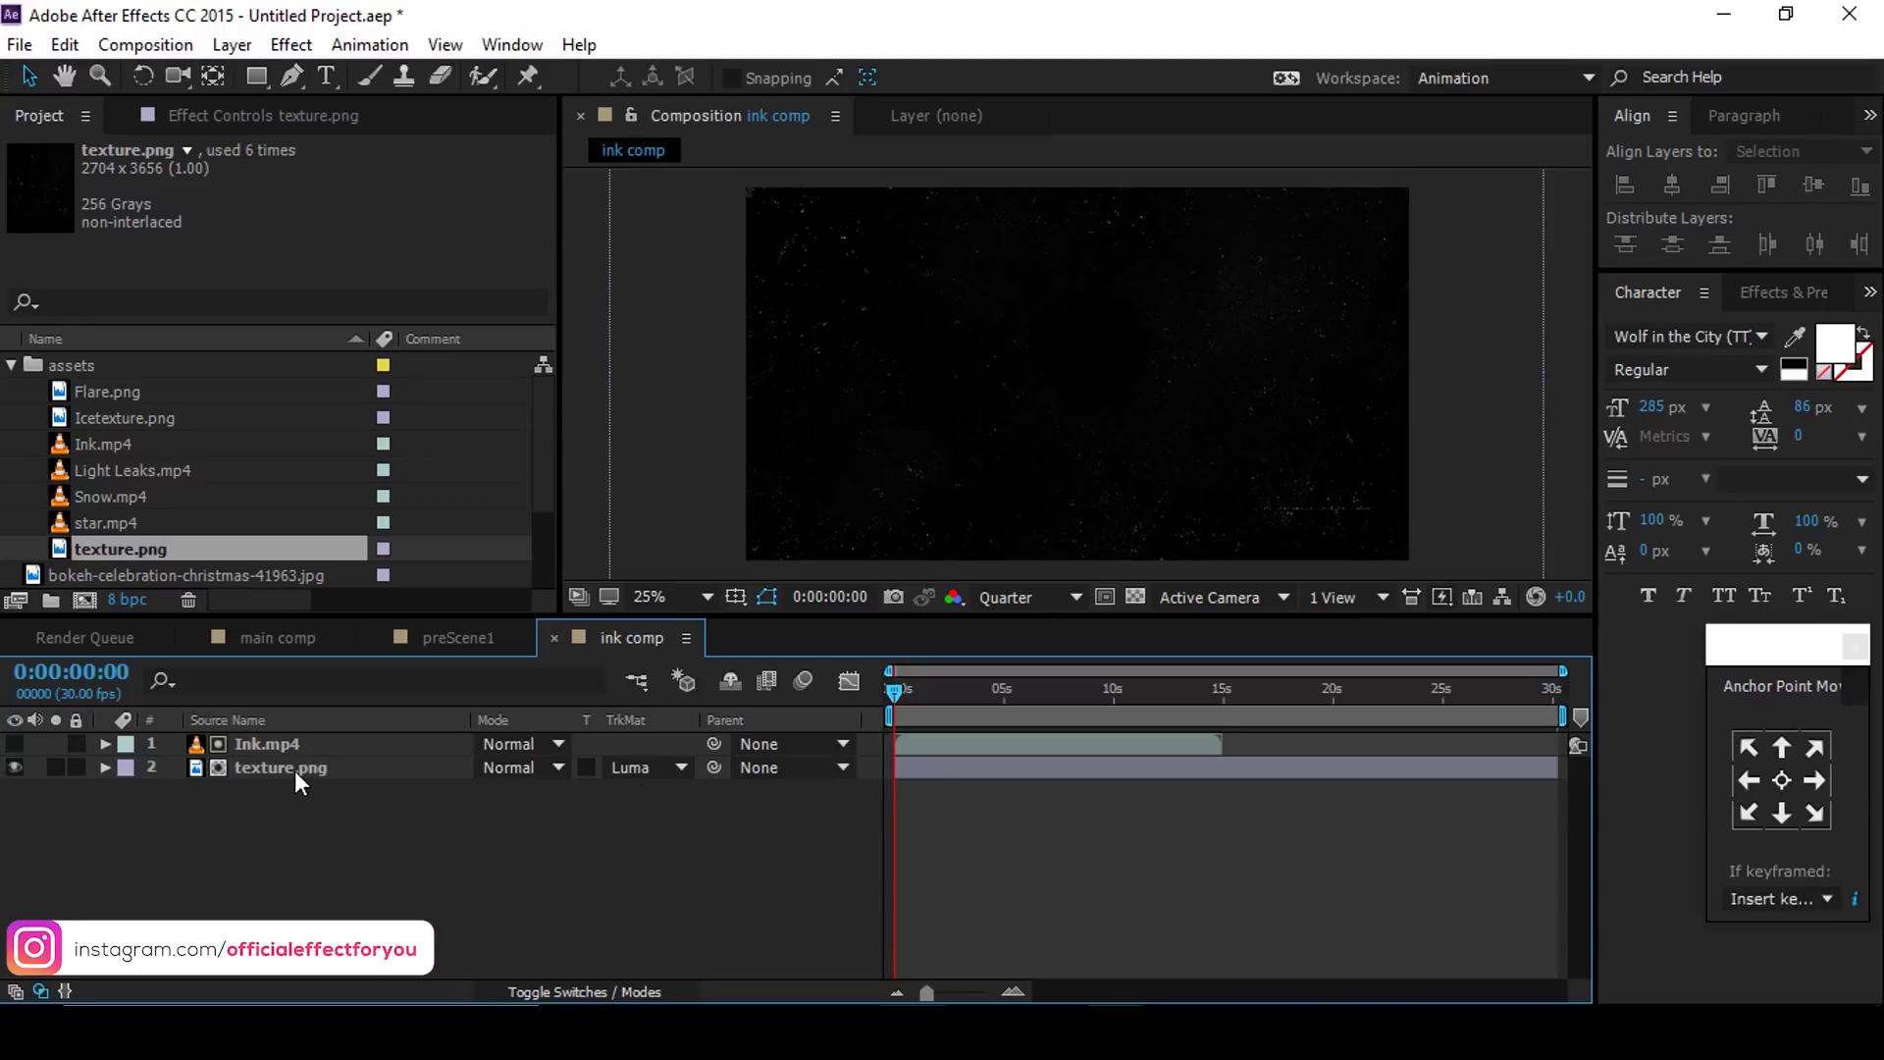
pyautogui.click(294, 769)
pyautogui.click(65, 419)
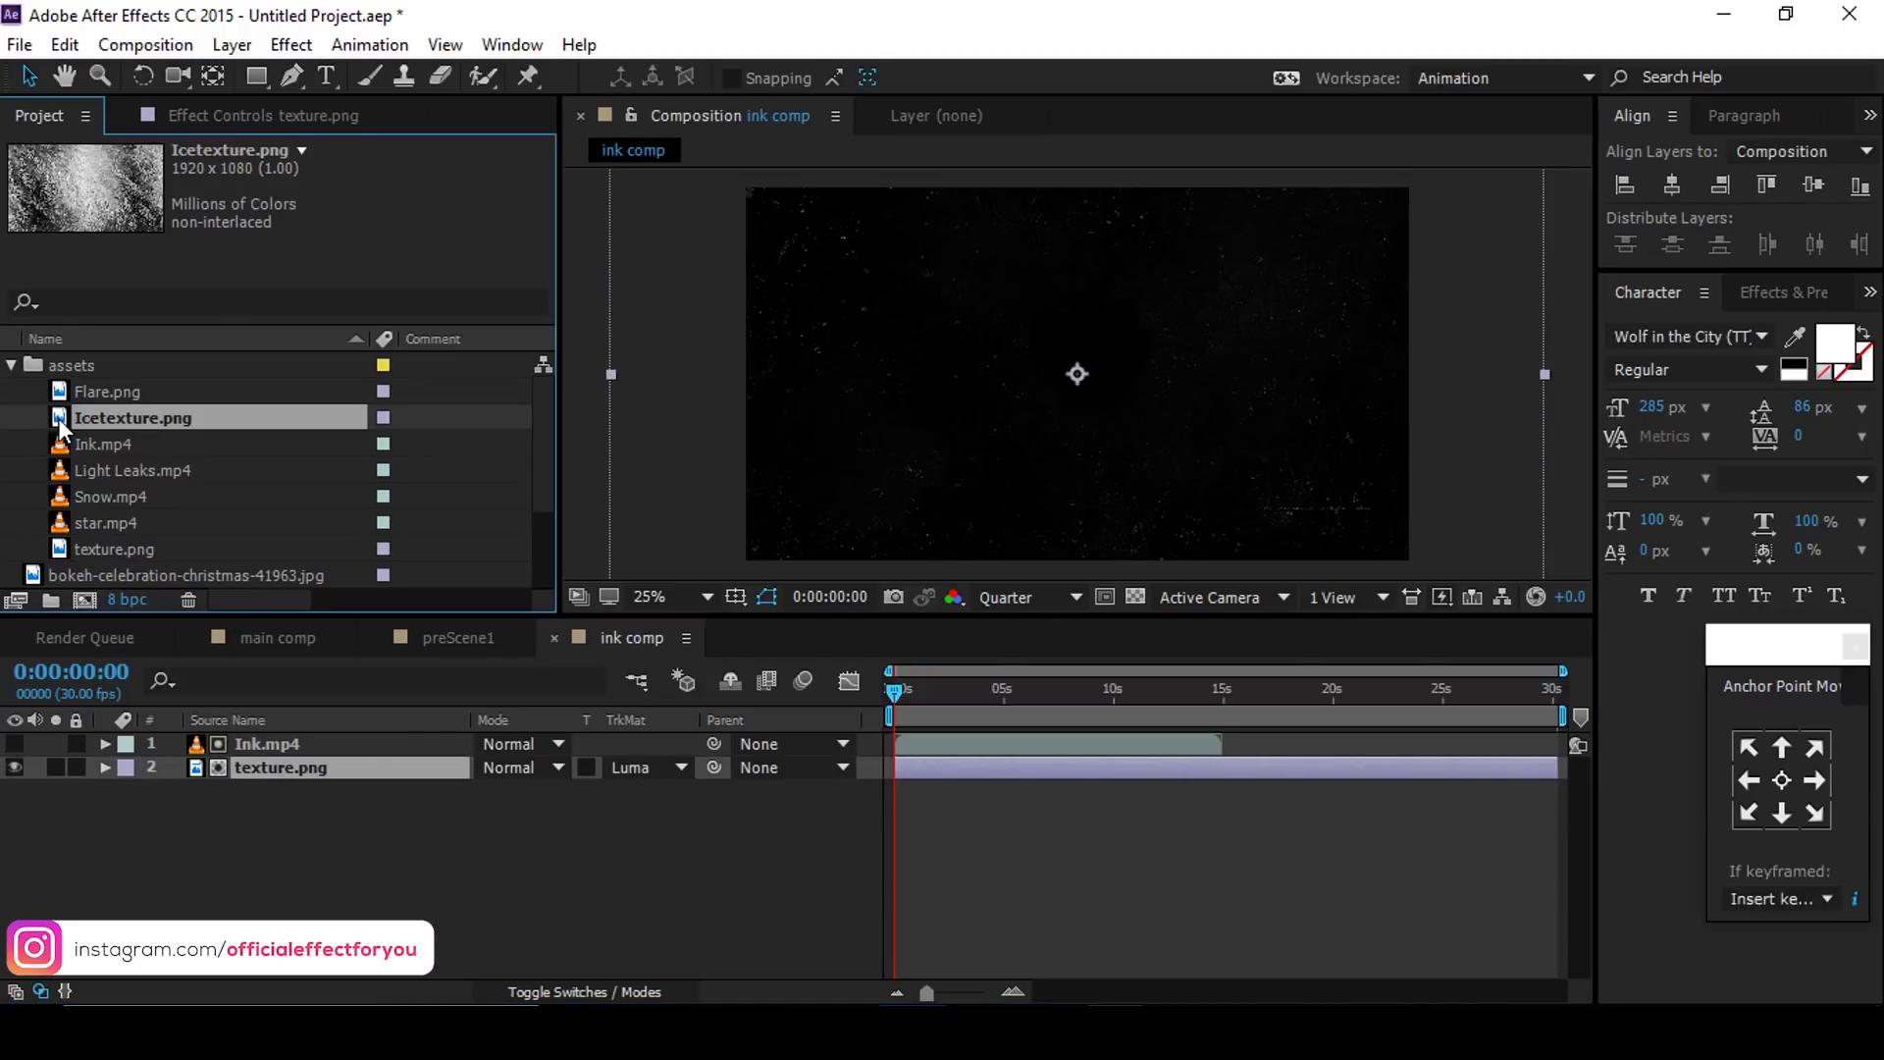
pyautogui.moveTo(60, 429); pyautogui.dragTo(288, 795)
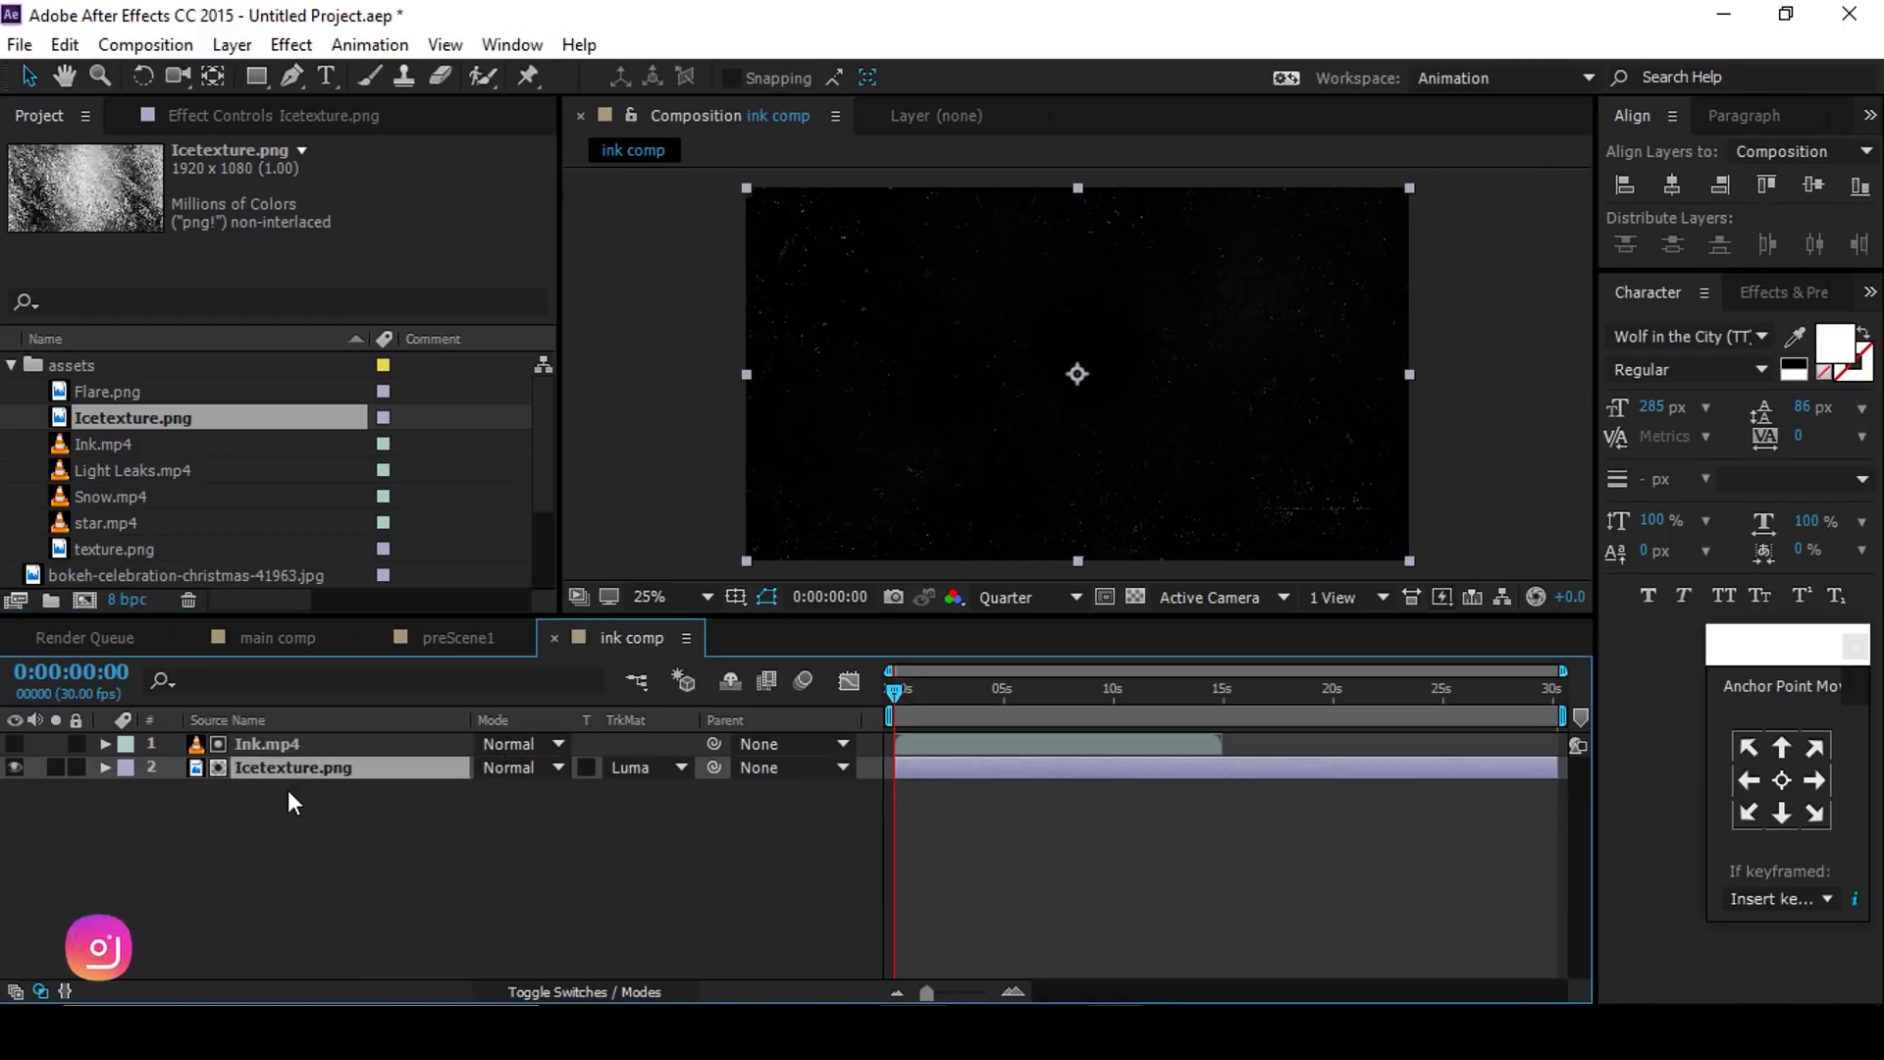
pyautogui.moveTo(897, 693)
pyautogui.mouseDown()
pyautogui.moveTo(1004, 694)
pyautogui.moveTo(846, 727)
pyautogui.mouseUp()
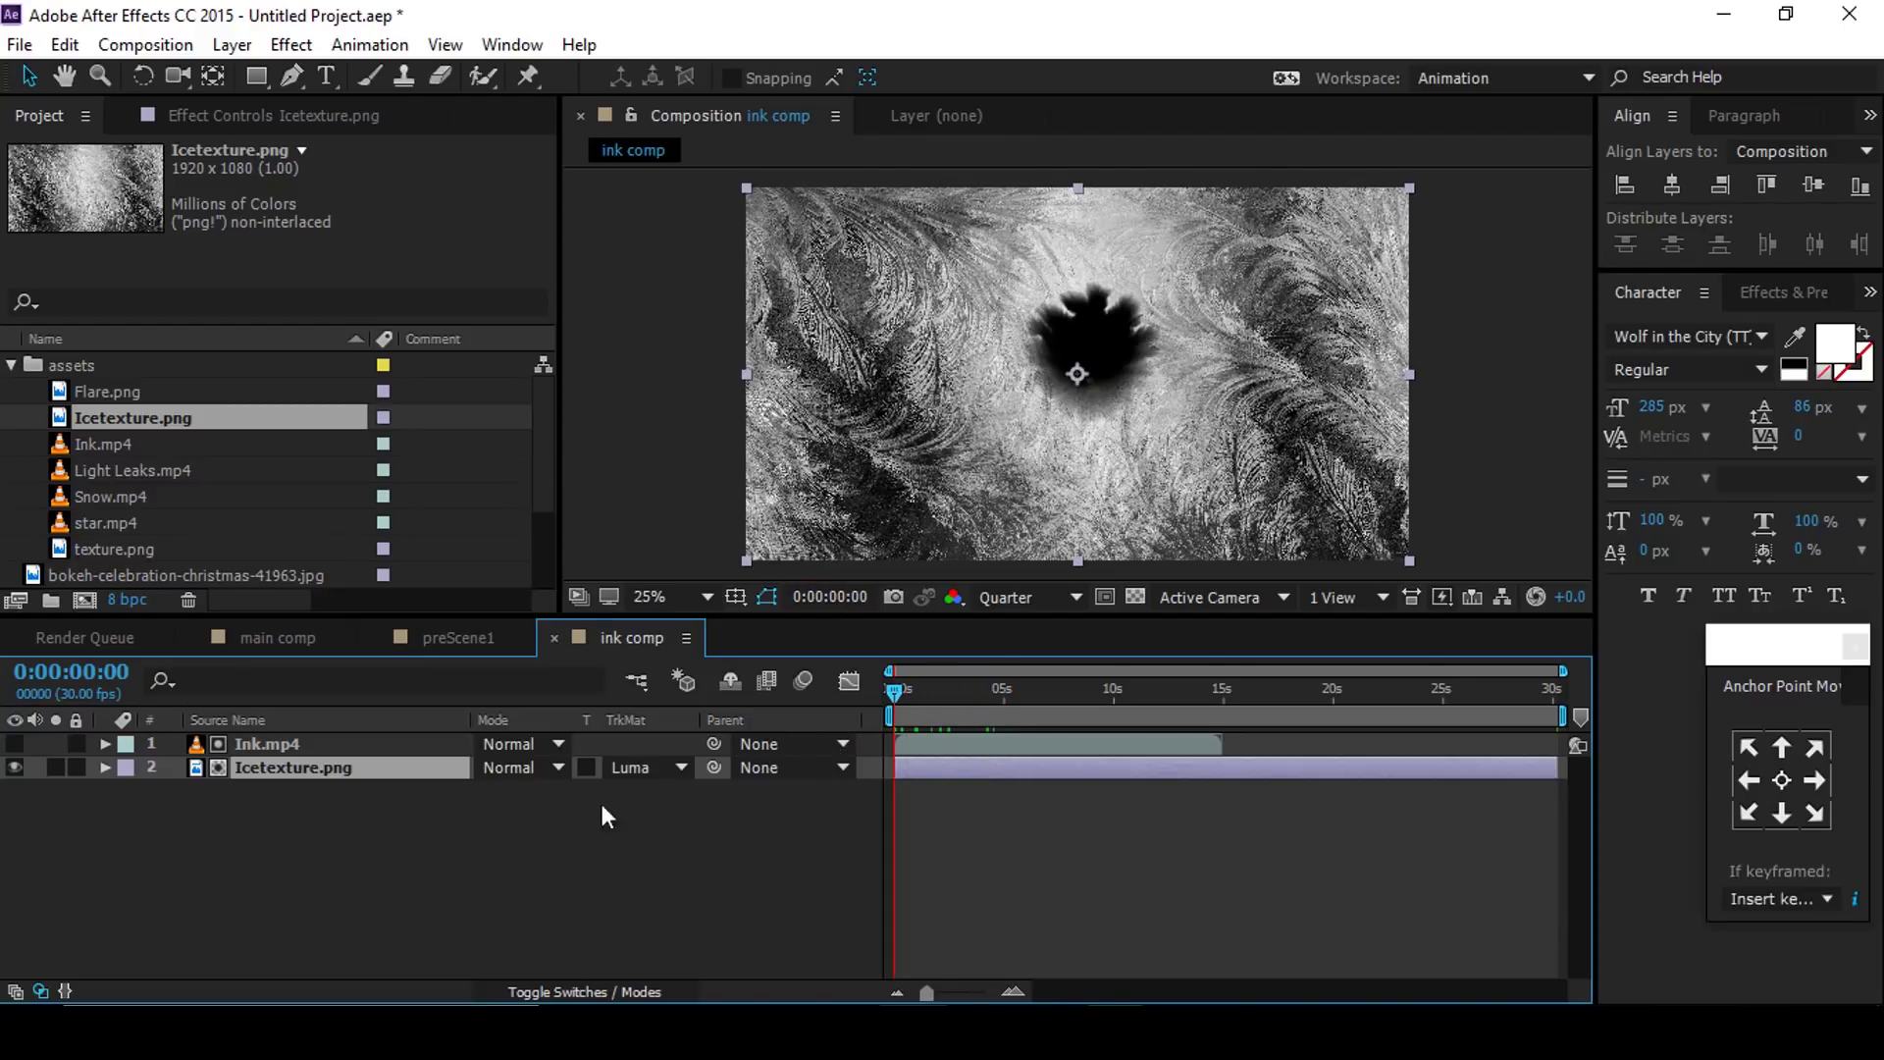
# Step: Apply Motion Tile to the Icetexture.png layer with Output Width and Output Height of 500 and Mirror Edges enabled
pyautogui.click(349, 800)
pyautogui.click(326, 771)
pyautogui.hotkey('ctrl', 'space')
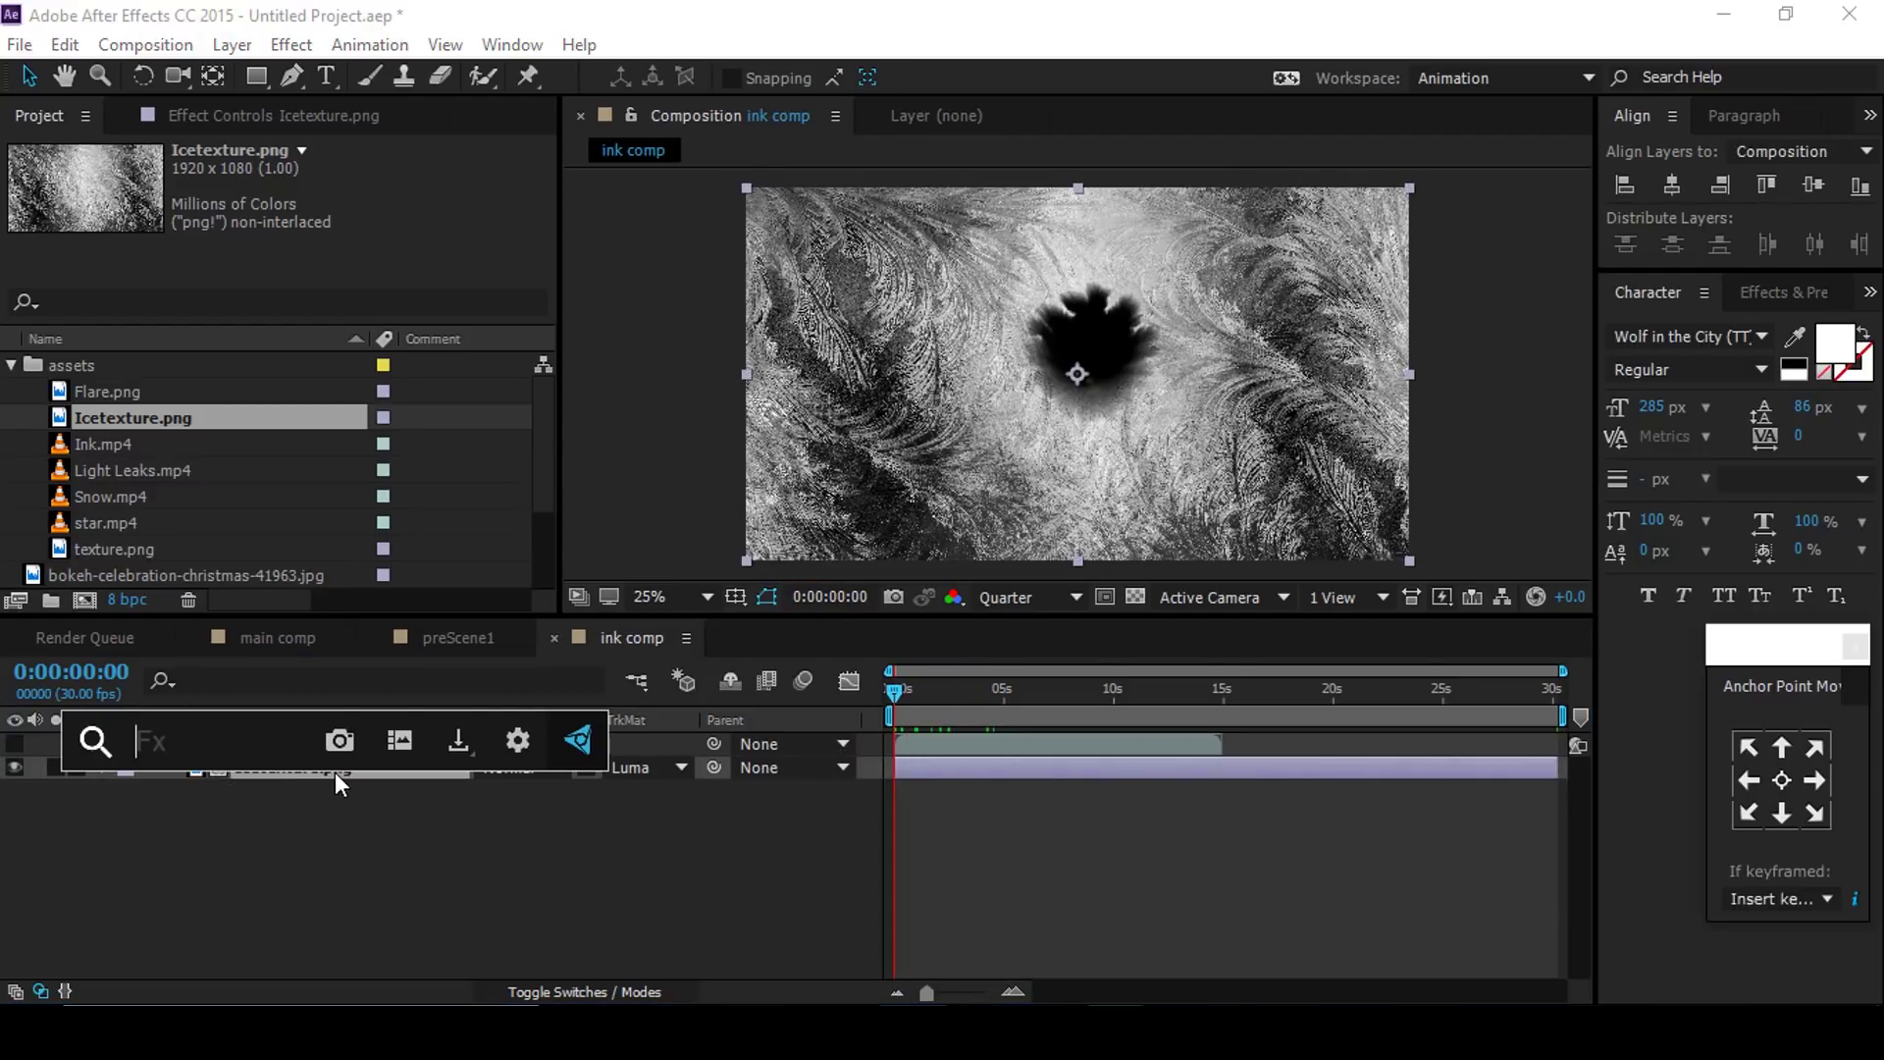
pyautogui.write('moti')
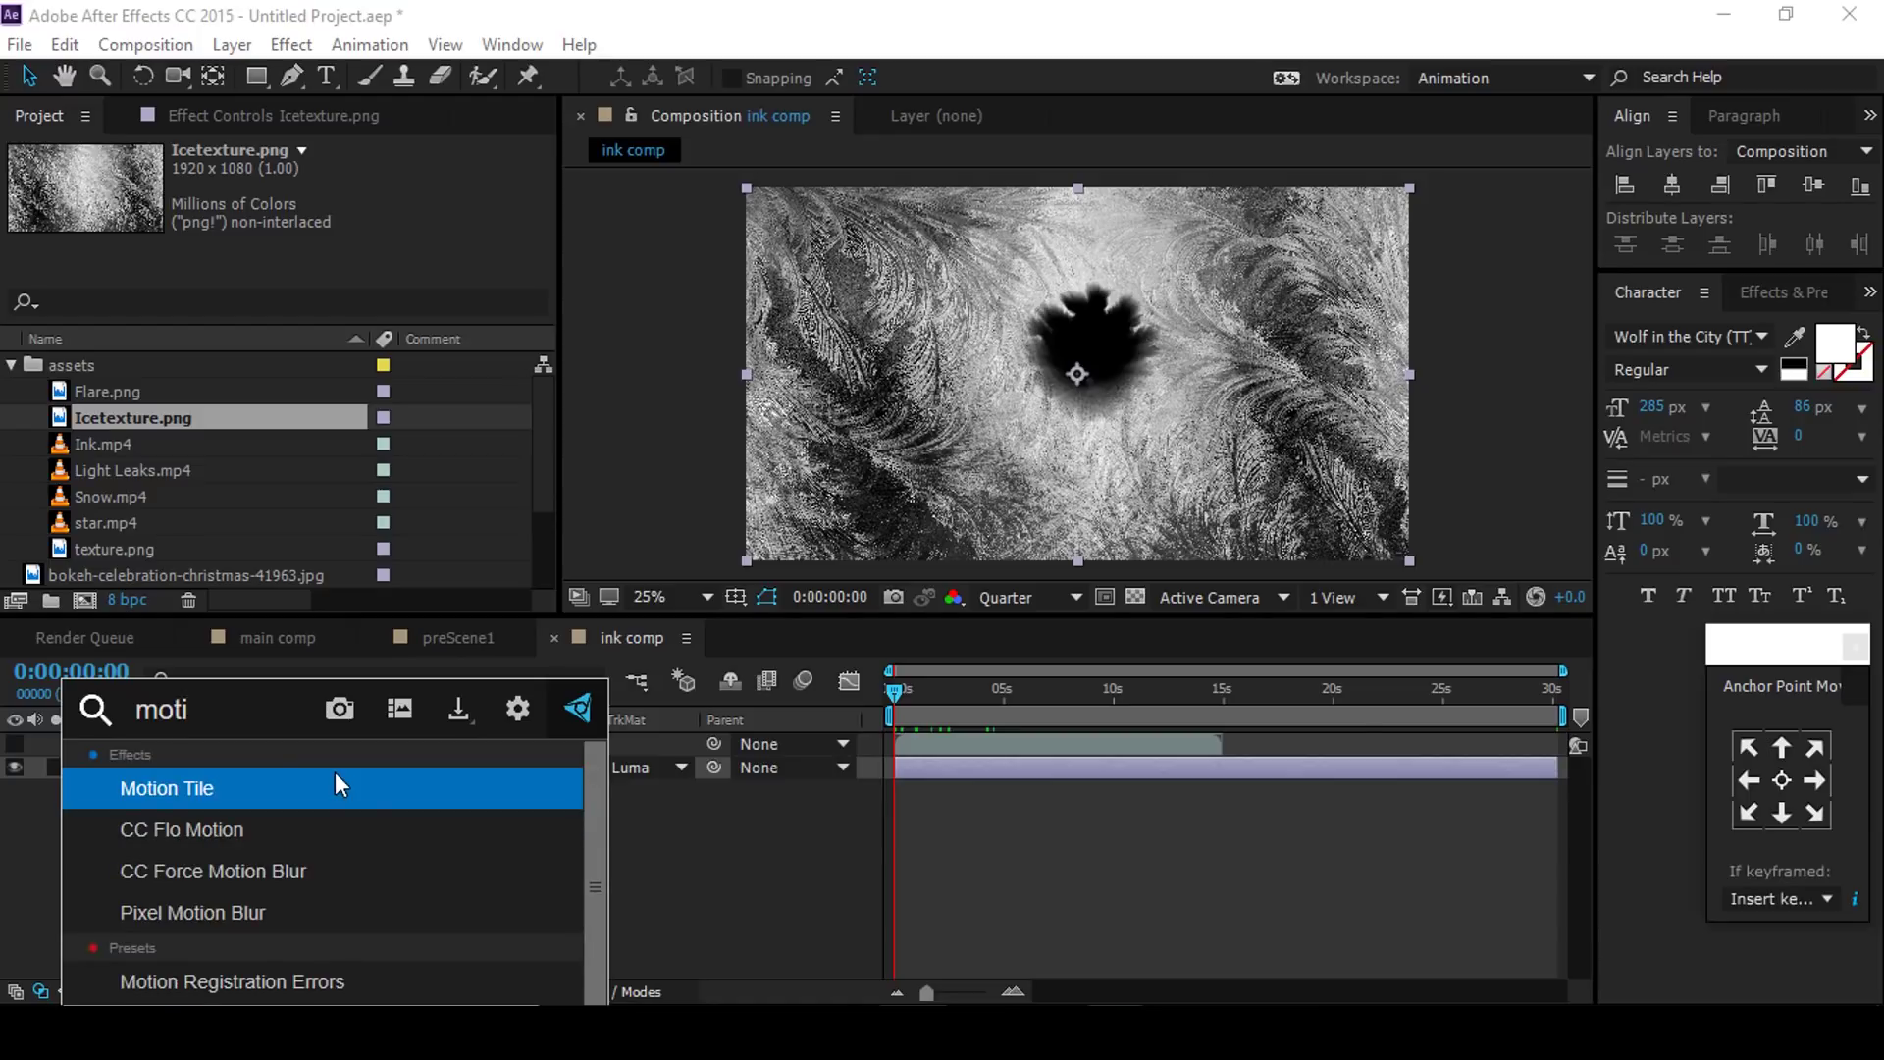
pyautogui.click(336, 788)
pyautogui.click(321, 267)
pyautogui.write('500')
pyautogui.press('Tab')
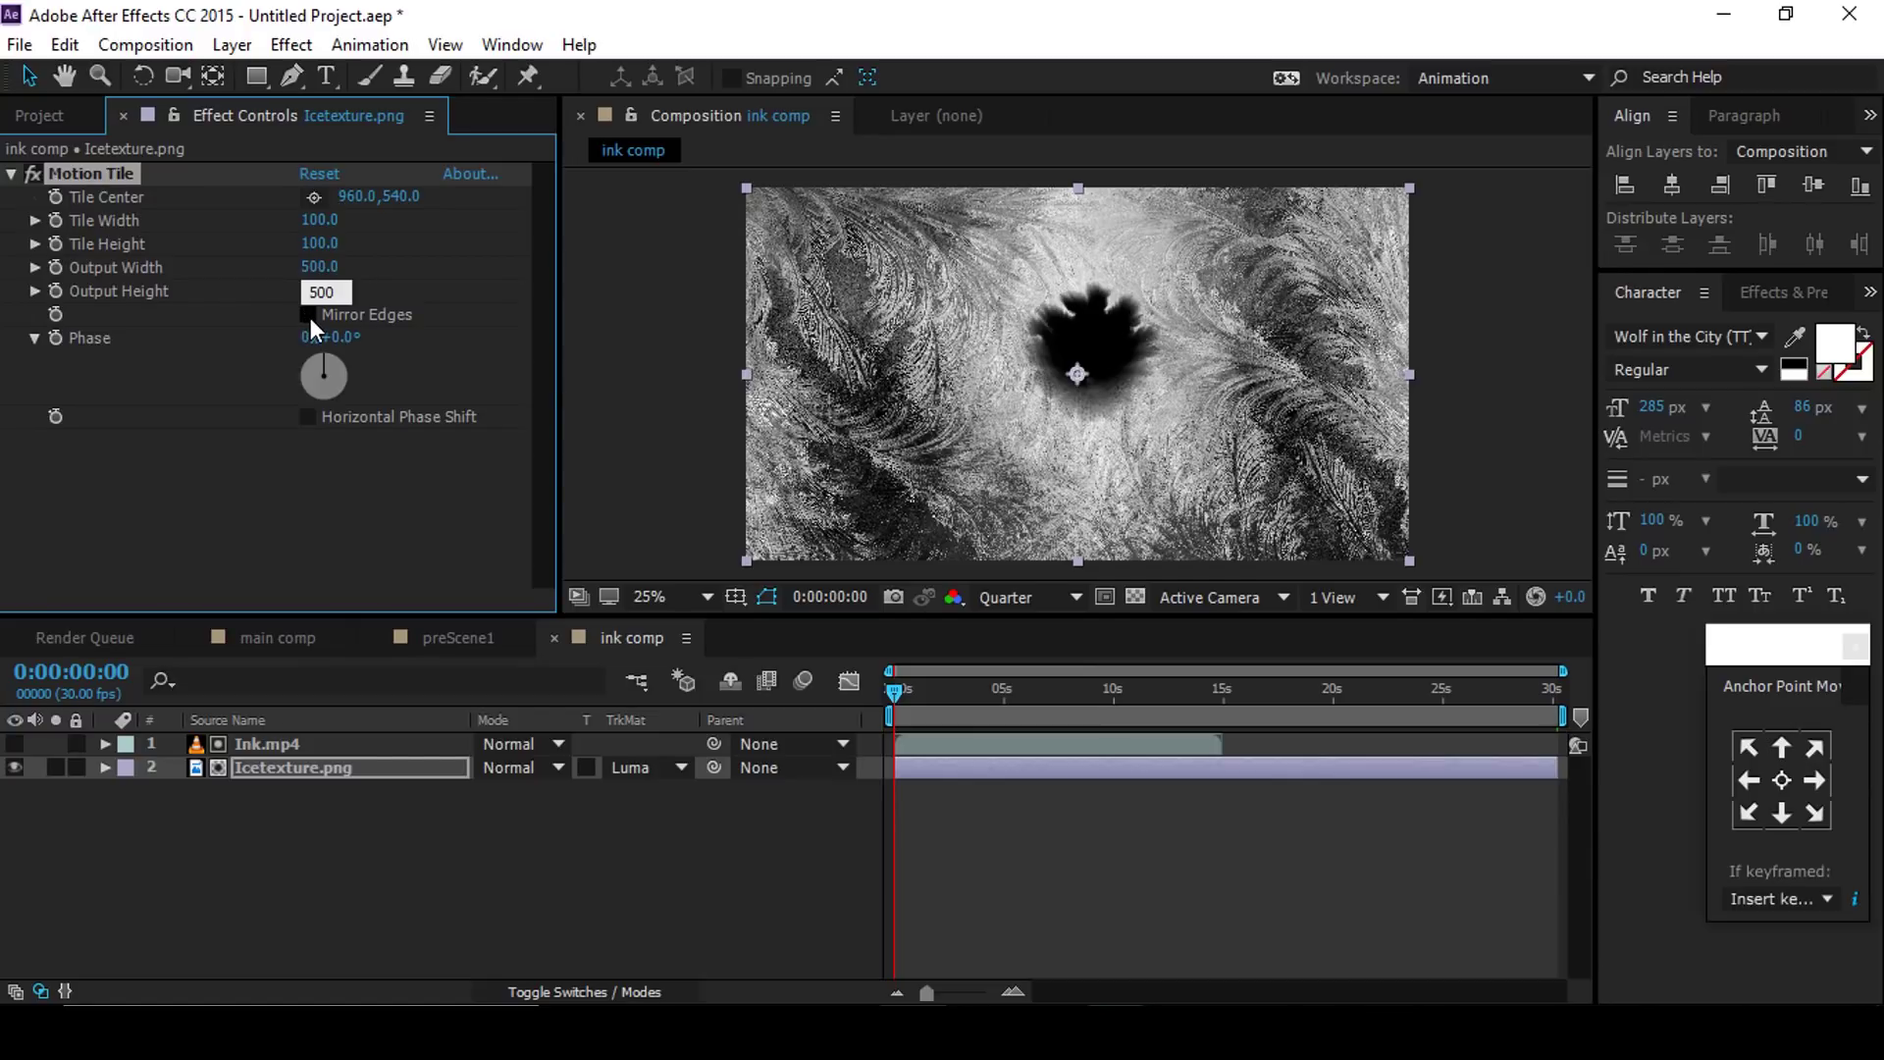
# Step: Add the expression time*2 to the Icetexture.png layer's Rotation and preview the animation
pyautogui.click(369, 791)
pyautogui.click(363, 773)
pyautogui.press('r')
pyautogui.keyDown('alt'); pyautogui.click(175, 791); pyautogui.keyUp('alt')
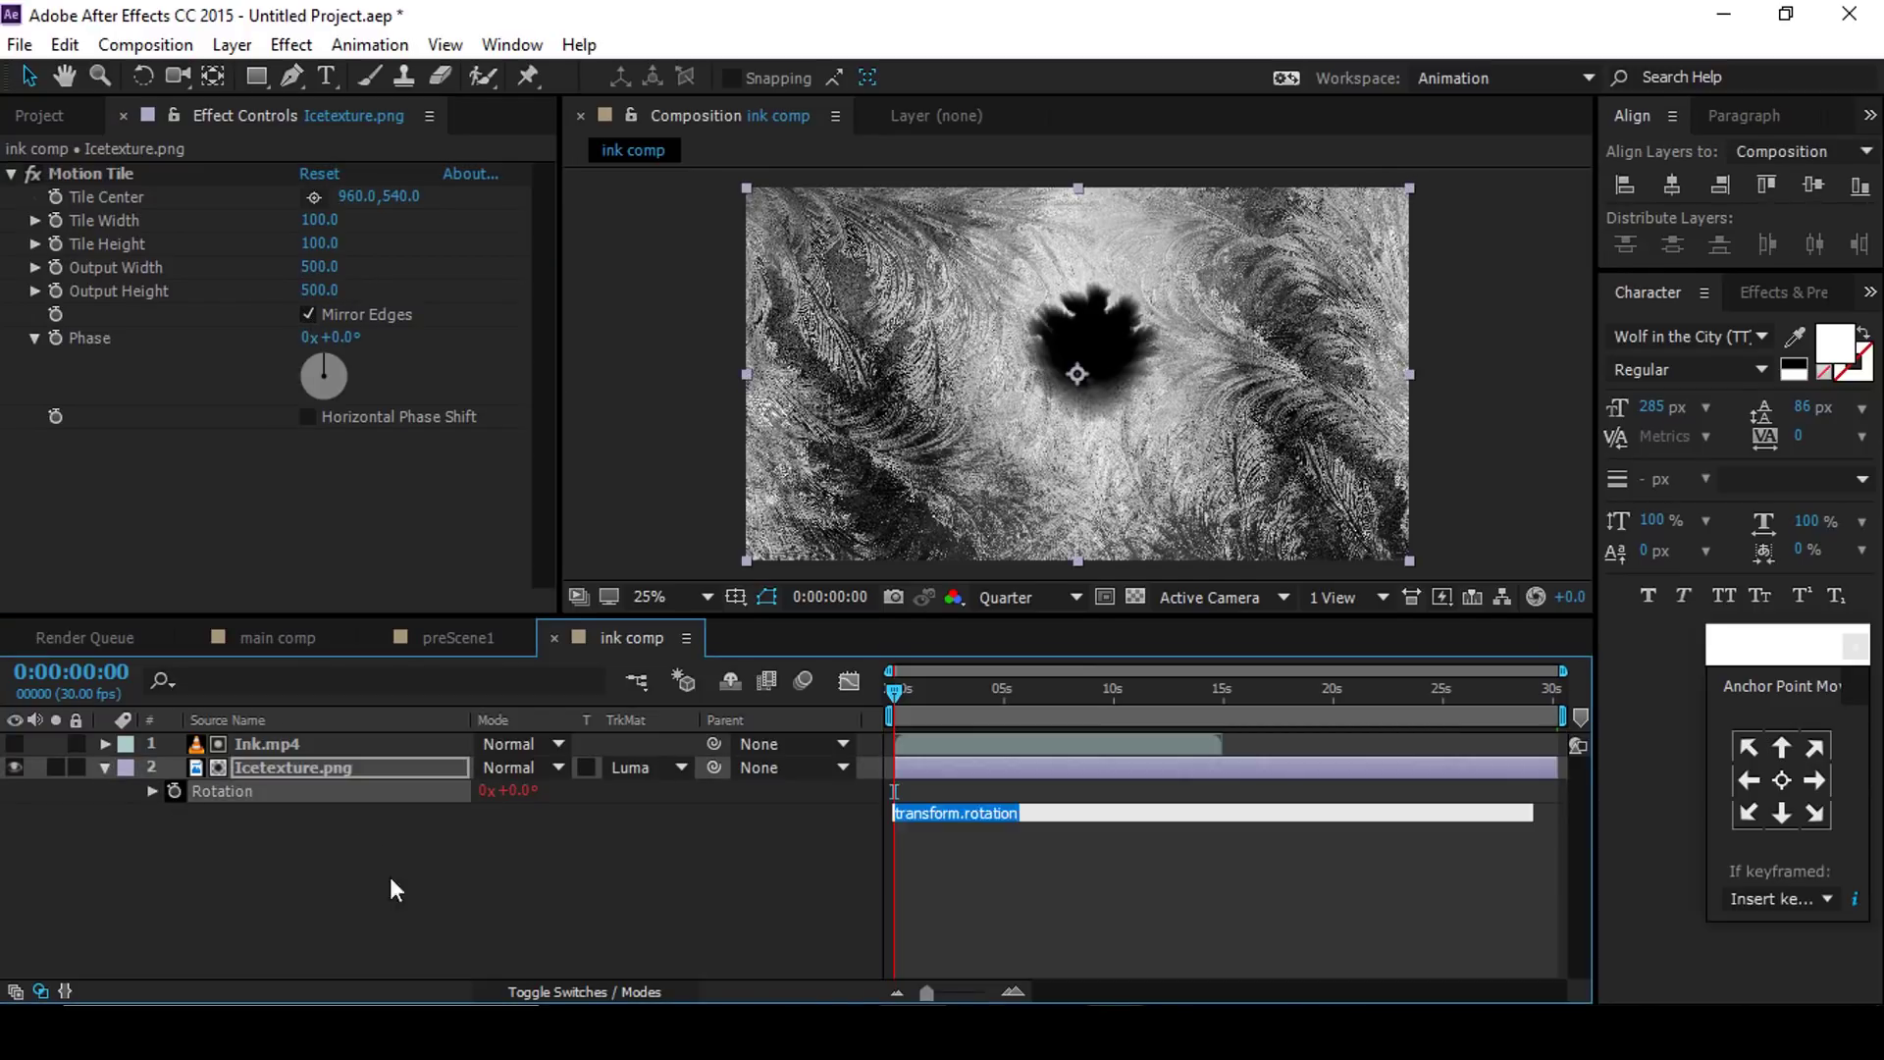
pyautogui.write('time*2')
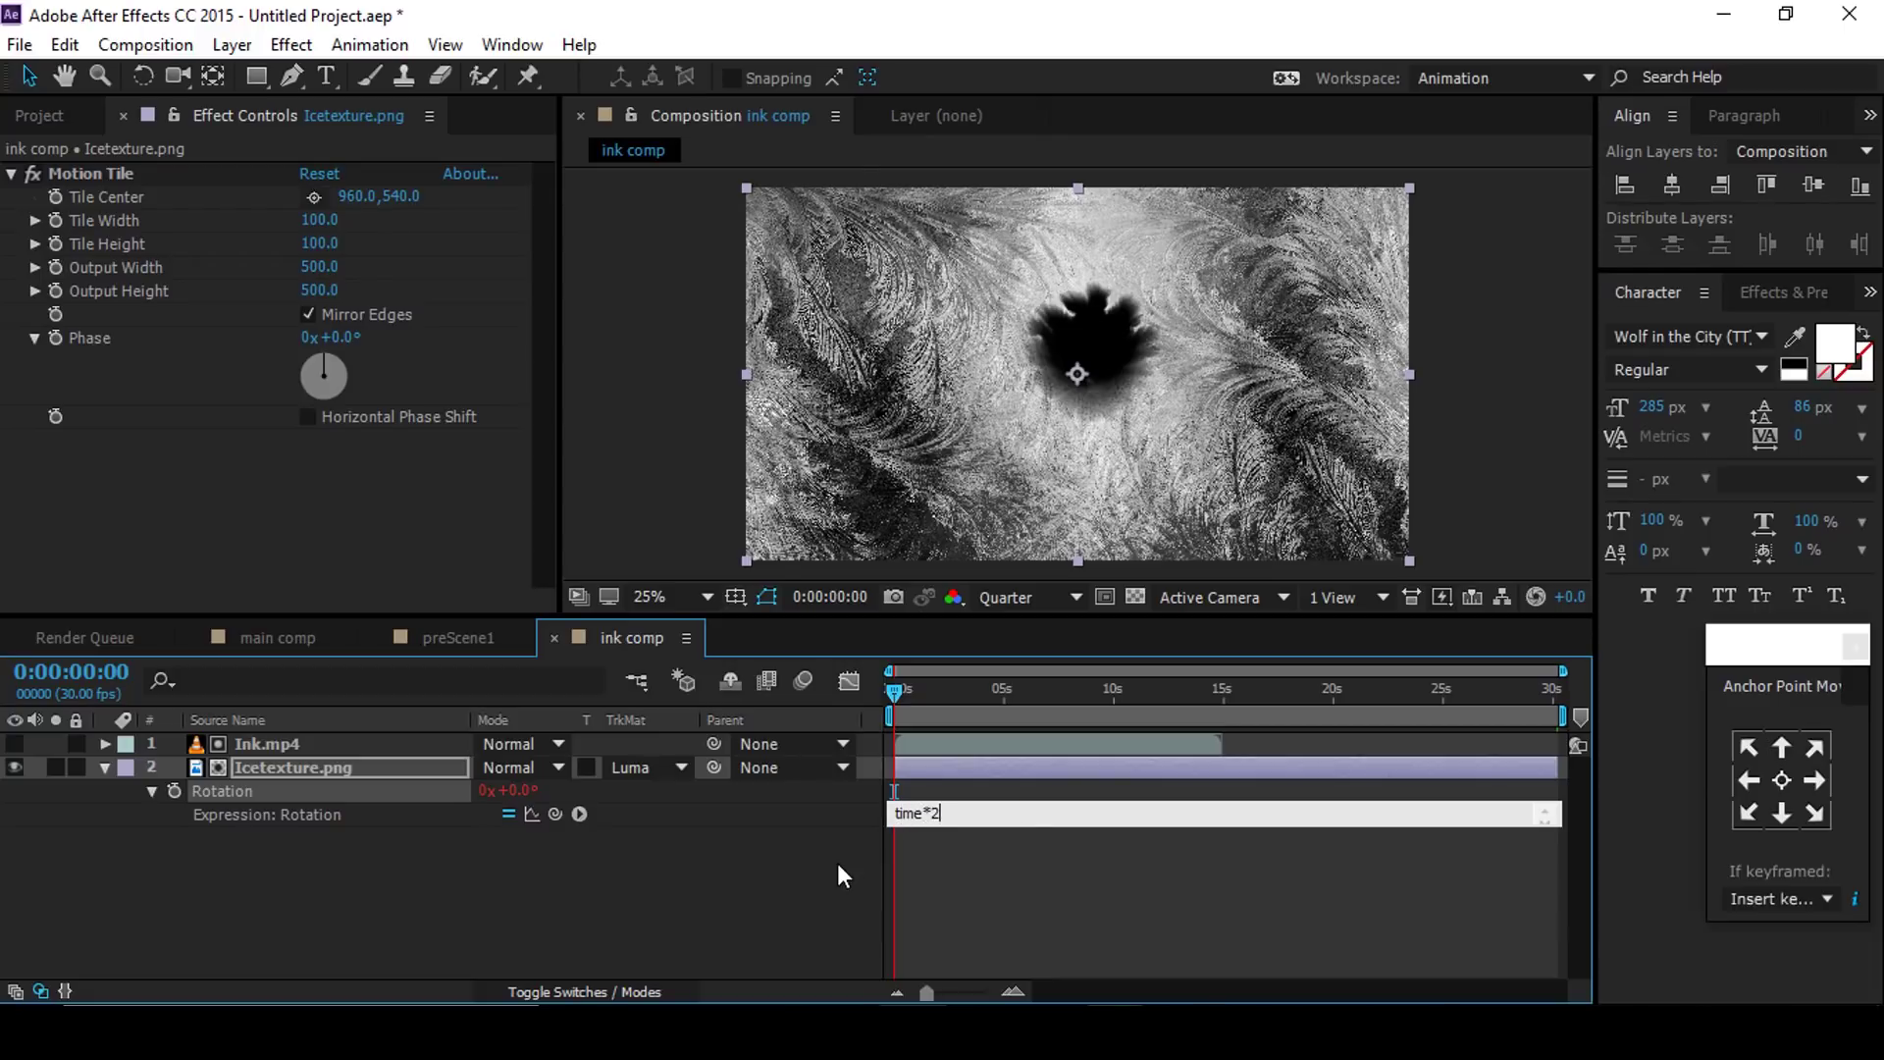
pyautogui.press('KP_Enter')
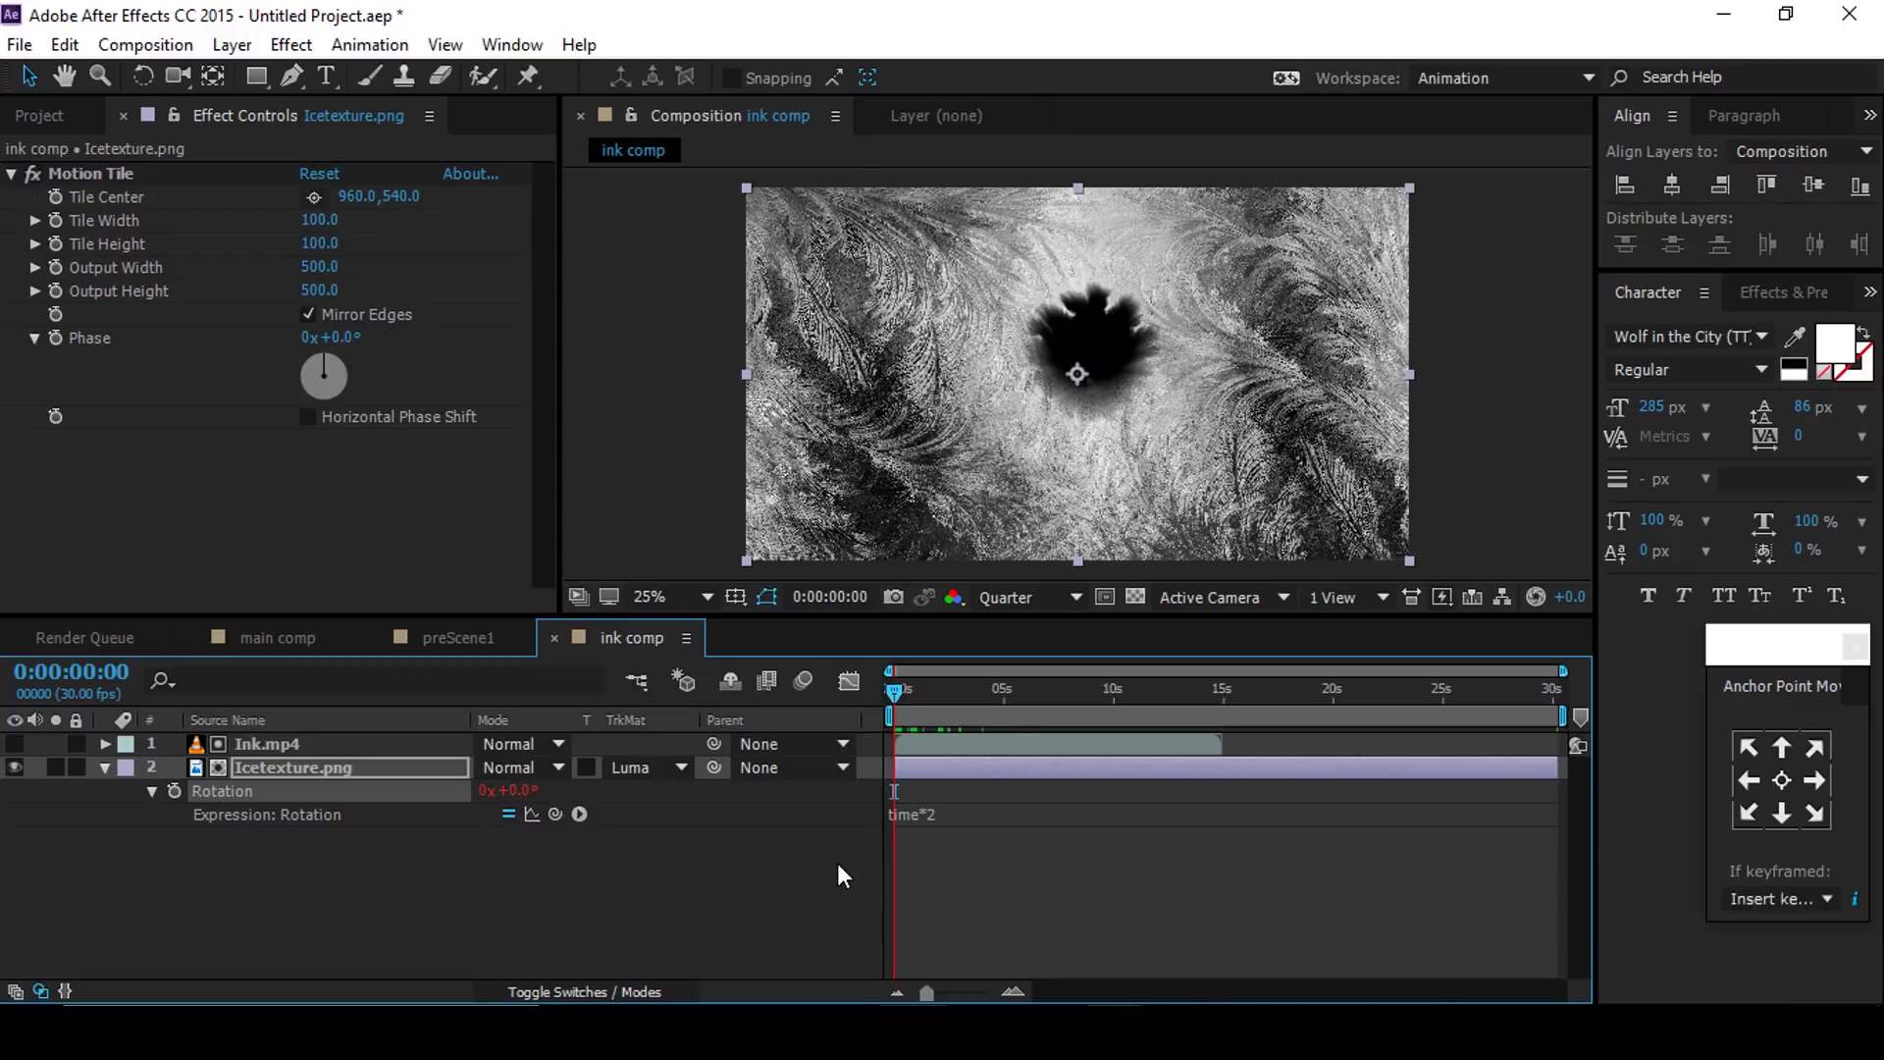
pyautogui.press('space')
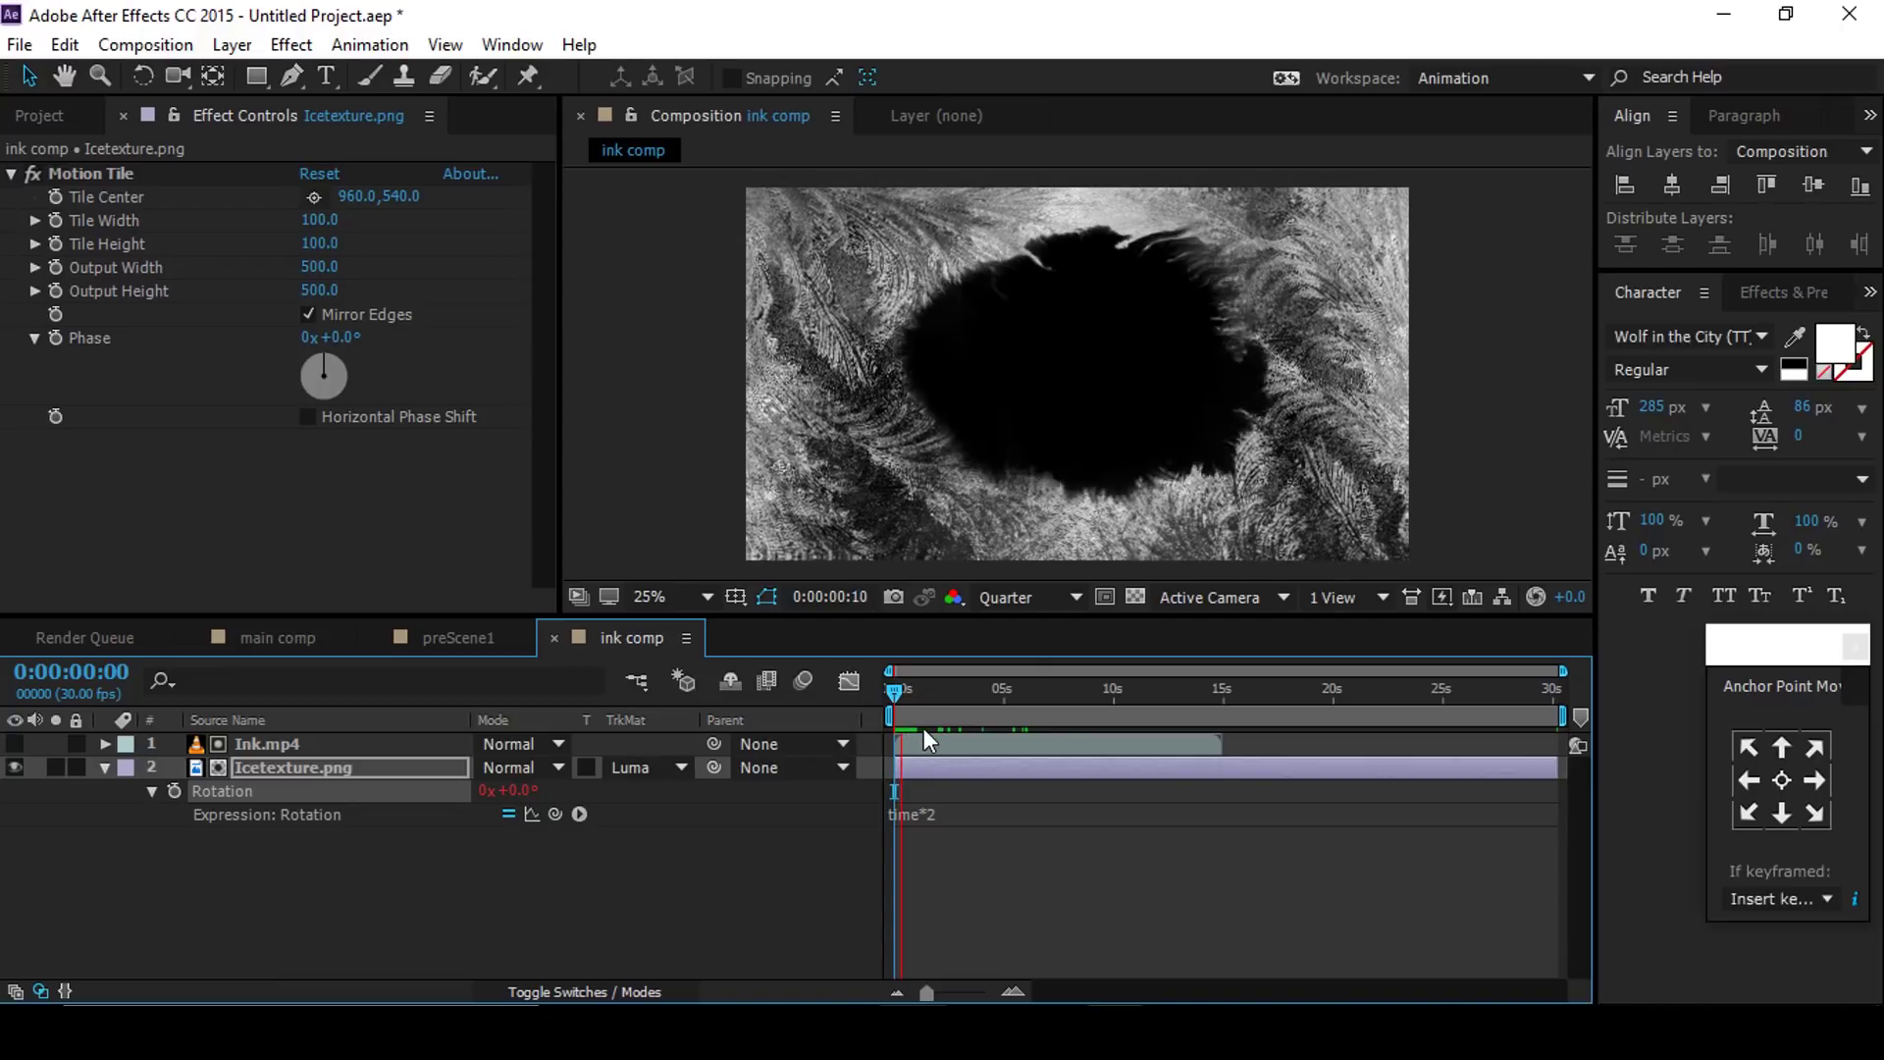
pyautogui.click(916, 689)
pyautogui.click(546, 942)
# Step: Set the Icetexture.png layer's Opacity to 60% and collapse its properties
pyautogui.click(303, 767)
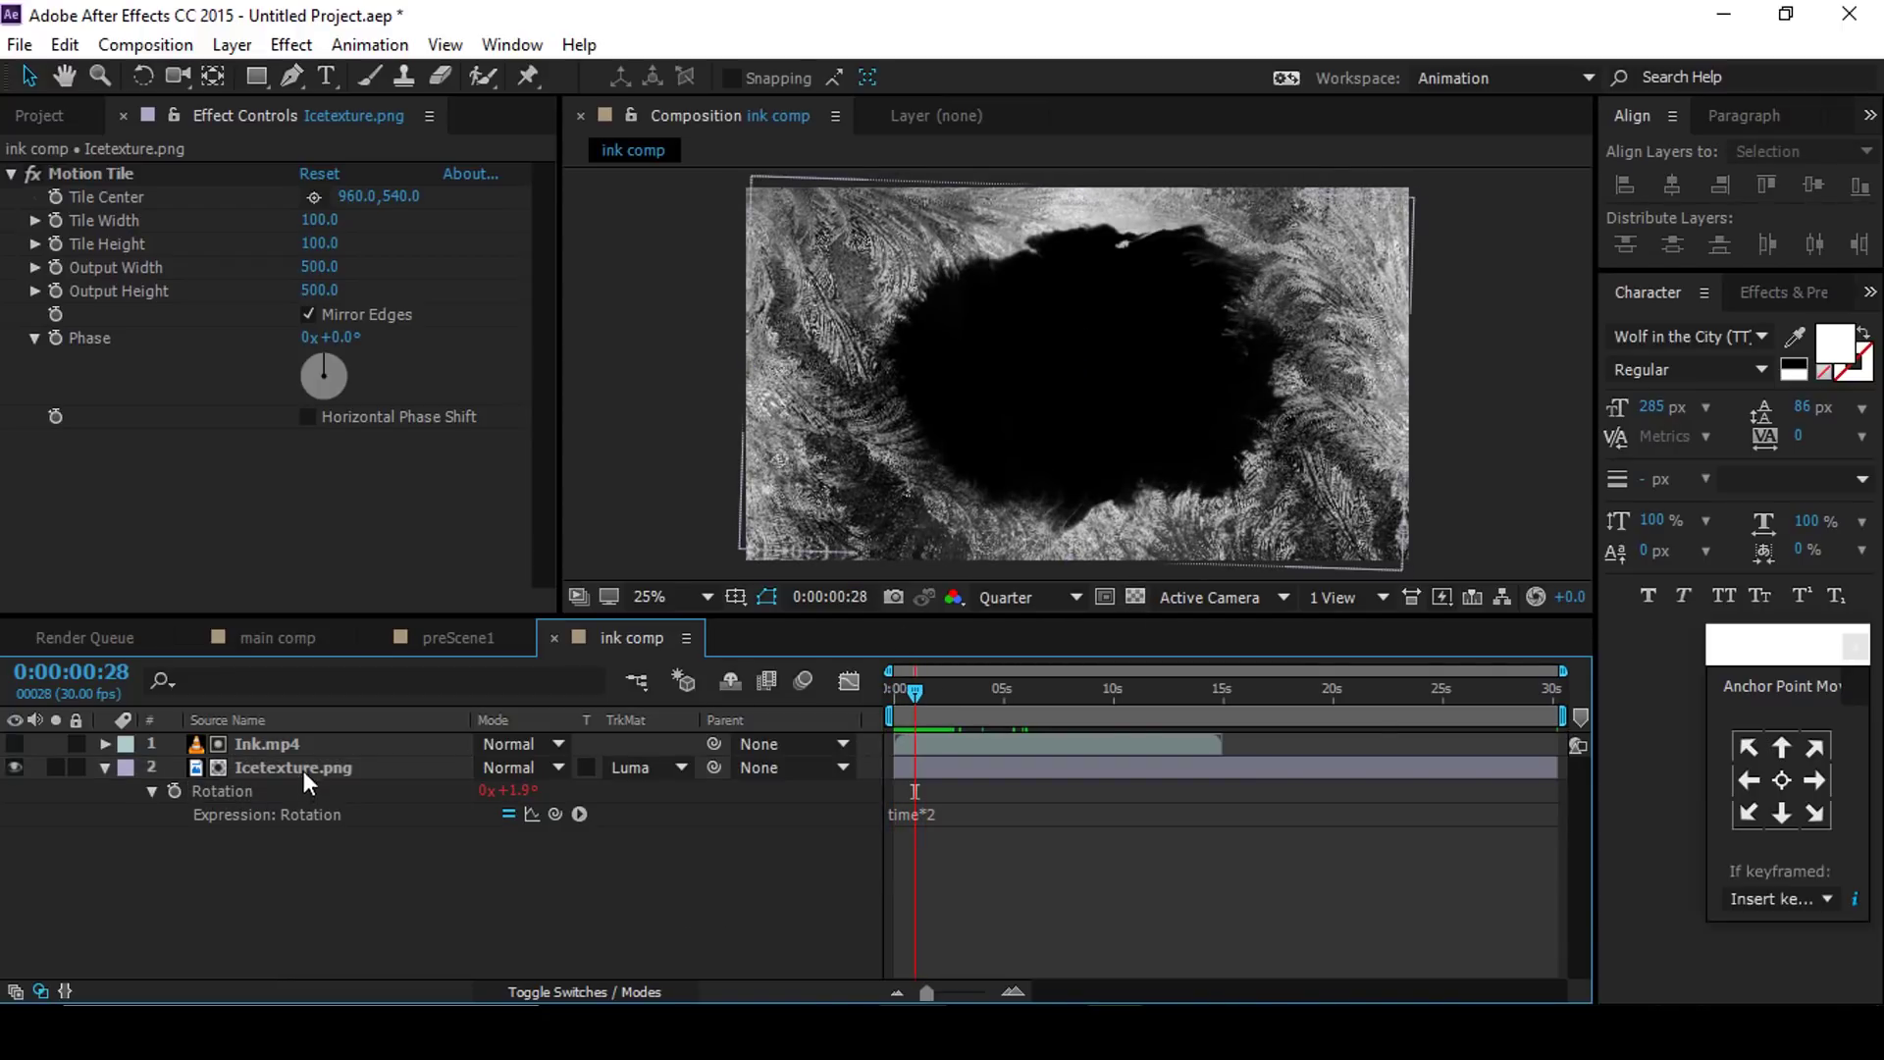
pyautogui.press('t')
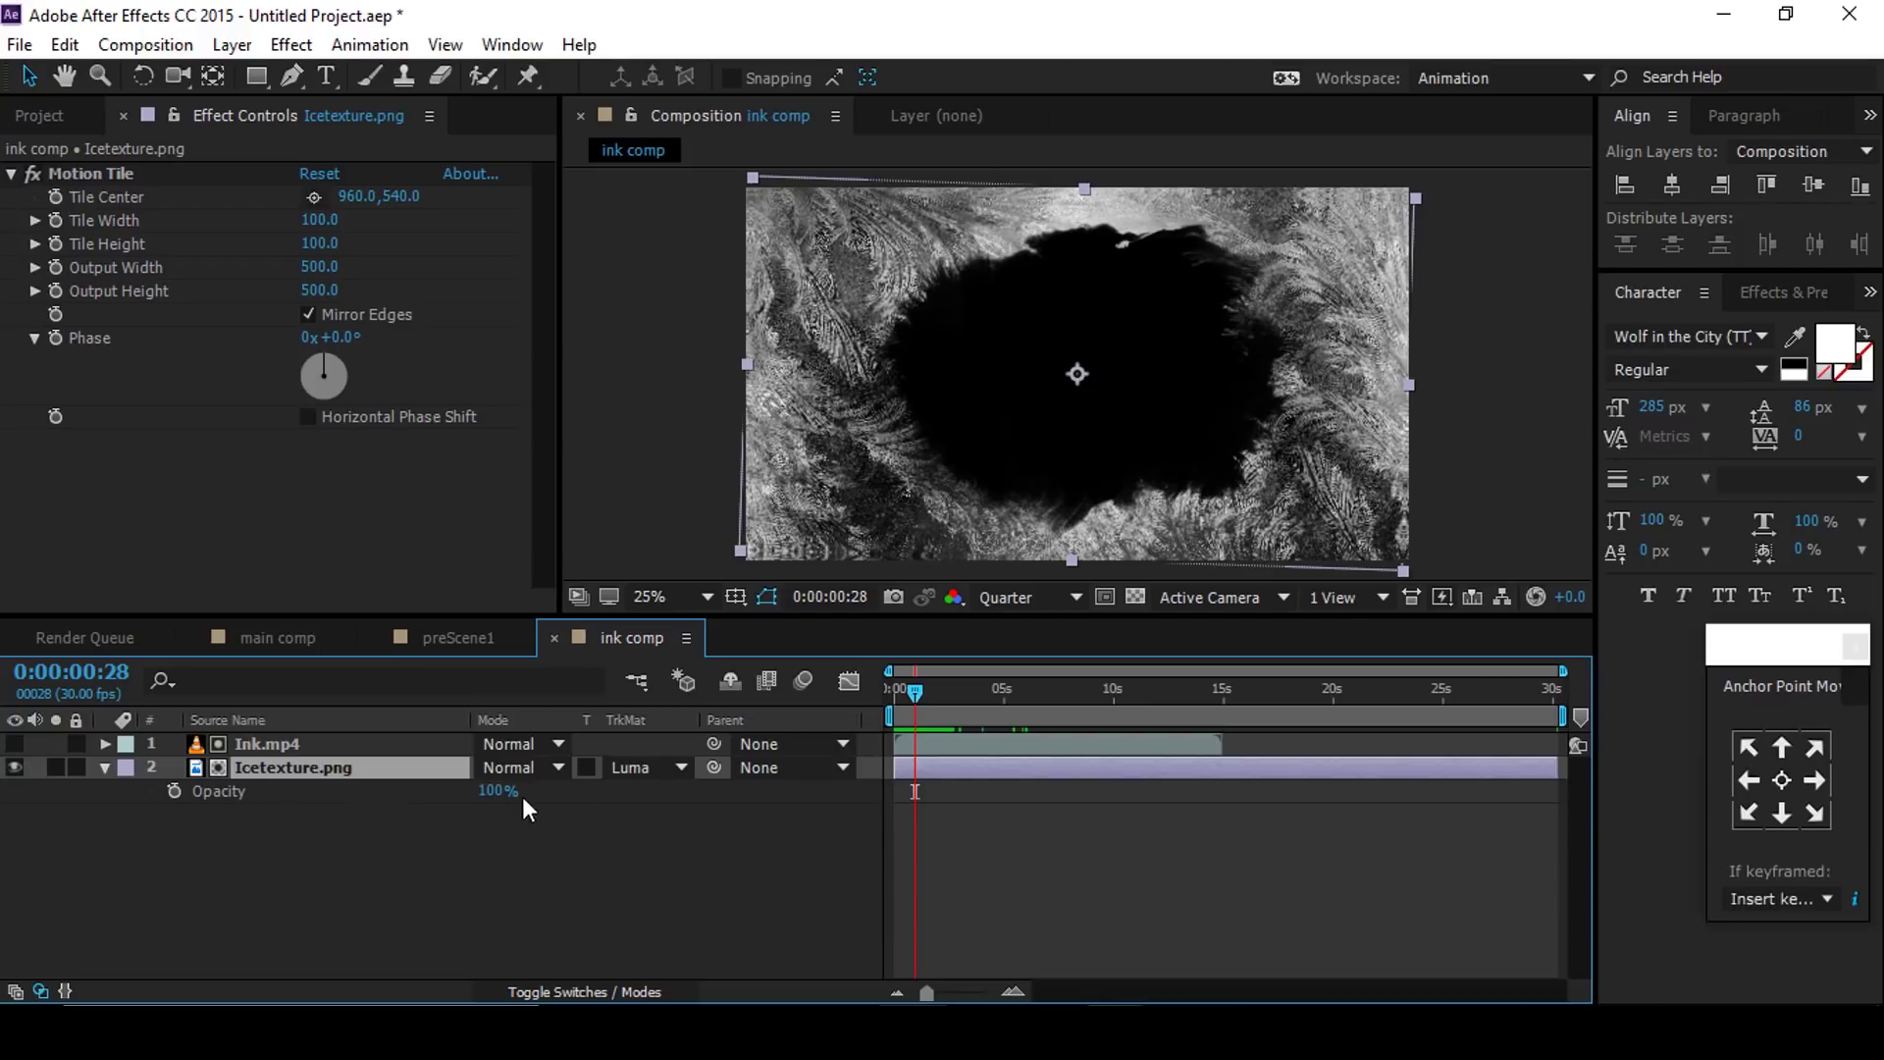
pyautogui.moveTo(496, 791); pyautogui.dragTo(448, 792)
pyautogui.click(485, 790)
pyautogui.write('60')
pyautogui.press('Return')
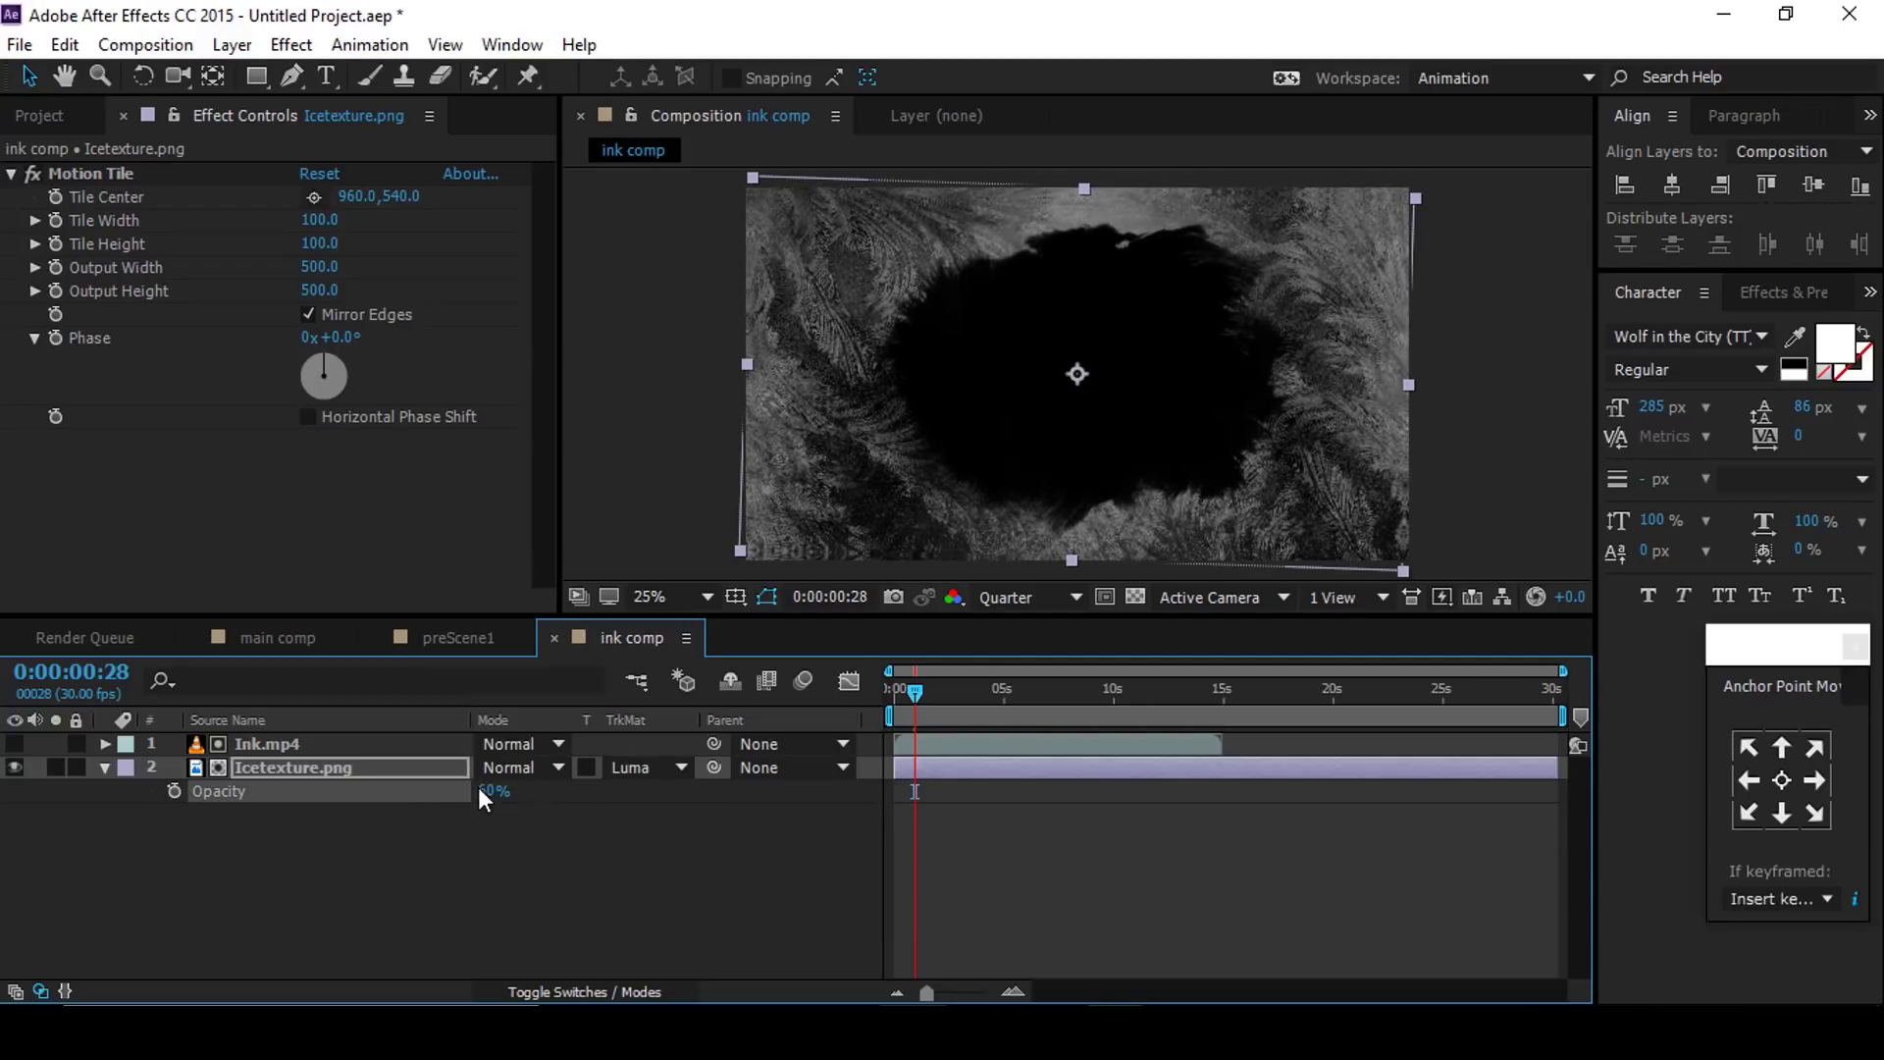
pyautogui.click(542, 910)
pyautogui.click(104, 767)
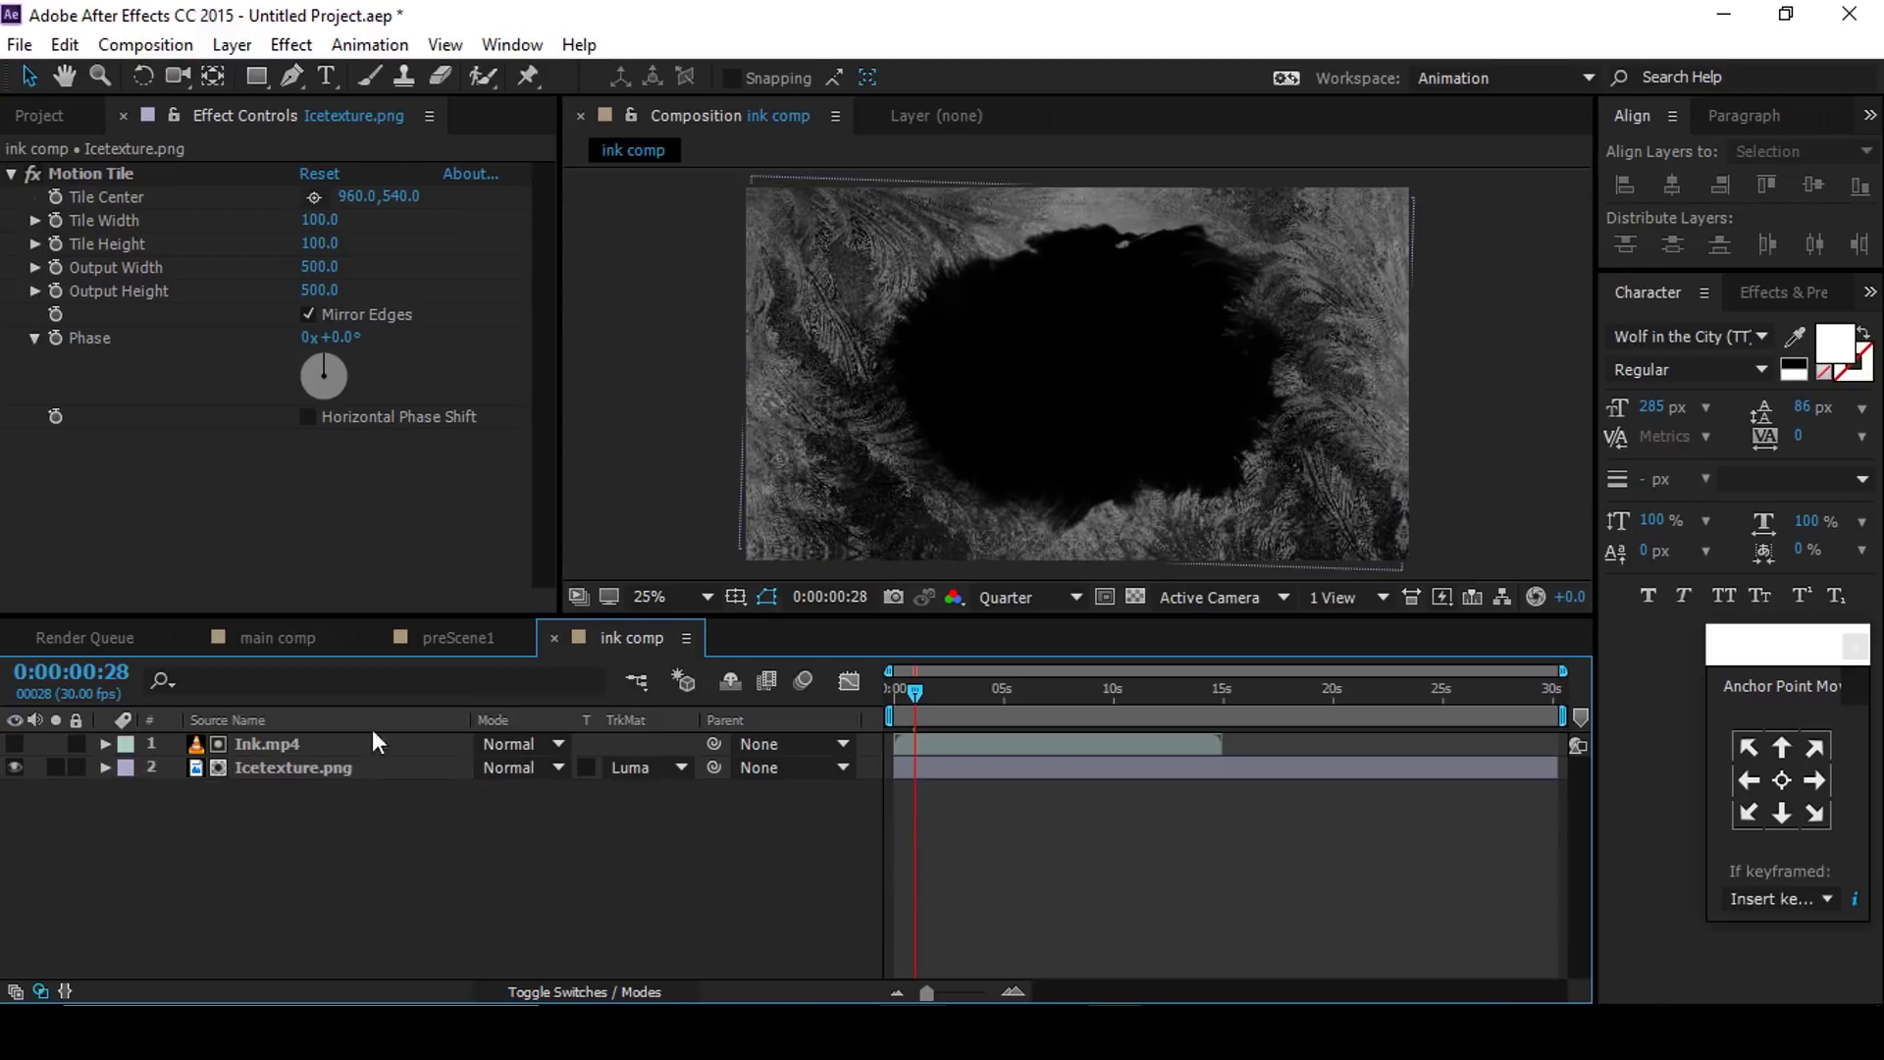
# Step: Add ink comp to main comp as the topmost layer, above preScene1, and preview the result
pyautogui.click(273, 637)
pyautogui.click(45, 119)
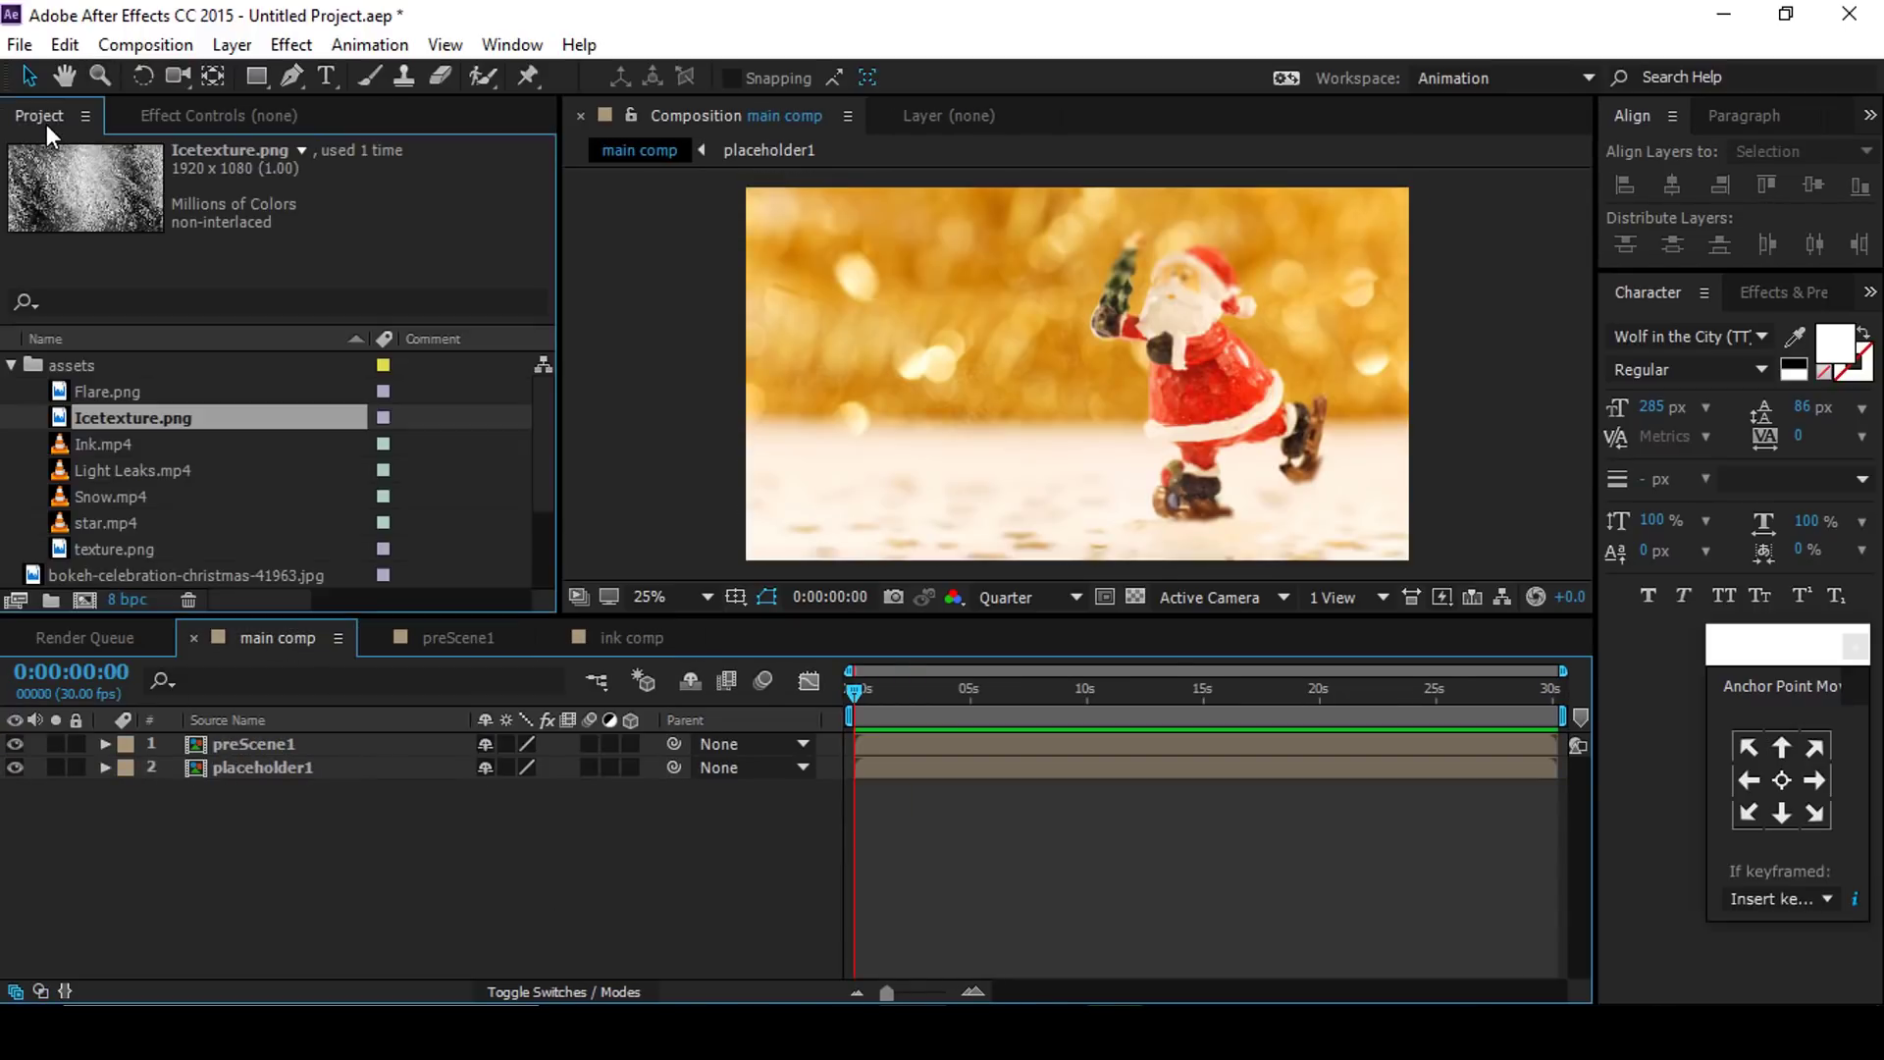
pyautogui.click(13, 364)
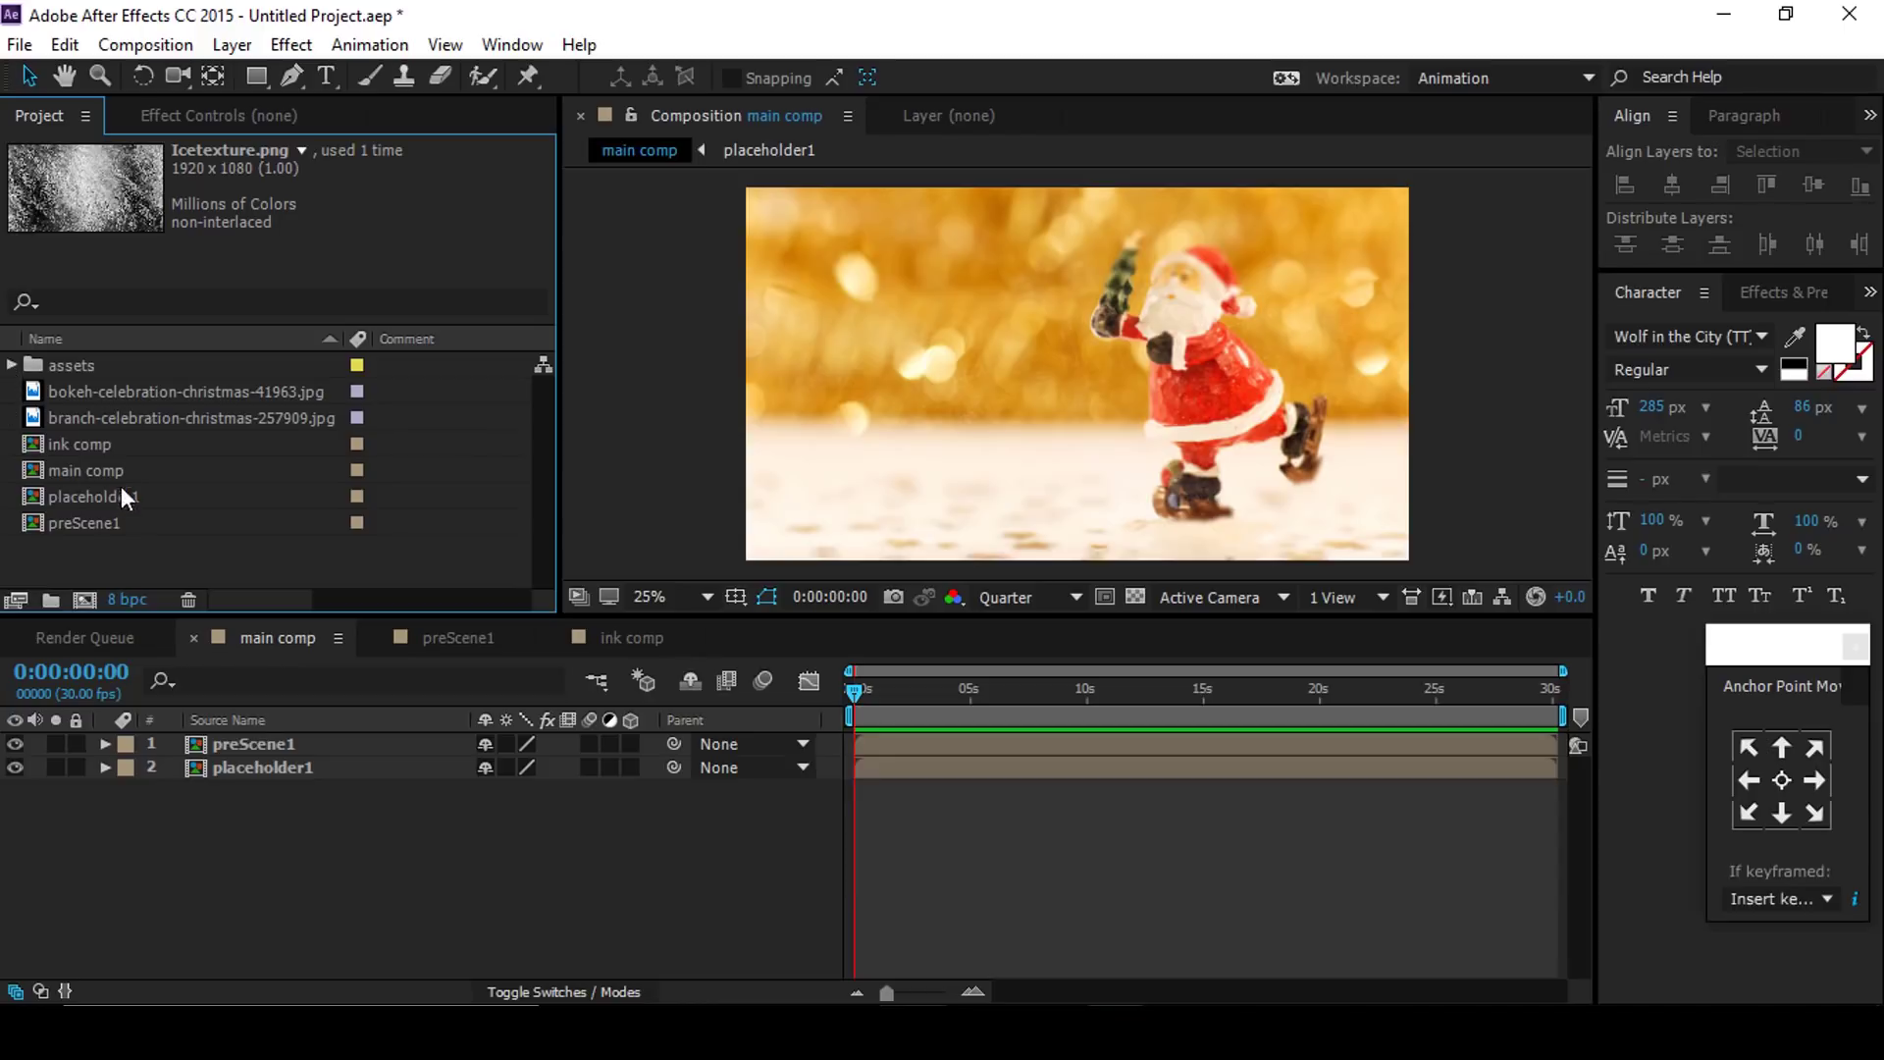
pyautogui.click(30, 449)
pyautogui.moveTo(30, 449)
pyautogui.mouseDown()
pyautogui.moveTo(235, 667)
pyautogui.moveTo(244, 739)
pyautogui.mouseUp()
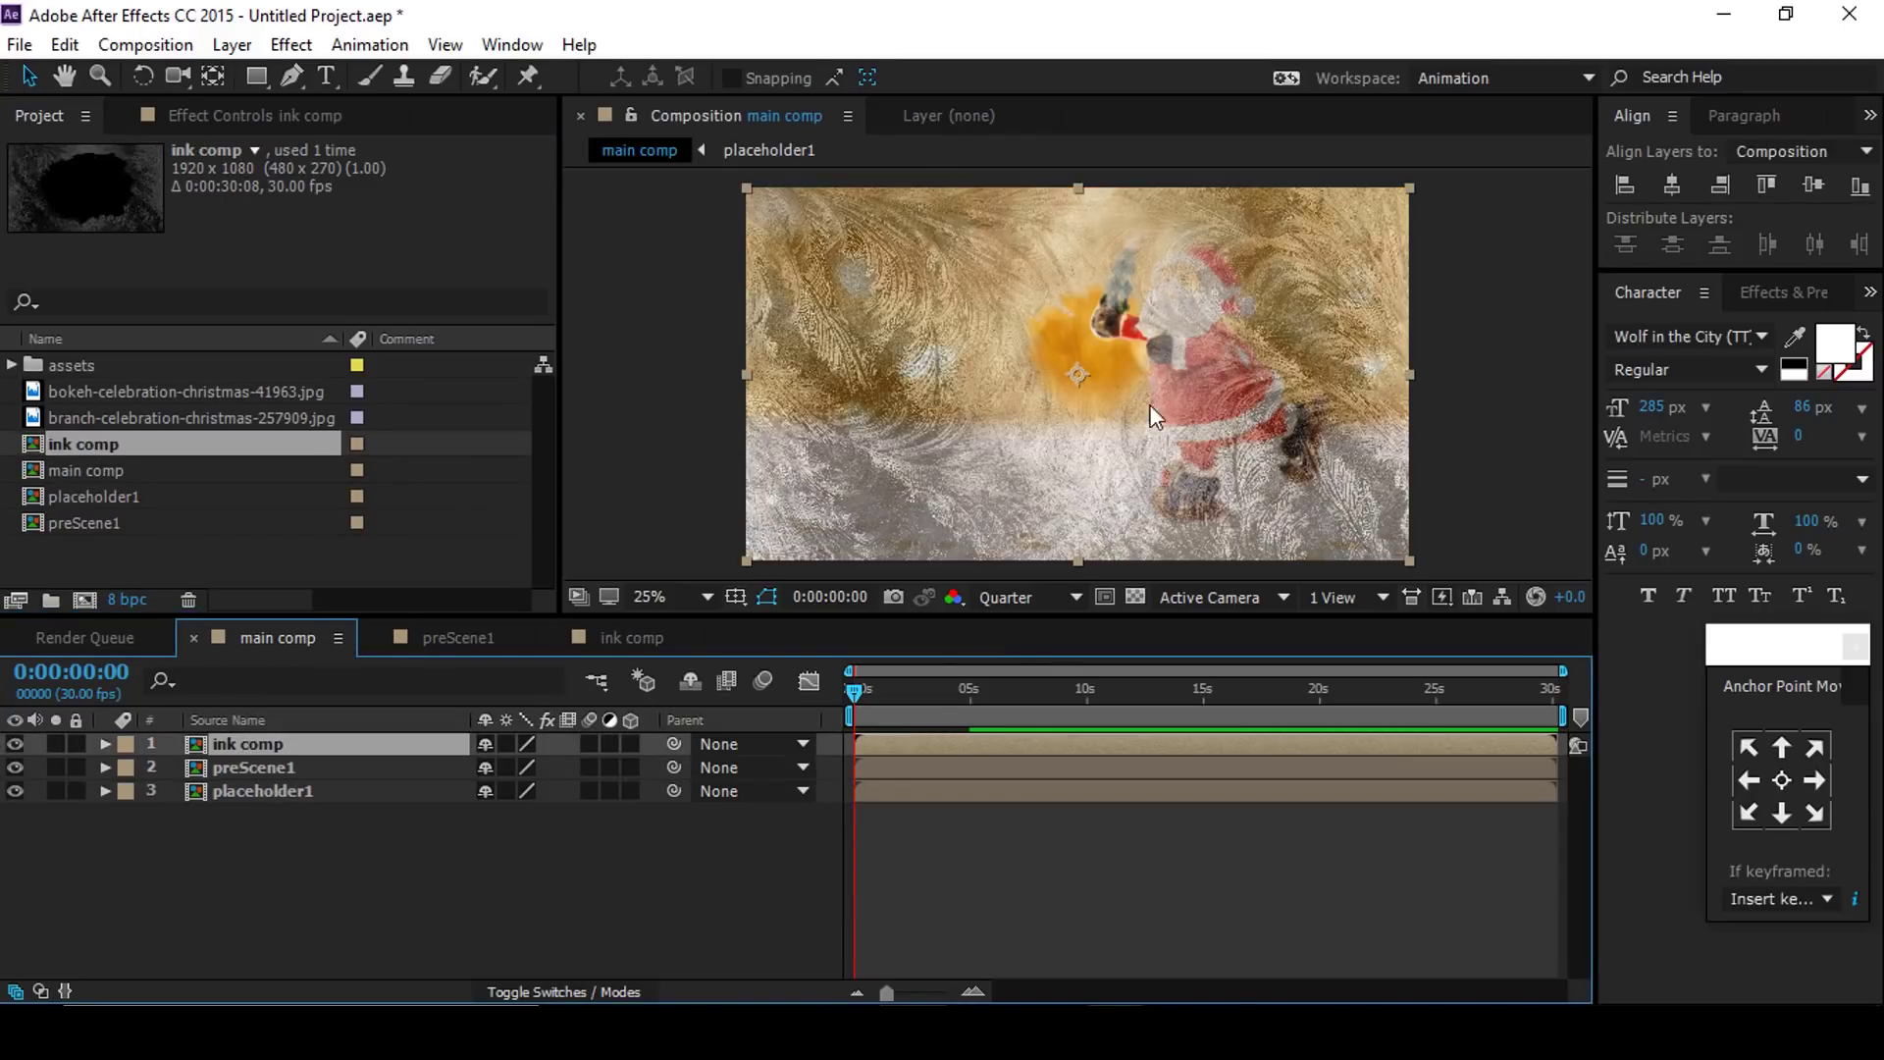
pyautogui.press('space')
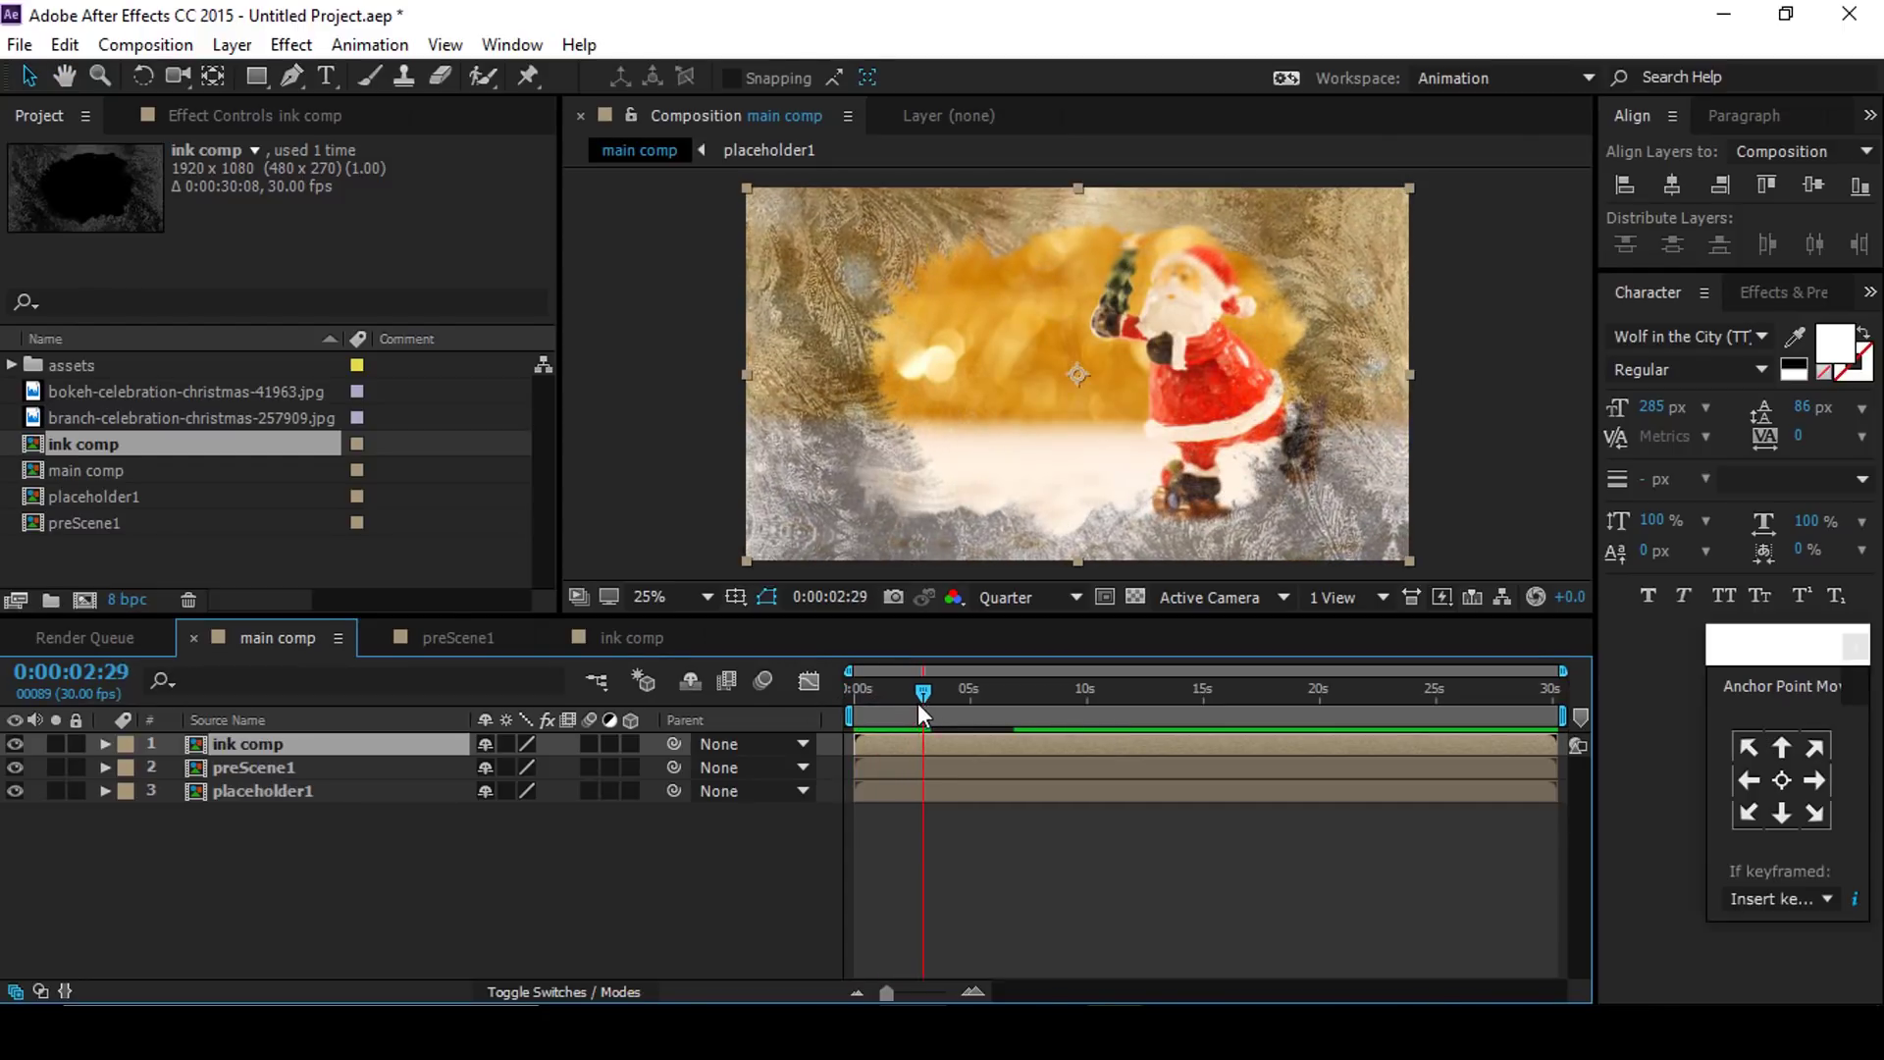
# Step: Apply Motion Tile to the preScene1 layer with Output Width and Output Height of 400 and Mirror Edges enabled
pyautogui.press('space')
pyautogui.click(245, 768)
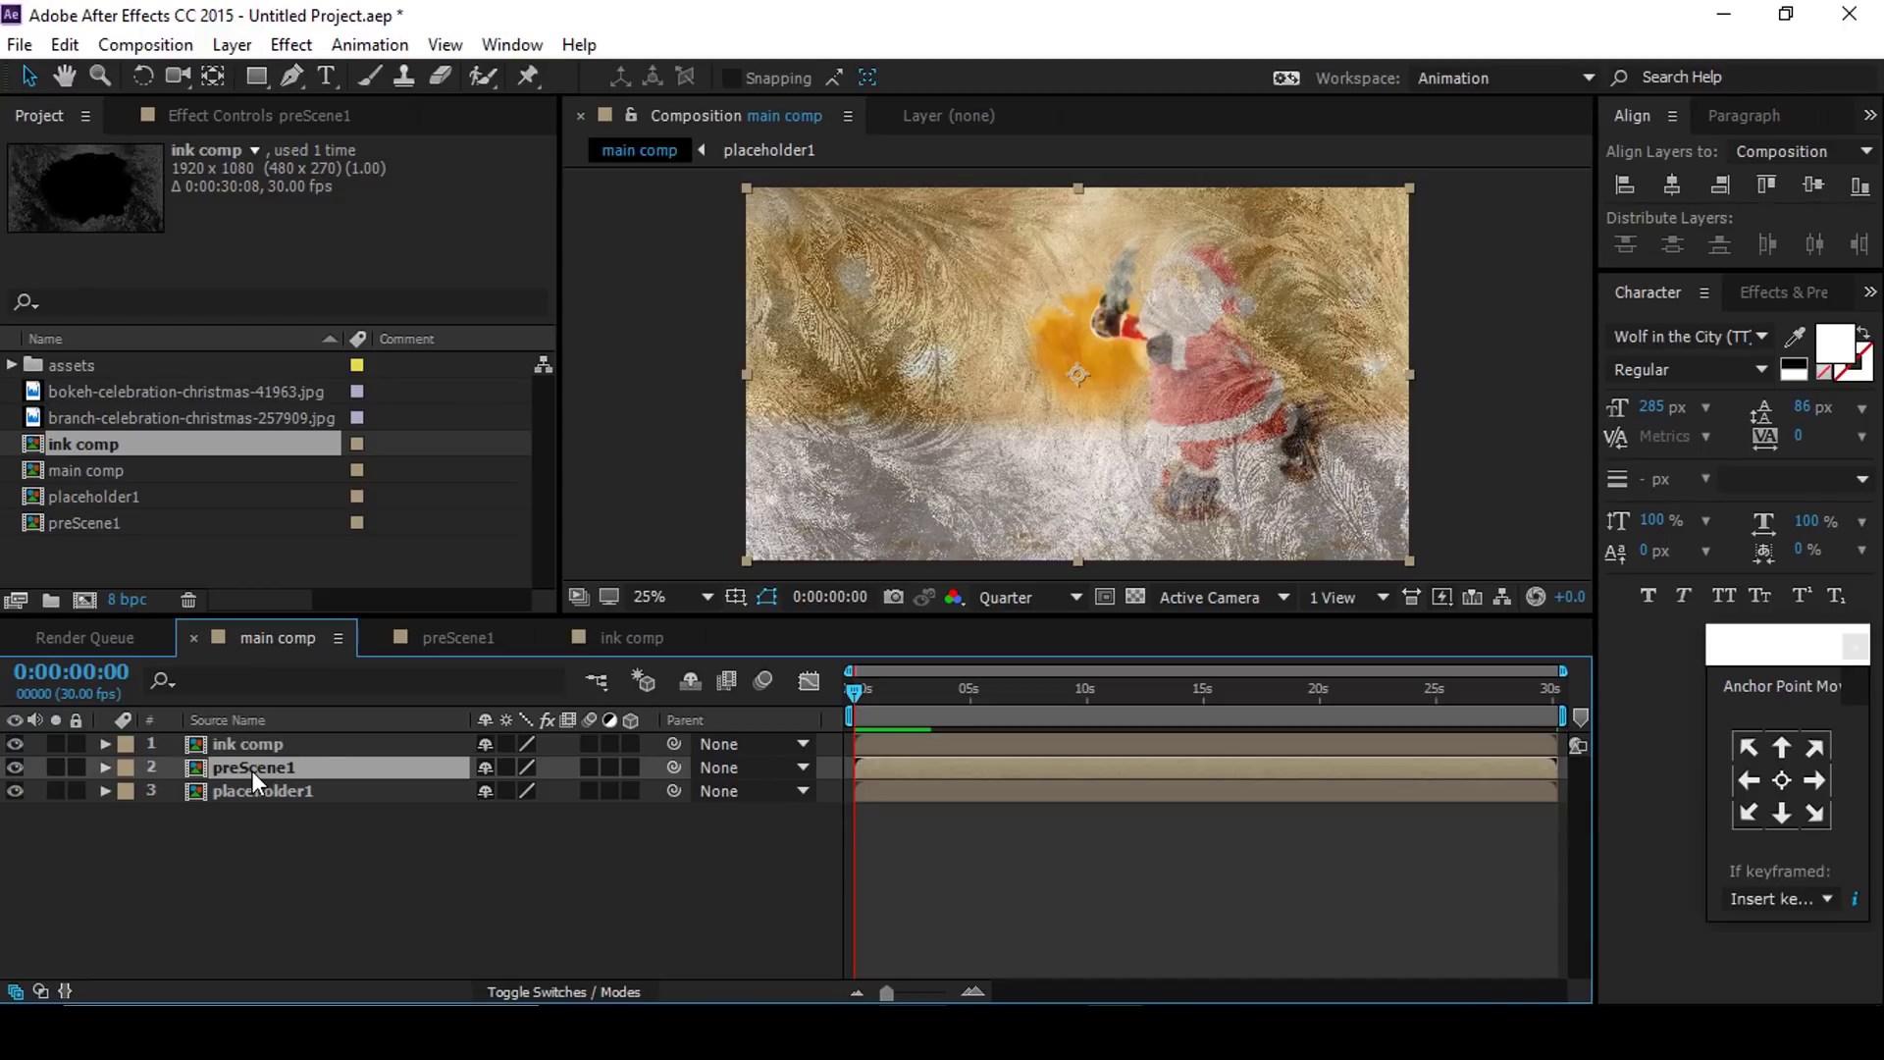
pyautogui.hotkey('ctrl', 'space')
pyautogui.write('moti')
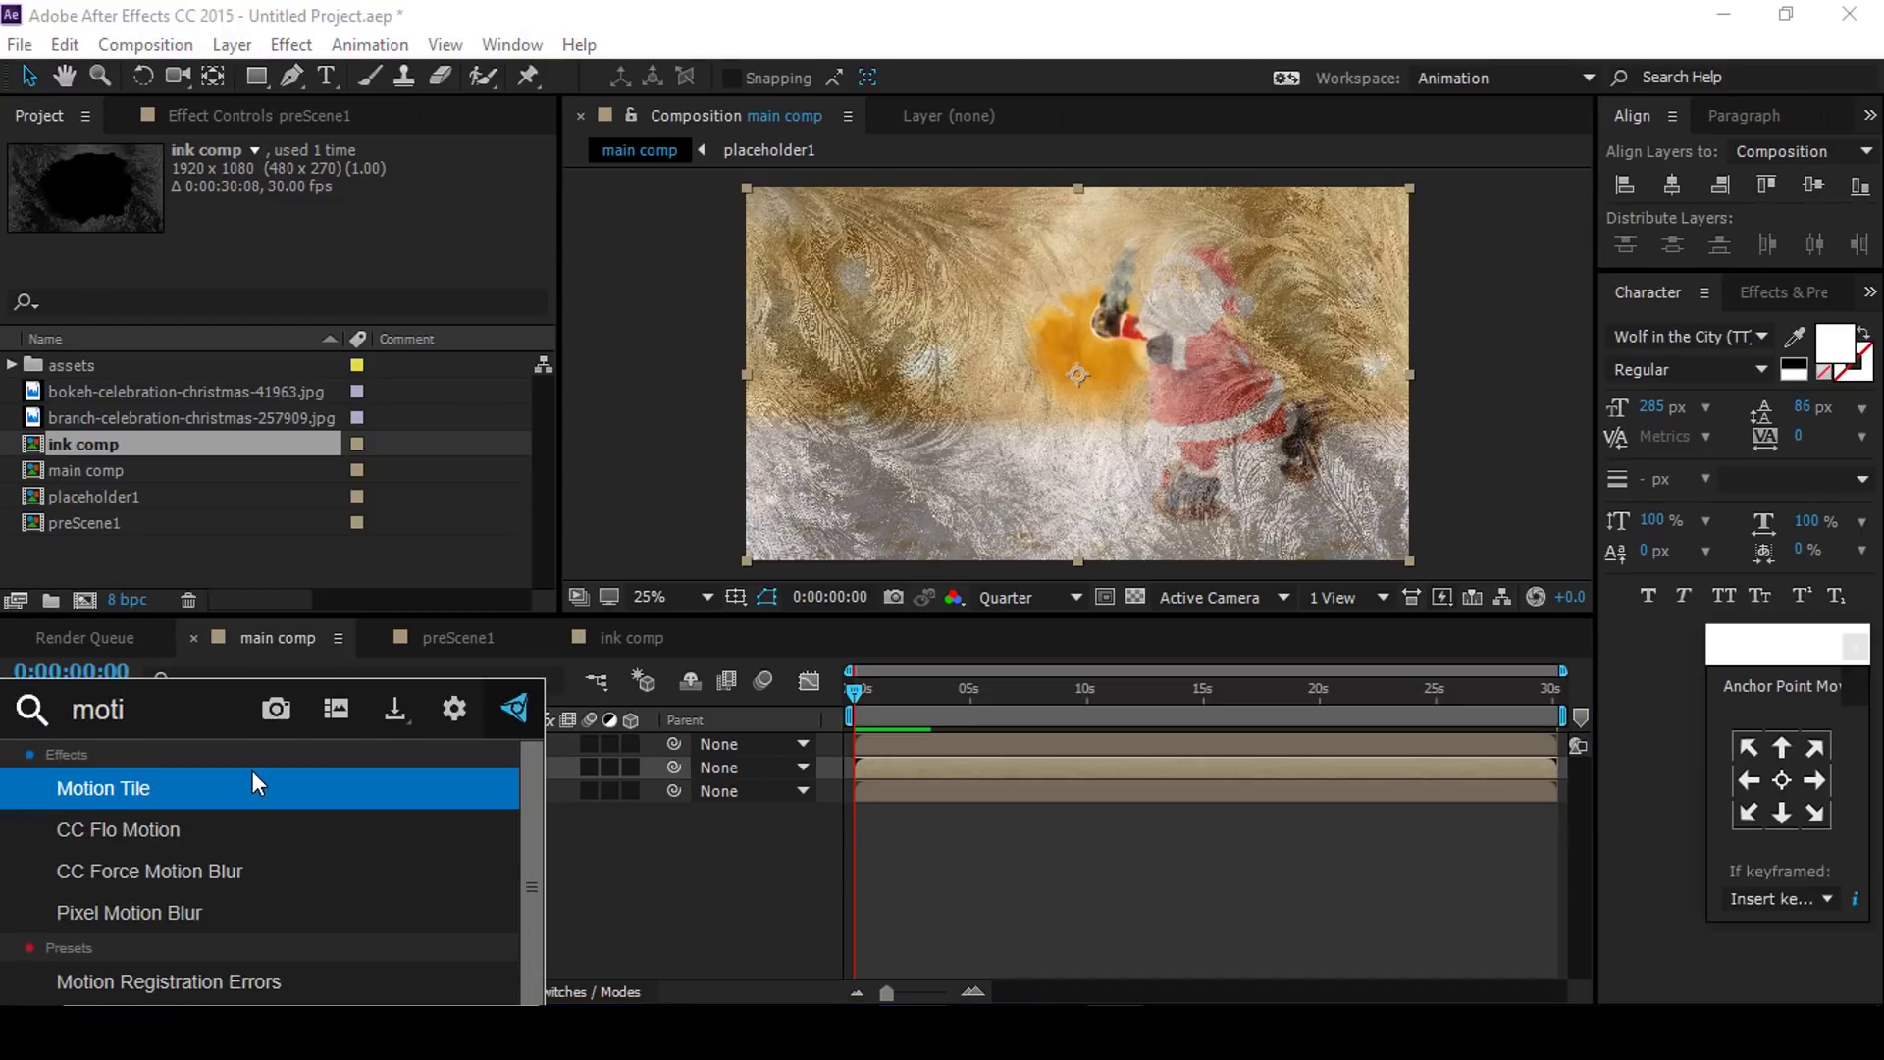
pyautogui.press('Return')
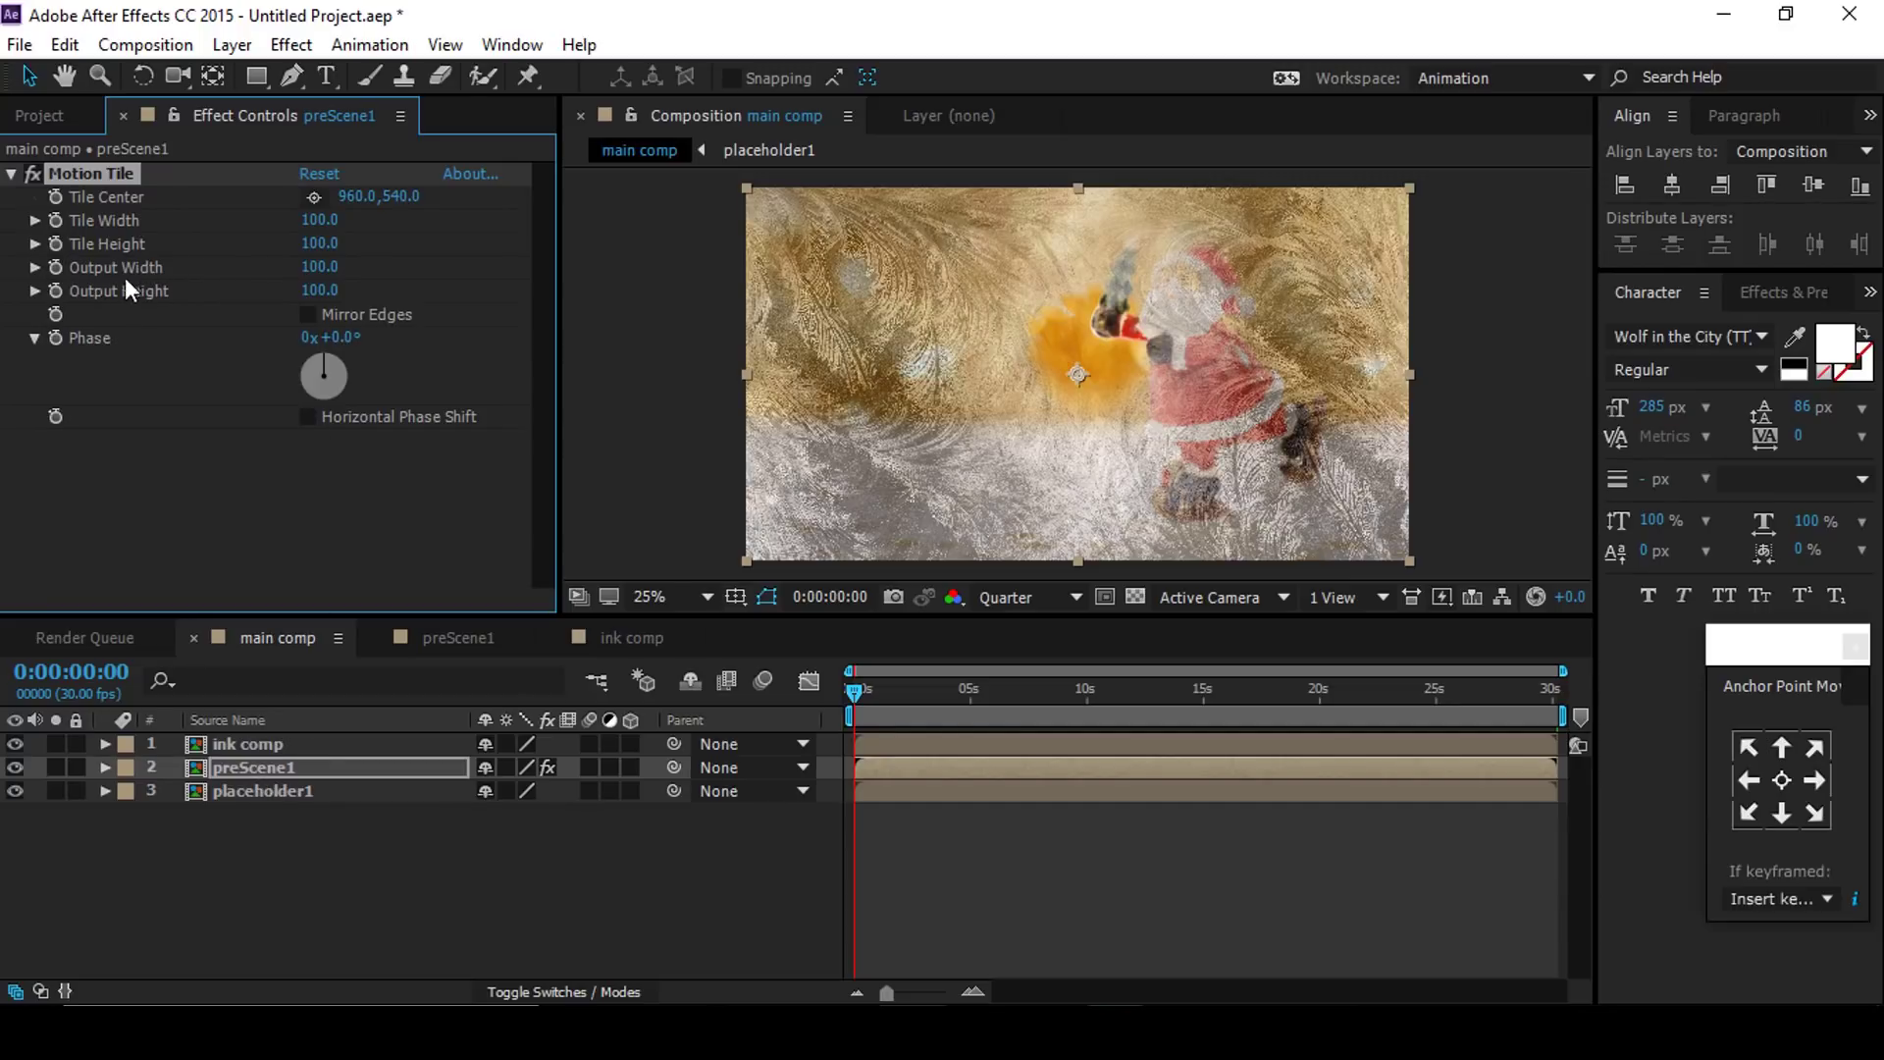
pyautogui.write('400')
pyautogui.press('Tab')
pyautogui.write('400')
pyautogui.press('Return')
pyautogui.click(305, 316)
# Step: Apply Displacement Map to the preScene1 layer and choose ink comp as the displacement map layer
pyautogui.hotkey('ctrl', 'space')
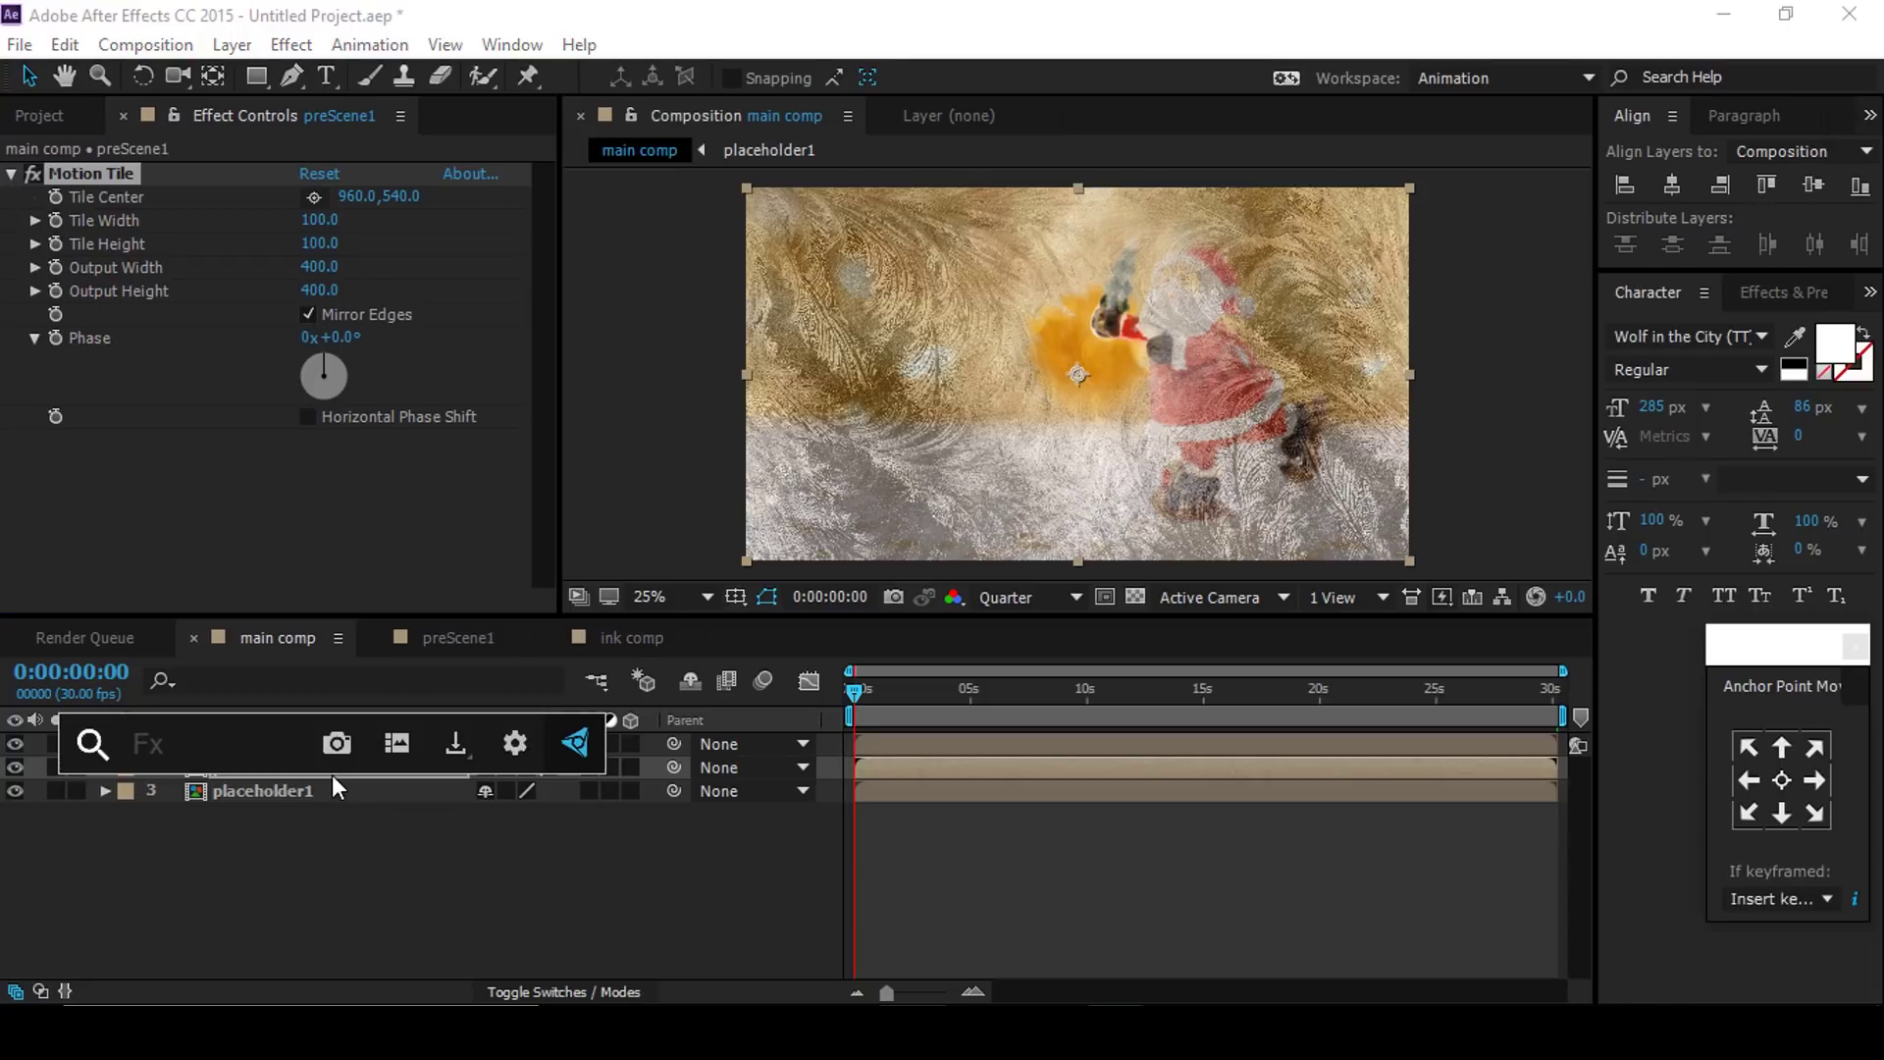
pyautogui.write('dis')
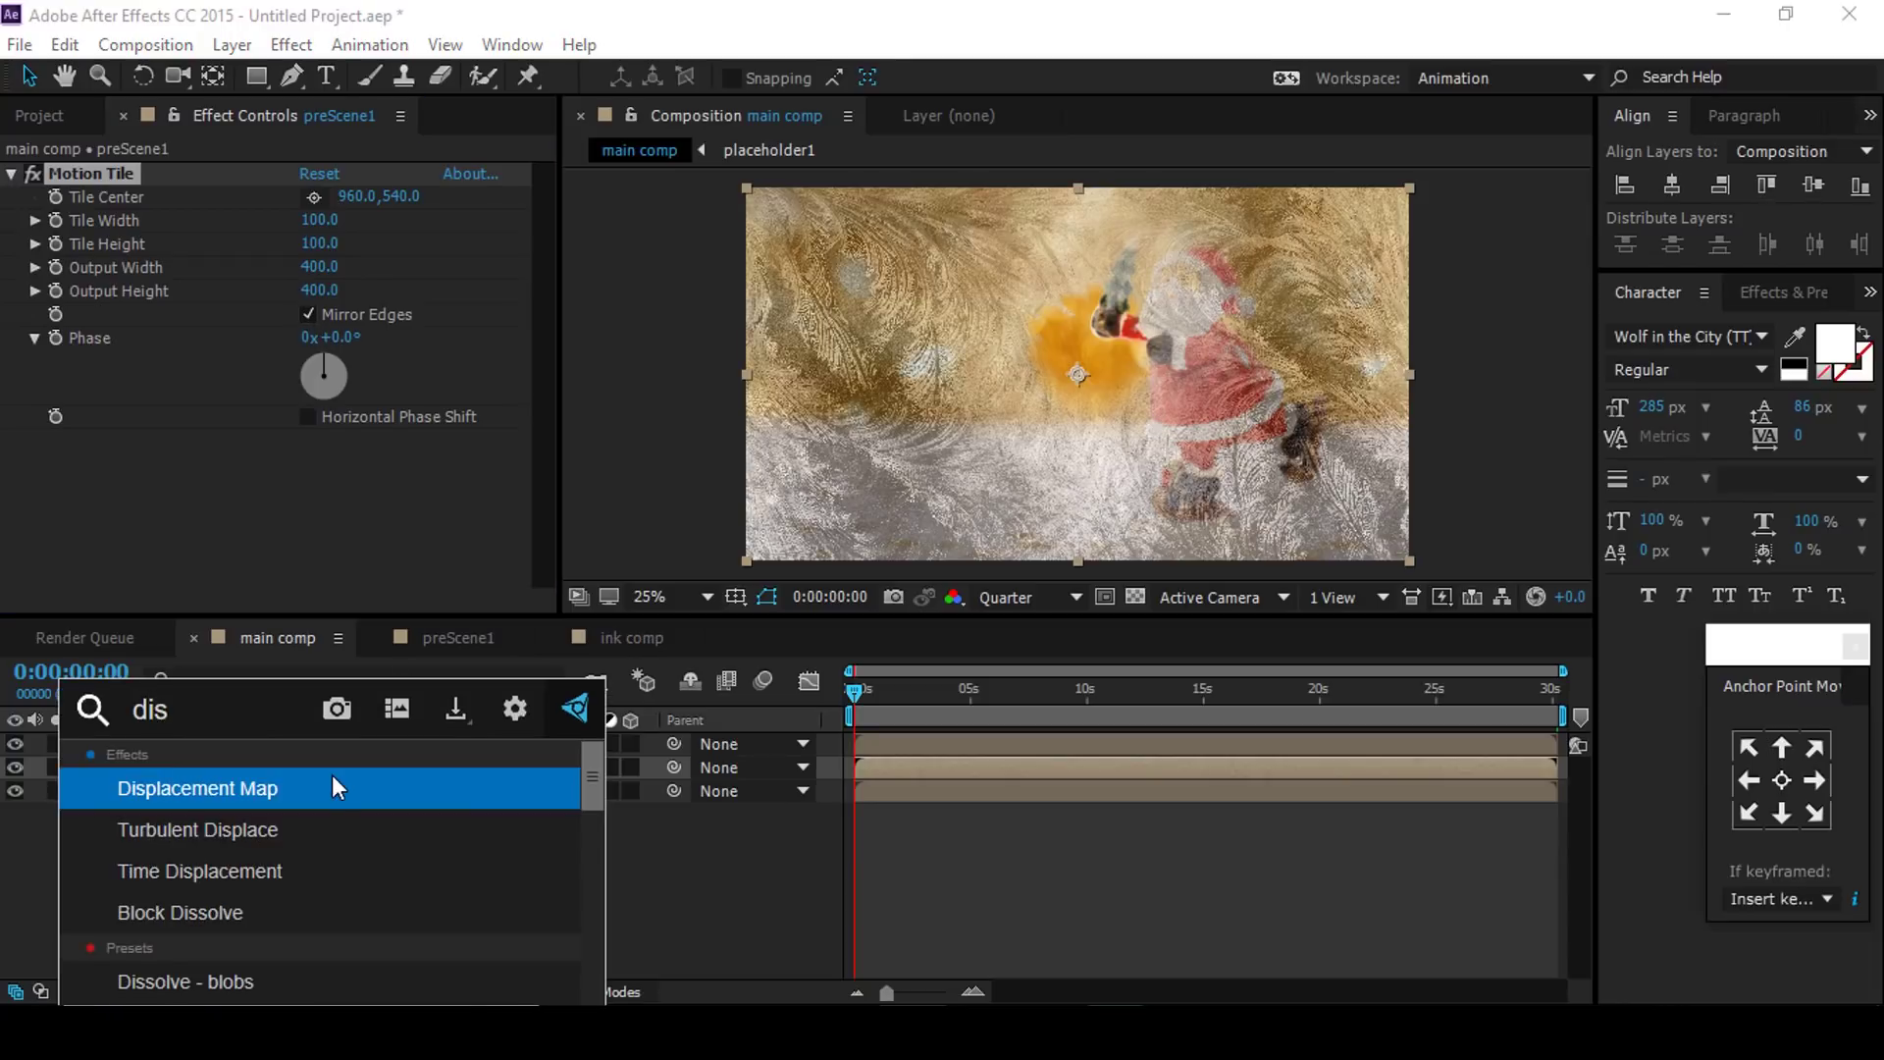
pyautogui.click(332, 777)
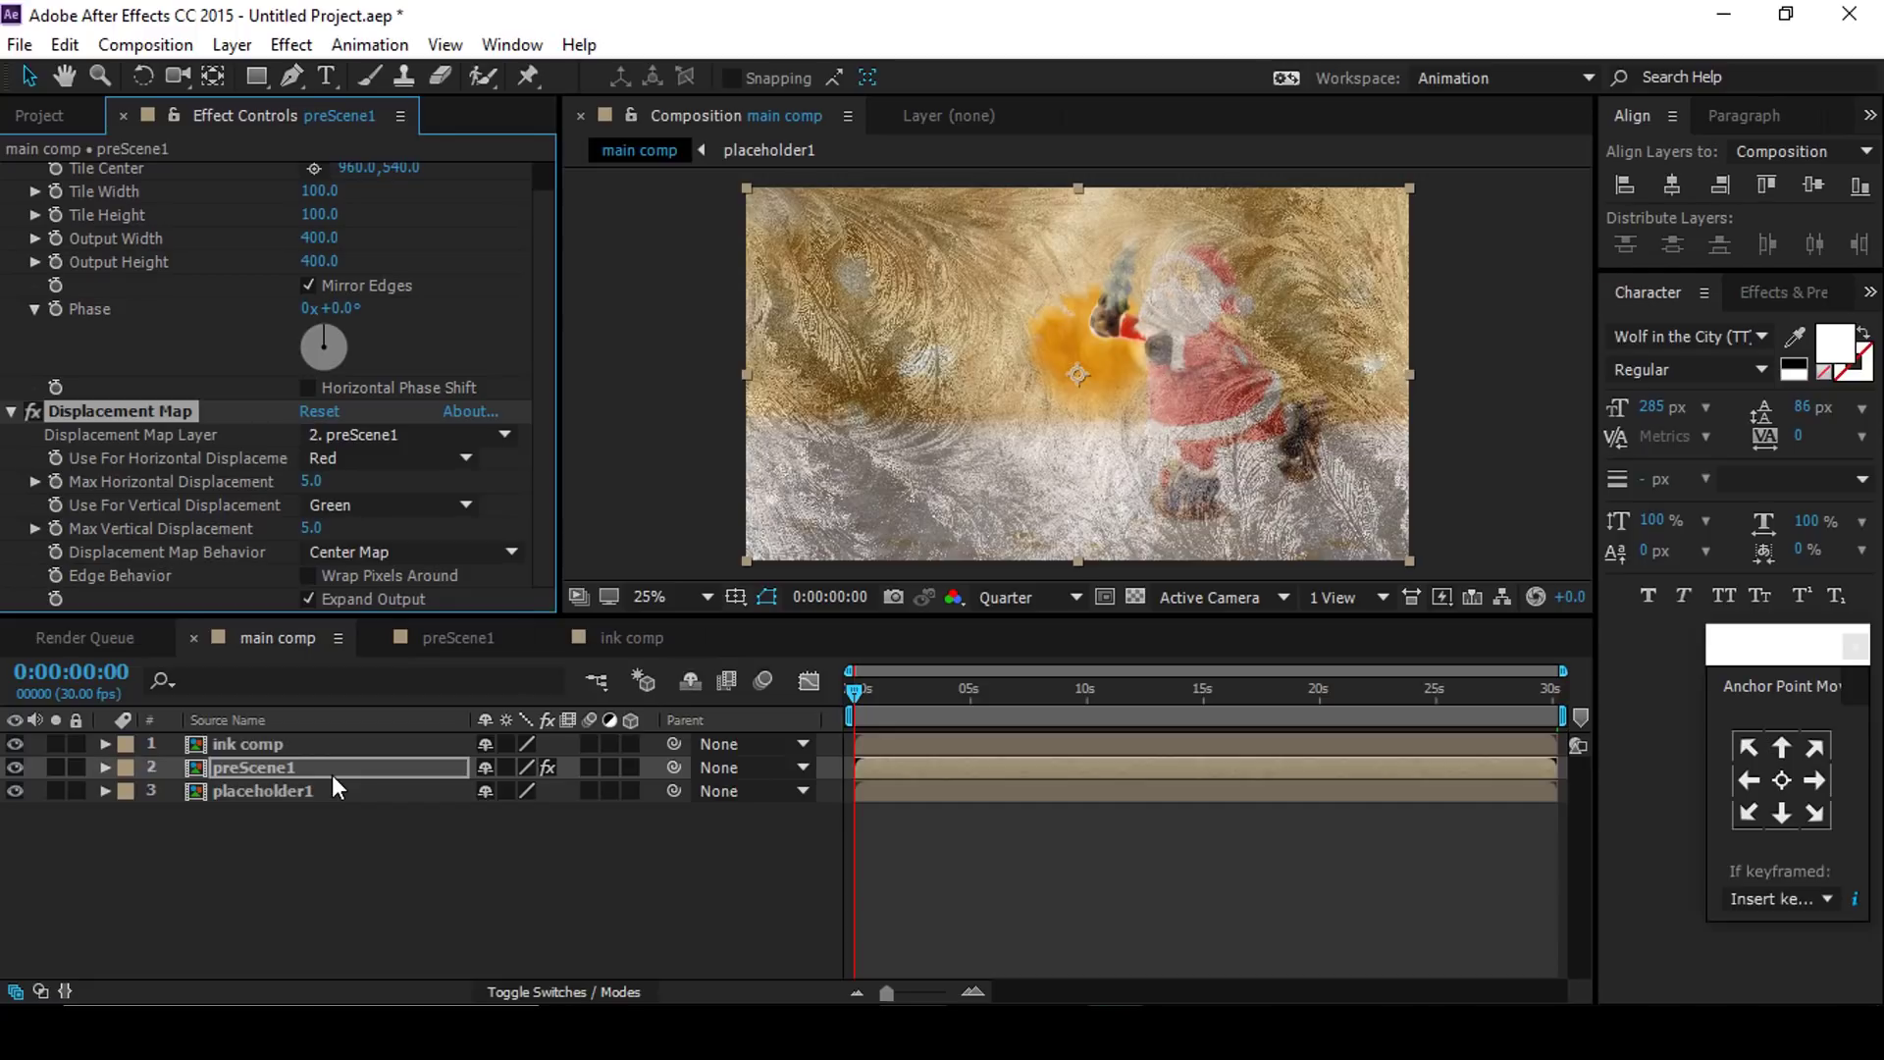
pyautogui.click(345, 889)
pyautogui.click(86, 433)
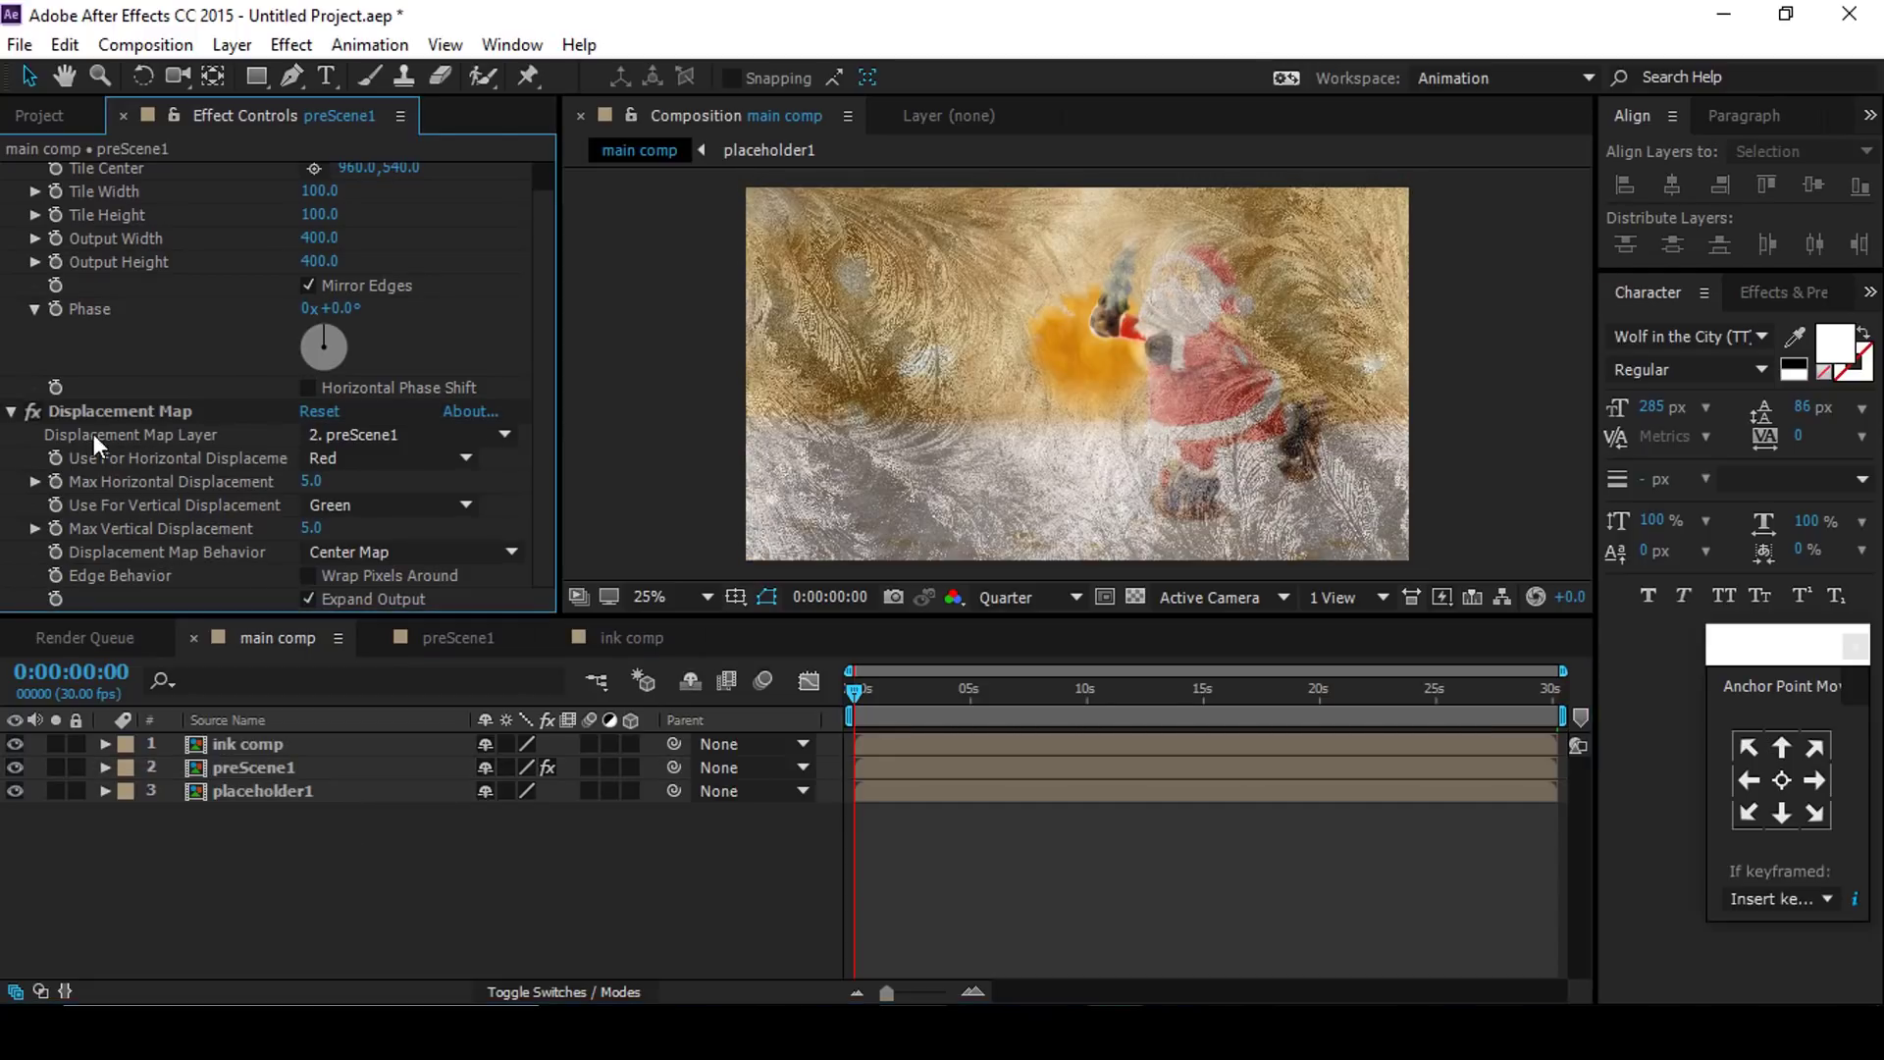
pyautogui.click(373, 434)
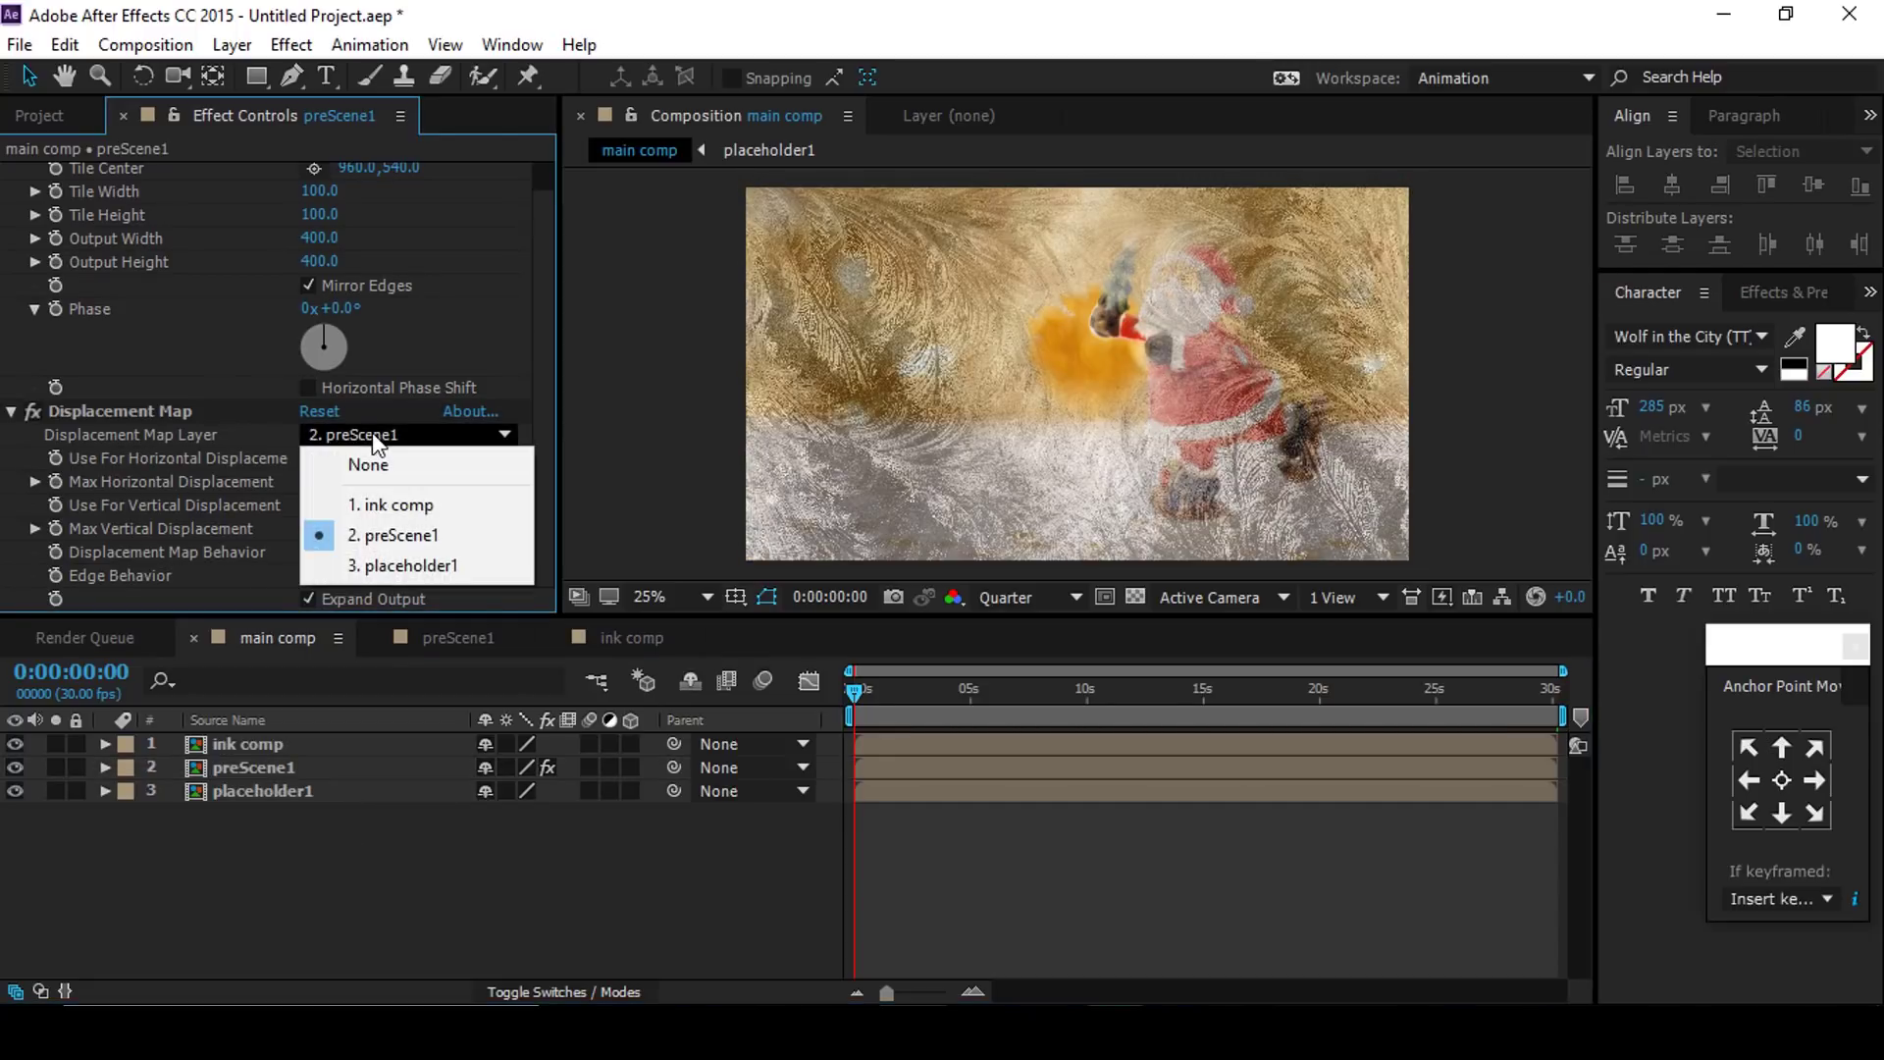
pyautogui.click(420, 504)
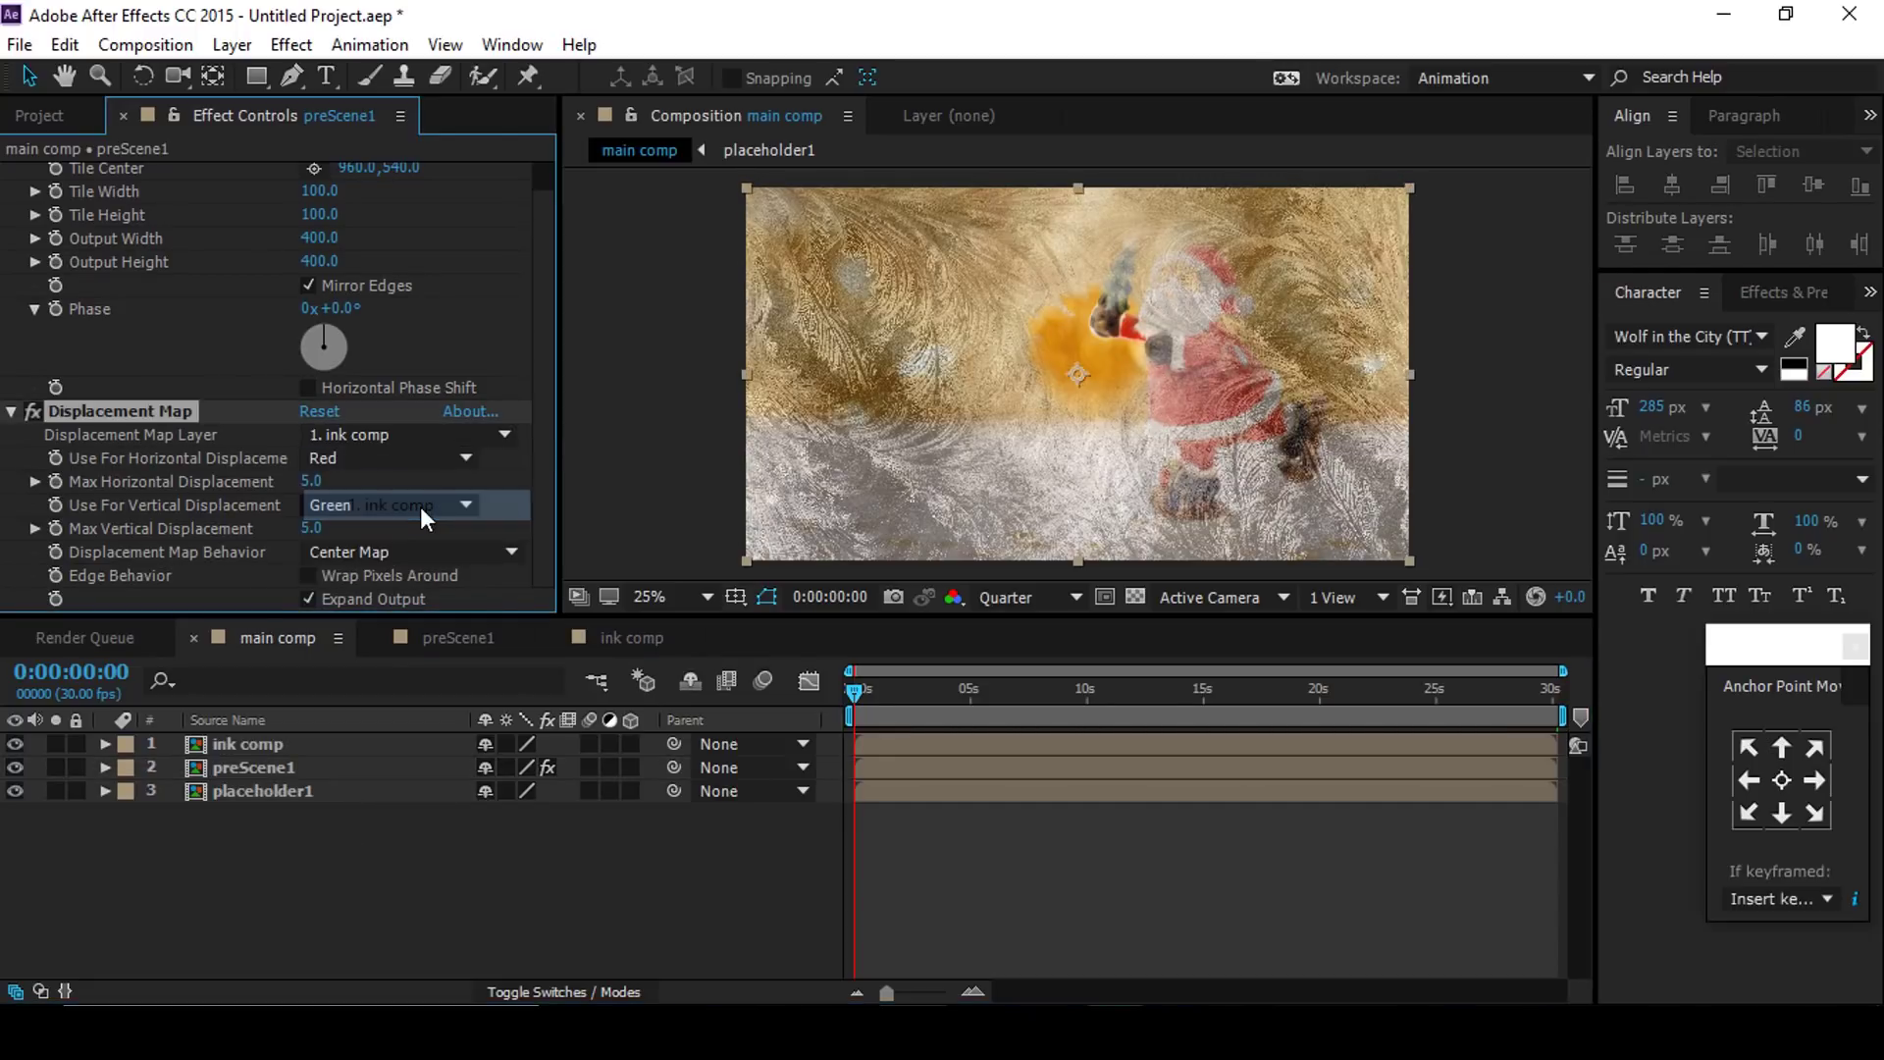
# Step: Use Luminance for the horizontal displacement and set Max Horizontal Displacement to 50
pyautogui.click(389, 455)
pyautogui.click(385, 603)
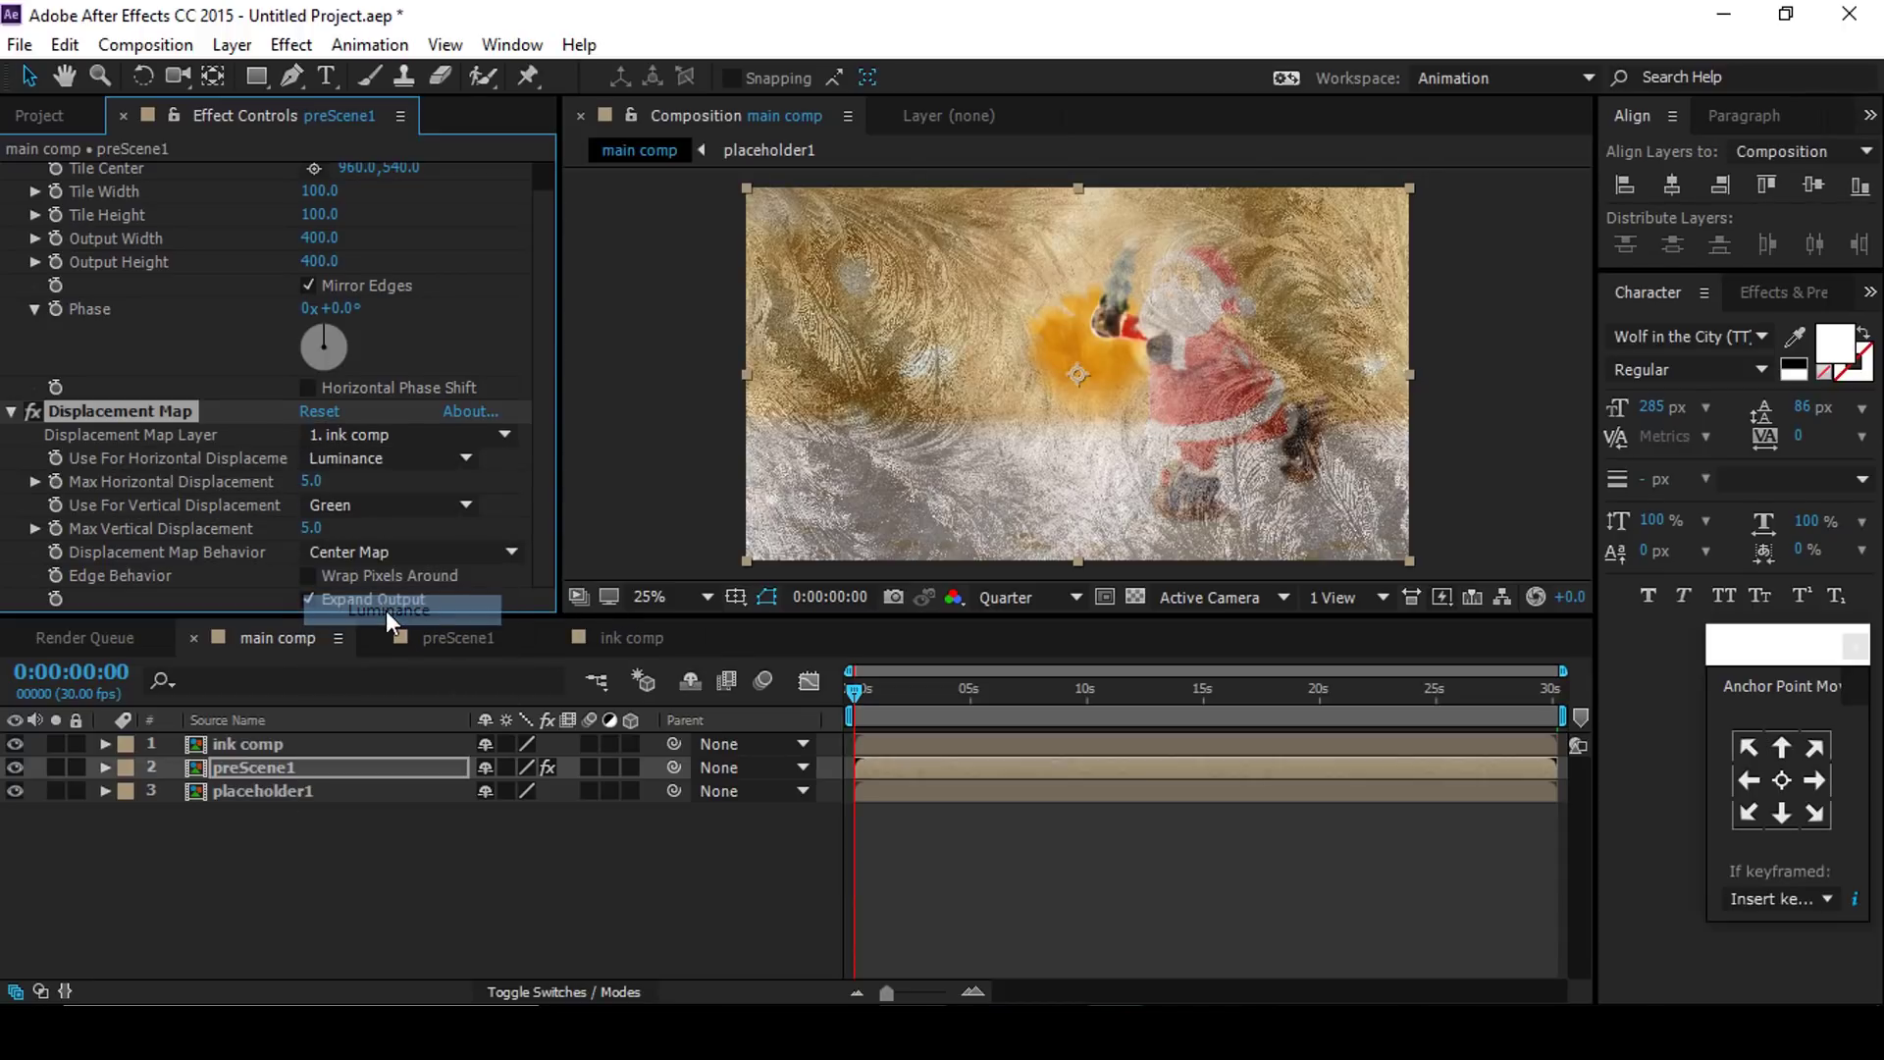
pyautogui.click(312, 481)
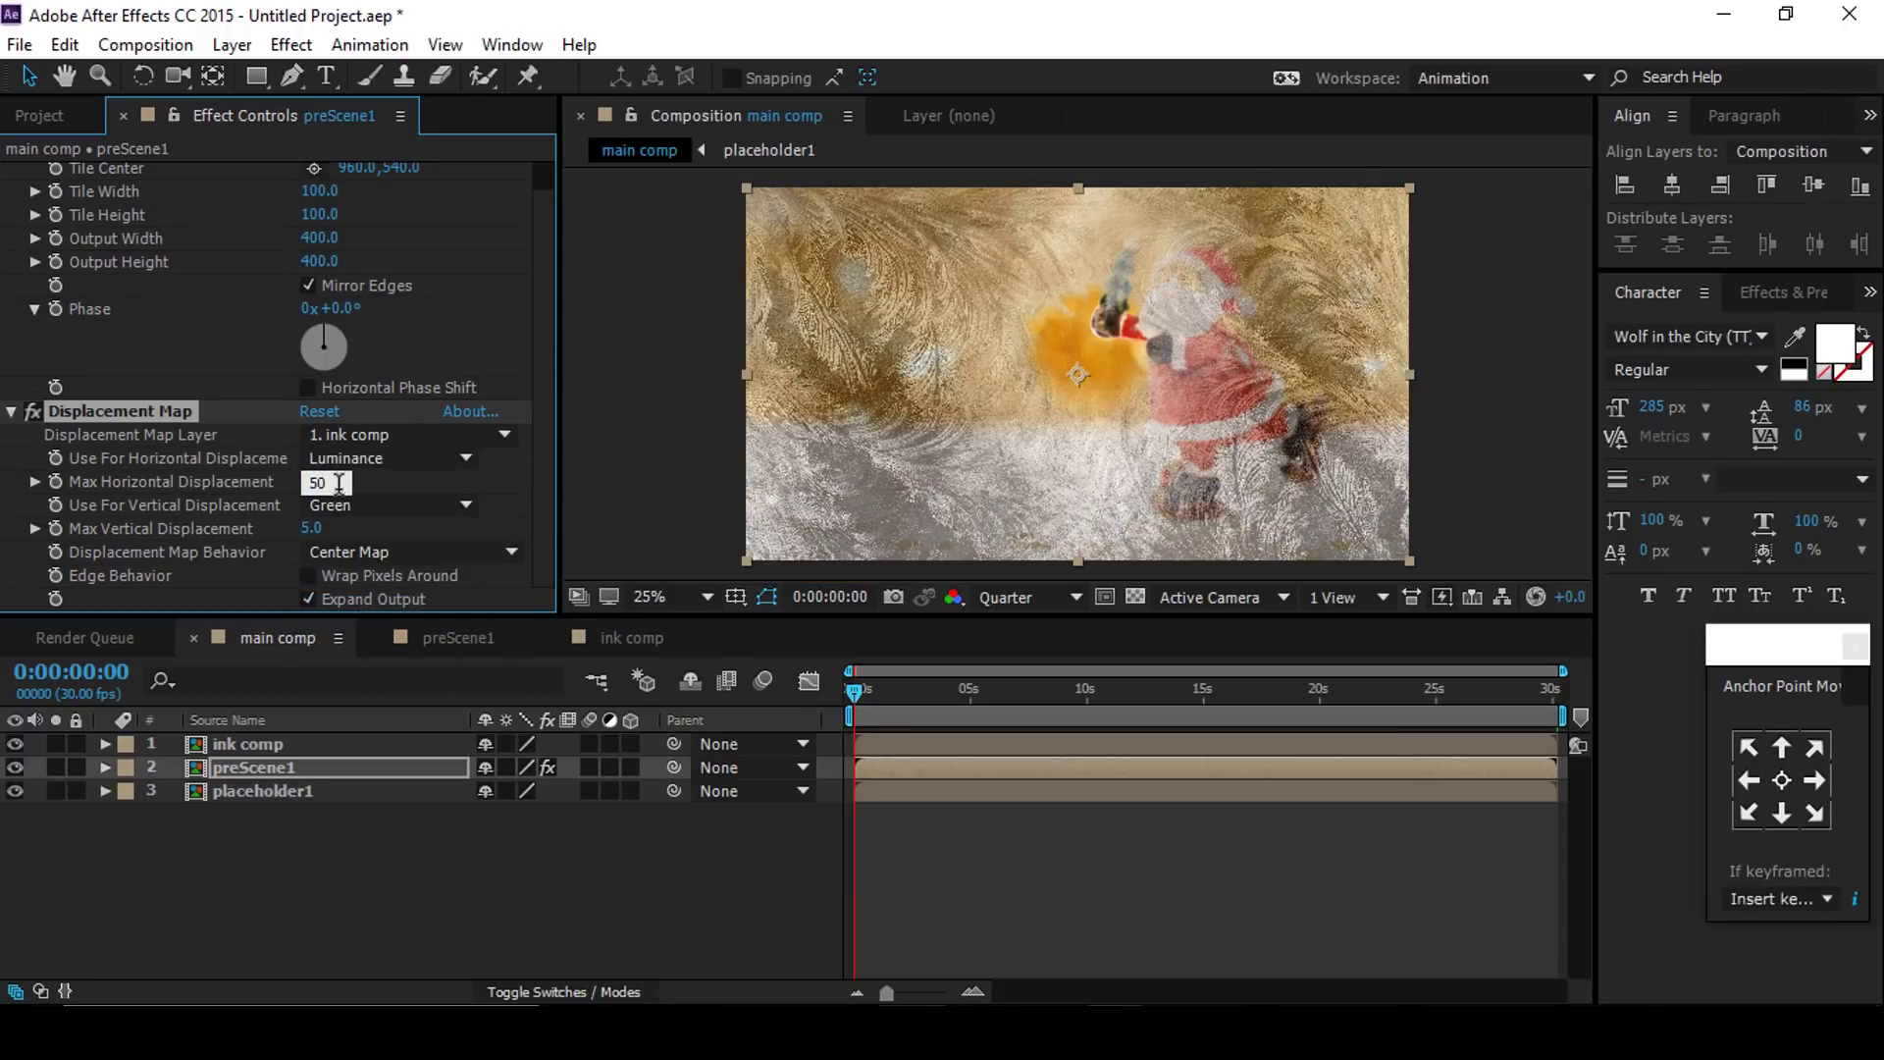
pyautogui.press('Return')
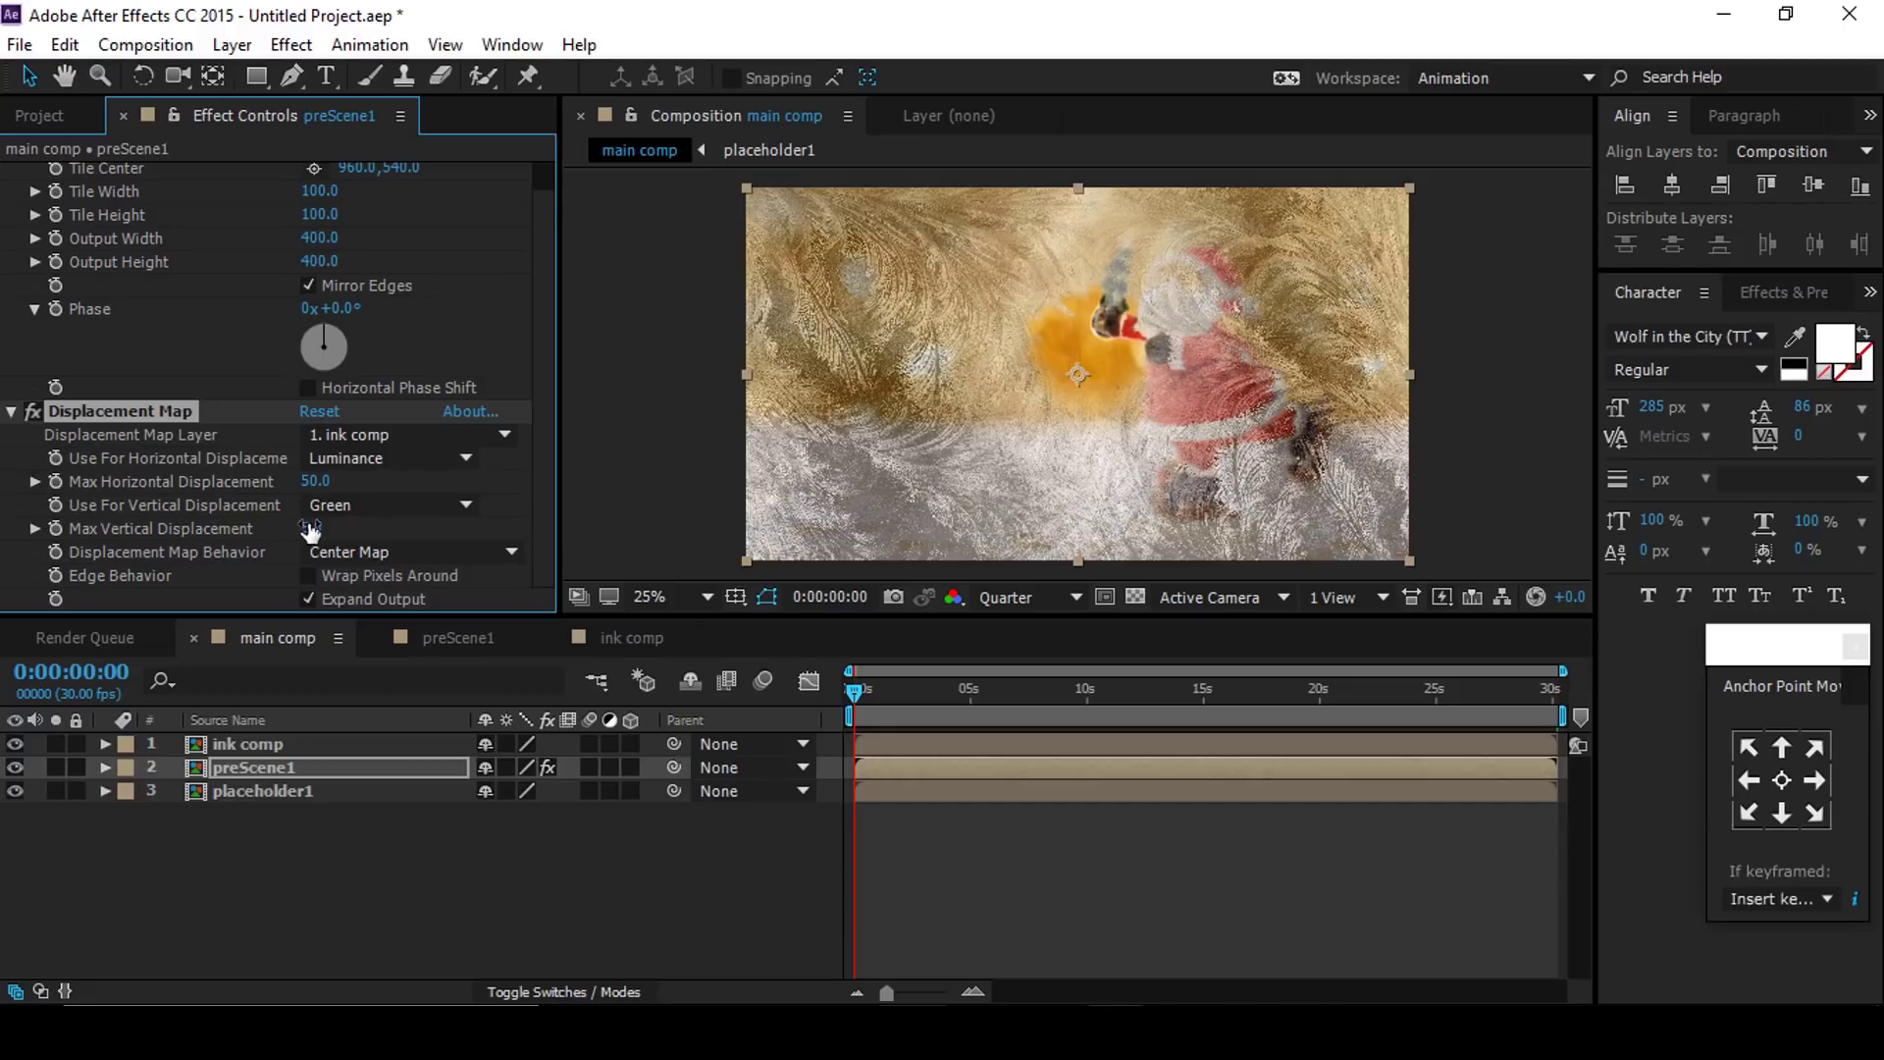
# Step: Use Luminance for the vertical displacement, set Max Vertical Displacement to 30, and preview the ink reveal from the start
pyautogui.click(365, 506)
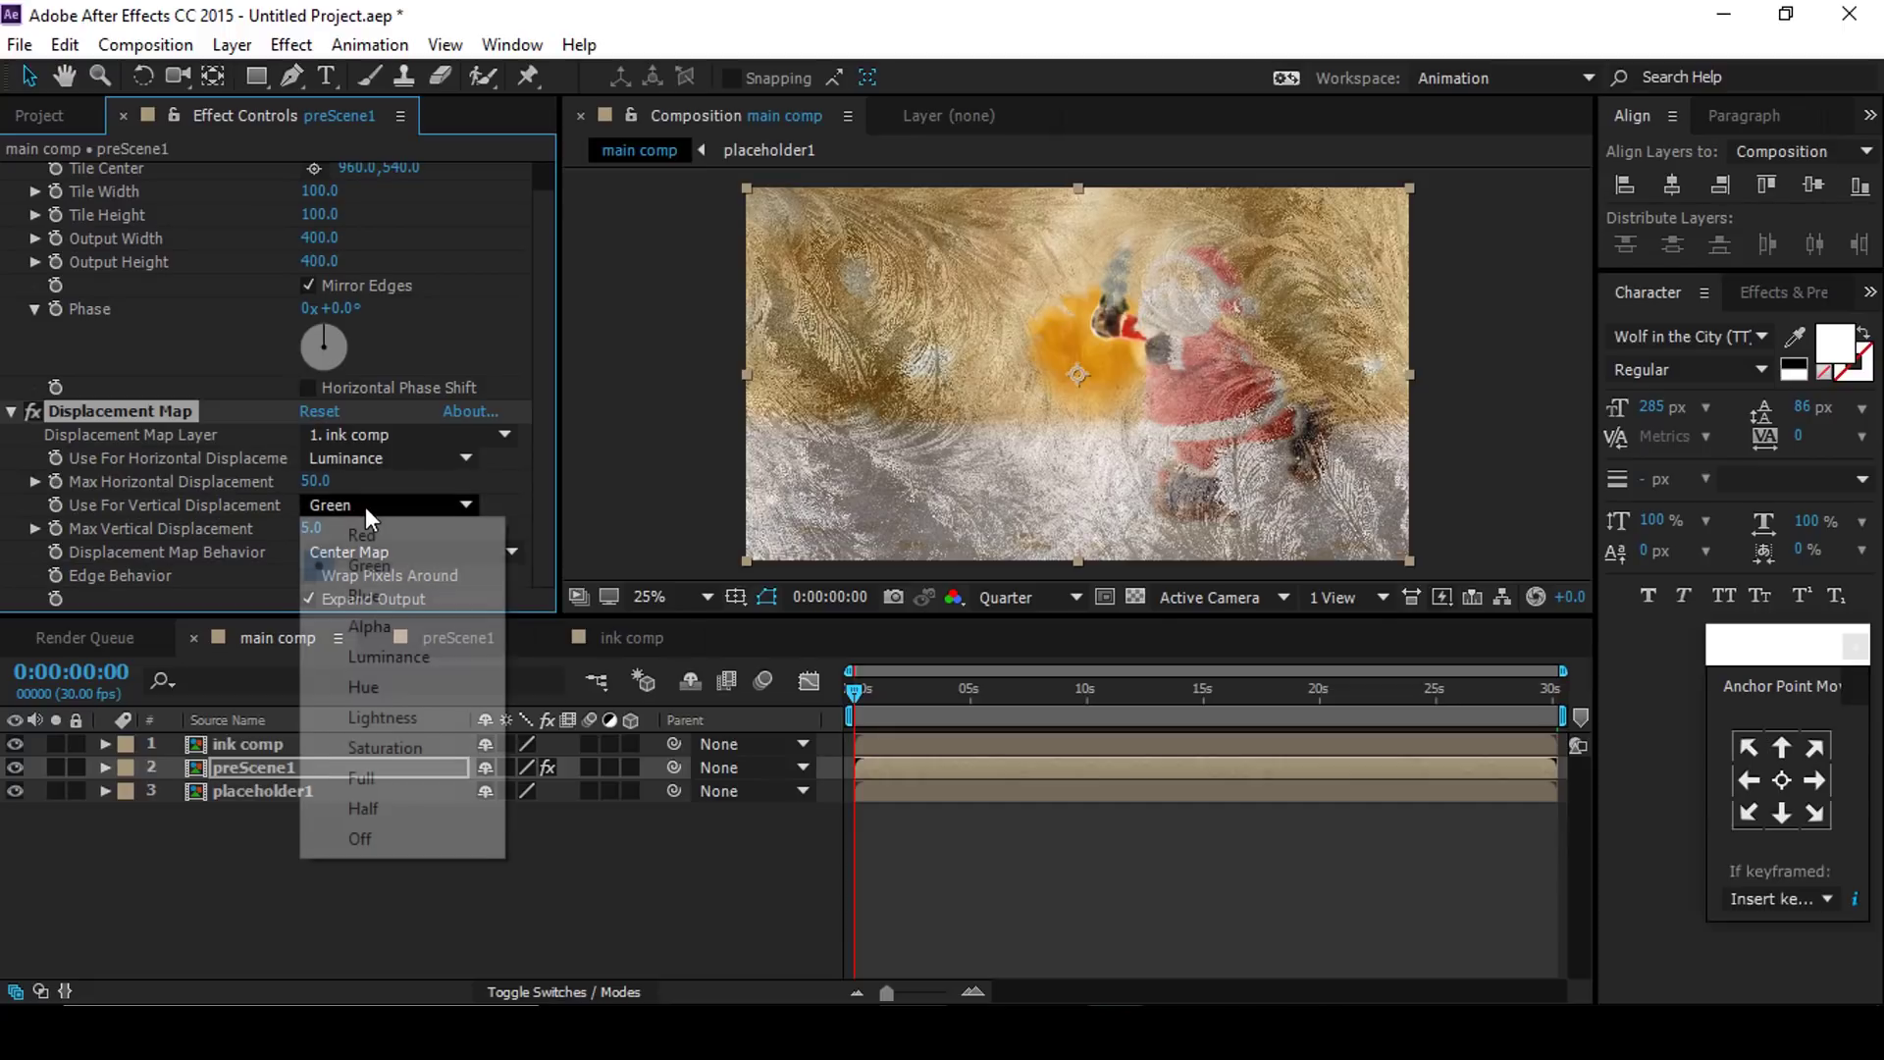
pyautogui.click(381, 663)
pyautogui.click(314, 529)
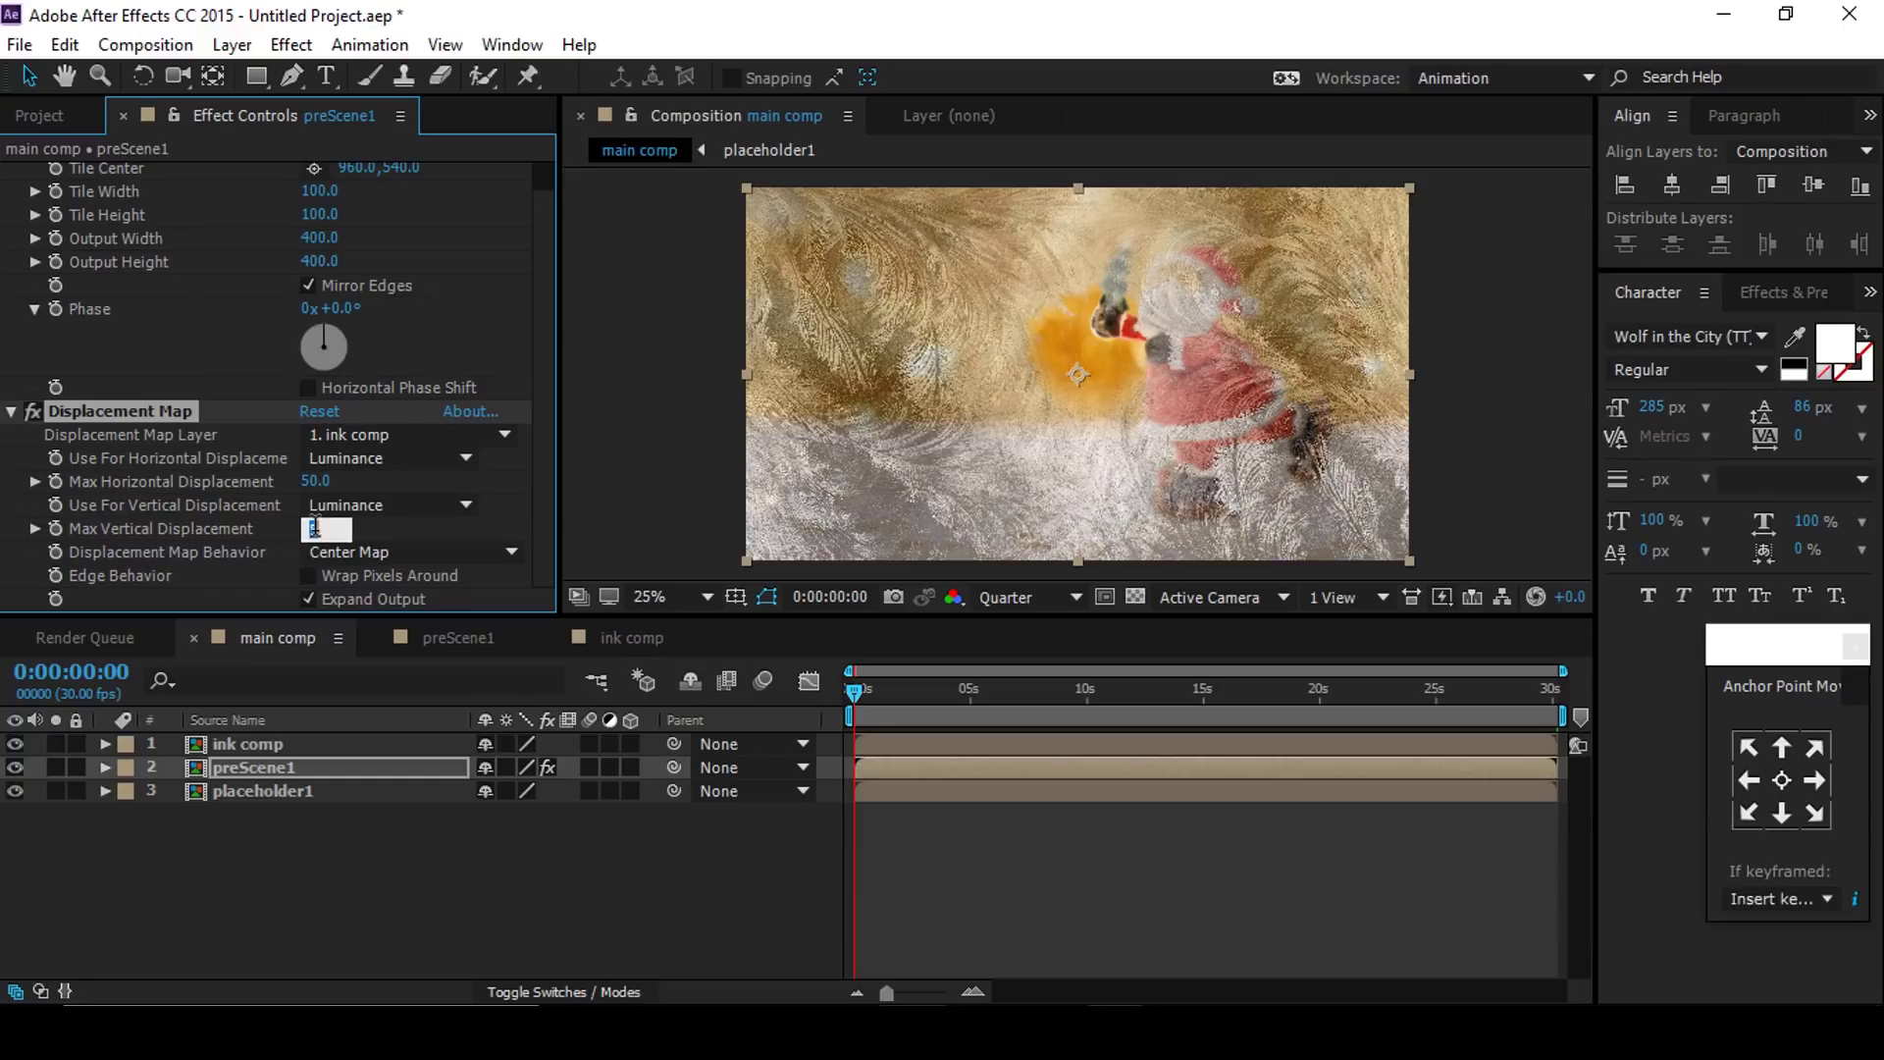
pyautogui.write('30')
pyautogui.press('Return')
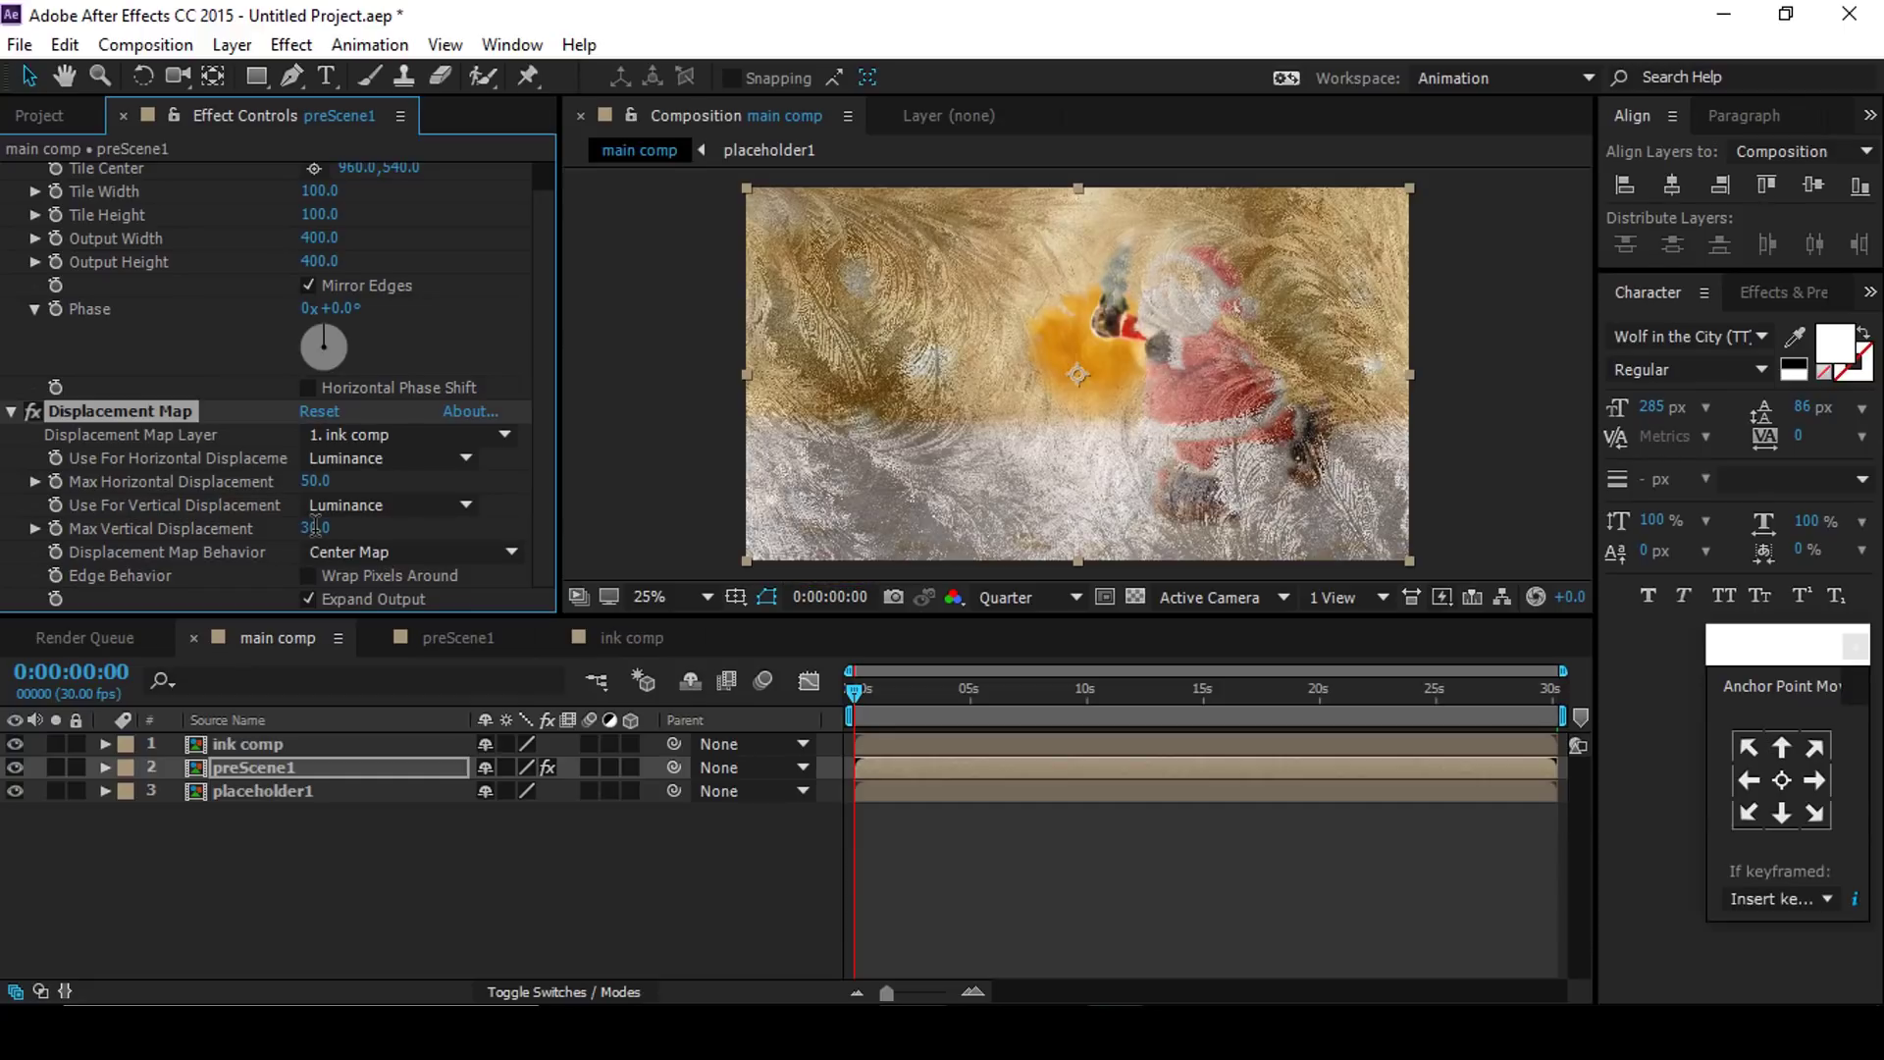
pyautogui.click(646, 895)
pyautogui.press('space')
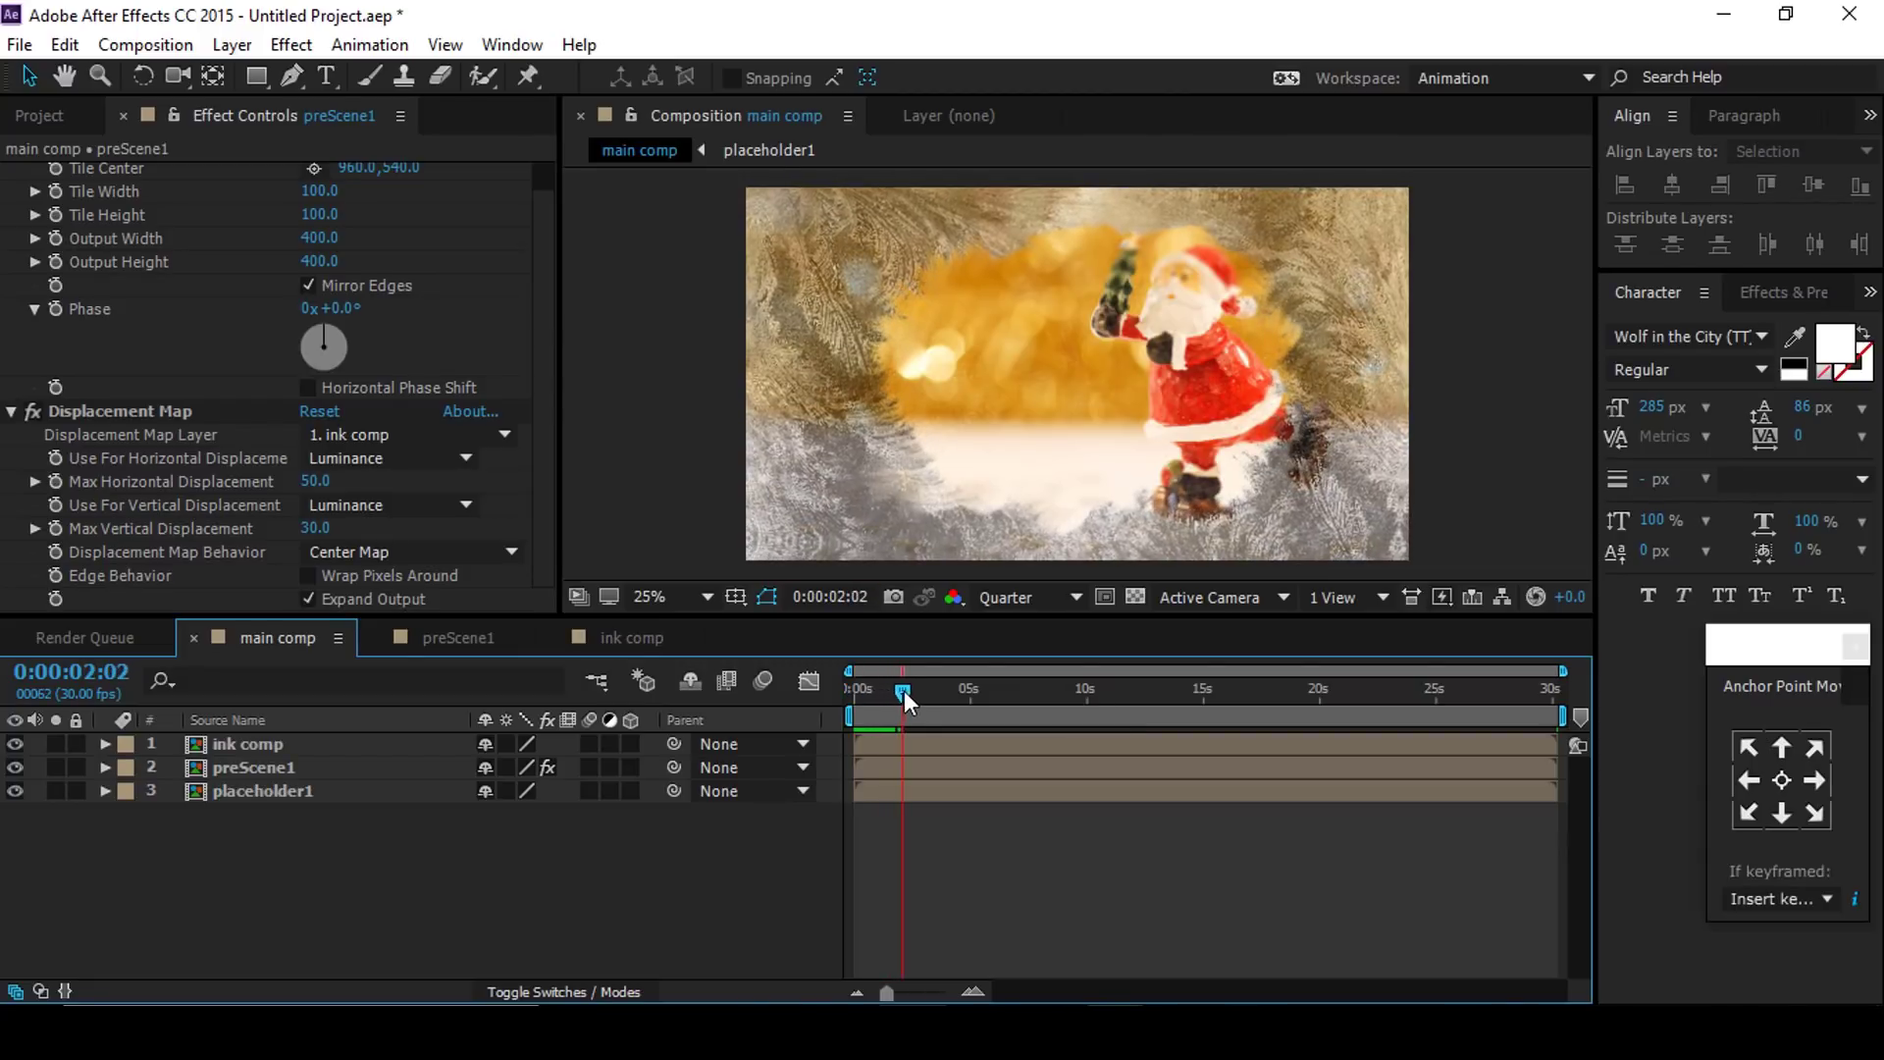
pyautogui.moveTo(909, 690); pyautogui.dragTo(840, 691)
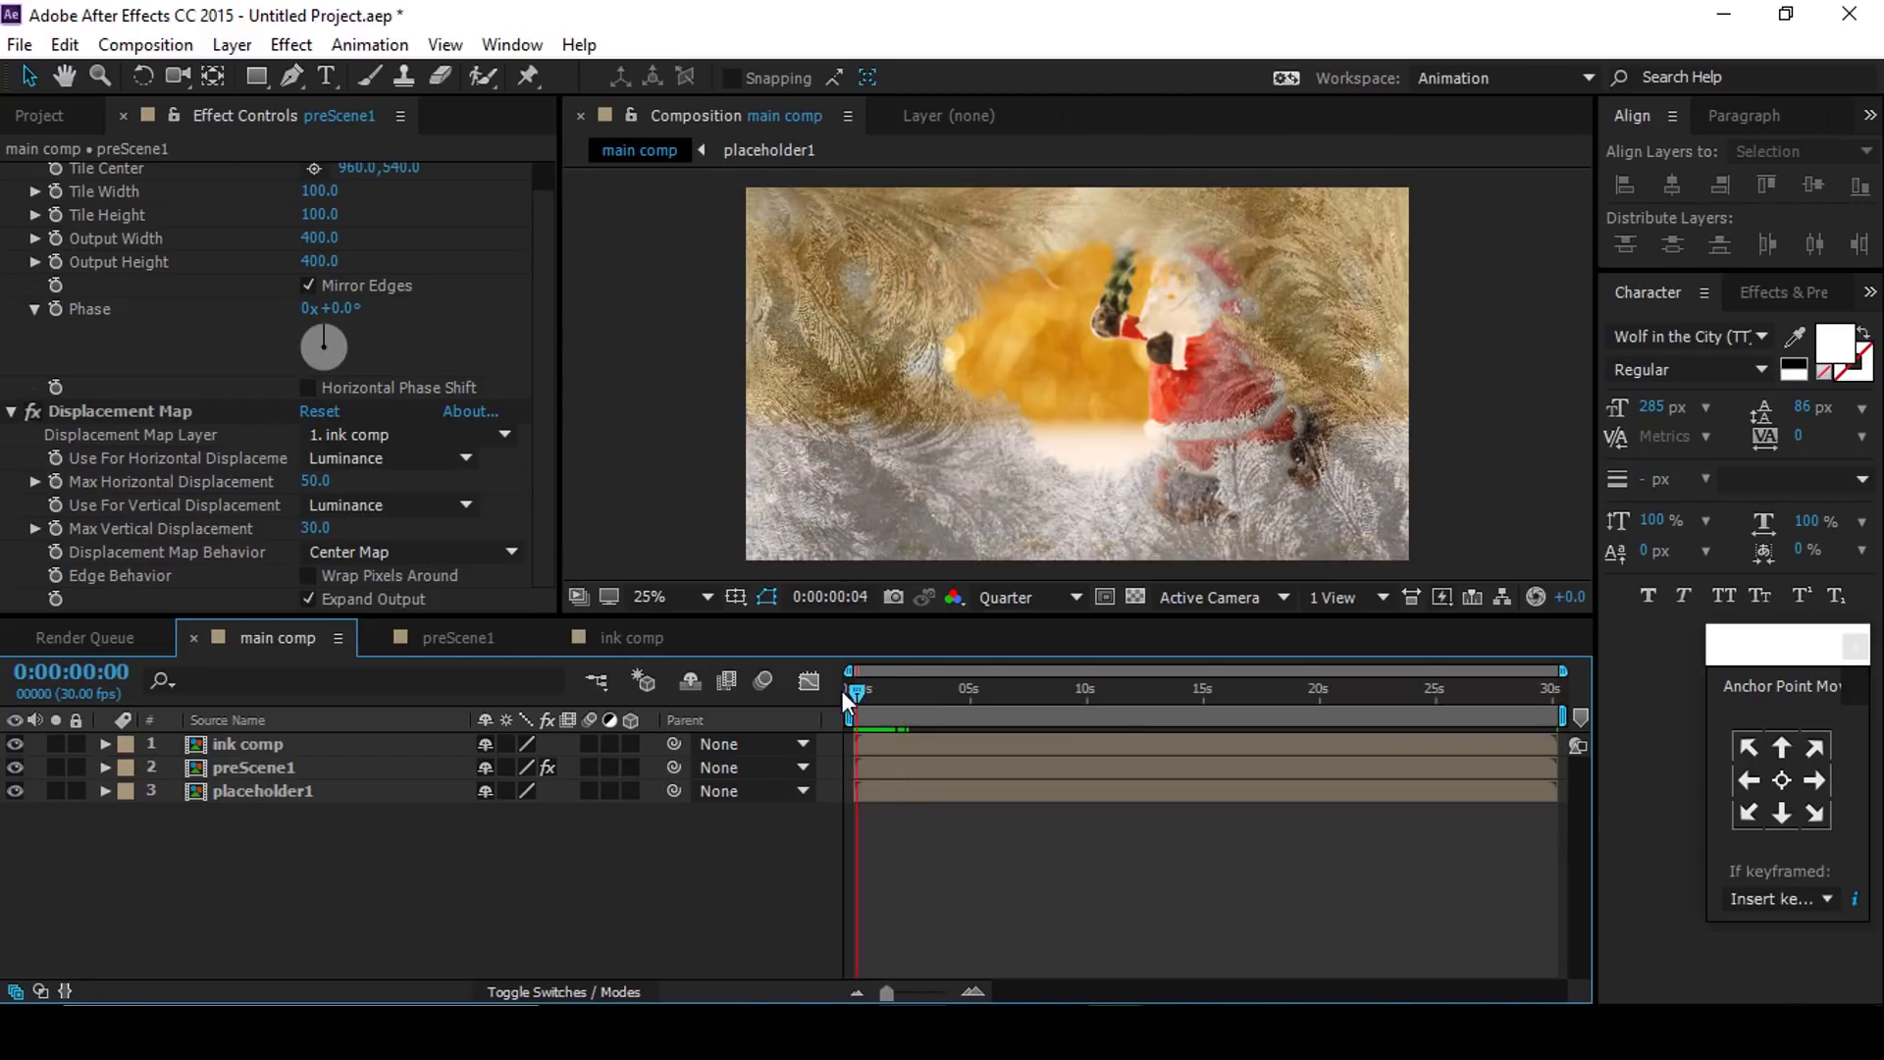
# Step: Apply the Optics Compensation effect to the preScene1 layer
pyautogui.click(300, 773)
pyautogui.hotkey('ctrl', 'space')
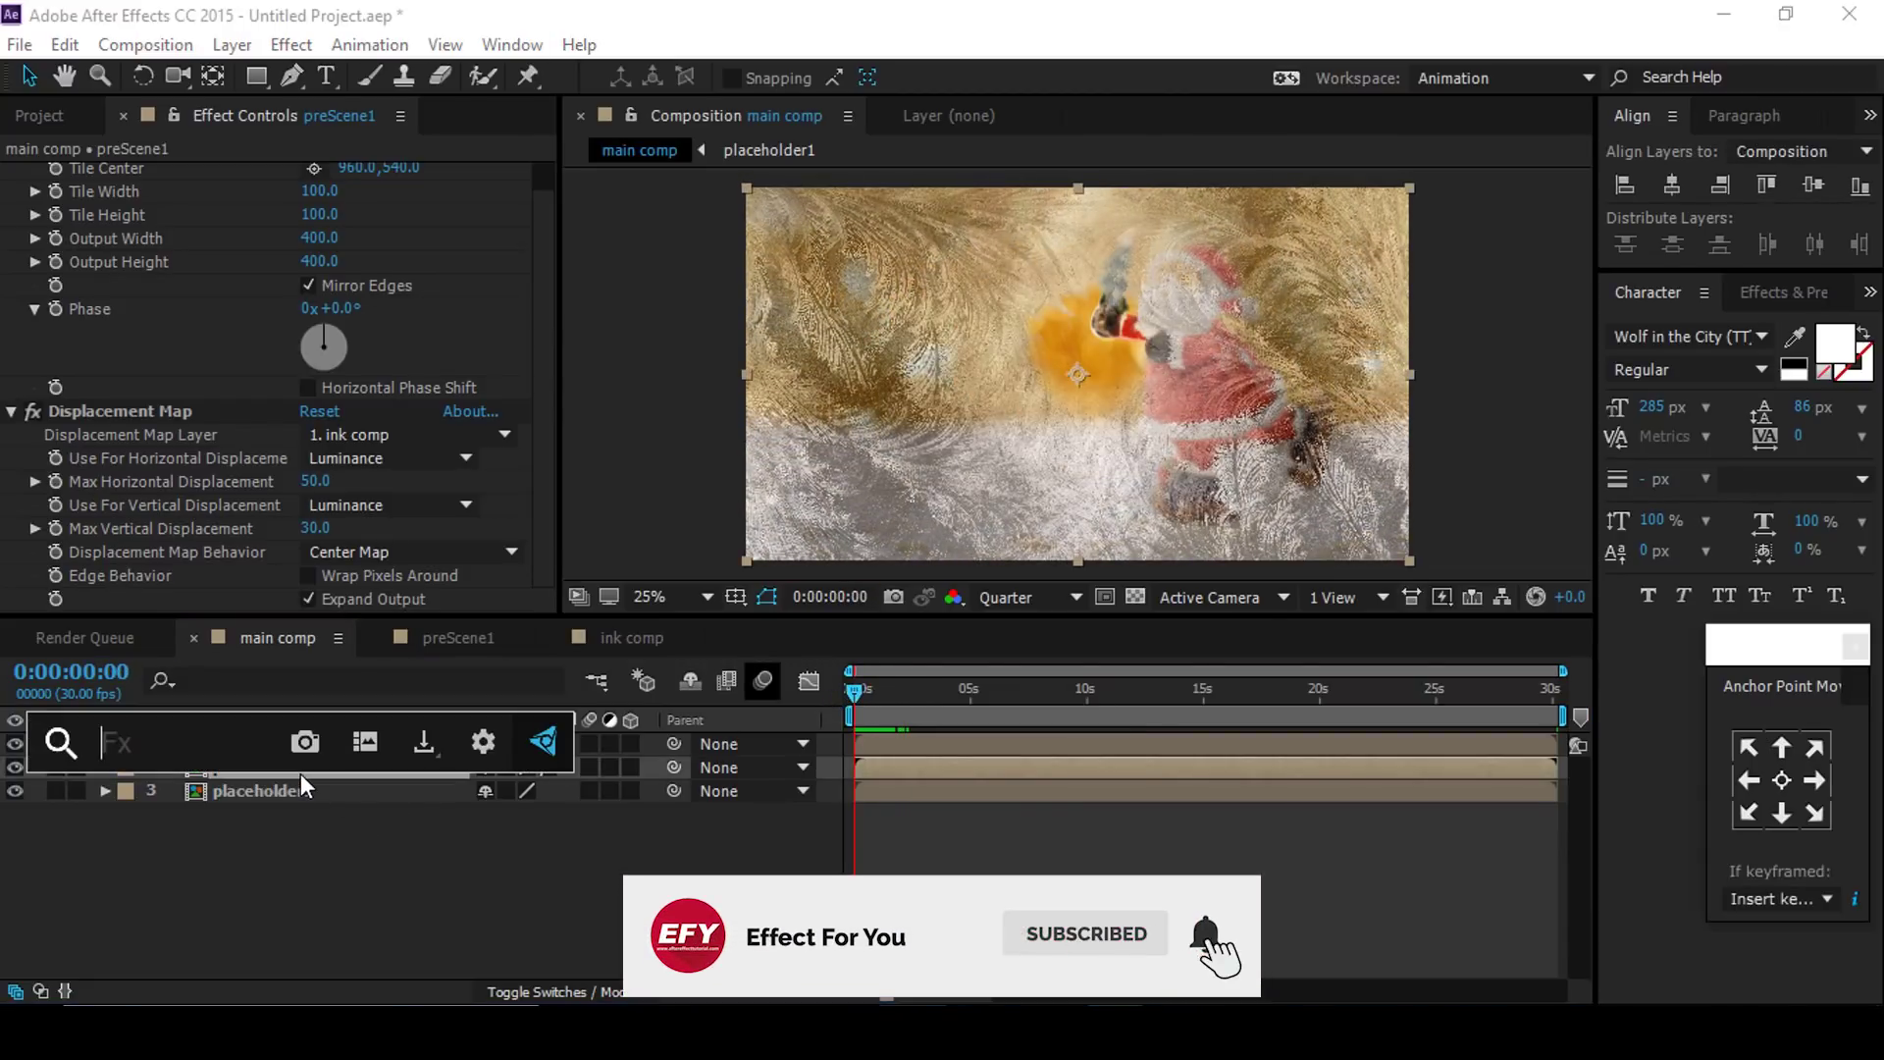
pyautogui.write('opt')
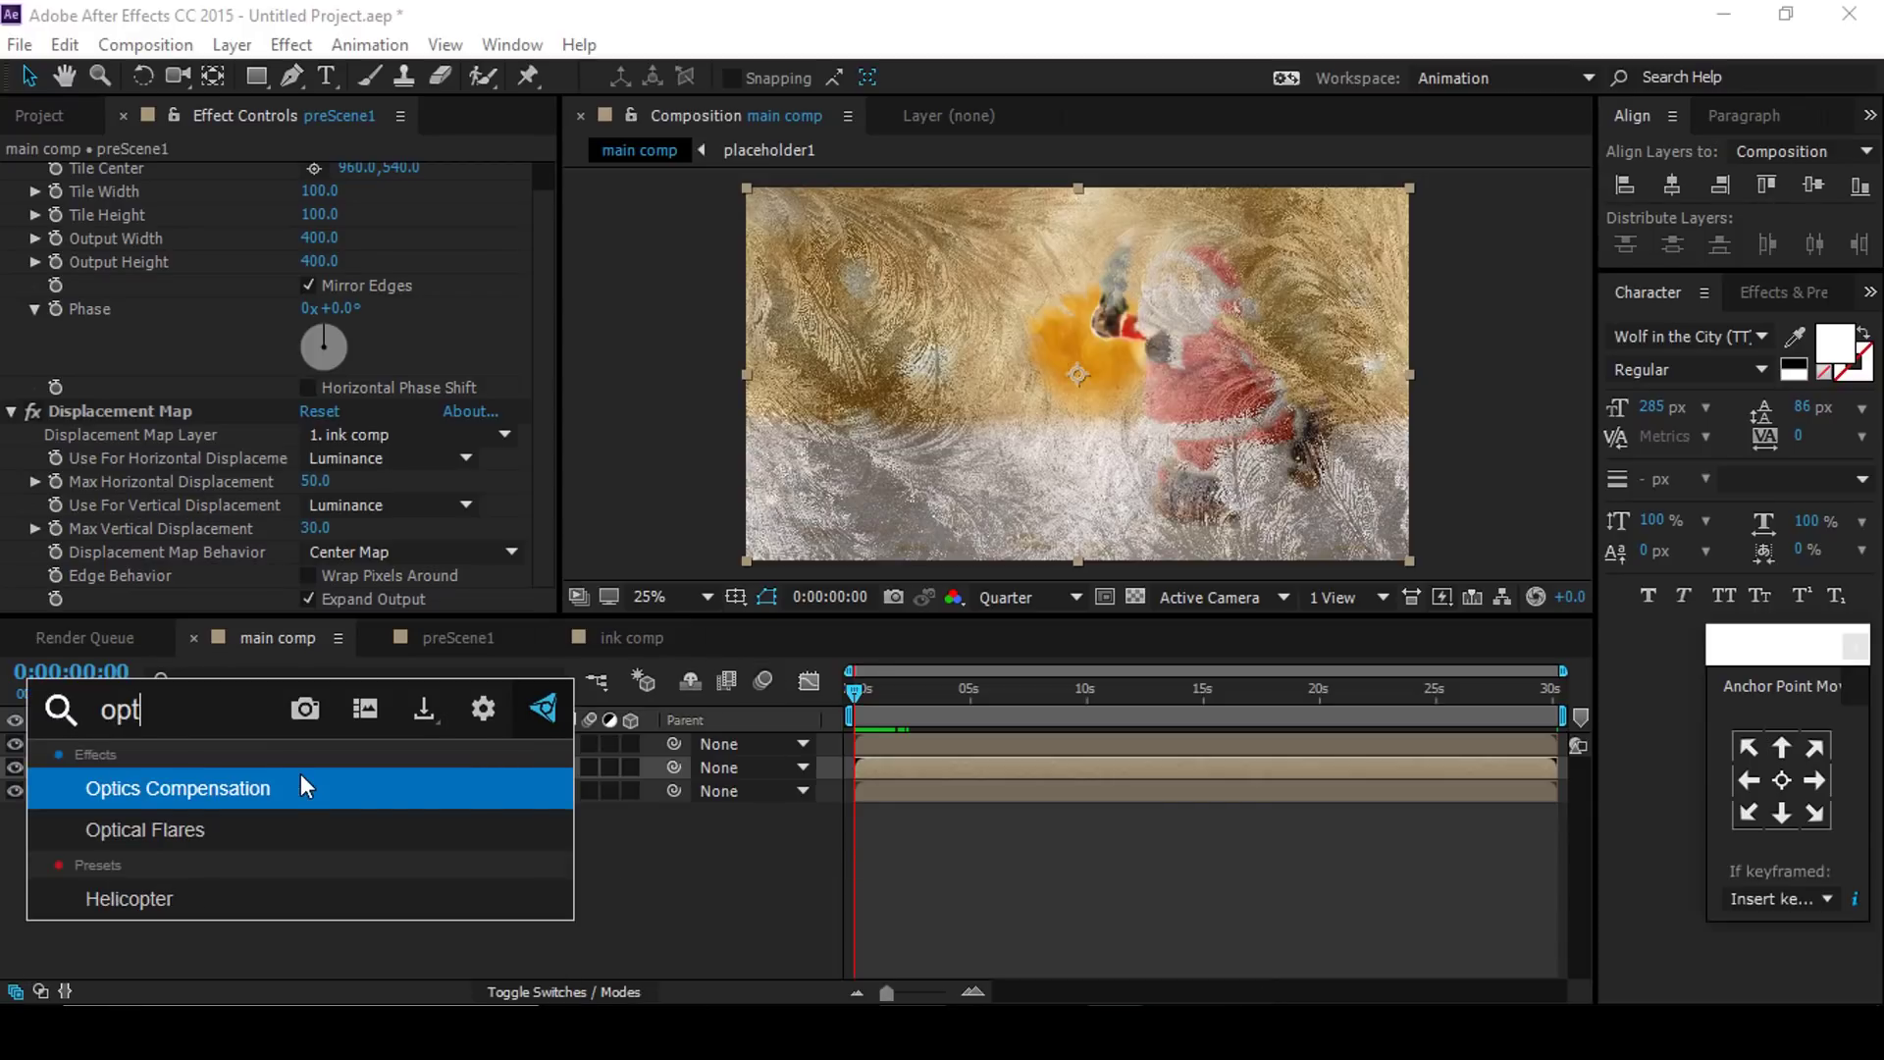
pyautogui.press('Return')
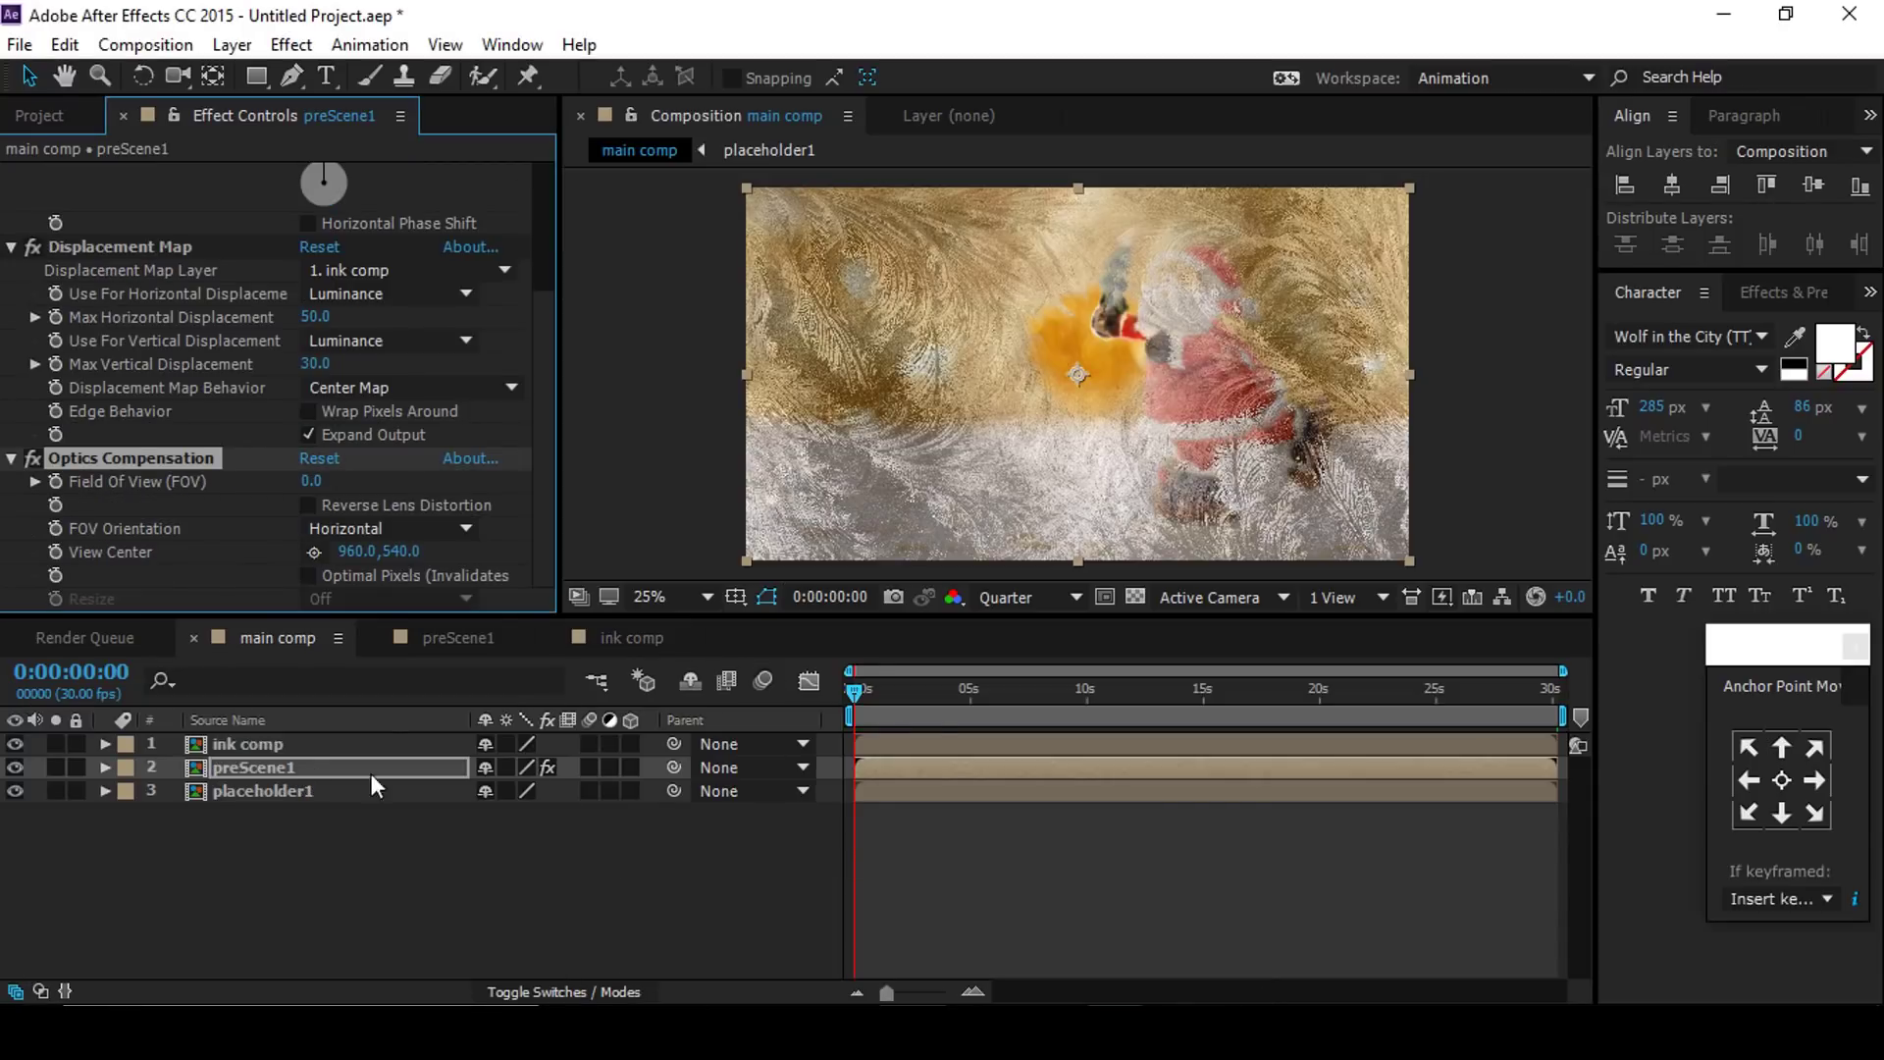
# Step: With Reverse Lens Distortion enabled, keyframe the Optics Compensation Field Of View from 0 at 3 seconds to 100 at 4 seconds and preview it
pyautogui.click(976, 993)
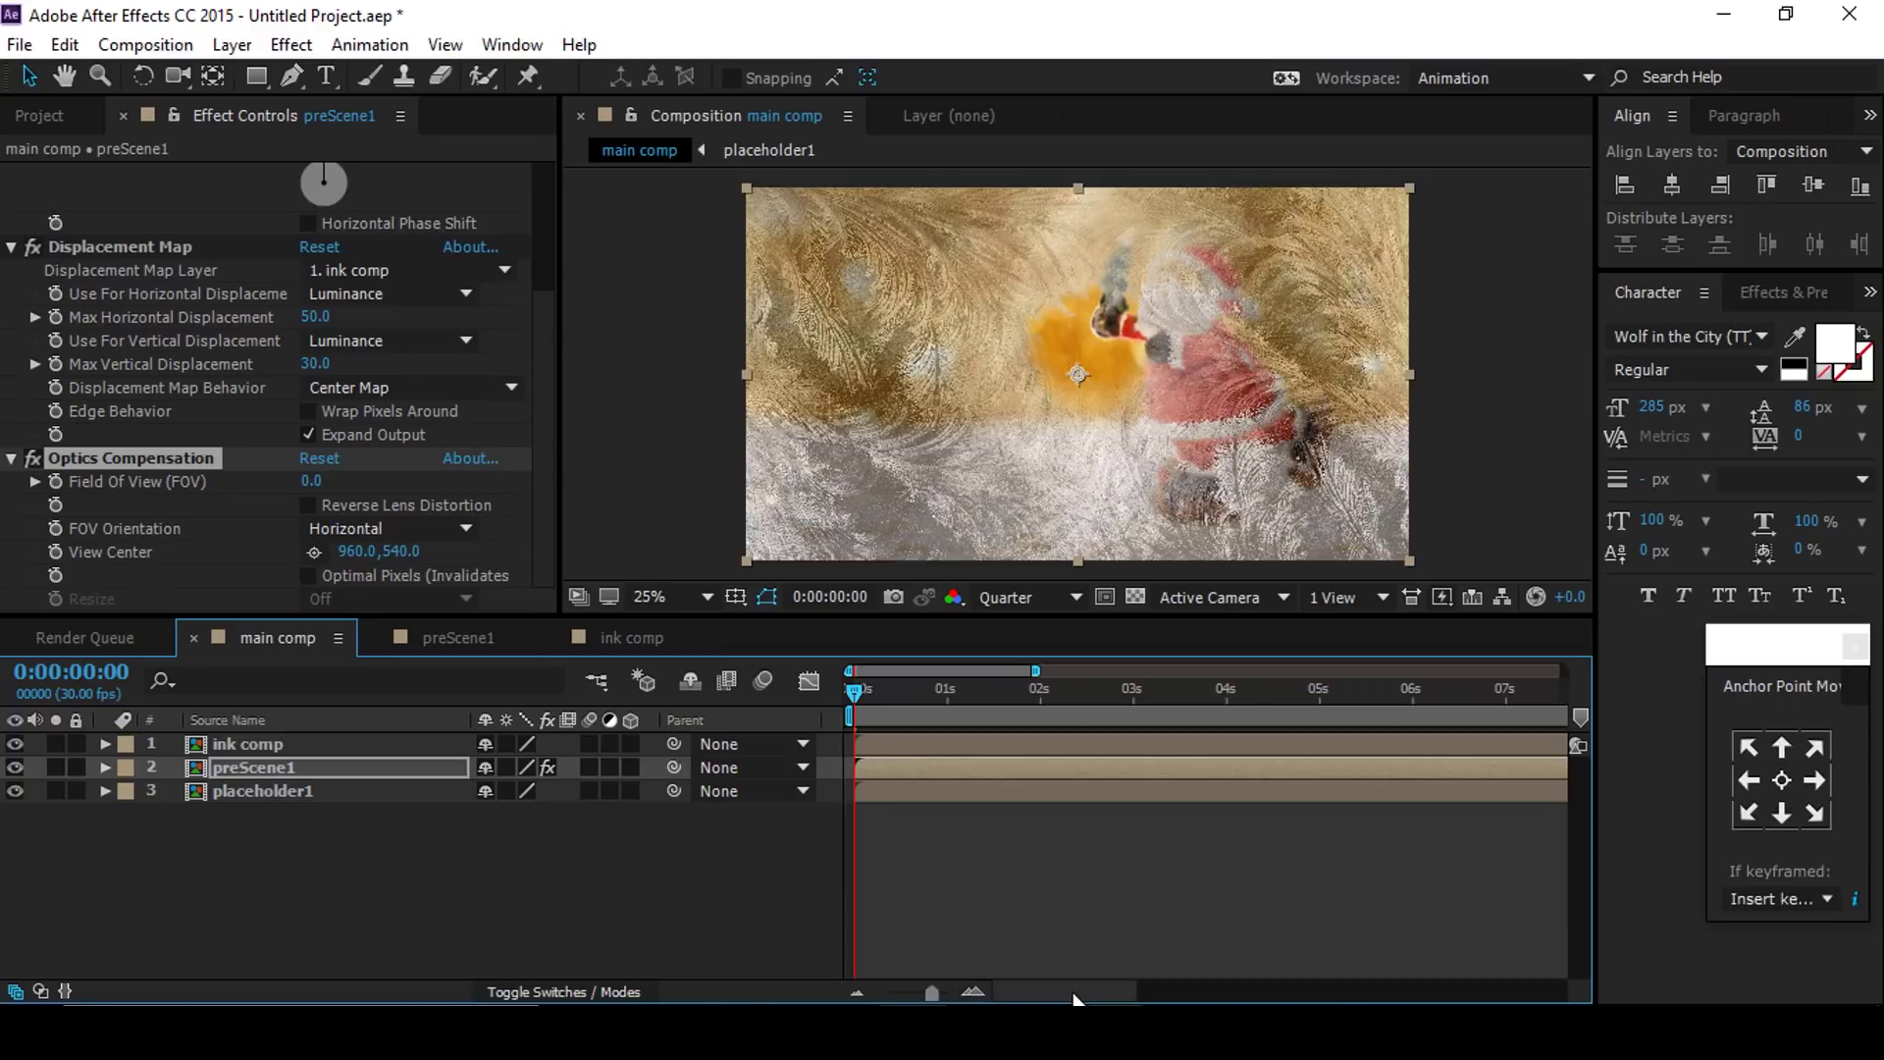
pyautogui.click(1133, 692)
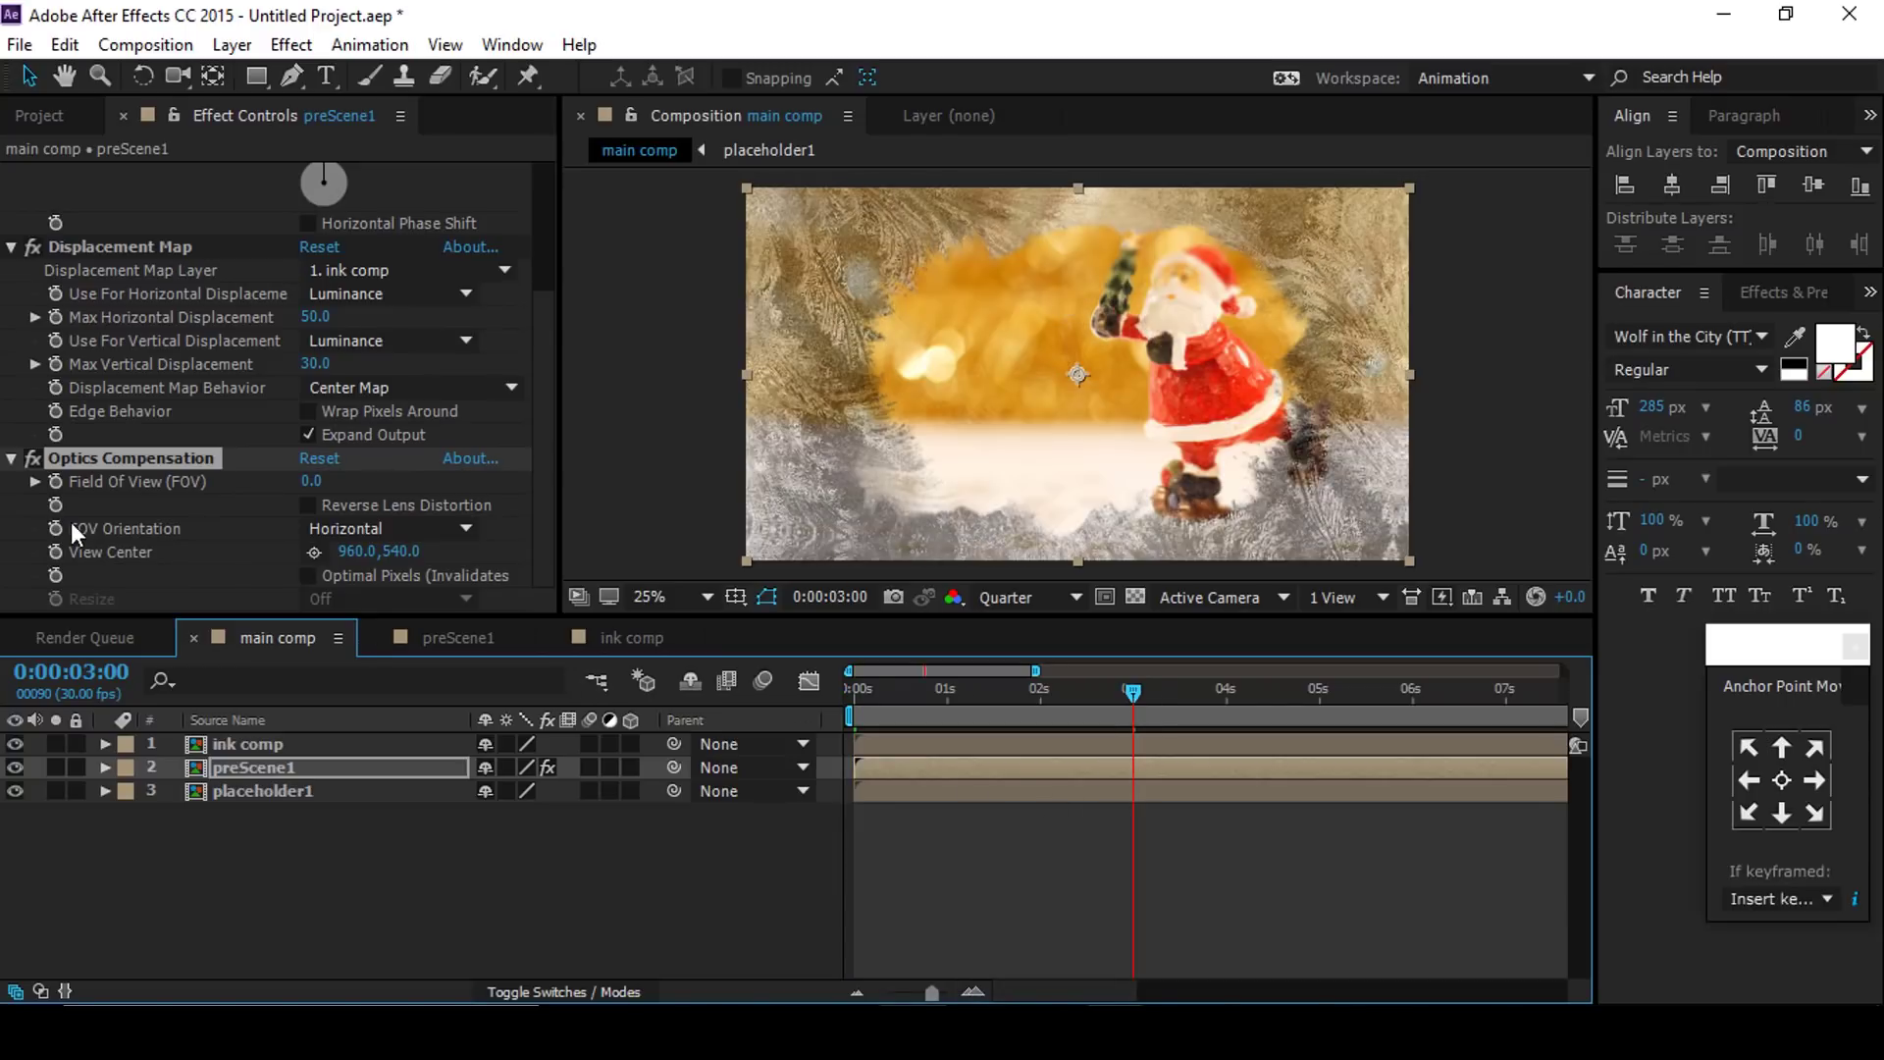
pyautogui.click(56, 481)
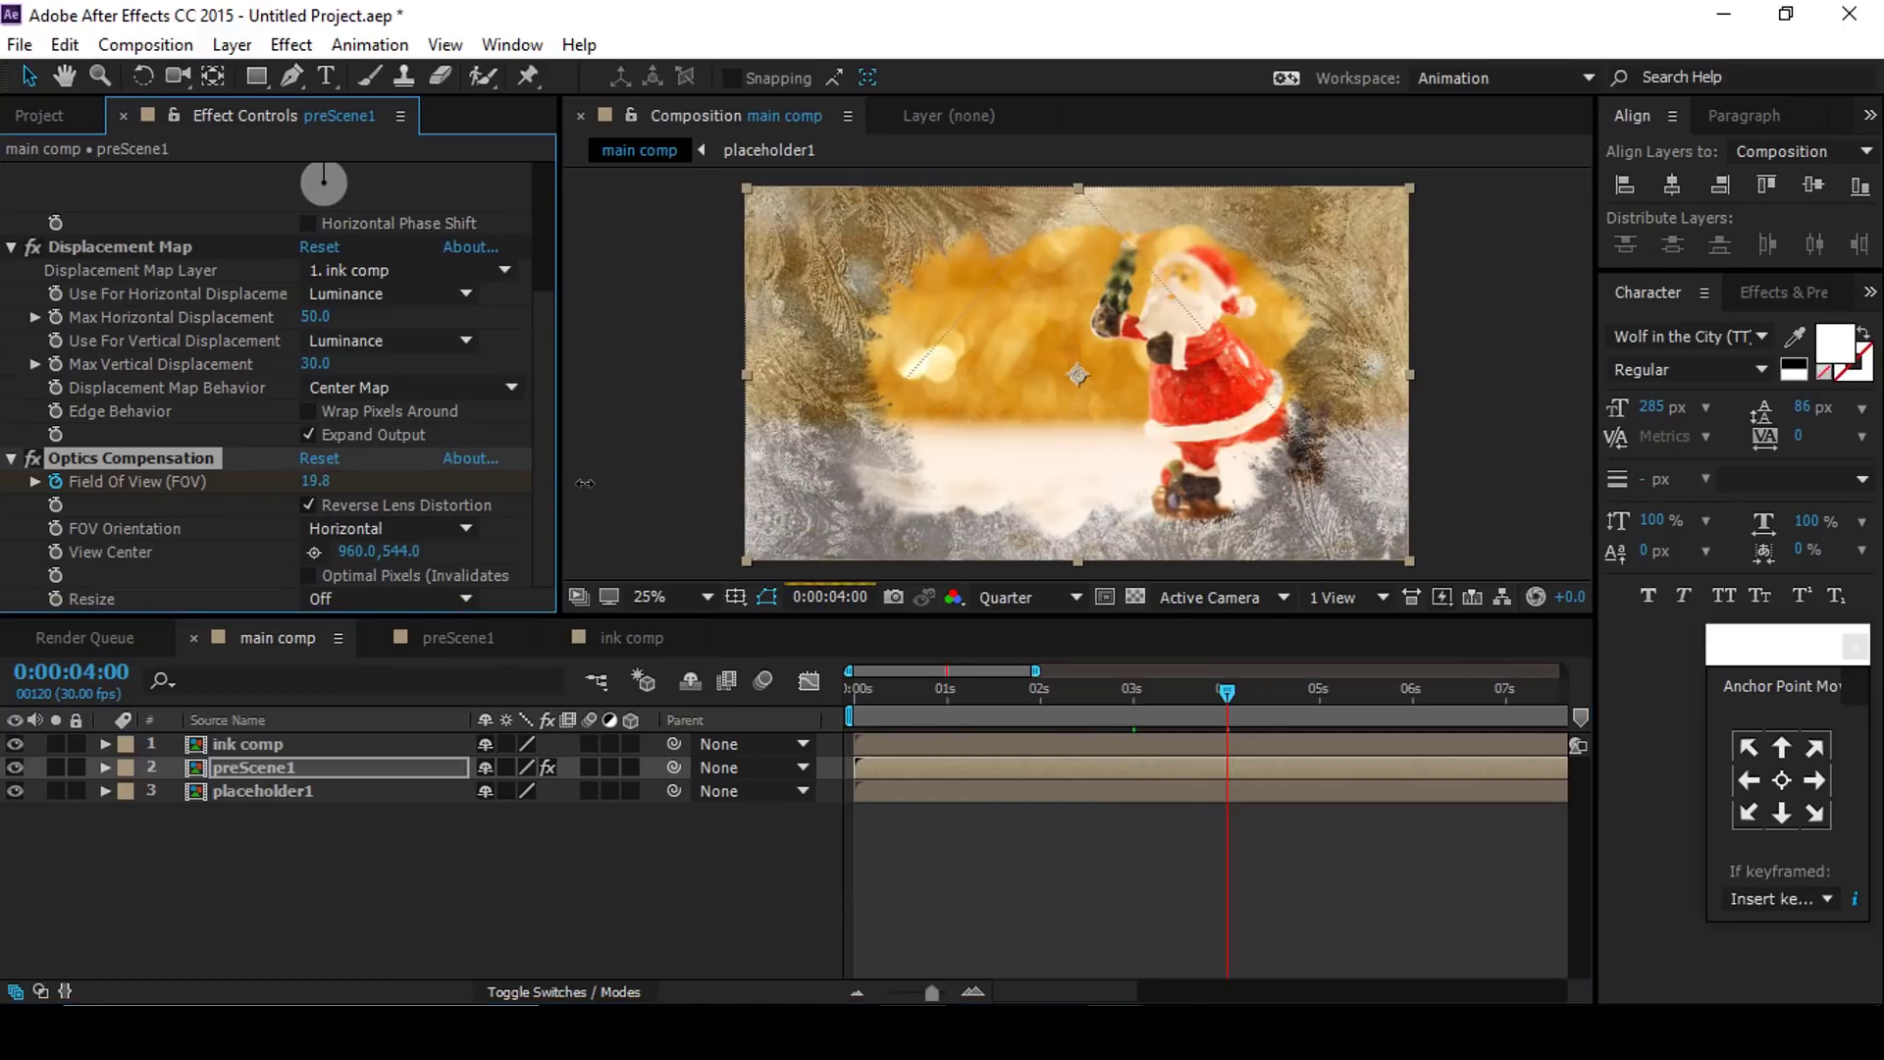
pyautogui.moveTo(315, 489); pyautogui.dragTo(312, 486)
pyautogui.click(319, 483)
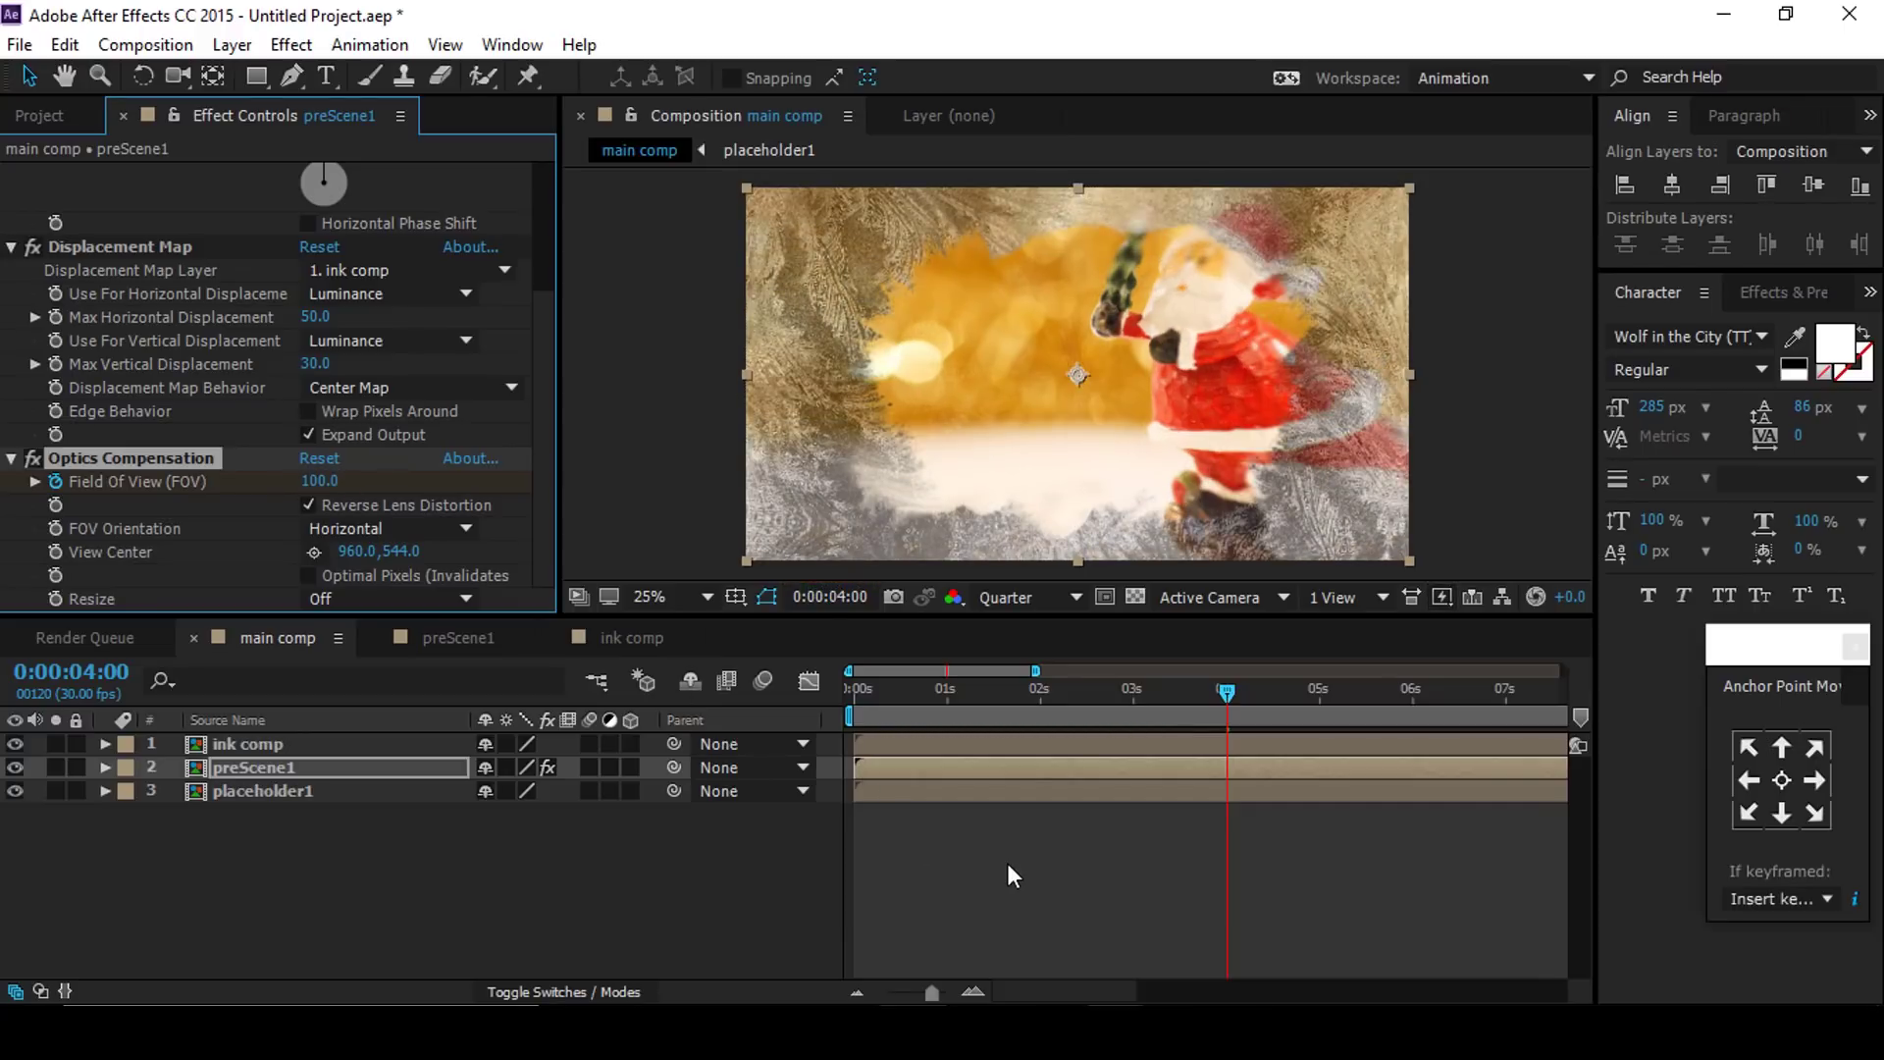
pyautogui.click(1145, 693)
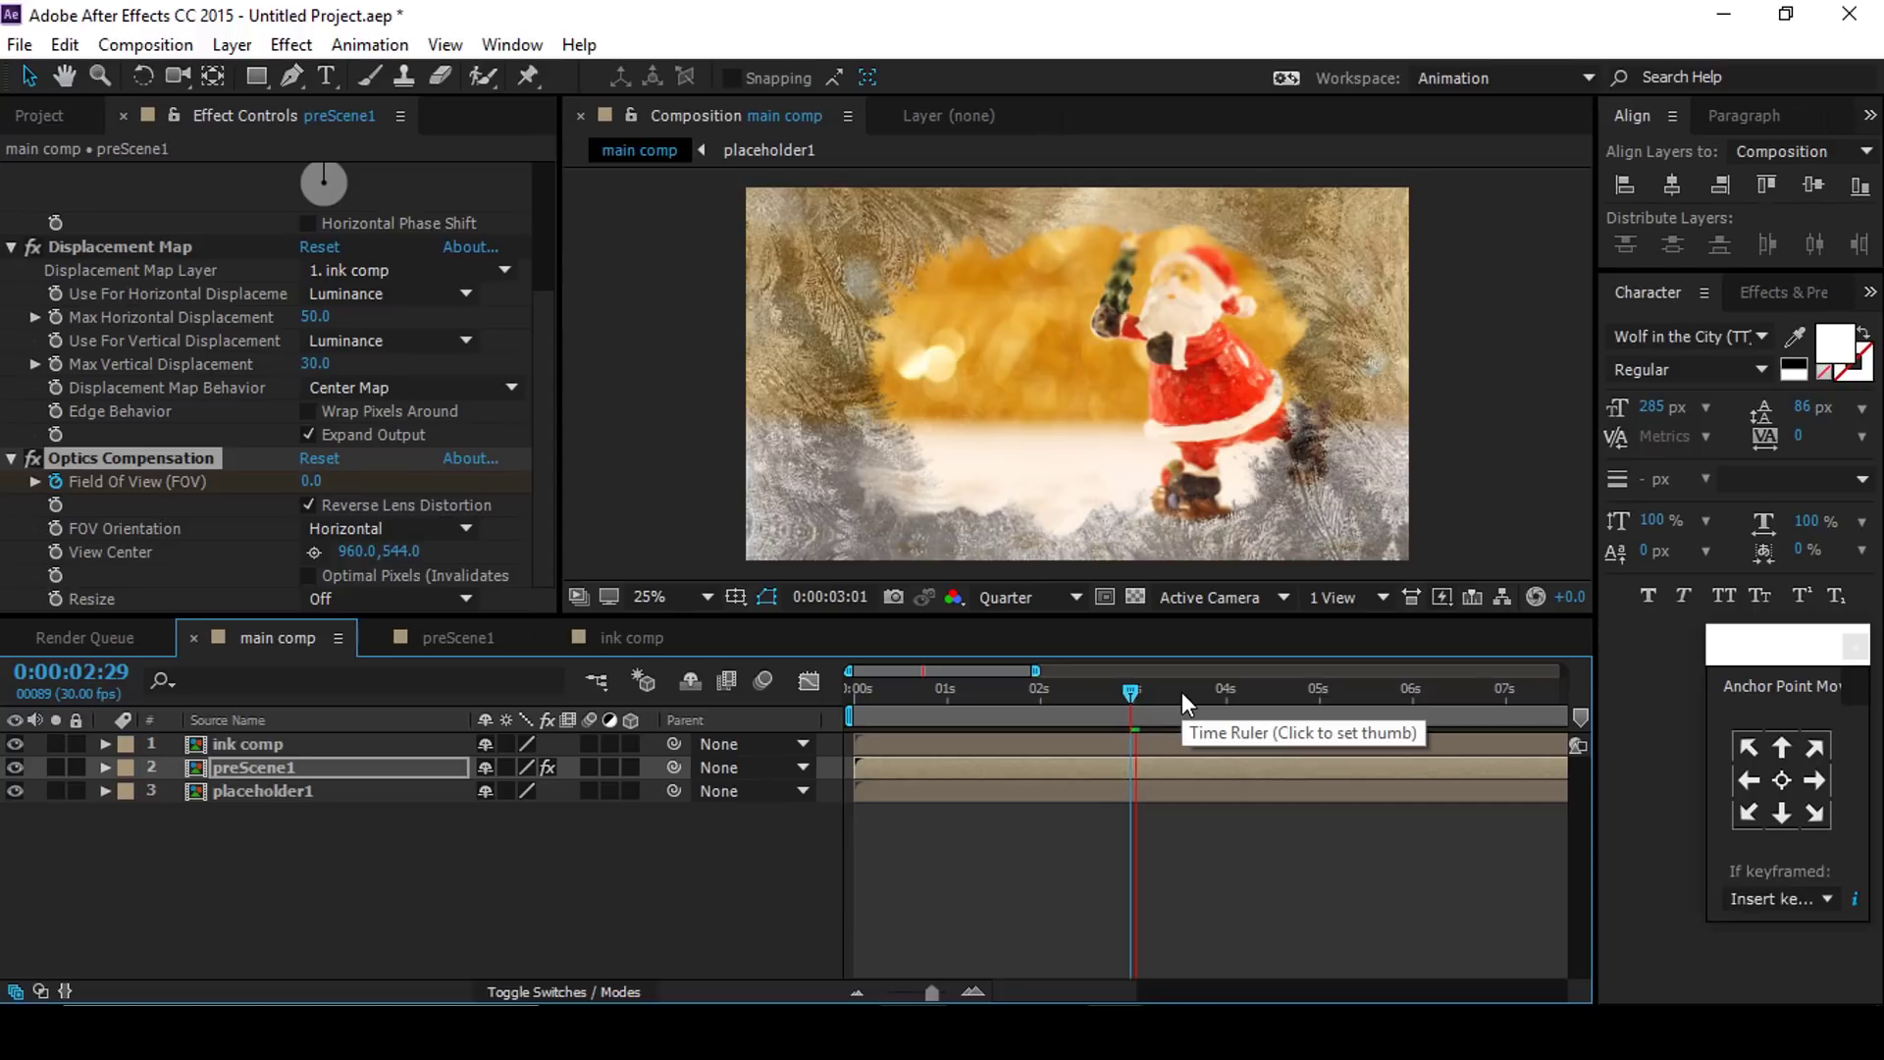
pyautogui.click(610, 881)
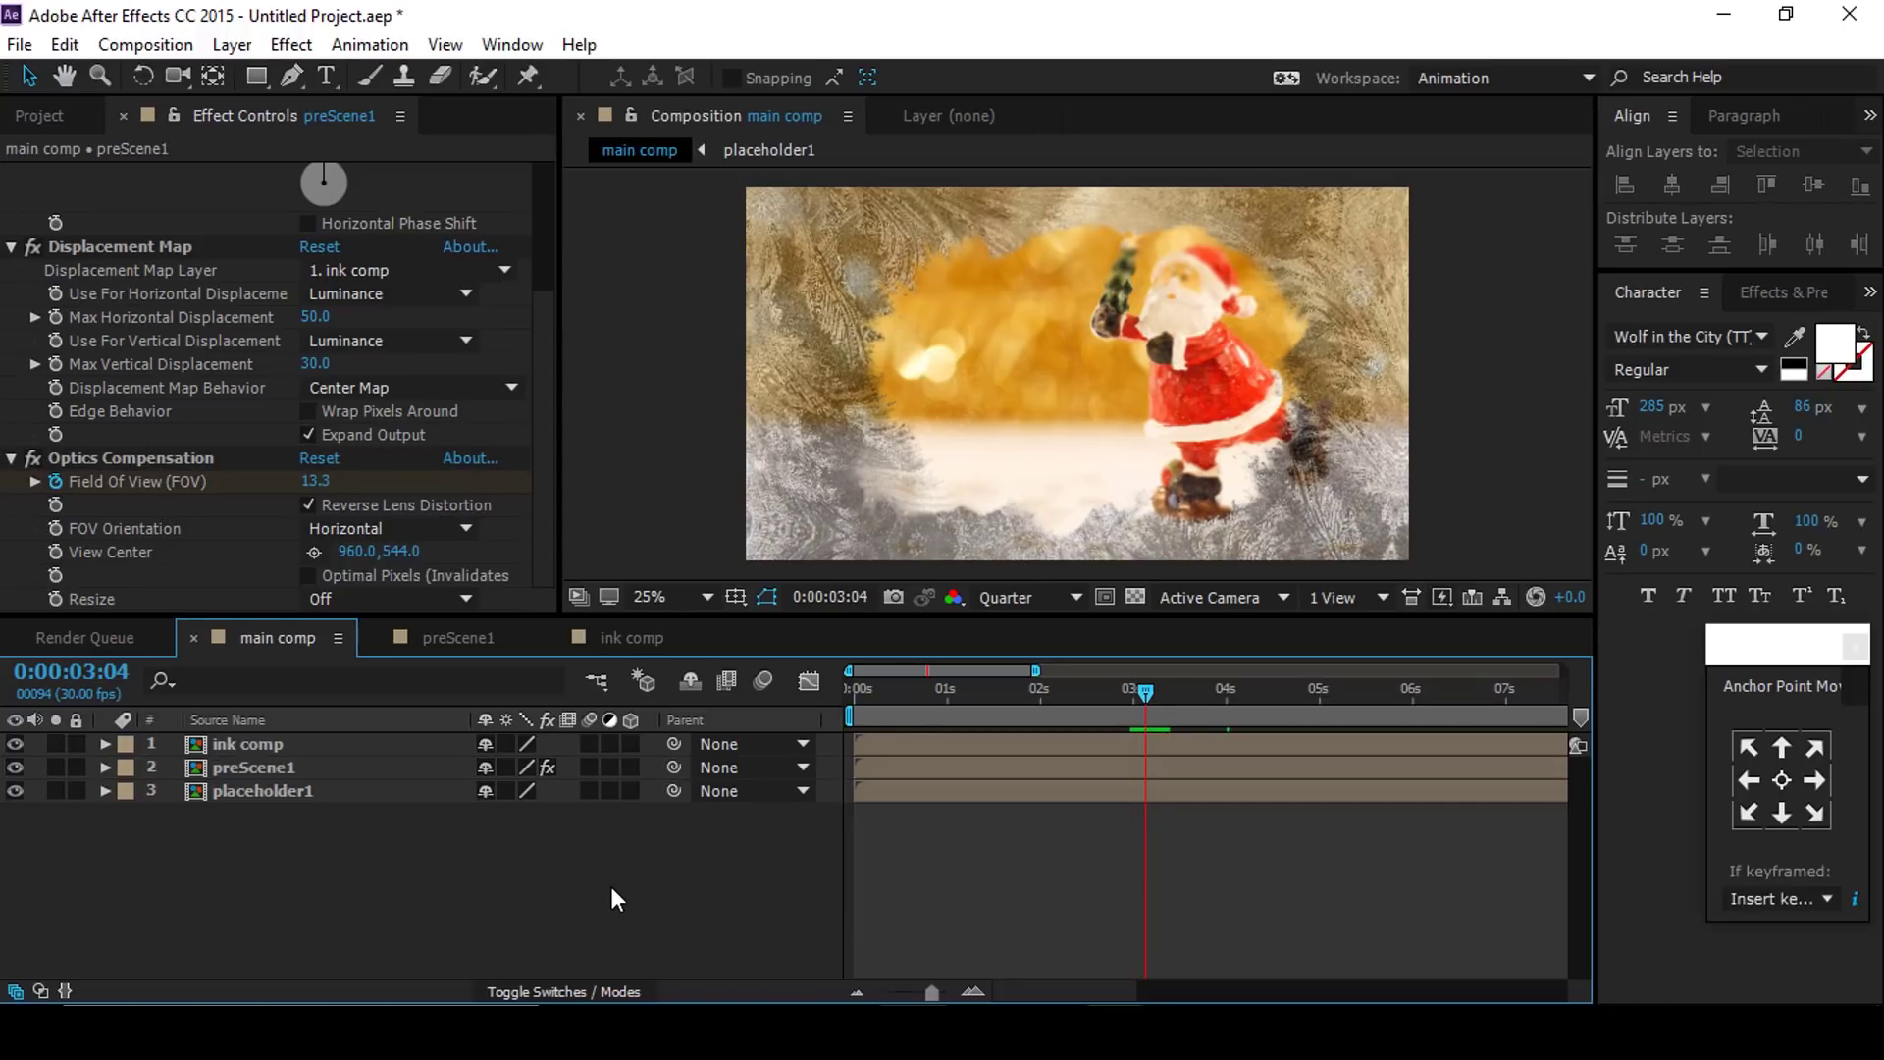
# Step: Add Snow.mp4 from the assets folder as the top layer of main comp, set its blending mode to Screen, and preview it
pyautogui.click(37, 116)
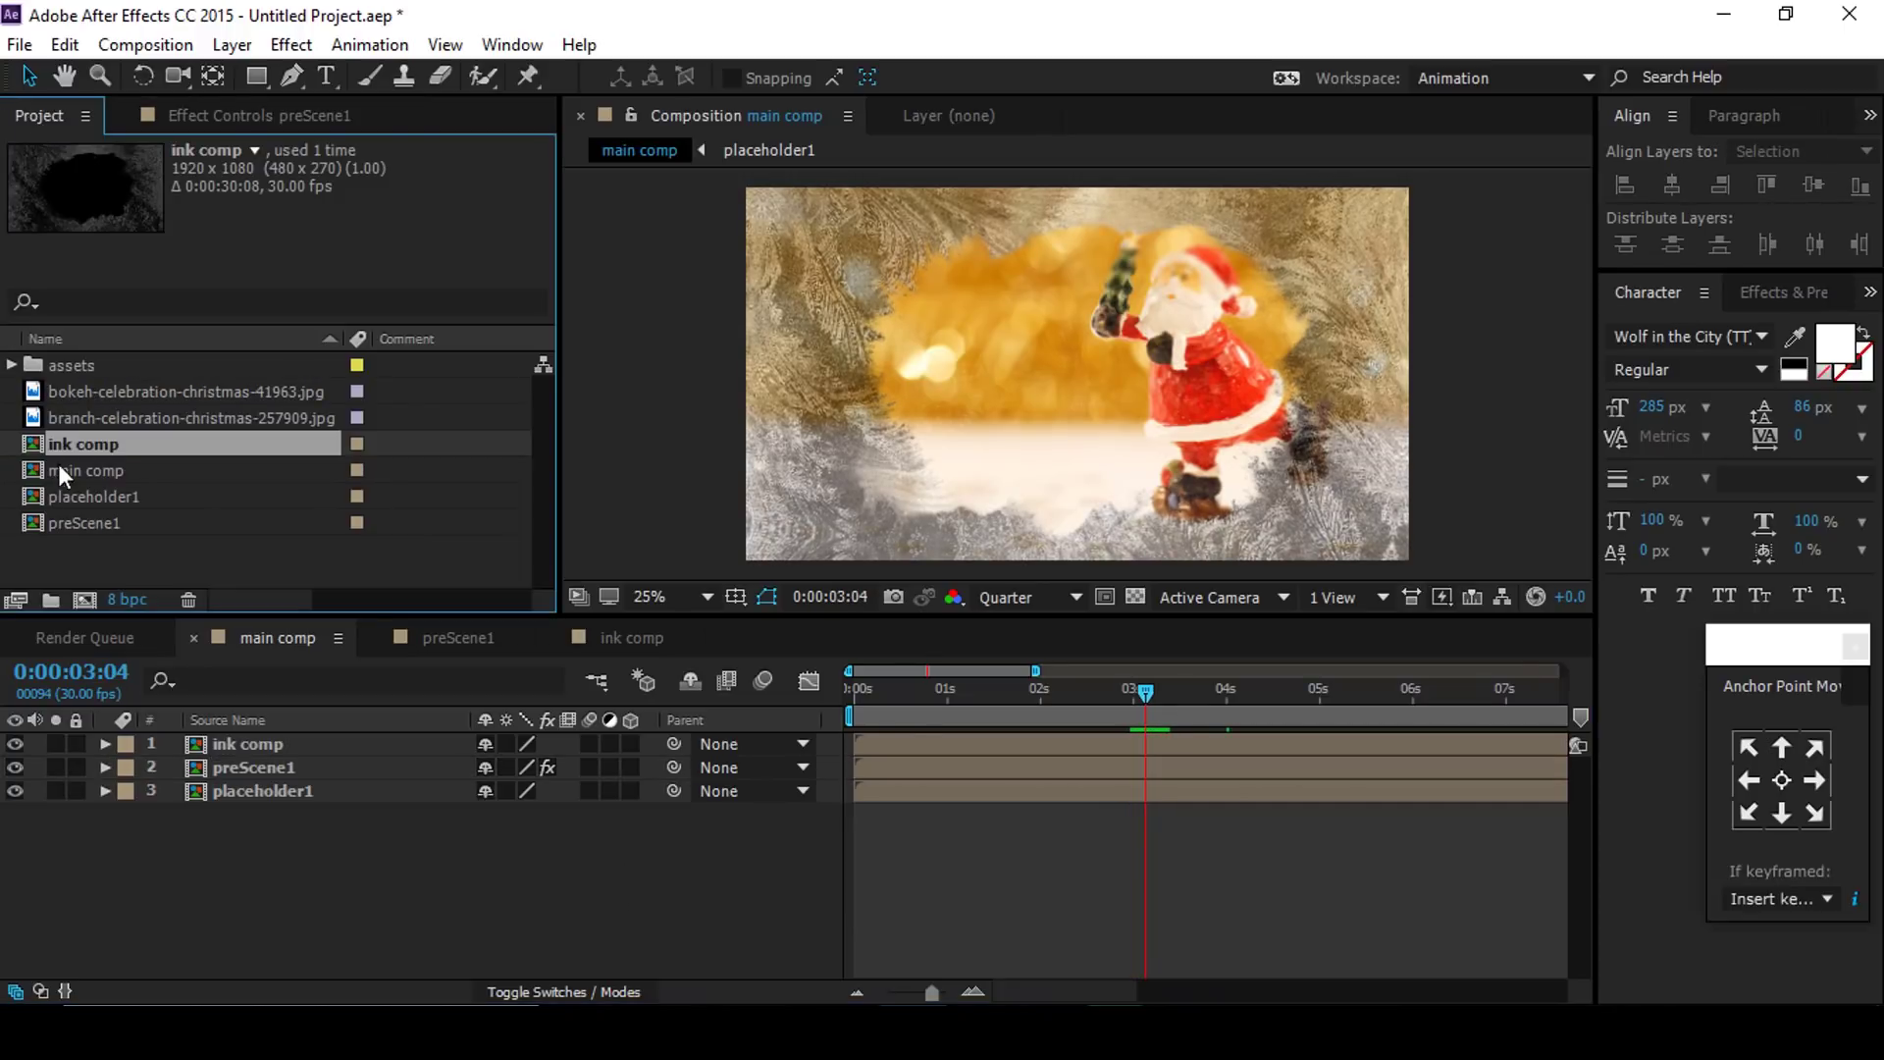
pyautogui.click(12, 364)
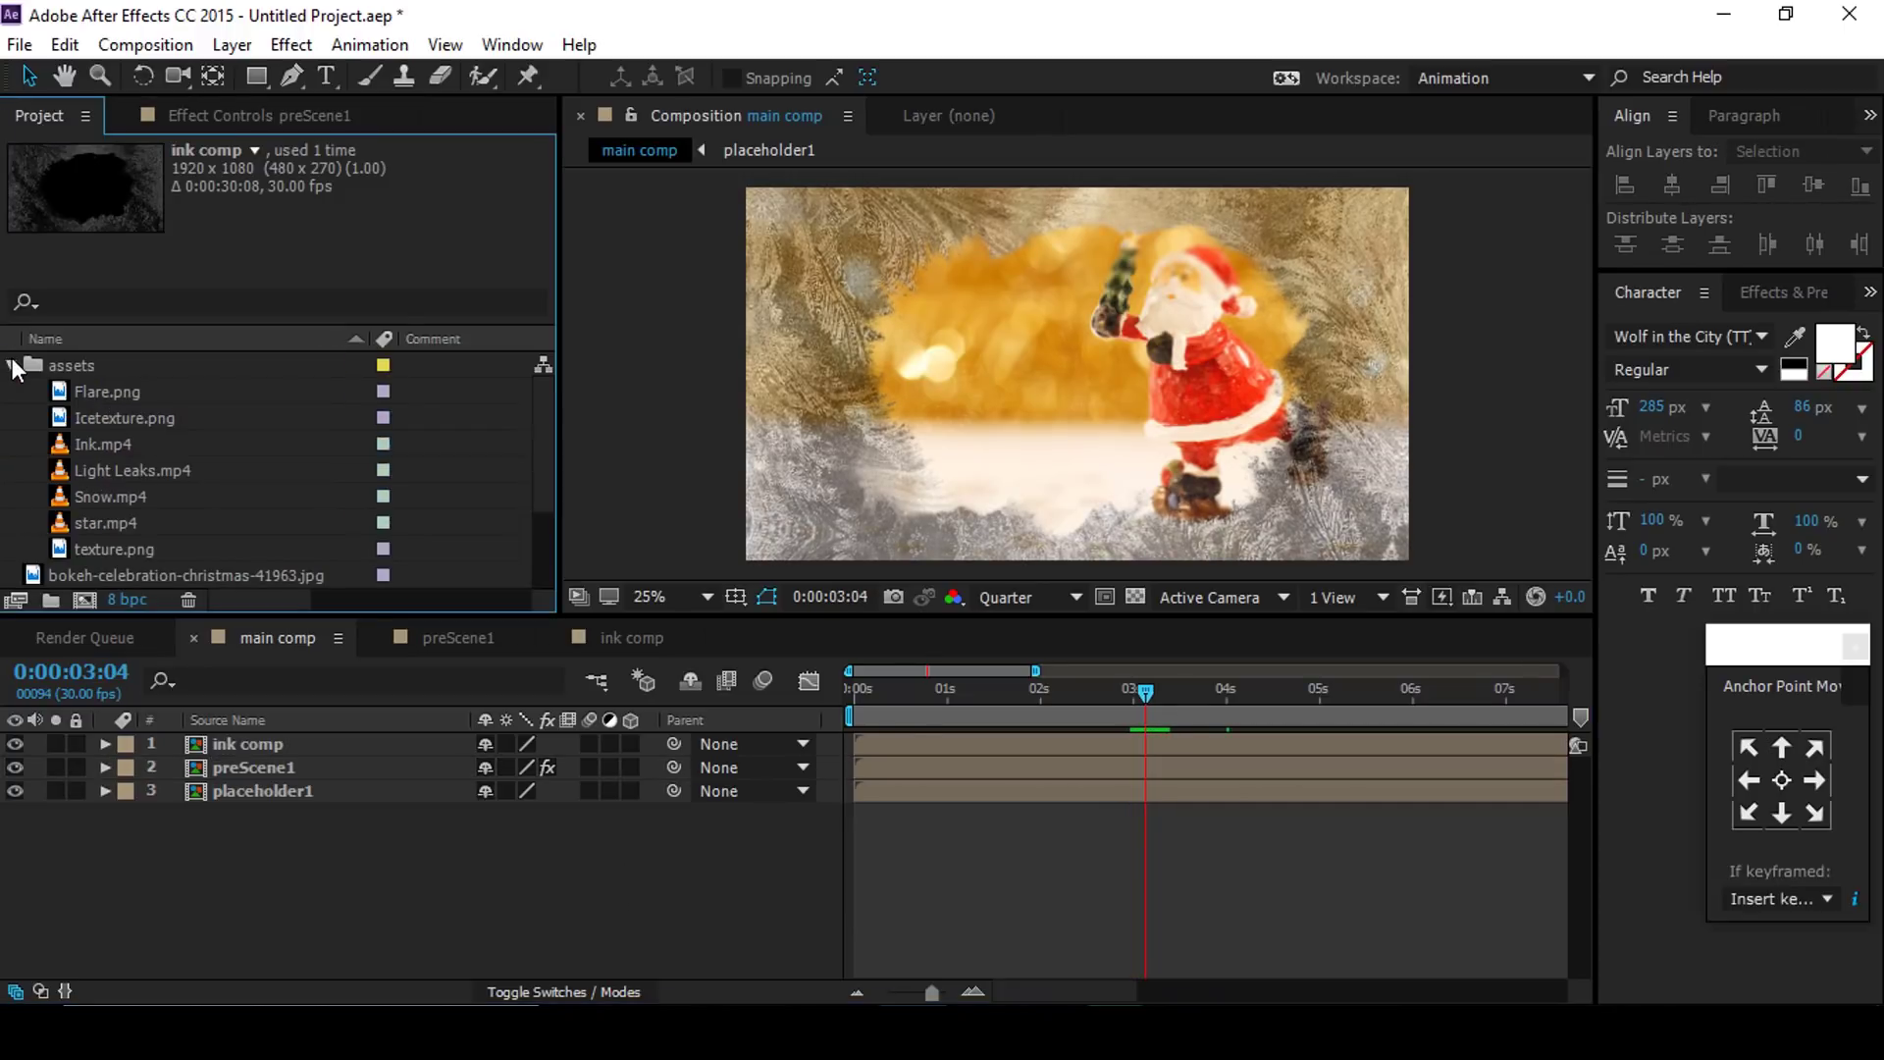
pyautogui.click(122, 516)
pyautogui.click(61, 497)
pyautogui.moveTo(66, 496); pyautogui.dragTo(268, 734)
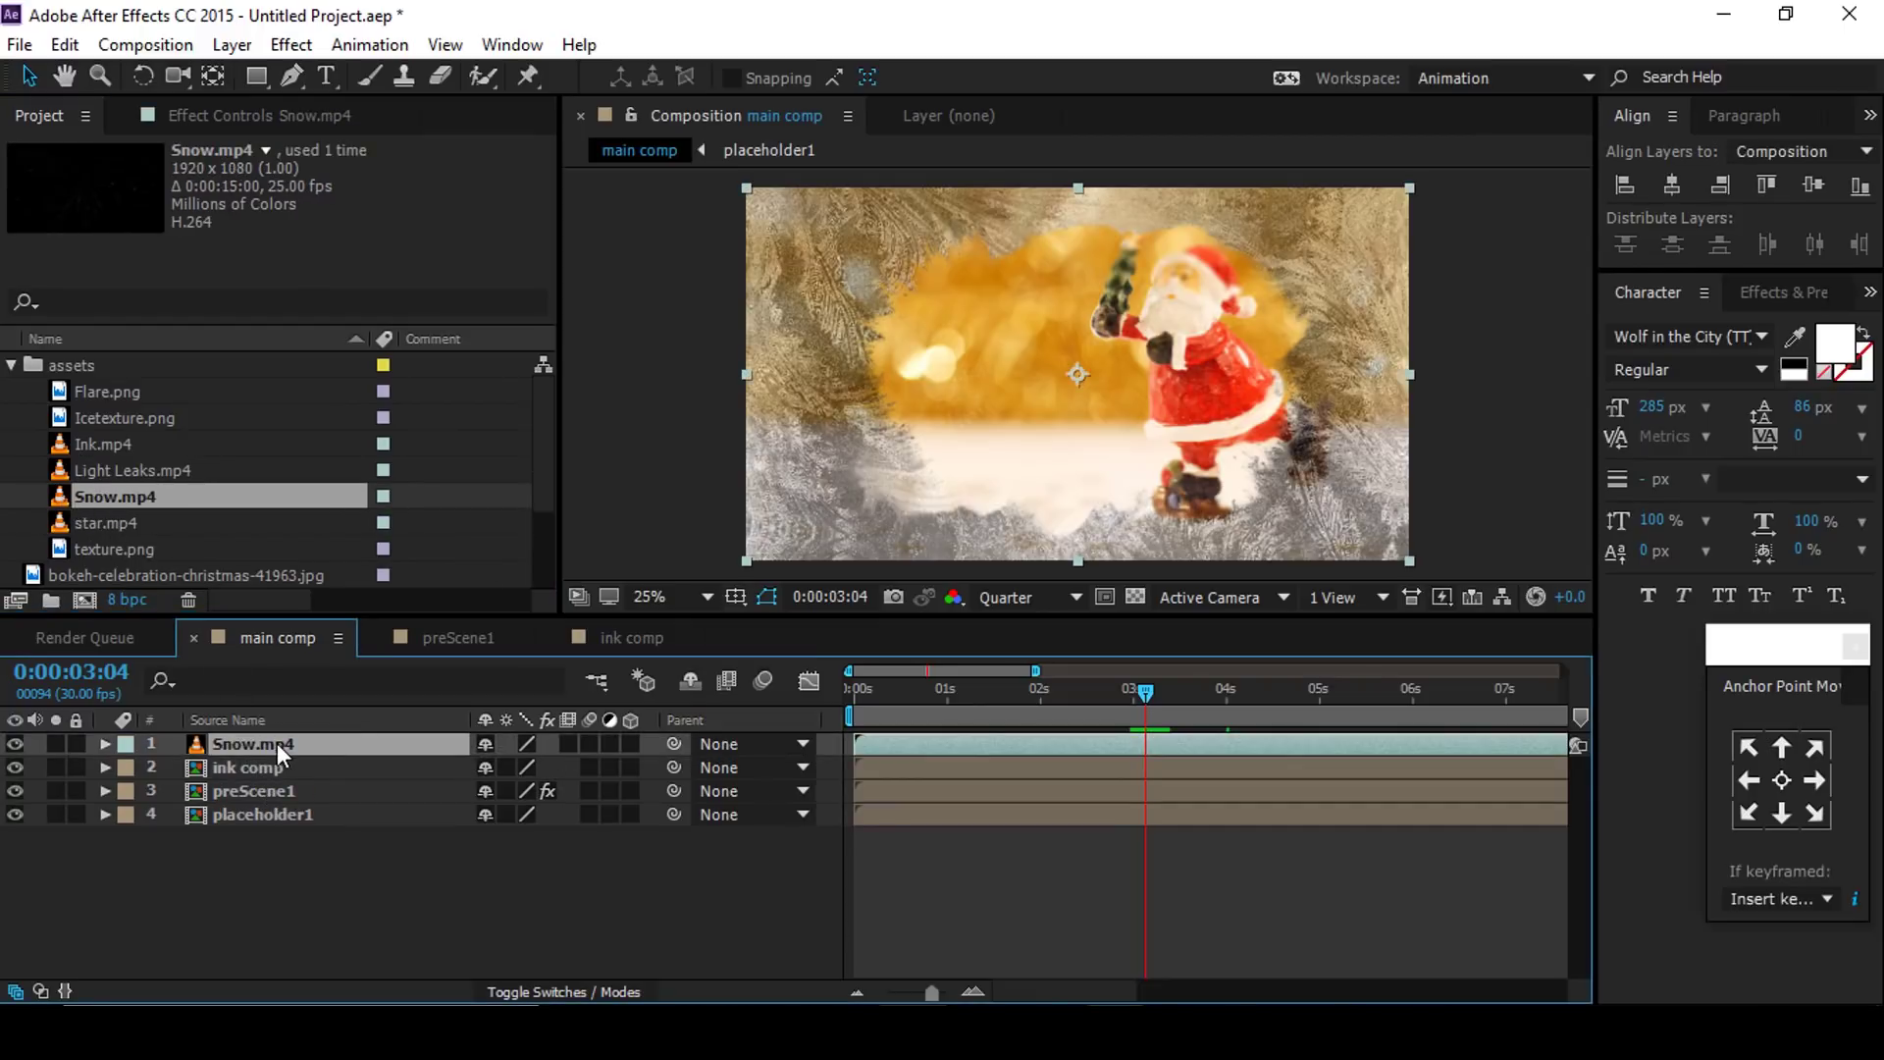
pyautogui.click(535, 991)
pyautogui.click(525, 744)
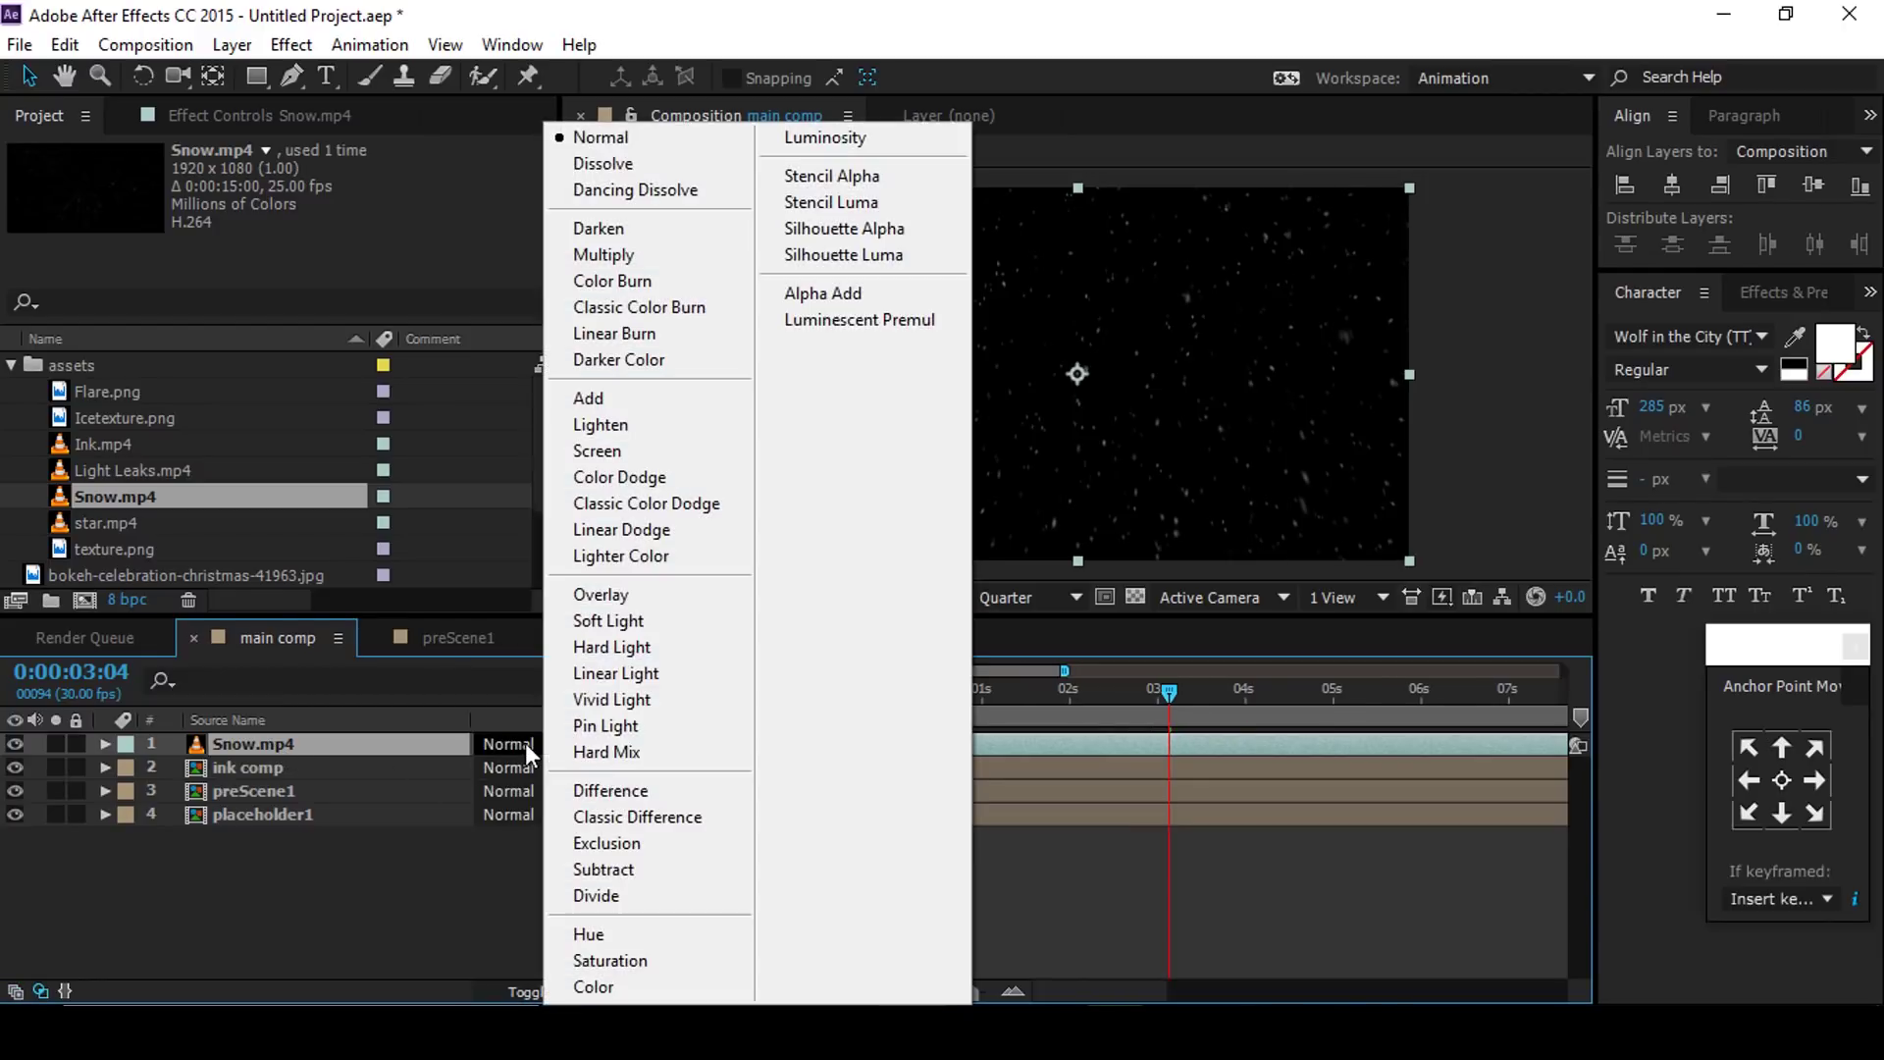
pyautogui.click(585, 454)
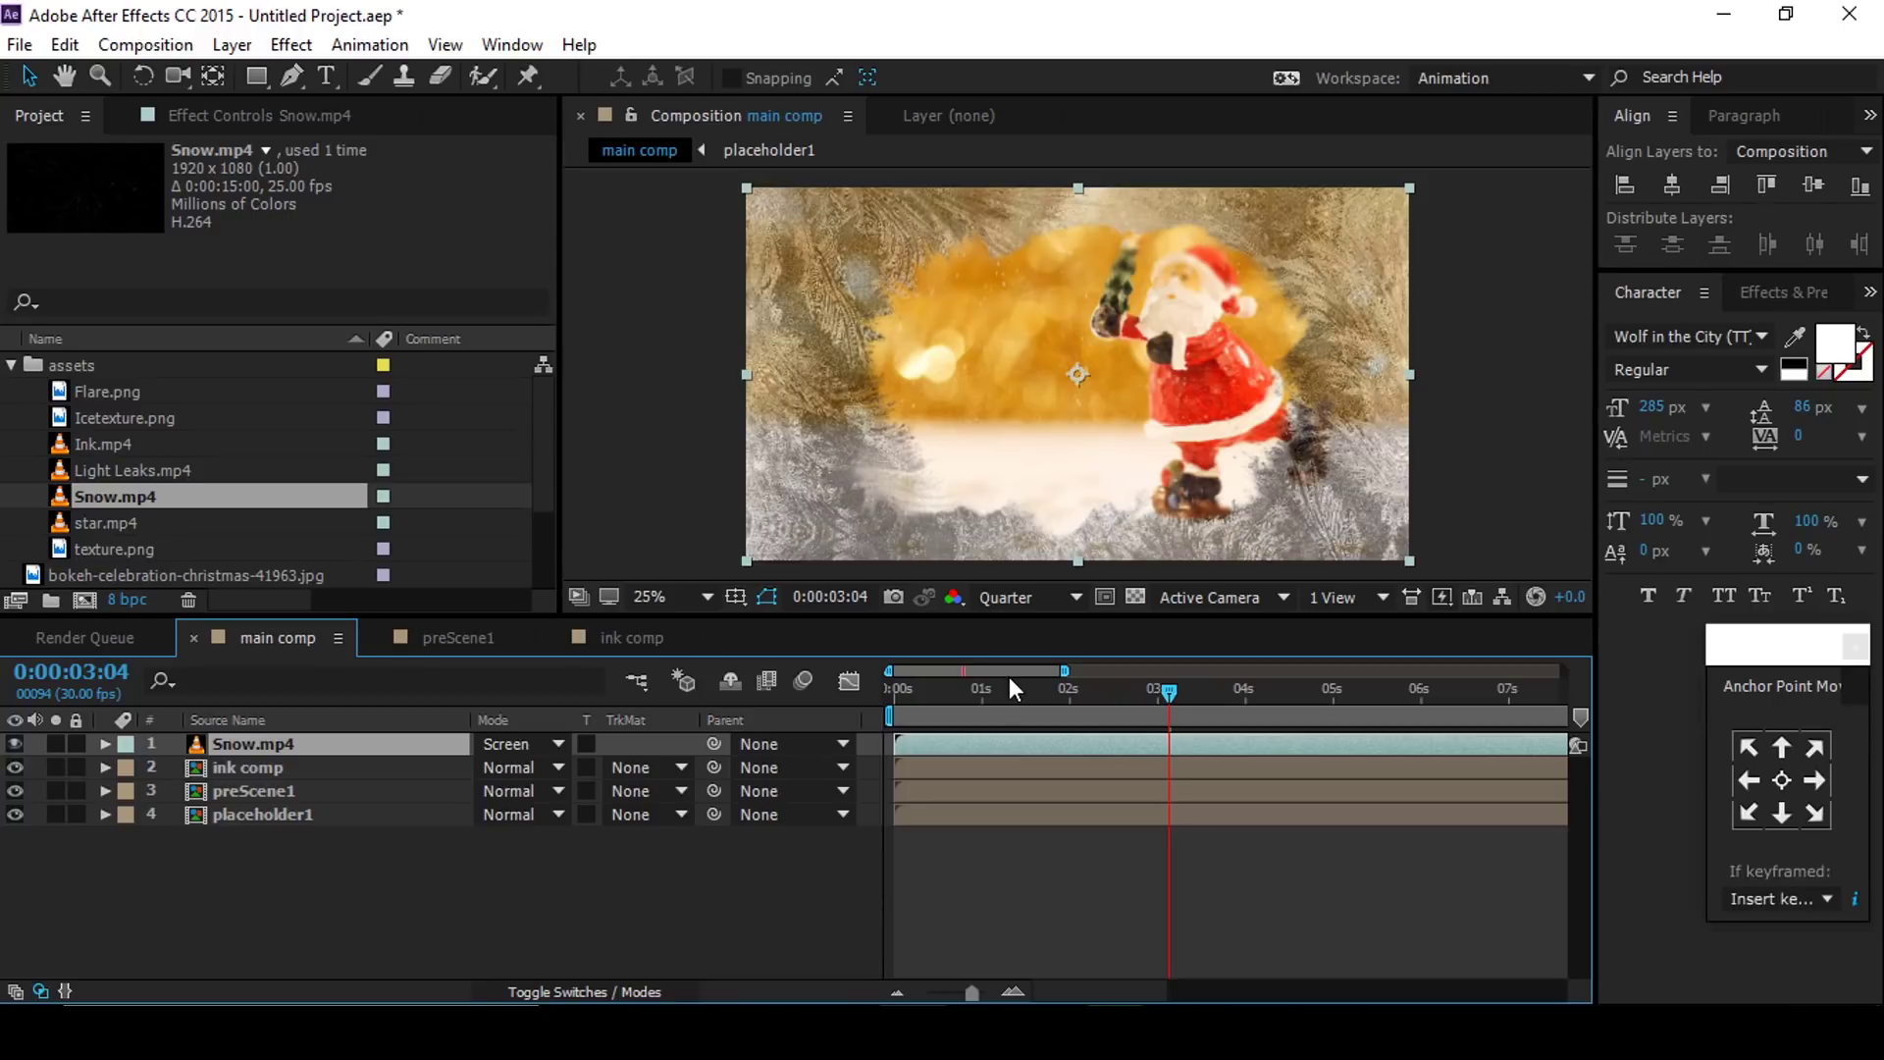
pyautogui.moveTo(986, 687); pyautogui.dragTo(1016, 690)
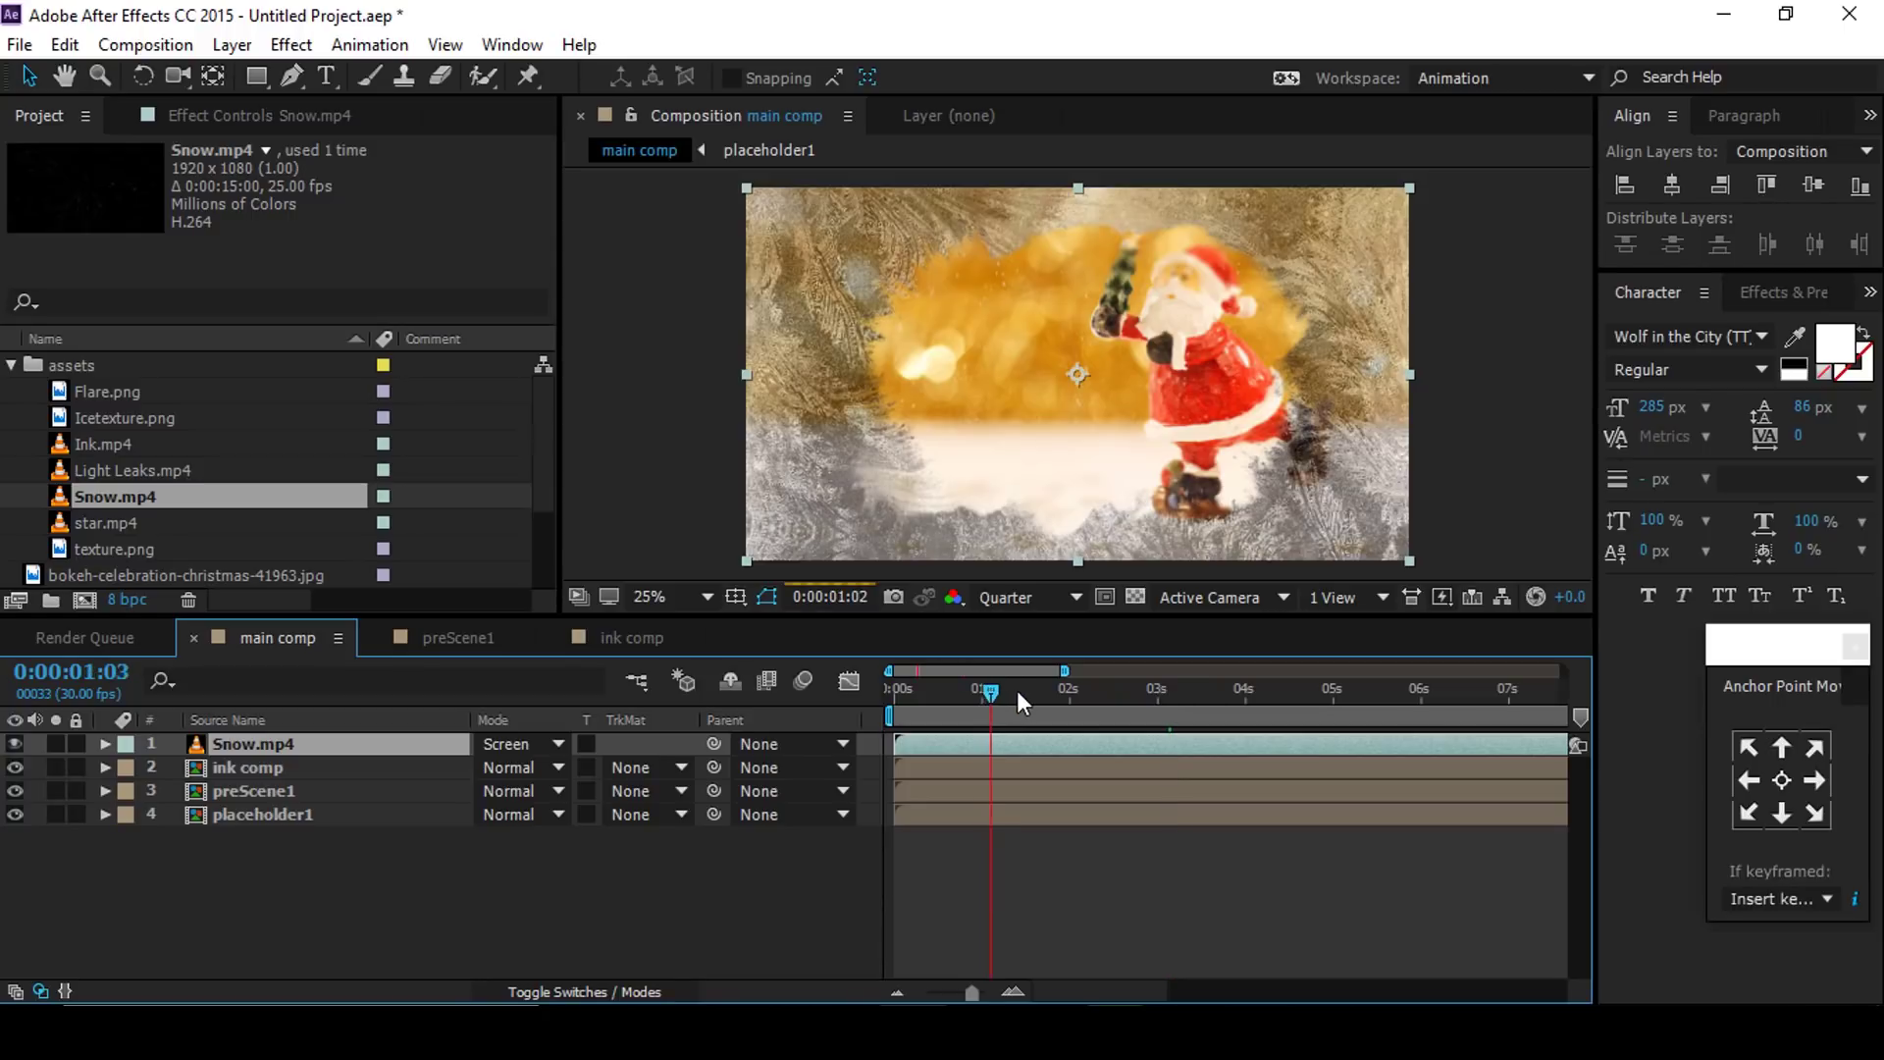
# Step: Add star.mp4 above Snow.mp4 in main comp, set its blending mode to Screen, and check the result
pyautogui.click(443, 904)
pyautogui.moveTo(104, 522); pyautogui.dragTo(257, 740)
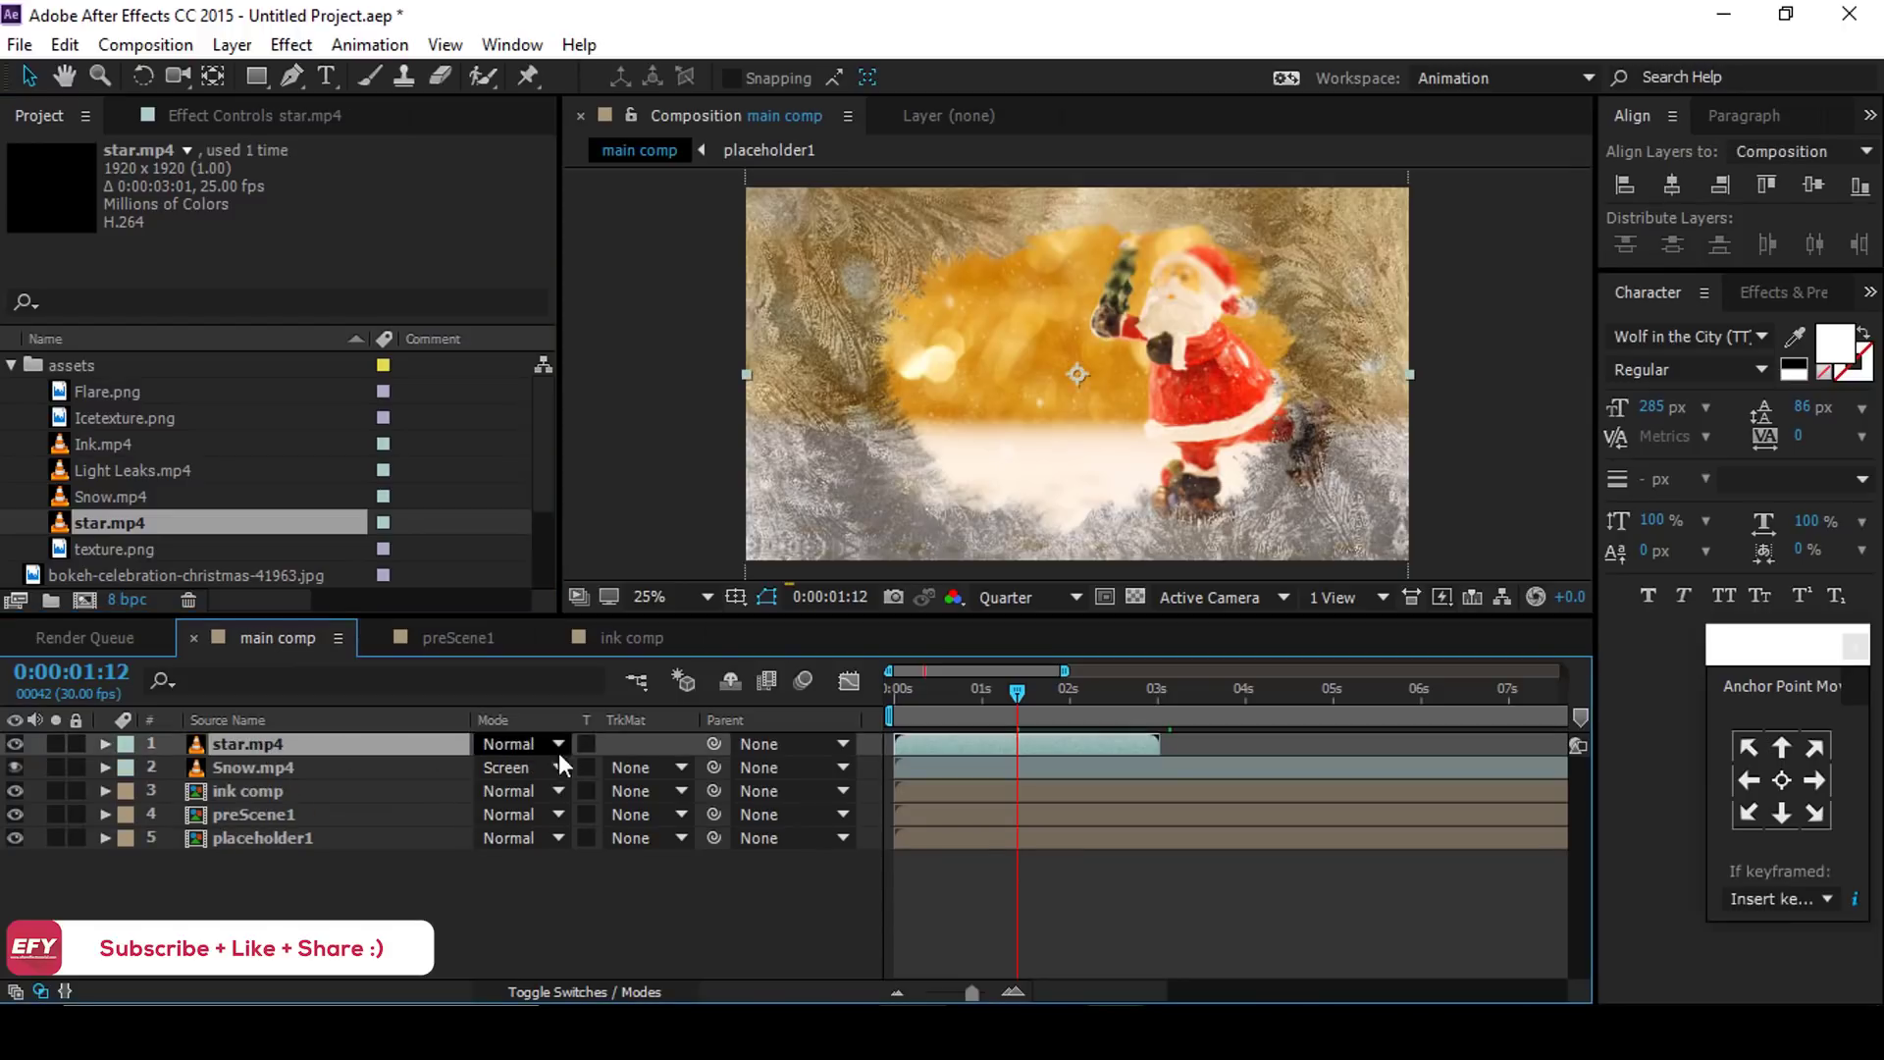
pyautogui.click(528, 744)
pyautogui.click(603, 455)
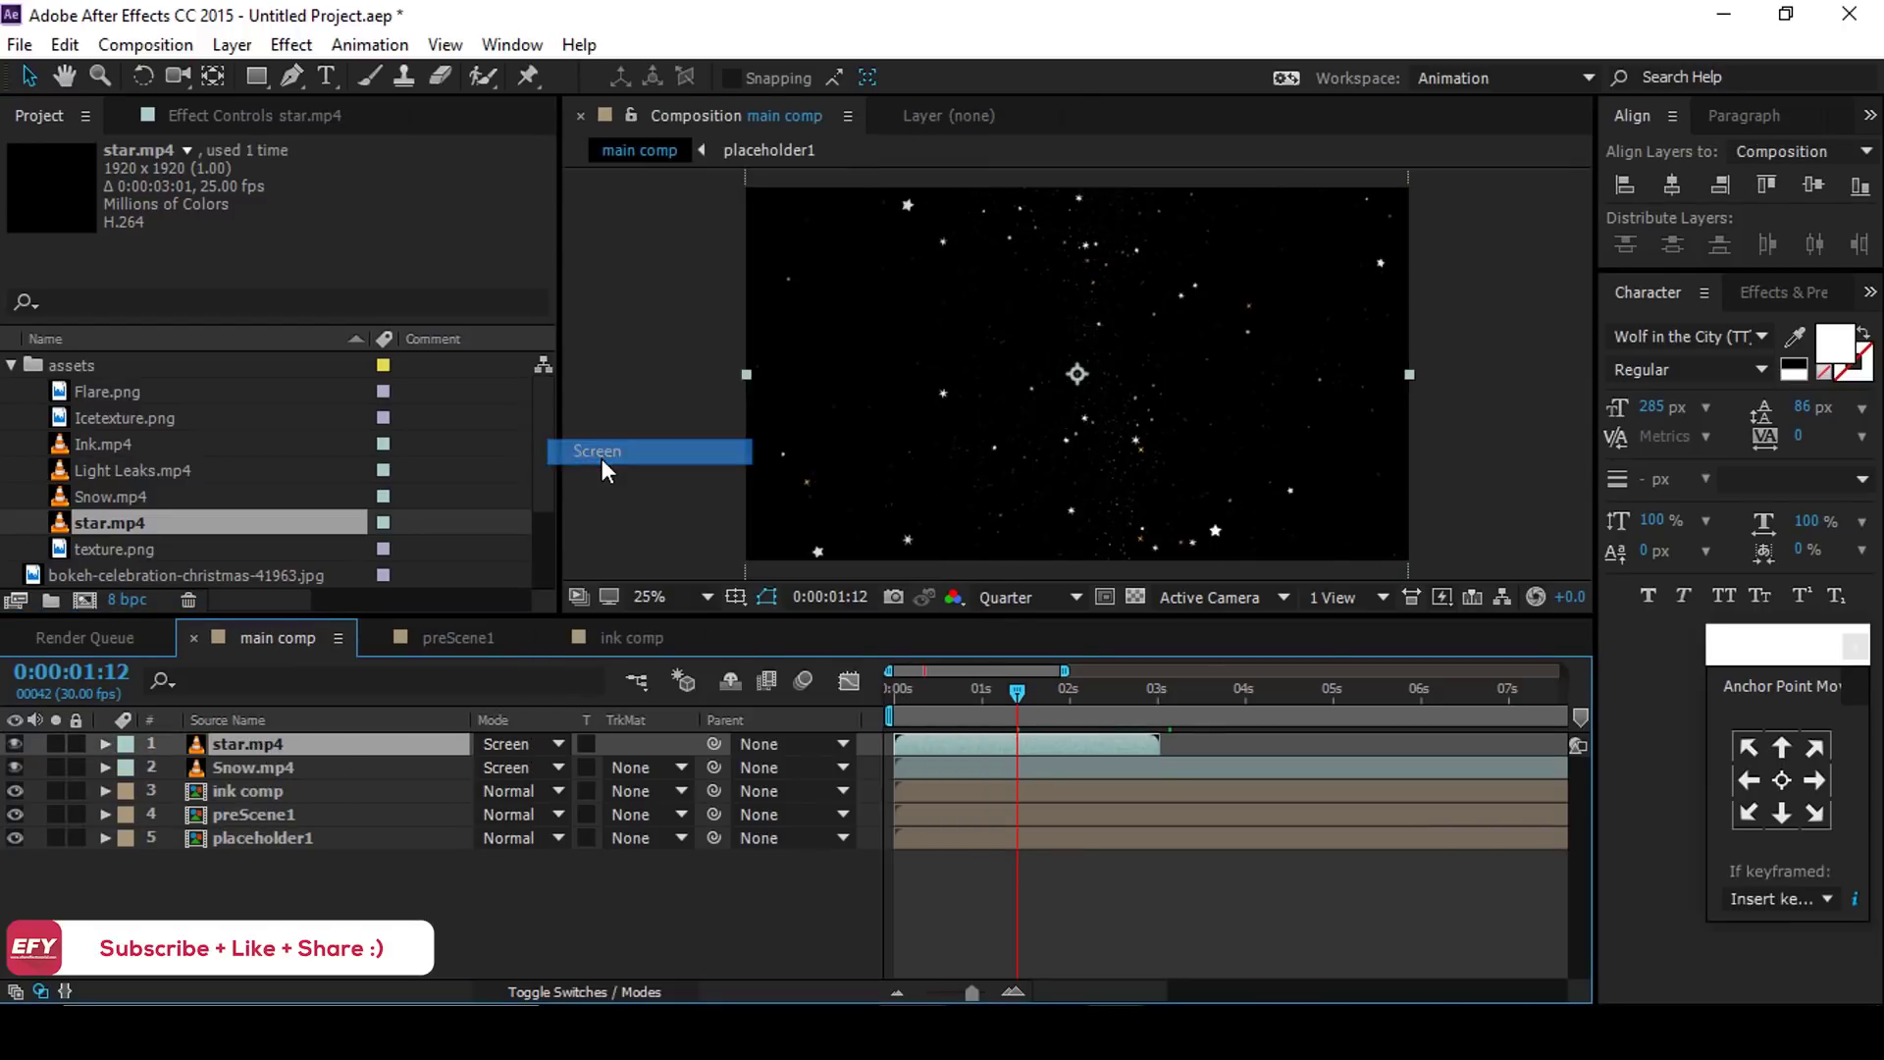
pyautogui.hotkey('shift', 'pageup')
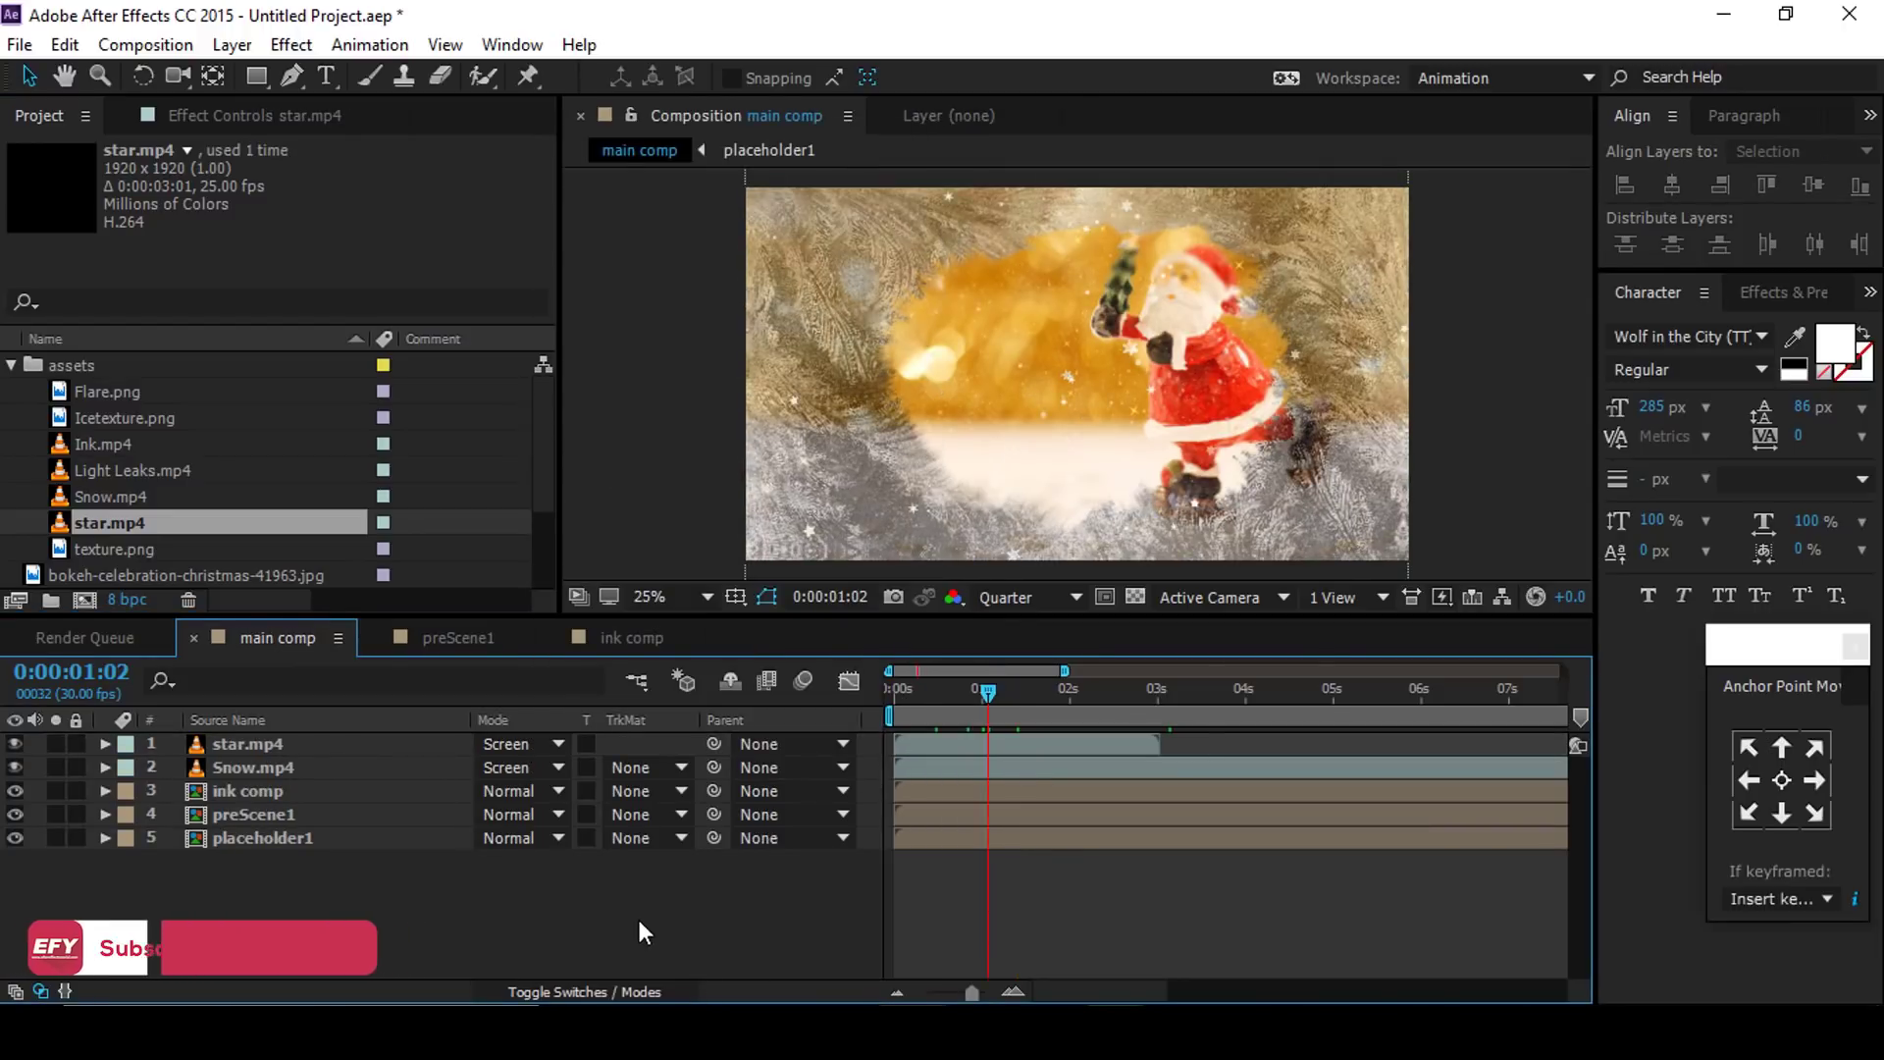
# Step: Add an adjustment layer at the top of main comp and apply the Levels effect to it
pyautogui.rightClick(595, 895)
pyautogui.moveTo(729, 633)
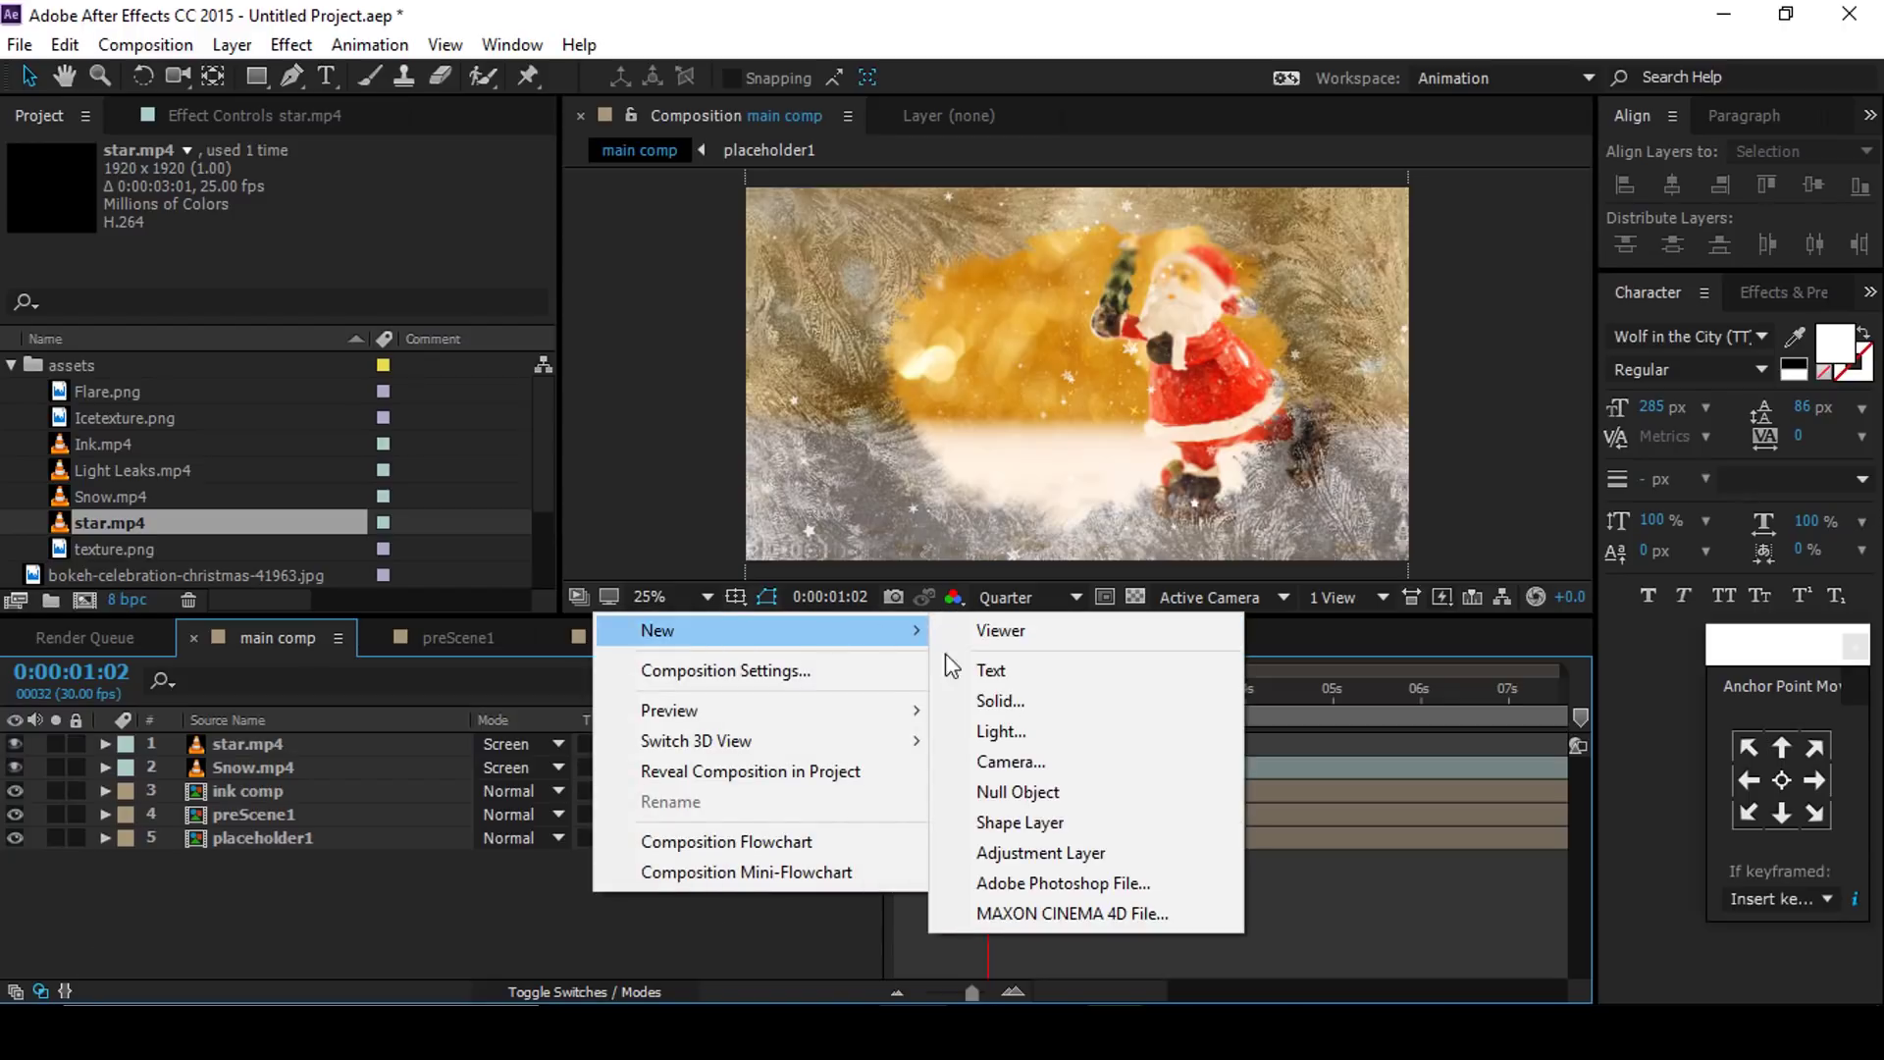
pyautogui.click(1013, 851)
pyautogui.hotkey('ctrl', 'space')
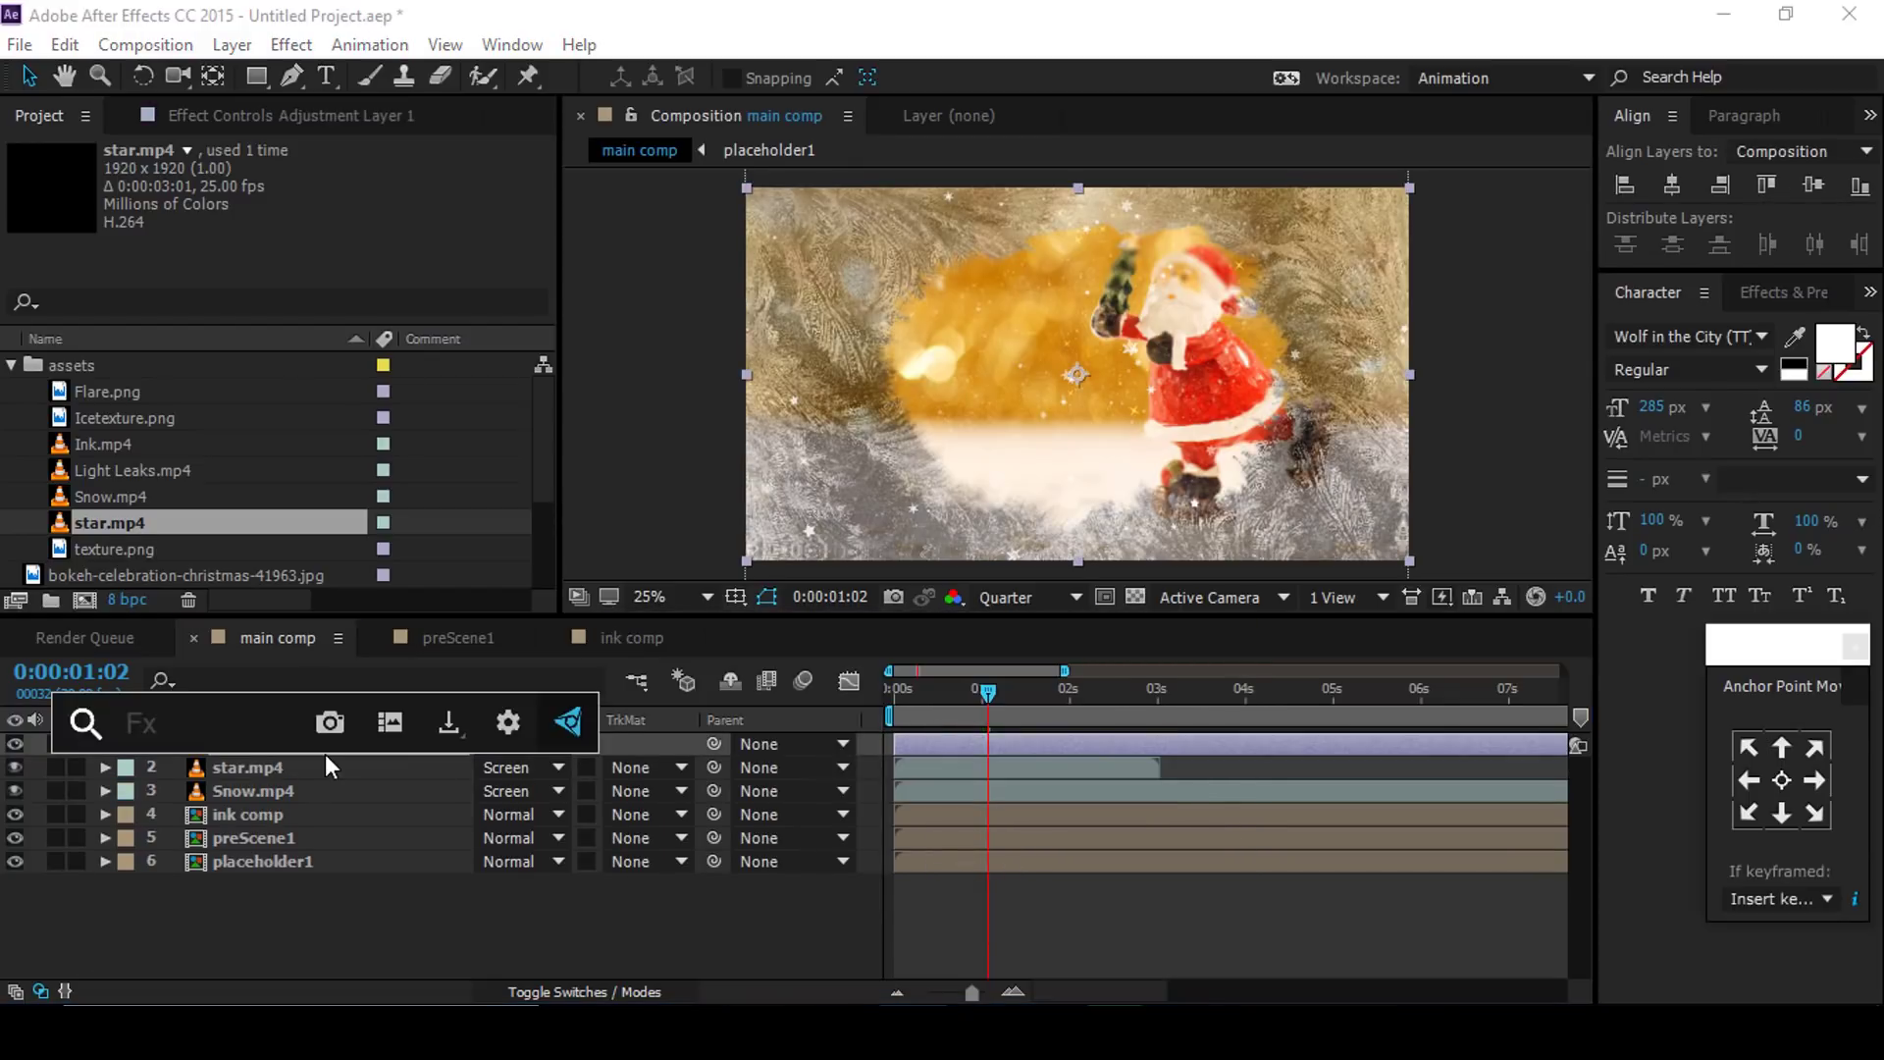
pyautogui.write('lev')
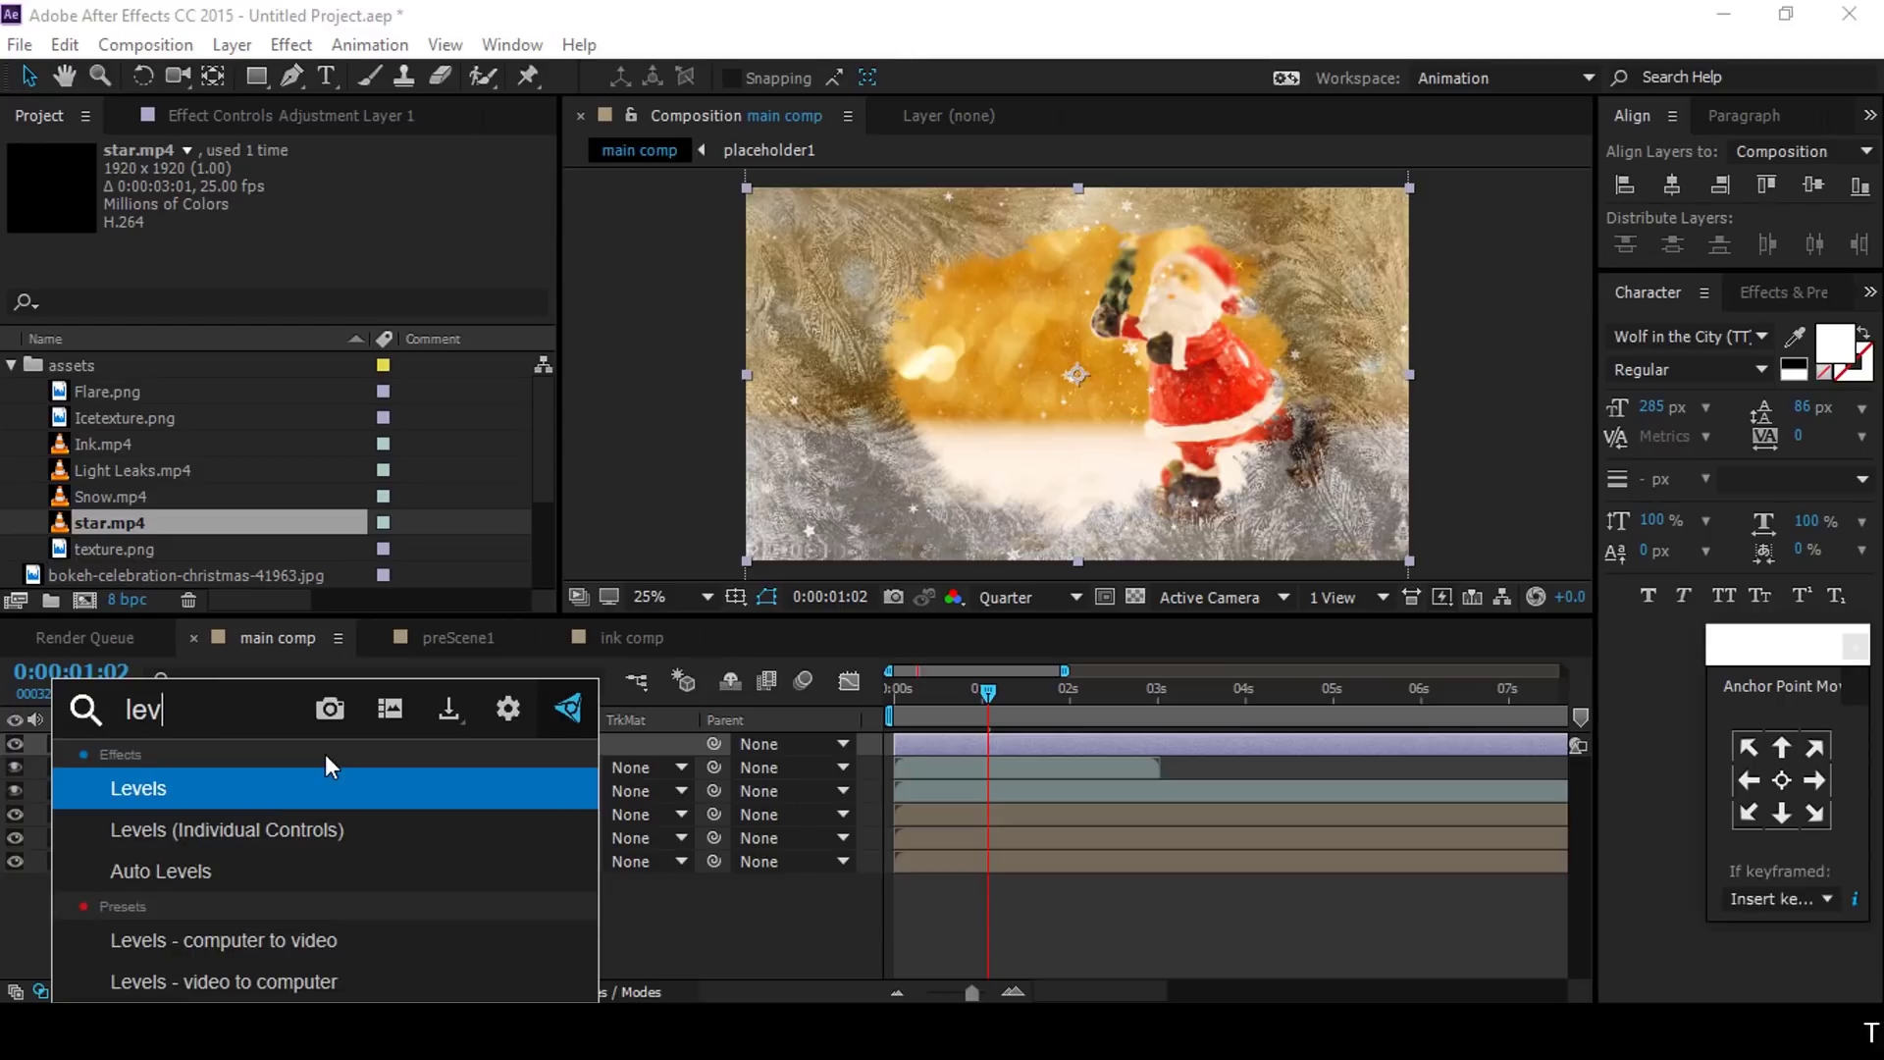
pyautogui.press('Return')
pyautogui.press('Return')
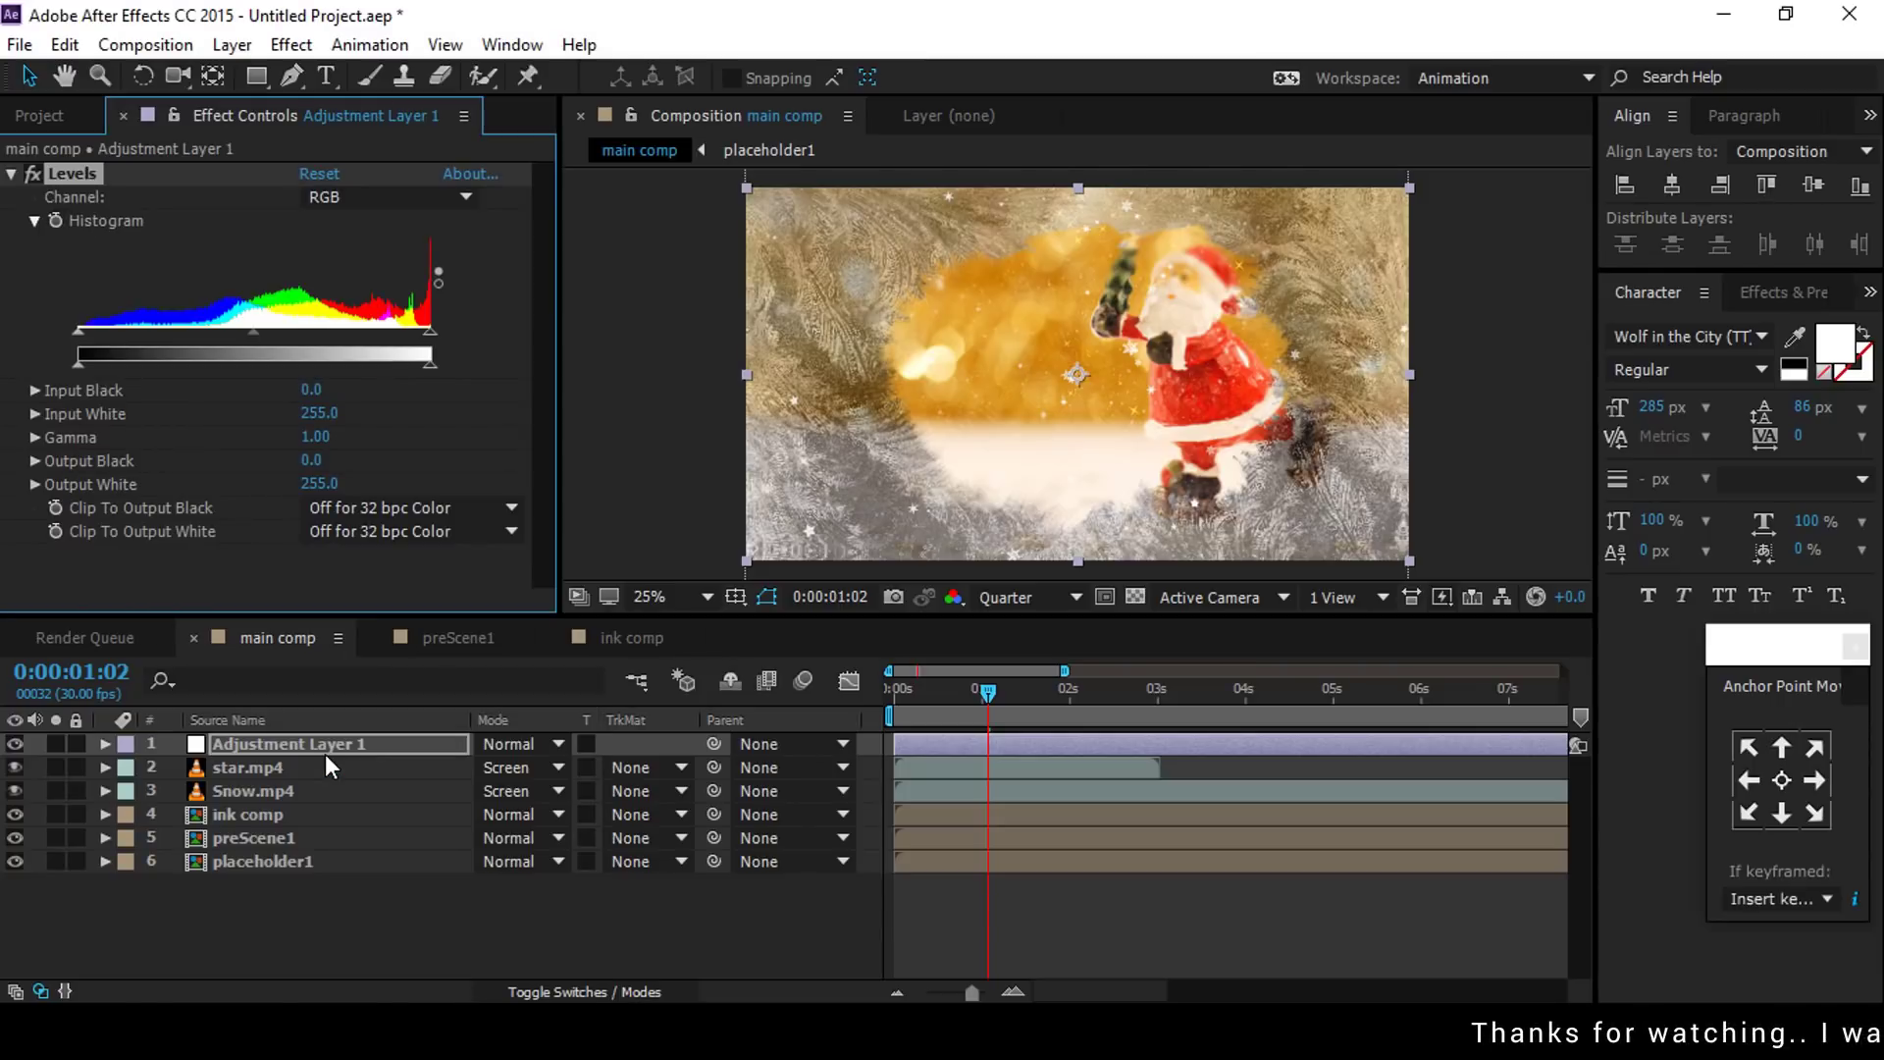
# Step: Apply Camera Lens Blur to the adjustment layer and keyframe its Blur Radius from 50 at 0 seconds to 0 at 0:00:00:29
pyautogui.hotkey('ctrl', 'space')
pyautogui.write('ca')
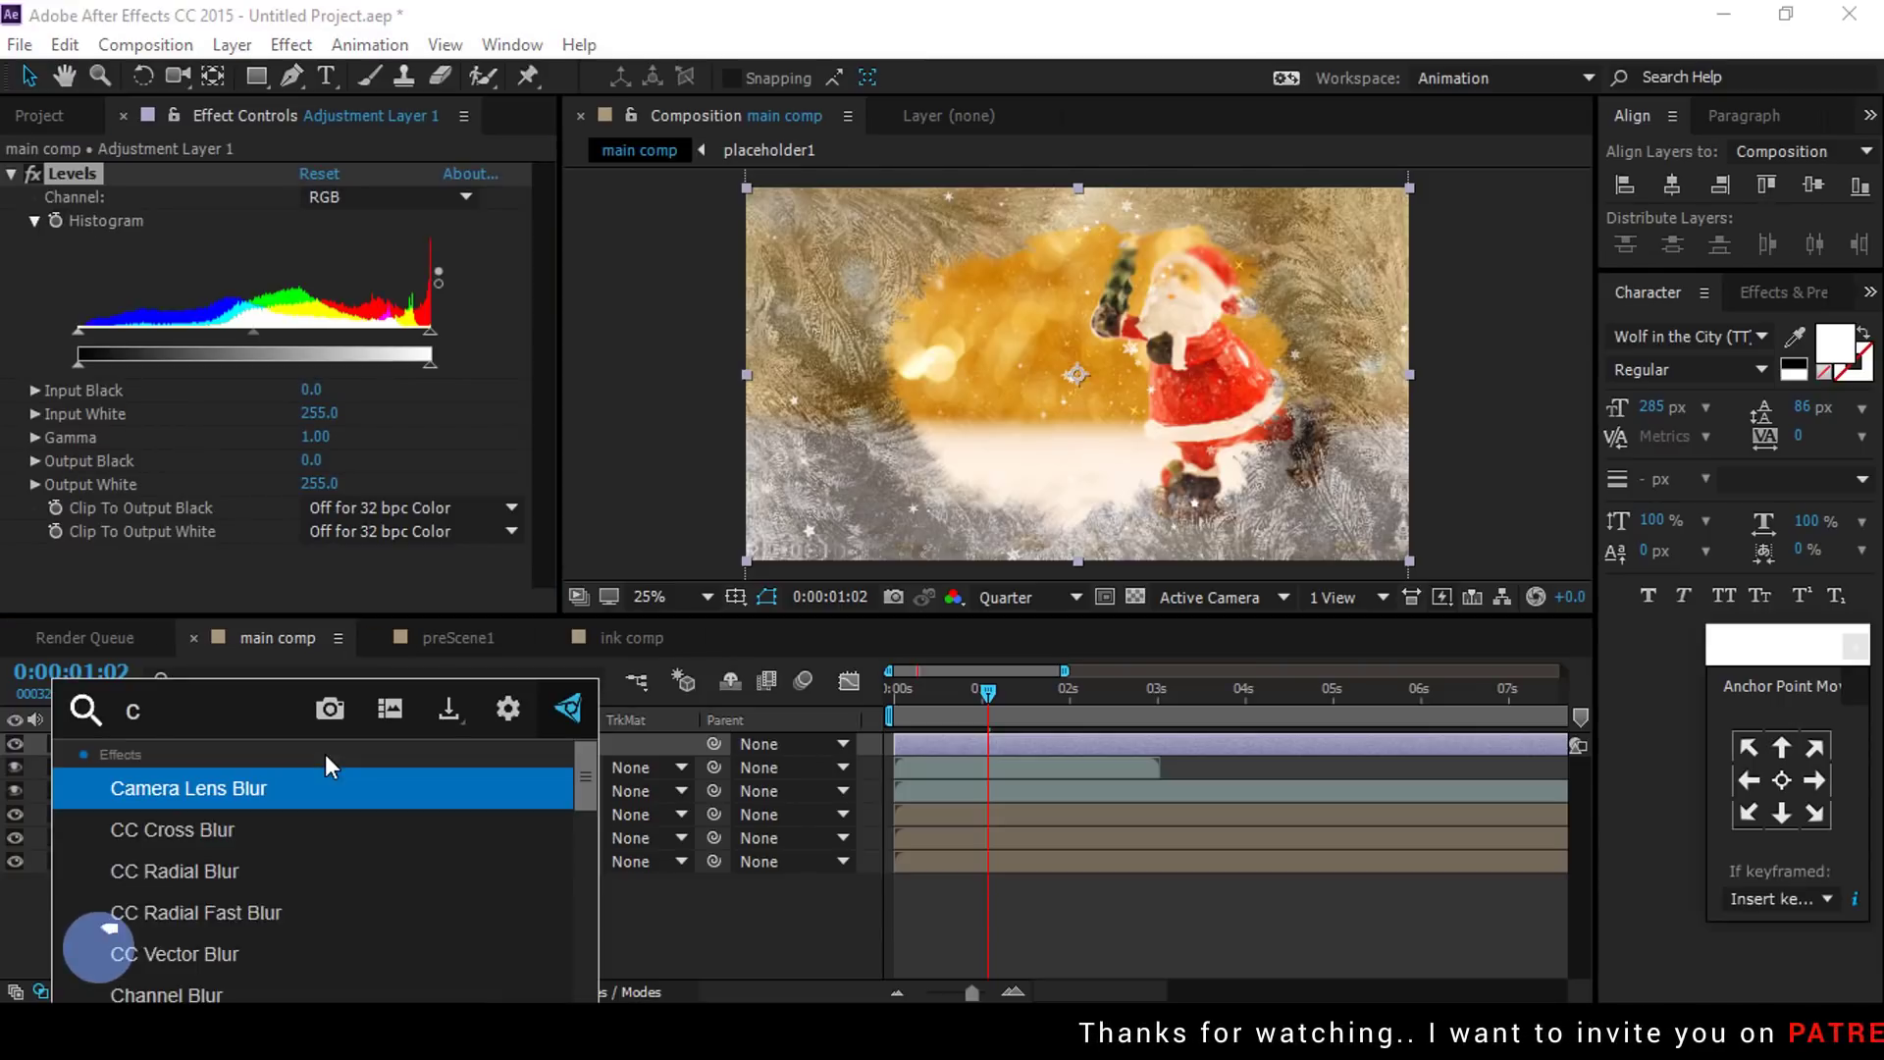
pyautogui.press('Return')
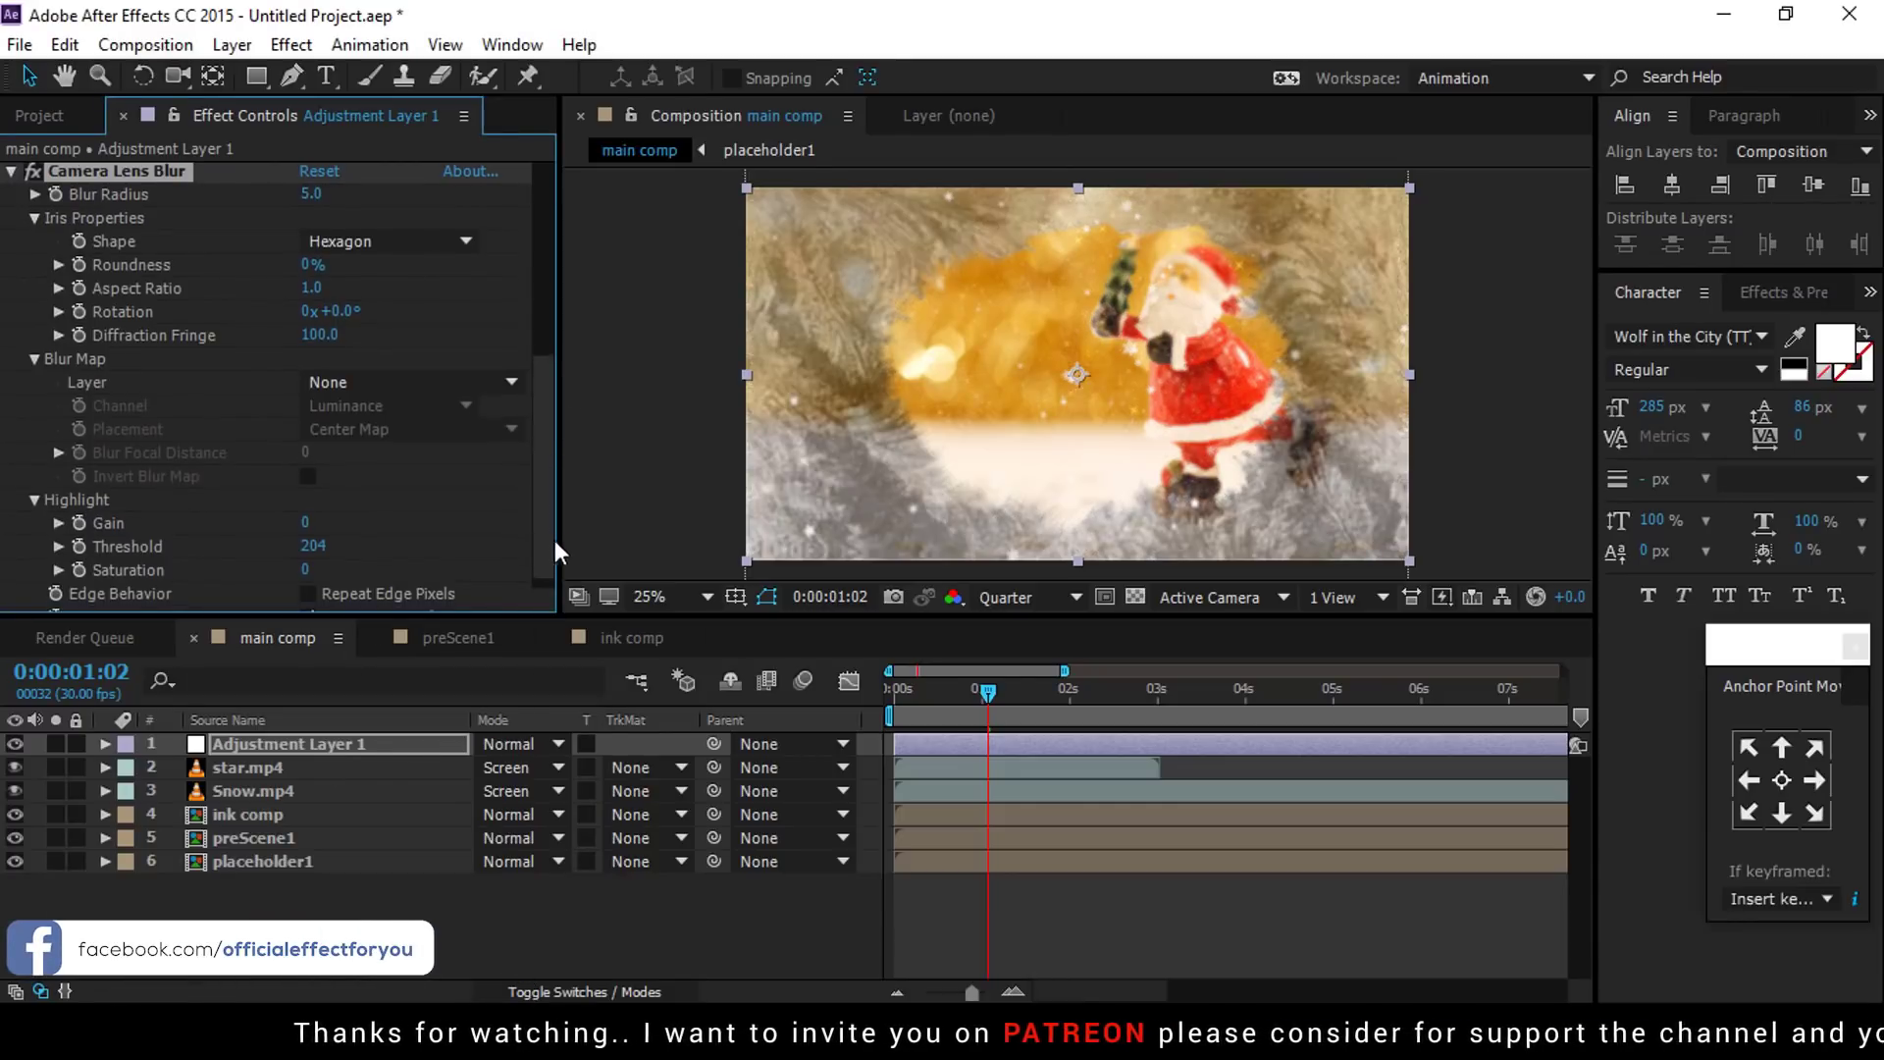
pyautogui.scroll(-1, 545, 540)
pyautogui.click(918, 689)
pyautogui.moveTo(876, 713); pyautogui.dragTo(871, 704)
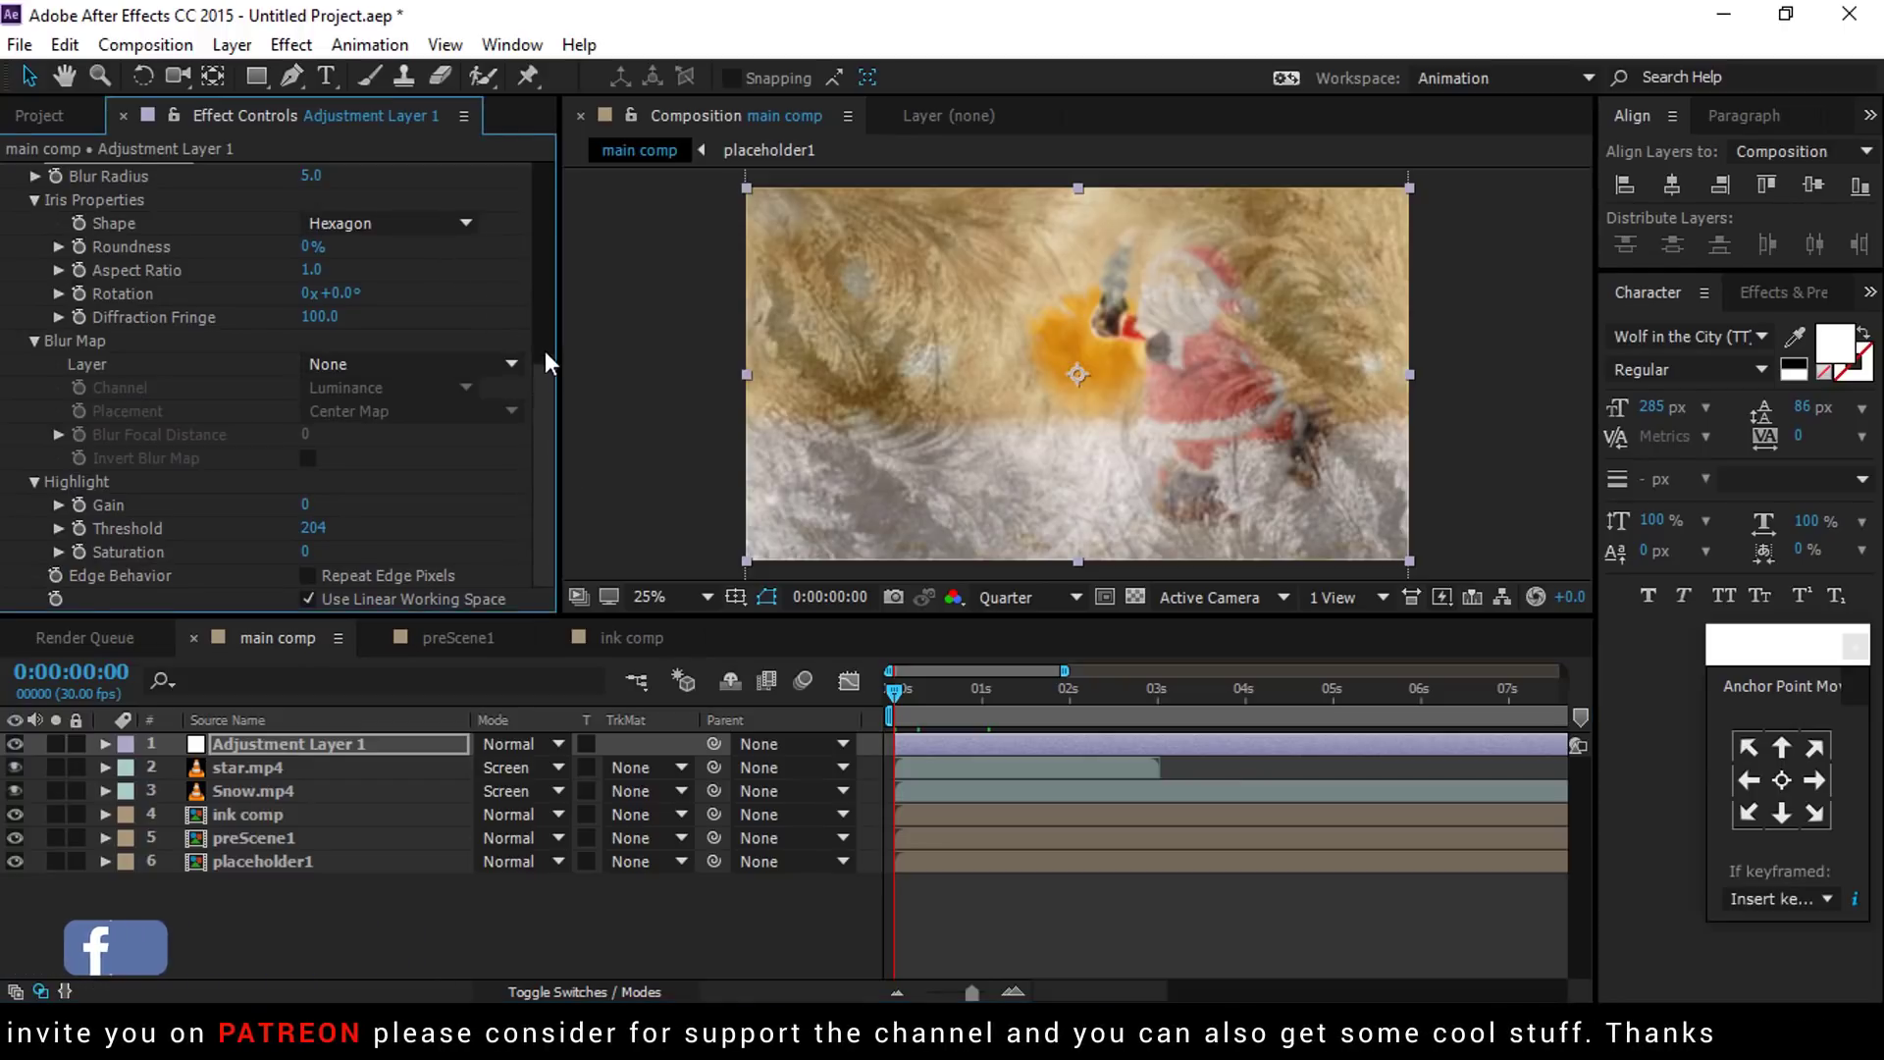
pyautogui.scroll(4, 544, 361)
pyautogui.click(310, 270)
pyautogui.write('50')
pyautogui.press('Return')
pyautogui.click(979, 697)
pyautogui.moveTo(305, 268); pyautogui.dragTo(253, 269)
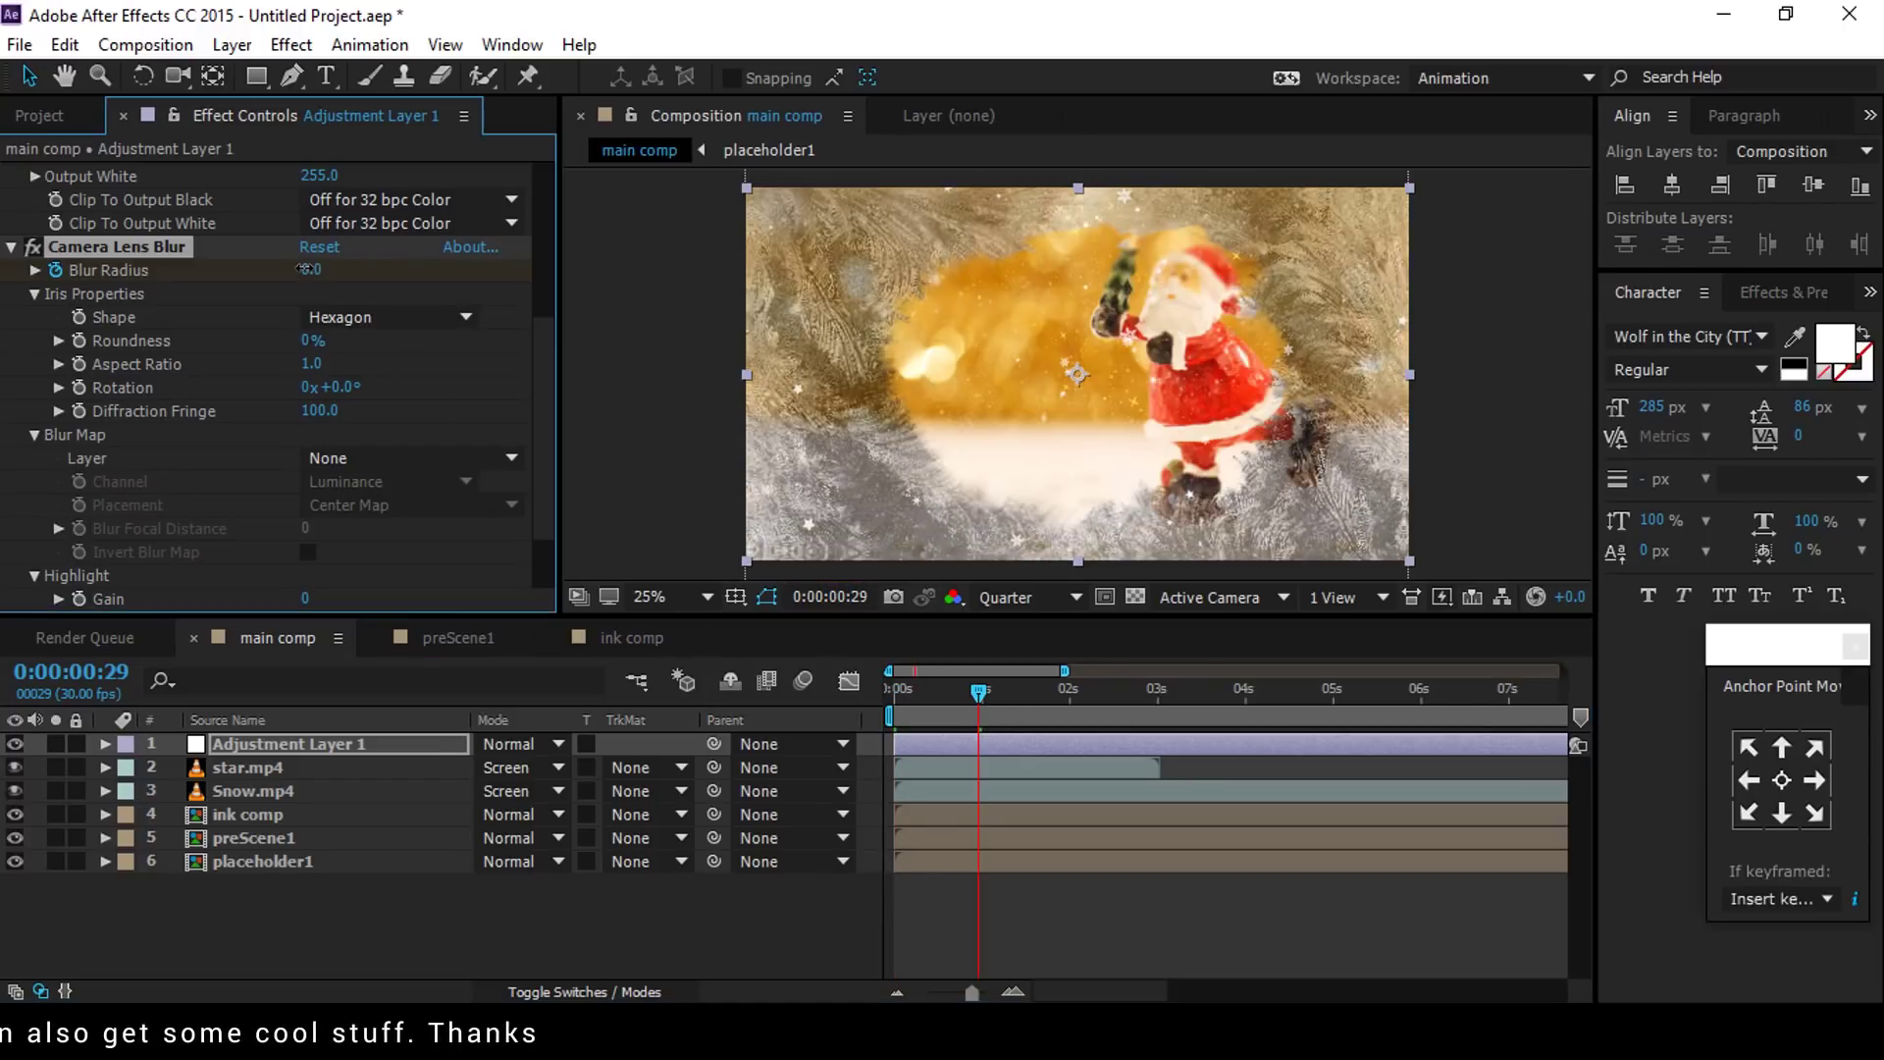
# Step: Keyframe the adjustment layer's Levels histogram from 0 seconds to a gamma of 0.81 at 0:00:01:01, and preview the change
pyautogui.scroll(4, 543, 367)
pyautogui.moveTo(541, 288); pyautogui.dragTo(545, 204)
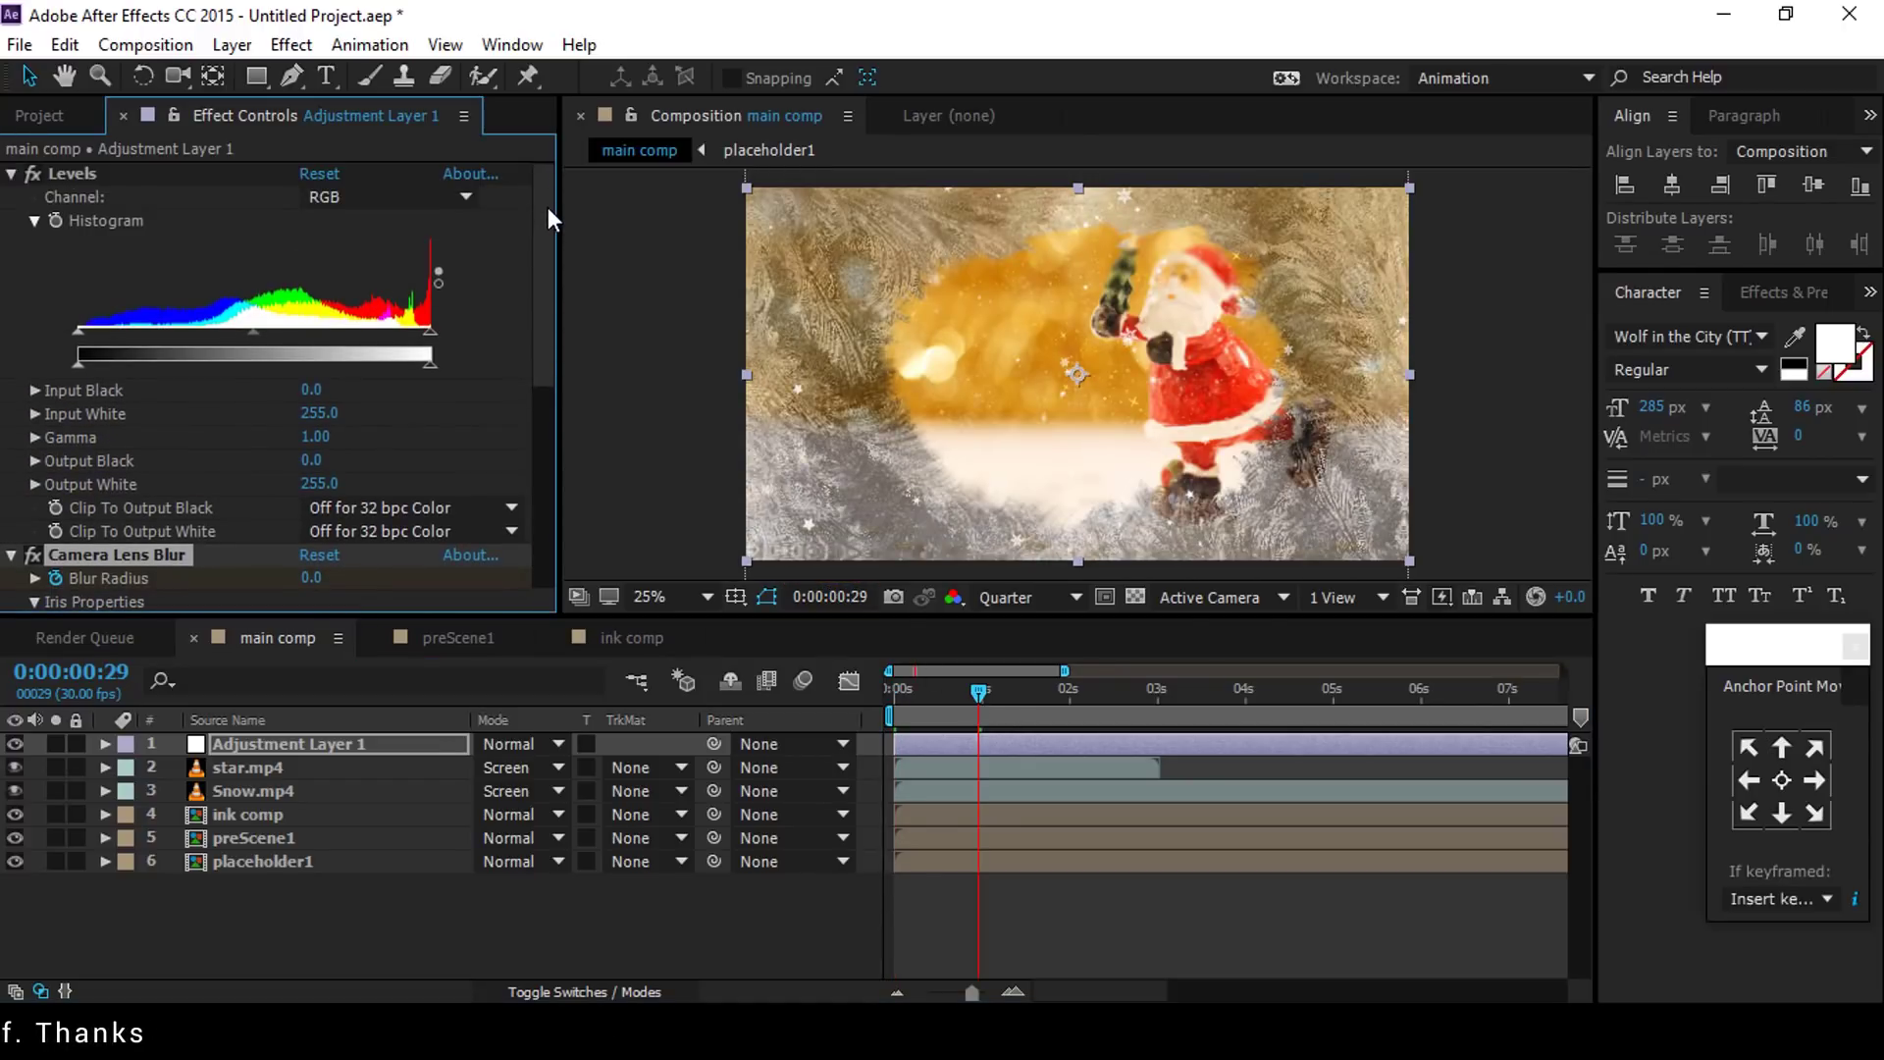
pyautogui.click(889, 695)
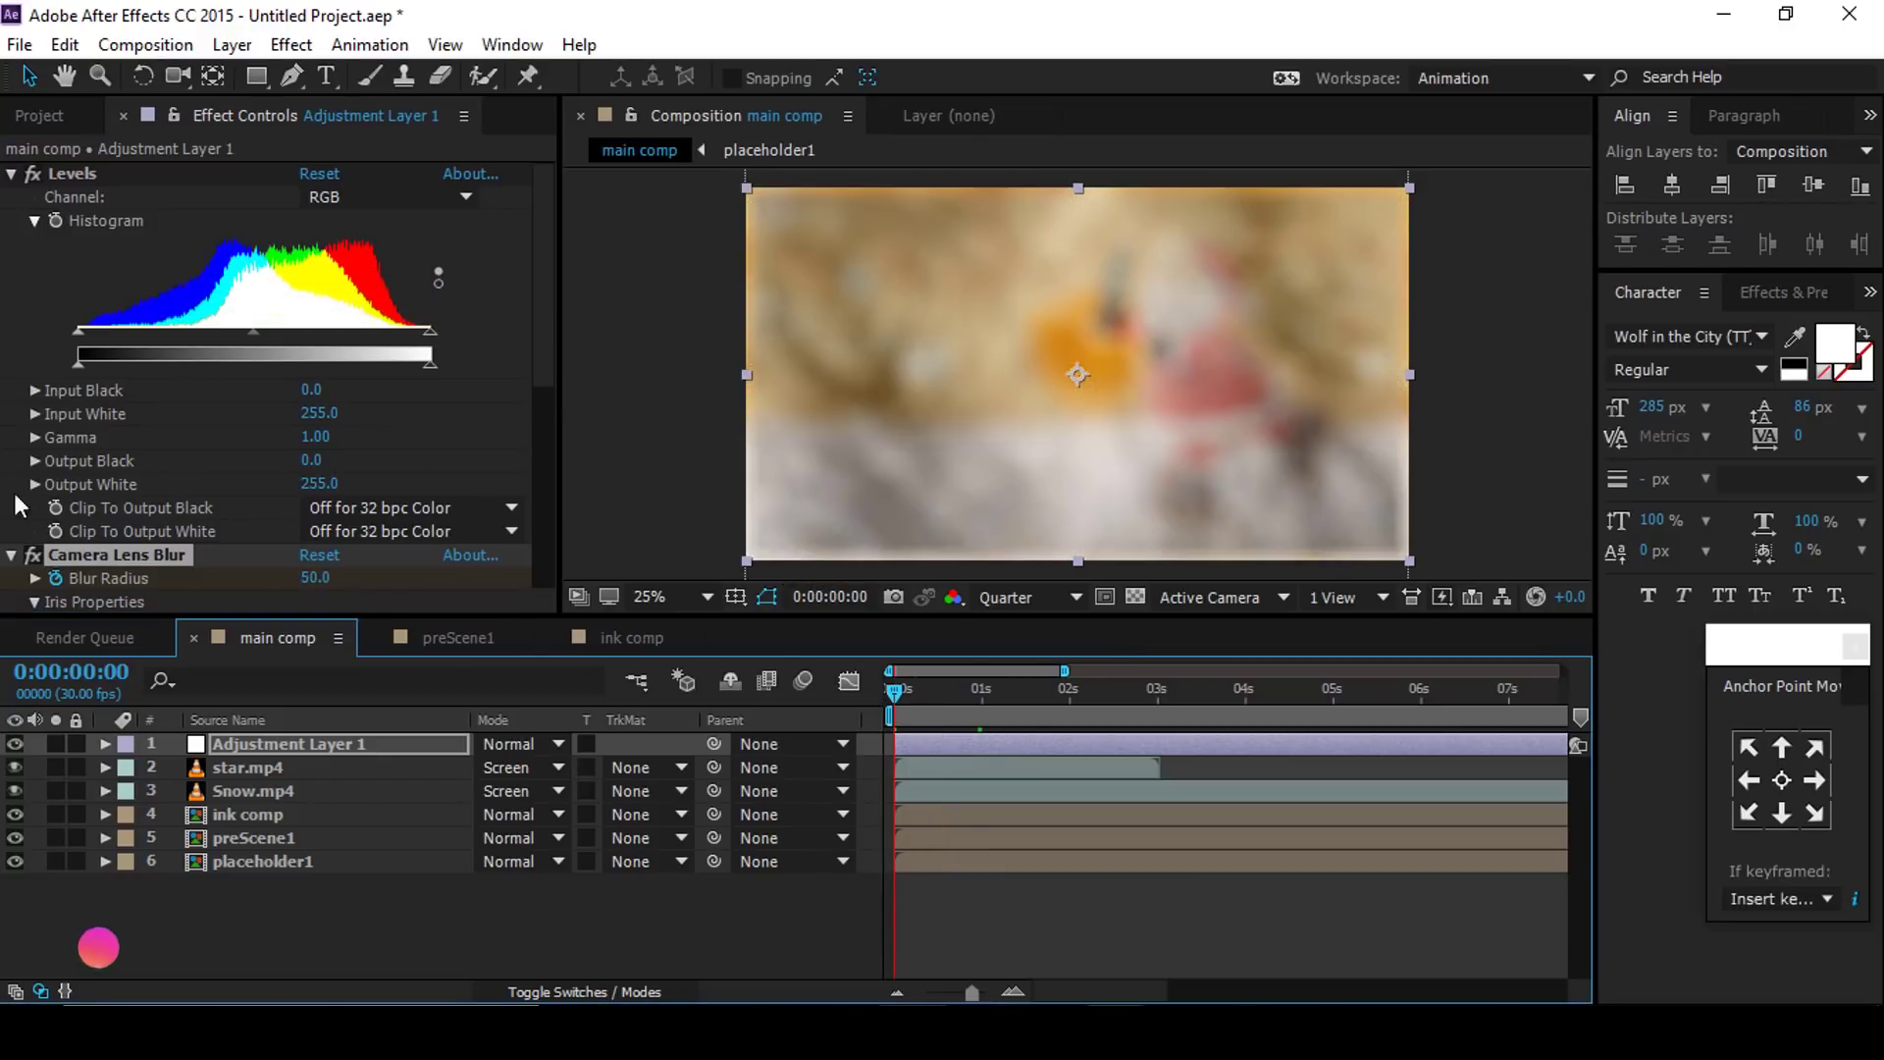
pyautogui.click(59, 230)
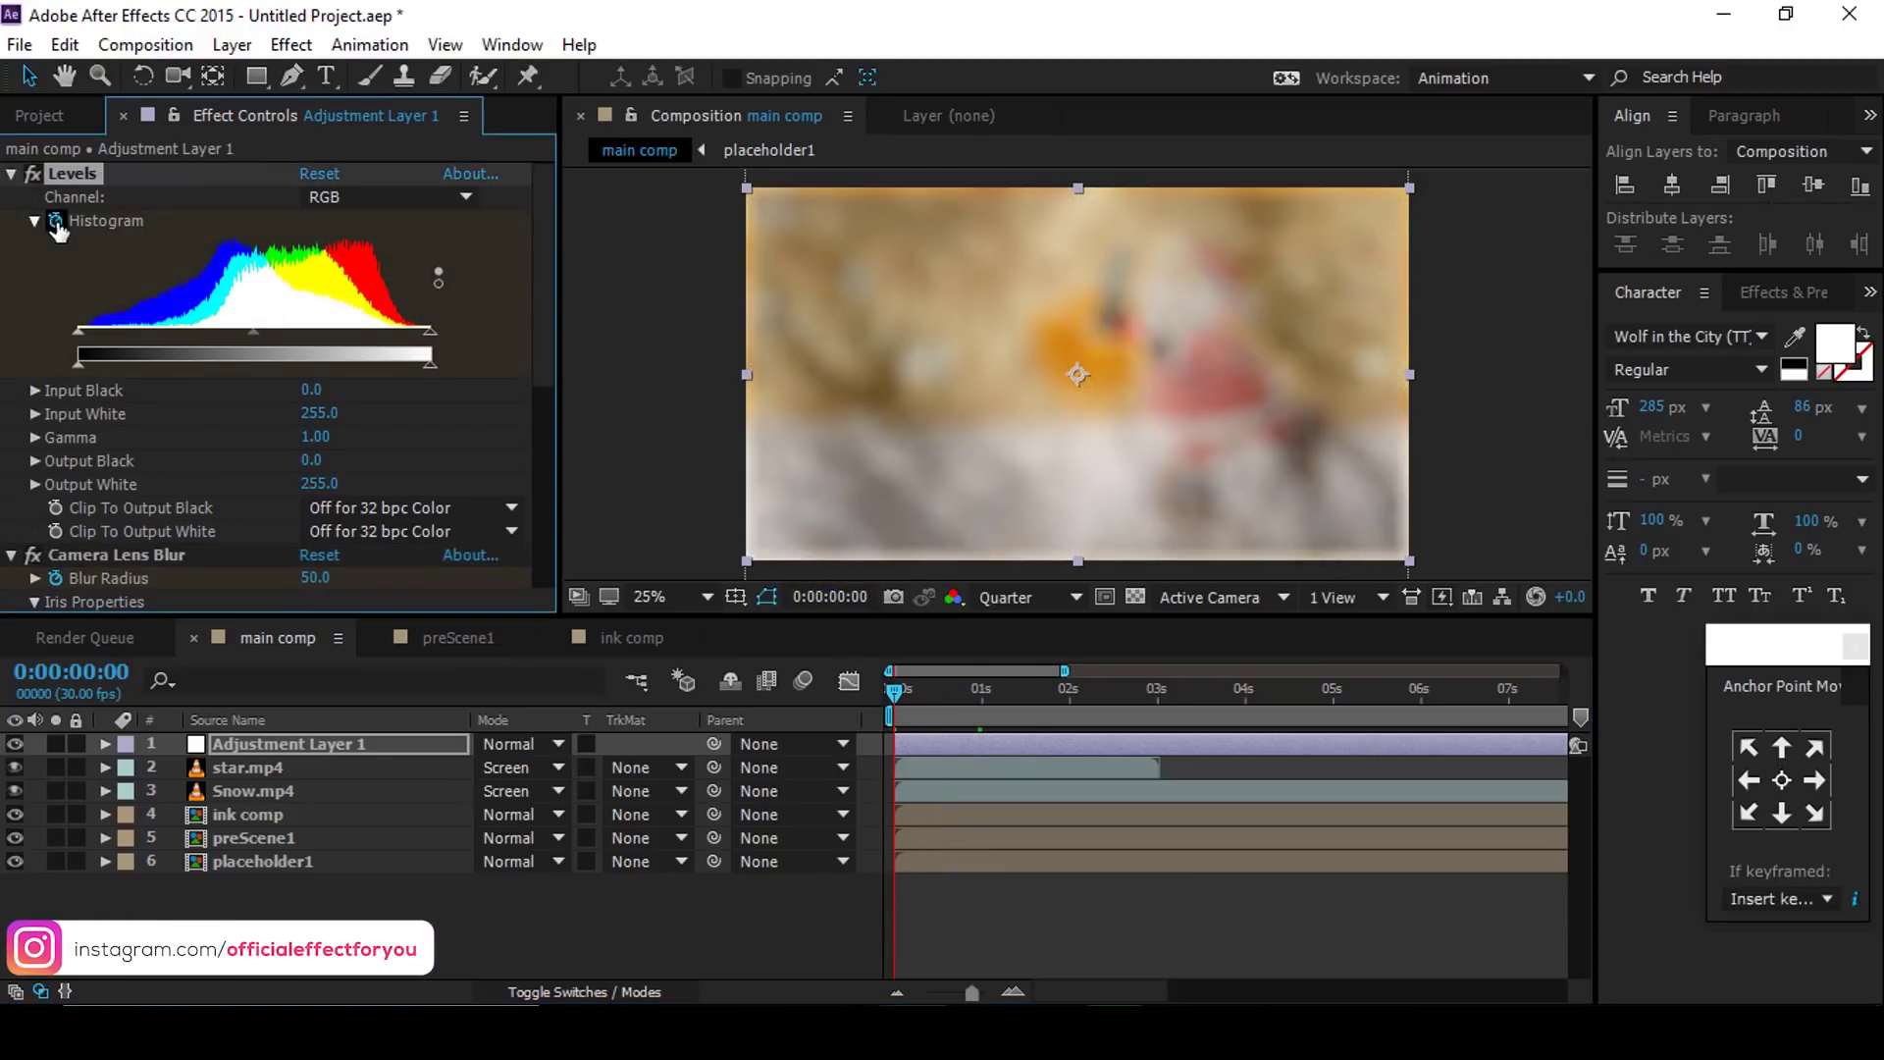
pyautogui.click(993, 701)
pyautogui.moveTo(251, 332); pyautogui.dragTo(279, 333)
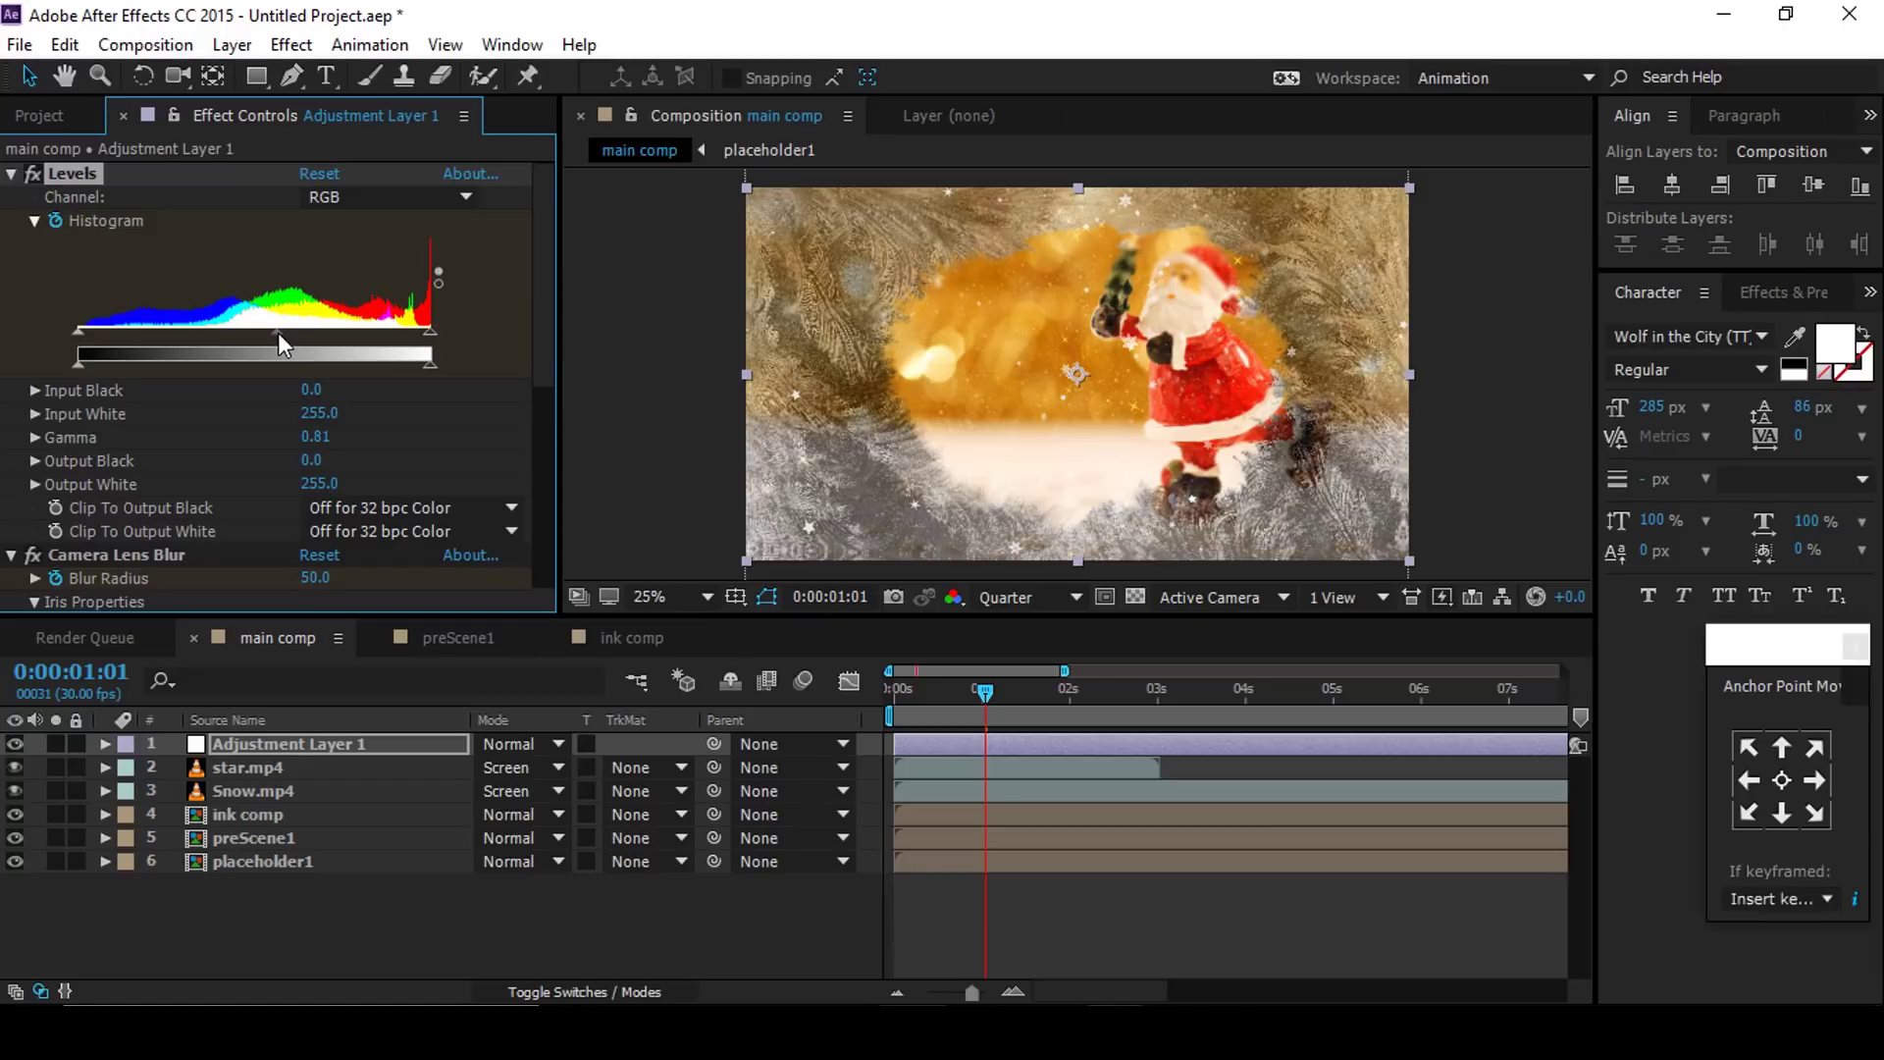
pyautogui.moveTo(915, 692); pyautogui.dragTo(1015, 686)
pyautogui.click(378, 923)
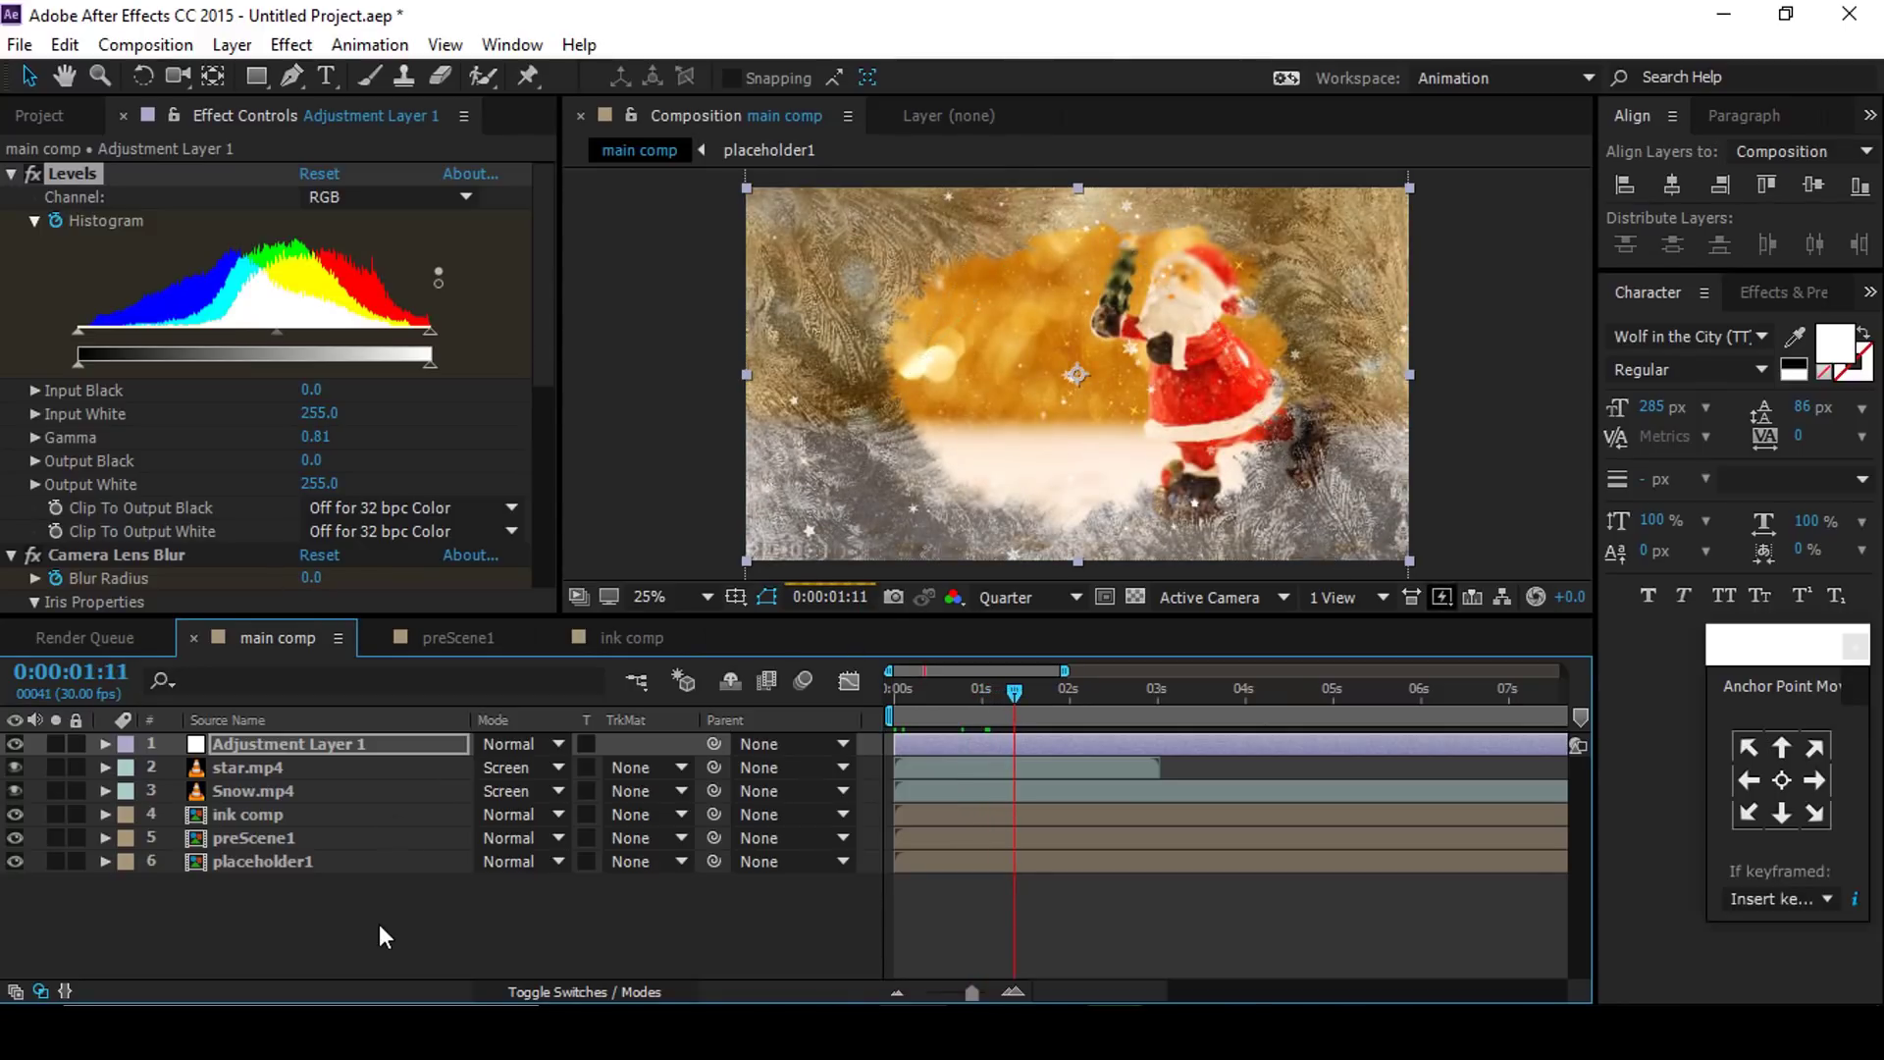
# Step: Create a 1920x1080, 30 fps composition named text1 and add separate centered text layers reading Happy and Christmas
pyautogui.click(53, 110)
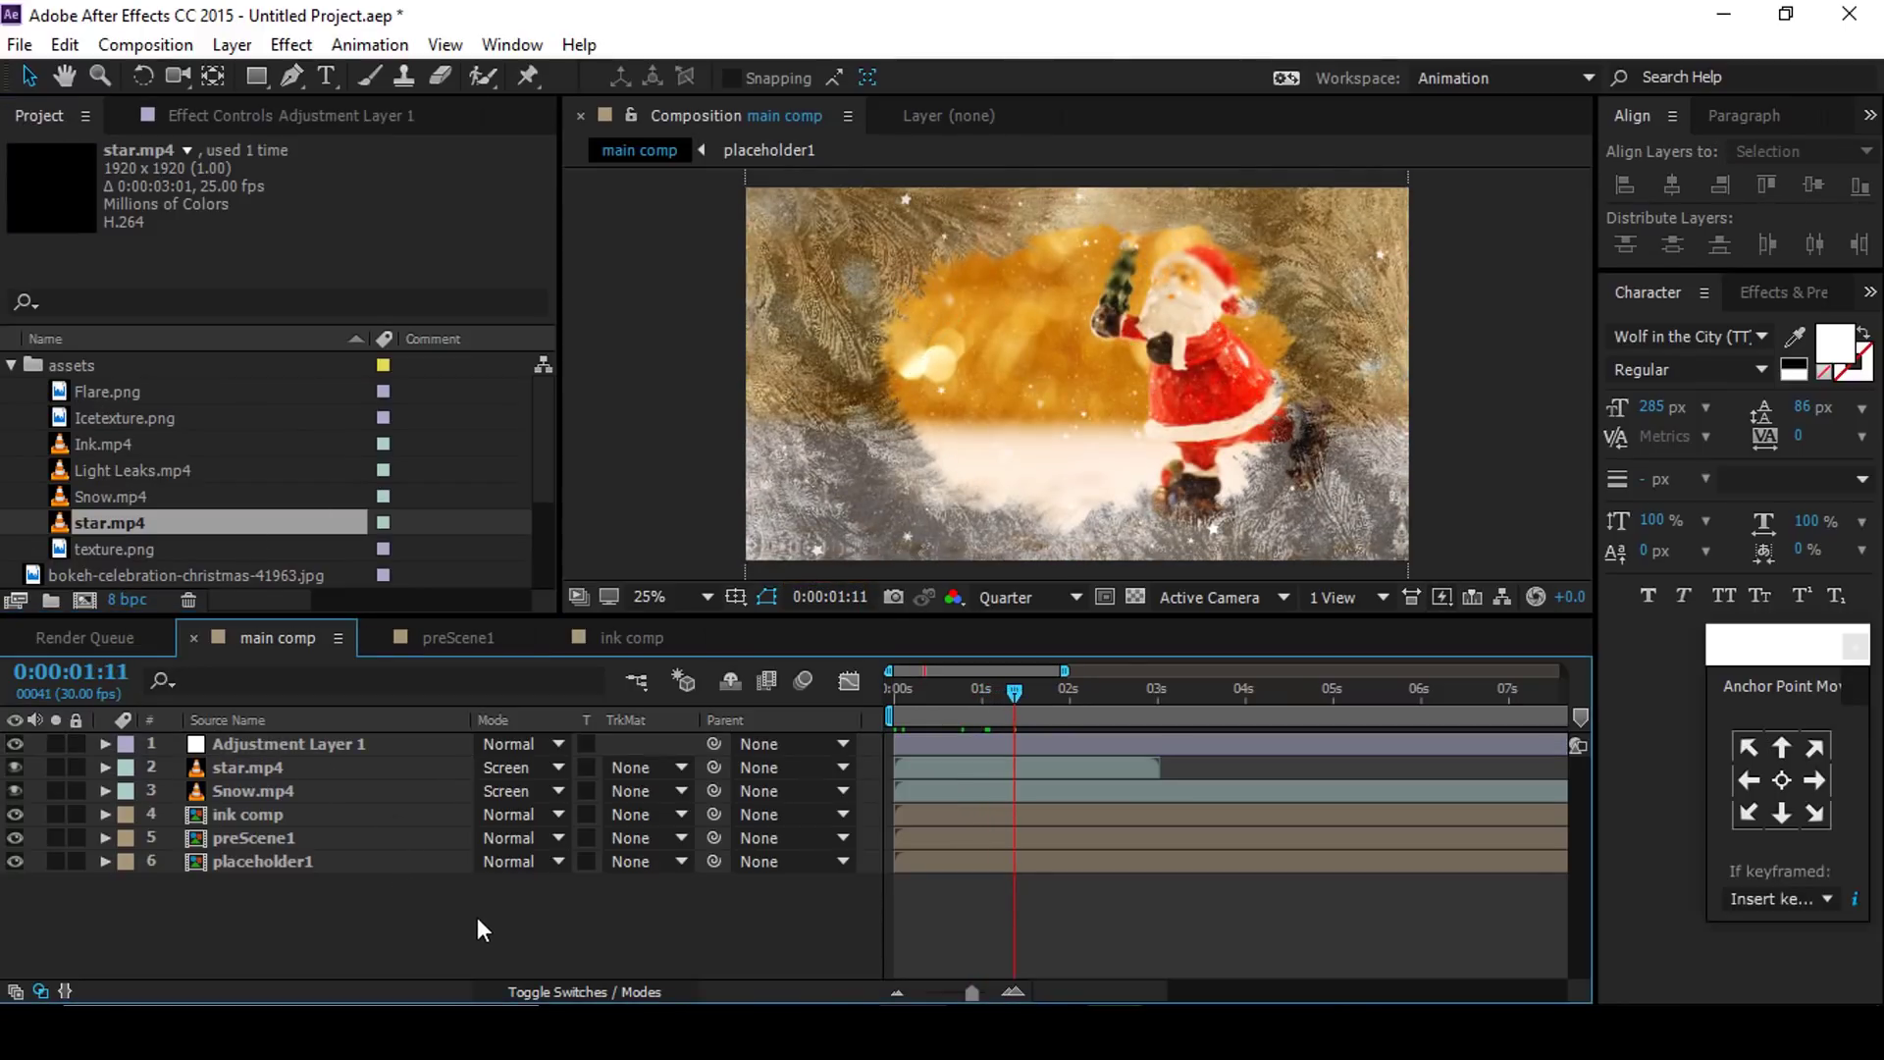
pyautogui.click(85, 600)
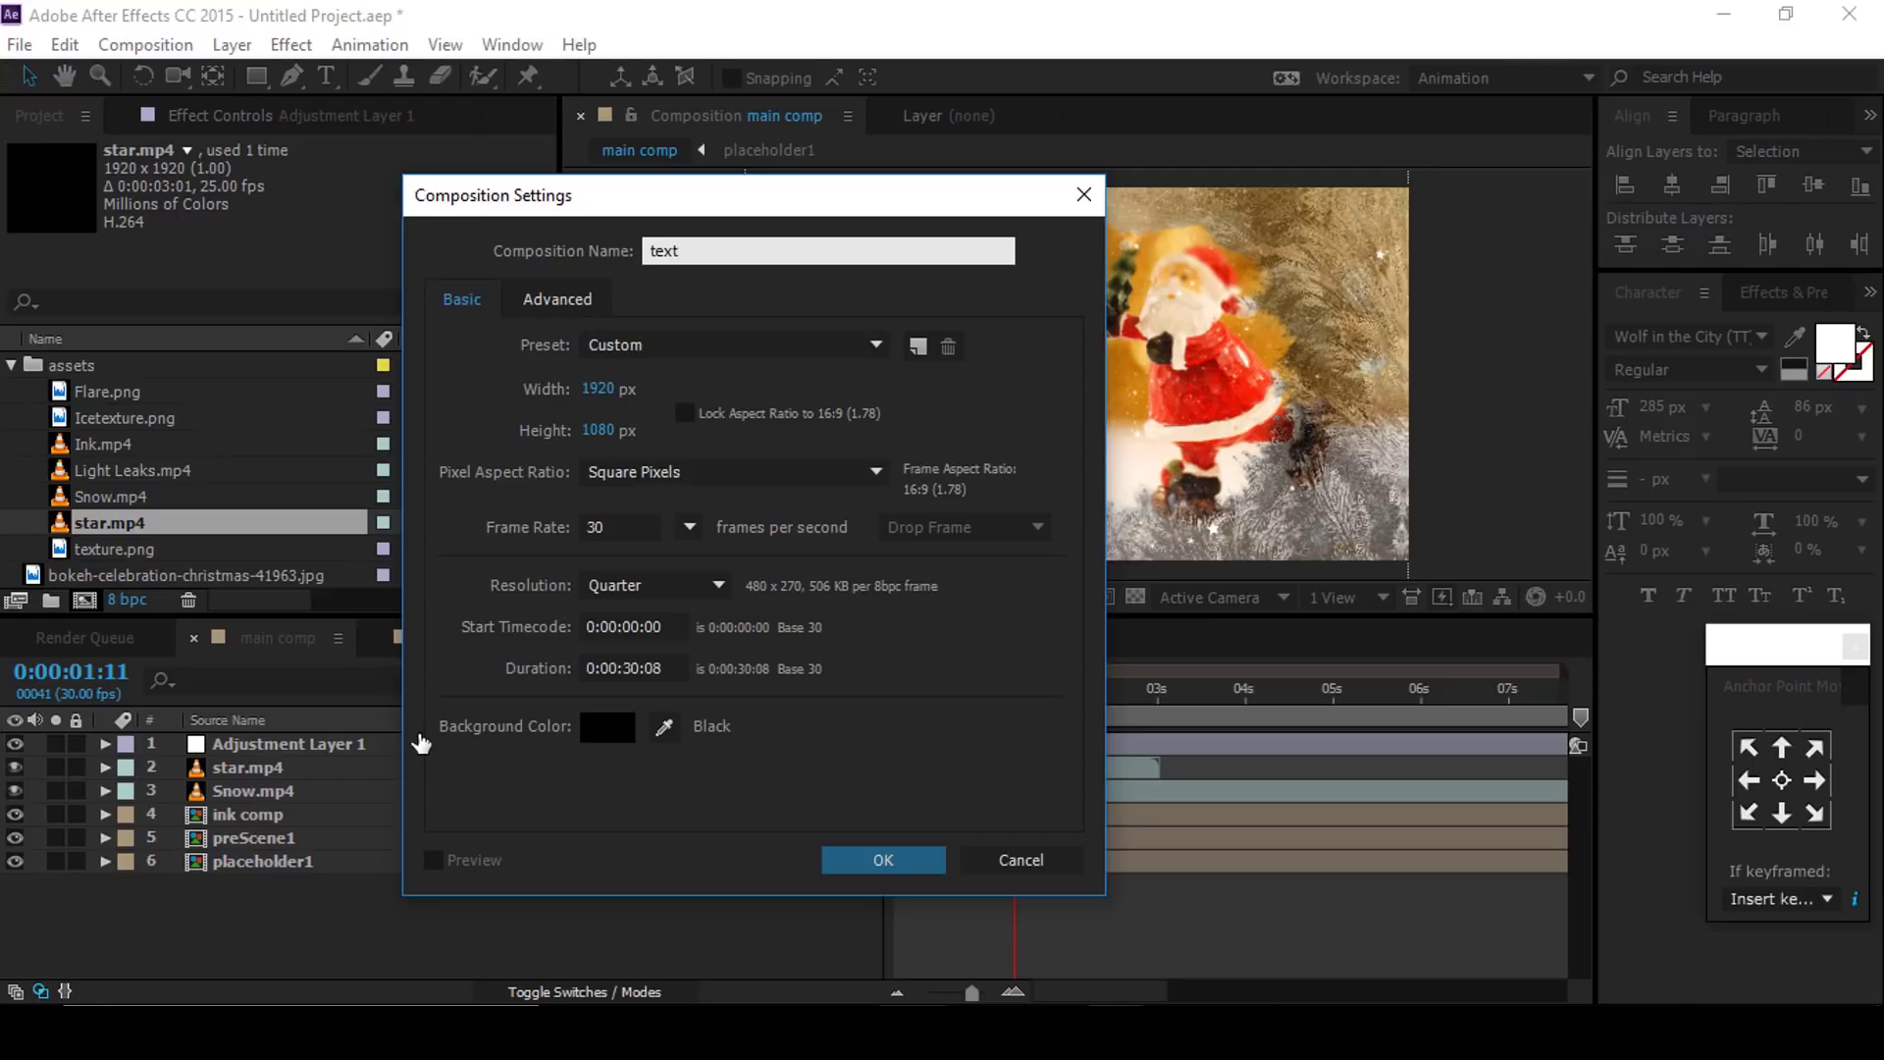
pyautogui.press('Return')
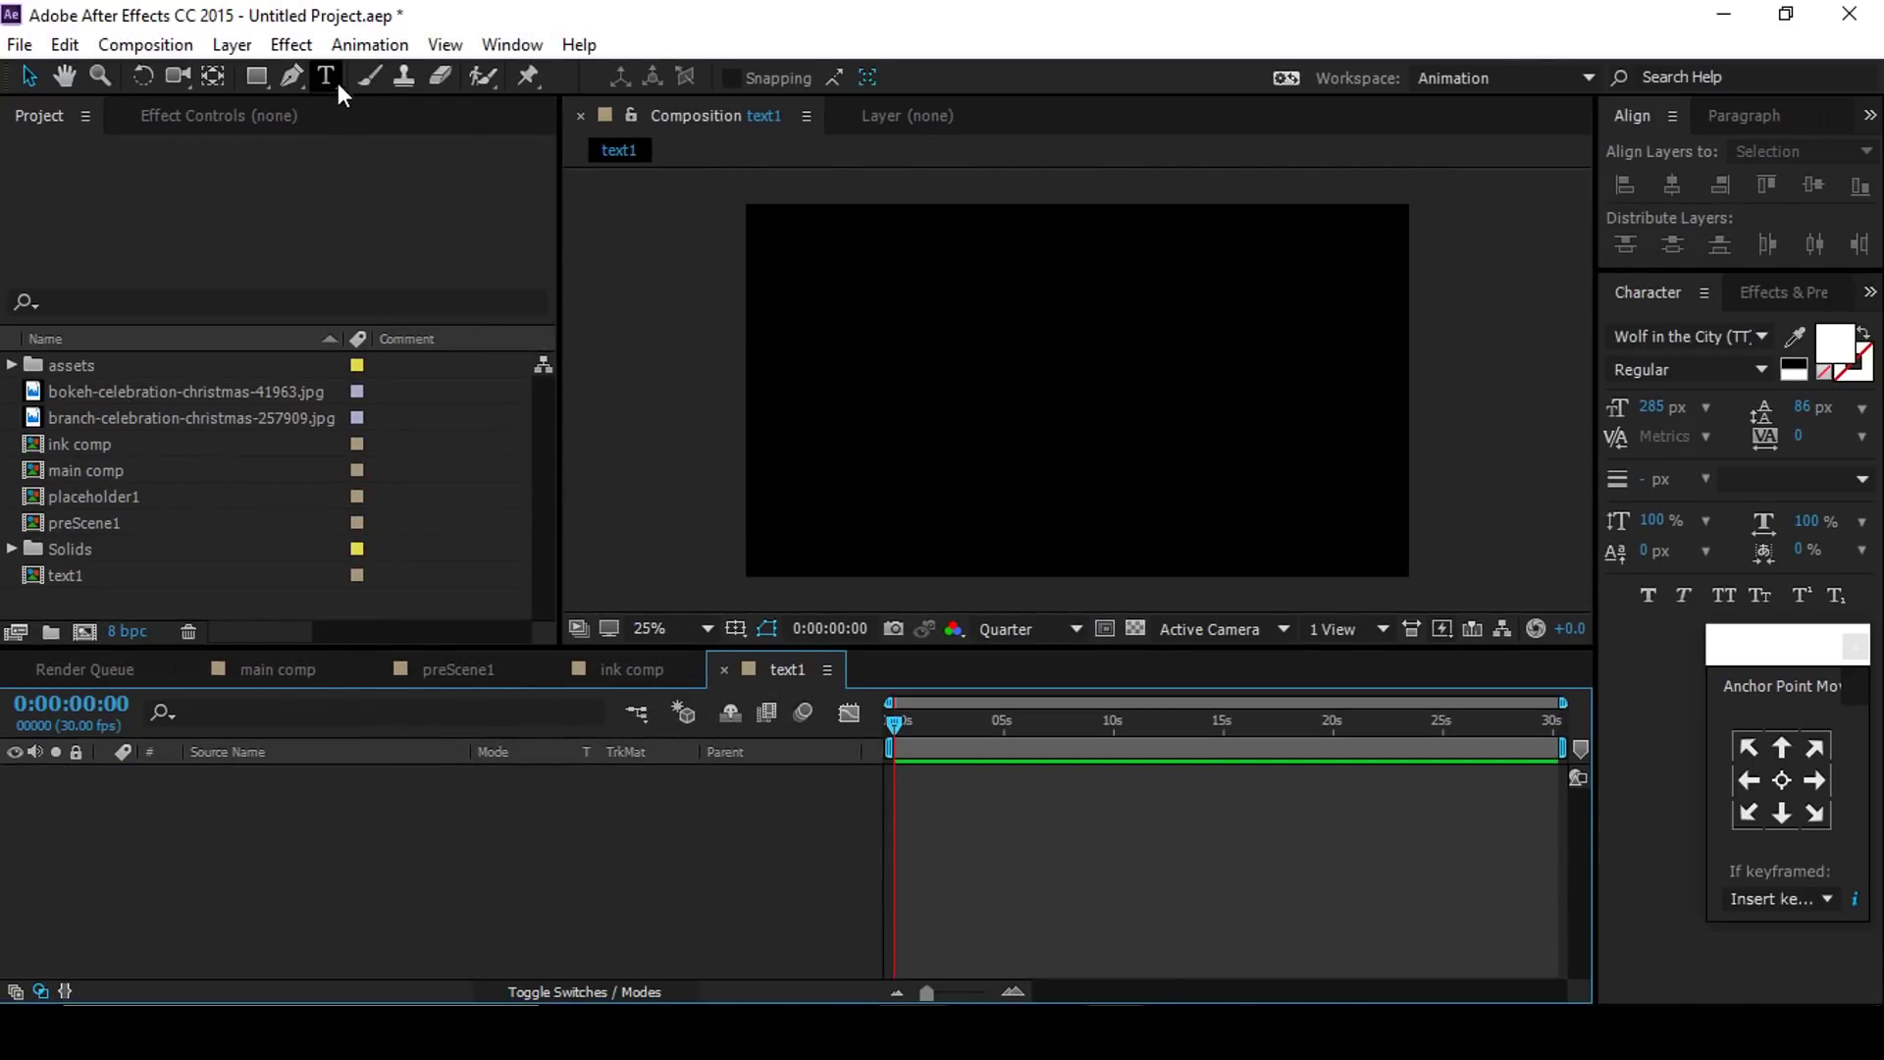
pyautogui.click(336, 85)
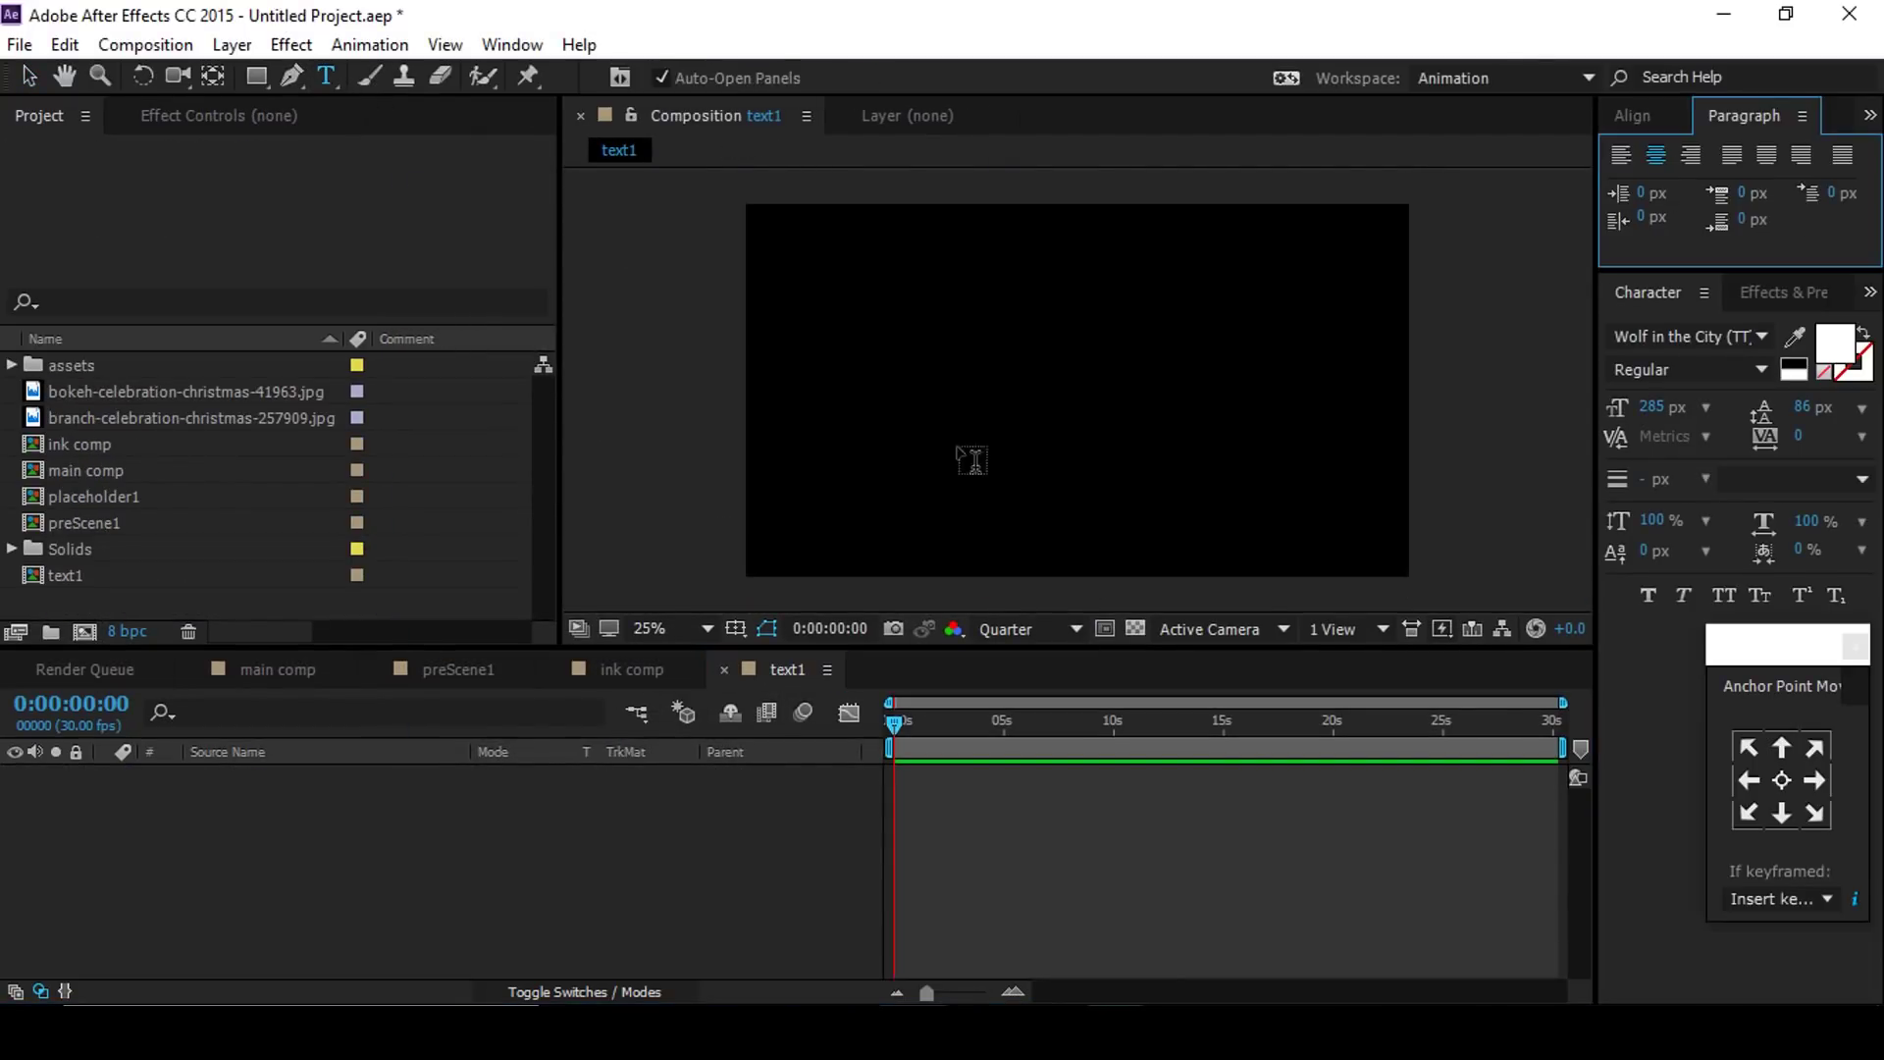
pyautogui.click(939, 417)
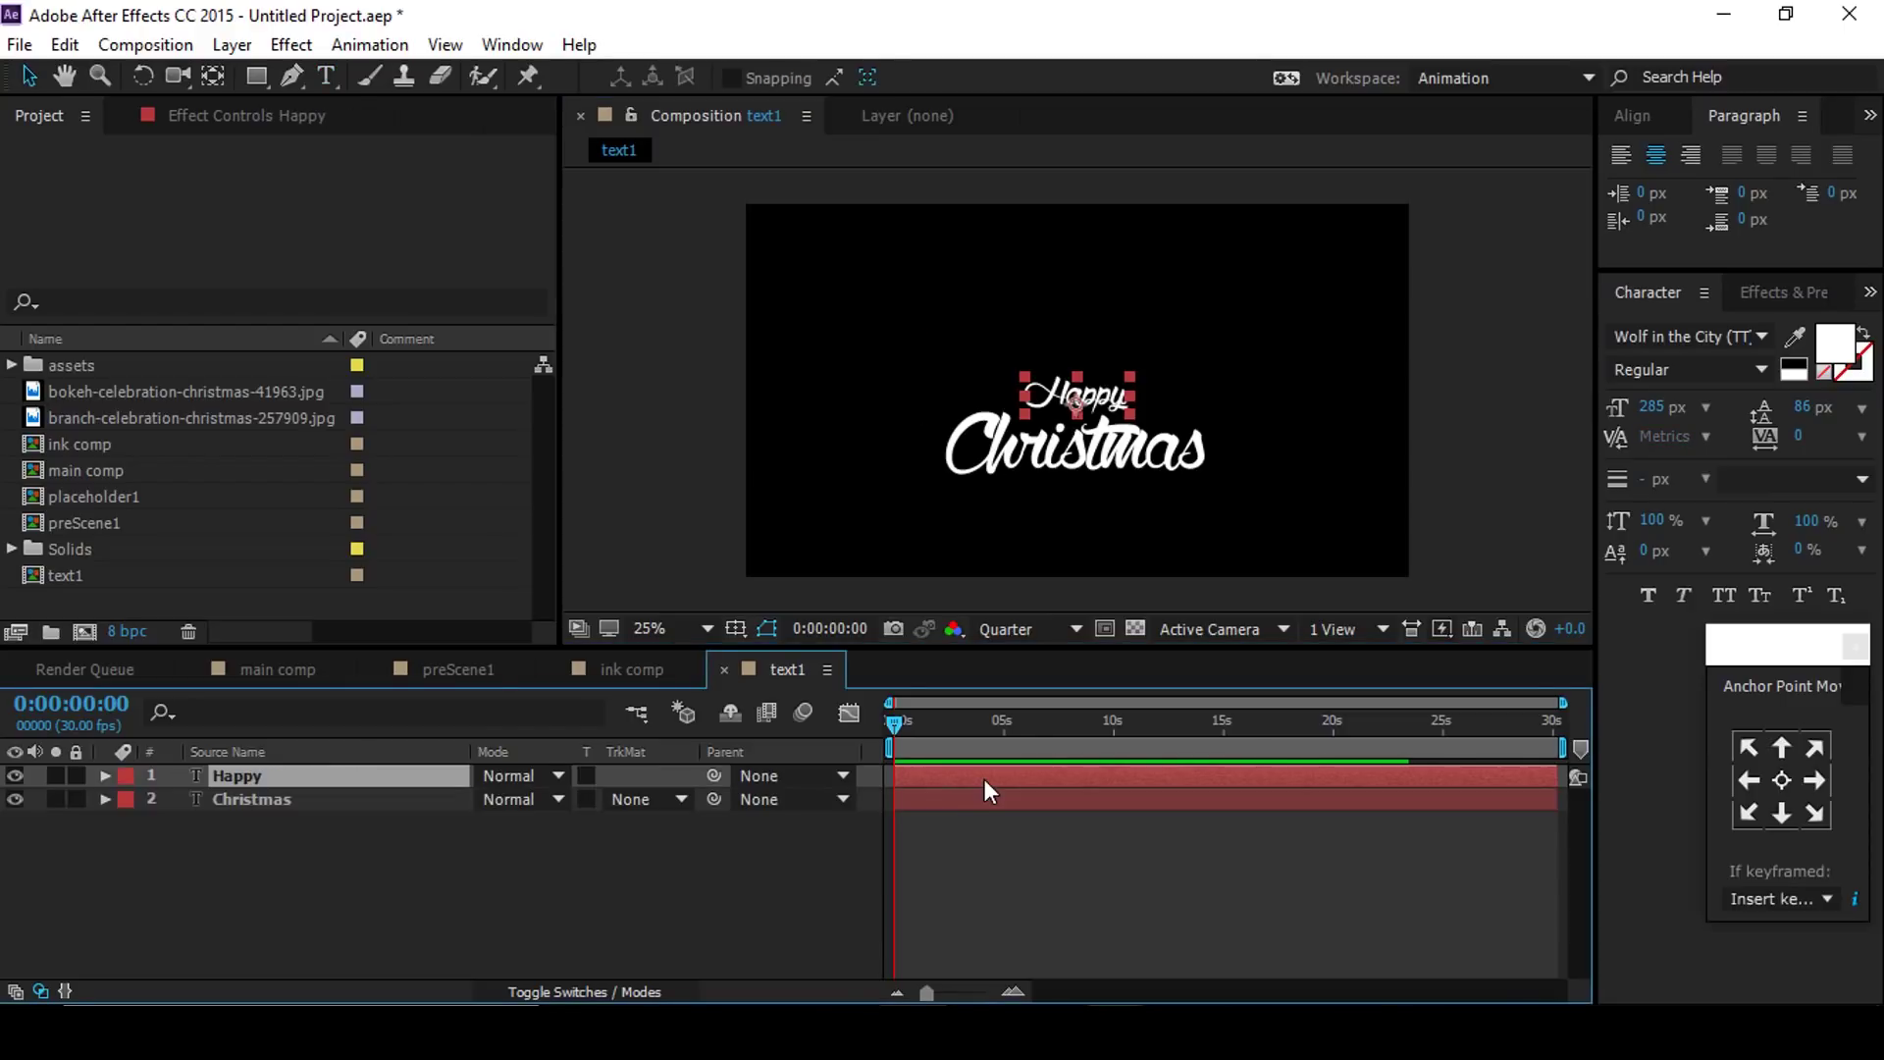
# Step: Apply the Evaporate animation preset to the Happy text layer
pyautogui.hotkey('ctrl', 'space')
pyautogui.write('eva')
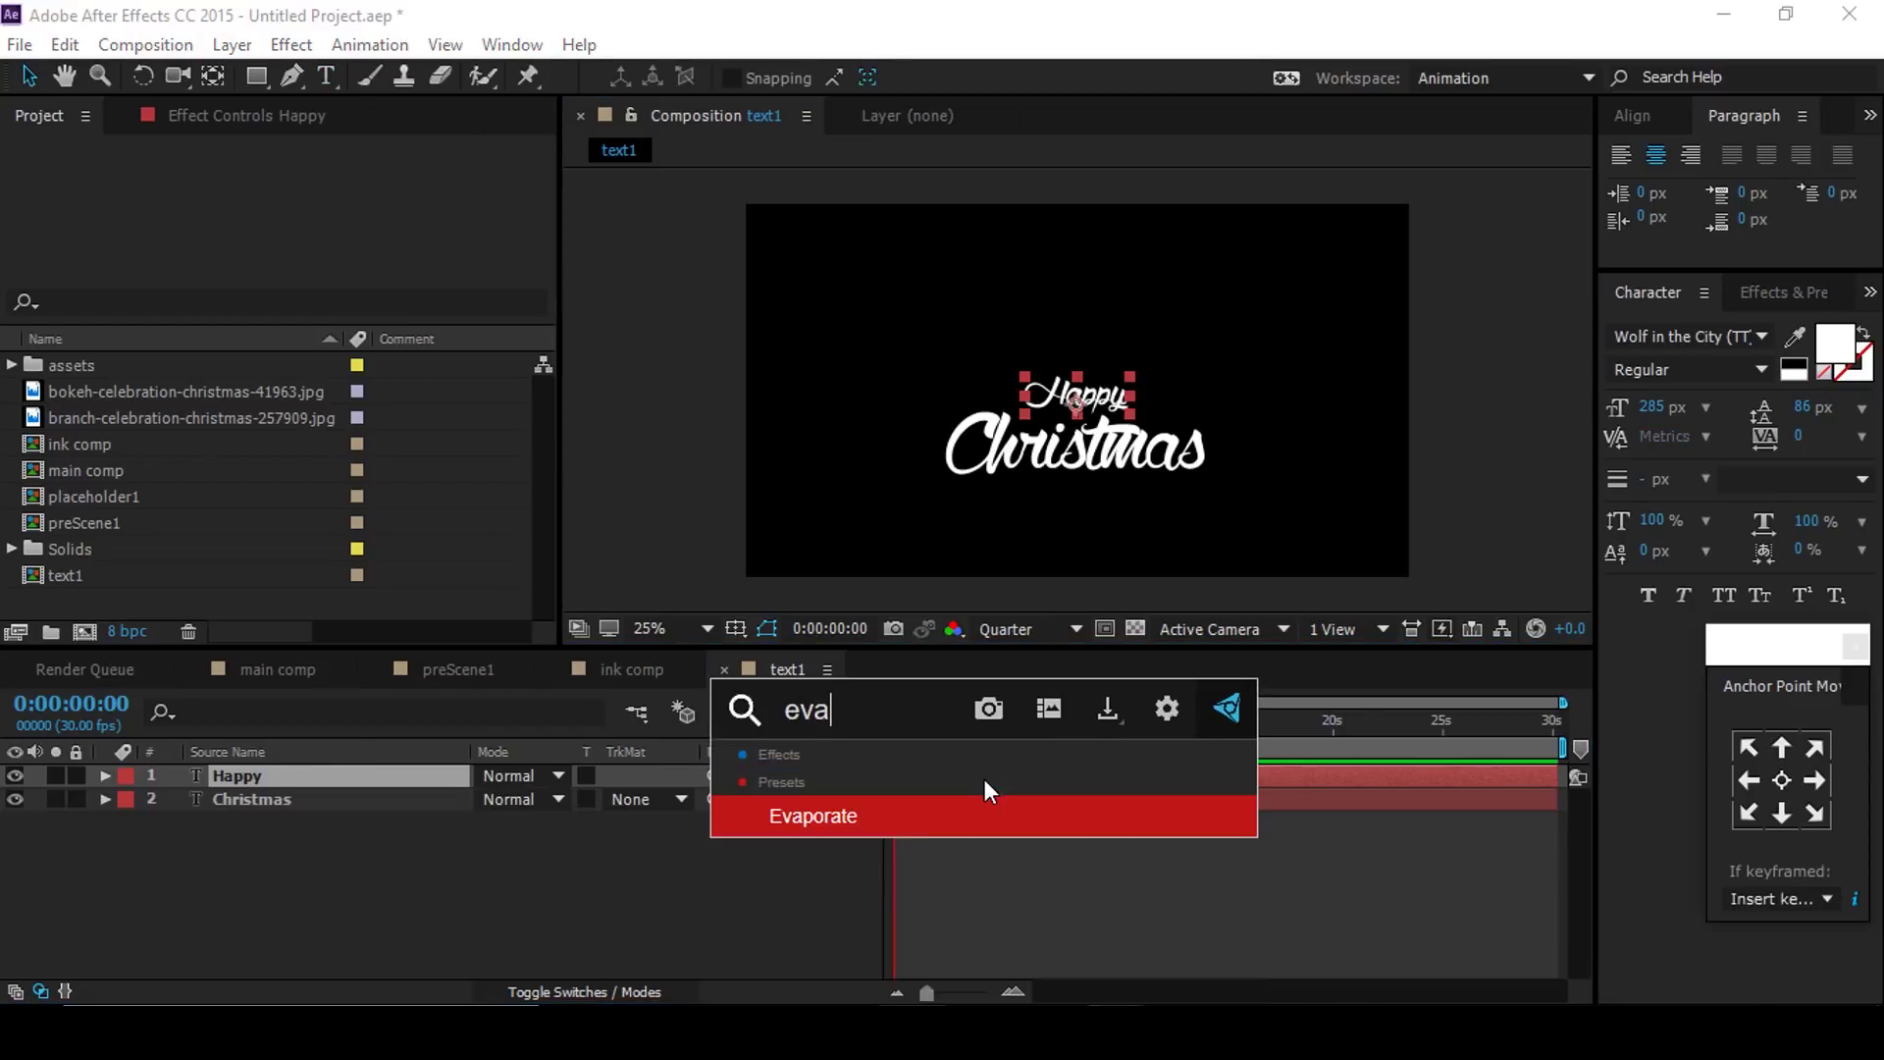
pyautogui.press('Return')
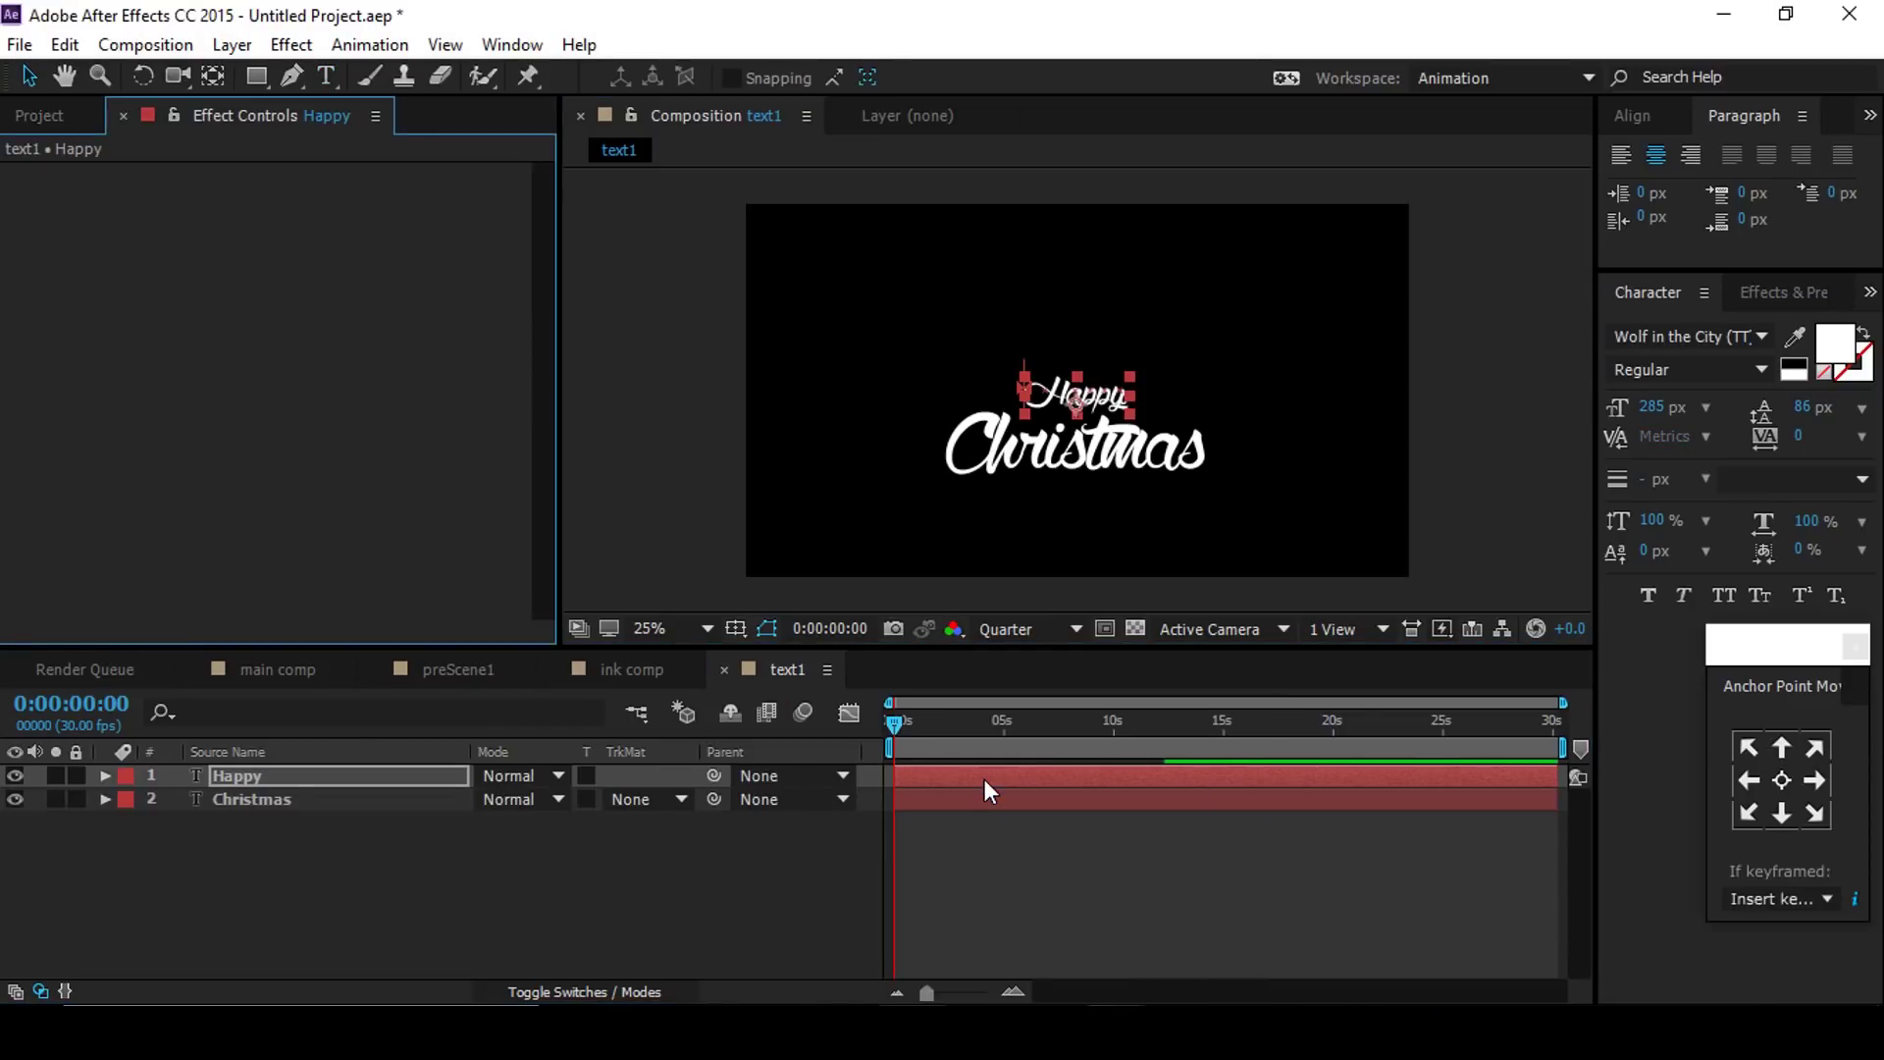
# Step: Reverse Happy's Offset keyframes so the text appears over about 2 seconds, and give Christmas the same animation with a slightly later start
pyautogui.press('u')
pyautogui.scroll(2, 928, 832)
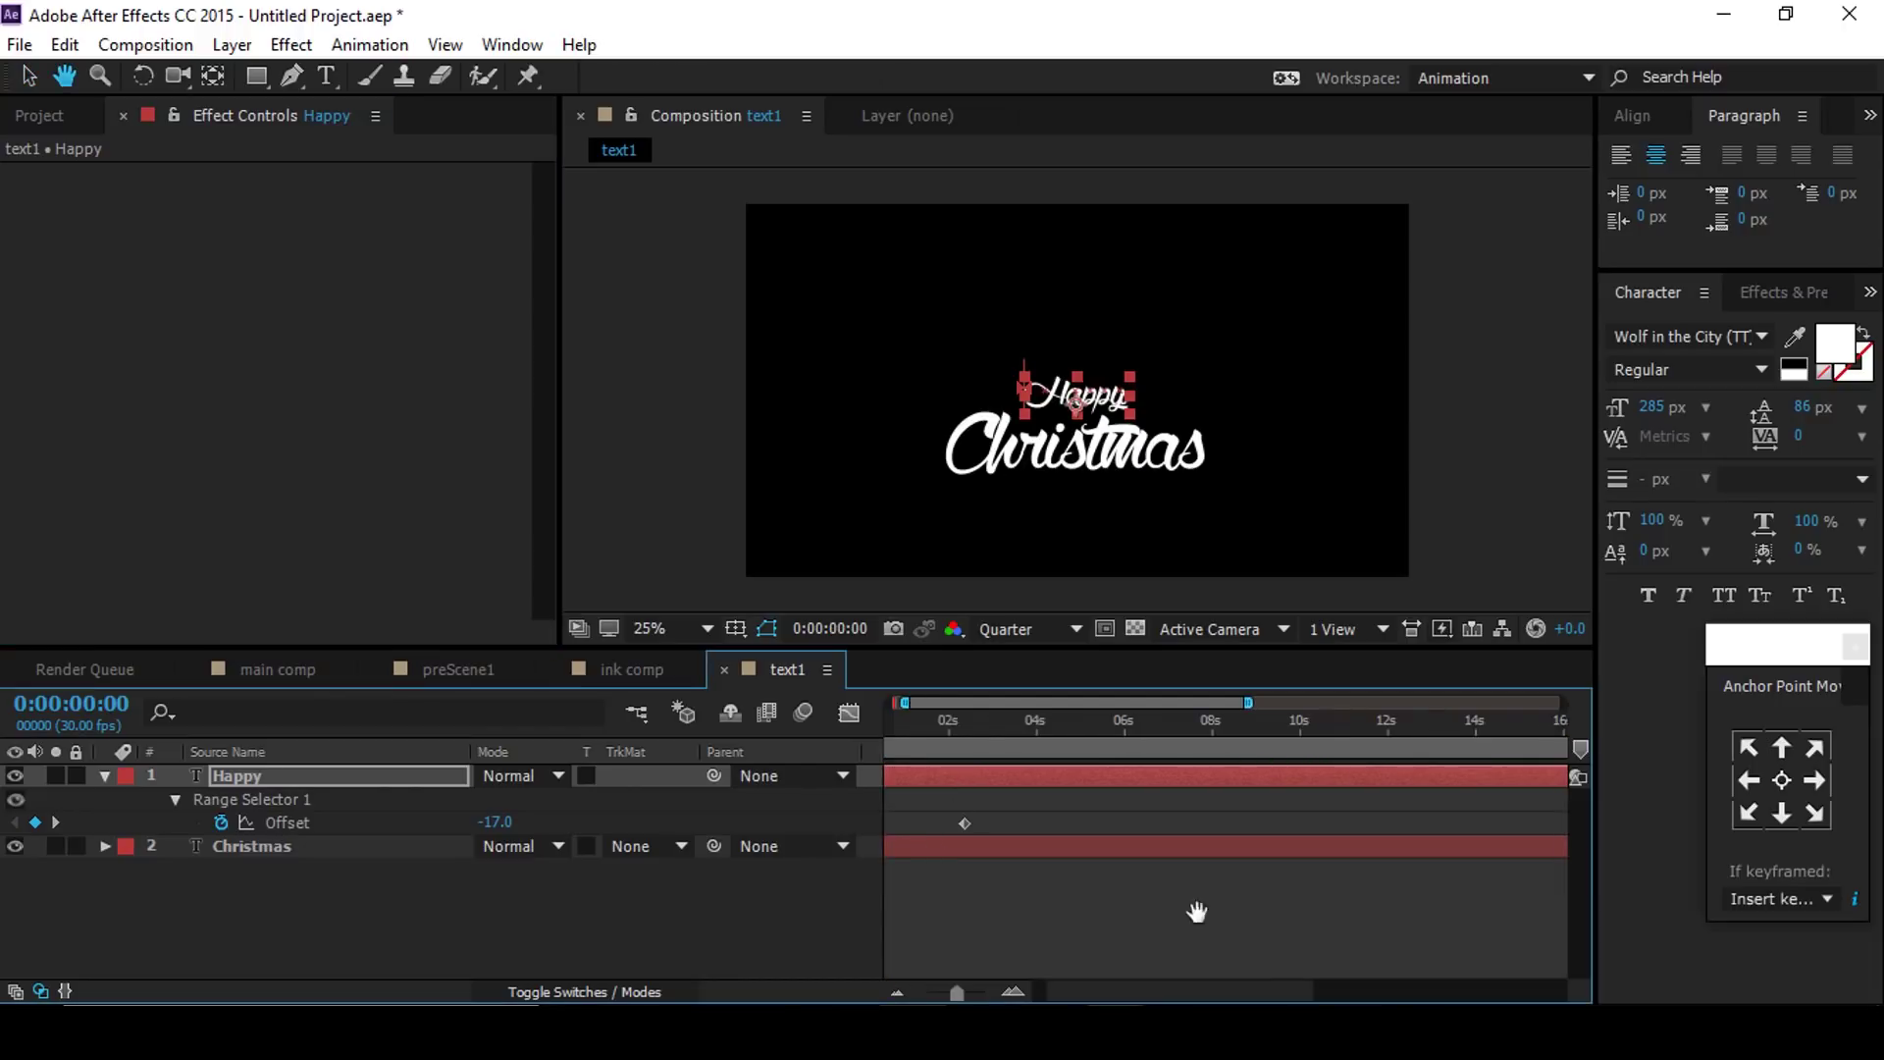
pyautogui.moveTo(1136, 913); pyautogui.dragTo(1266, 908)
pyautogui.moveTo(897, 822); pyautogui.dragTo(975, 821)
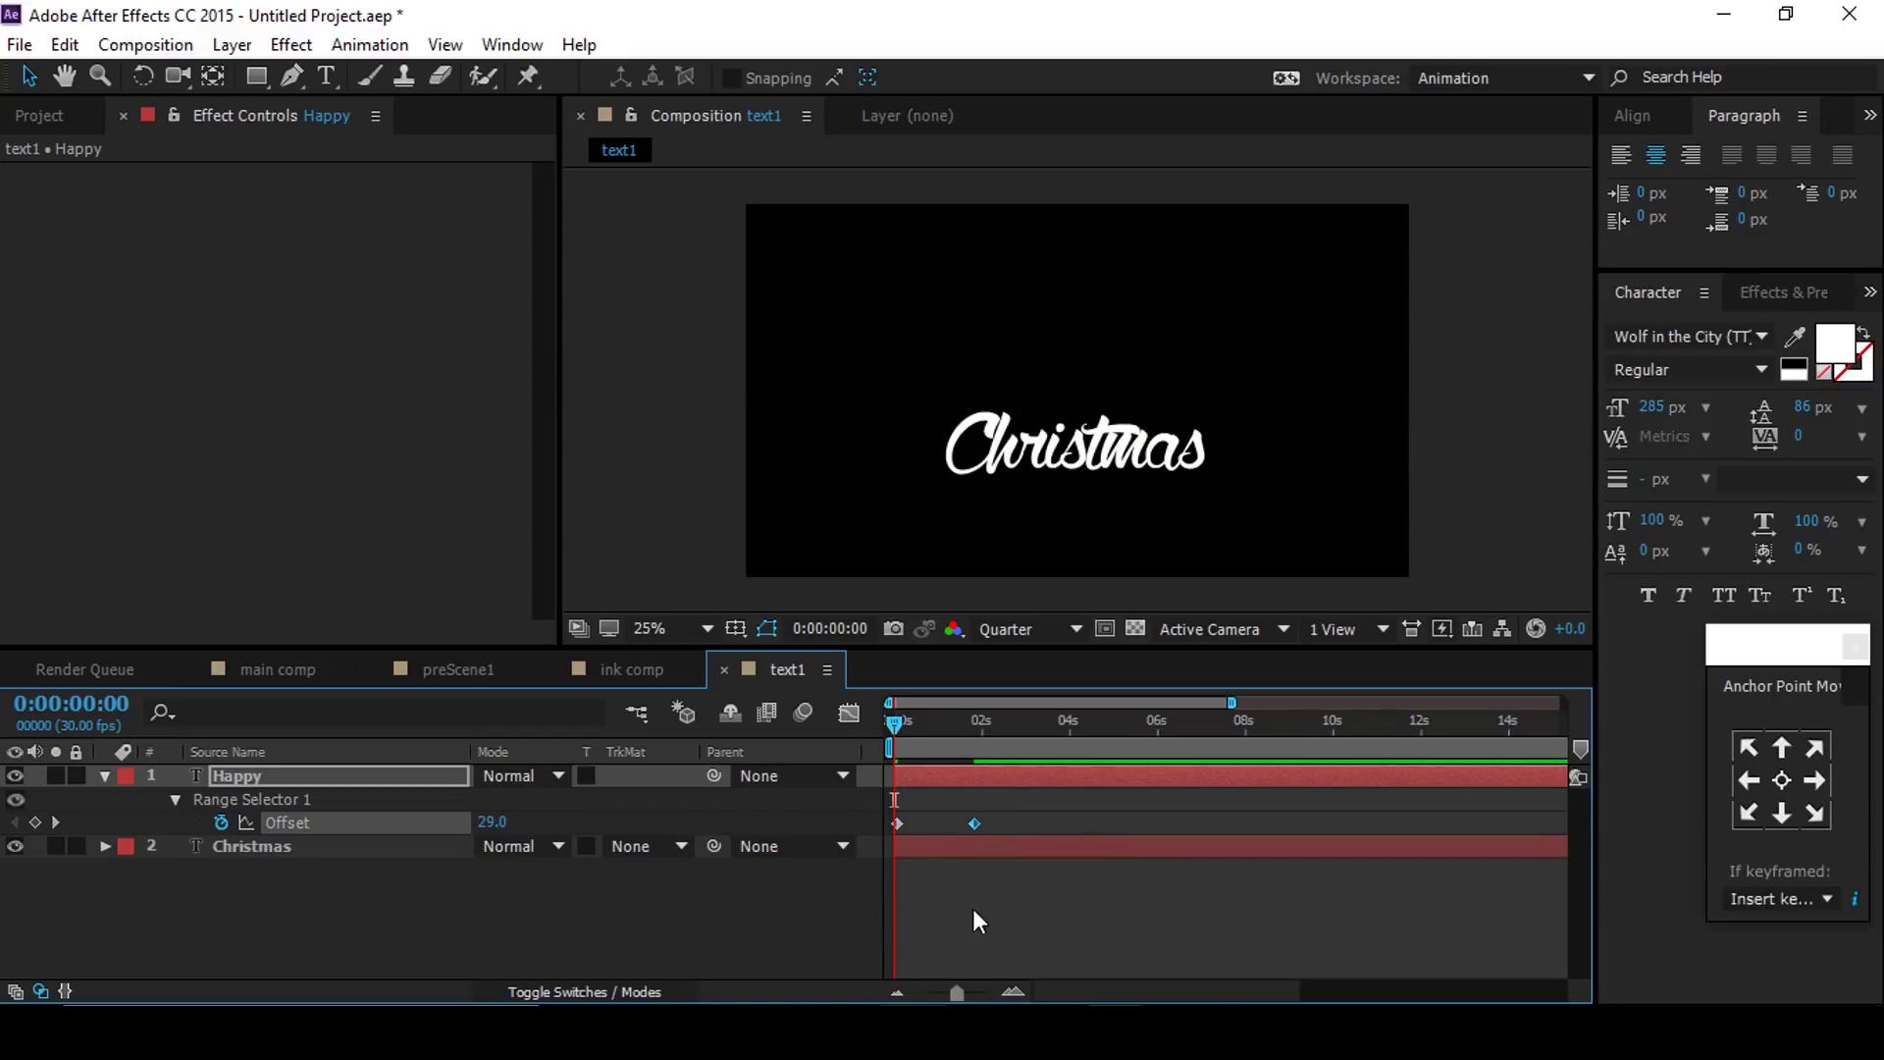
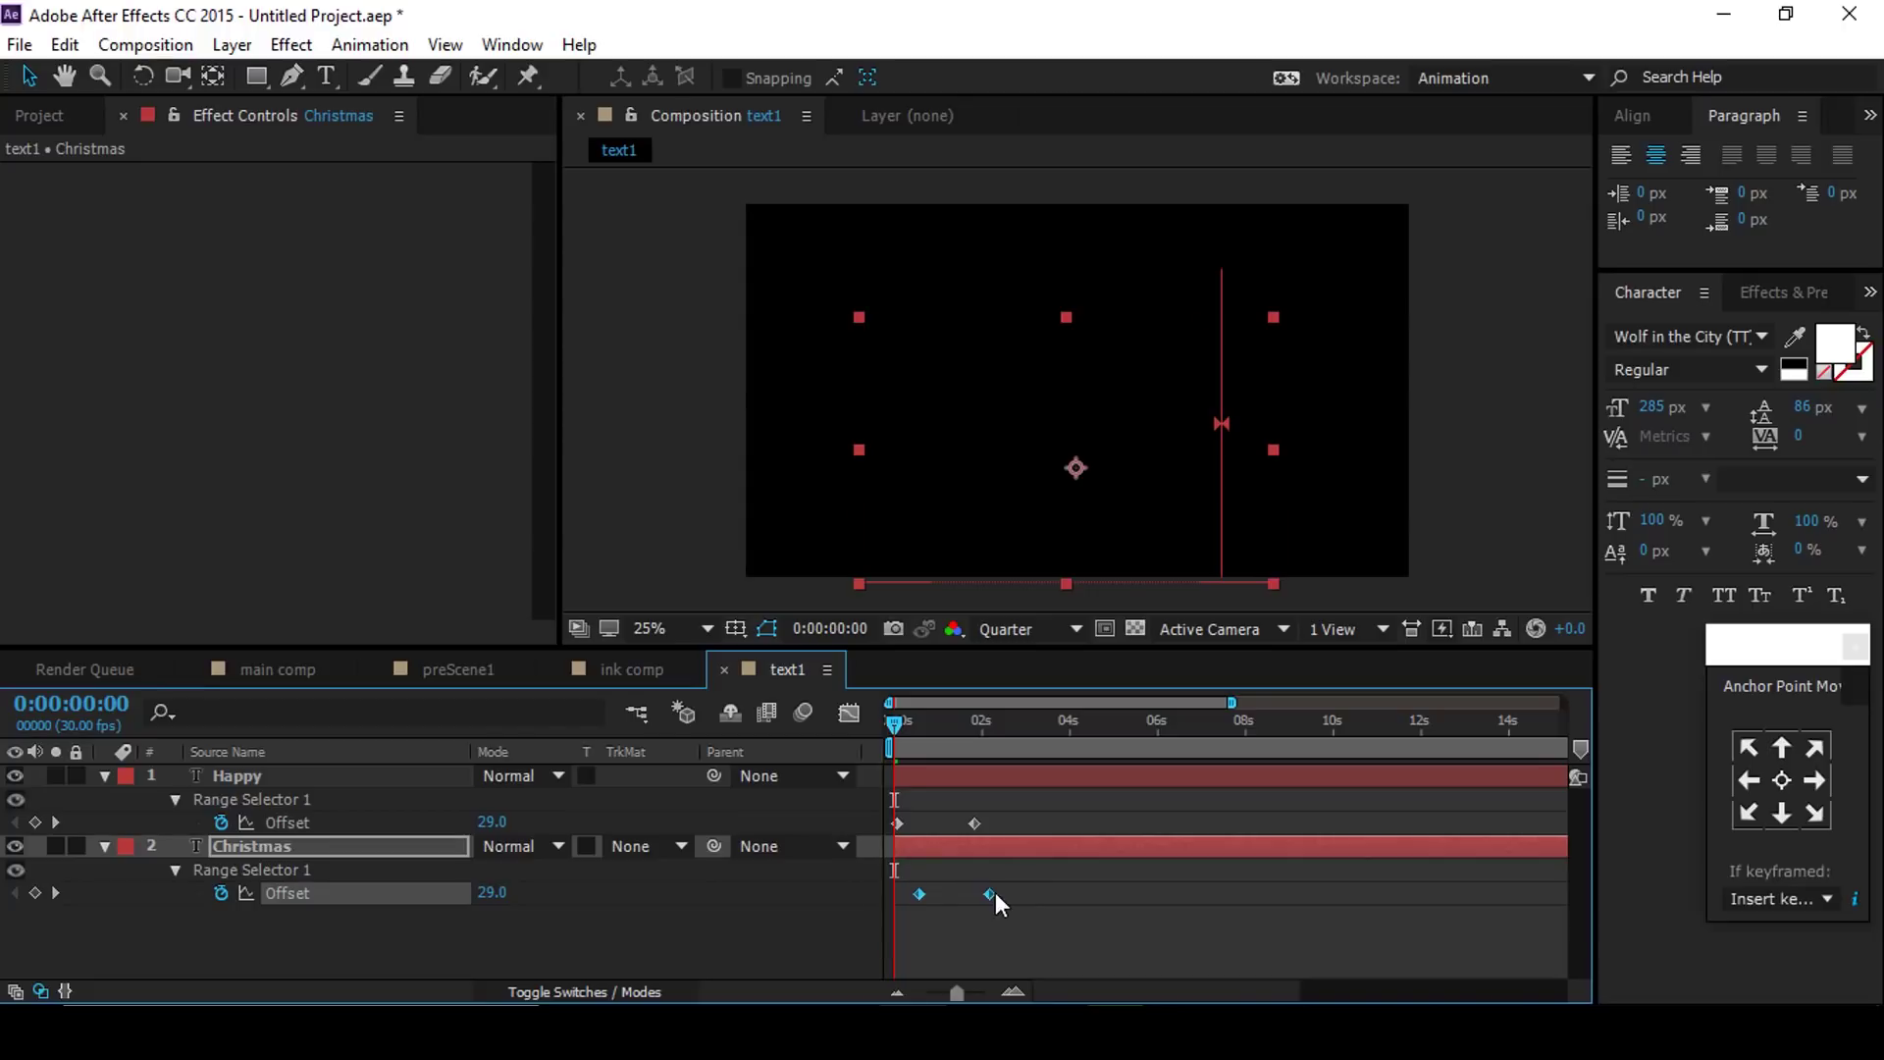
pyautogui.click(999, 802)
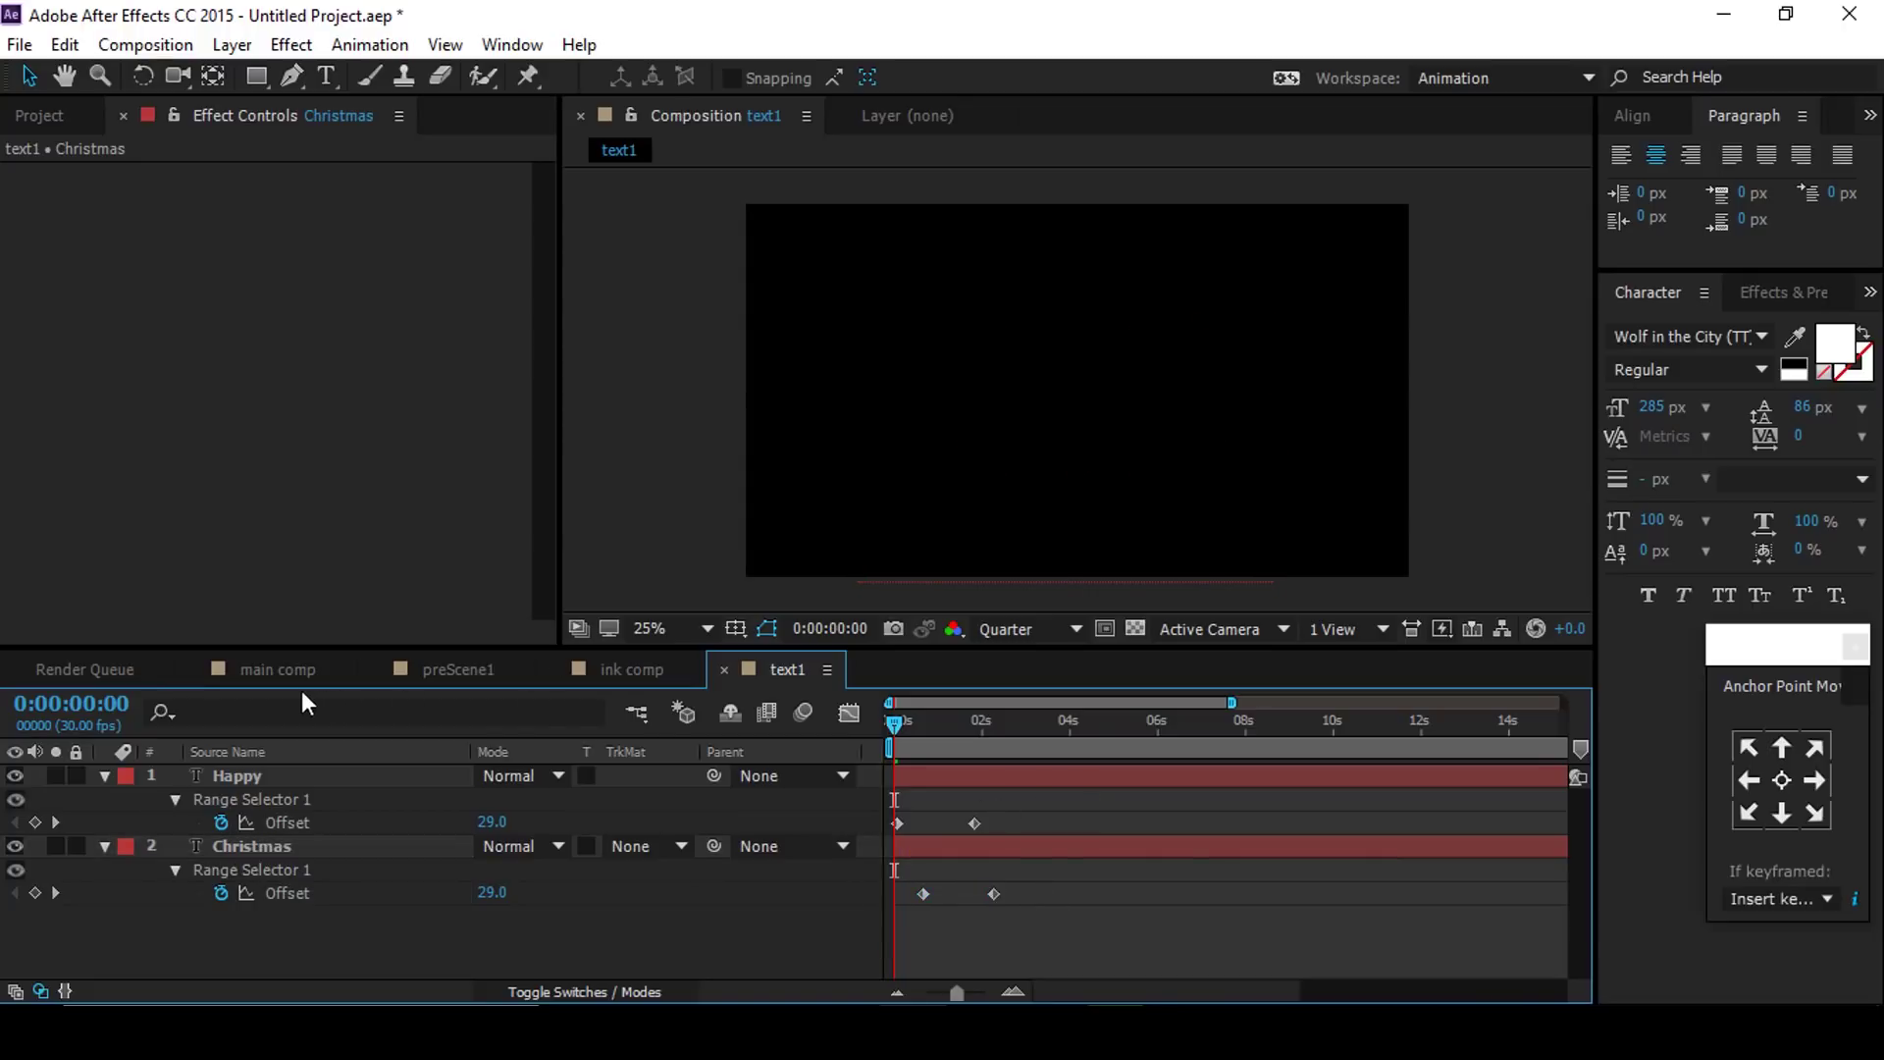
# Step: Place the text1 composition between Snow.mp4 and ink comp in main comp and preview it
pyautogui.click(263, 663)
pyautogui.moveTo(1000, 723); pyautogui.dragTo(896, 726)
pyautogui.click(39, 115)
pyautogui.moveTo(44, 579)
pyautogui.mouseDown()
pyautogui.moveTo(206, 658)
pyautogui.moveTo(265, 755)
pyautogui.moveTo(279, 846)
pyautogui.mouseUp()
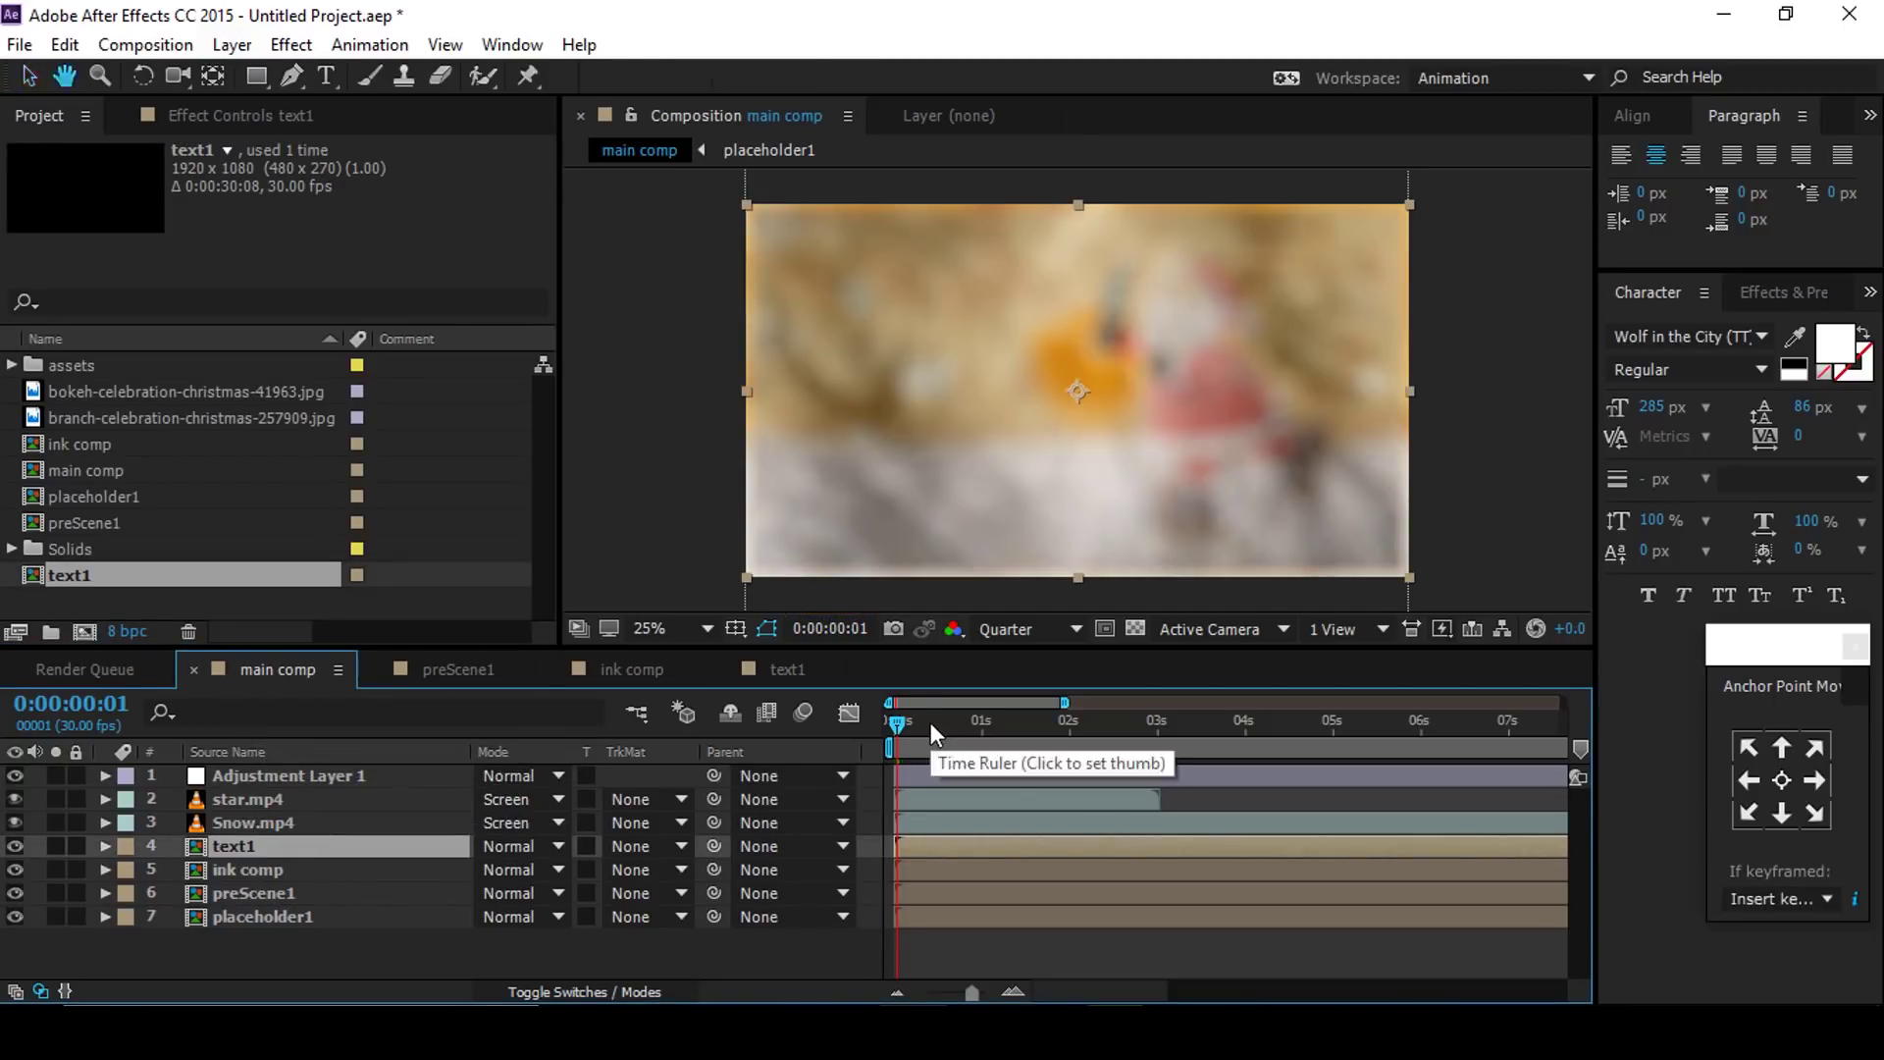
pyautogui.press('space')
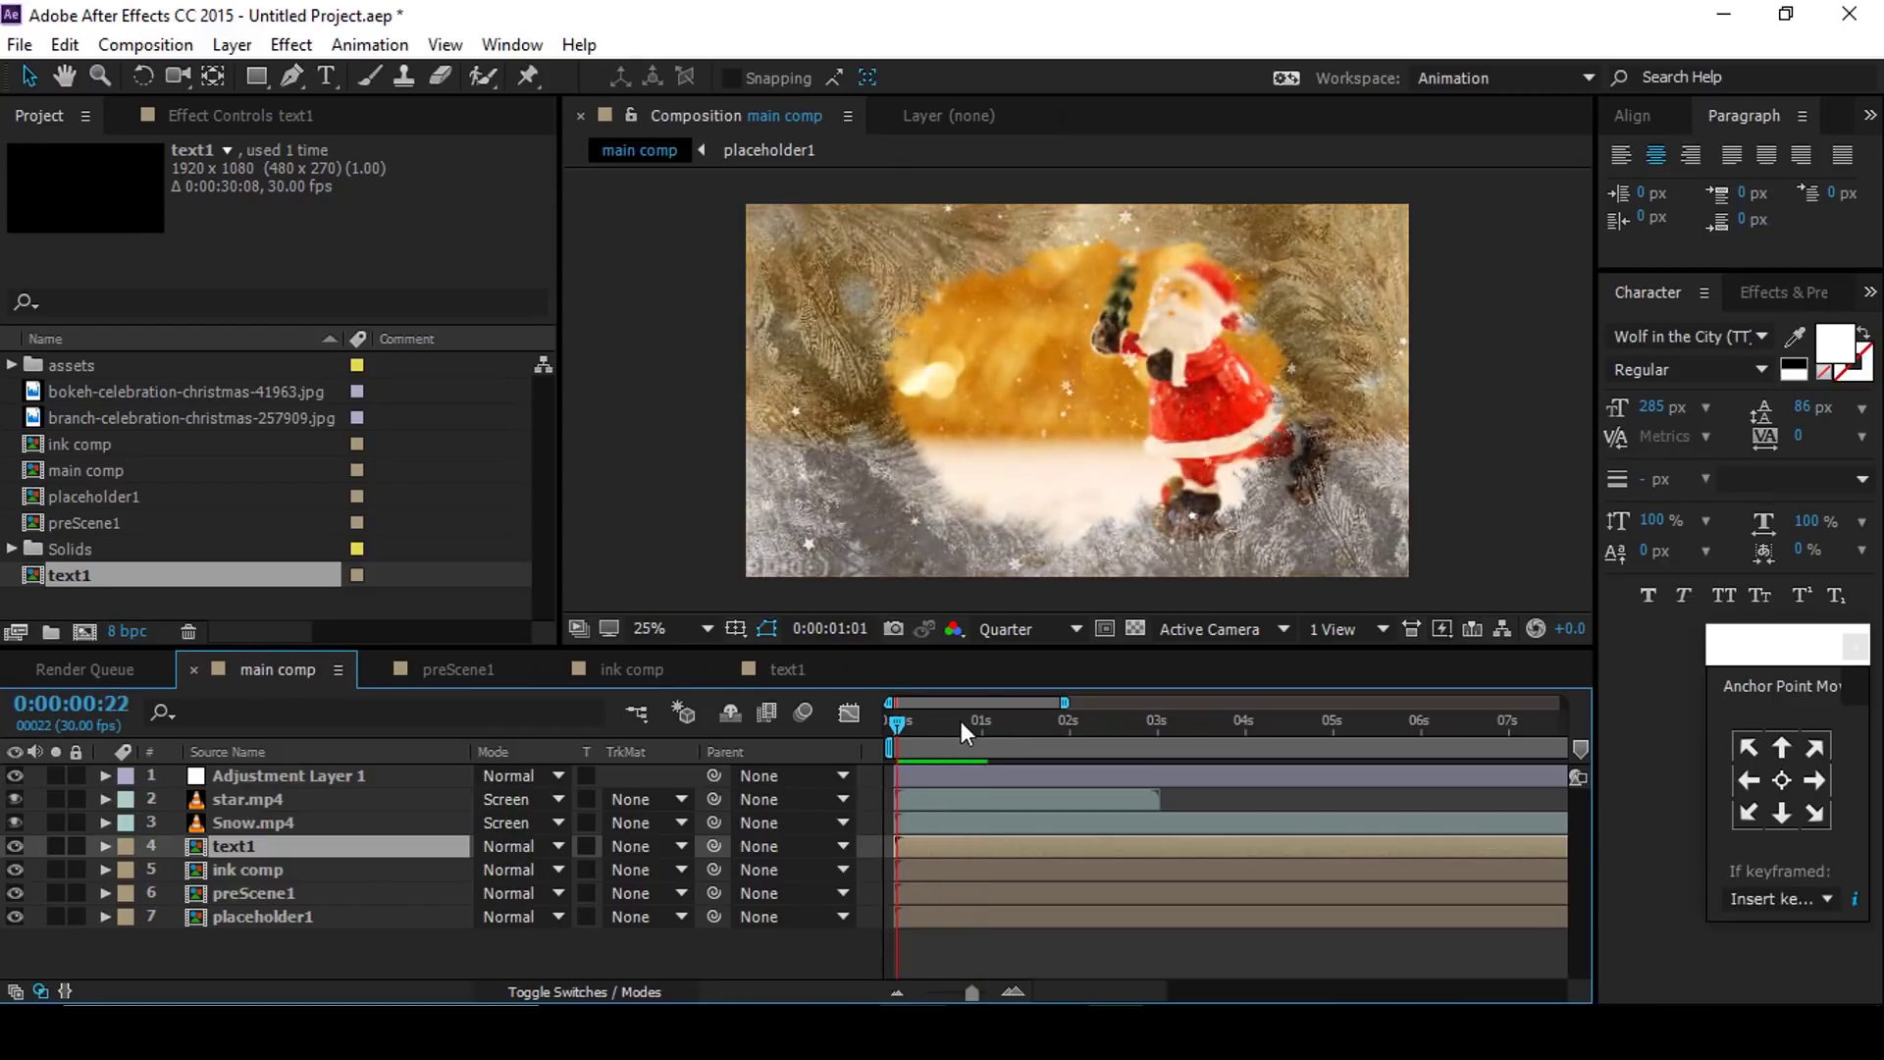
pyautogui.press('space')
pyautogui.click(299, 954)
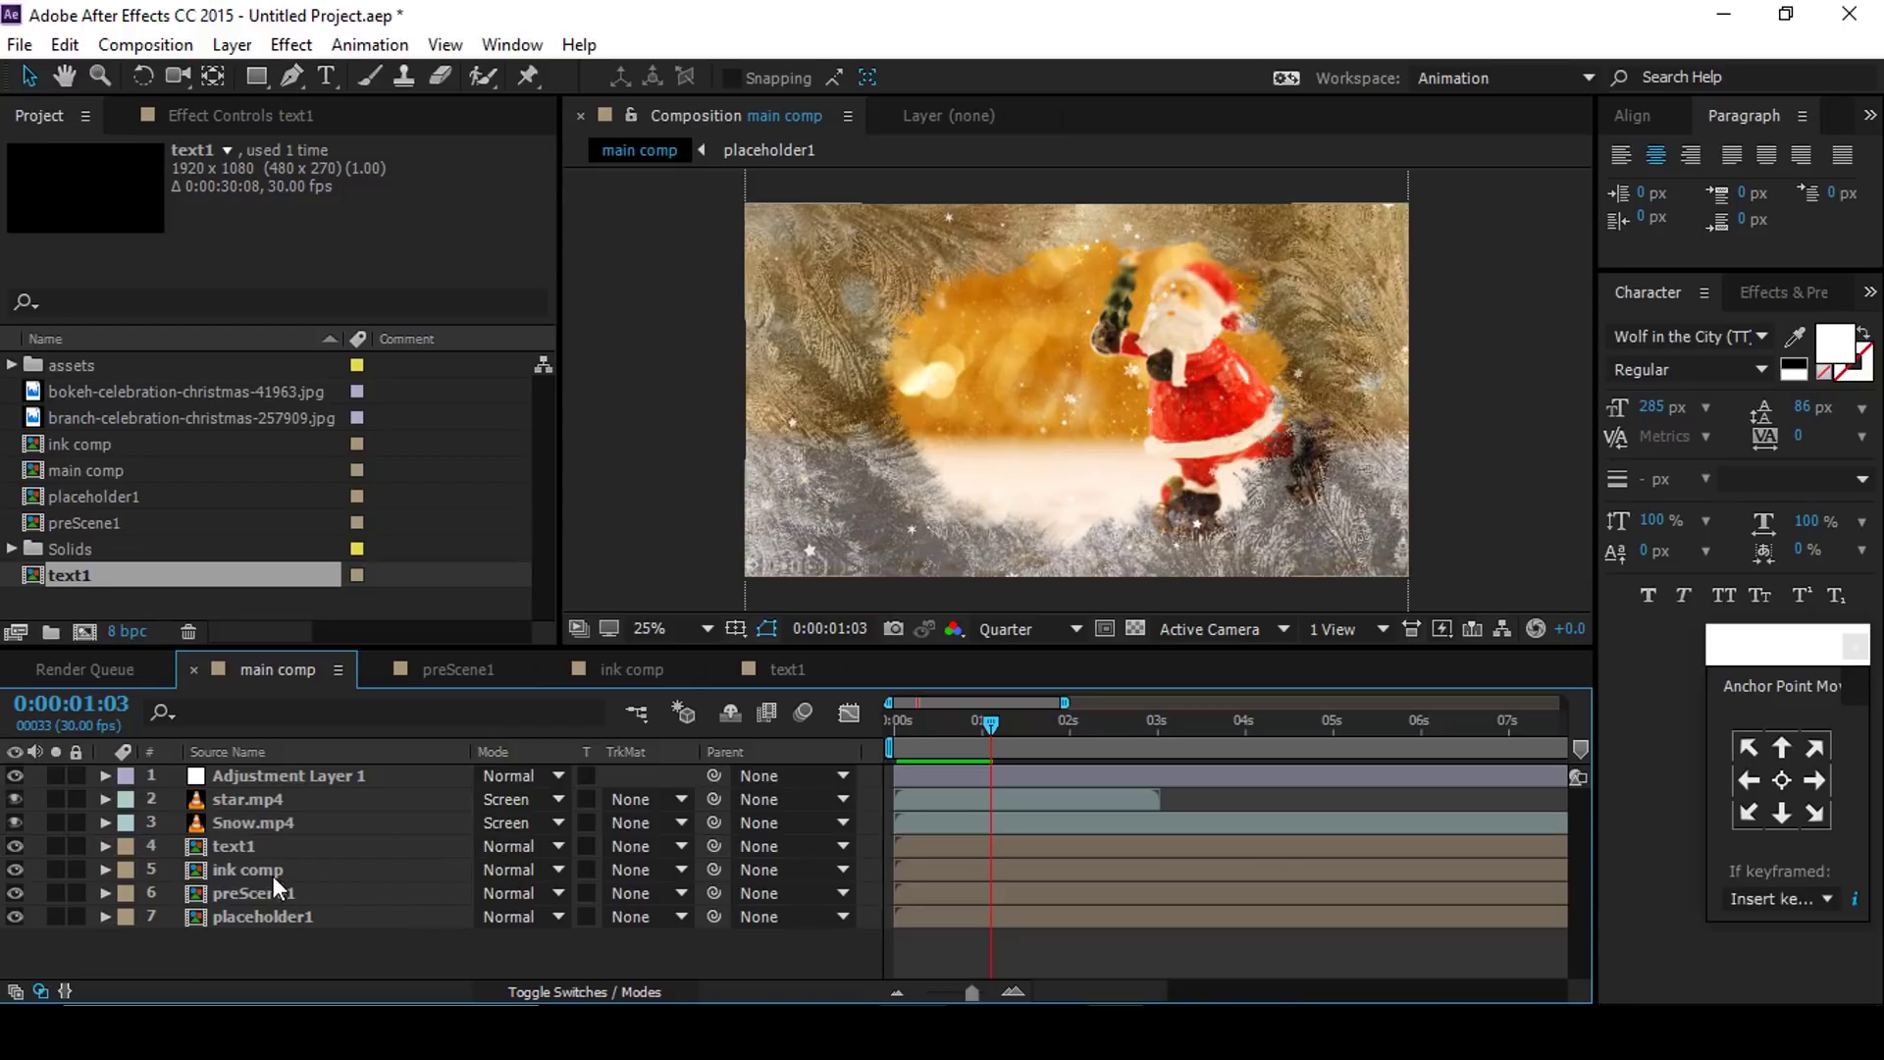
# Step: Set the opacity of Icetexture.png in ink comp to 30% and return to main comp
pyautogui.doubleClick(268, 869)
pyautogui.click(490, 823)
pyautogui.write('30')
pyautogui.press('Return')
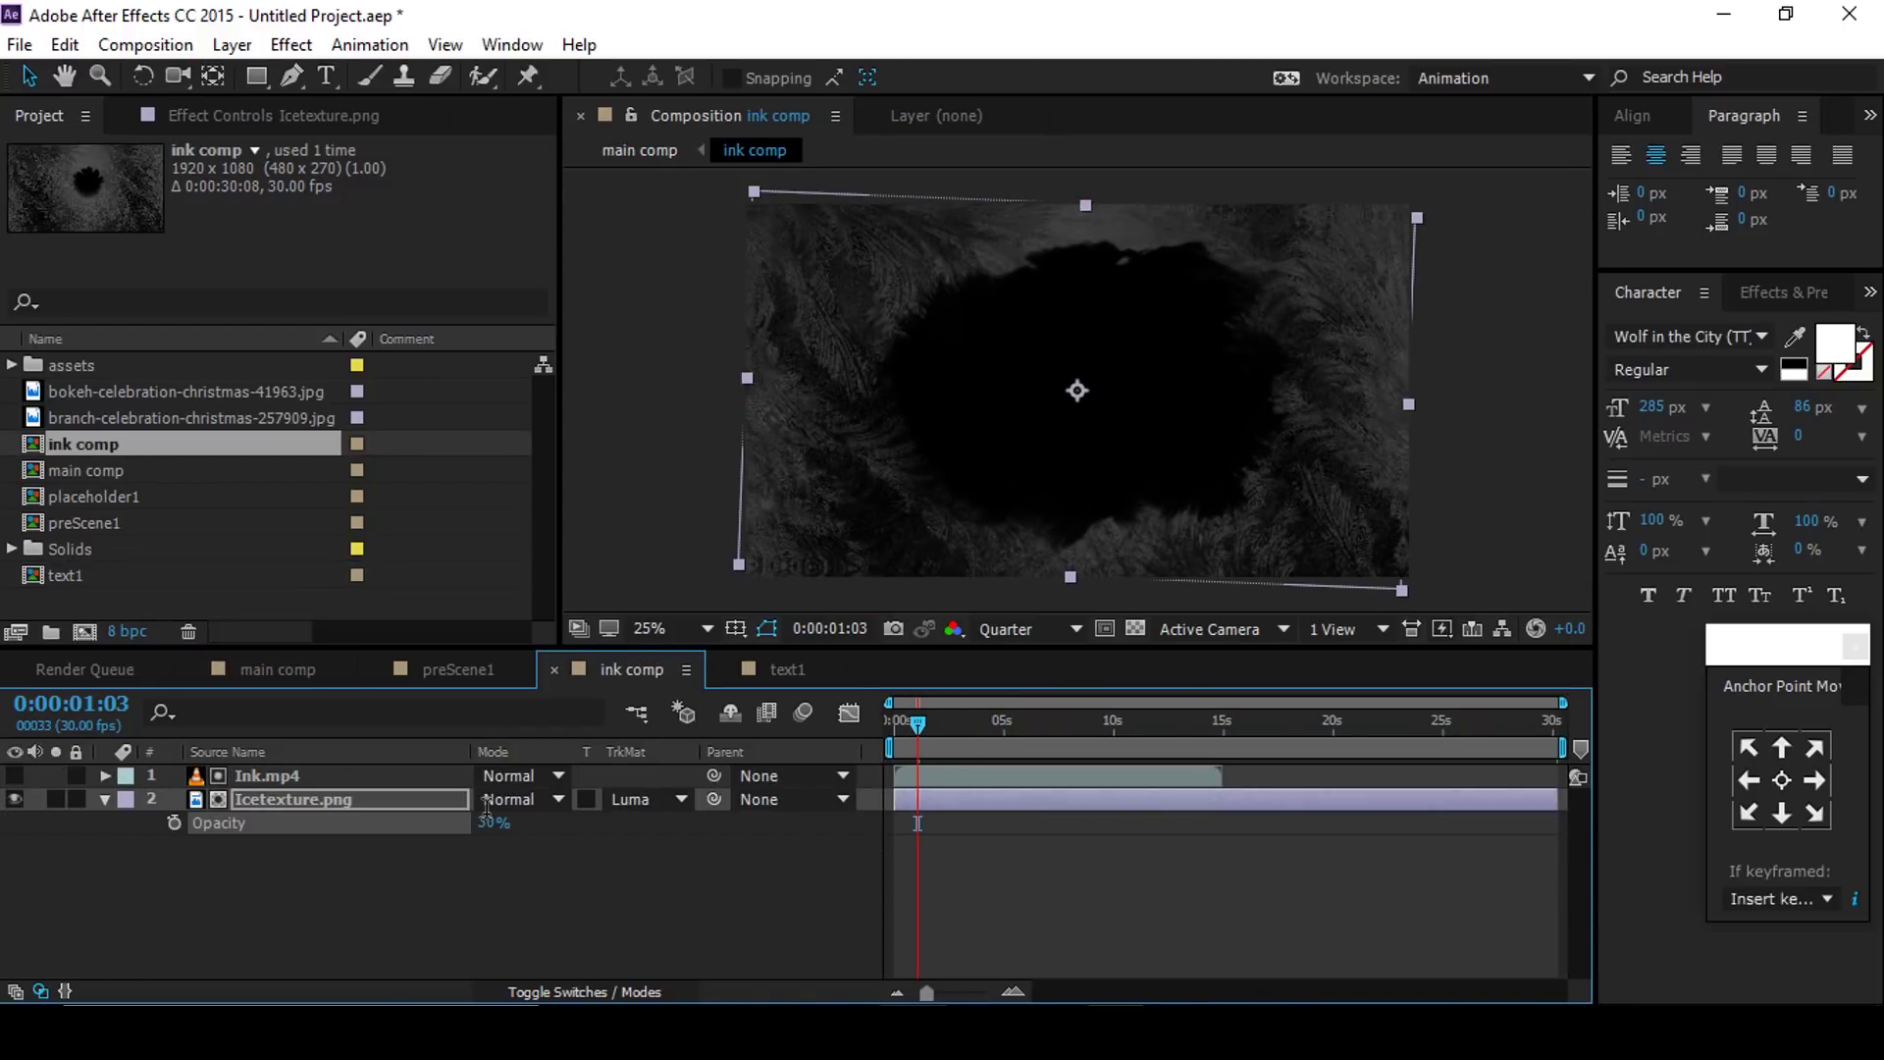
pyautogui.click(259, 668)
pyautogui.click(761, 933)
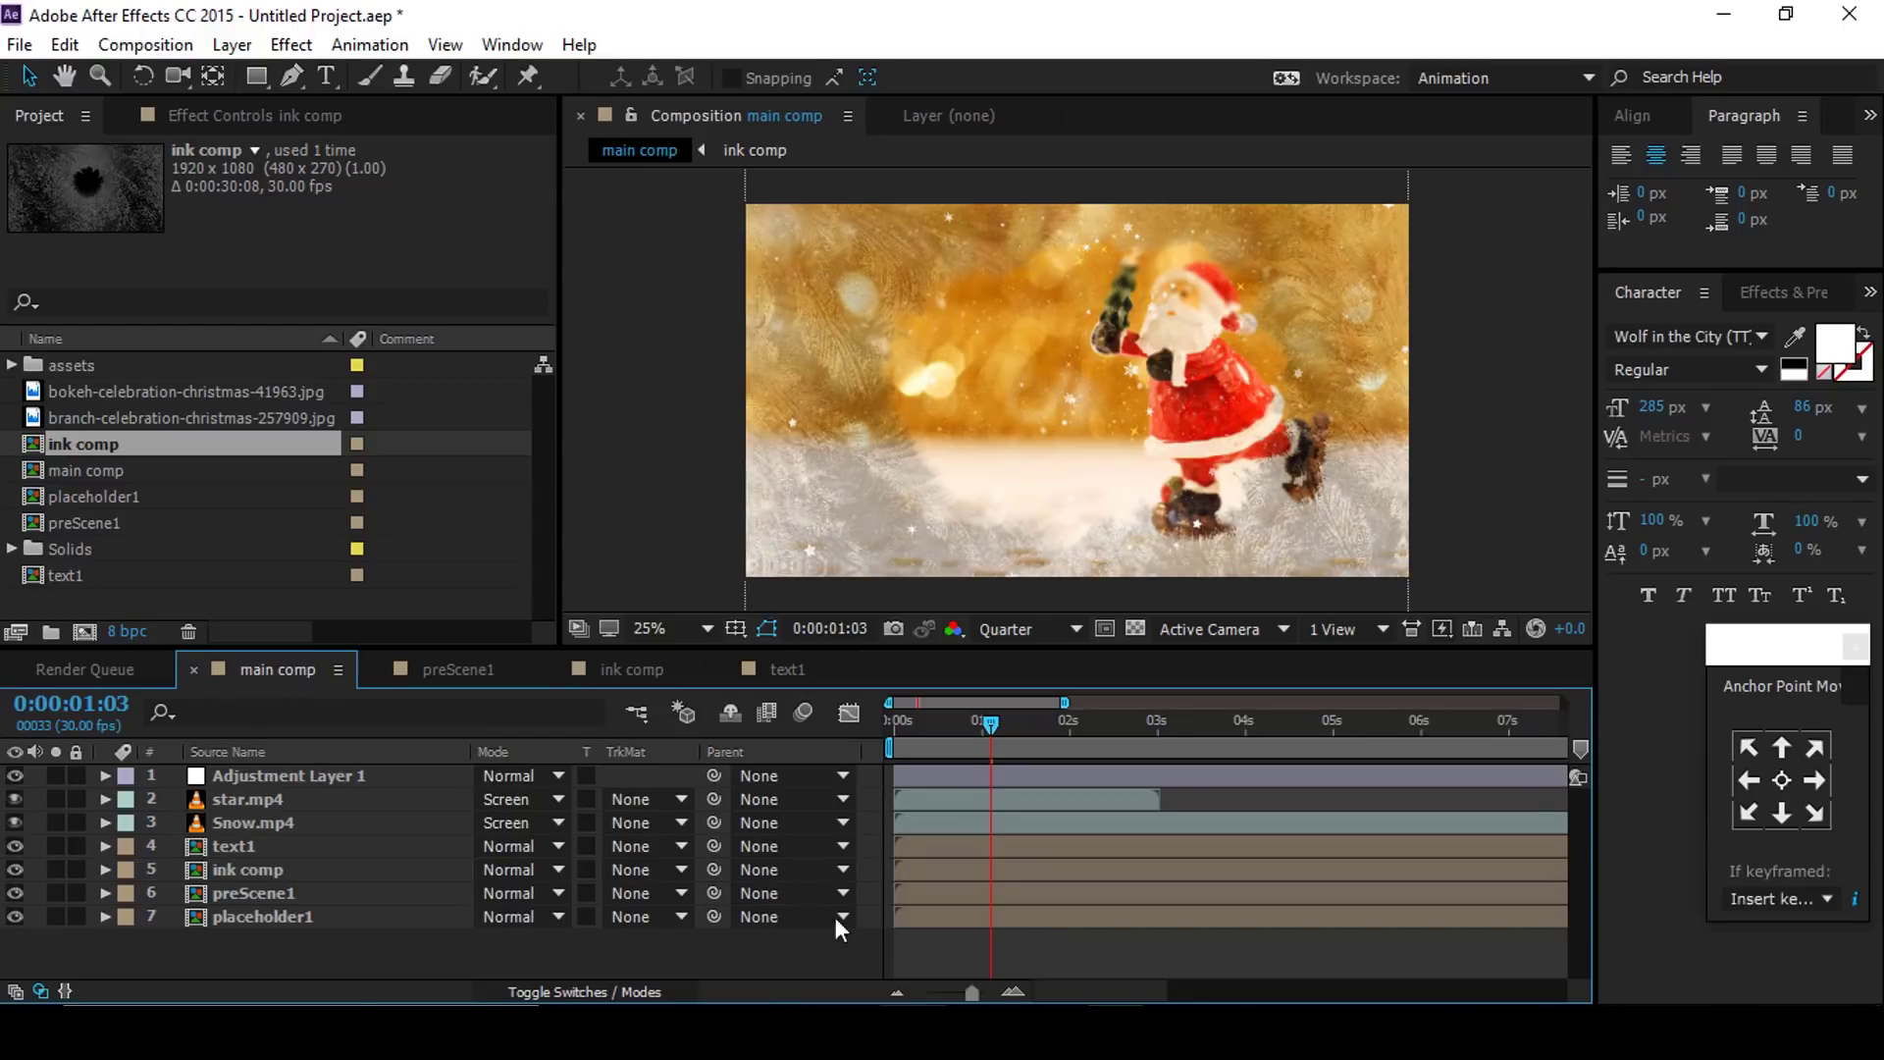
# Step: Preview main comp, shift the text1 layer to start slightly before 0 seconds, and preview the title timing again
pyautogui.moveTo(962, 733); pyautogui.dragTo(856, 738)
pyautogui.press('space')
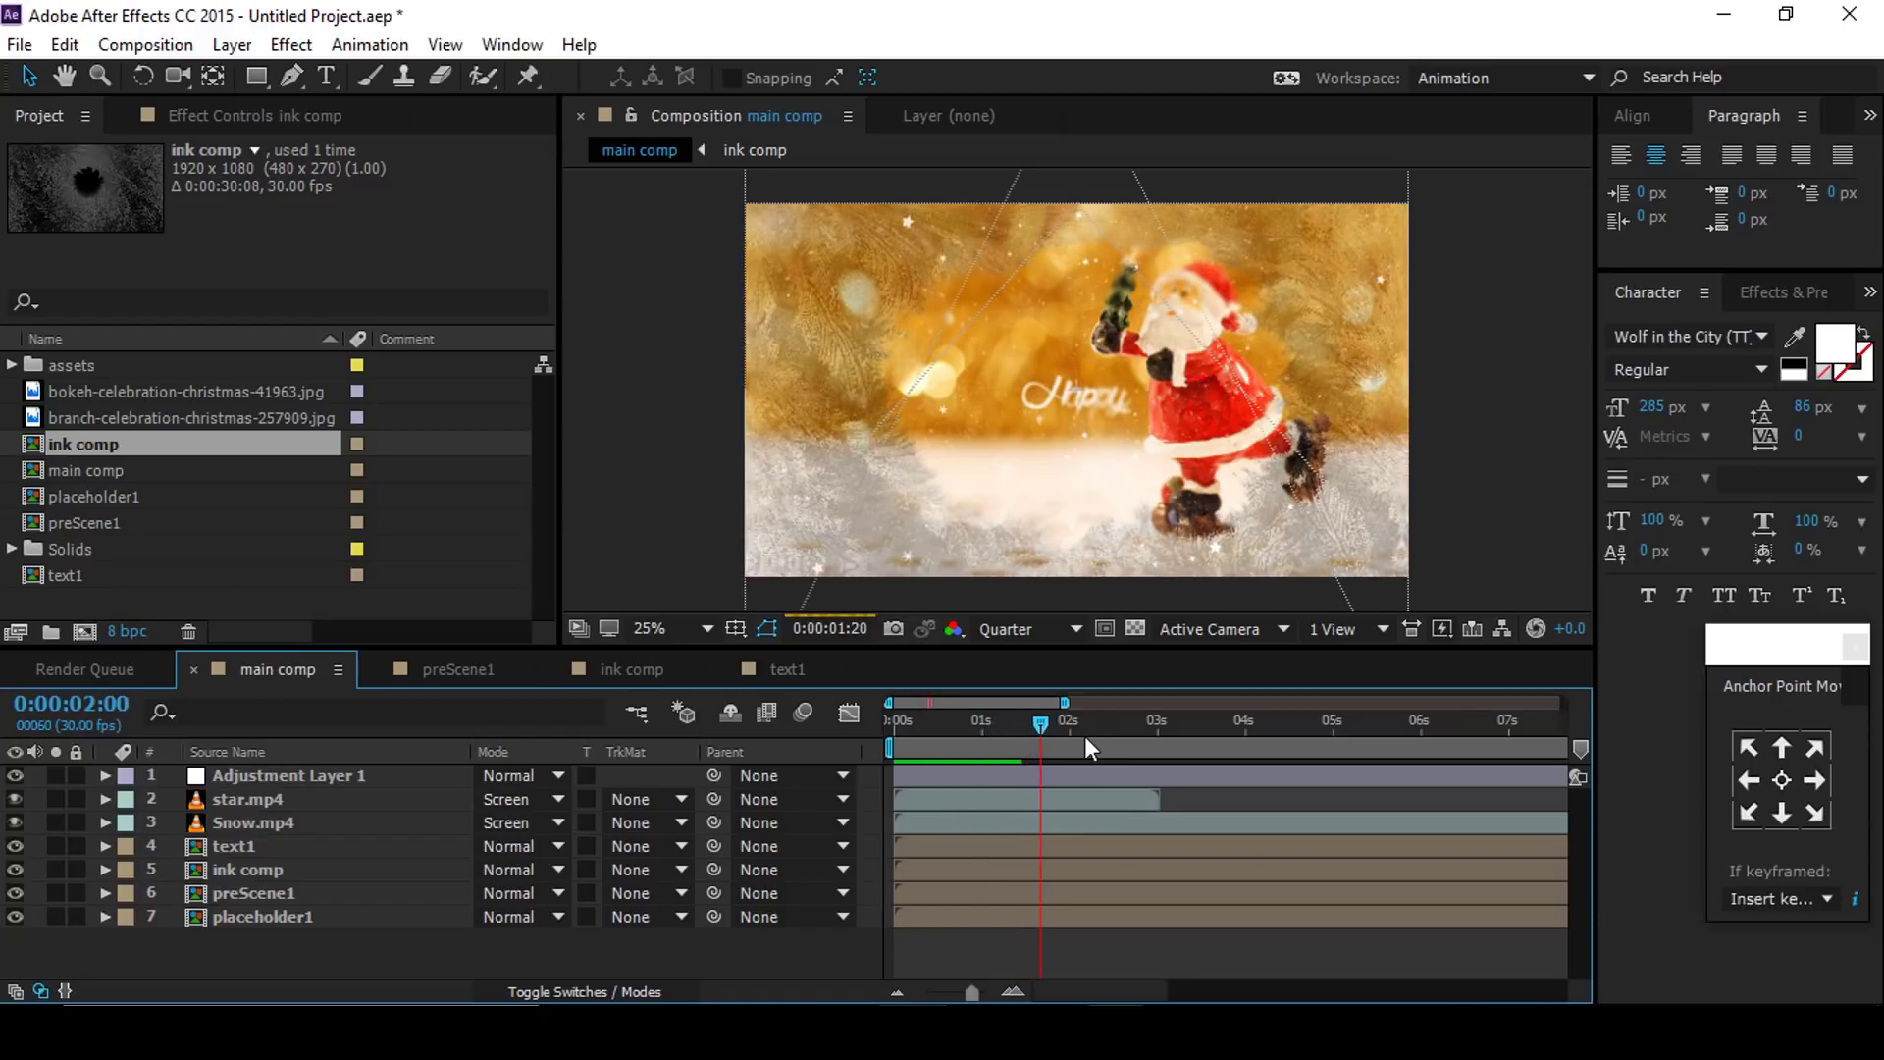
pyautogui.click(921, 846)
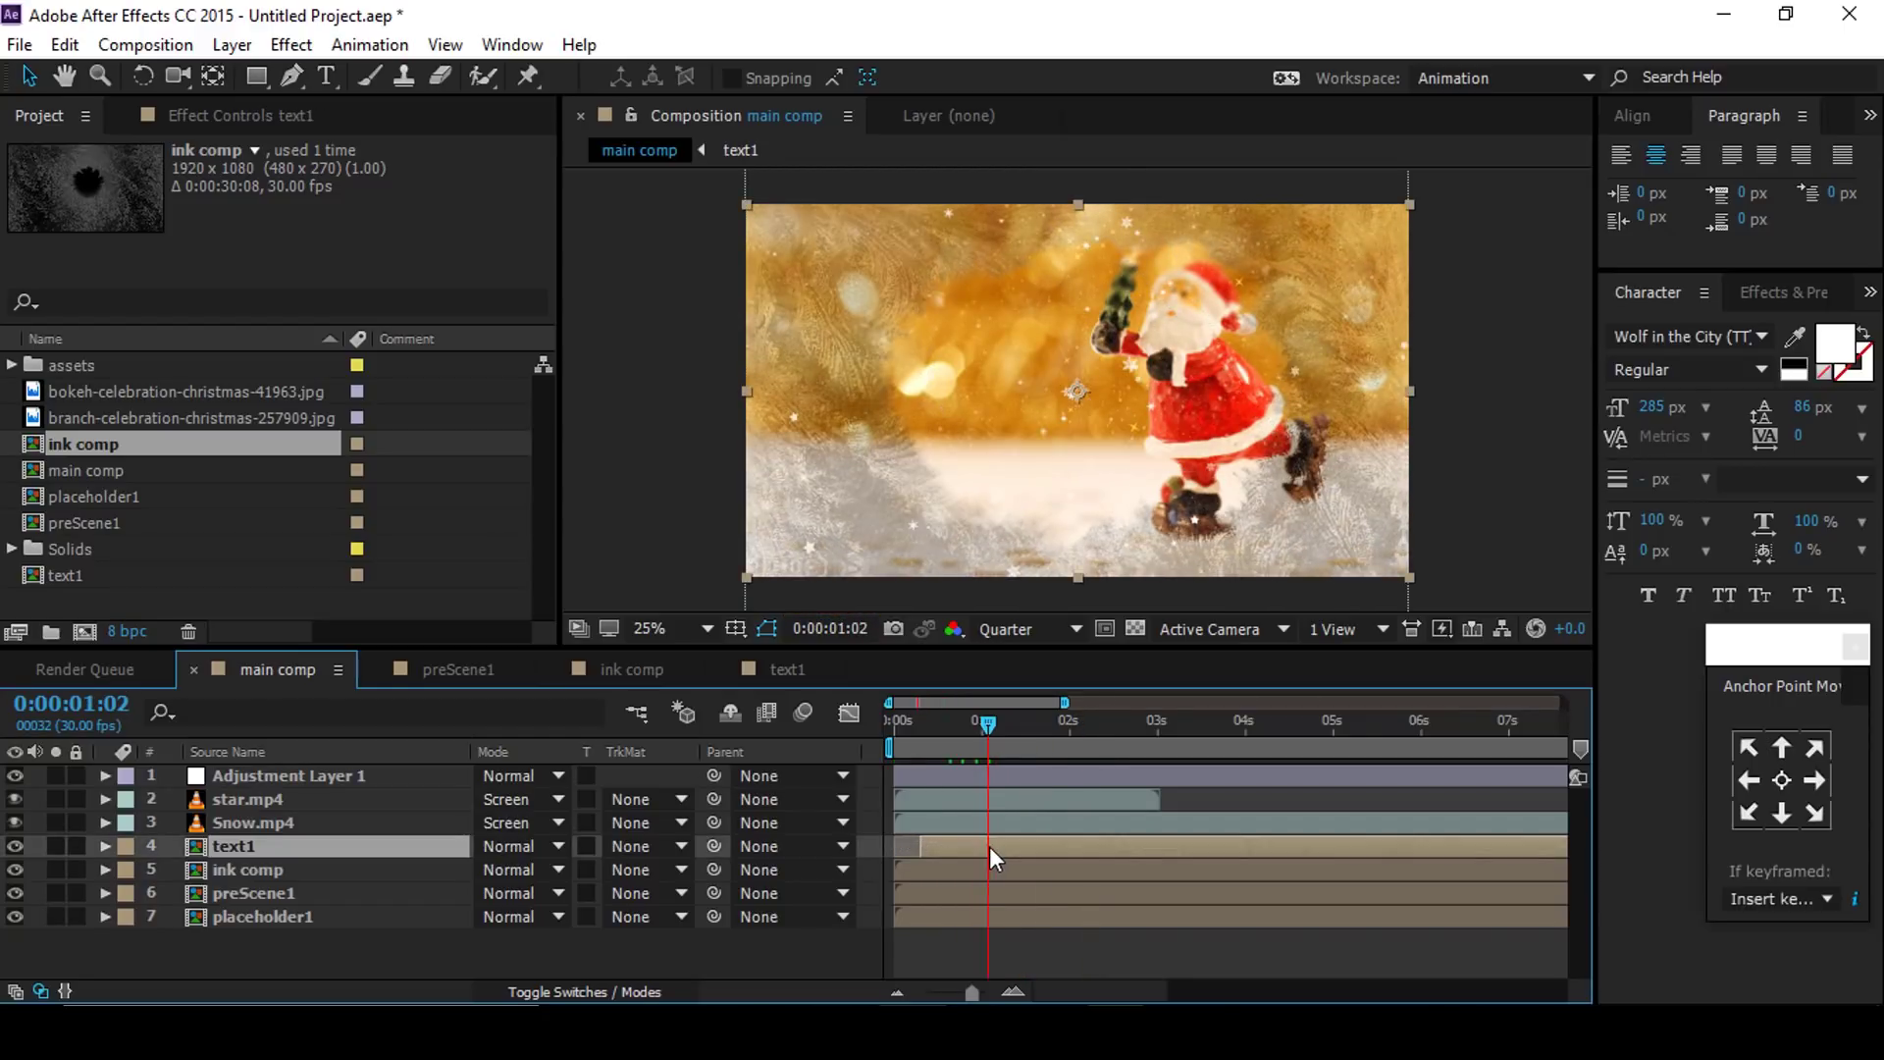
pyautogui.click(932, 727)
pyautogui.moveTo(998, 848); pyautogui.dragTo(944, 838)
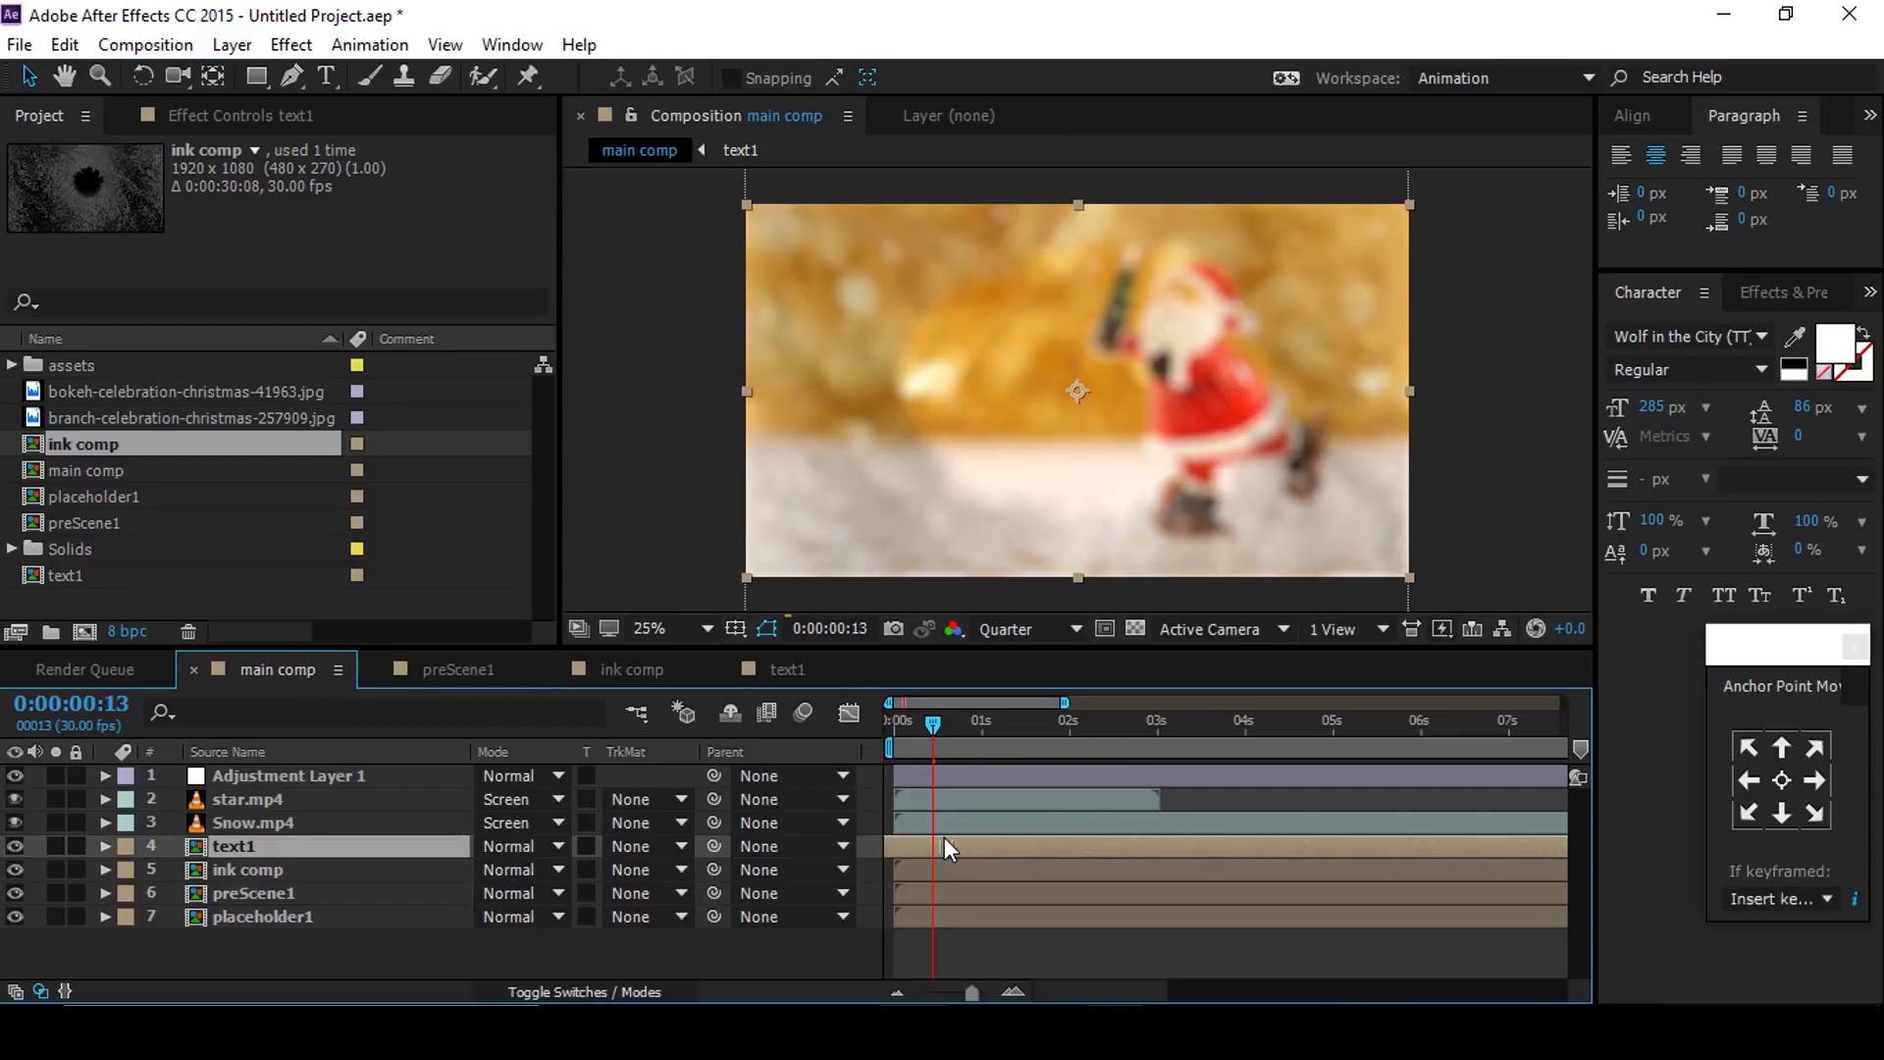
pyautogui.moveTo(934, 723); pyautogui.dragTo(891, 724)
pyautogui.press('space')
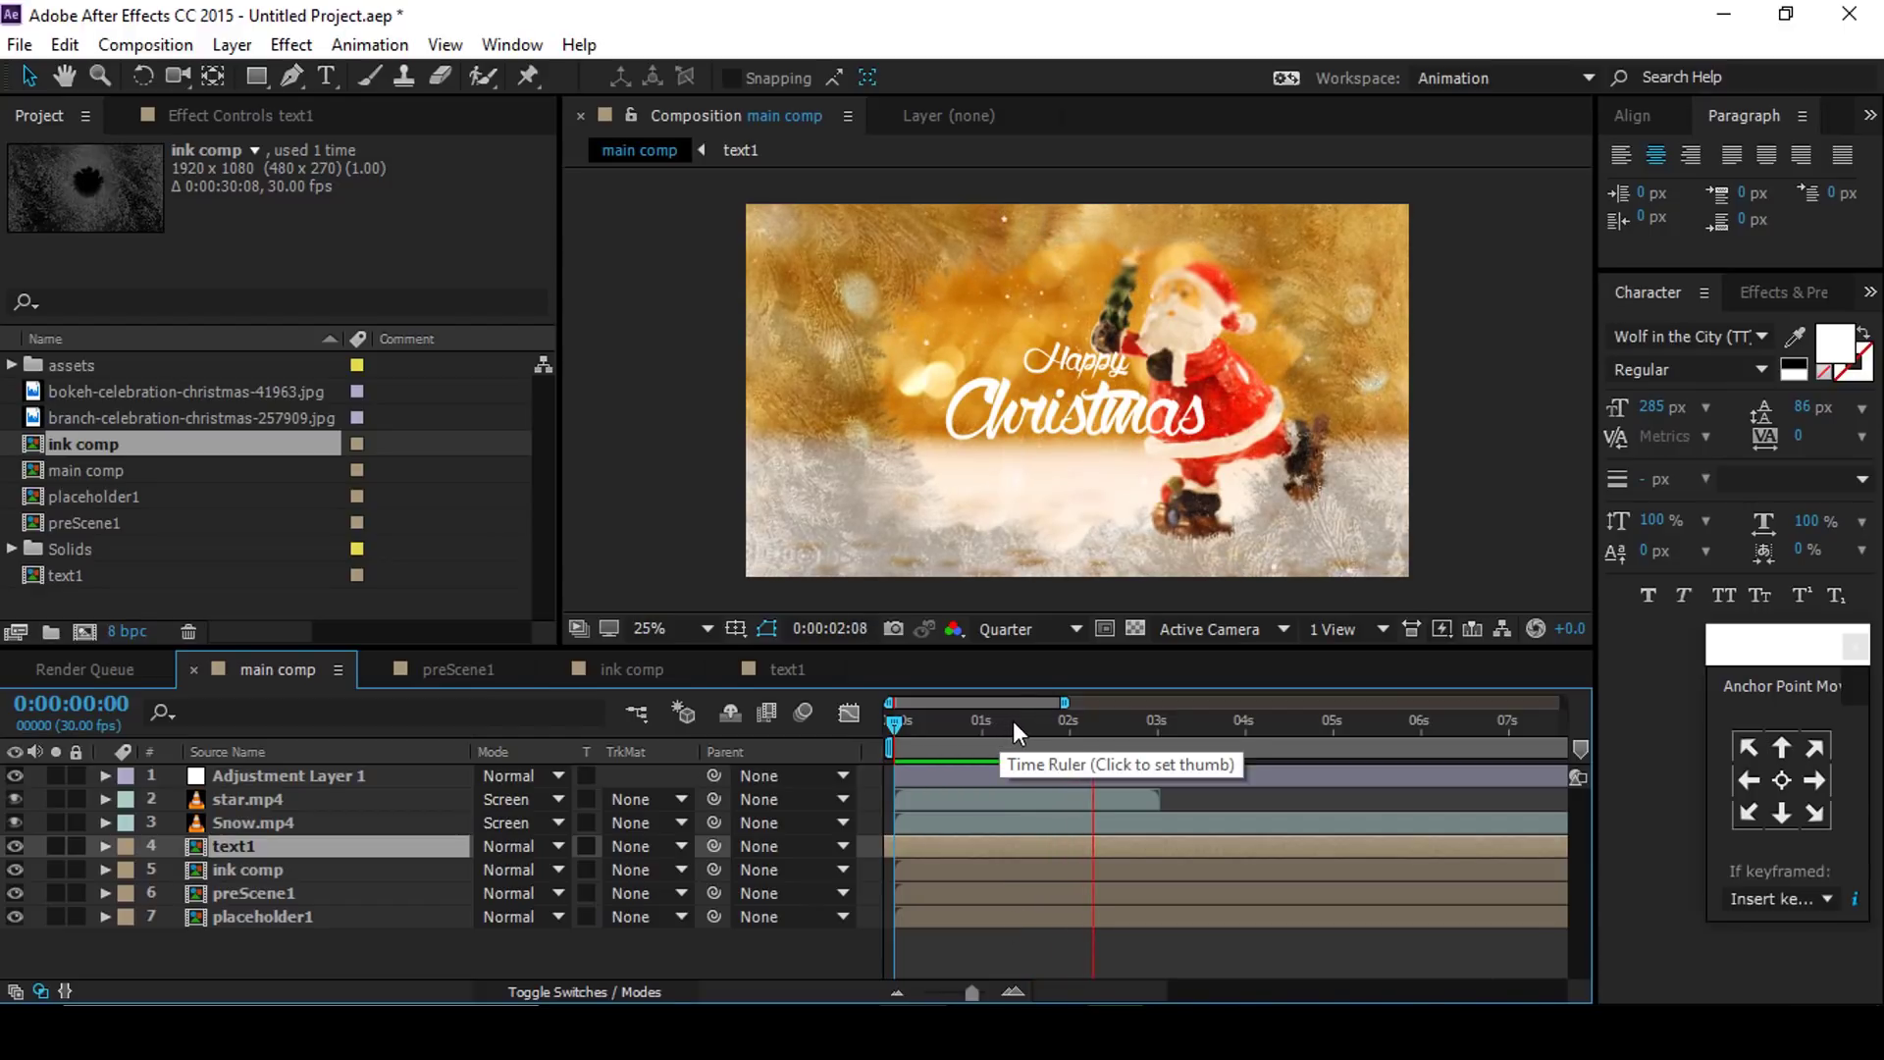
pyautogui.click(947, 720)
pyautogui.press('space')
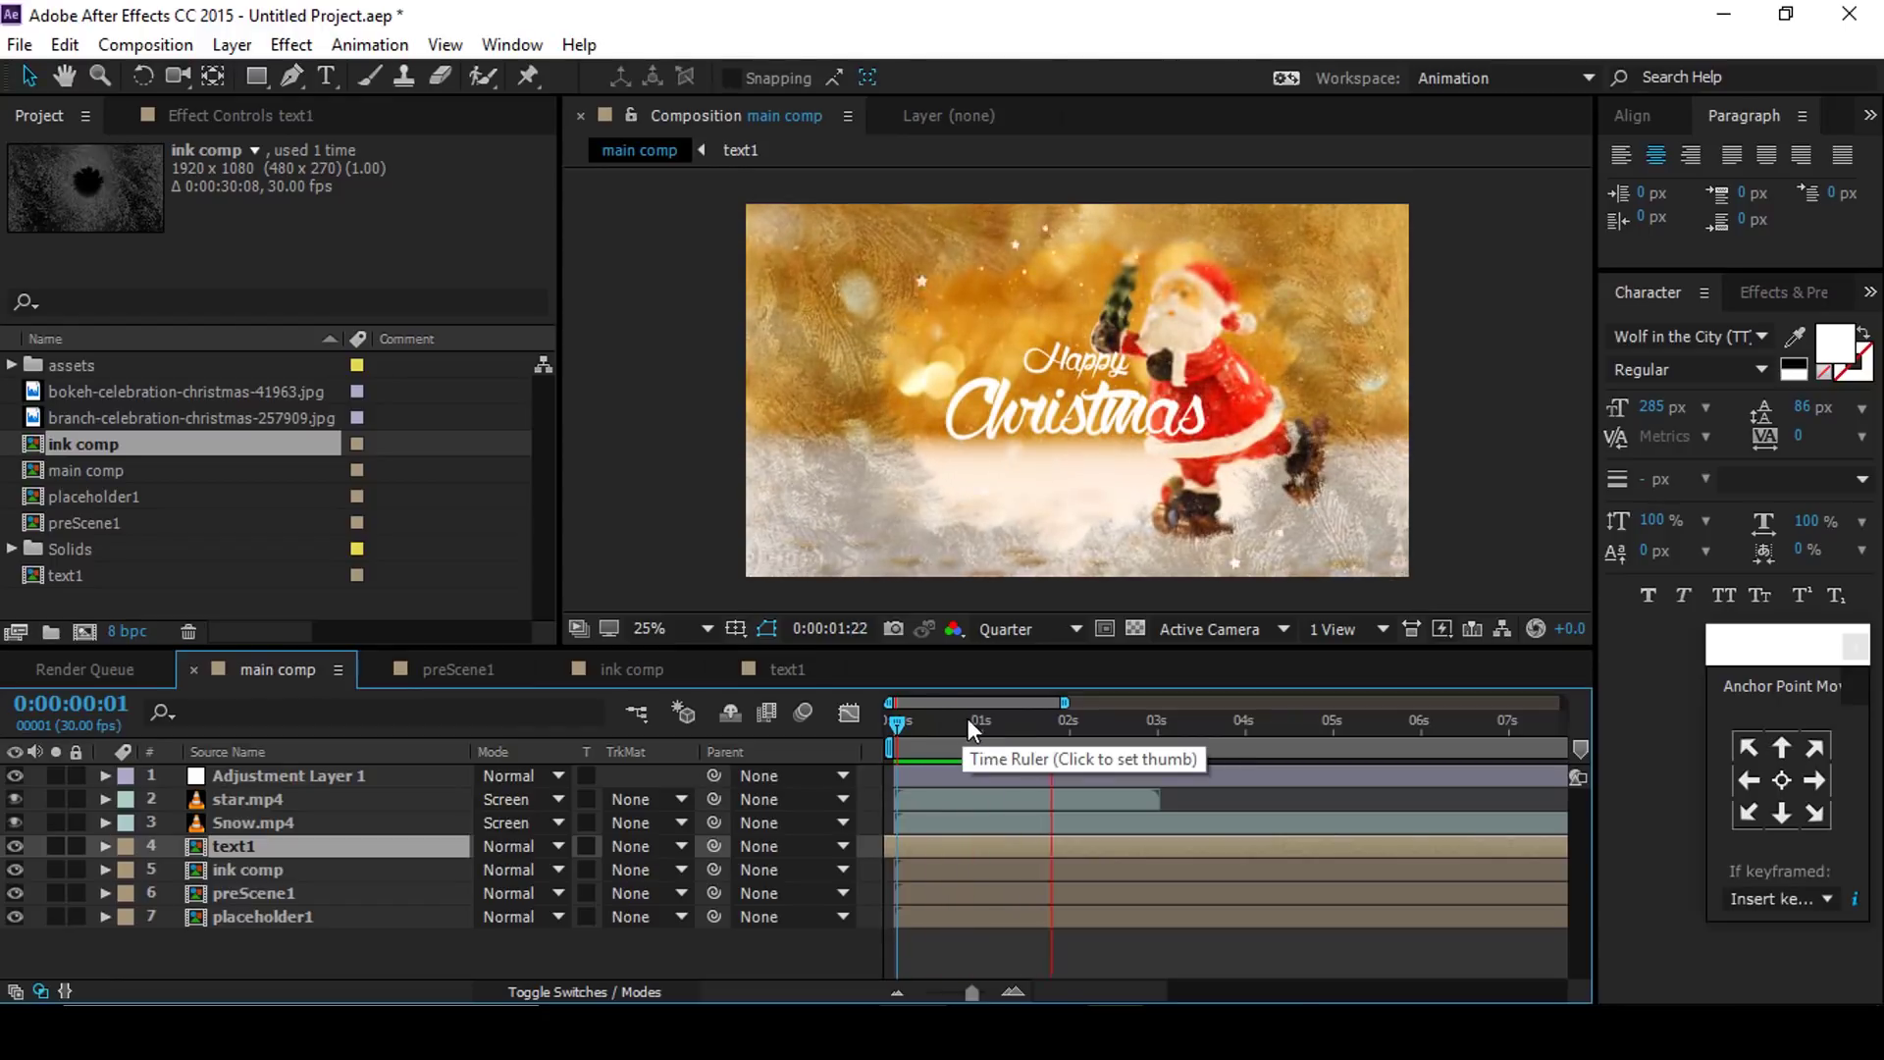
# Step: Add a two-node camera with the 35mm preset to main comp
pyautogui.moveTo(1048, 730); pyautogui.dragTo(1128, 726)
pyautogui.click(461, 892)
pyautogui.rightClick(497, 942)
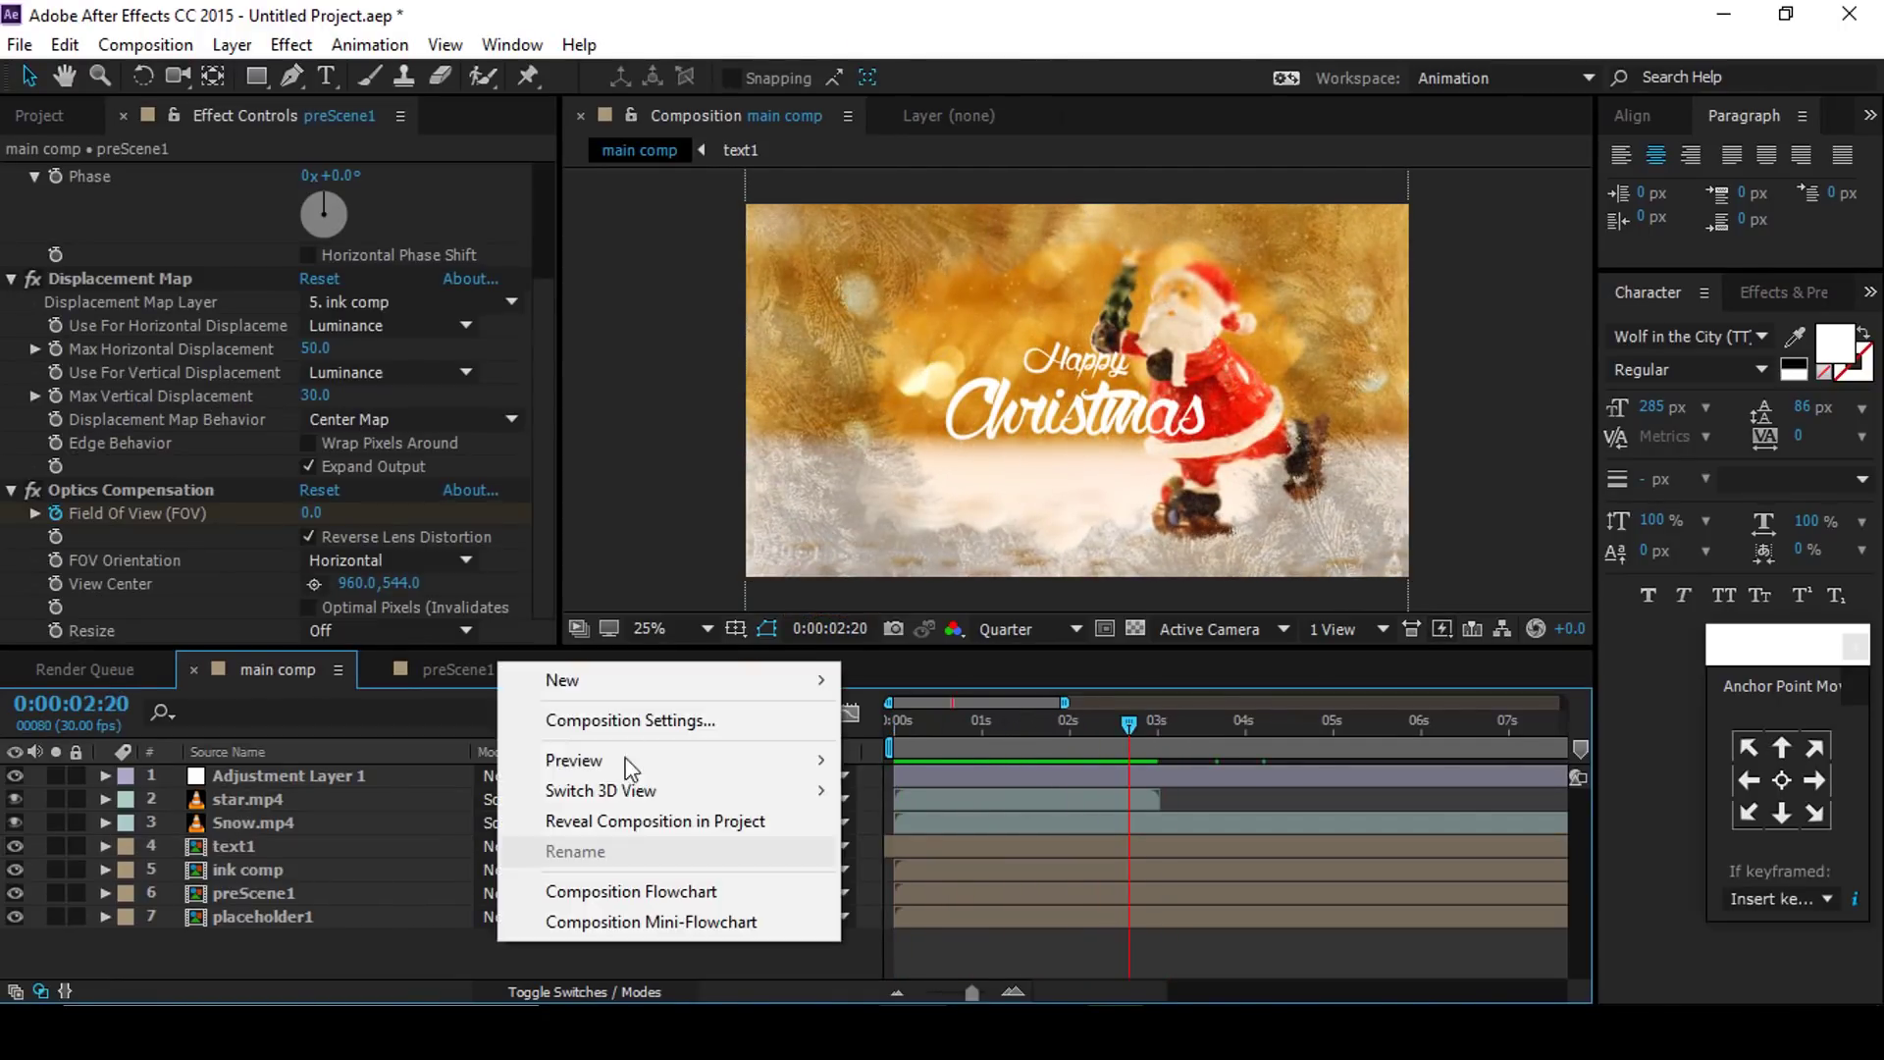
pyautogui.moveTo(612, 687)
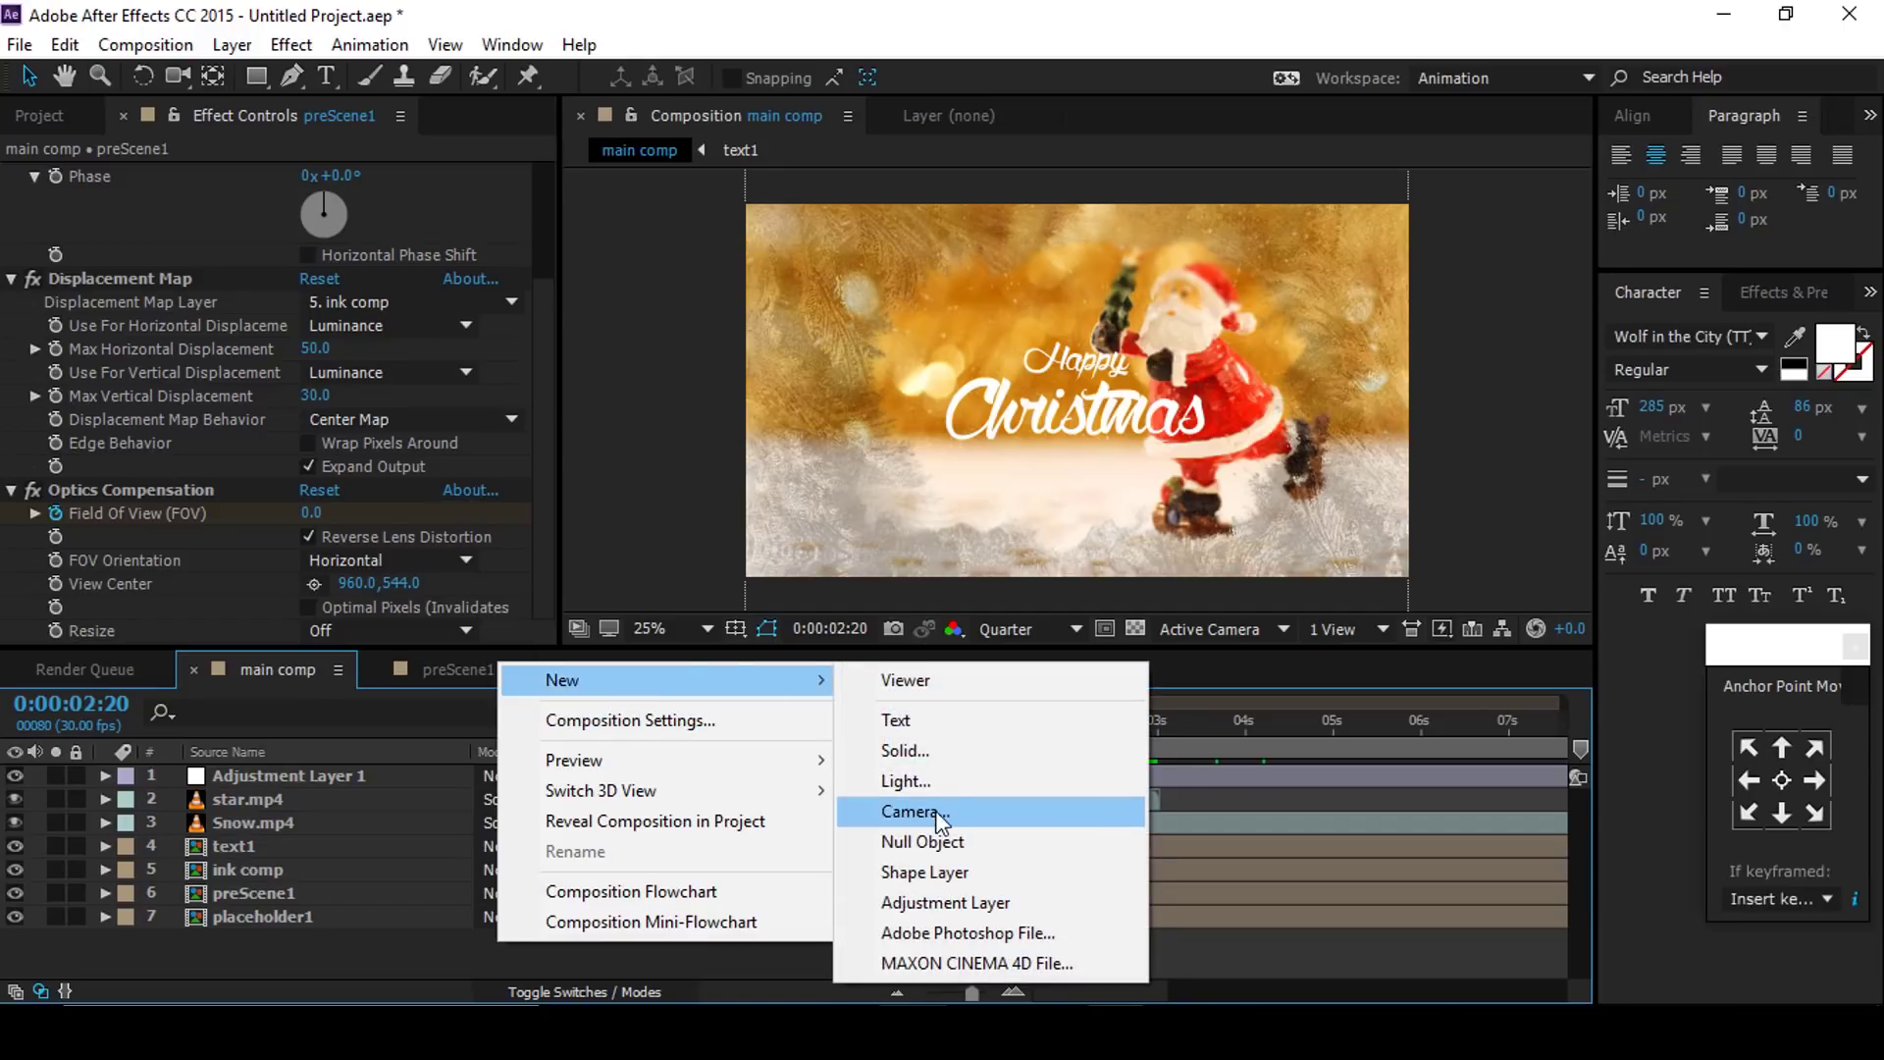
pyautogui.click(934, 811)
pyautogui.click(1107, 303)
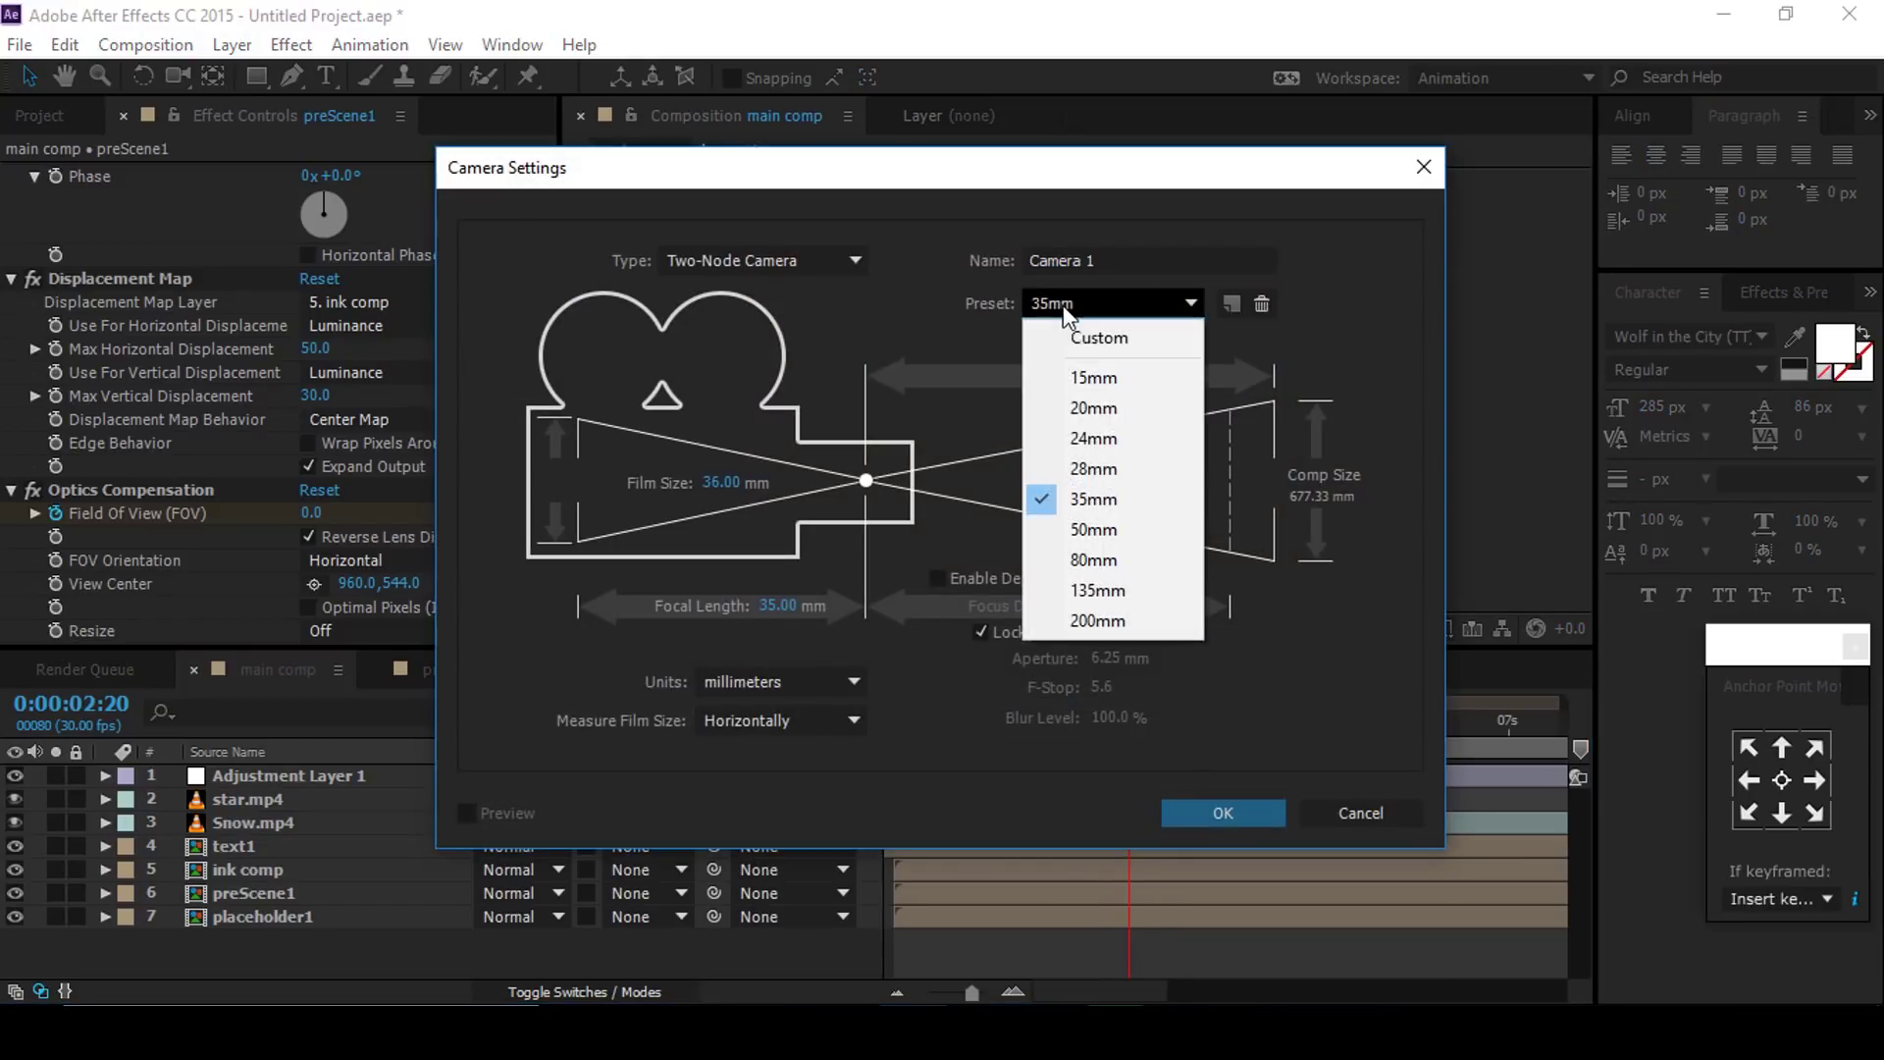
pyautogui.click(1099, 526)
pyautogui.click(1221, 810)
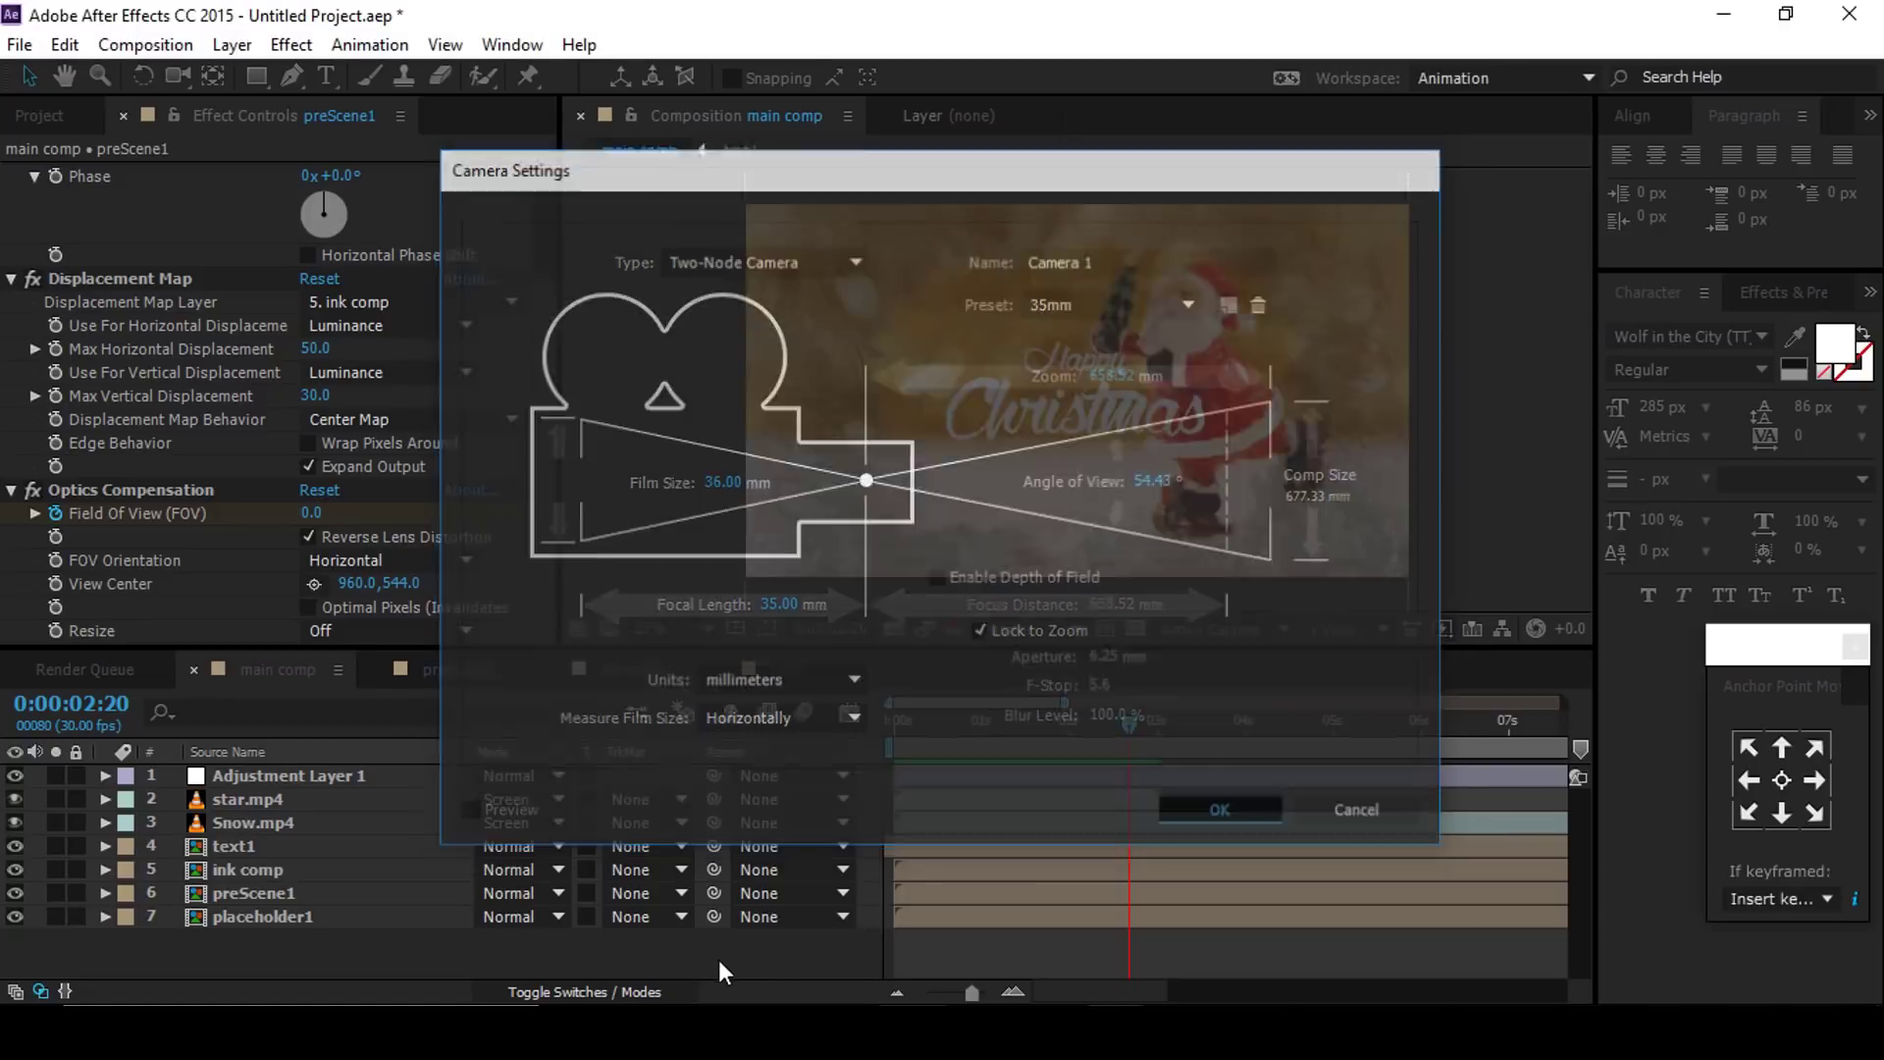
# Step: Add a null object to main comp and parent Camera 1 to it
pyautogui.rightClick(710, 956)
pyautogui.moveTo(930, 692)
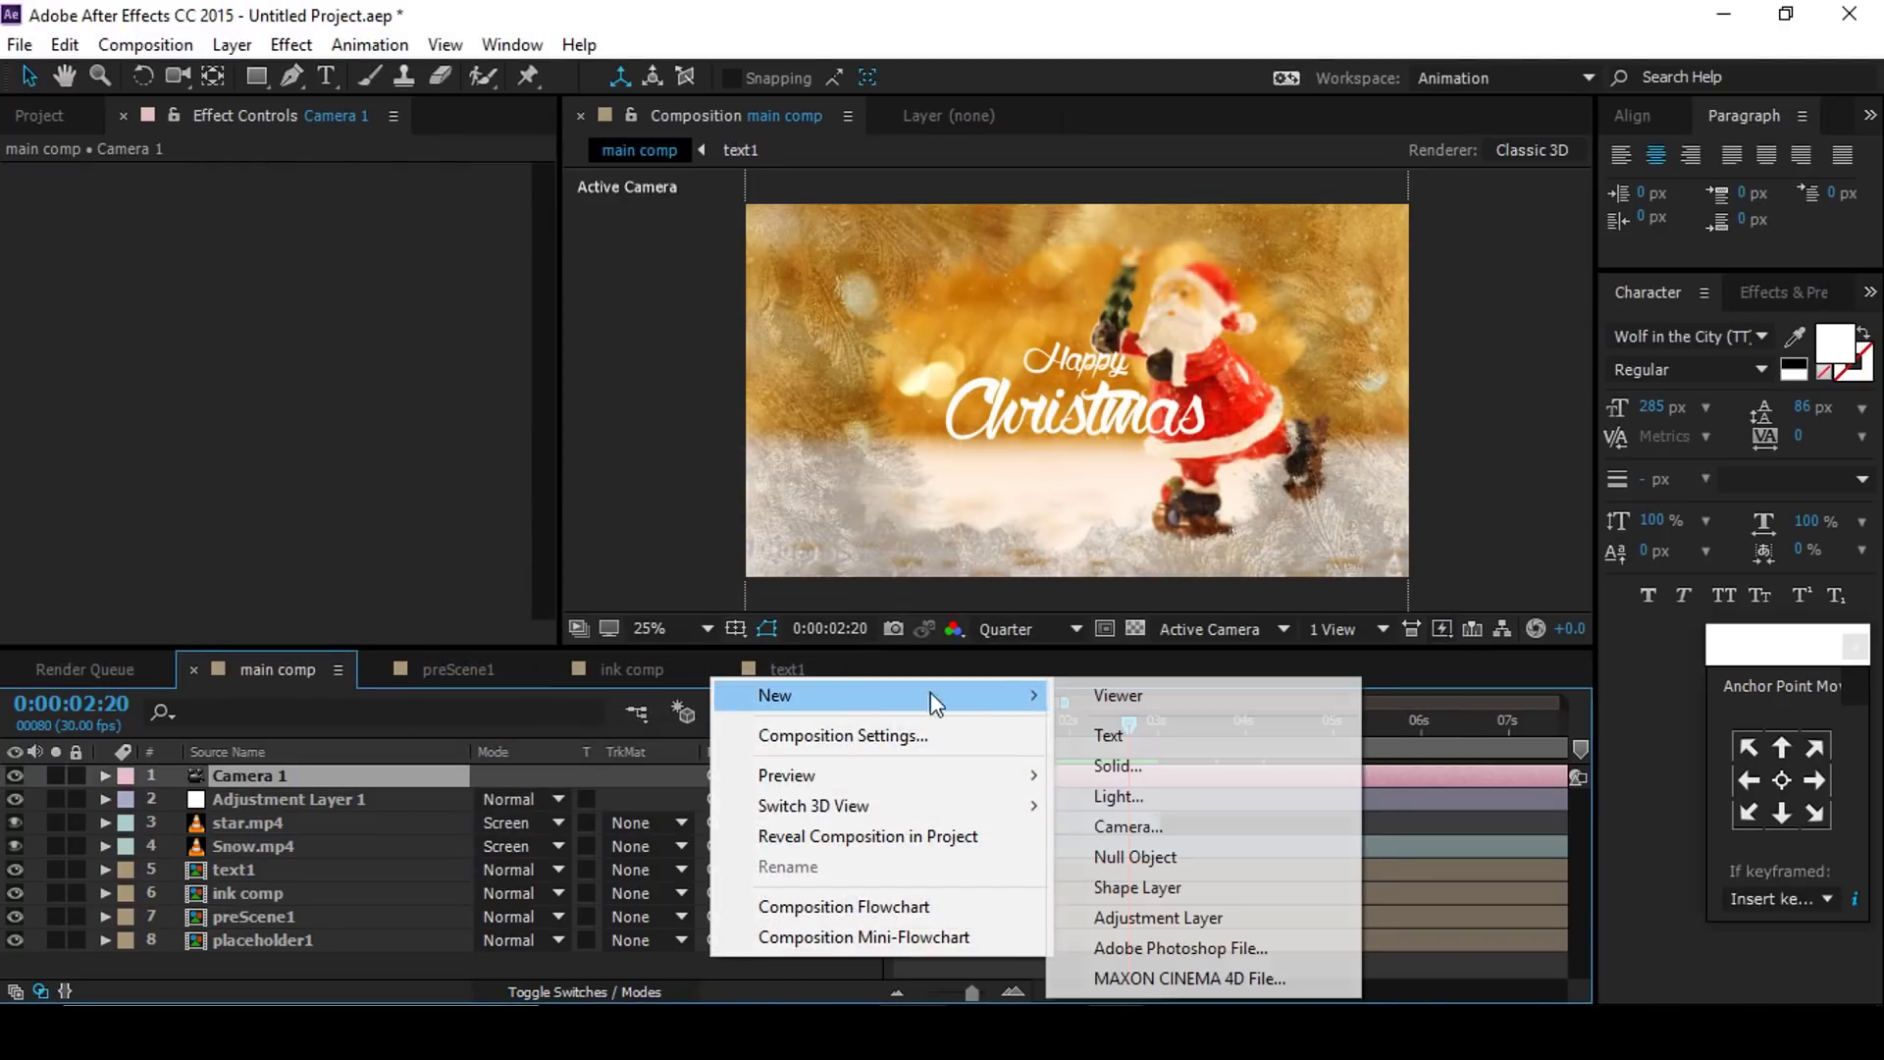
pyautogui.click(1133, 856)
pyautogui.click(332, 797)
pyautogui.moveTo(714, 799); pyautogui.dragTo(237, 770)
# Step: Turn Null 1, preScene1 and text1 into 3D layers
pyautogui.click(344, 775)
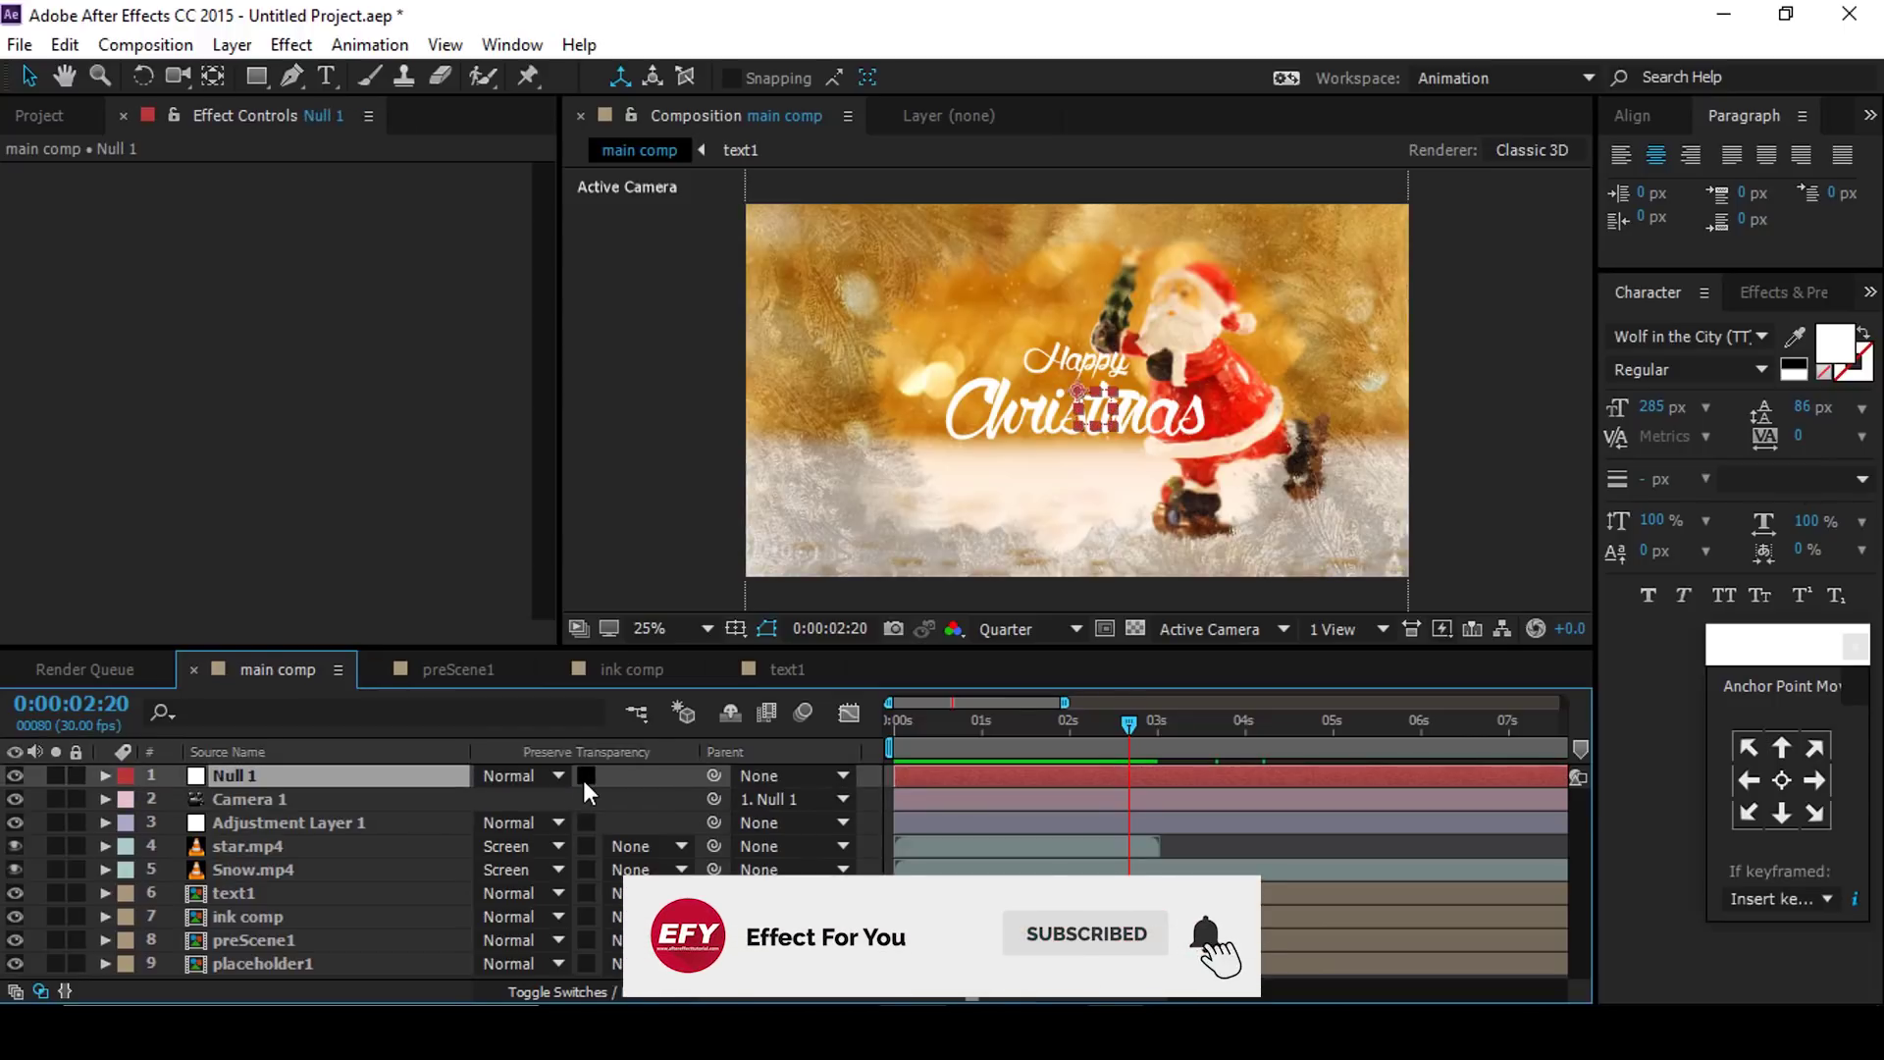
pyautogui.click(579, 991)
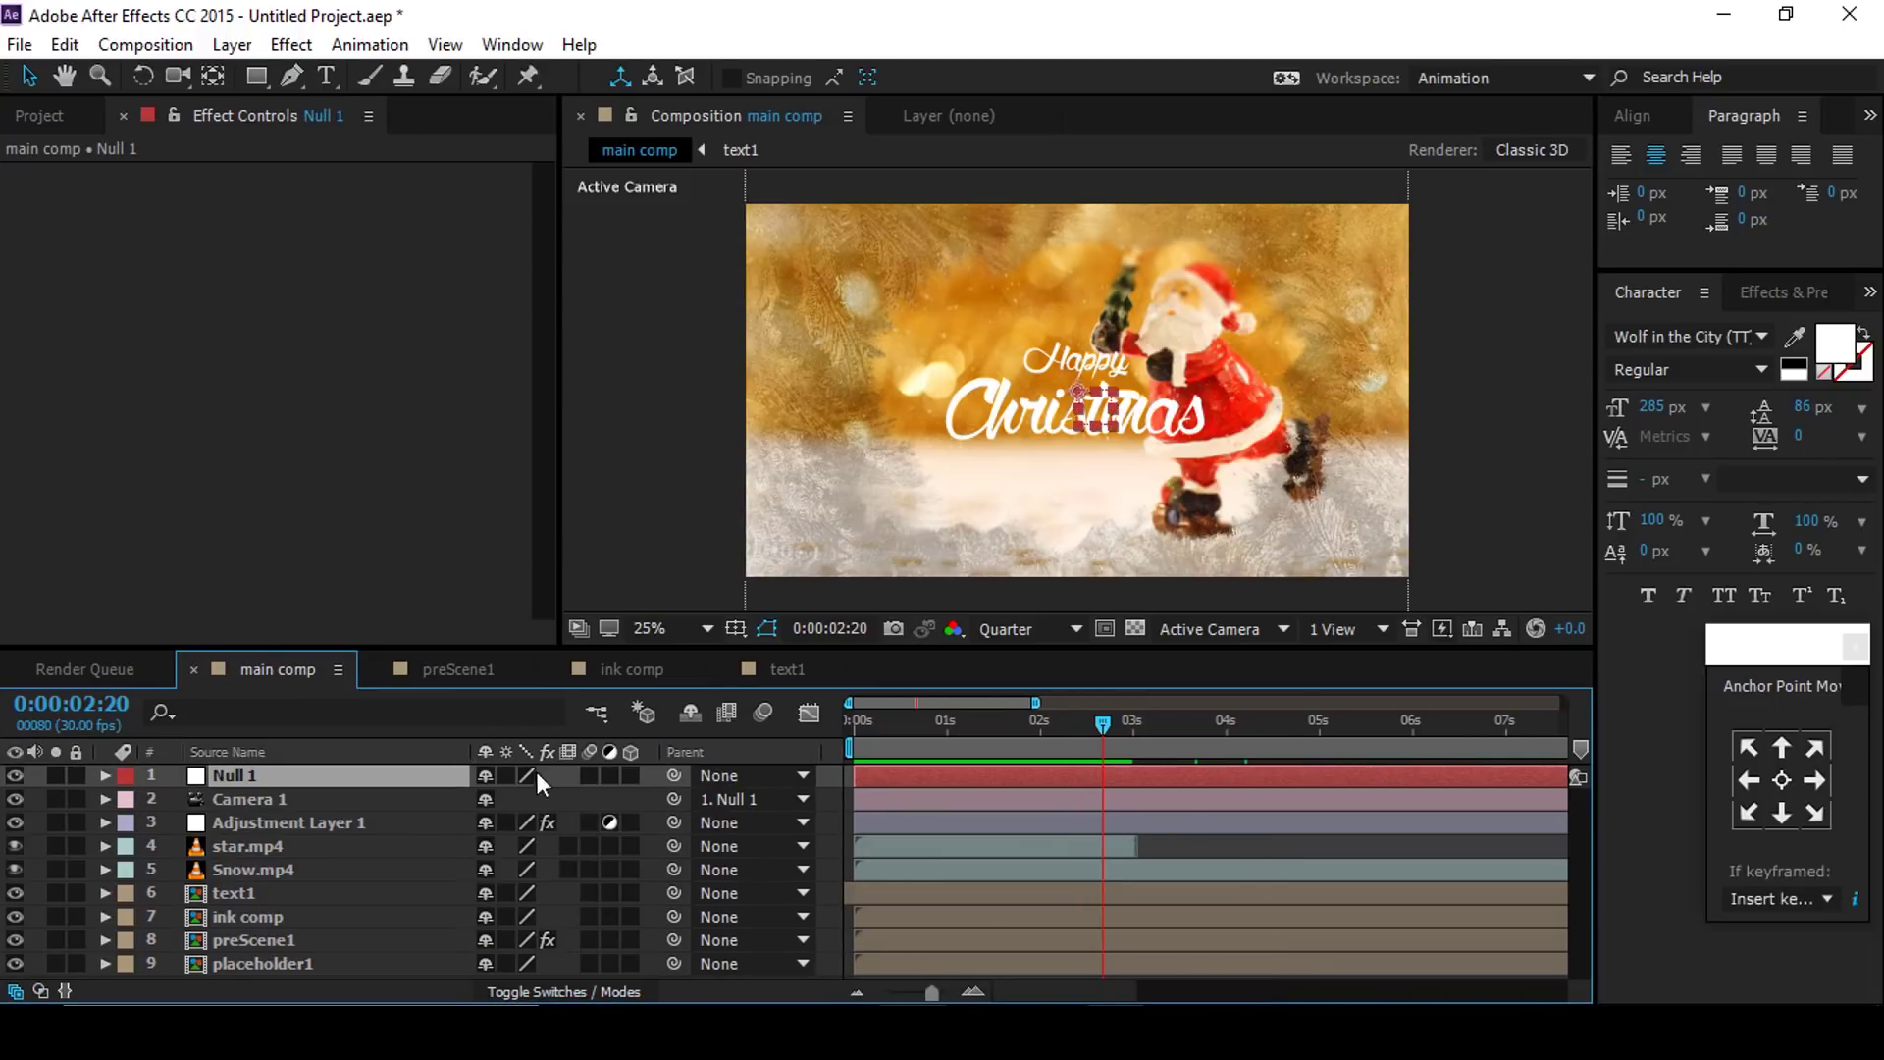
pyautogui.click(632, 775)
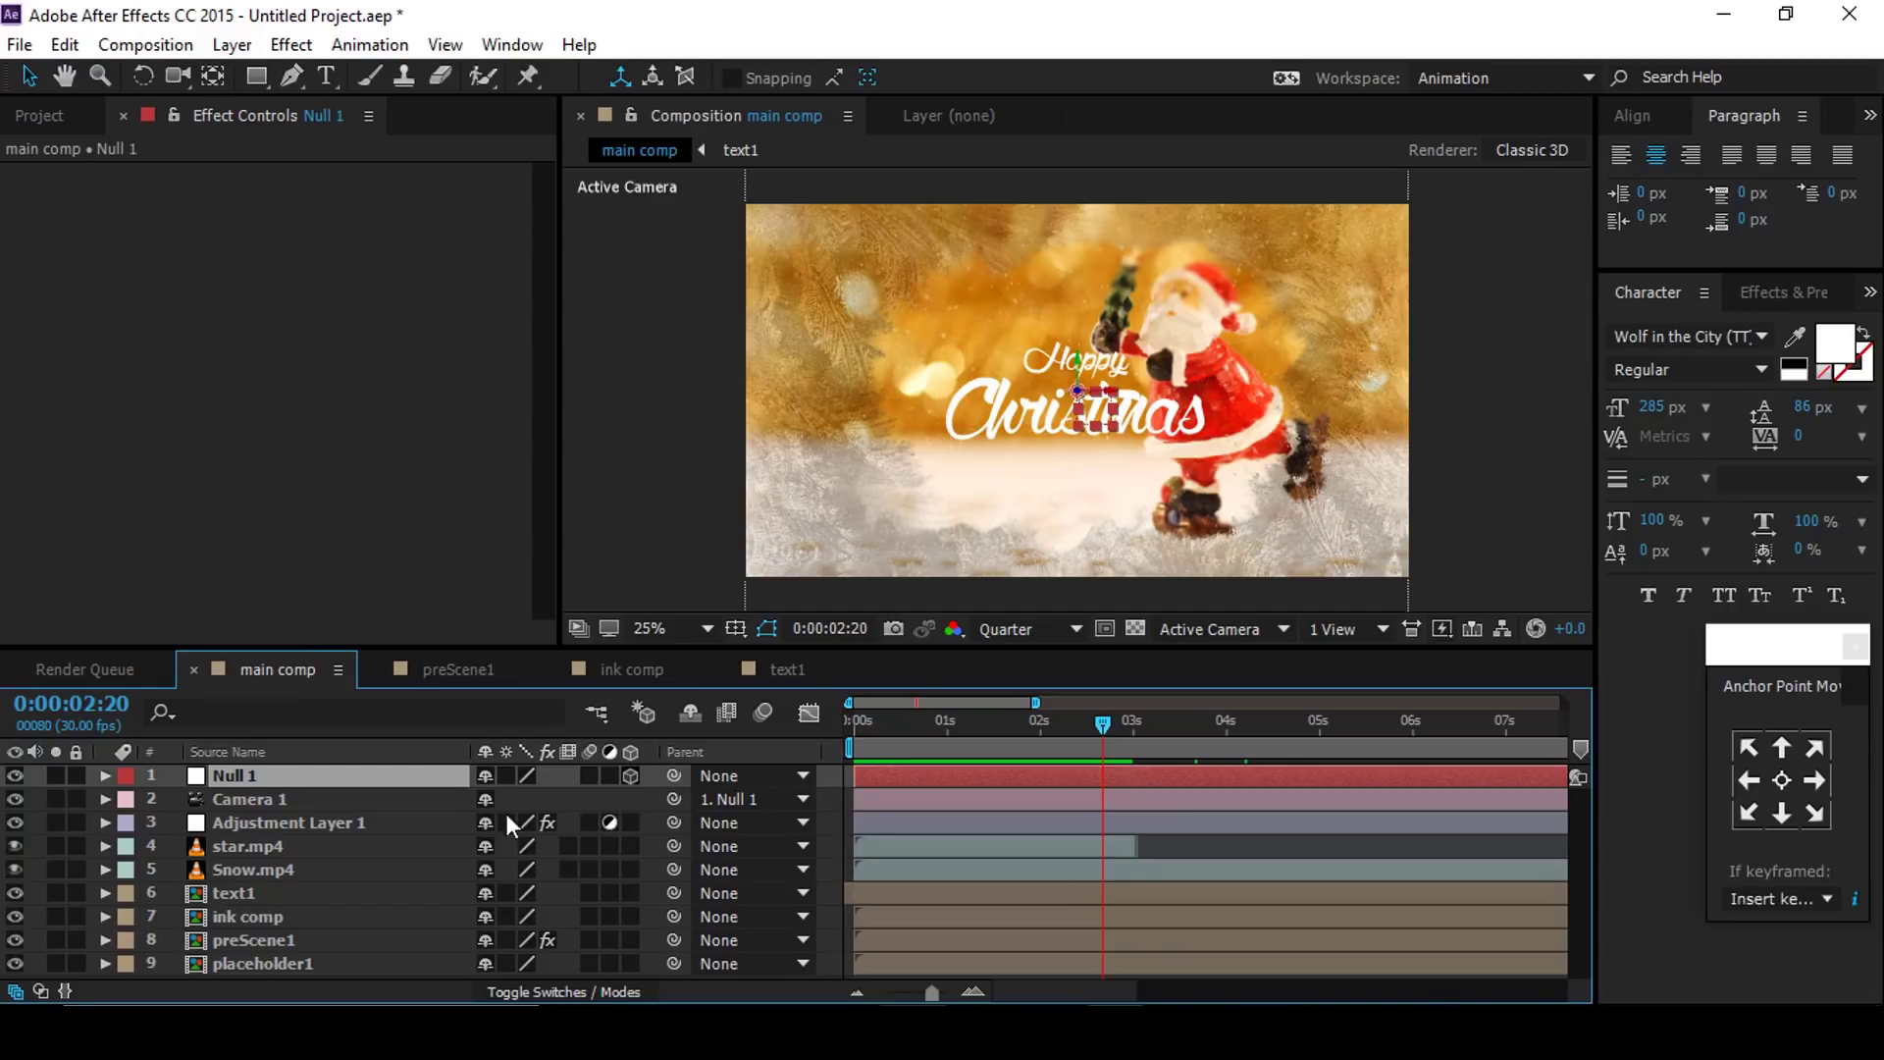
pyautogui.click(244, 944)
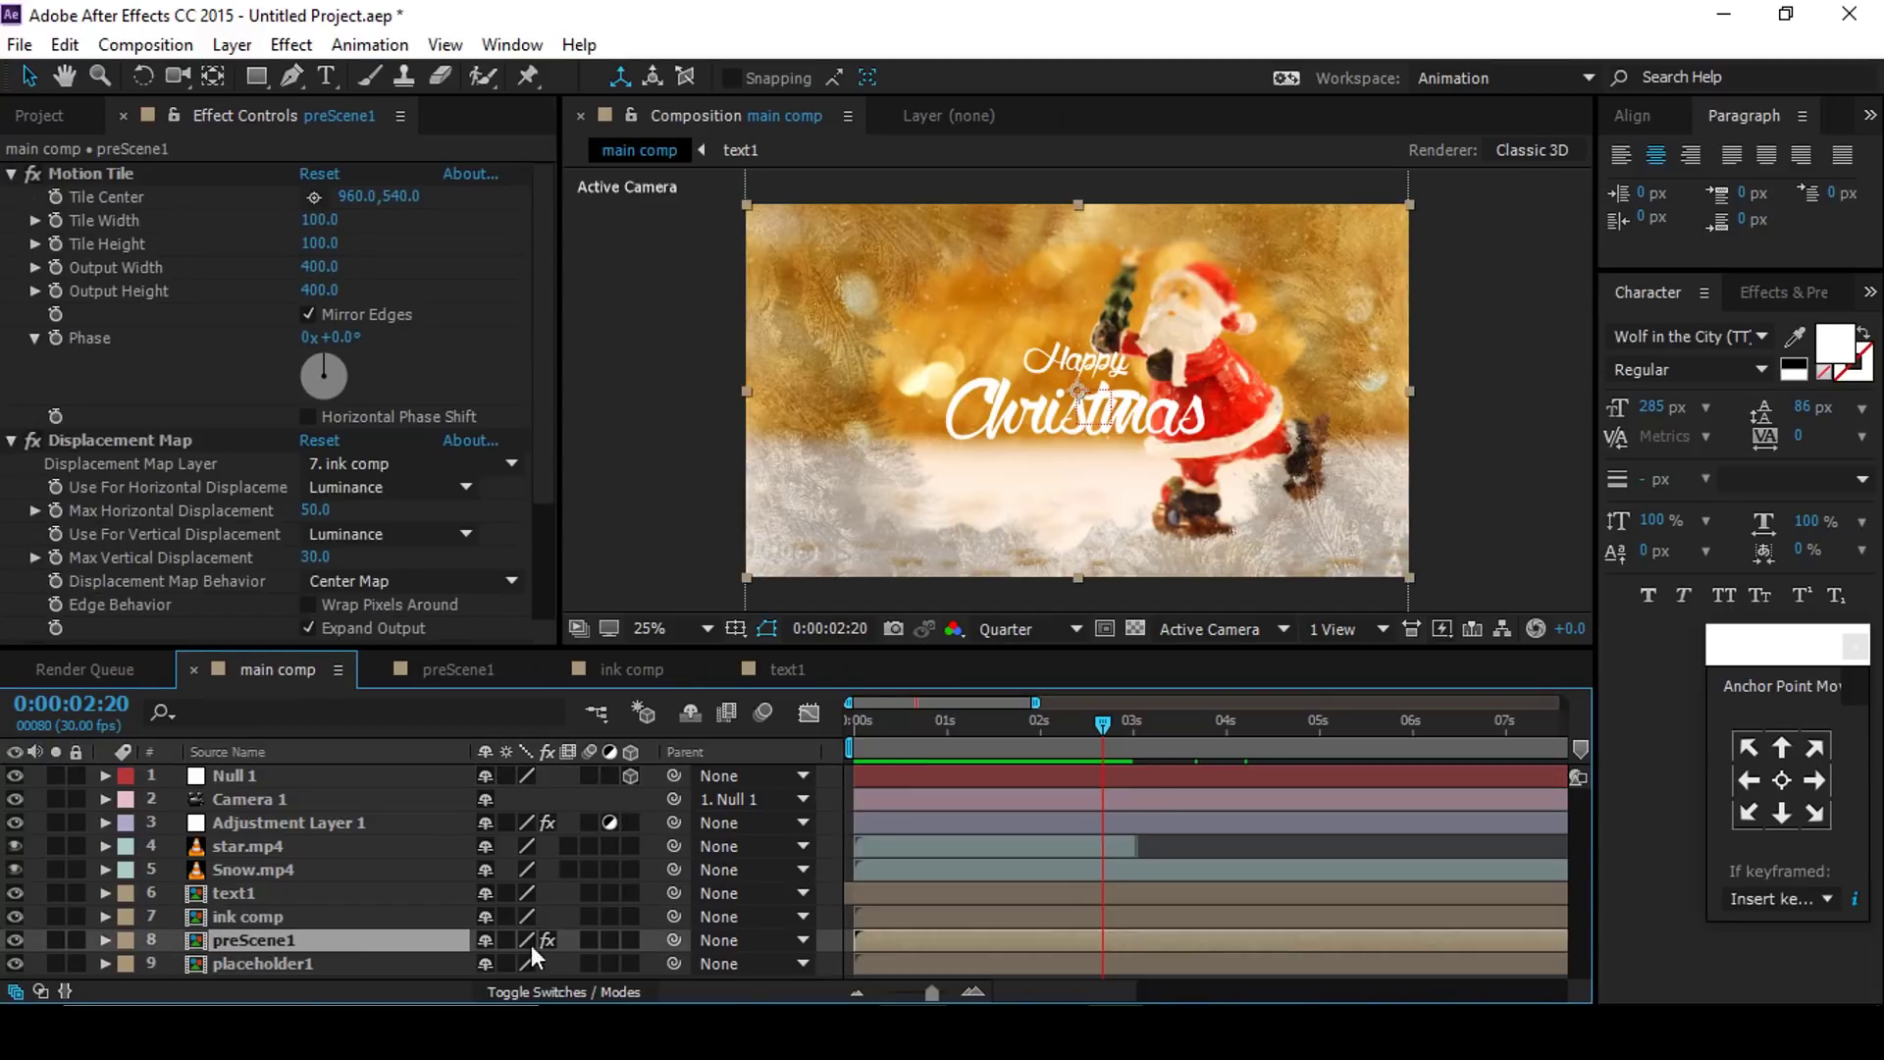
pyautogui.click(632, 939)
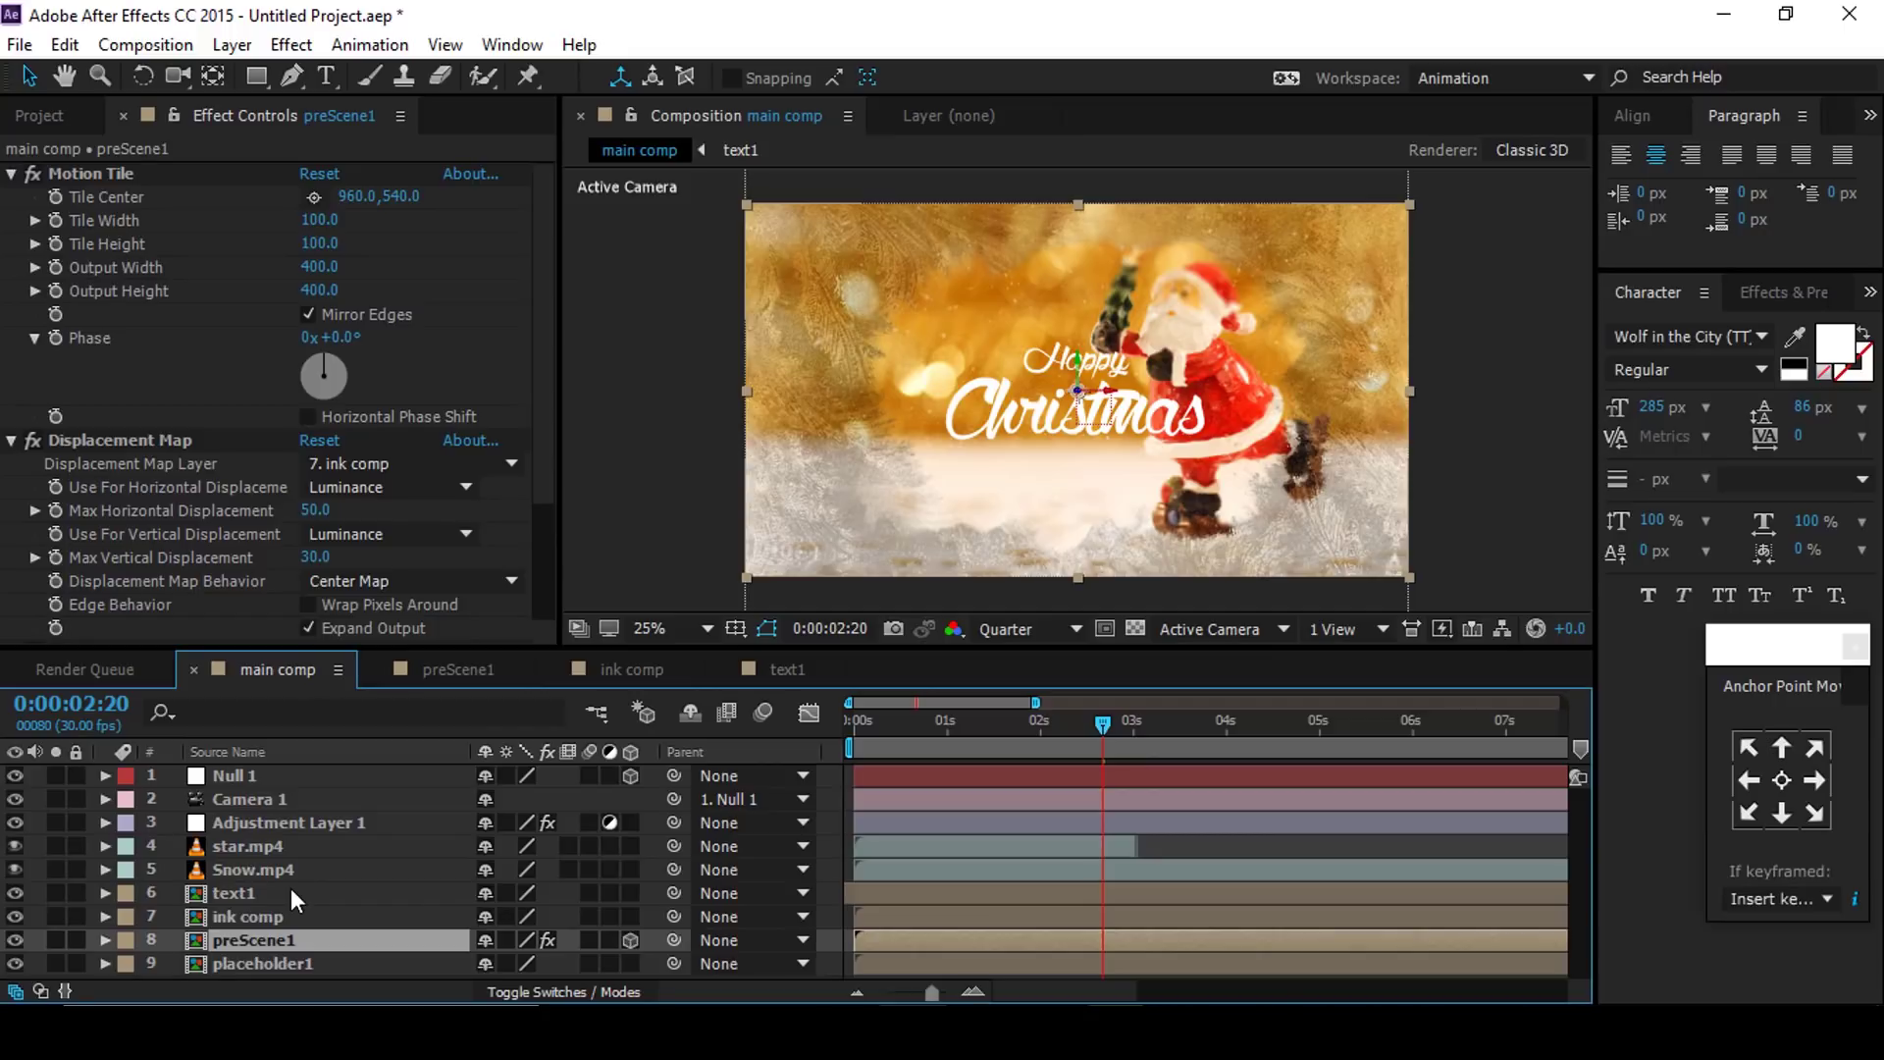
pyautogui.click(293, 895)
pyautogui.click(631, 893)
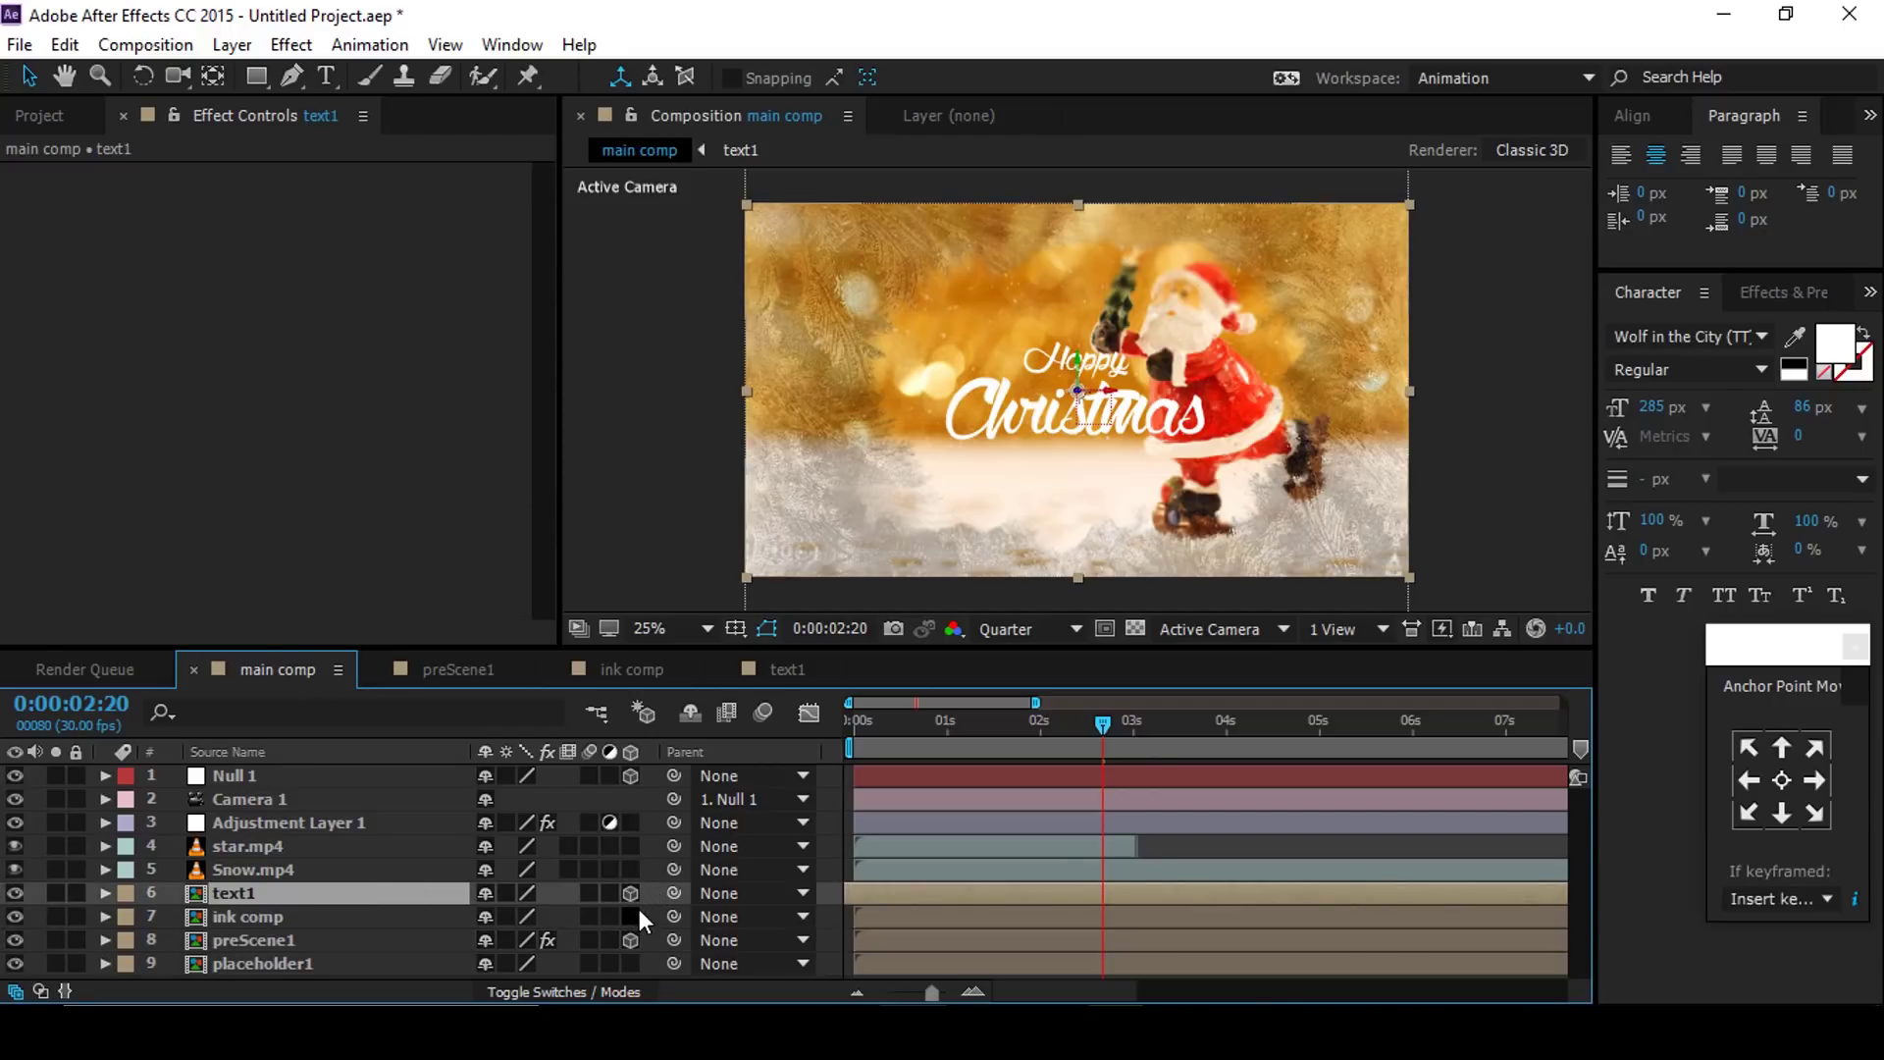
# Step: Keyframe Camera 1's Position at 0 seconds and move the camera closer along Z at 0:00:06:01 for a slow push-in
pyautogui.click(277, 799)
pyautogui.moveTo(881, 733); pyautogui.dragTo(783, 738)
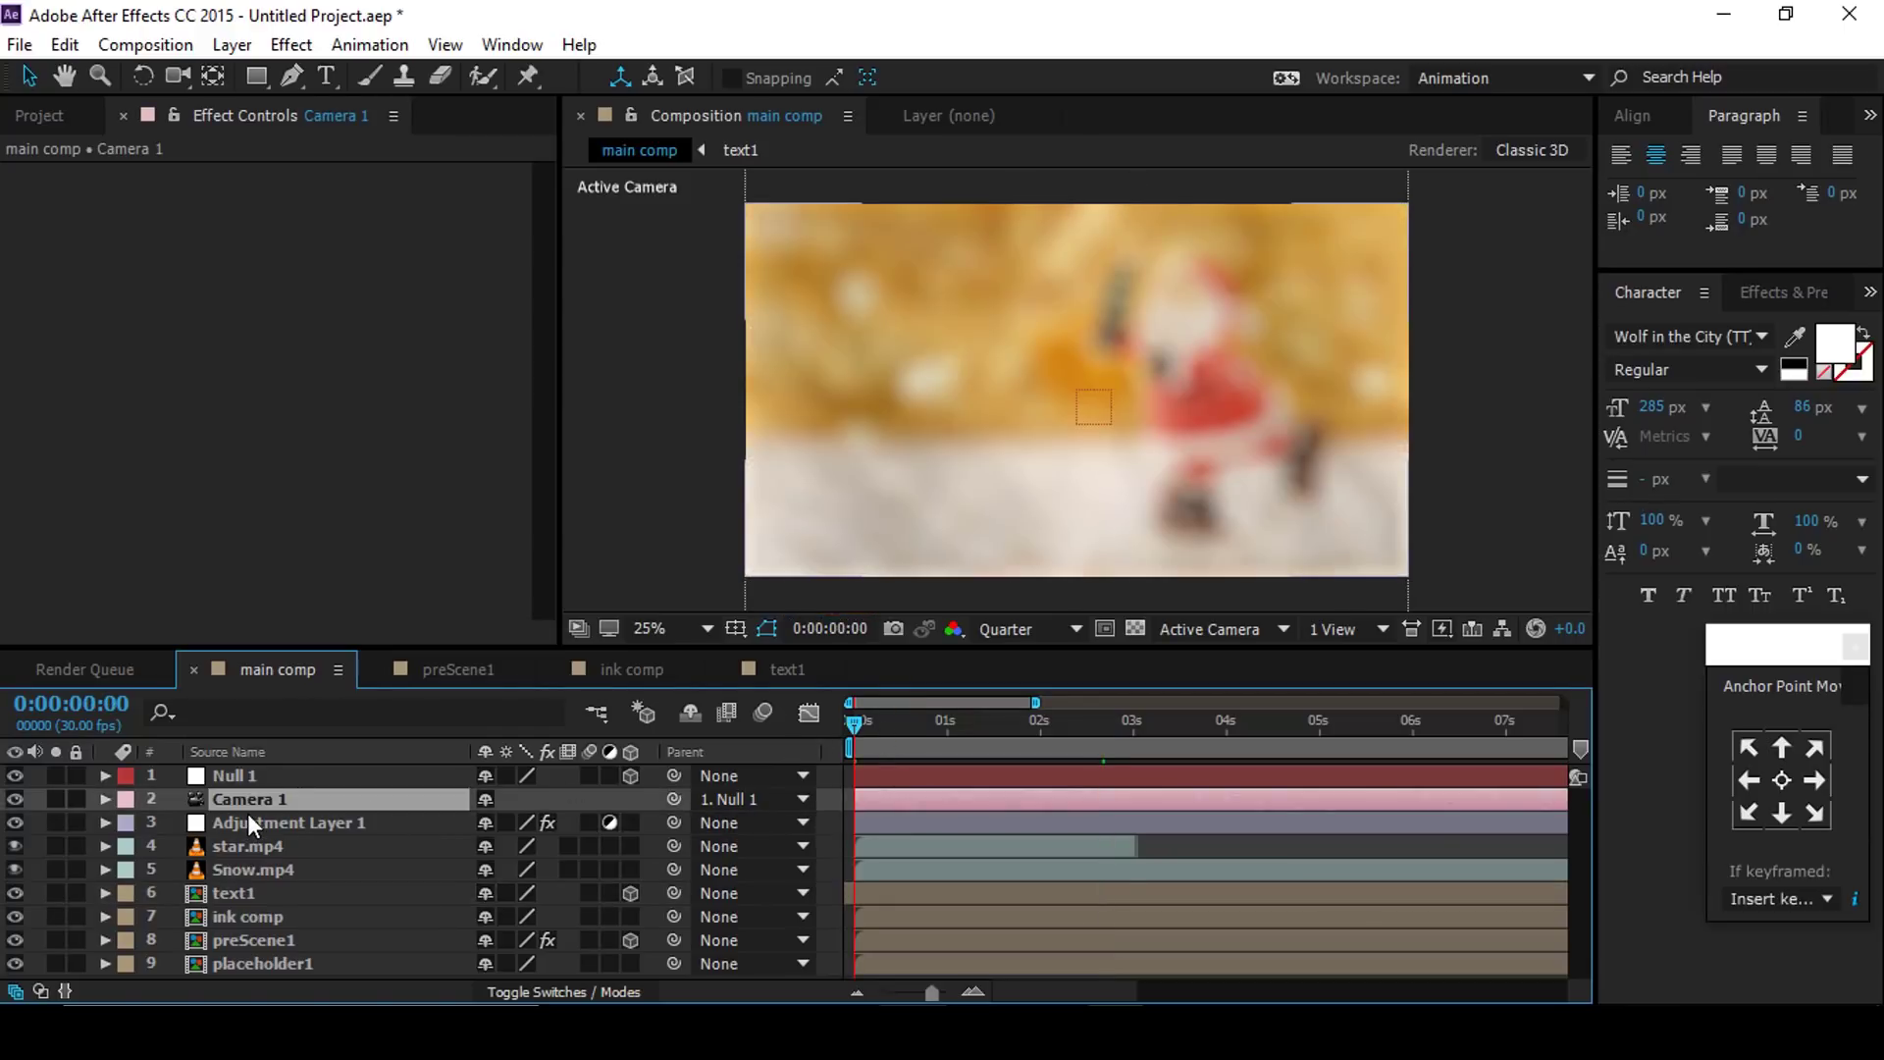
pyautogui.press('p')
pyautogui.click(174, 822)
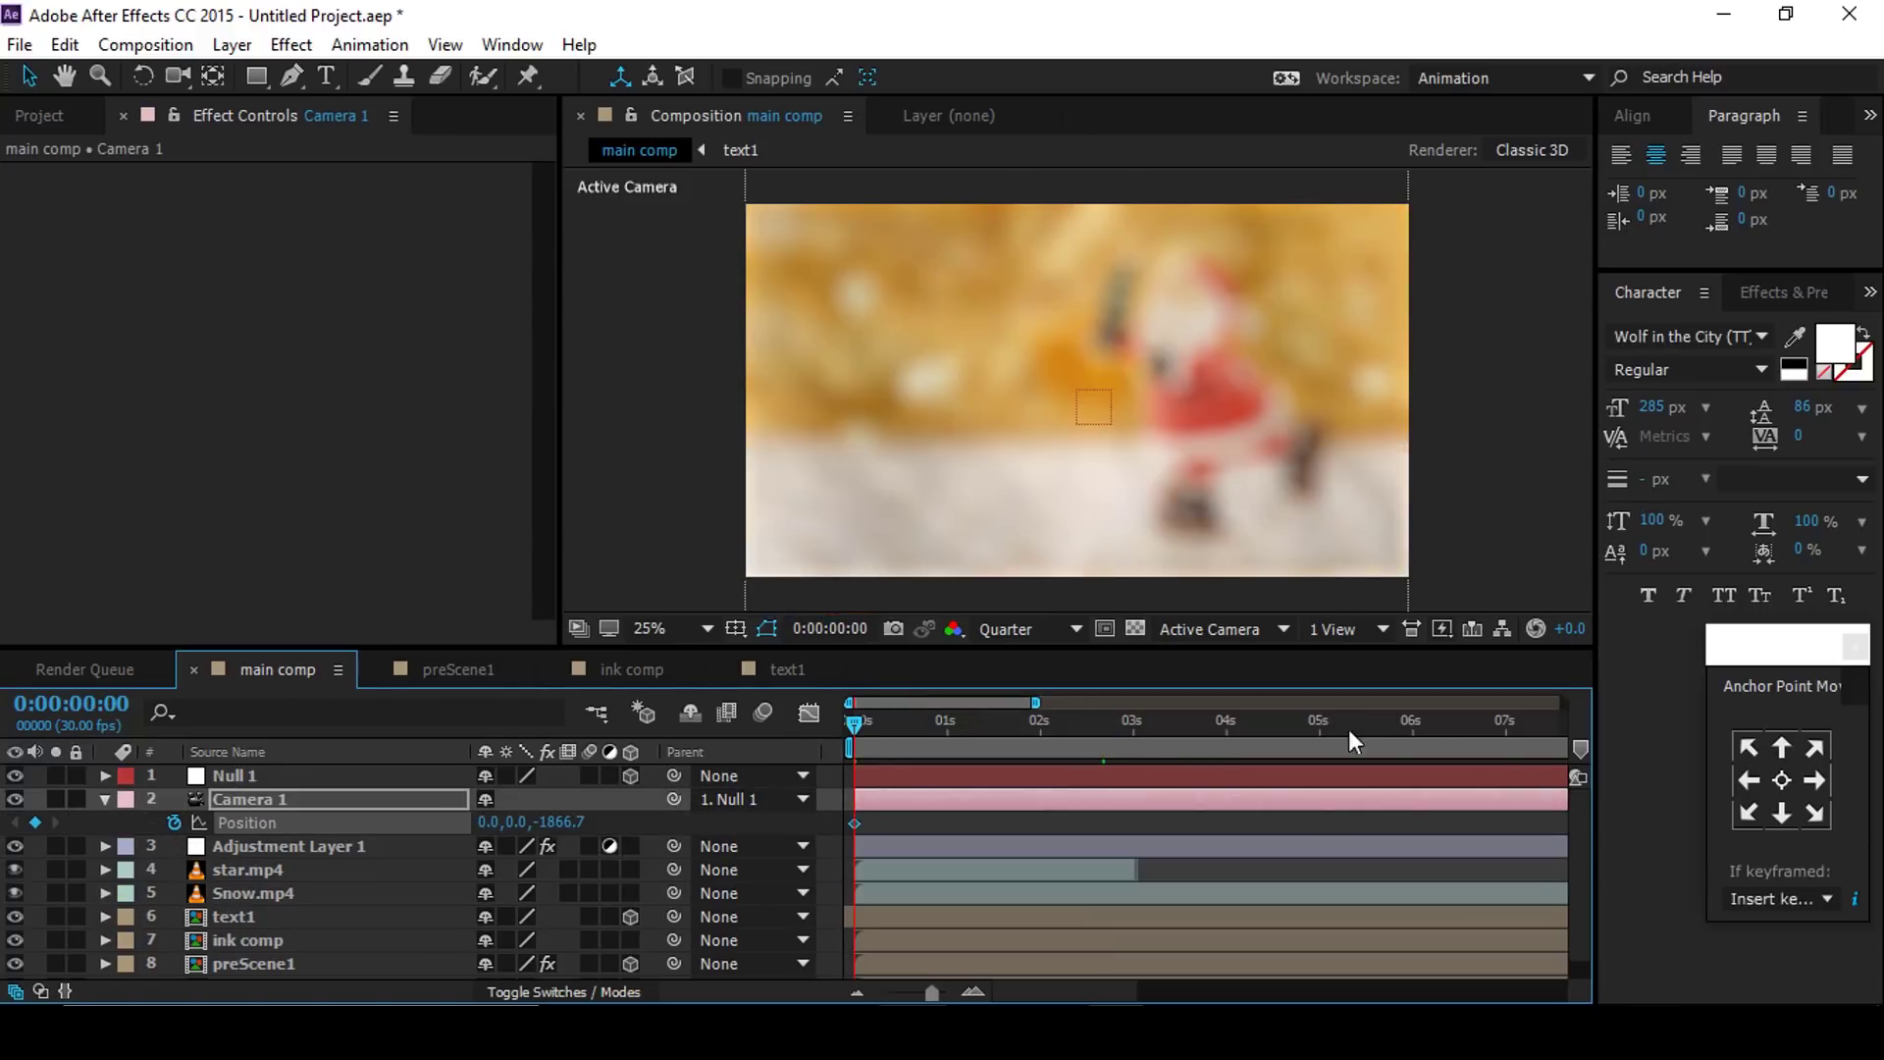
pyautogui.click(1415, 726)
pyautogui.click(762, 712)
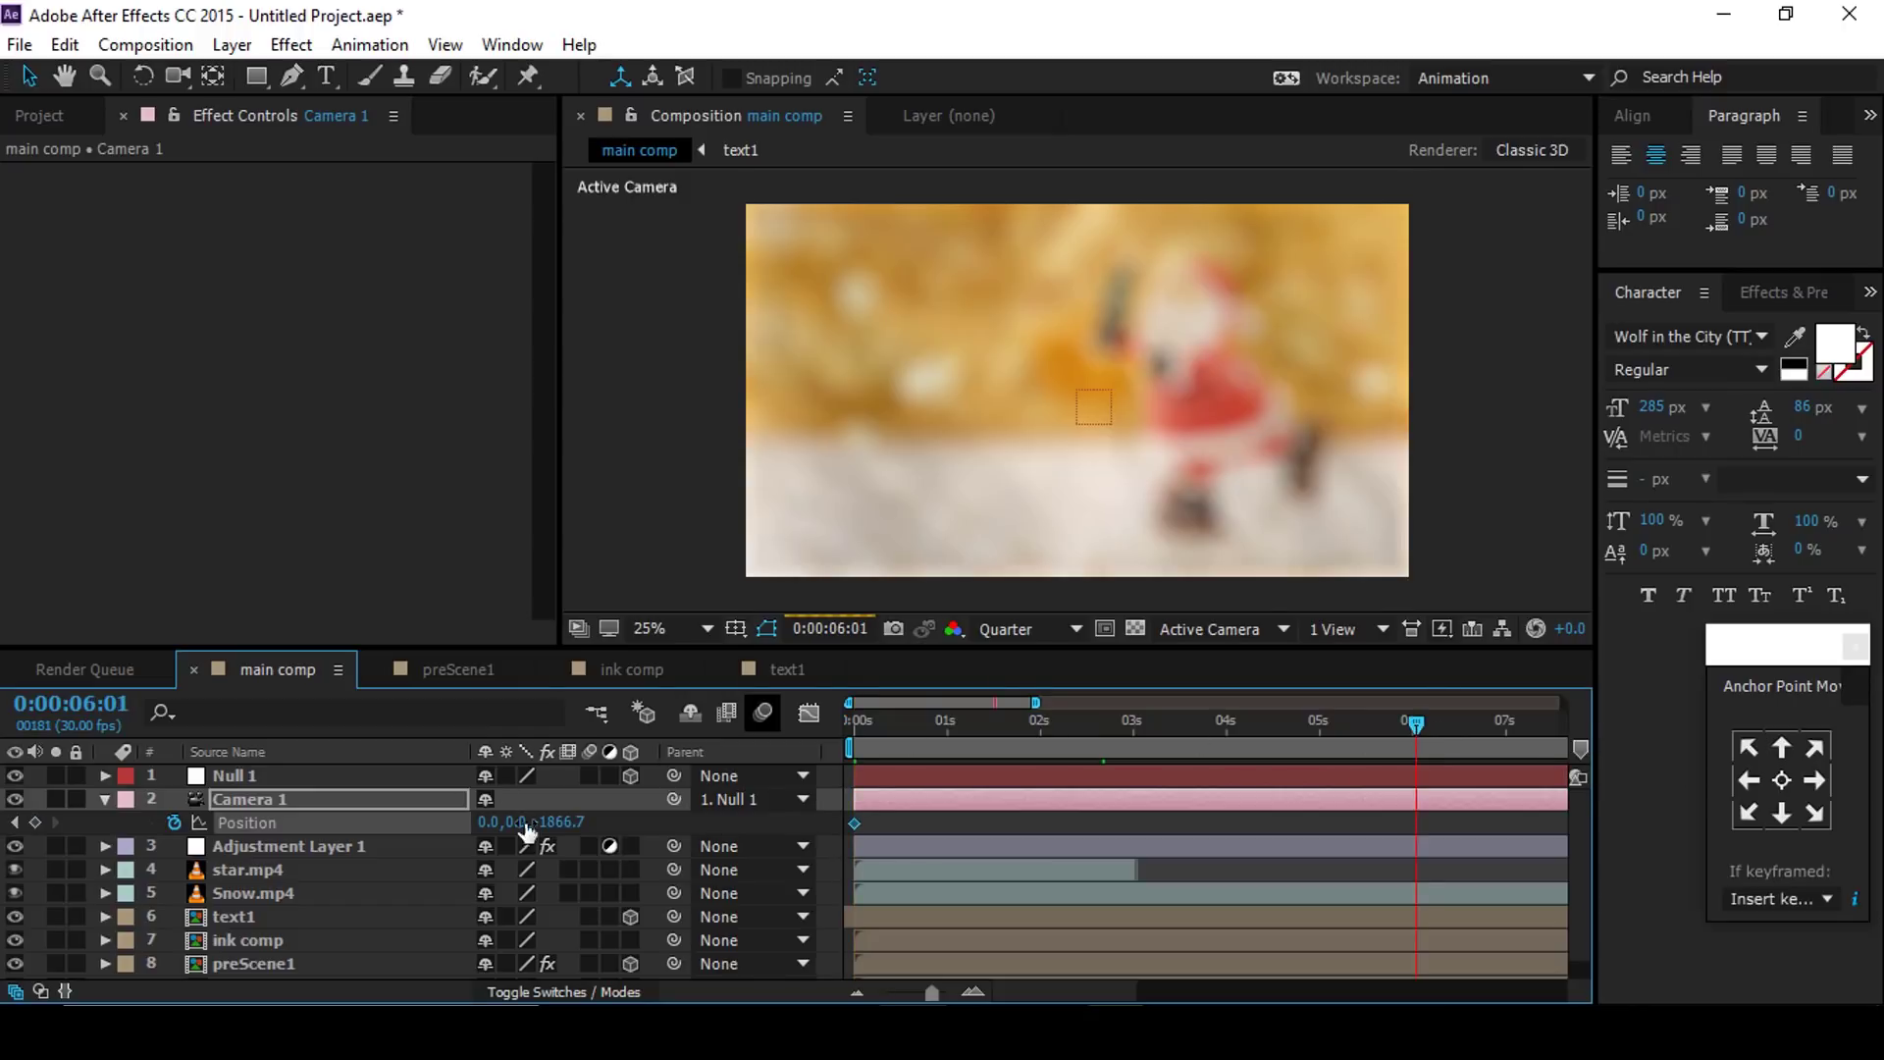
pyautogui.moveTo(572, 832); pyautogui.dragTo(673, 832)
# Step: Check the camera move, then keyframe Null 1's Position at 3 seconds and set its Y value to 206 at 4 seconds
pyautogui.click(840, 740)
pyautogui.moveTo(834, 746); pyautogui.dragTo(1133, 750)
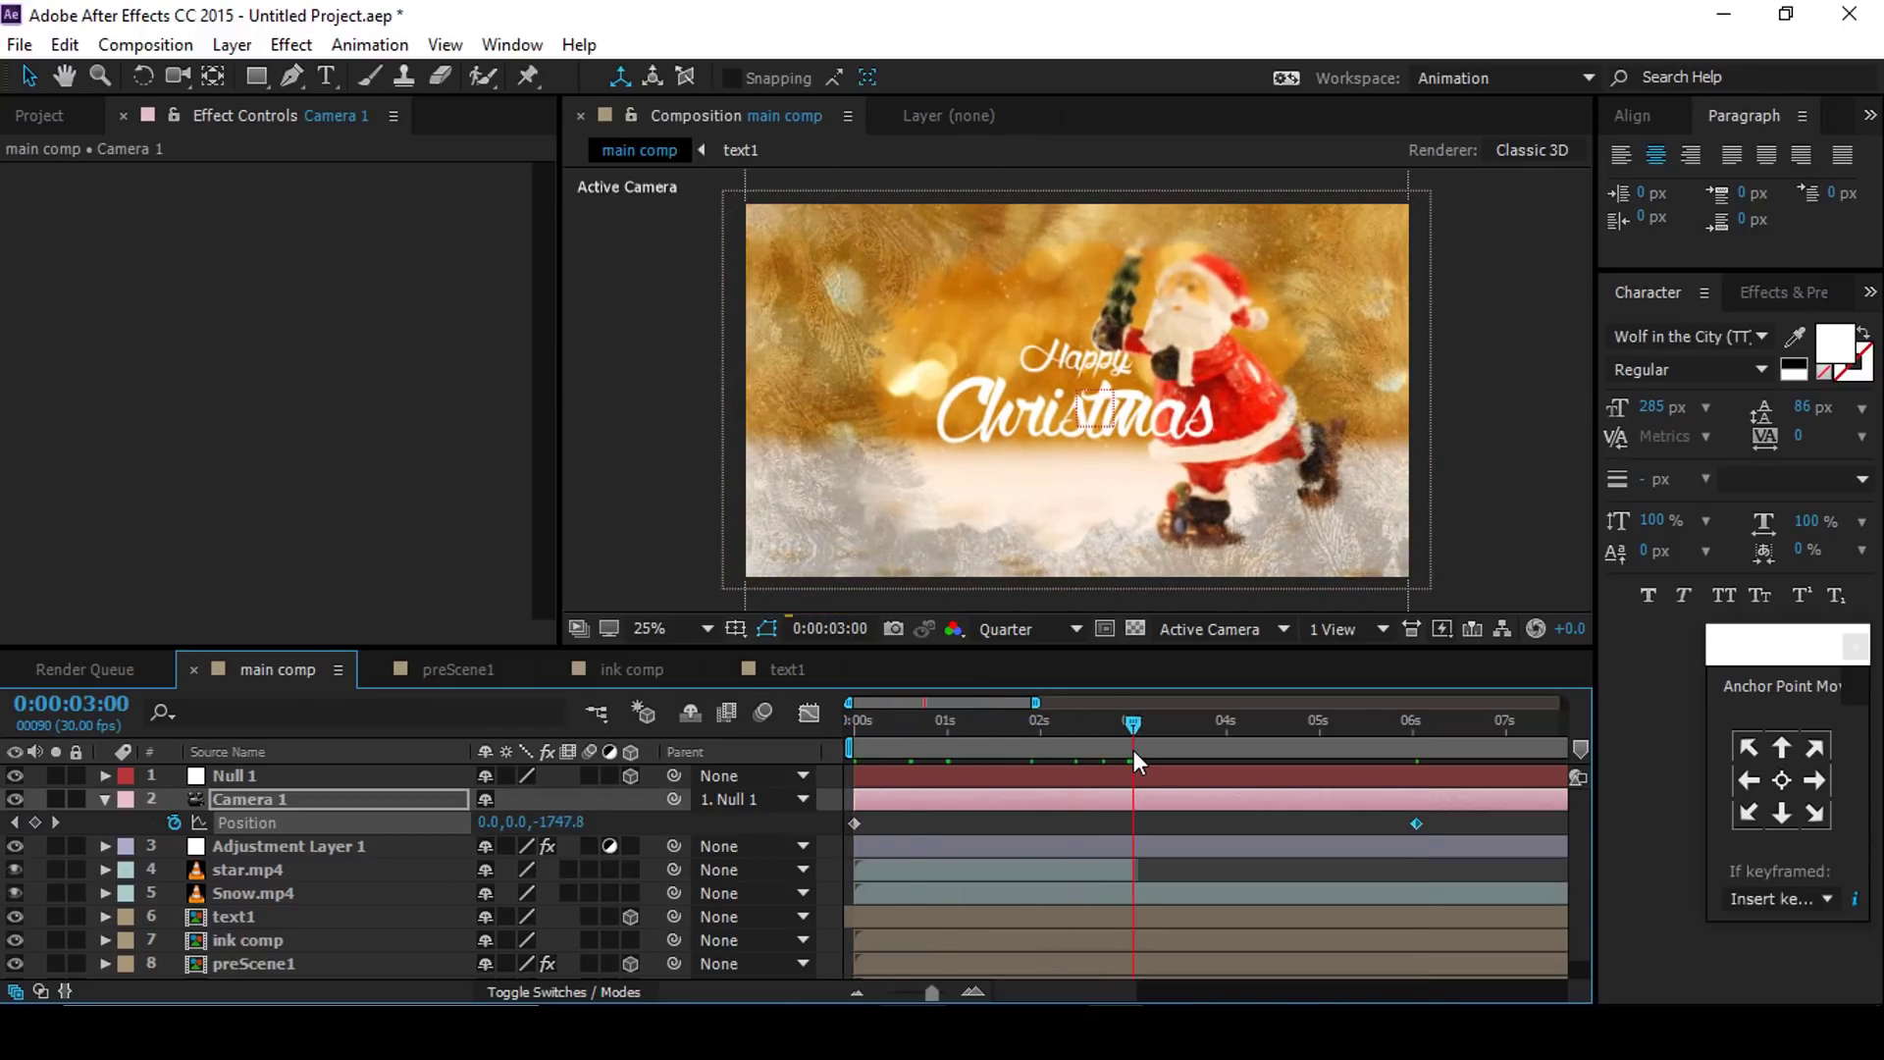
pyautogui.click(261, 779)
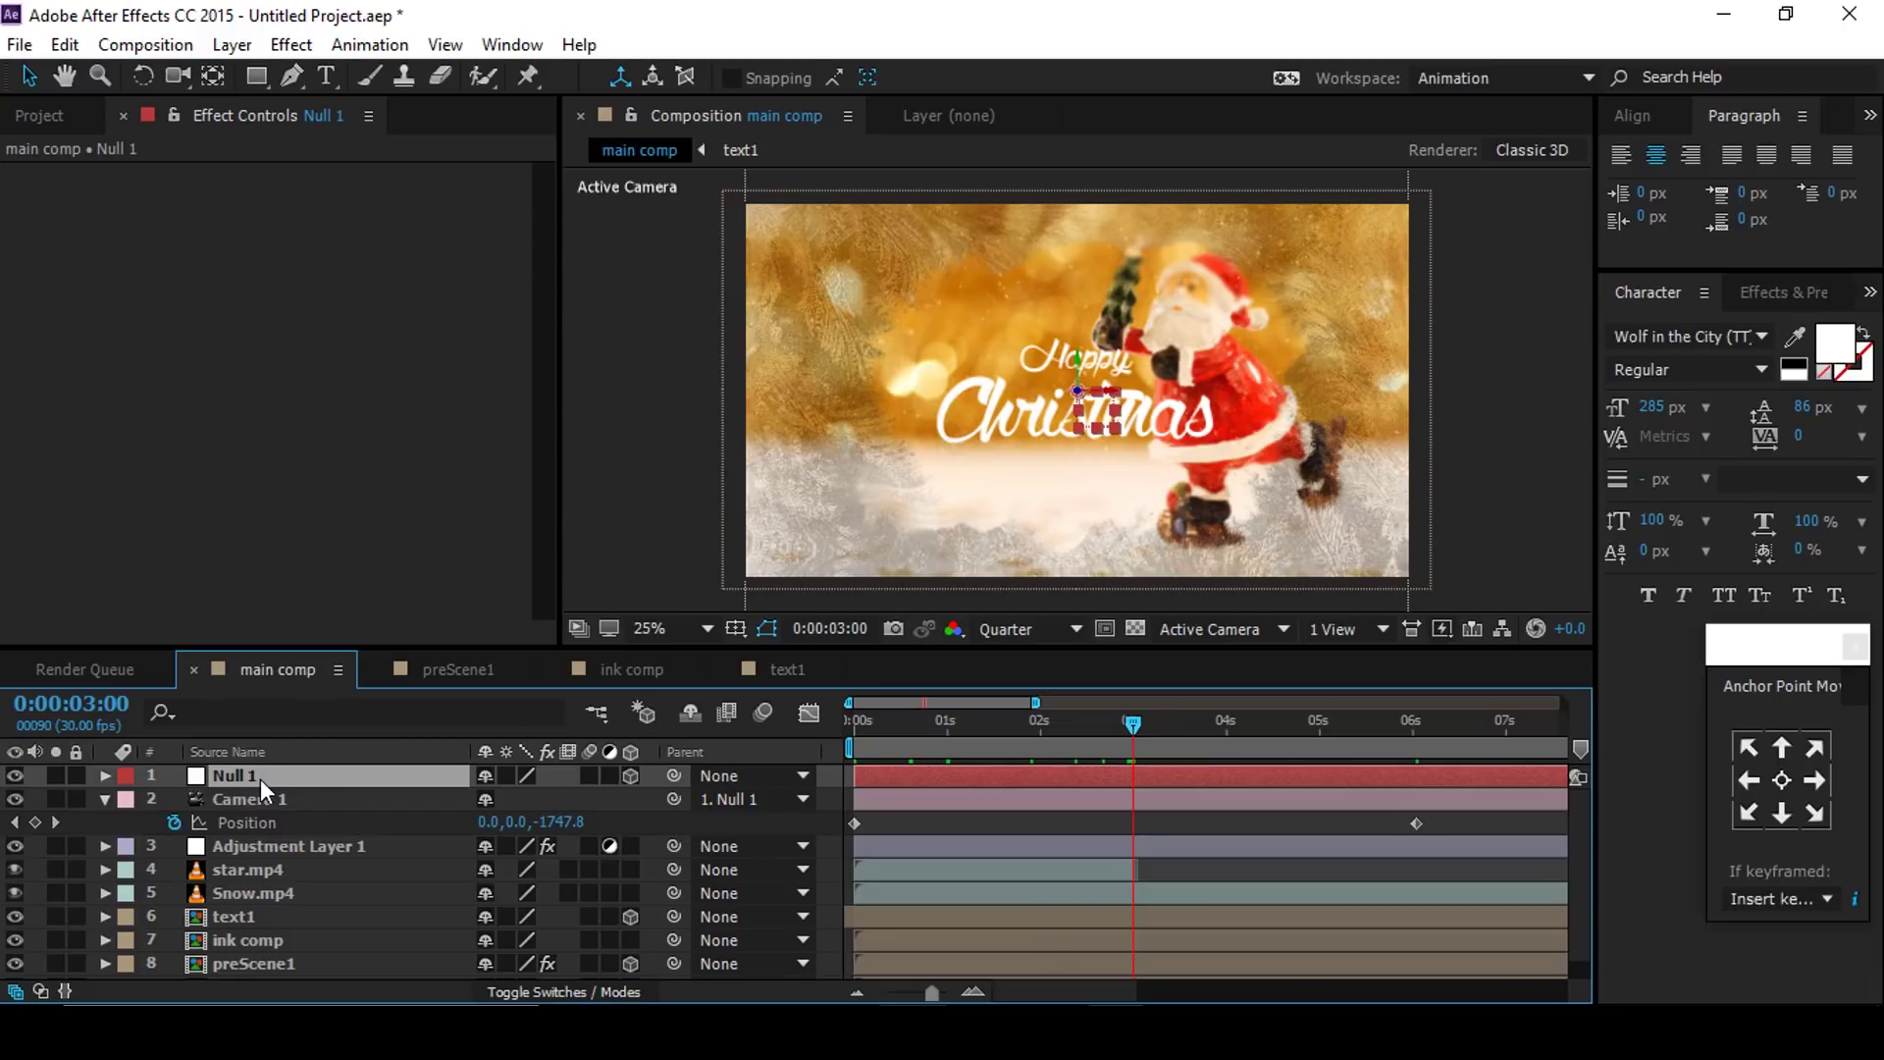
pyautogui.press('p')
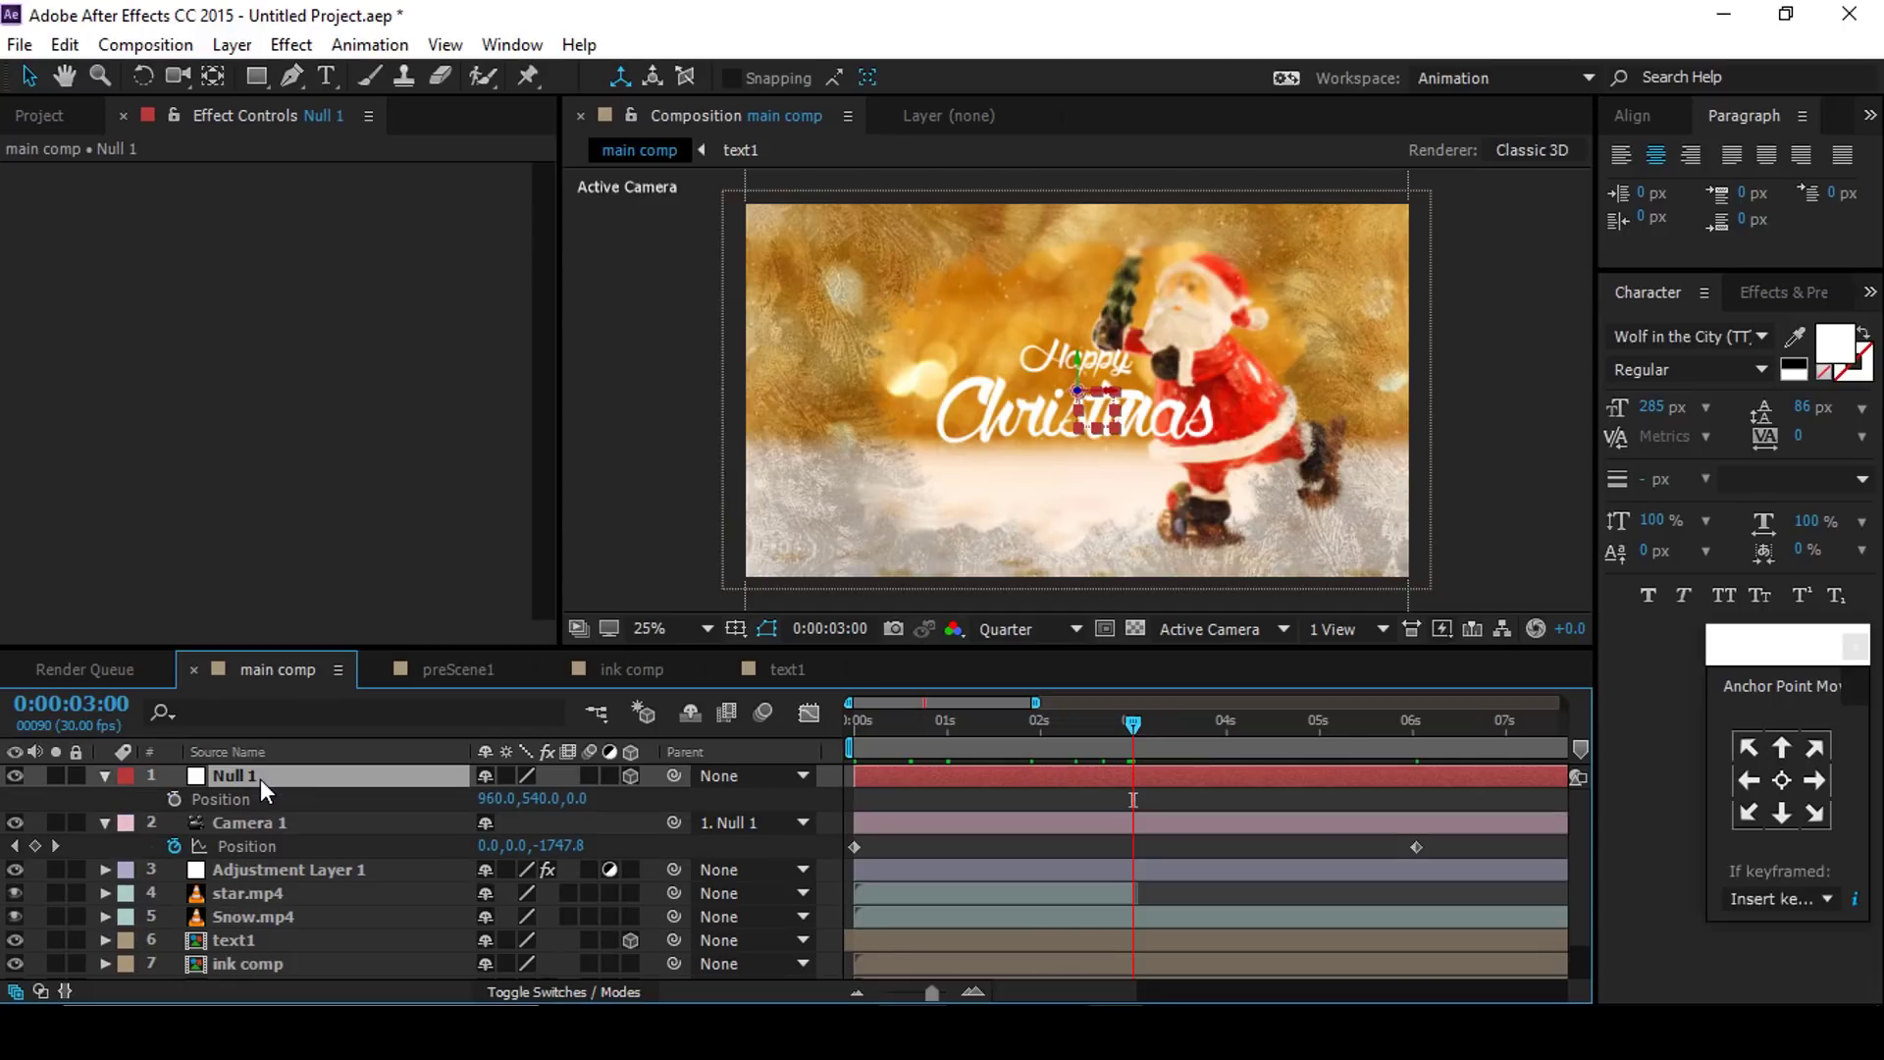
pyautogui.click(174, 799)
pyautogui.click(1226, 724)
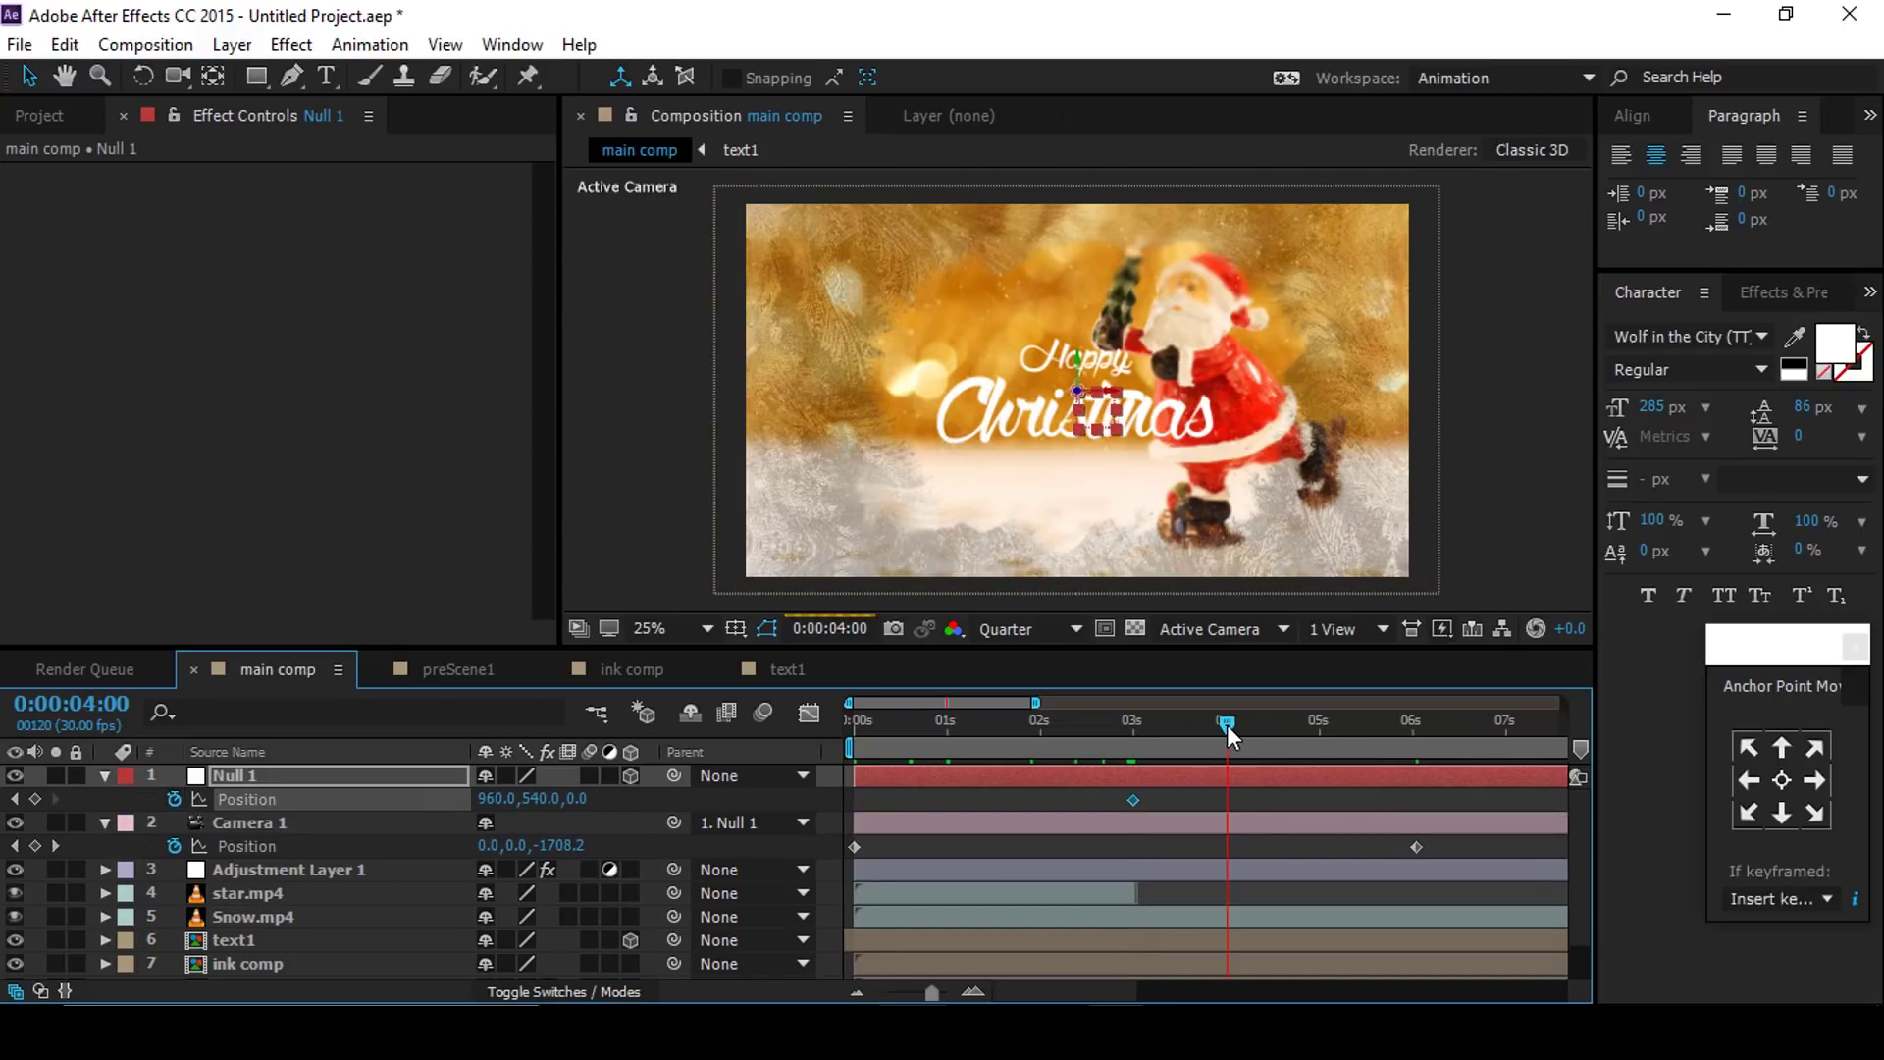
pyautogui.moveTo(537, 810); pyautogui.dragTo(125, 751)
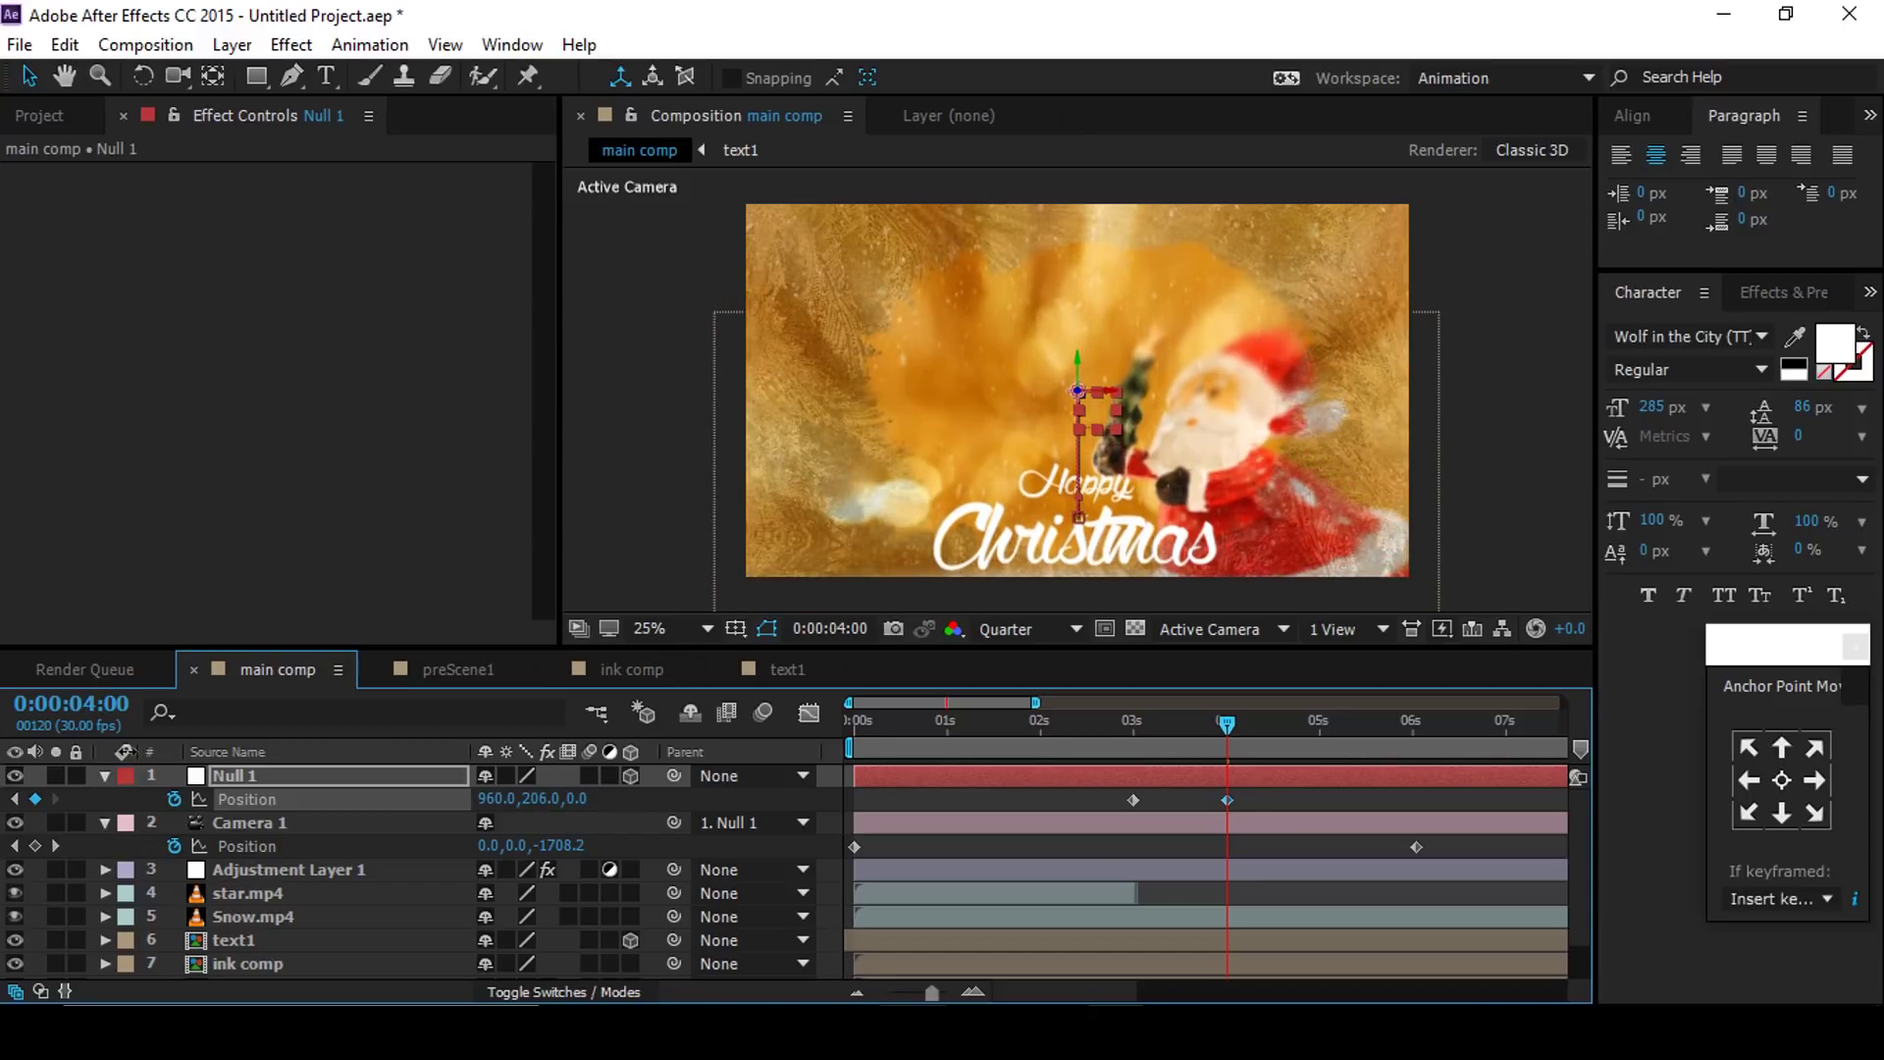
# Step: Apply Easy Ease to both of Null 1's Position keyframes and collapse the open layer properties
pyautogui.click(1108, 803)
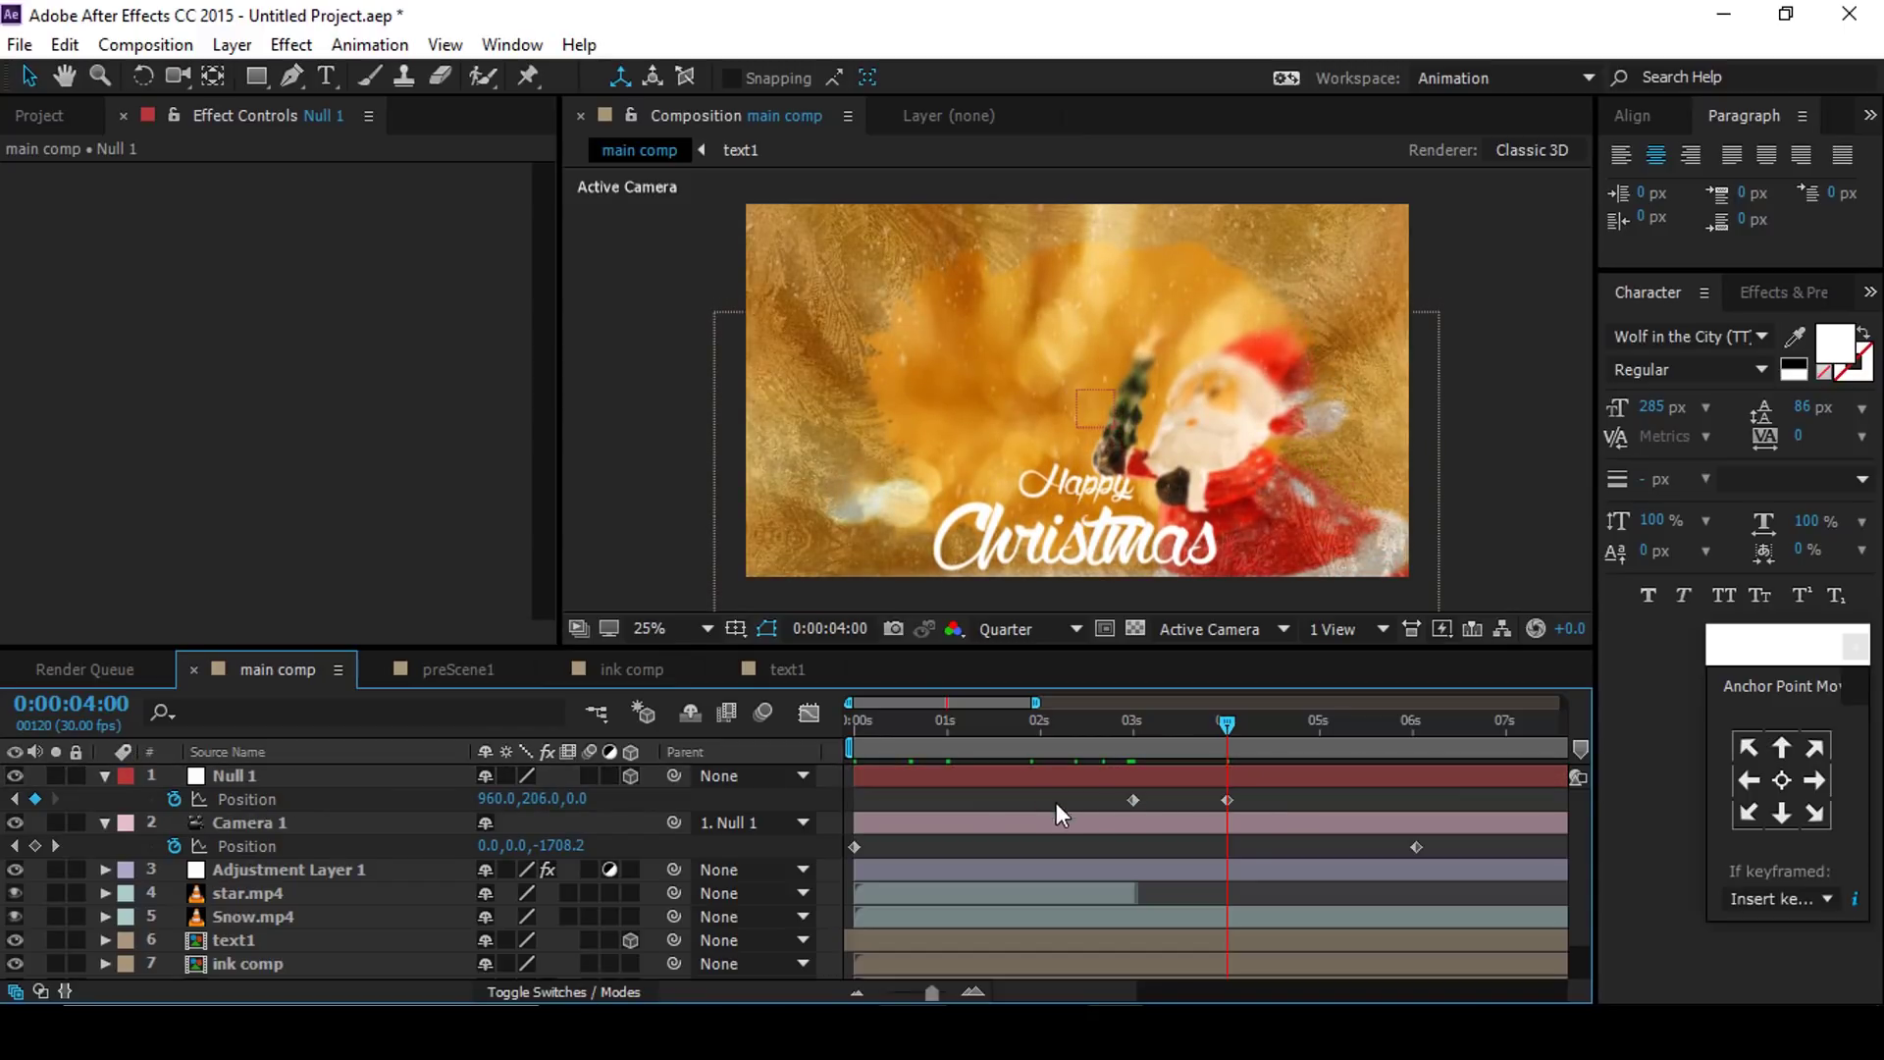
pyautogui.moveTo(1055, 814); pyautogui.dragTo(1257, 793)
pyautogui.rightClick(1130, 793)
pyautogui.moveTo(1413, 772)
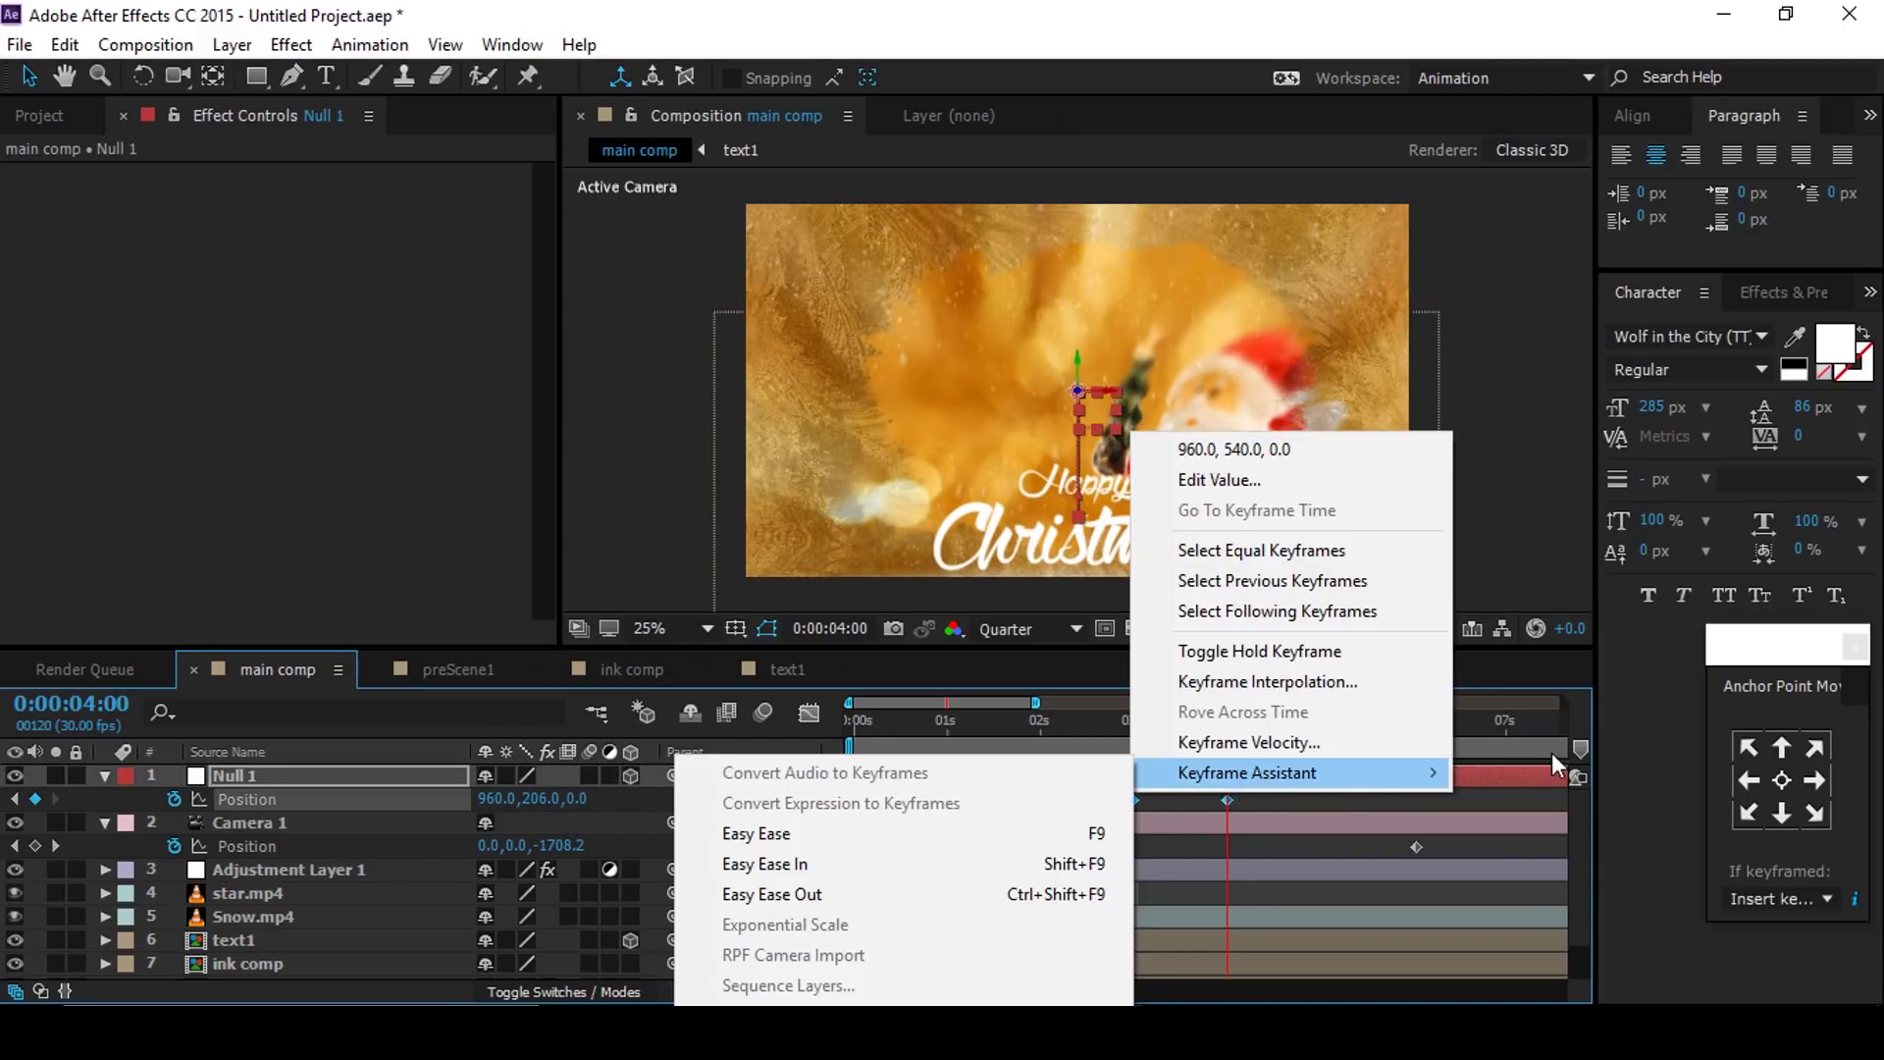
pyautogui.click(792, 835)
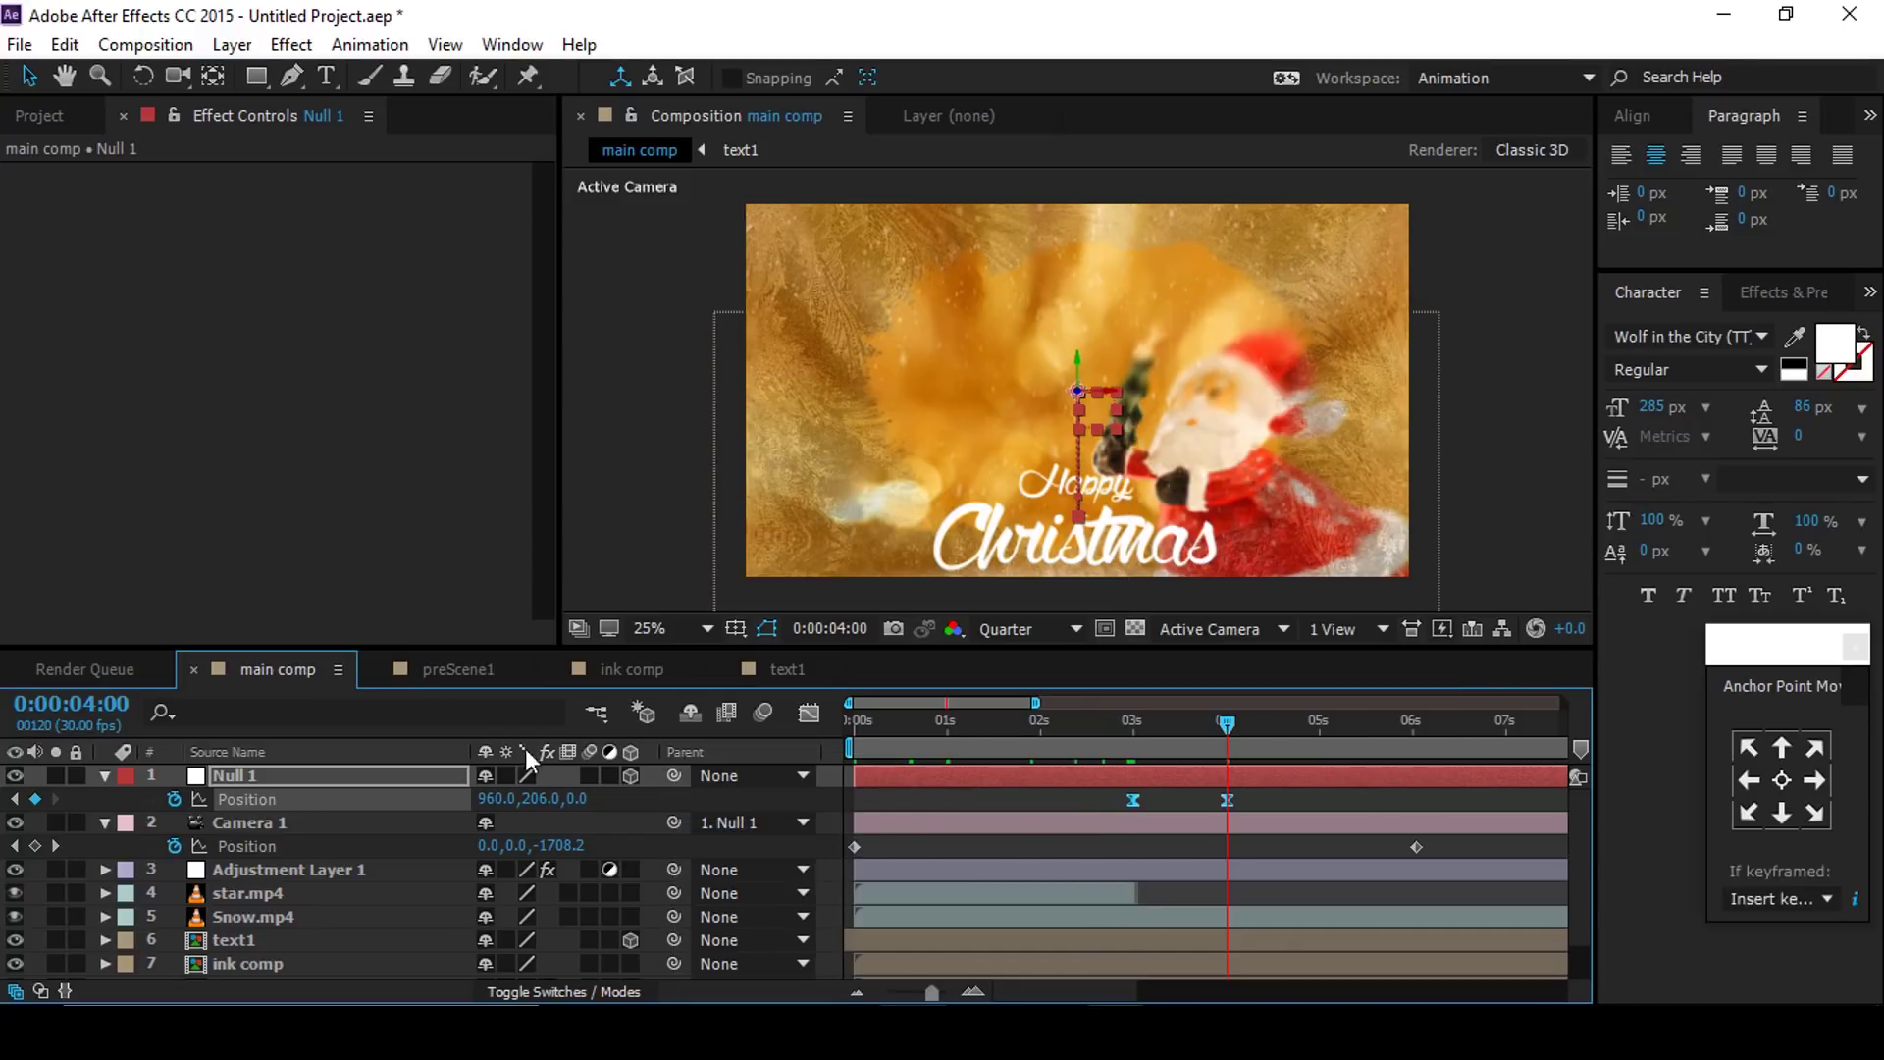
pyautogui.click(105, 824)
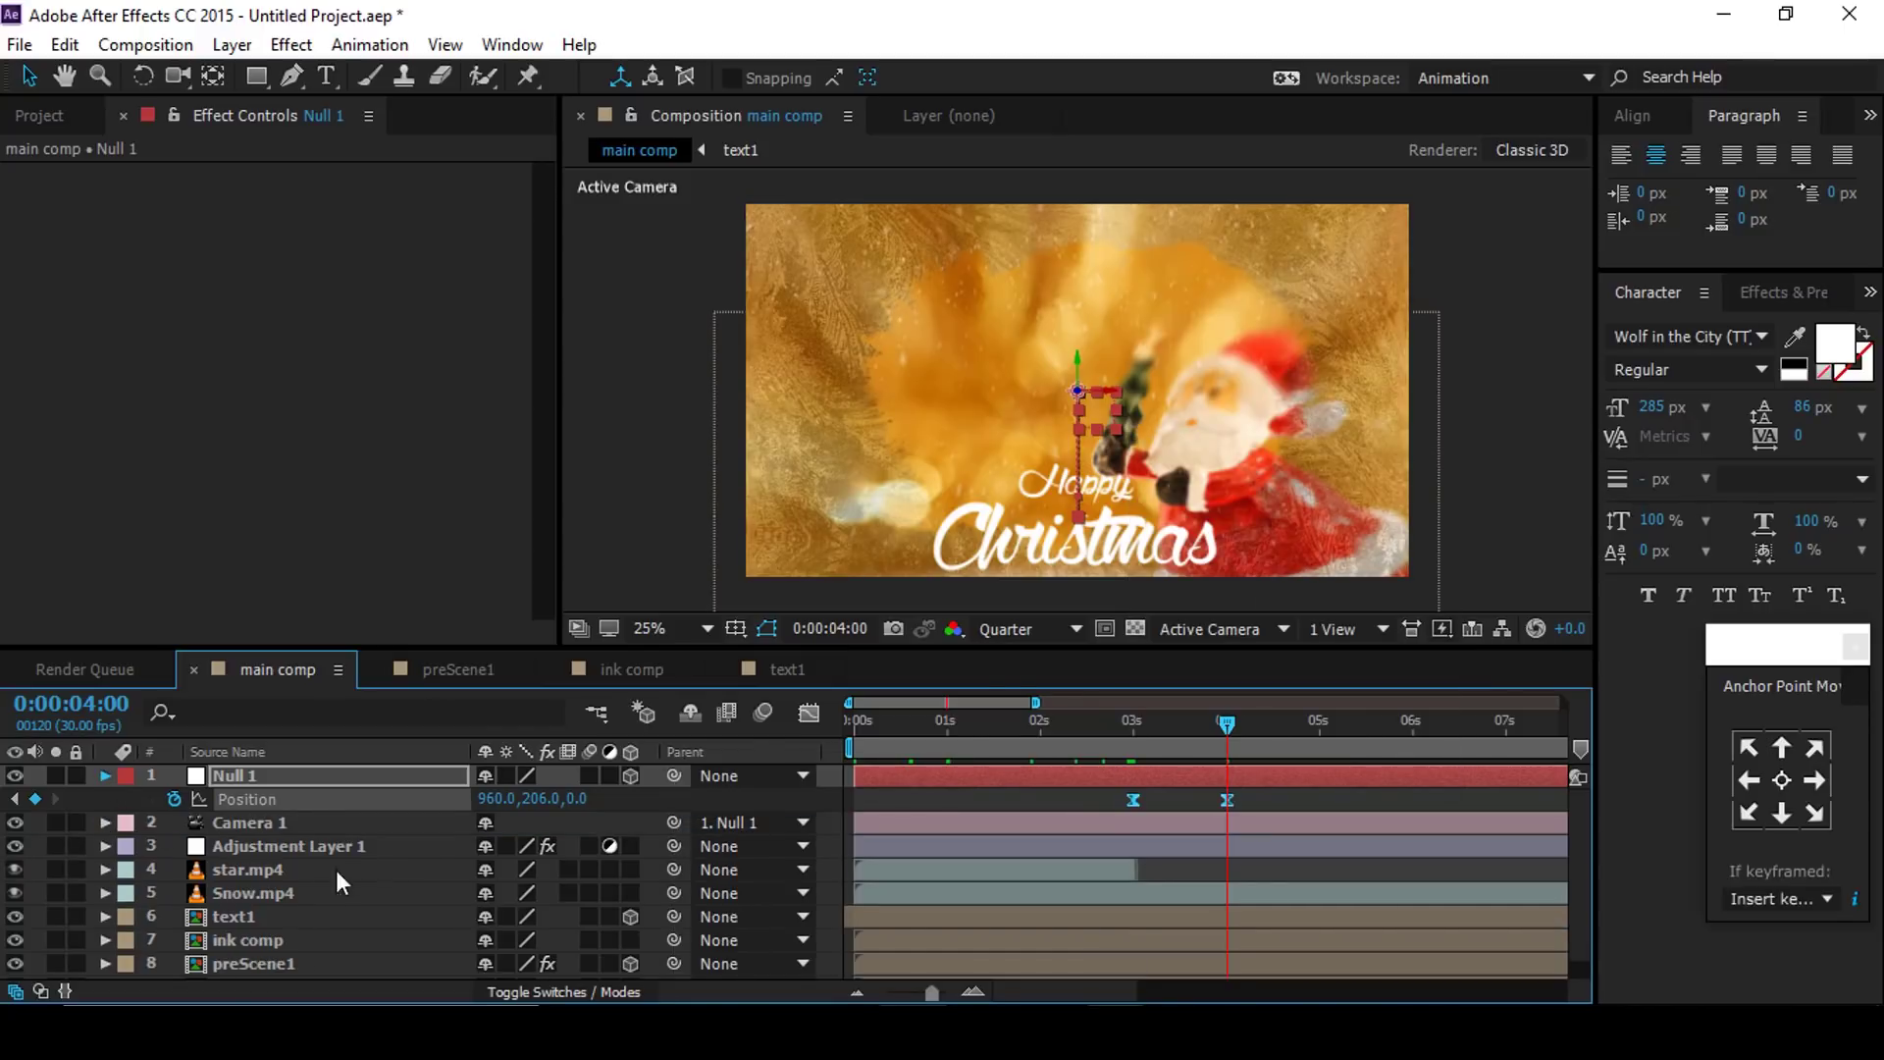
pyautogui.press('u')
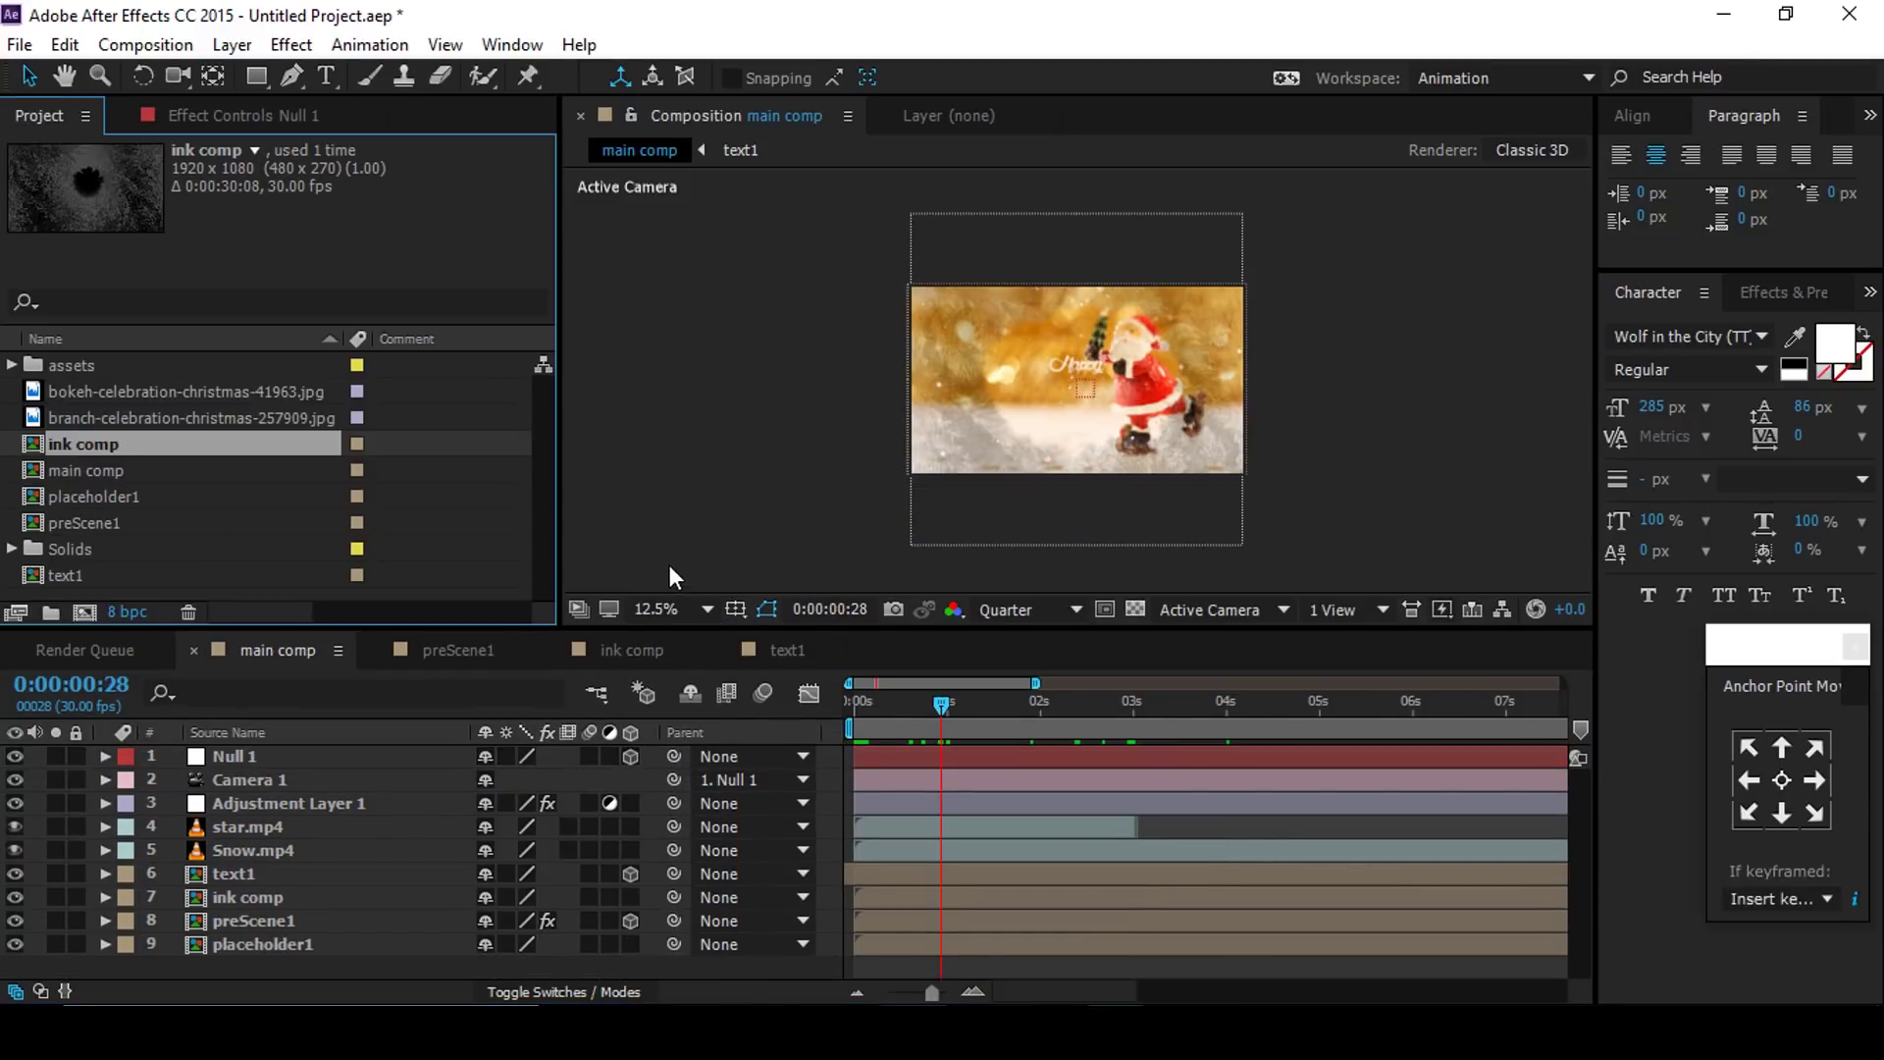
# Step: Create a 1920 x 1080, 30 fps composition named matte transition with a duration of 0:00:30:08
pyautogui.click(663, 561)
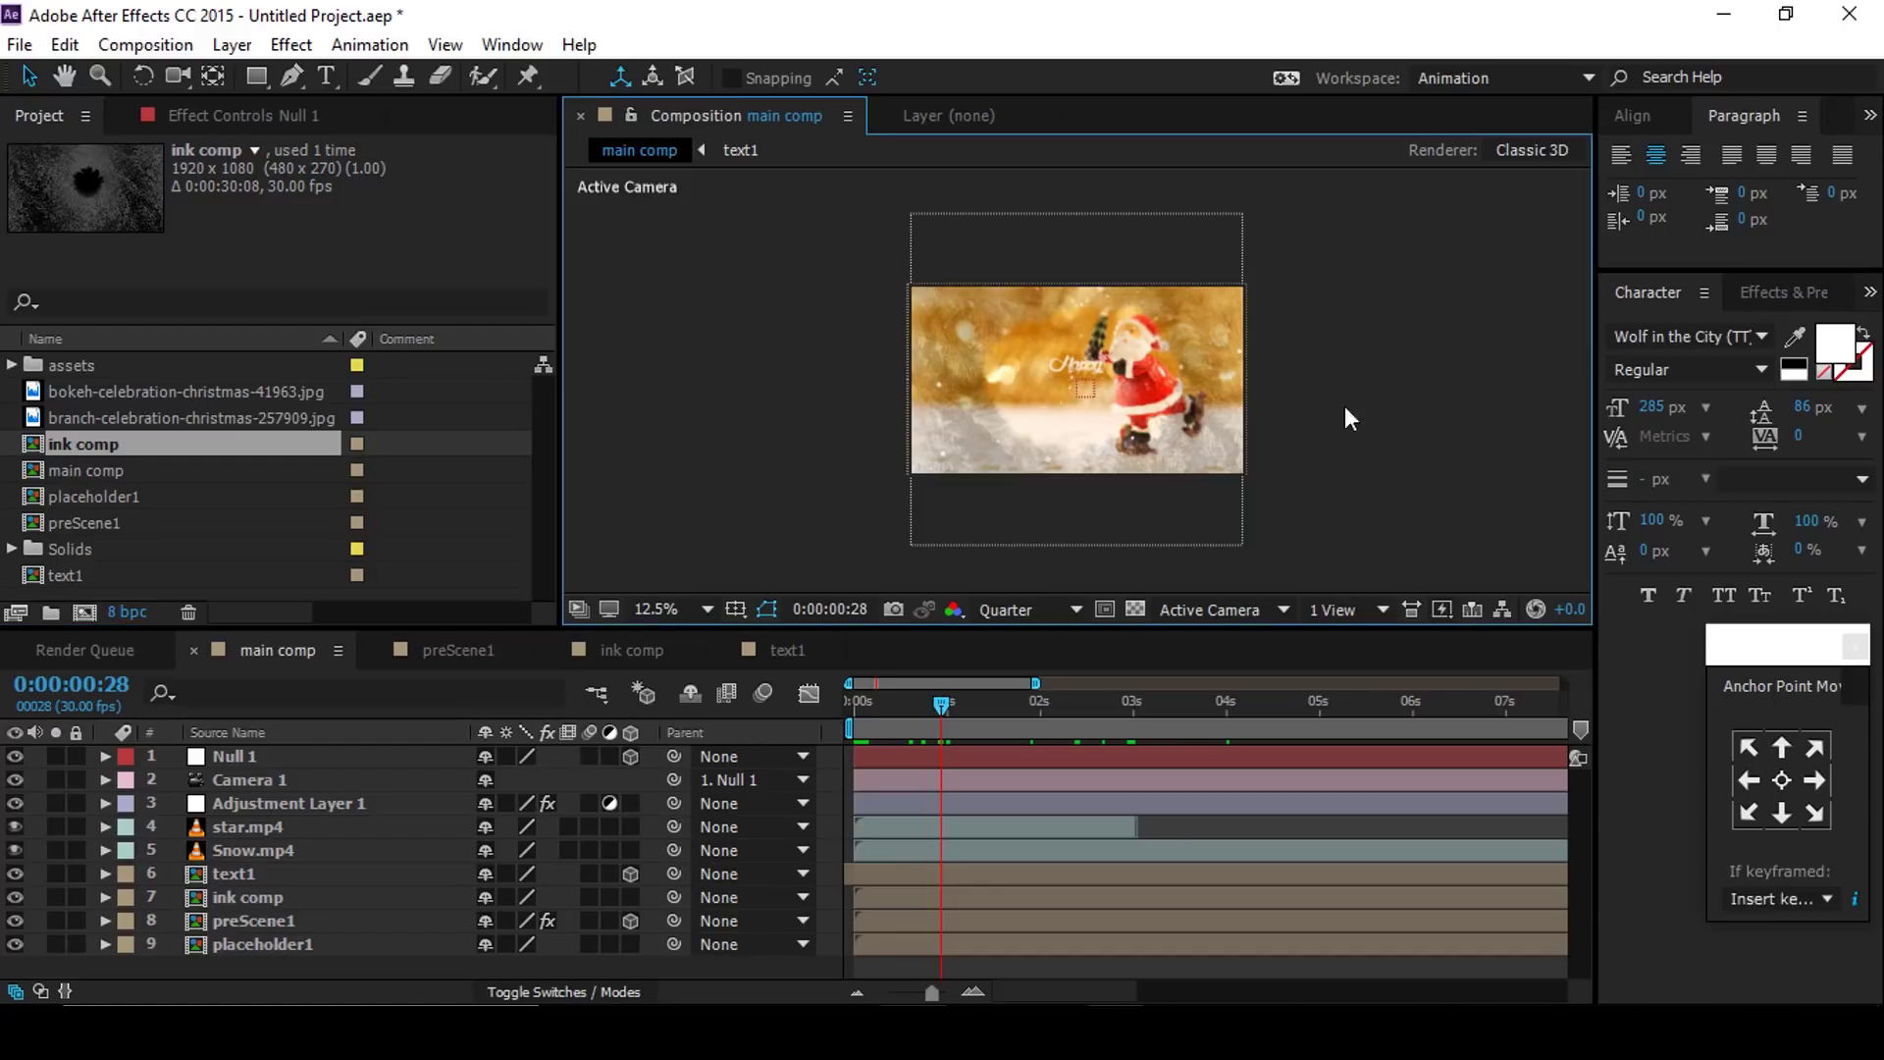
pyautogui.click(84, 611)
pyautogui.write('matte transition')
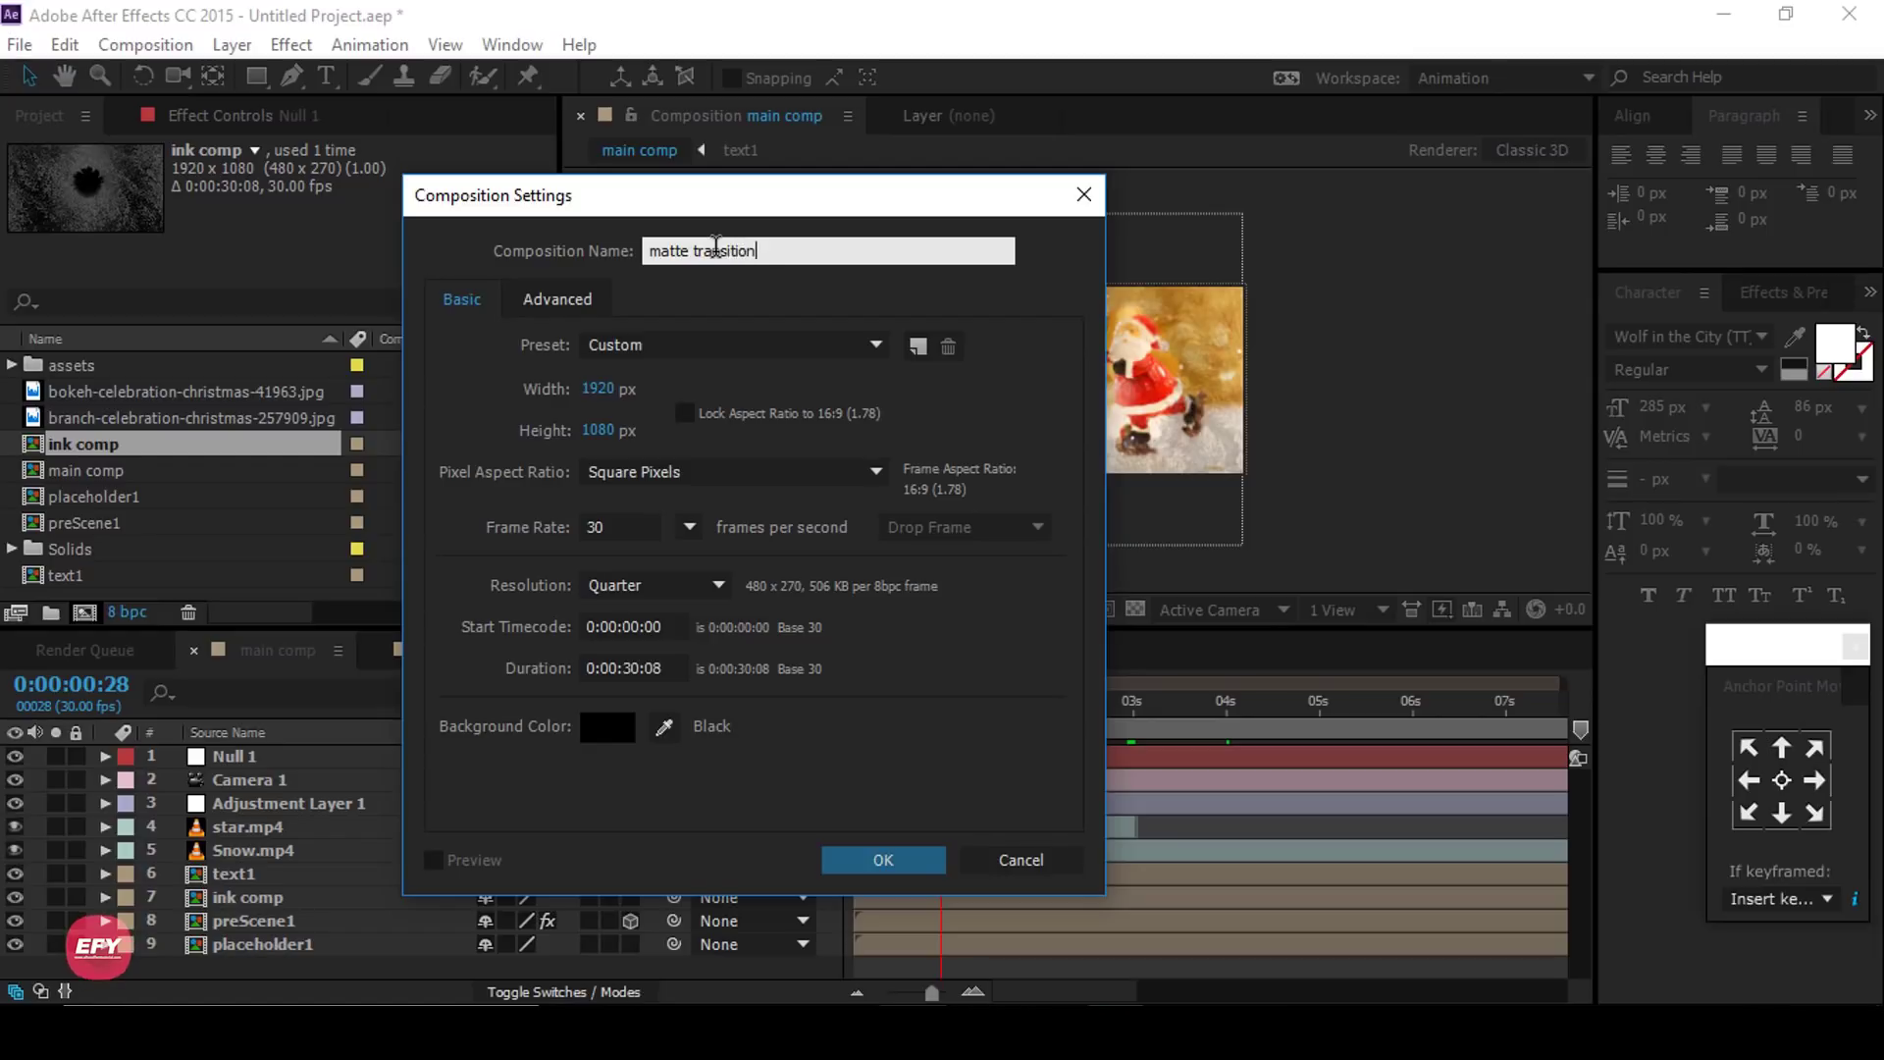
pyautogui.press('Return')
# Step: Add a white 1920 x 1080 solid to the matte transition composition
pyautogui.rightClick(633, 787)
pyautogui.moveTo(755, 543)
pyautogui.click(1040, 597)
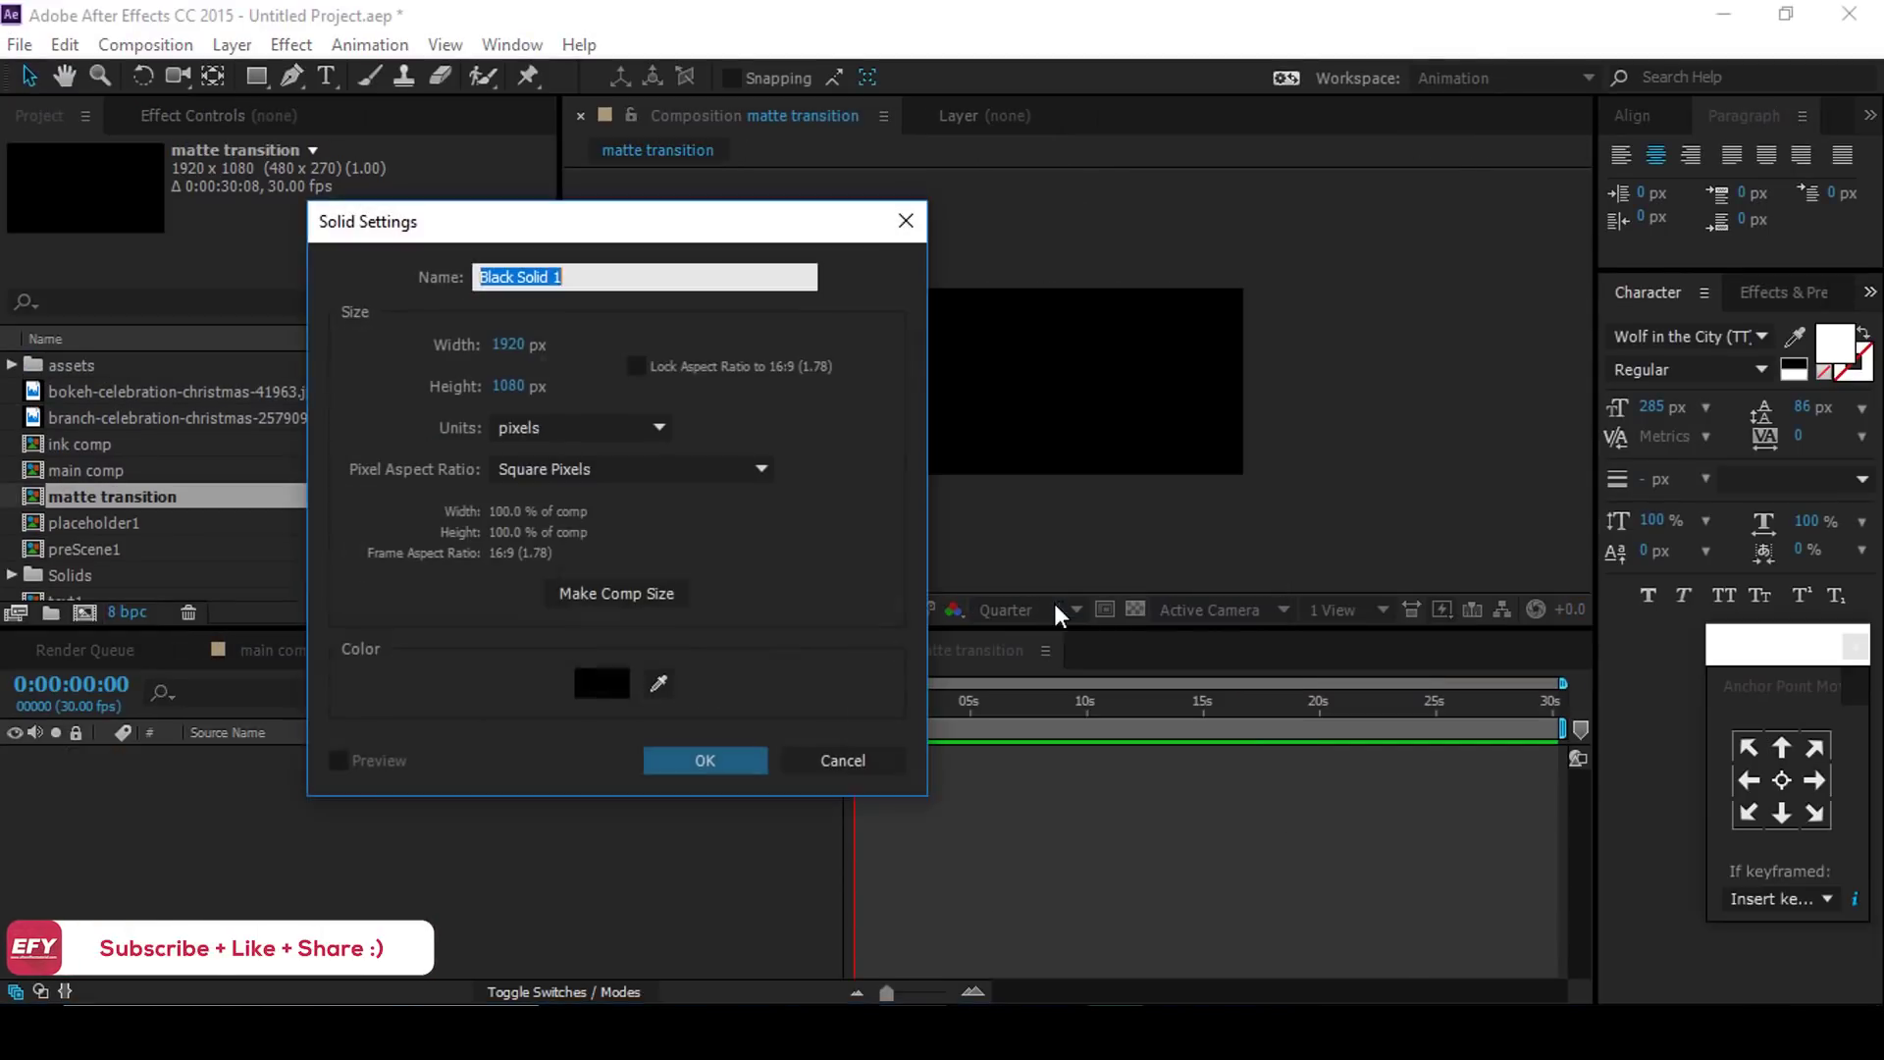
pyautogui.click(602, 677)
pyautogui.press('Return')
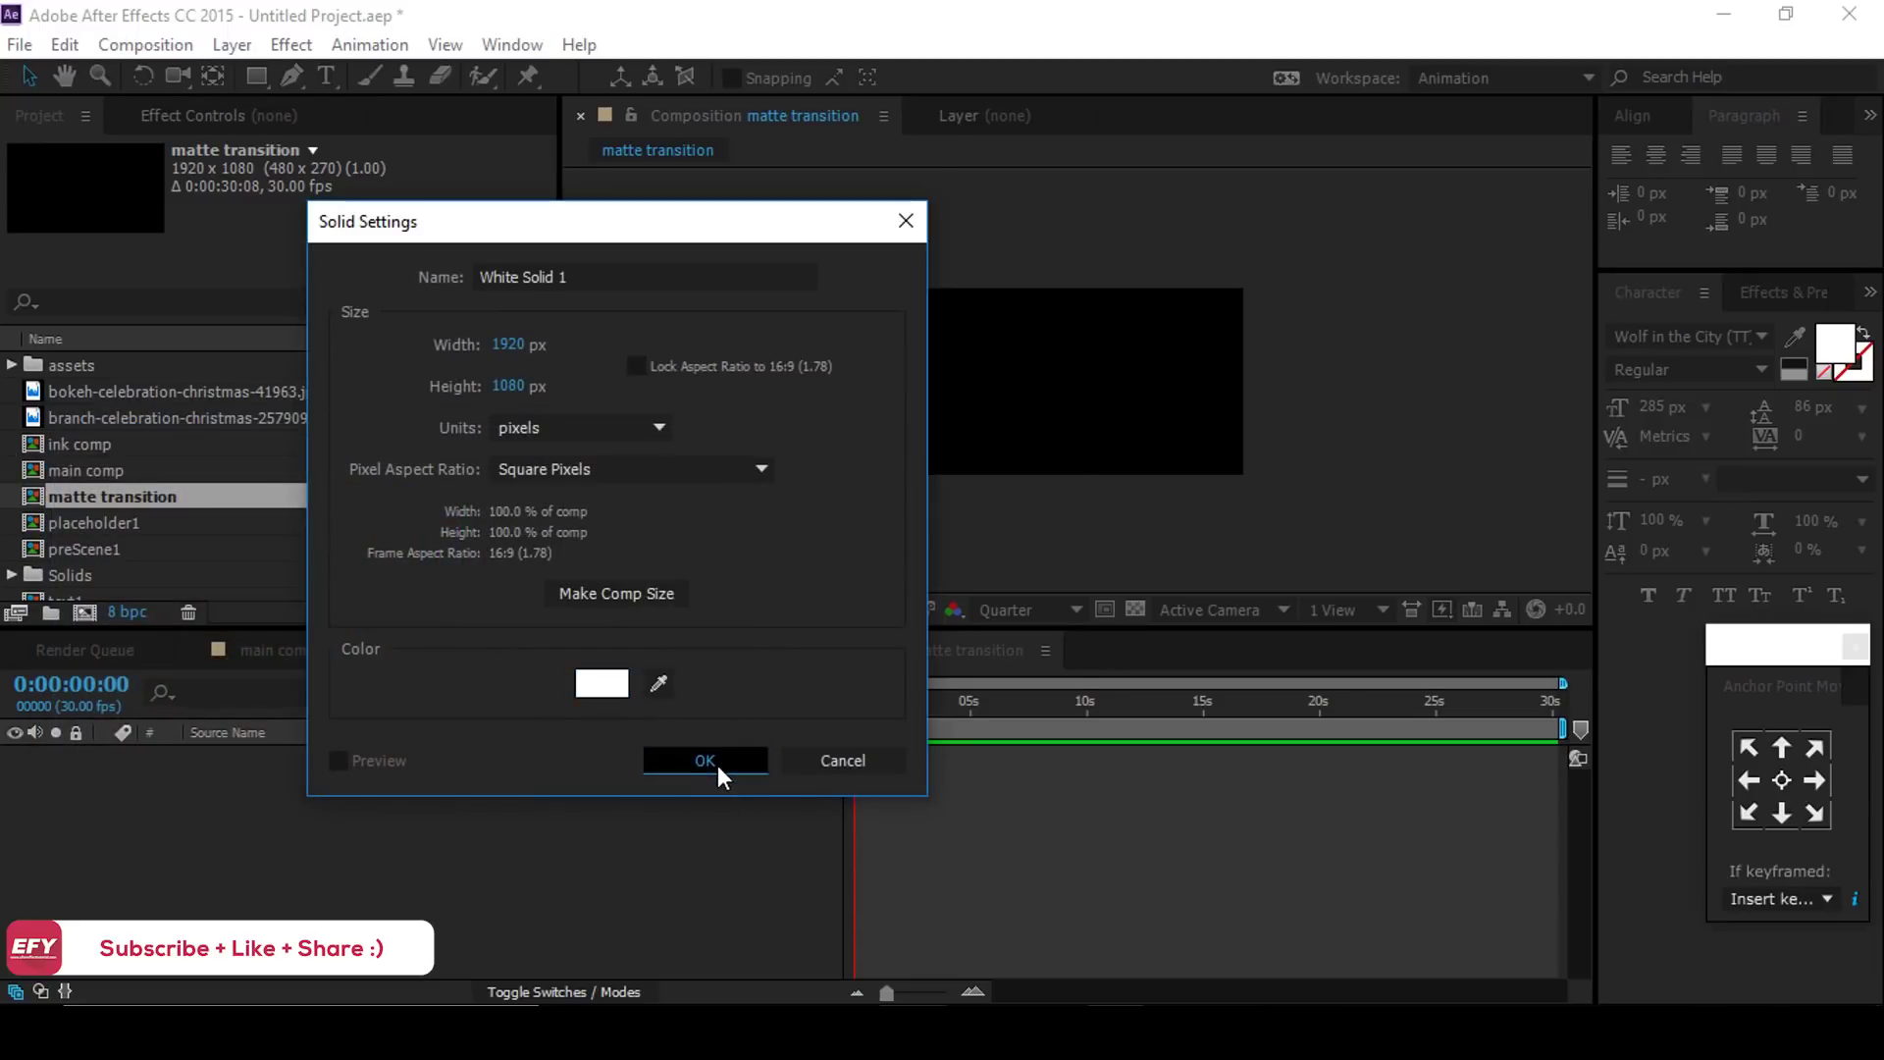
pyautogui.click(715, 763)
# Step: Apply the Linear Wipe effect to the white solid and set its Wipe Angle to 0°
pyautogui.hotkey('ctrl', 'space')
pyautogui.write('l')
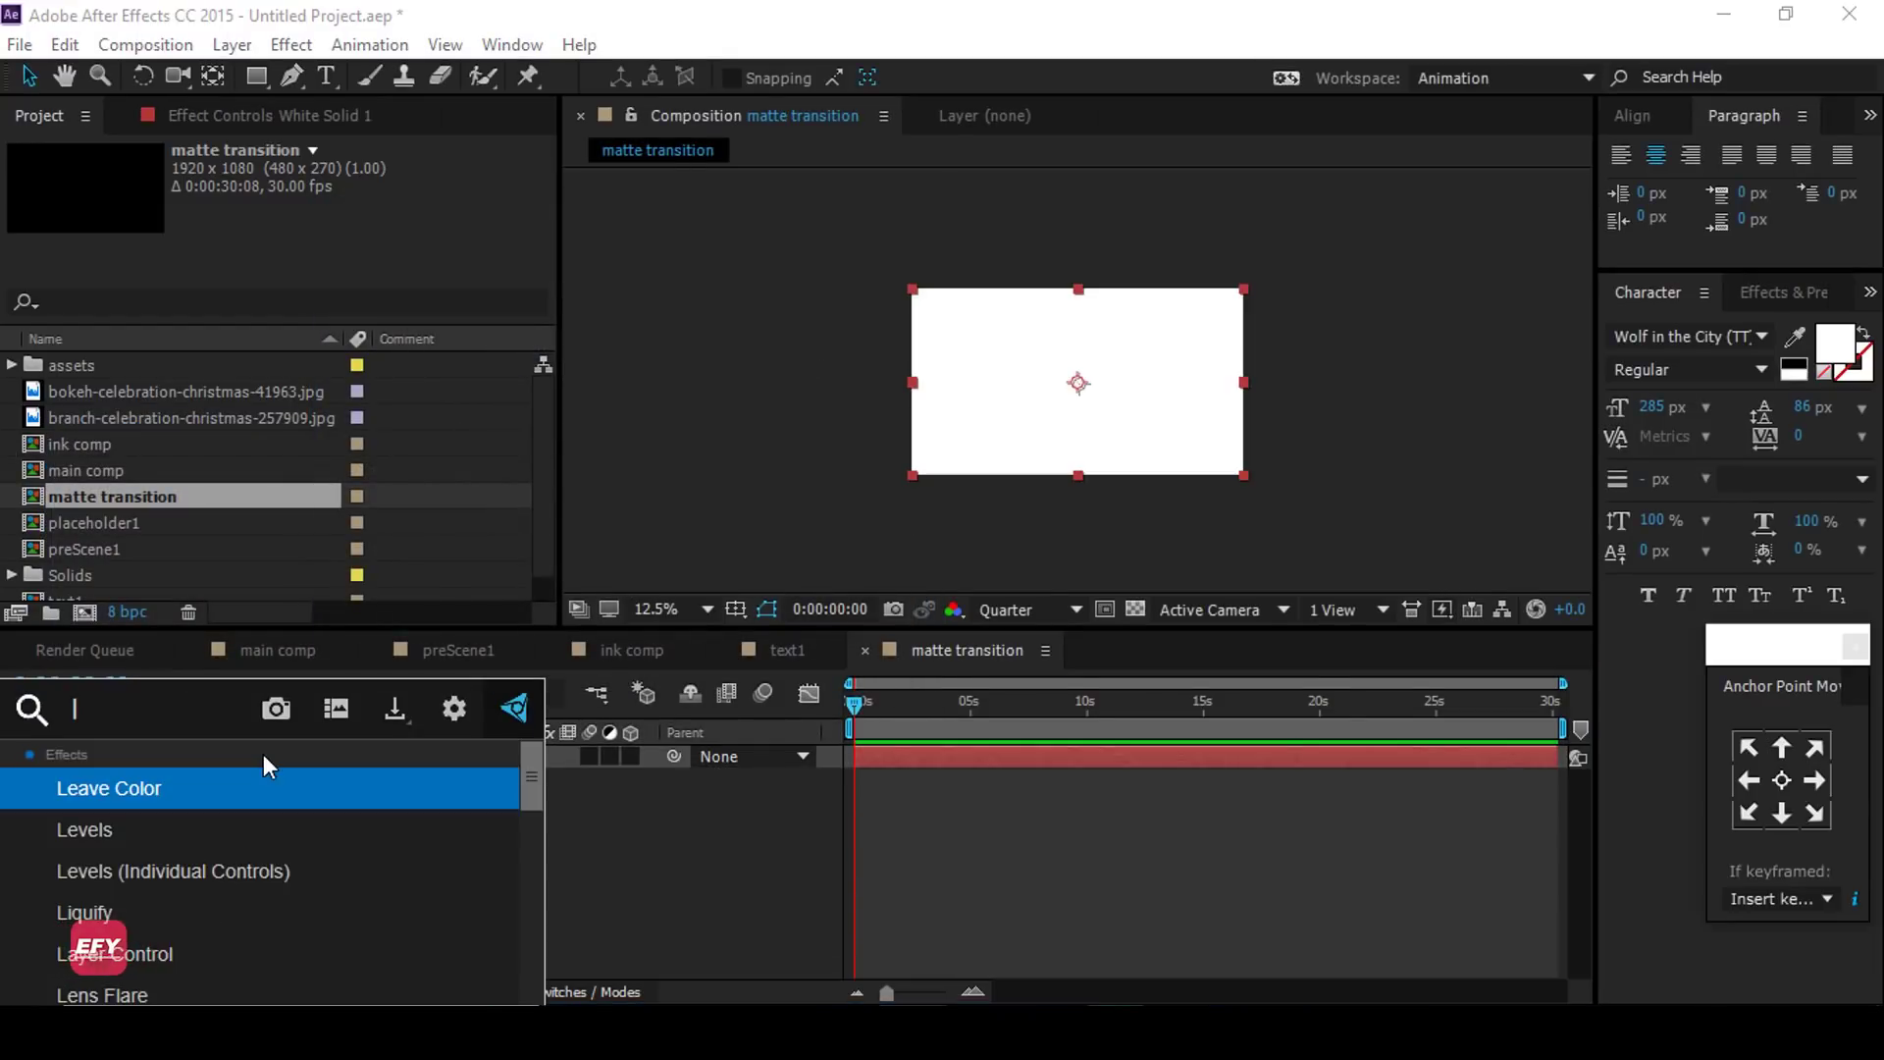
pyautogui.write('in')
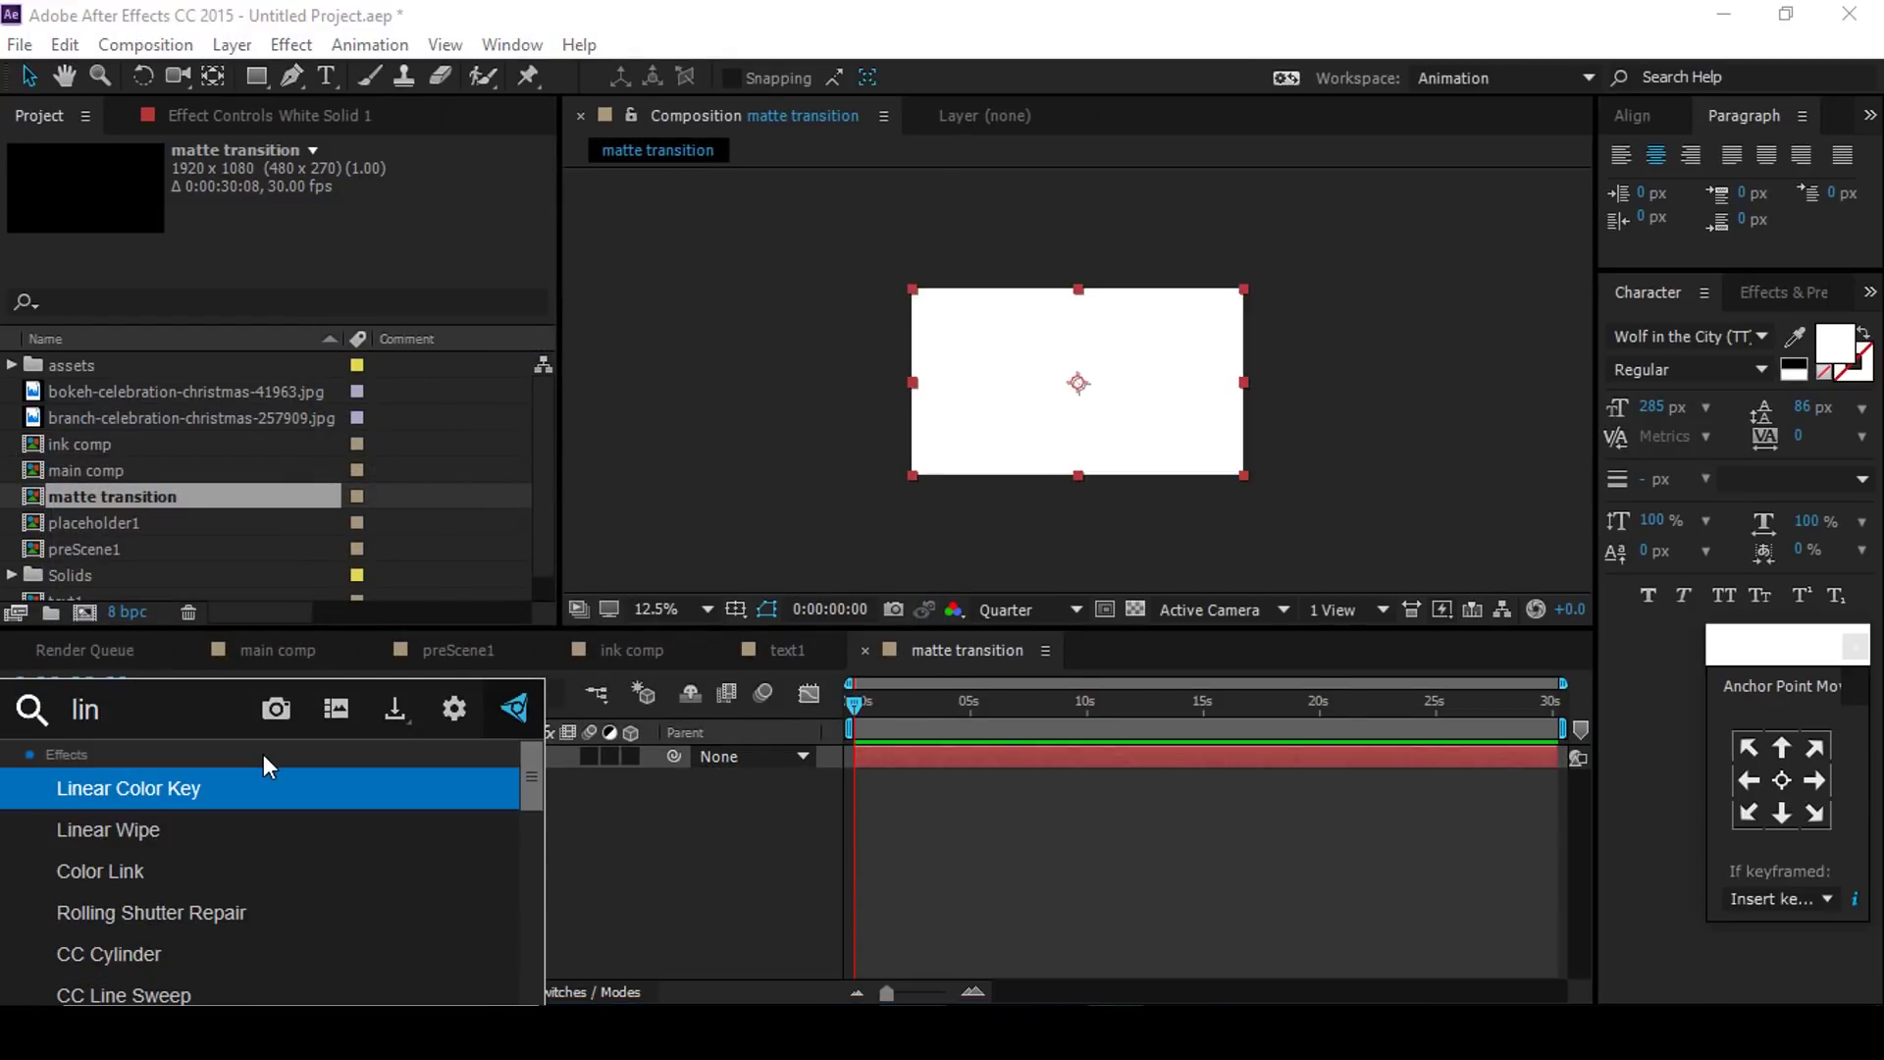
pyautogui.press('Down')
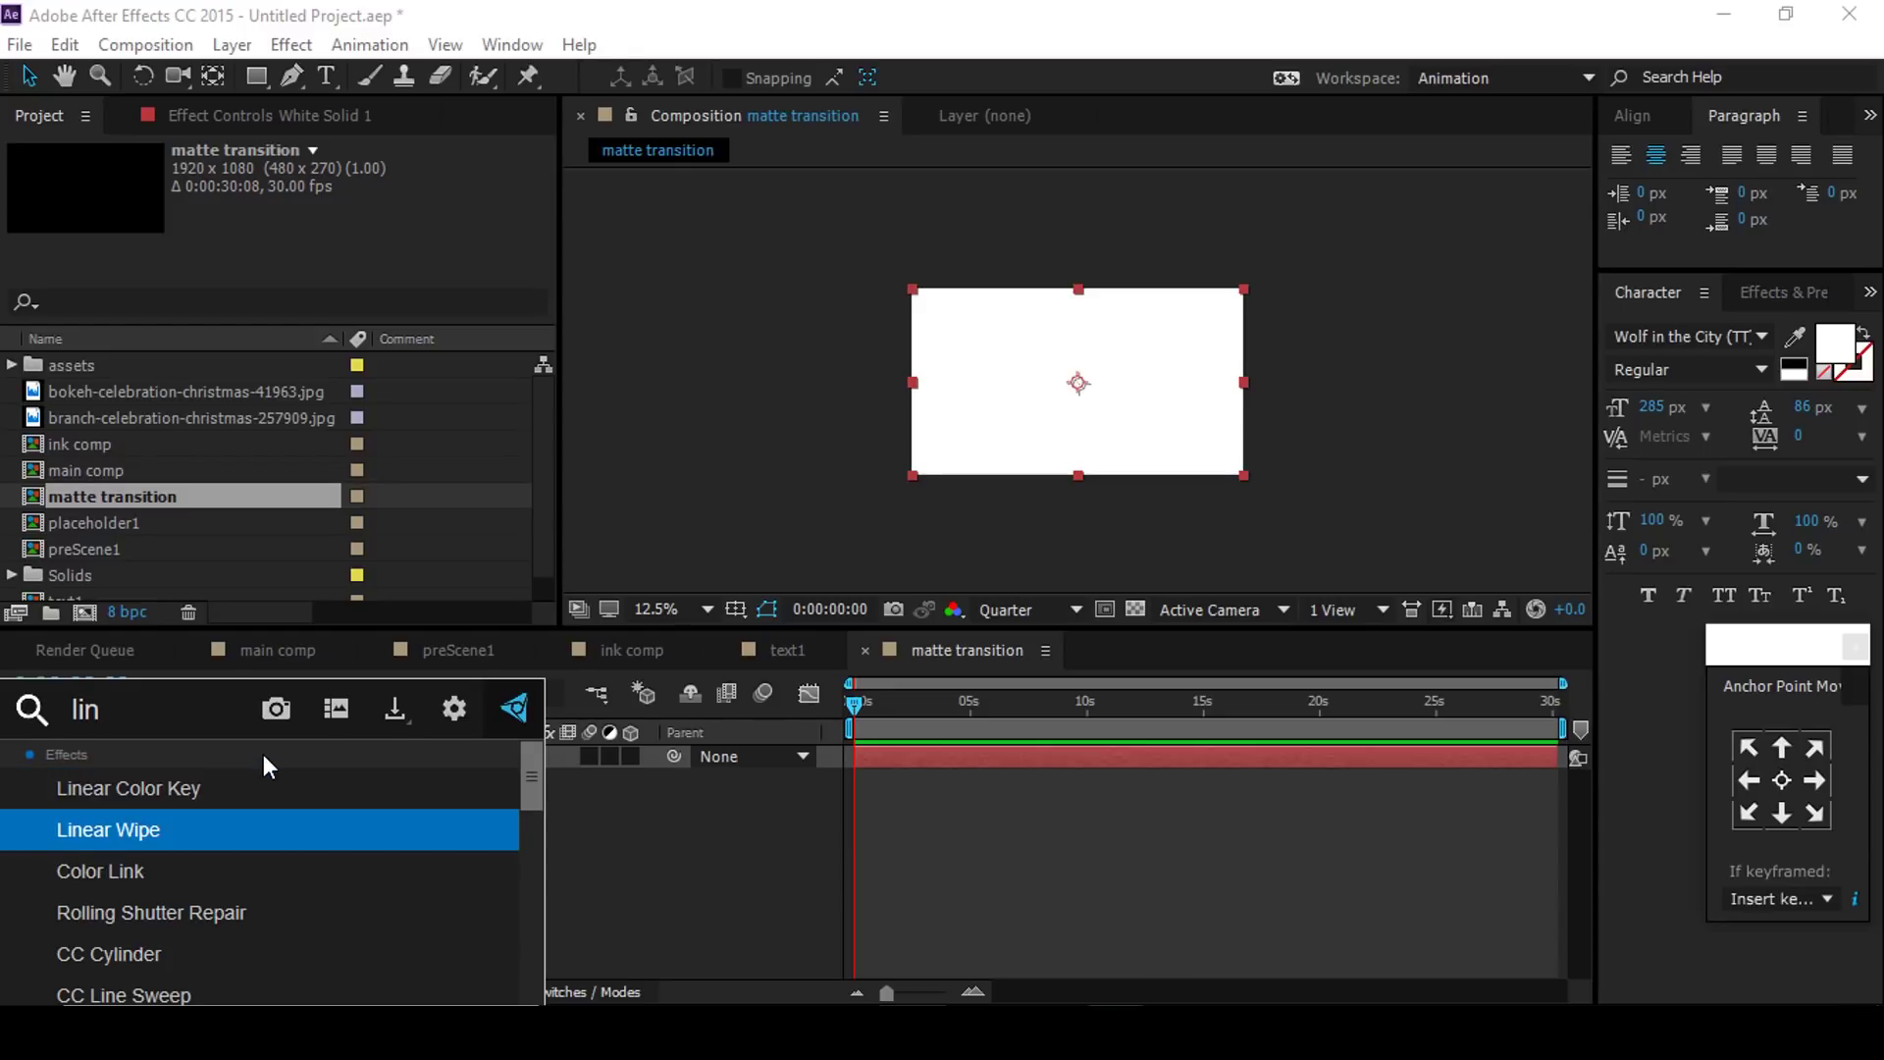
pyautogui.press('Return')
pyautogui.click(342, 221)
pyautogui.write('0')
pyautogui.press('Return')
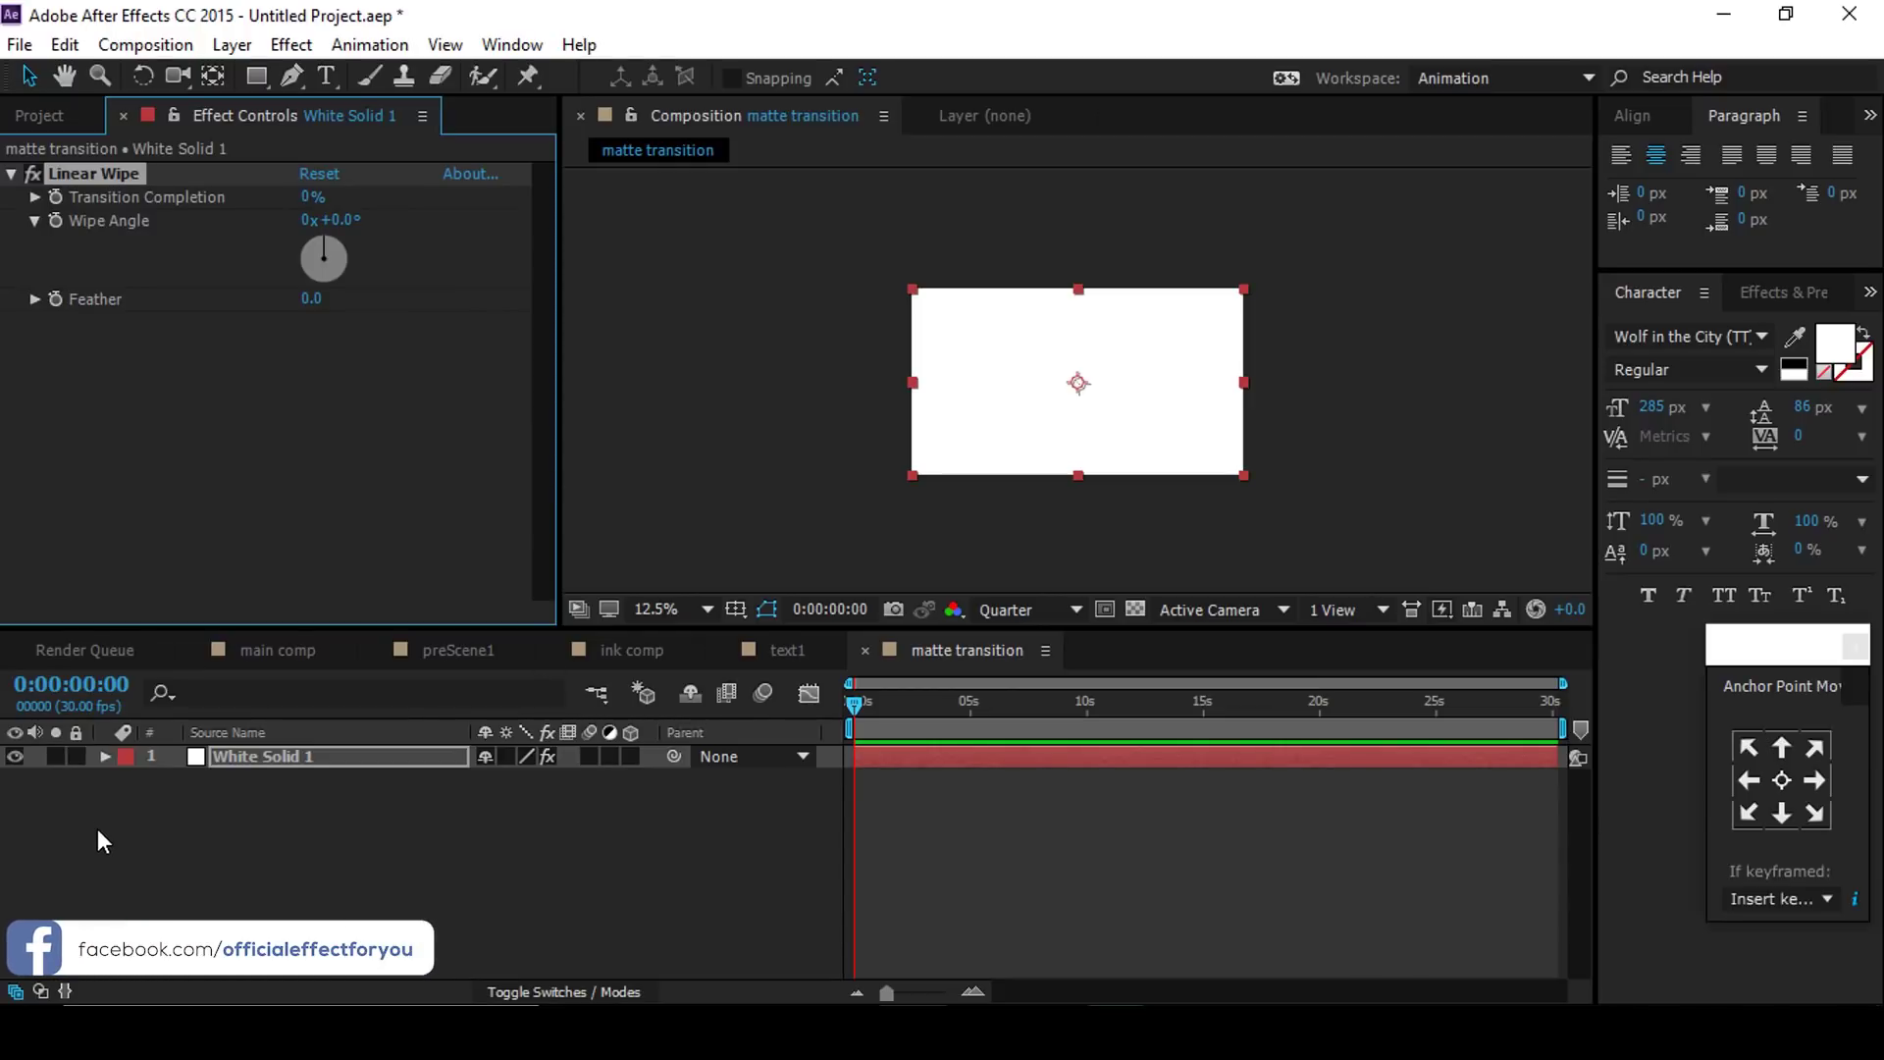
# Step: Keyframe the Linear Wipe's Transition Completion at 100% at 0 seconds and 0% at 0:00:00:29
pyautogui.click(56, 197)
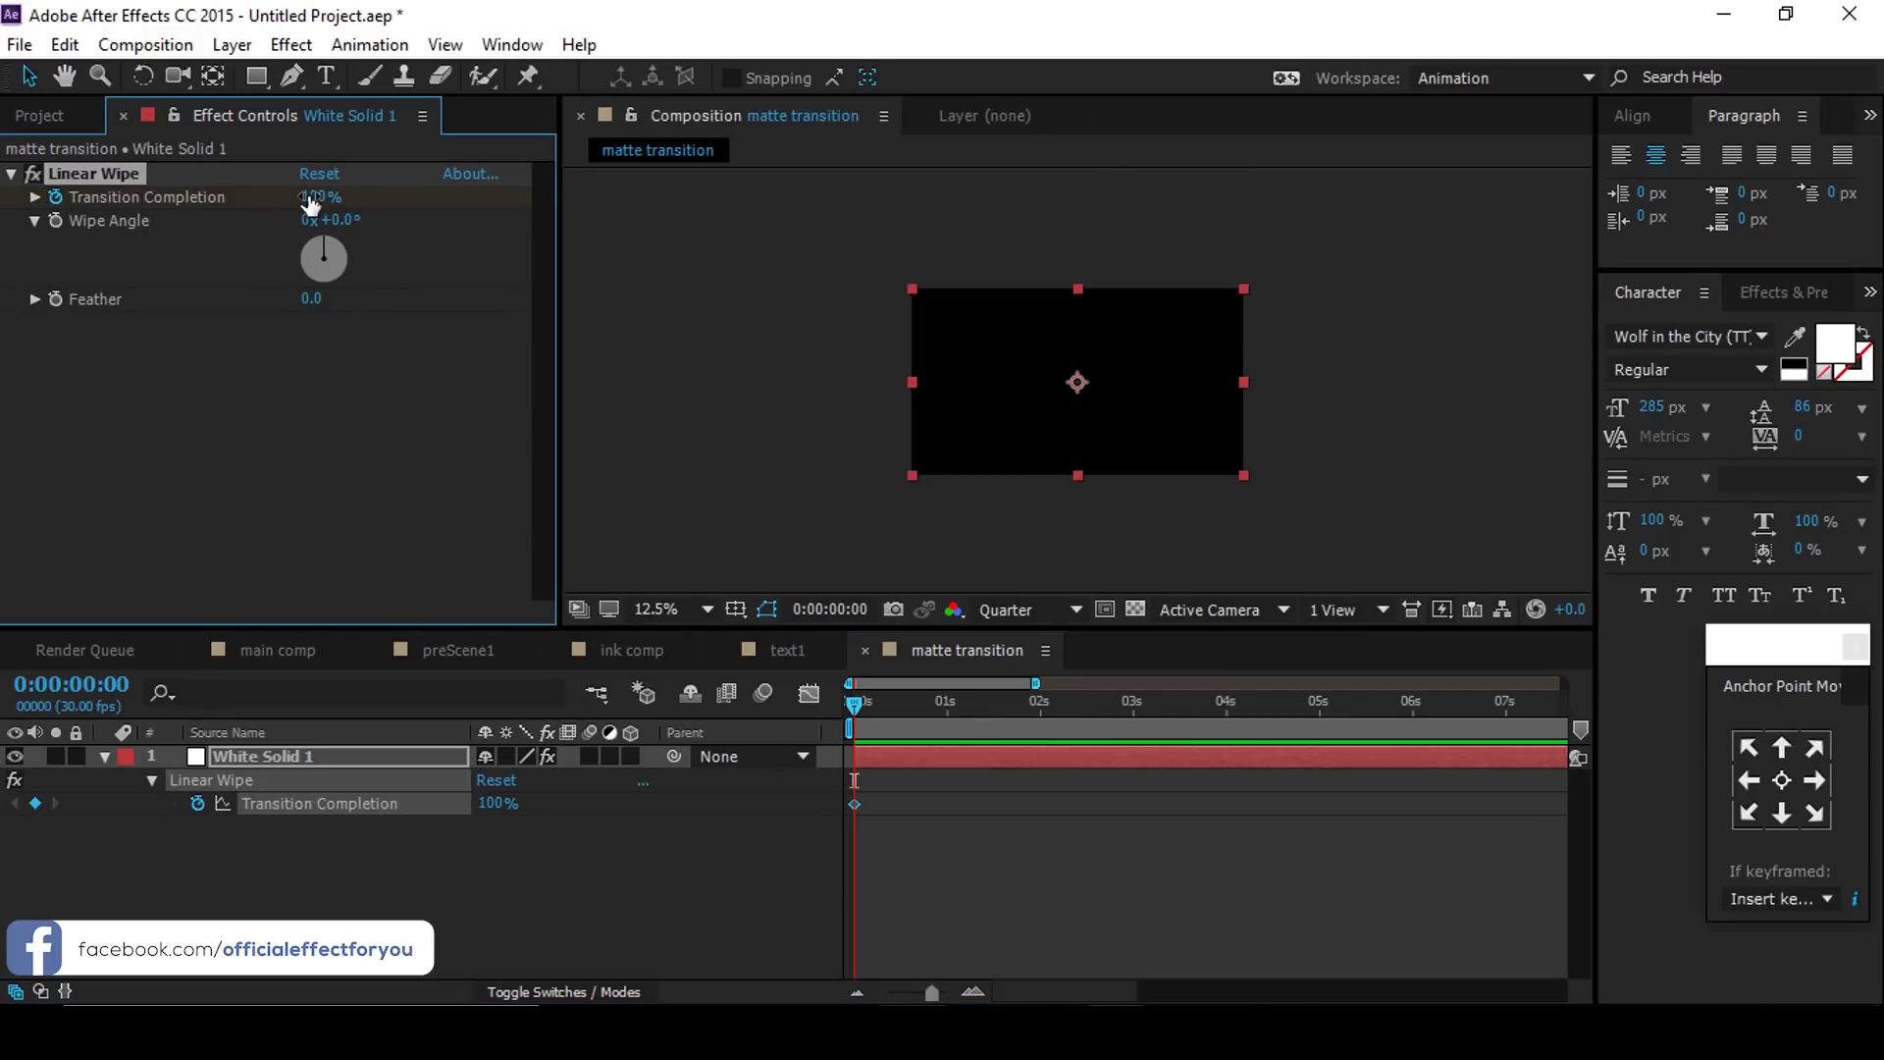
pyautogui.click(943, 705)
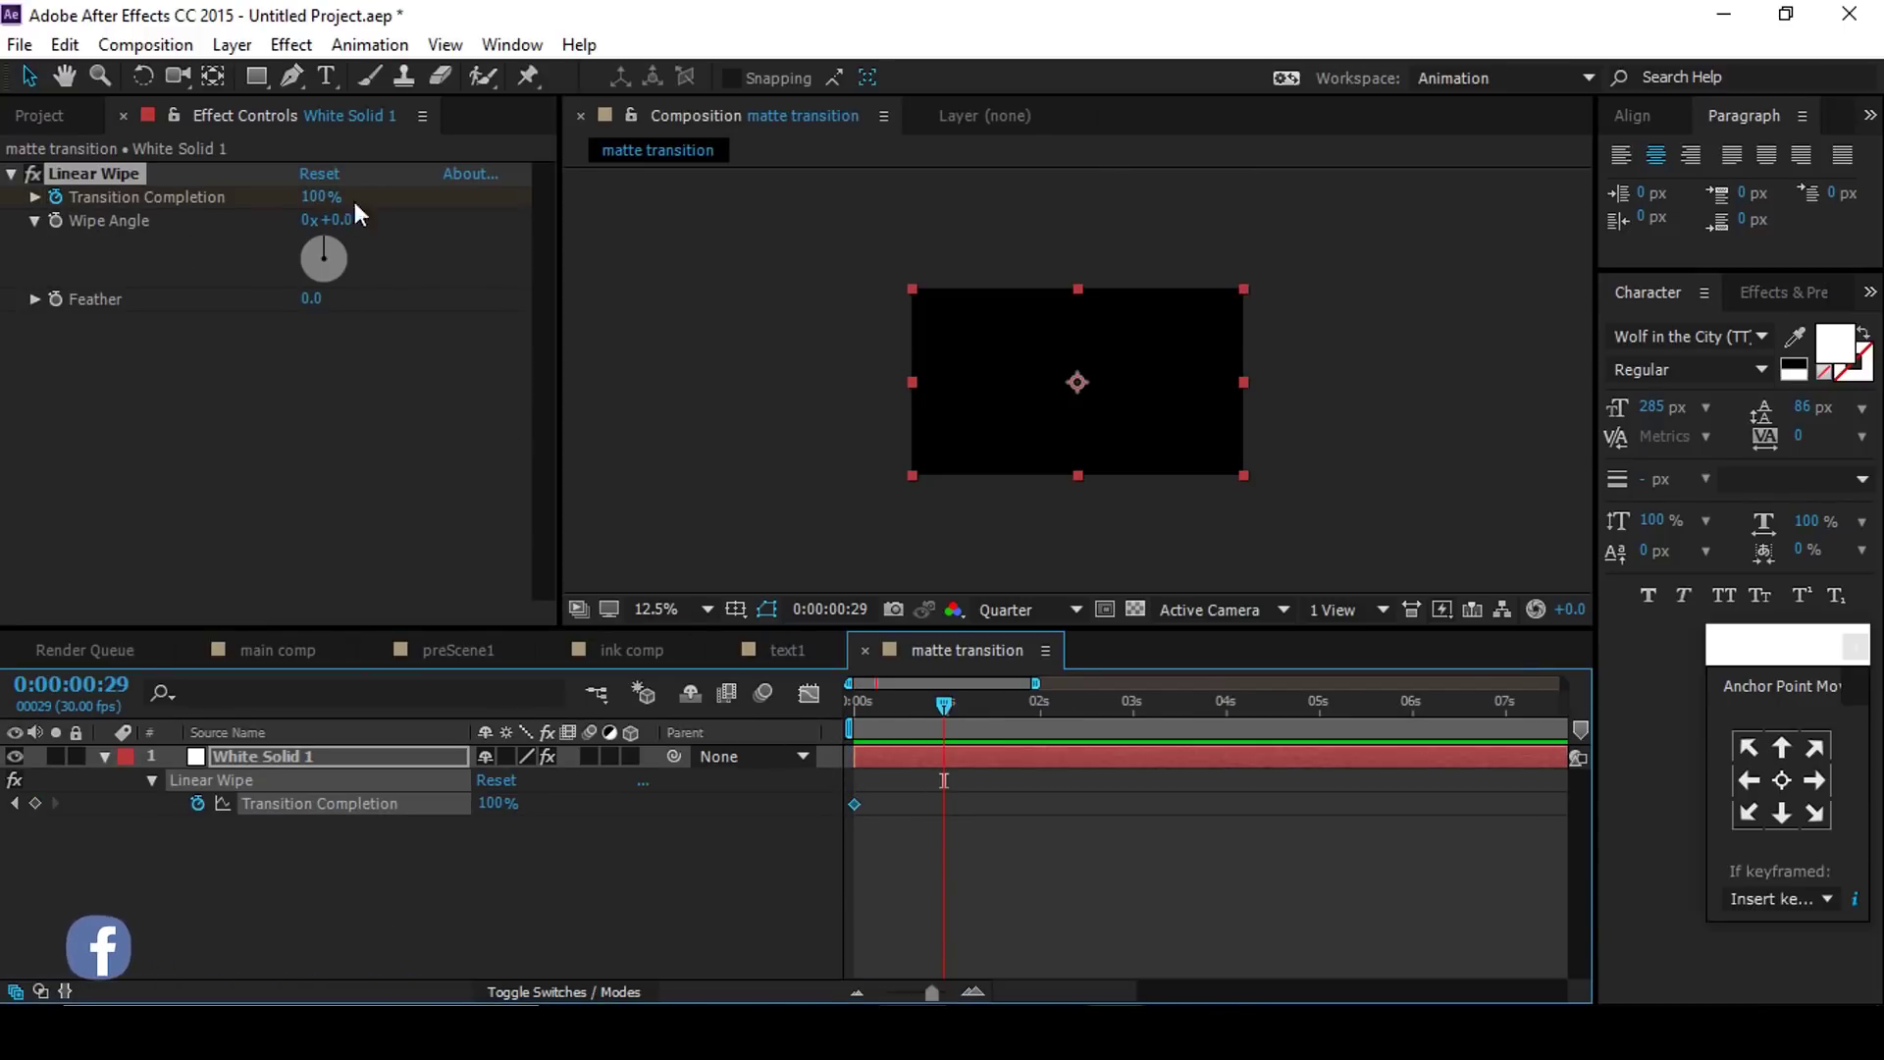
pyautogui.click(316, 197)
pyautogui.write('0')
pyautogui.press('Return')
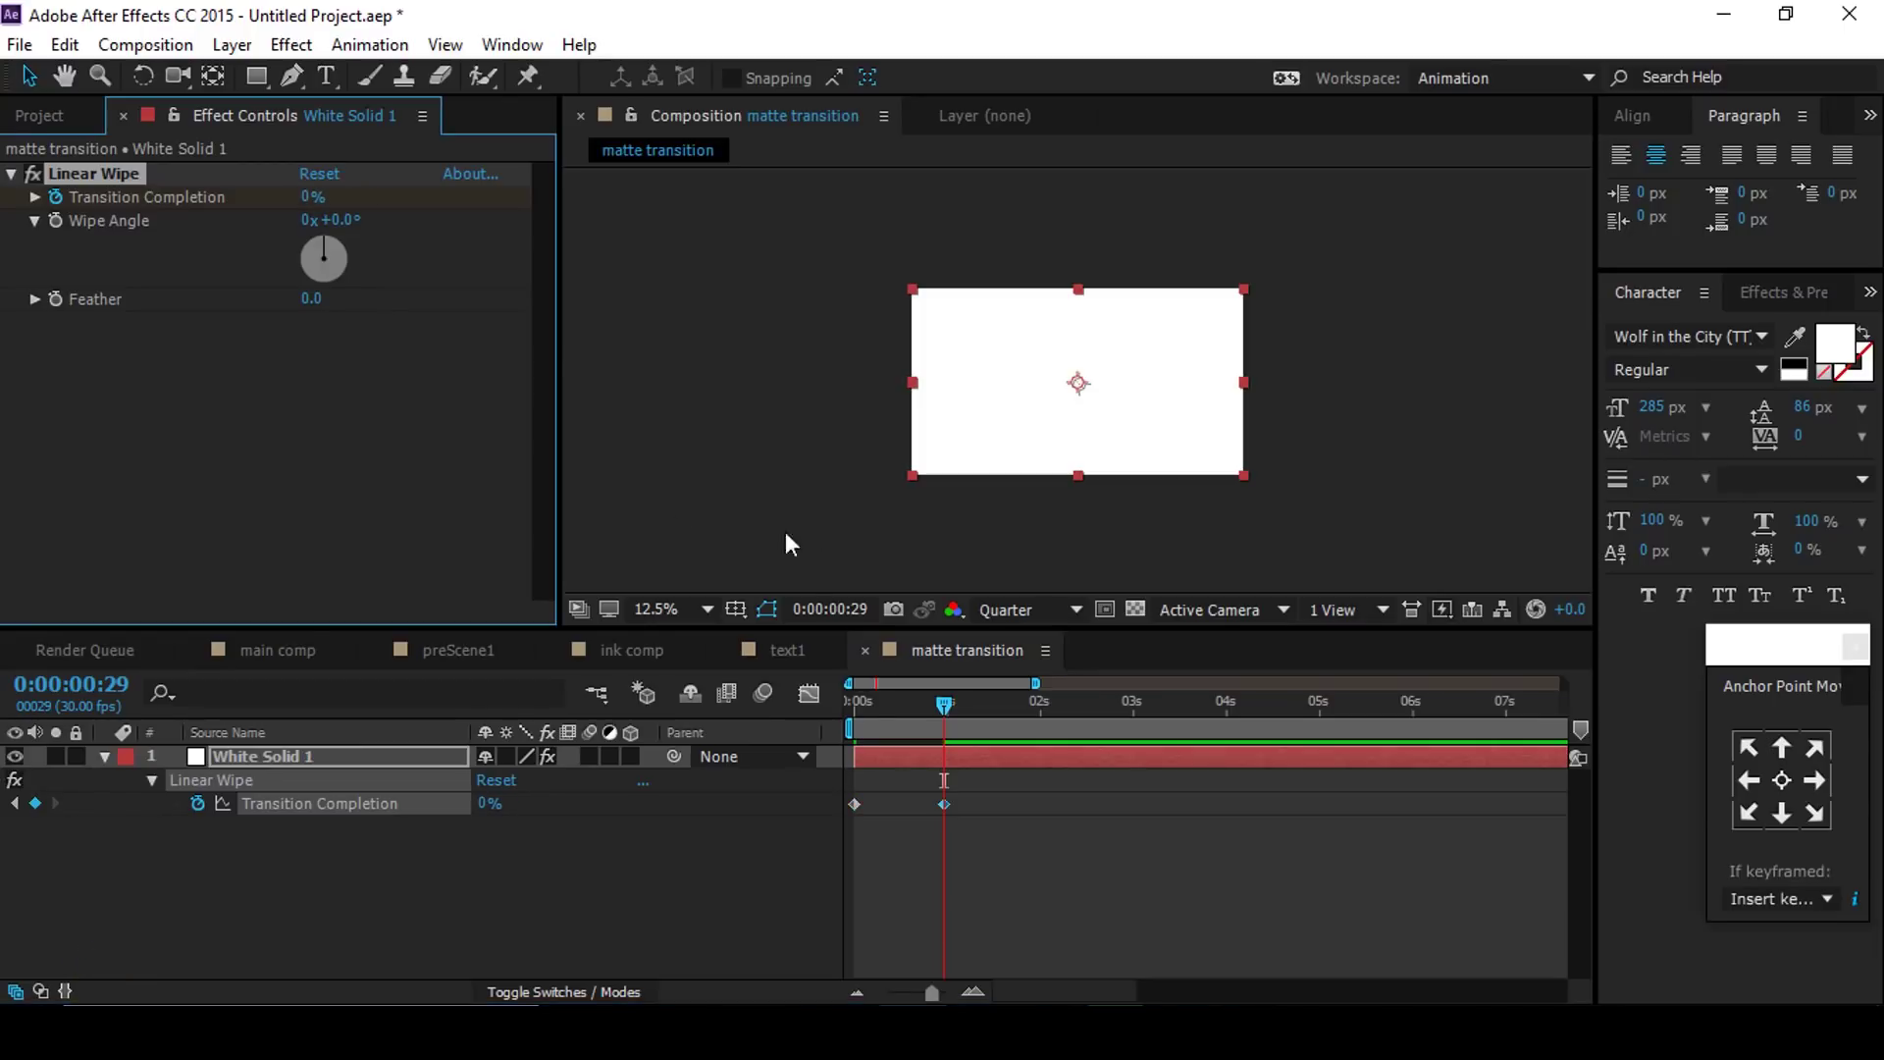
# Step: Preview the wipe, add an adjustment layer above the white solid, and apply the CC Lens effect to it
pyautogui.click(851, 700)
pyautogui.press('space')
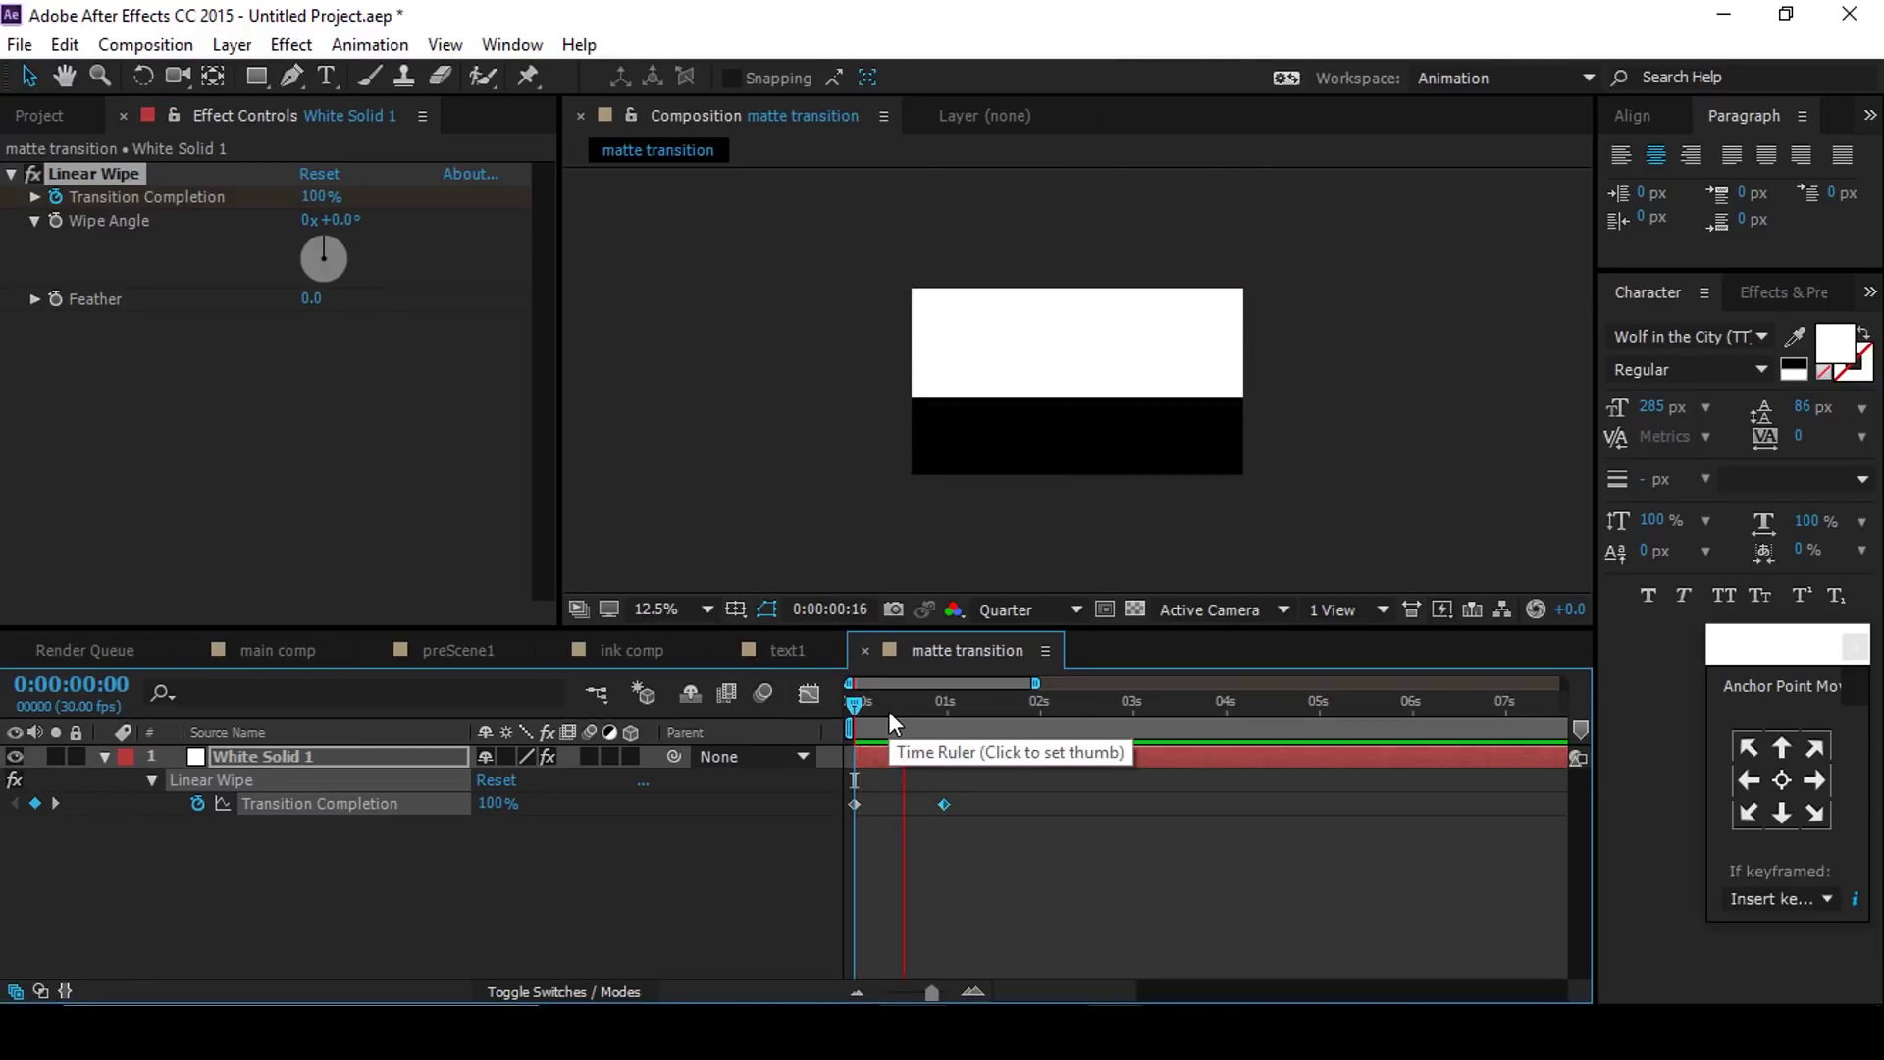
pyautogui.rightClick(718, 852)
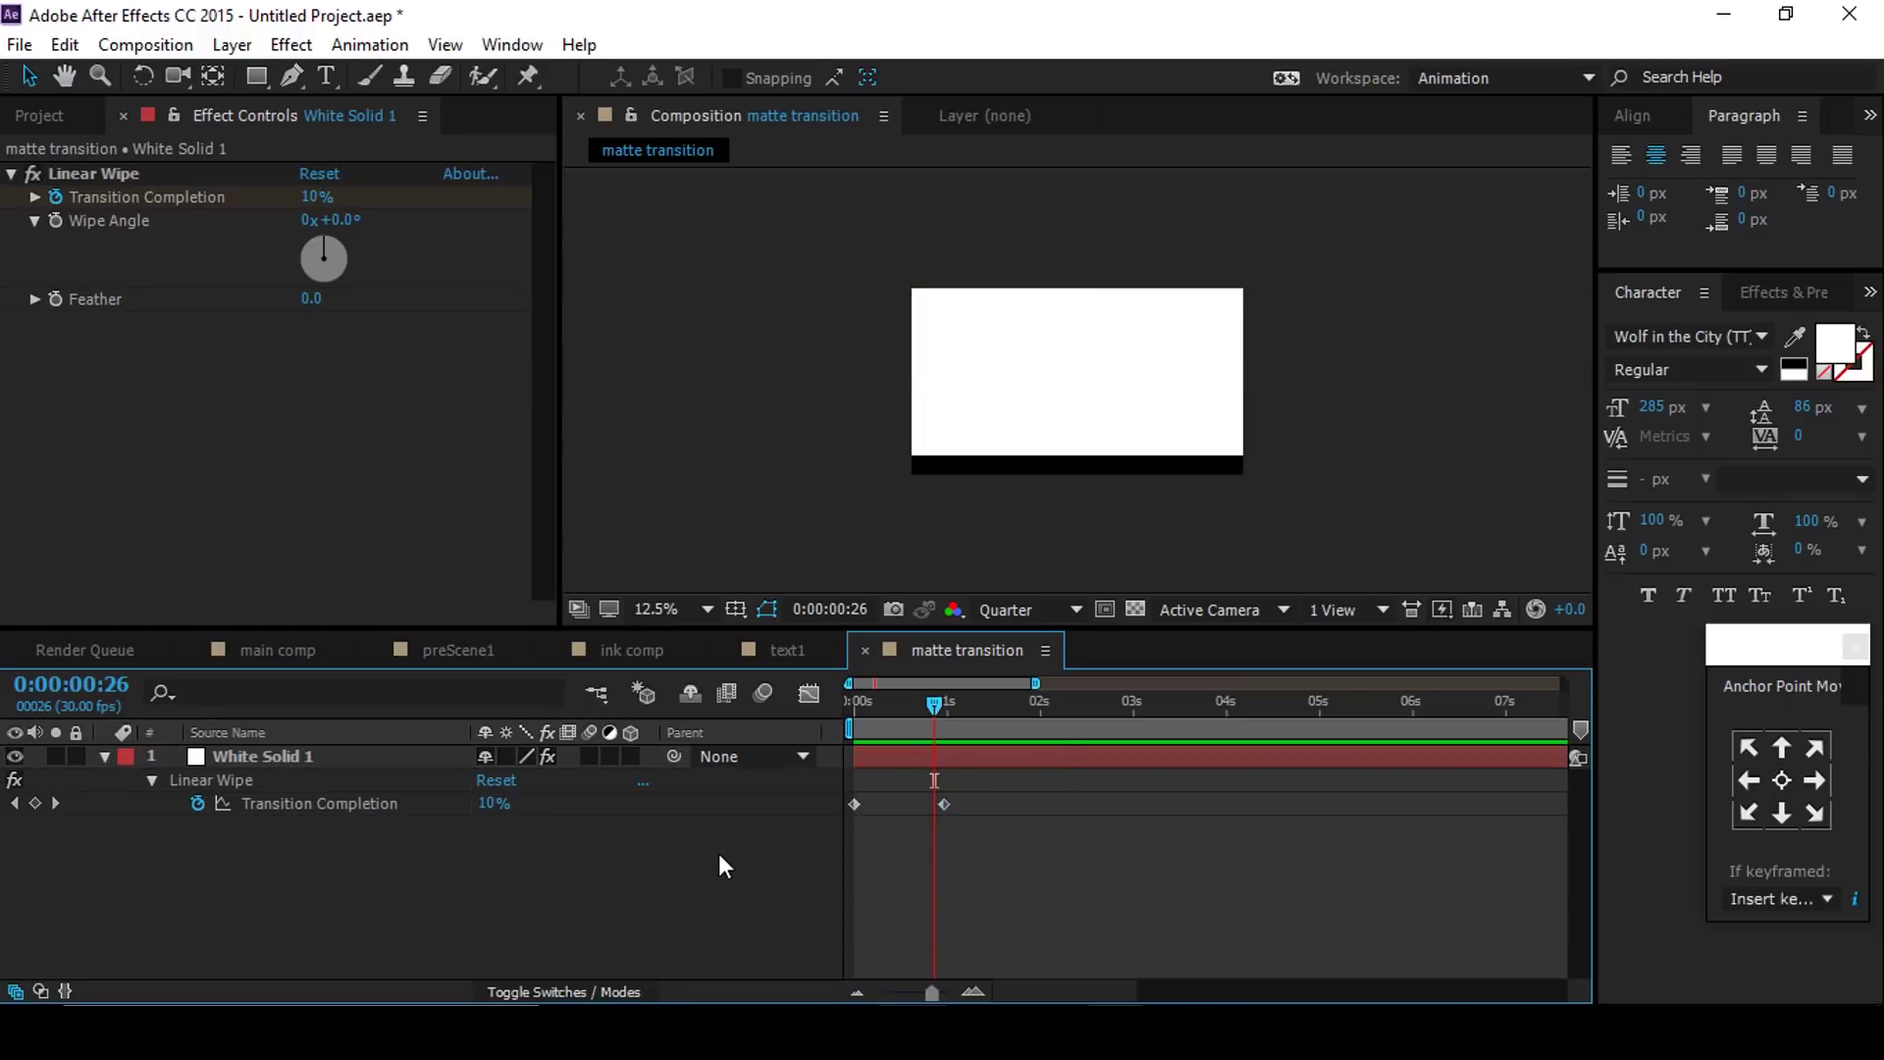
pyautogui.moveTo(962, 596)
pyautogui.click(1174, 809)
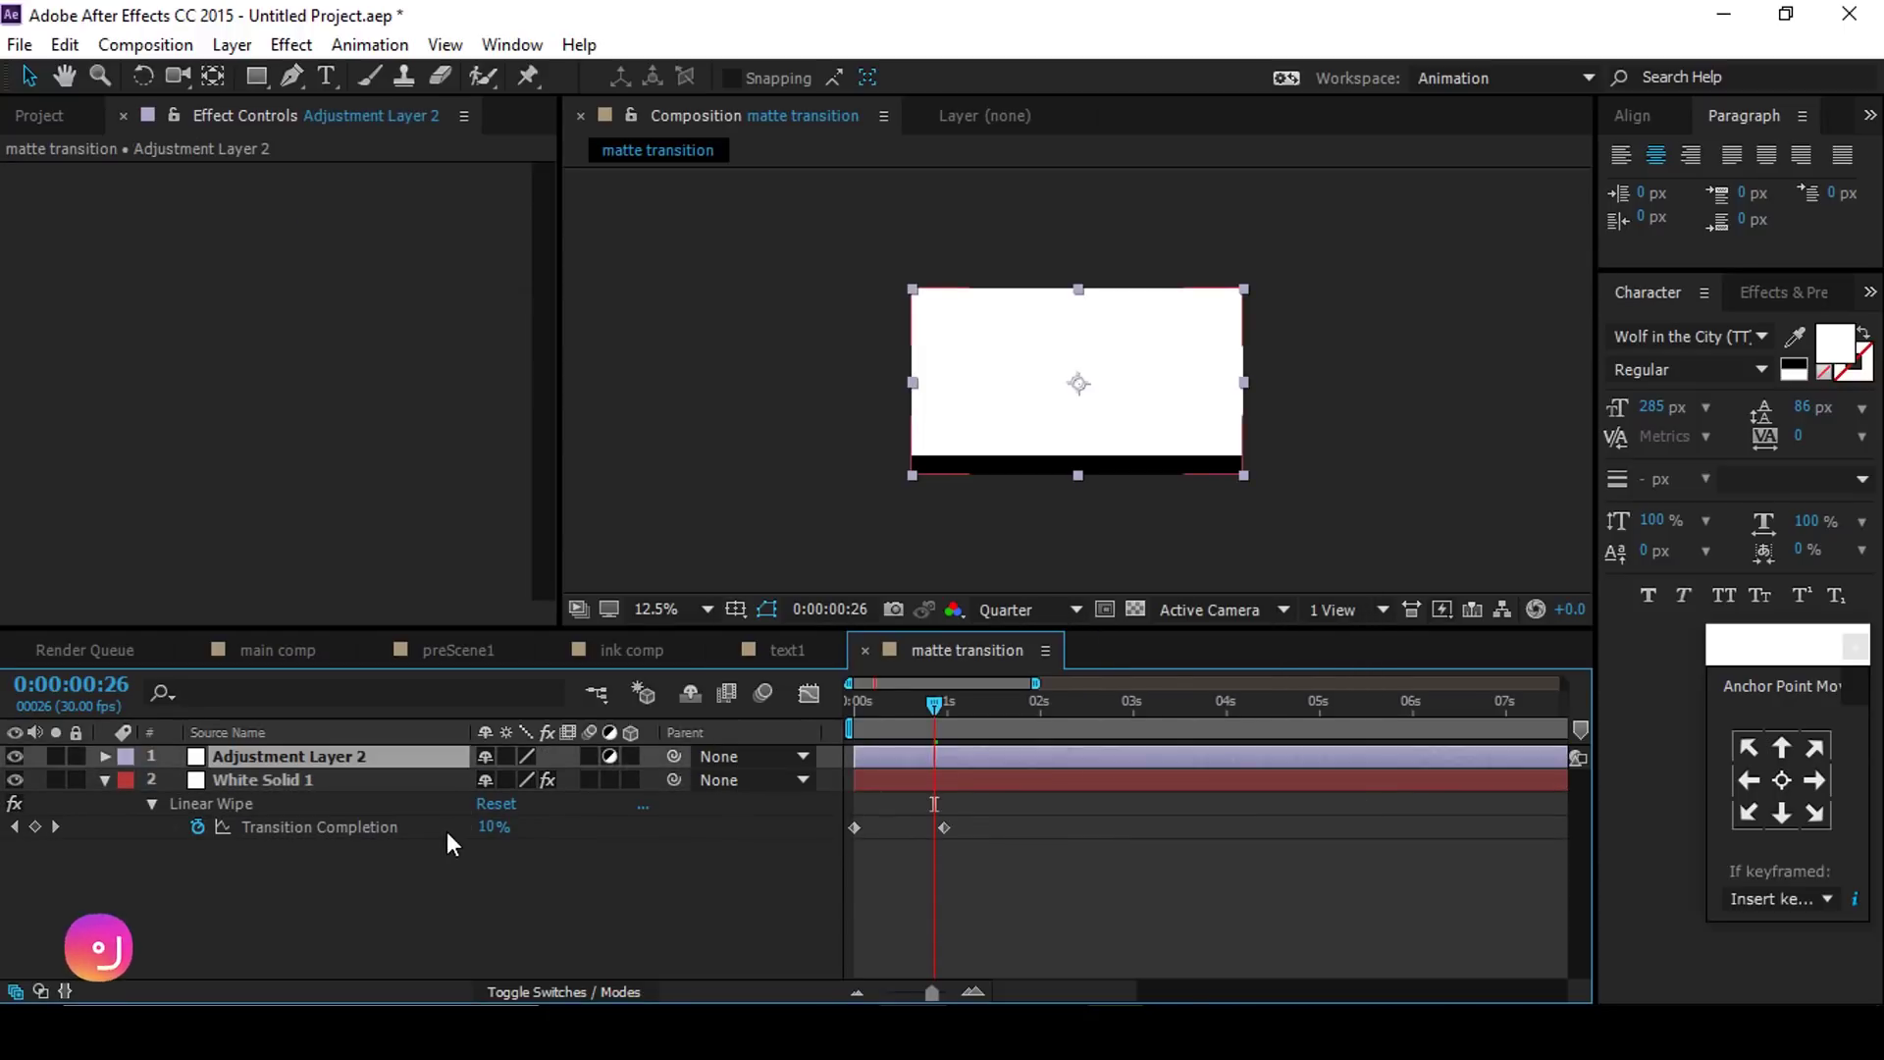
pyautogui.hotkey('ctrl', 'space')
pyautogui.write('cc le')
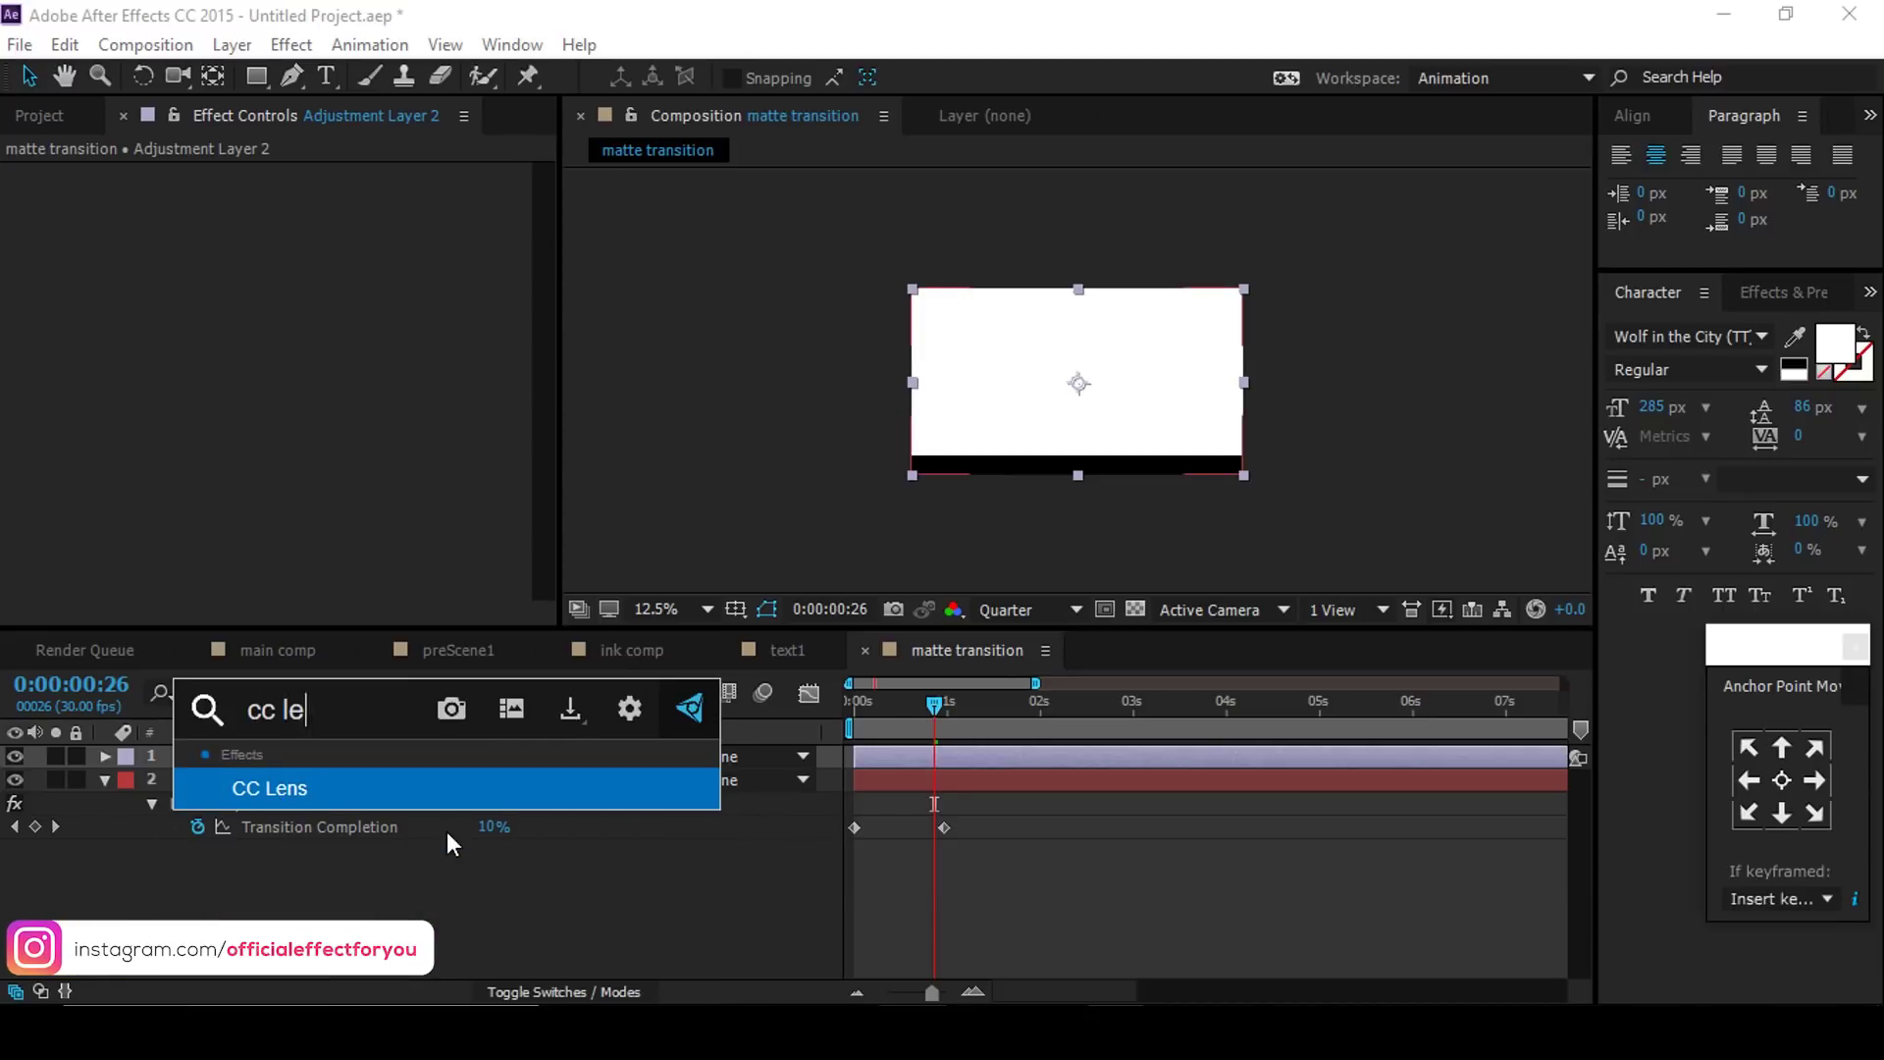
pyautogui.press('Return')
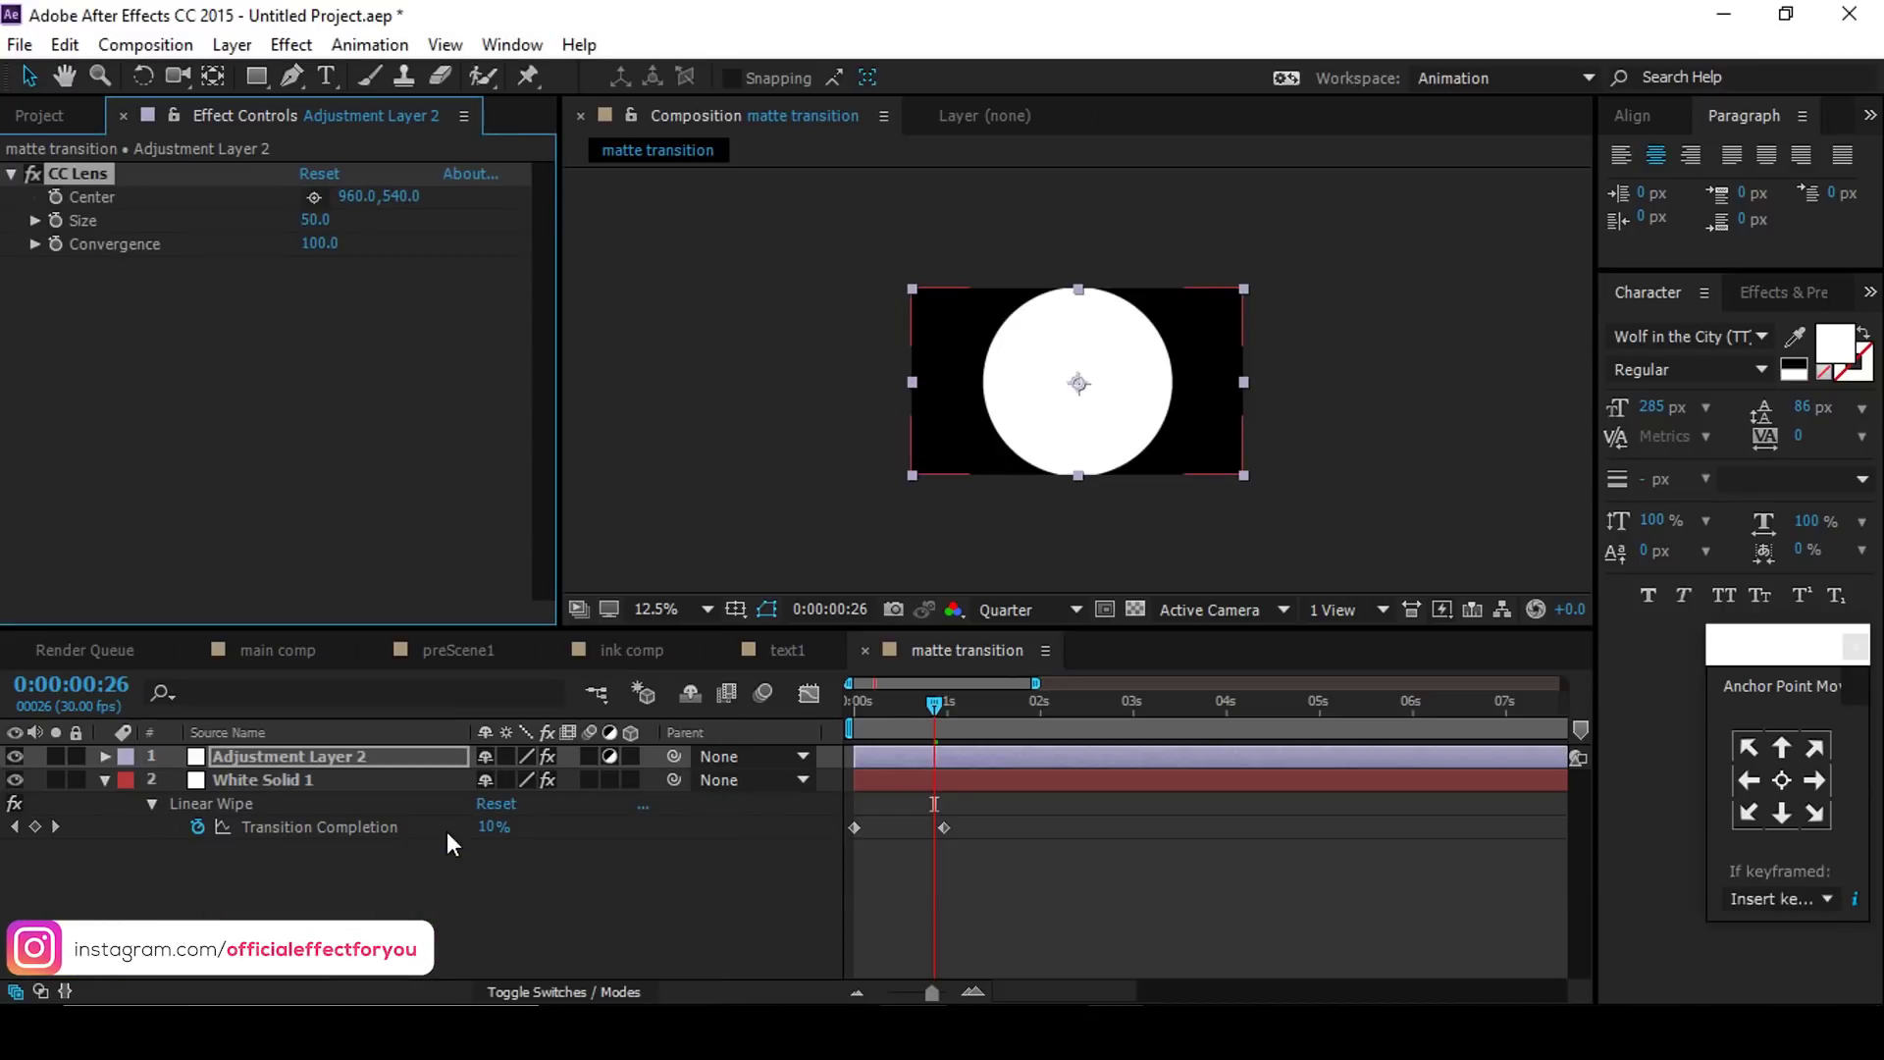
# Step: Set the CC Lens Size to 150 and Convergence to 20, preview the curved wipe, and collapse the white solid's properties
pyautogui.click(317, 219)
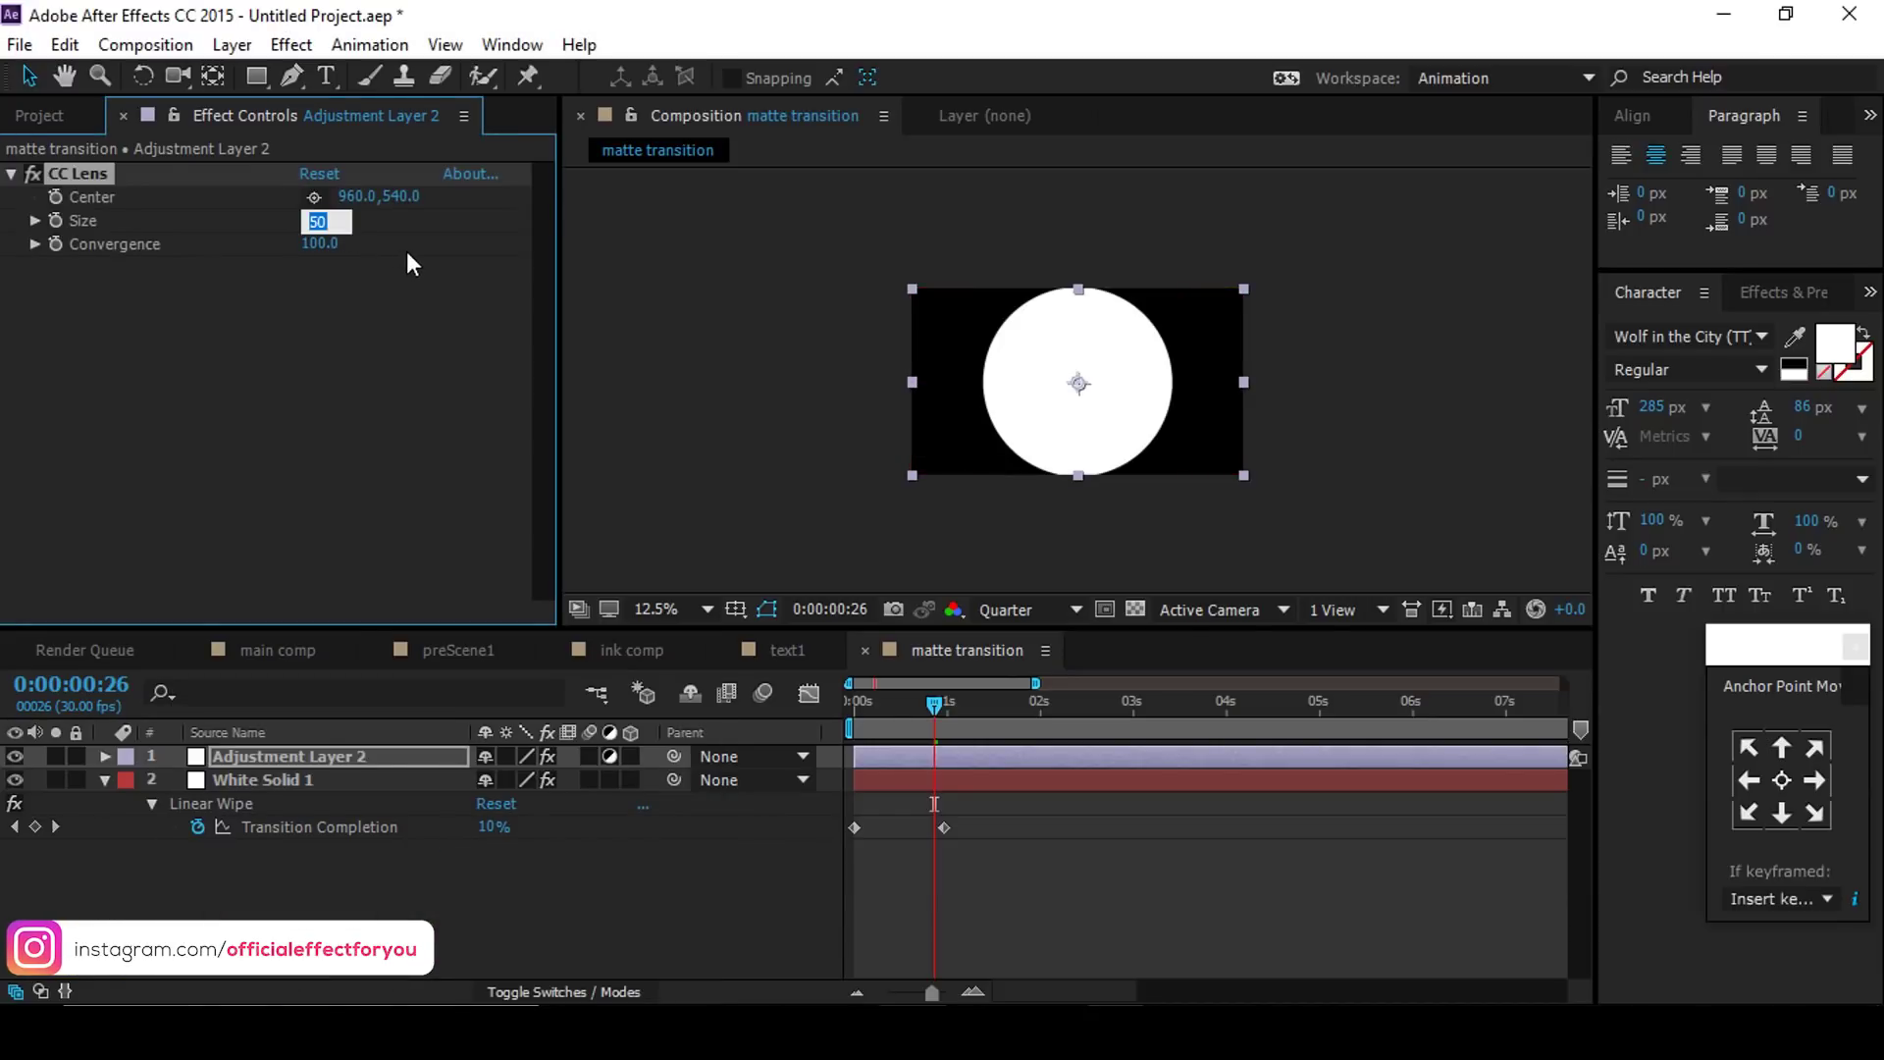
pyautogui.write('150')
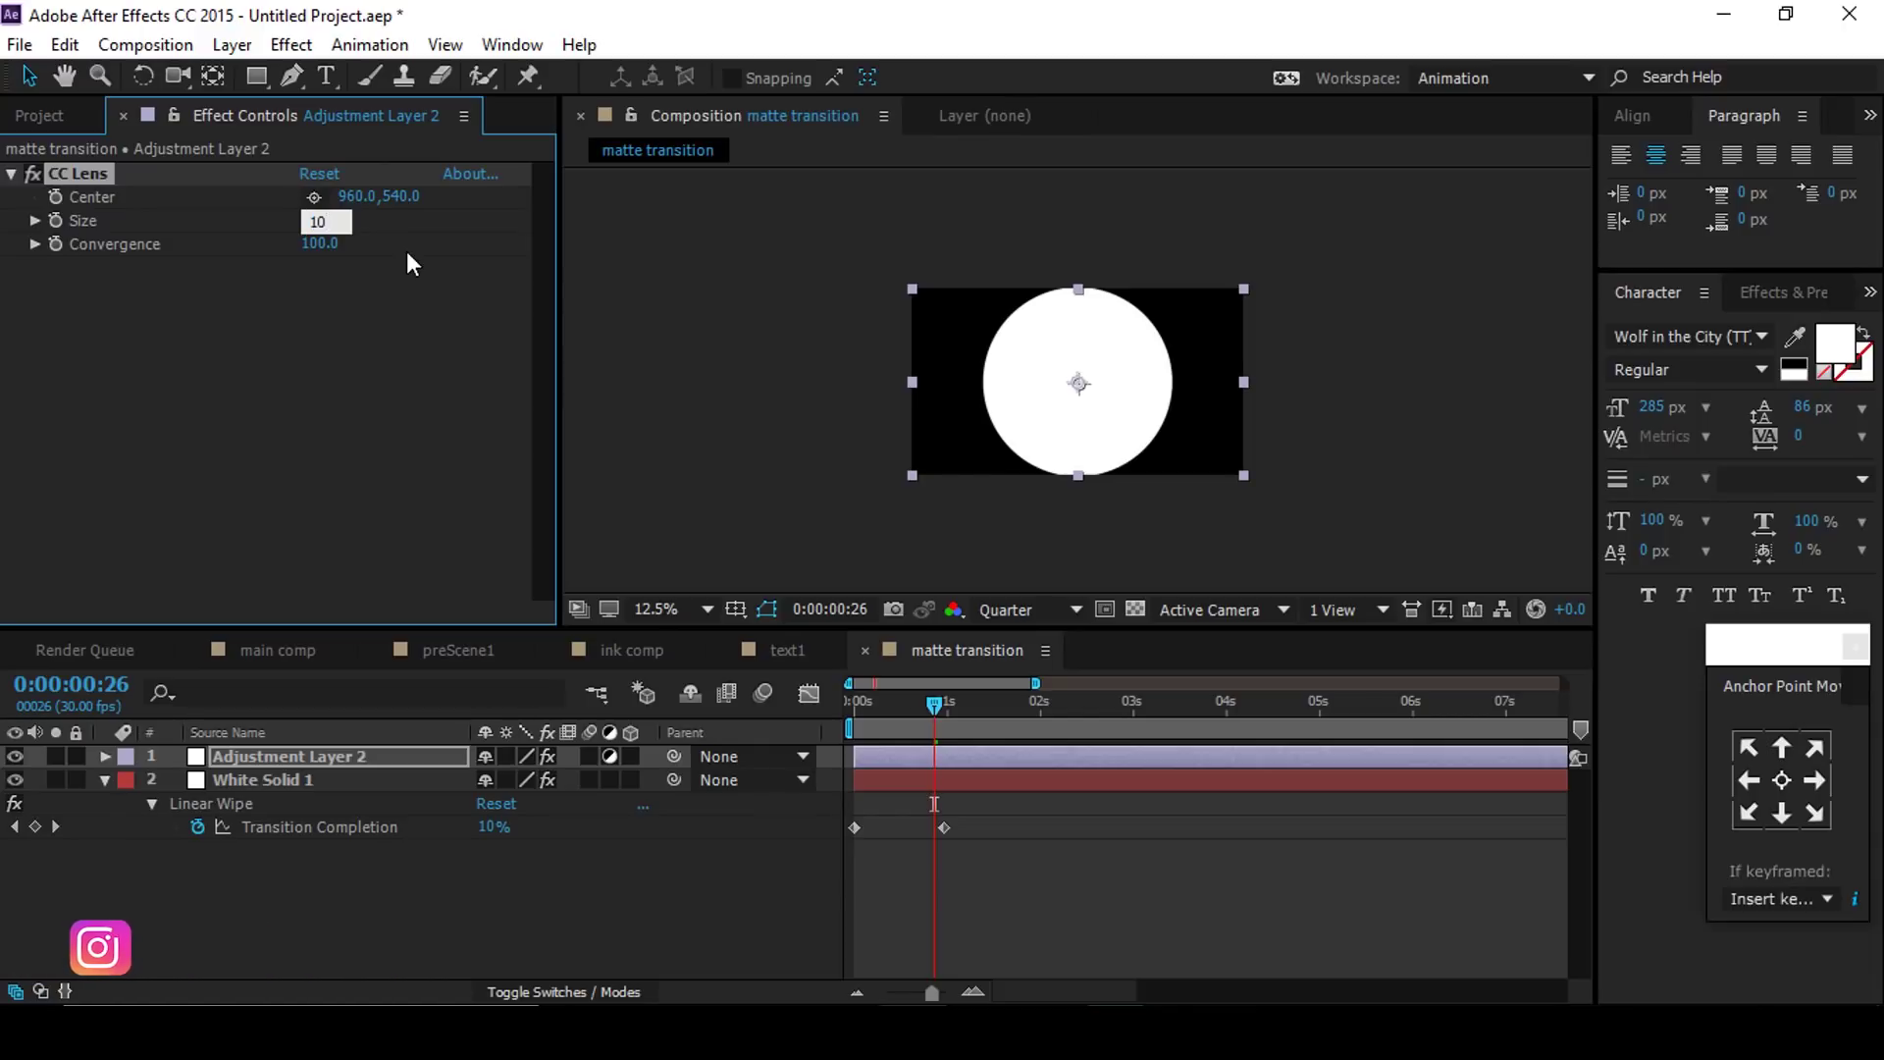
pyautogui.press('Return')
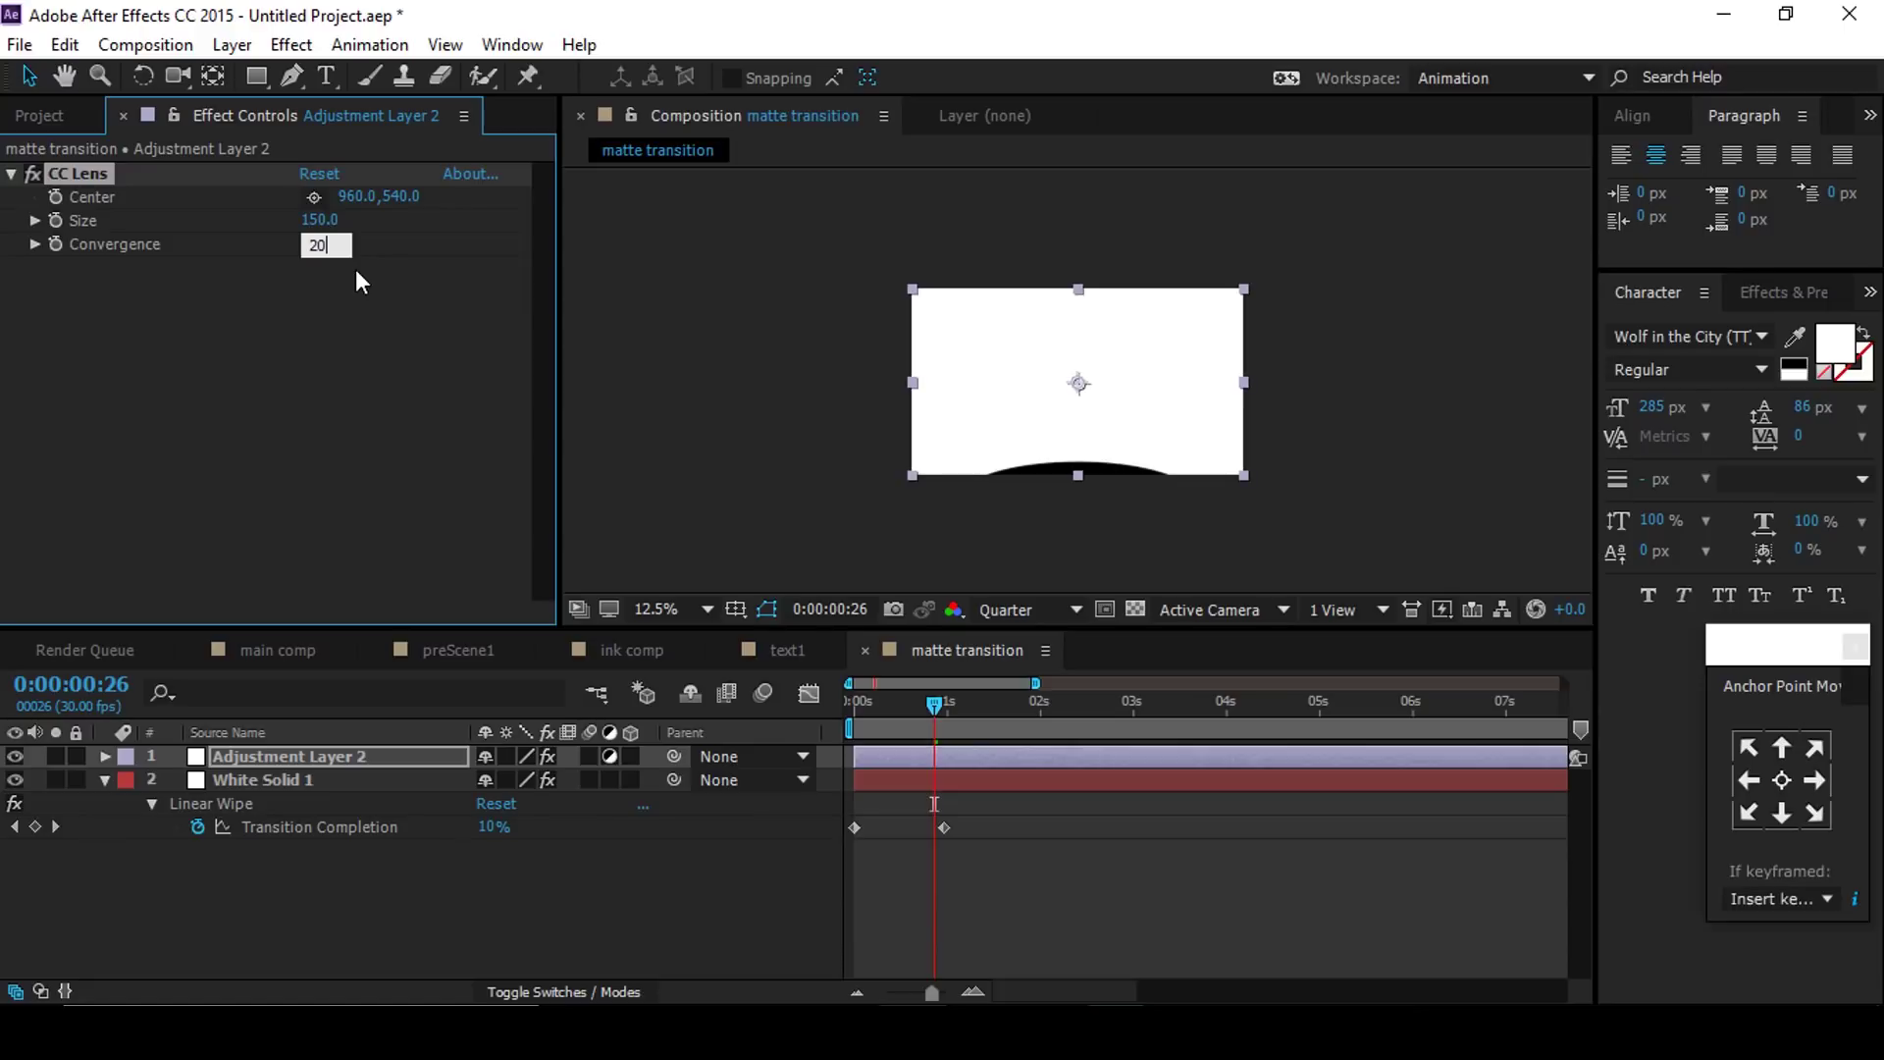
pyautogui.write('20')
pyautogui.press('Return')
pyautogui.press('space')
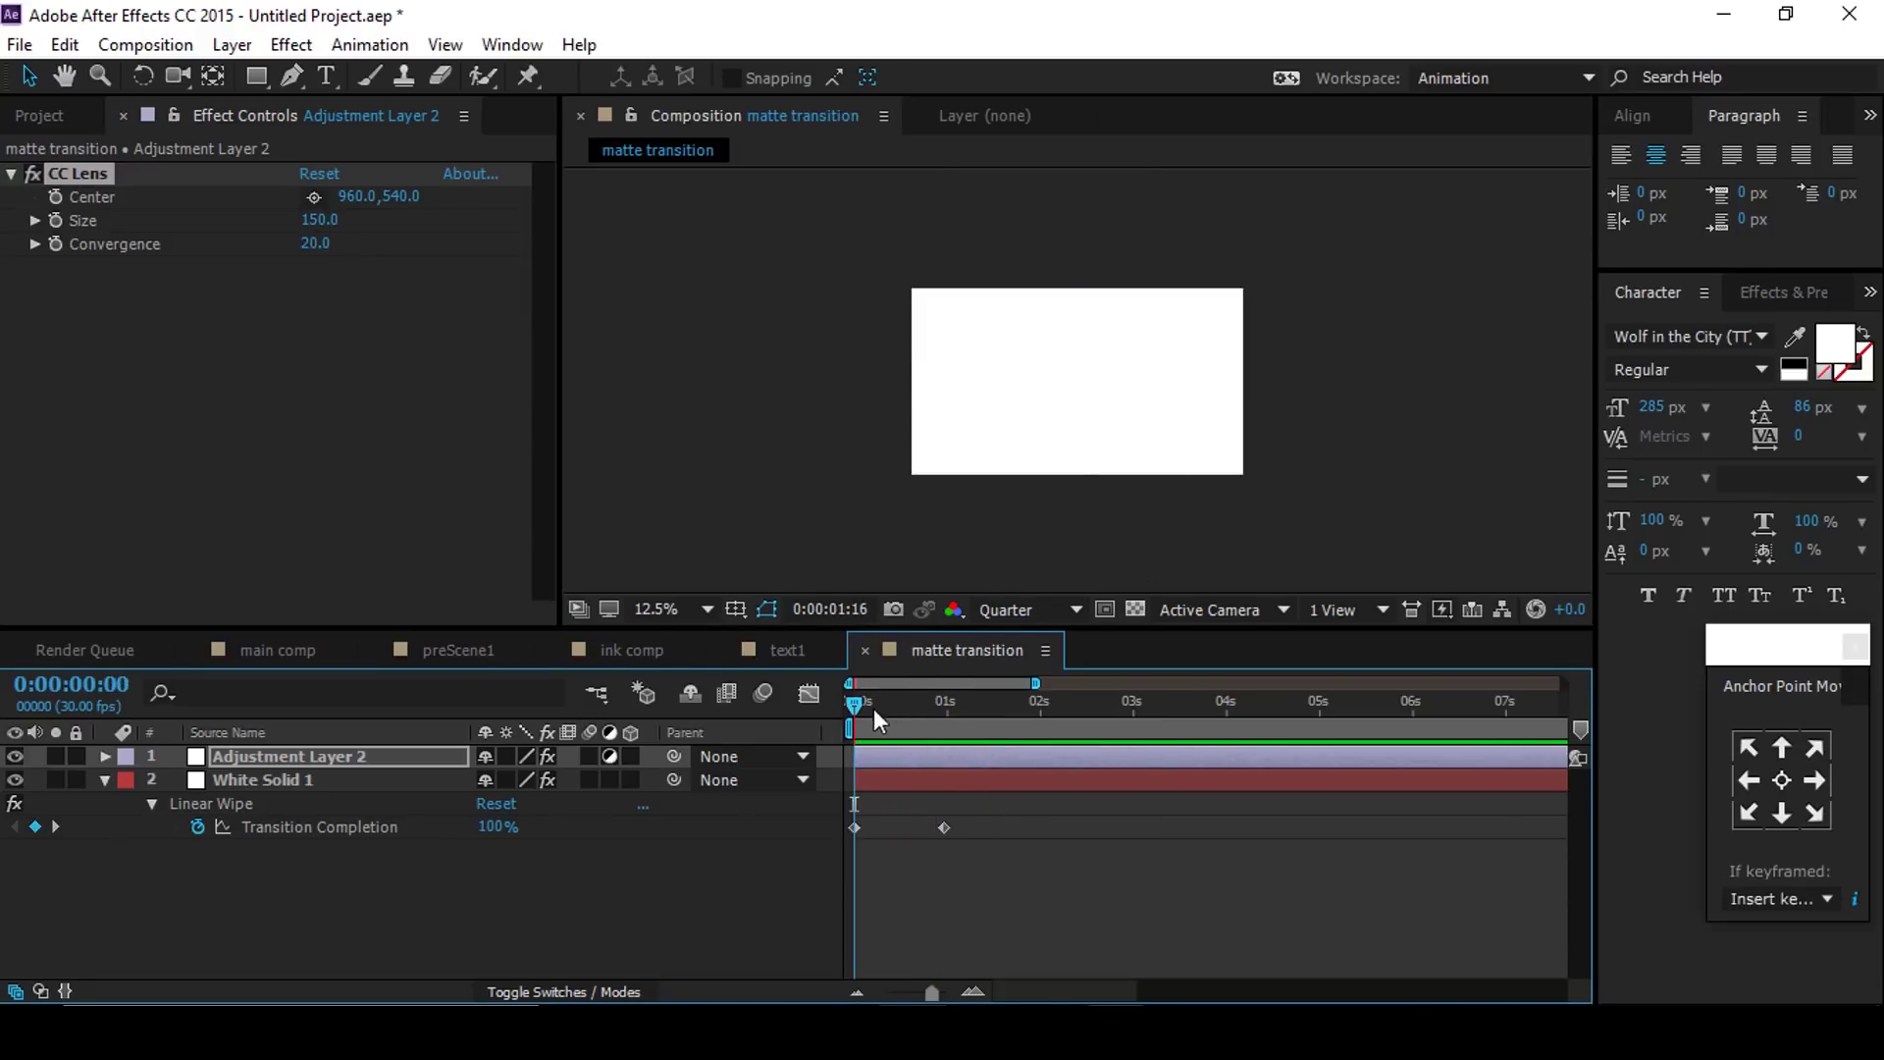
pyautogui.press('space')
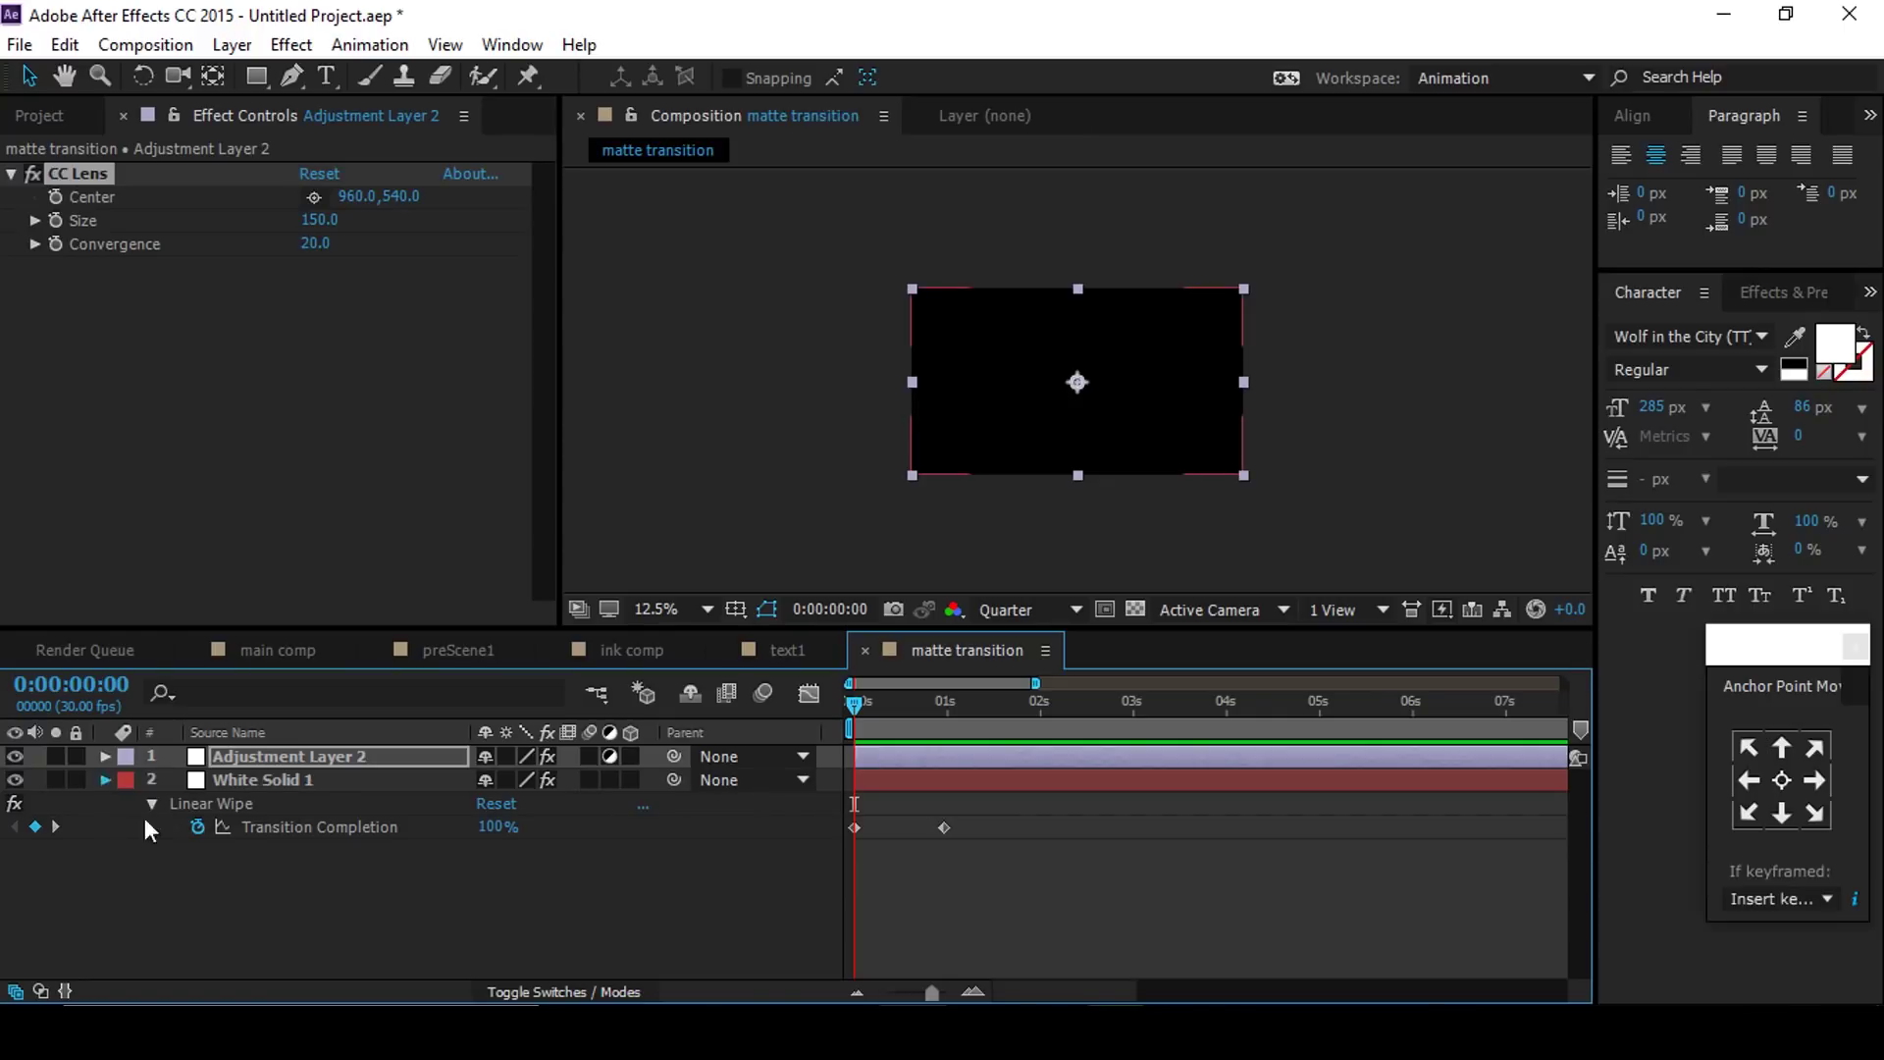
pyautogui.click(126, 803)
pyautogui.press('u')
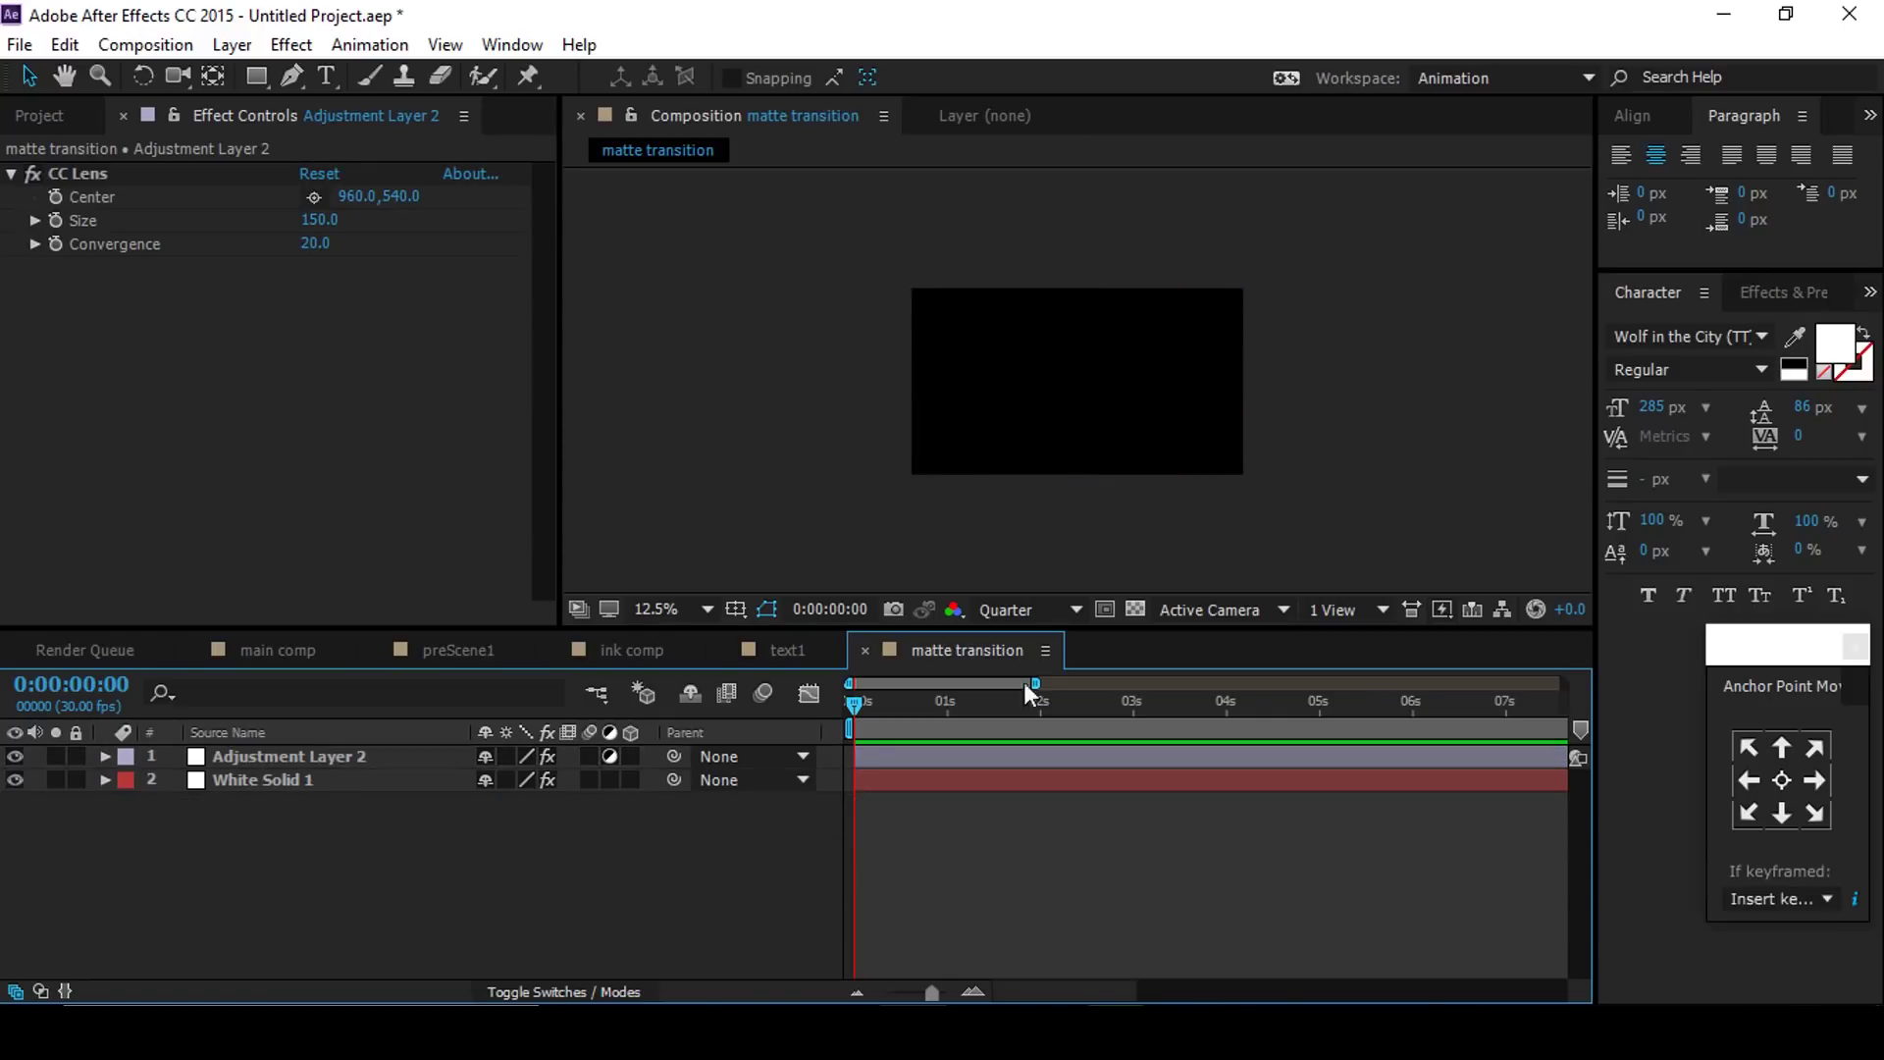
# Step: Create a 1920 x 1080, 30 fps composition named flare transition with a duration of 0:00:30:08
pyautogui.click(44, 114)
pyautogui.click(85, 612)
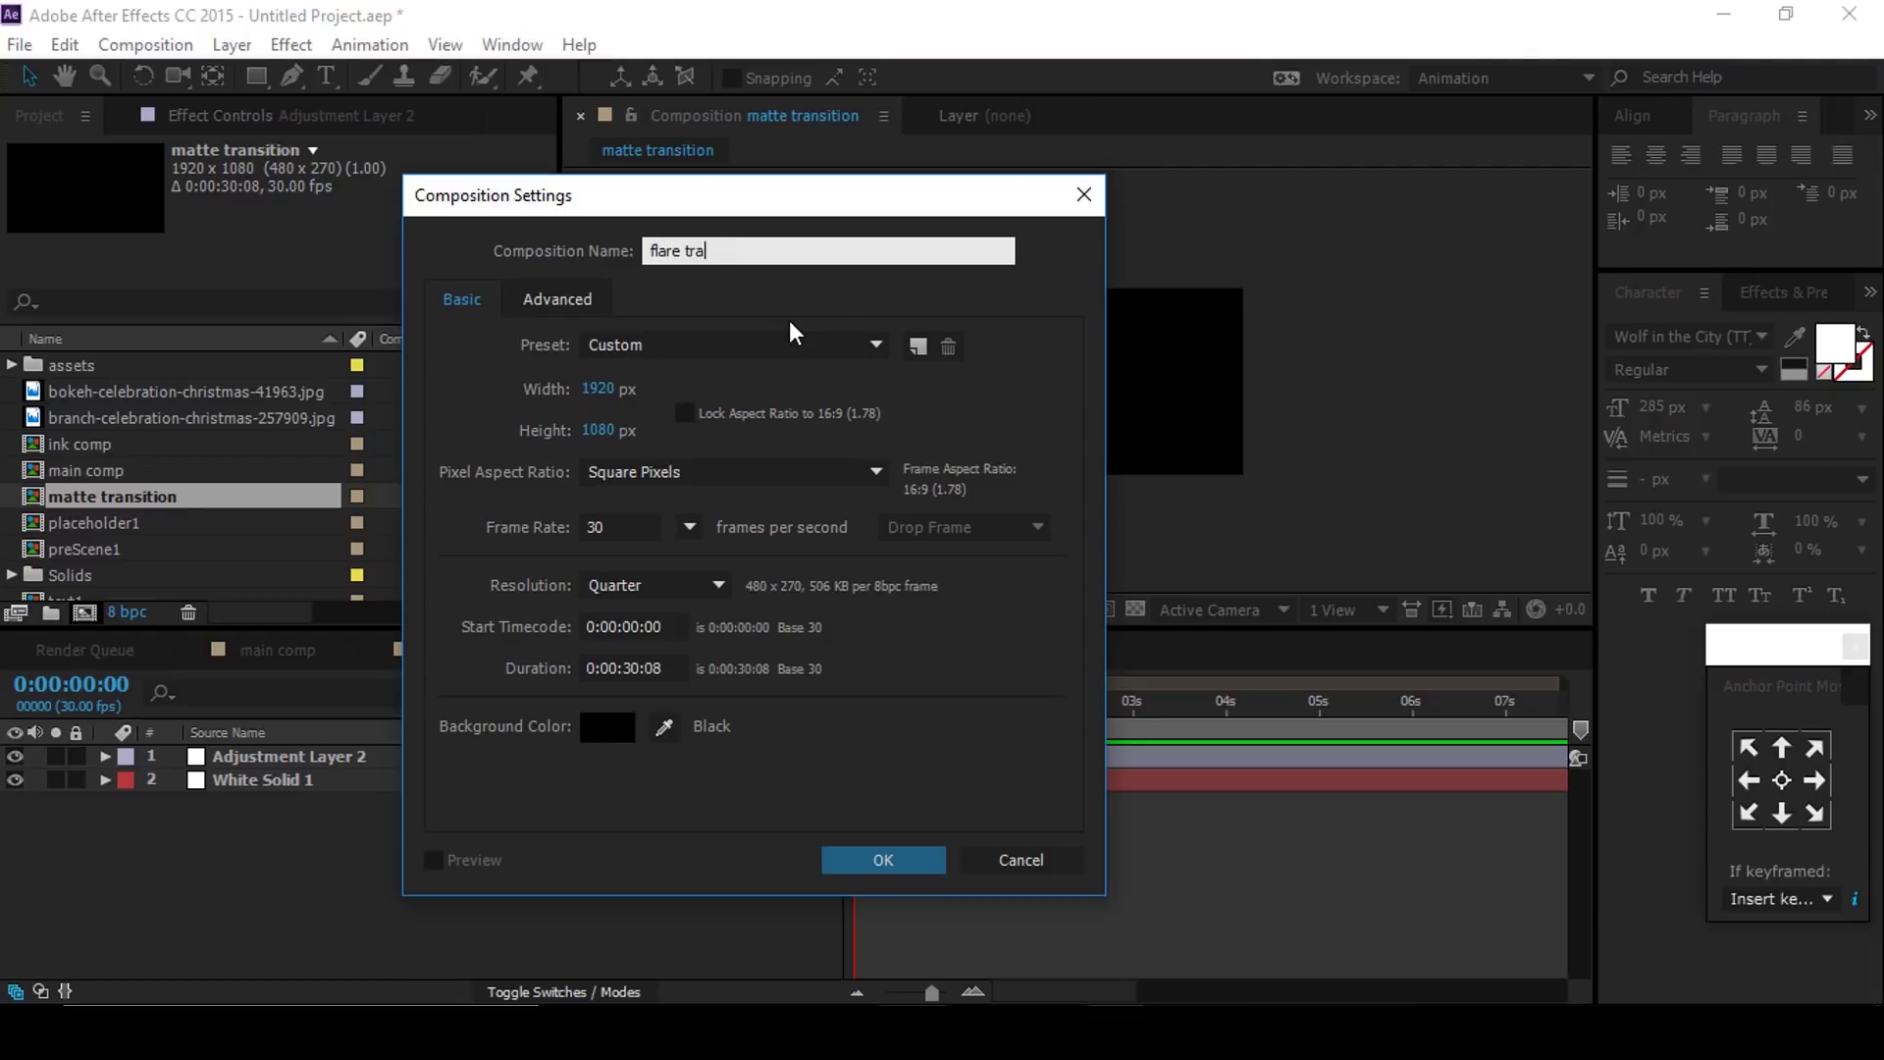
pyautogui.press('Return')
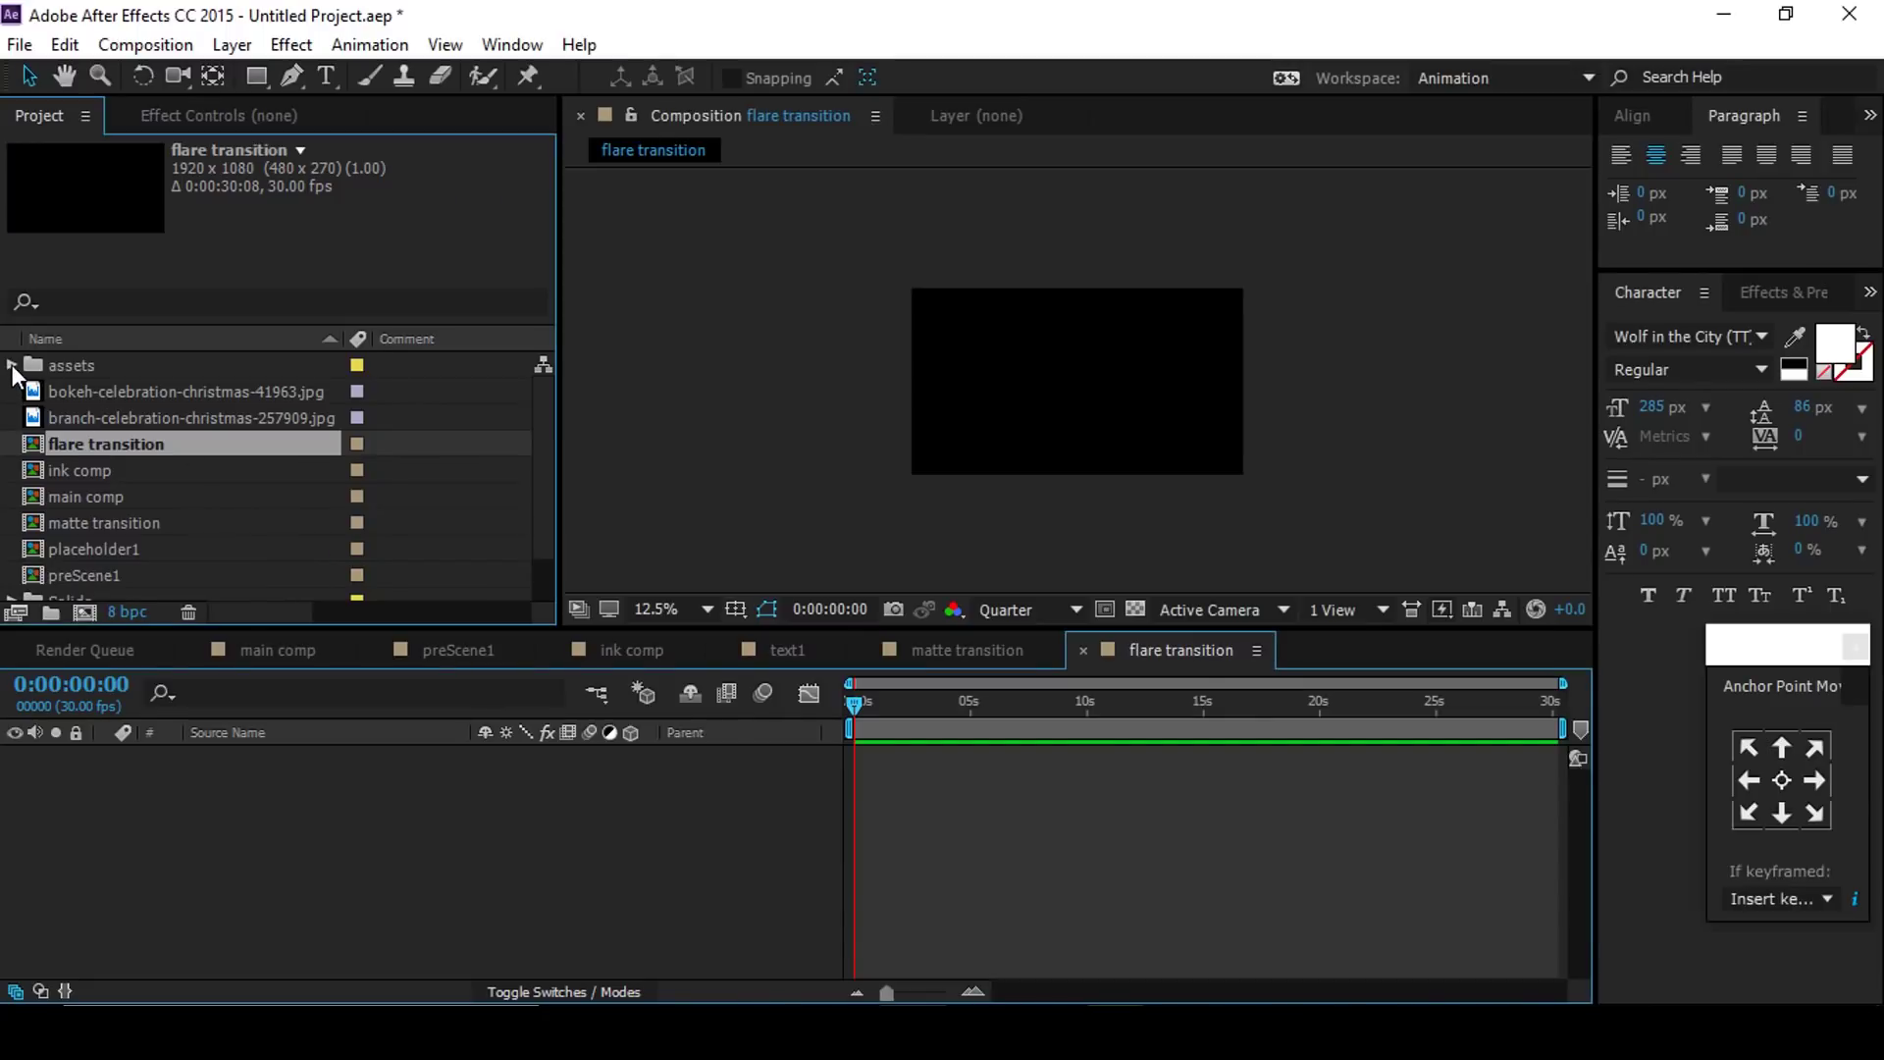
# Step: Add Flare.png from the assets folder to the flare transition composition and enlarge it to span the full frame width
pyautogui.click(12, 364)
pyautogui.click(98, 390)
pyautogui.moveTo(157, 402); pyautogui.dragTo(392, 830)
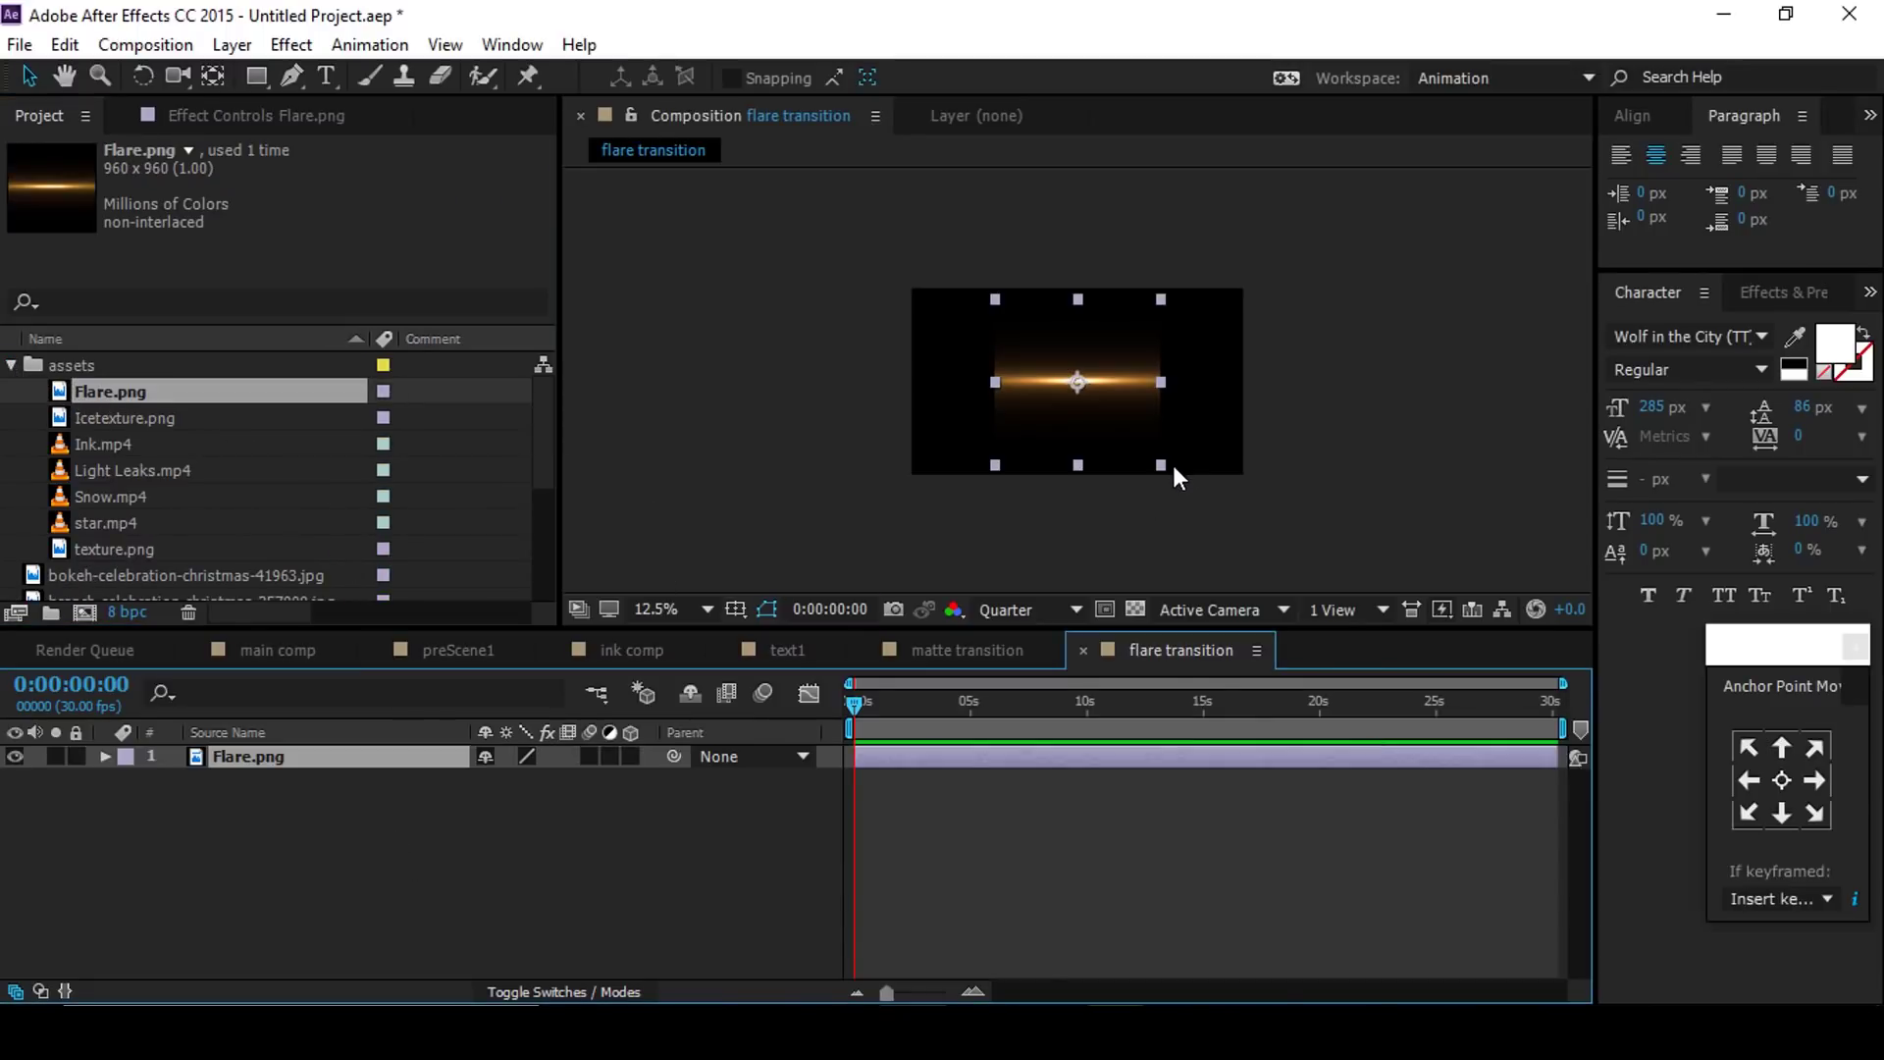
pyautogui.moveTo(1162, 465); pyautogui.dragTo(1310, 557)
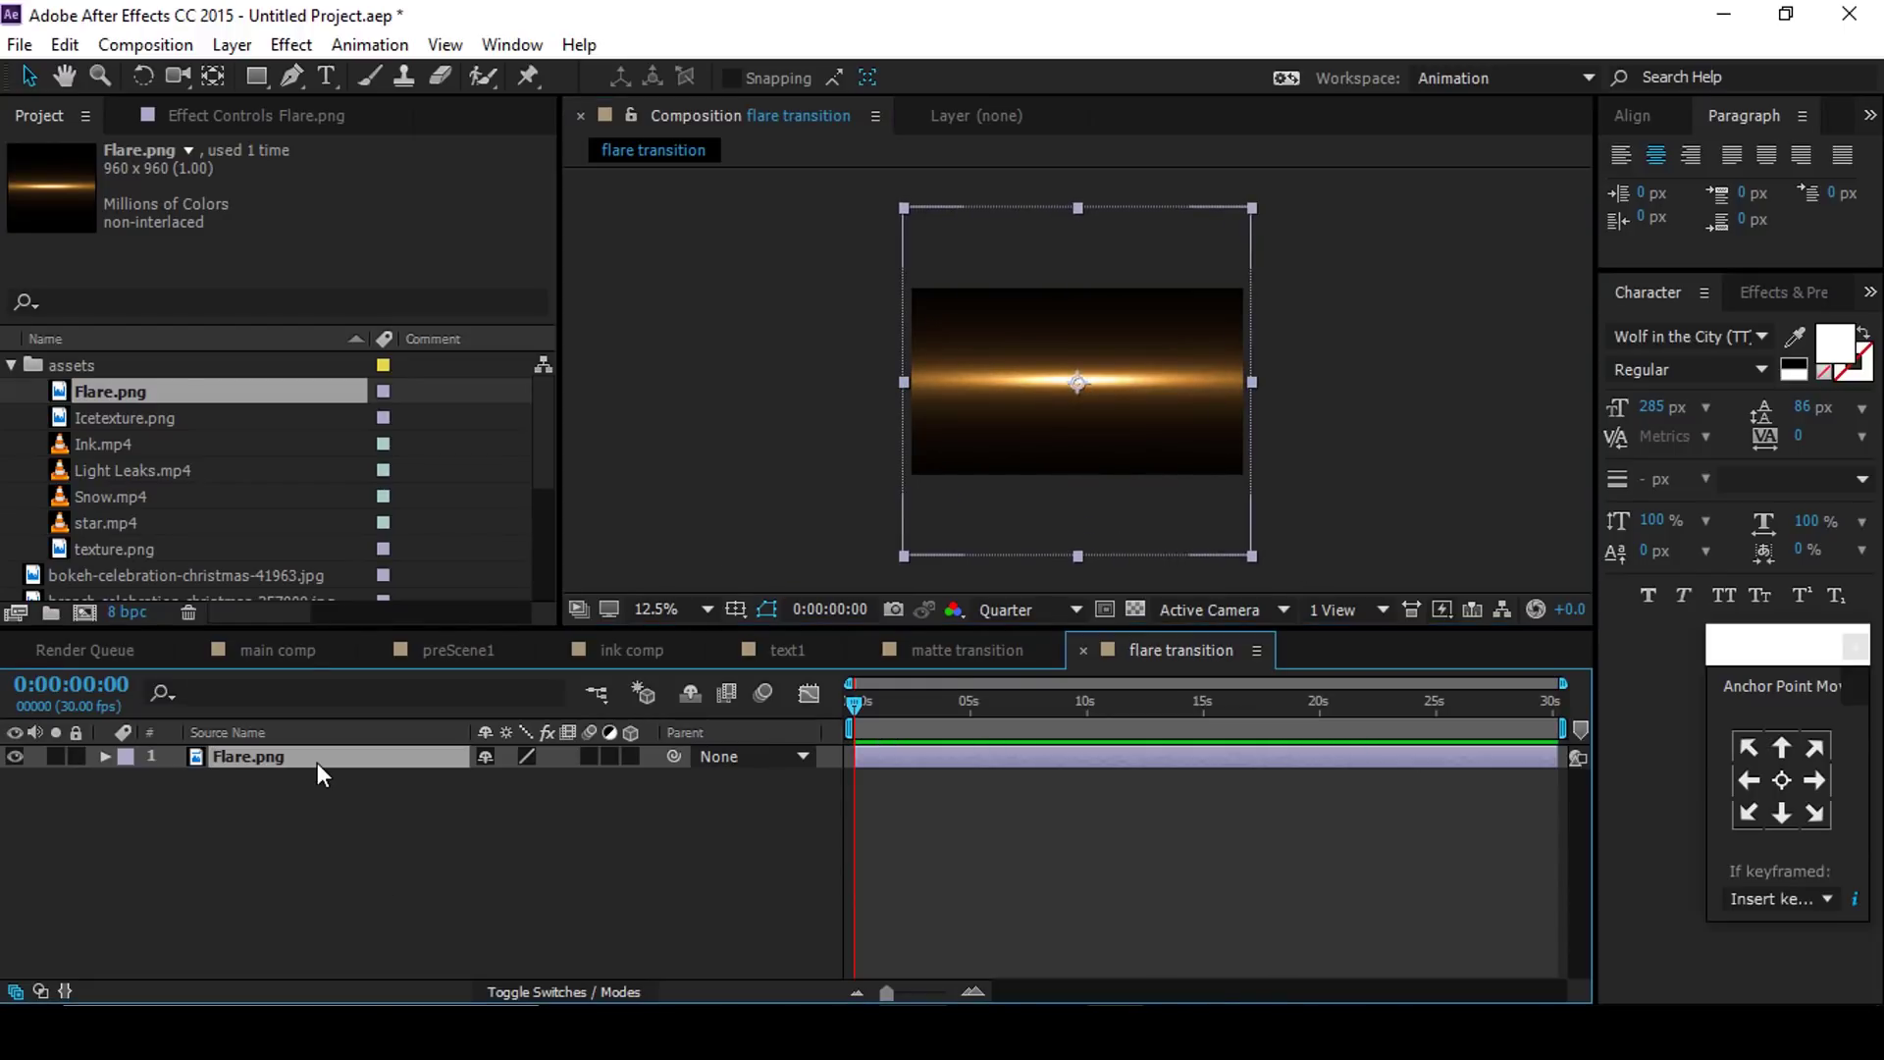
# Step: Keyframe the flare's Position from 960, -12 at 0 seconds to 960, 1140 at 0:00:01:00
pyautogui.press('p')
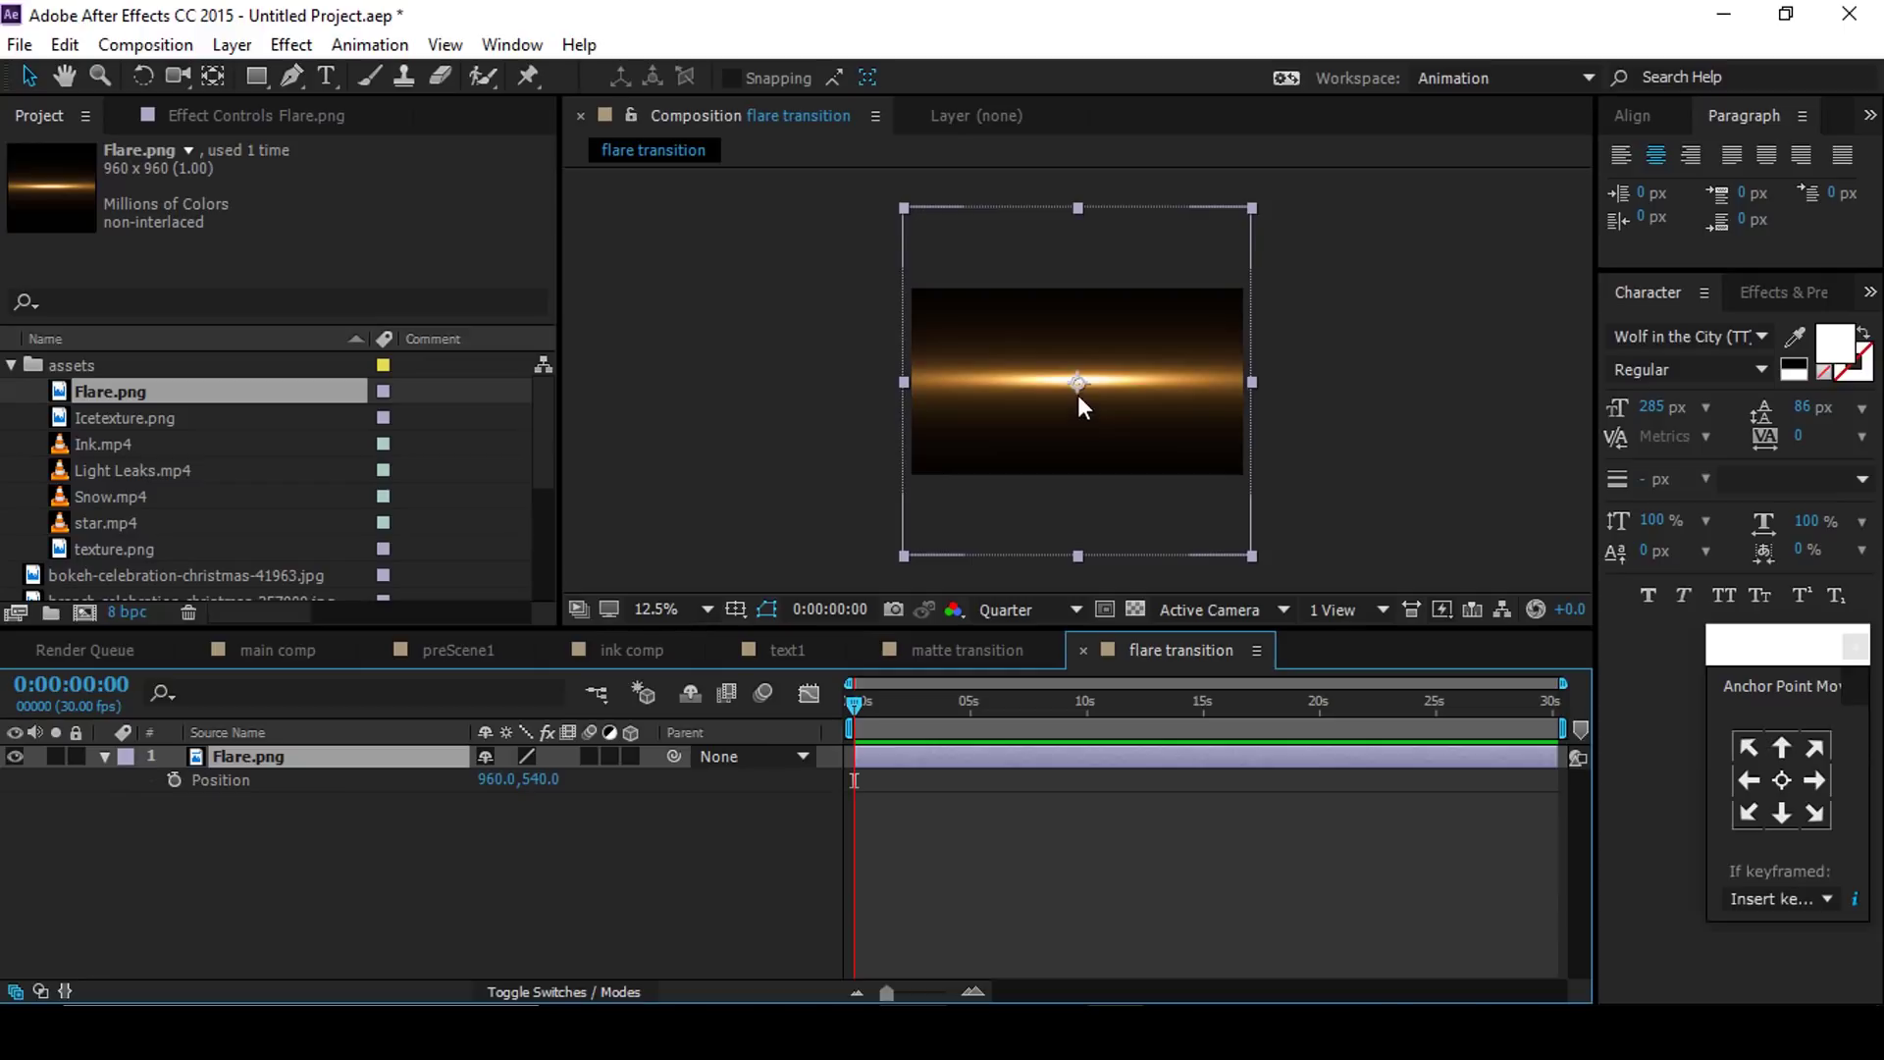
pyautogui.moveTo(1079, 389); pyautogui.dragTo(1075, 290)
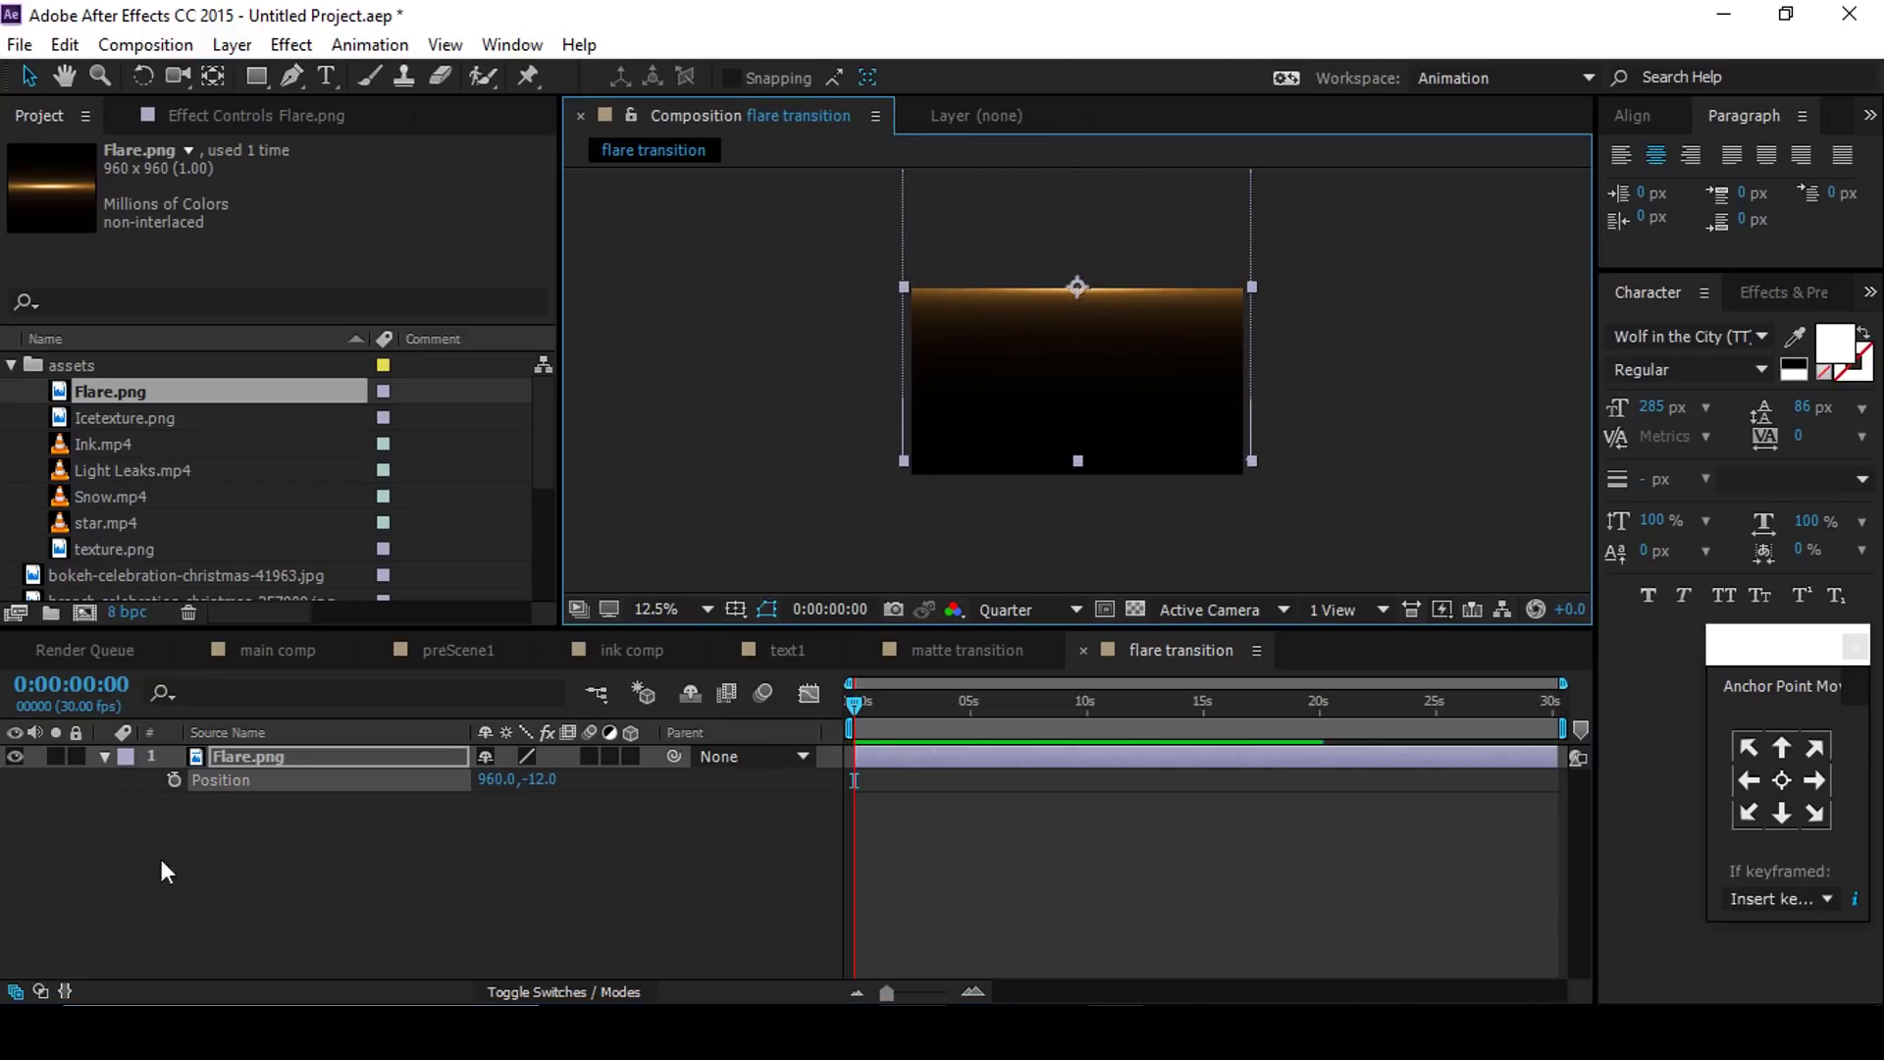
pyautogui.click(174, 779)
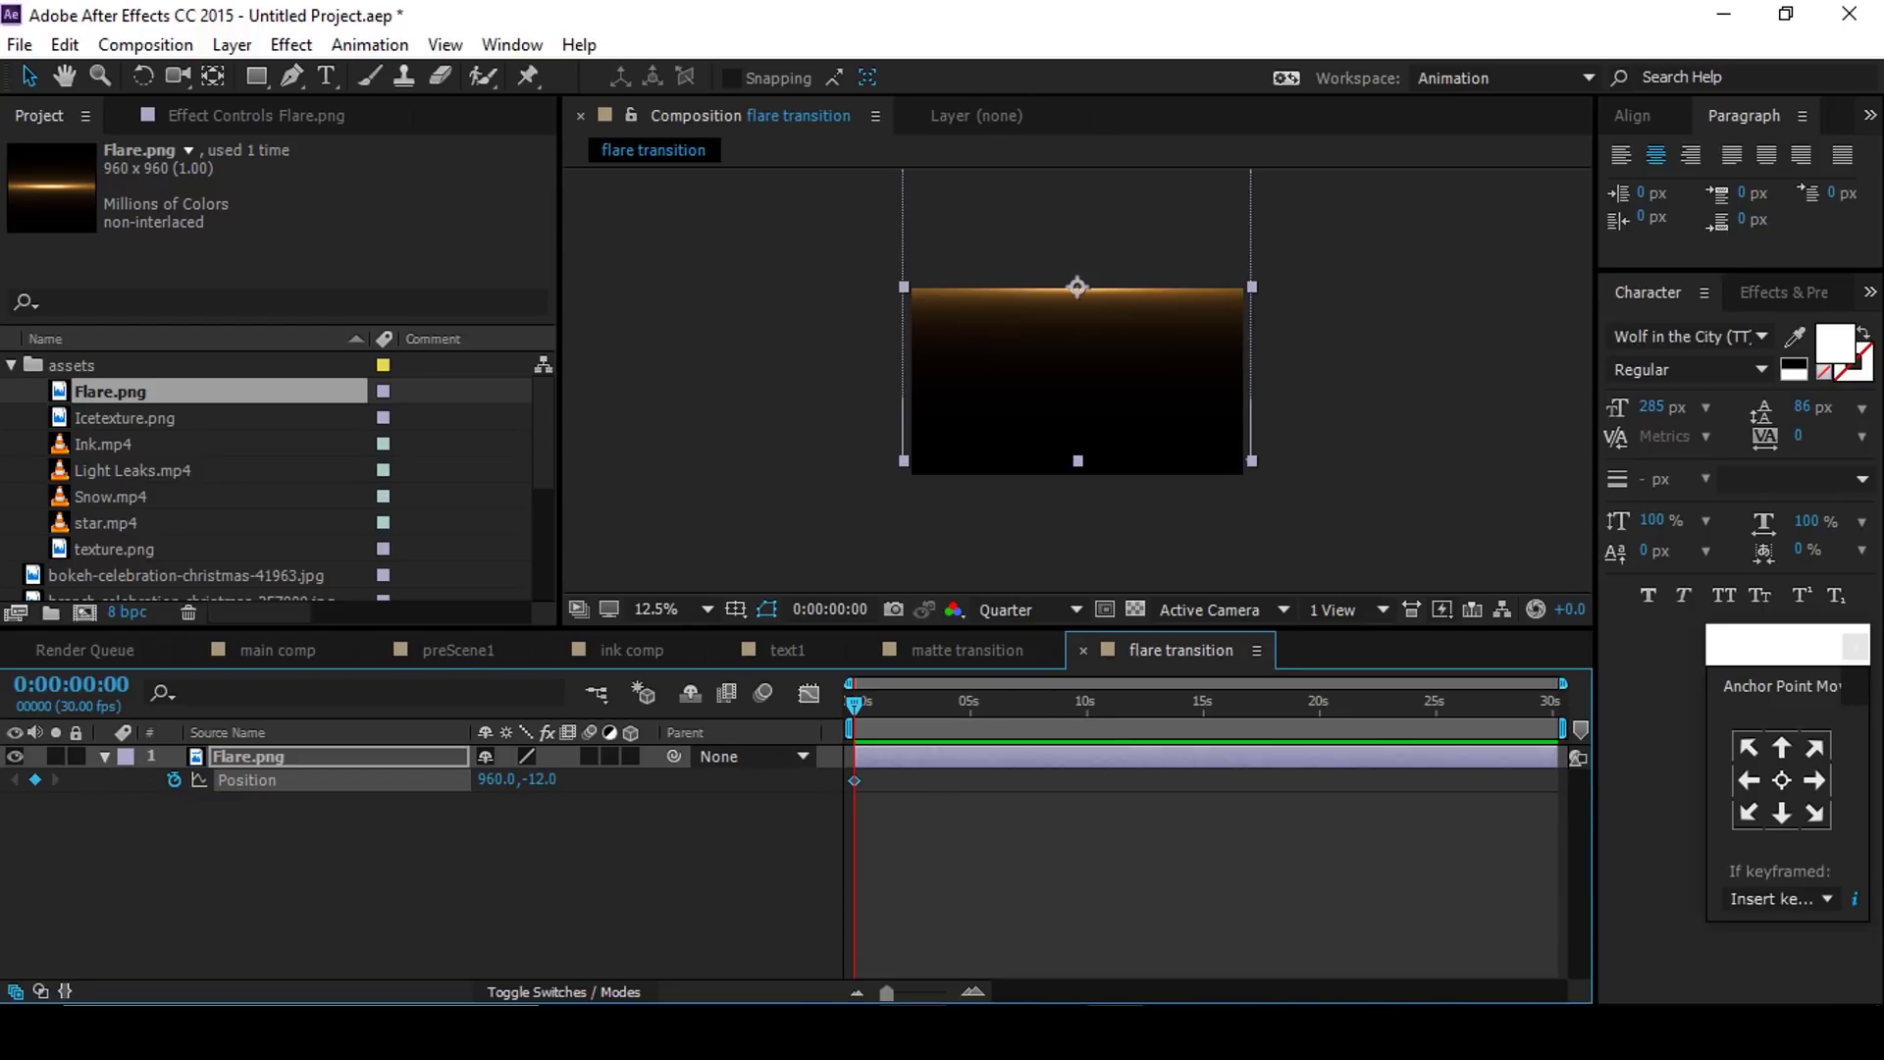
pyautogui.click(970, 991)
pyautogui.click(971, 993)
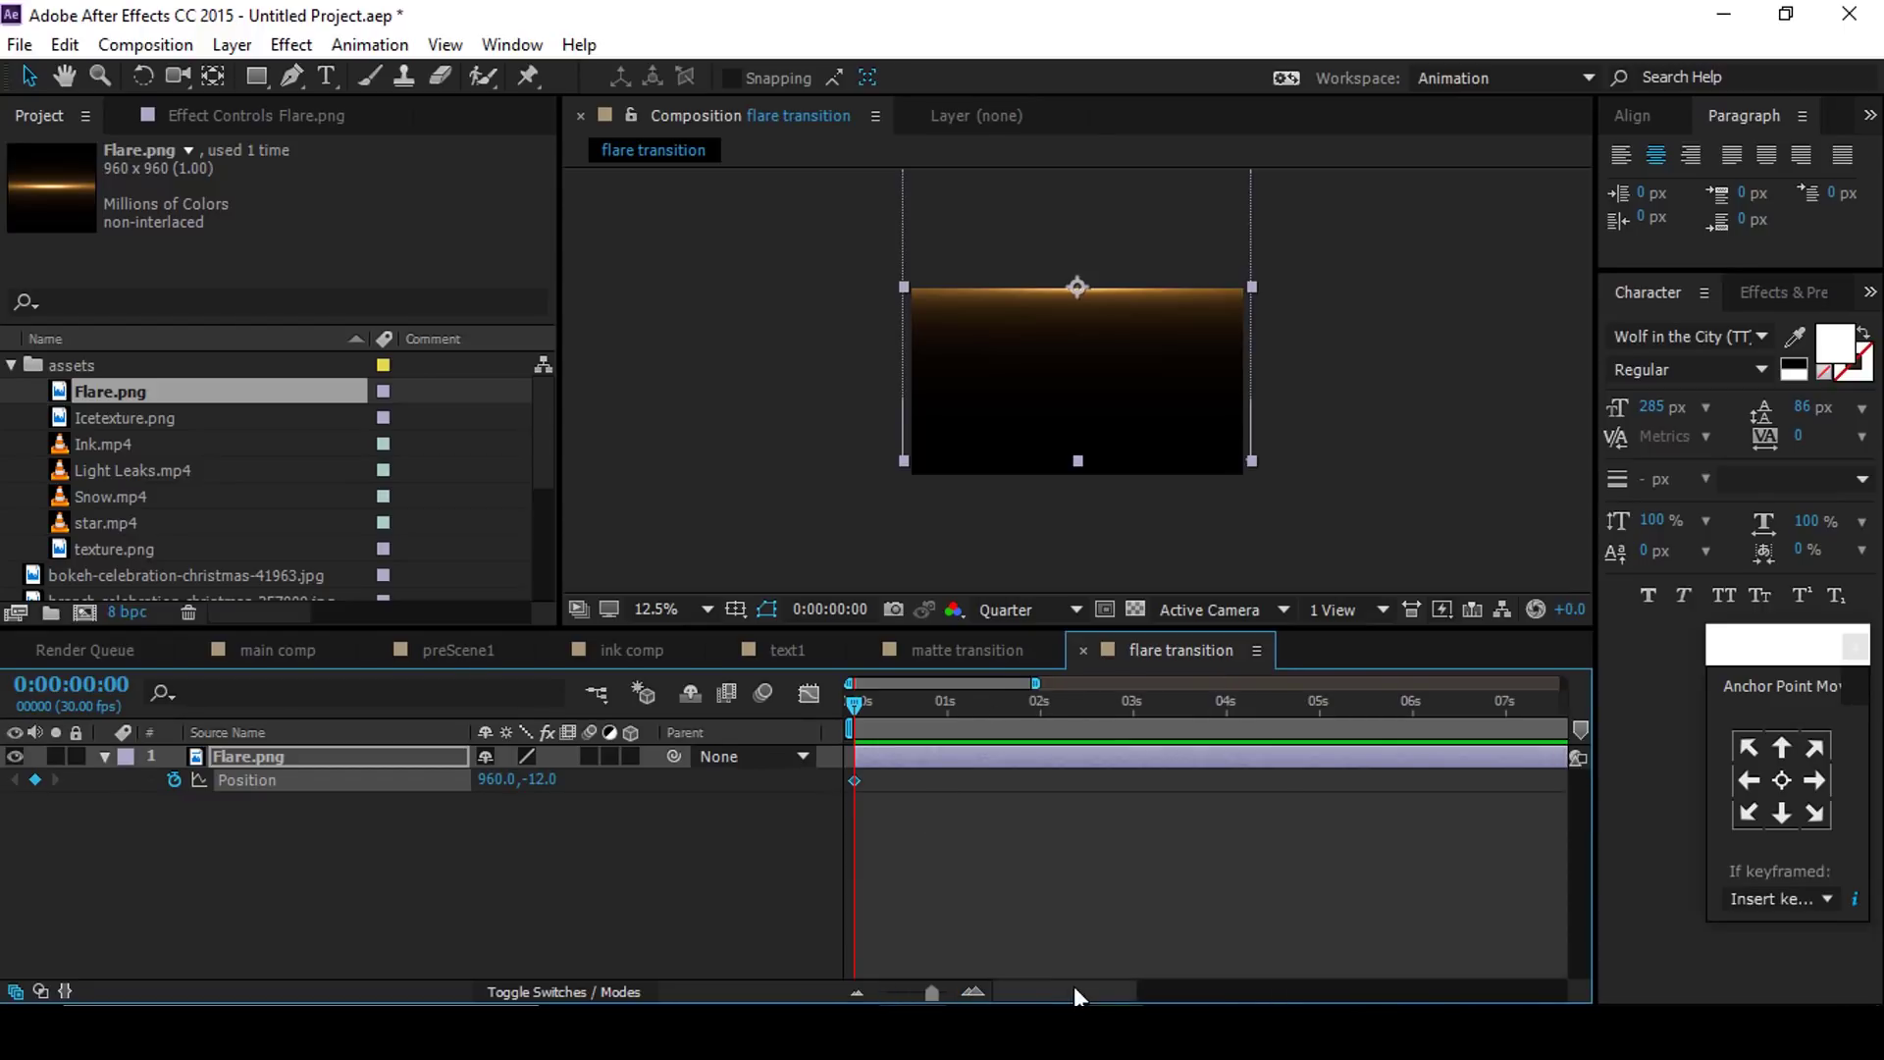
pyautogui.click(947, 710)
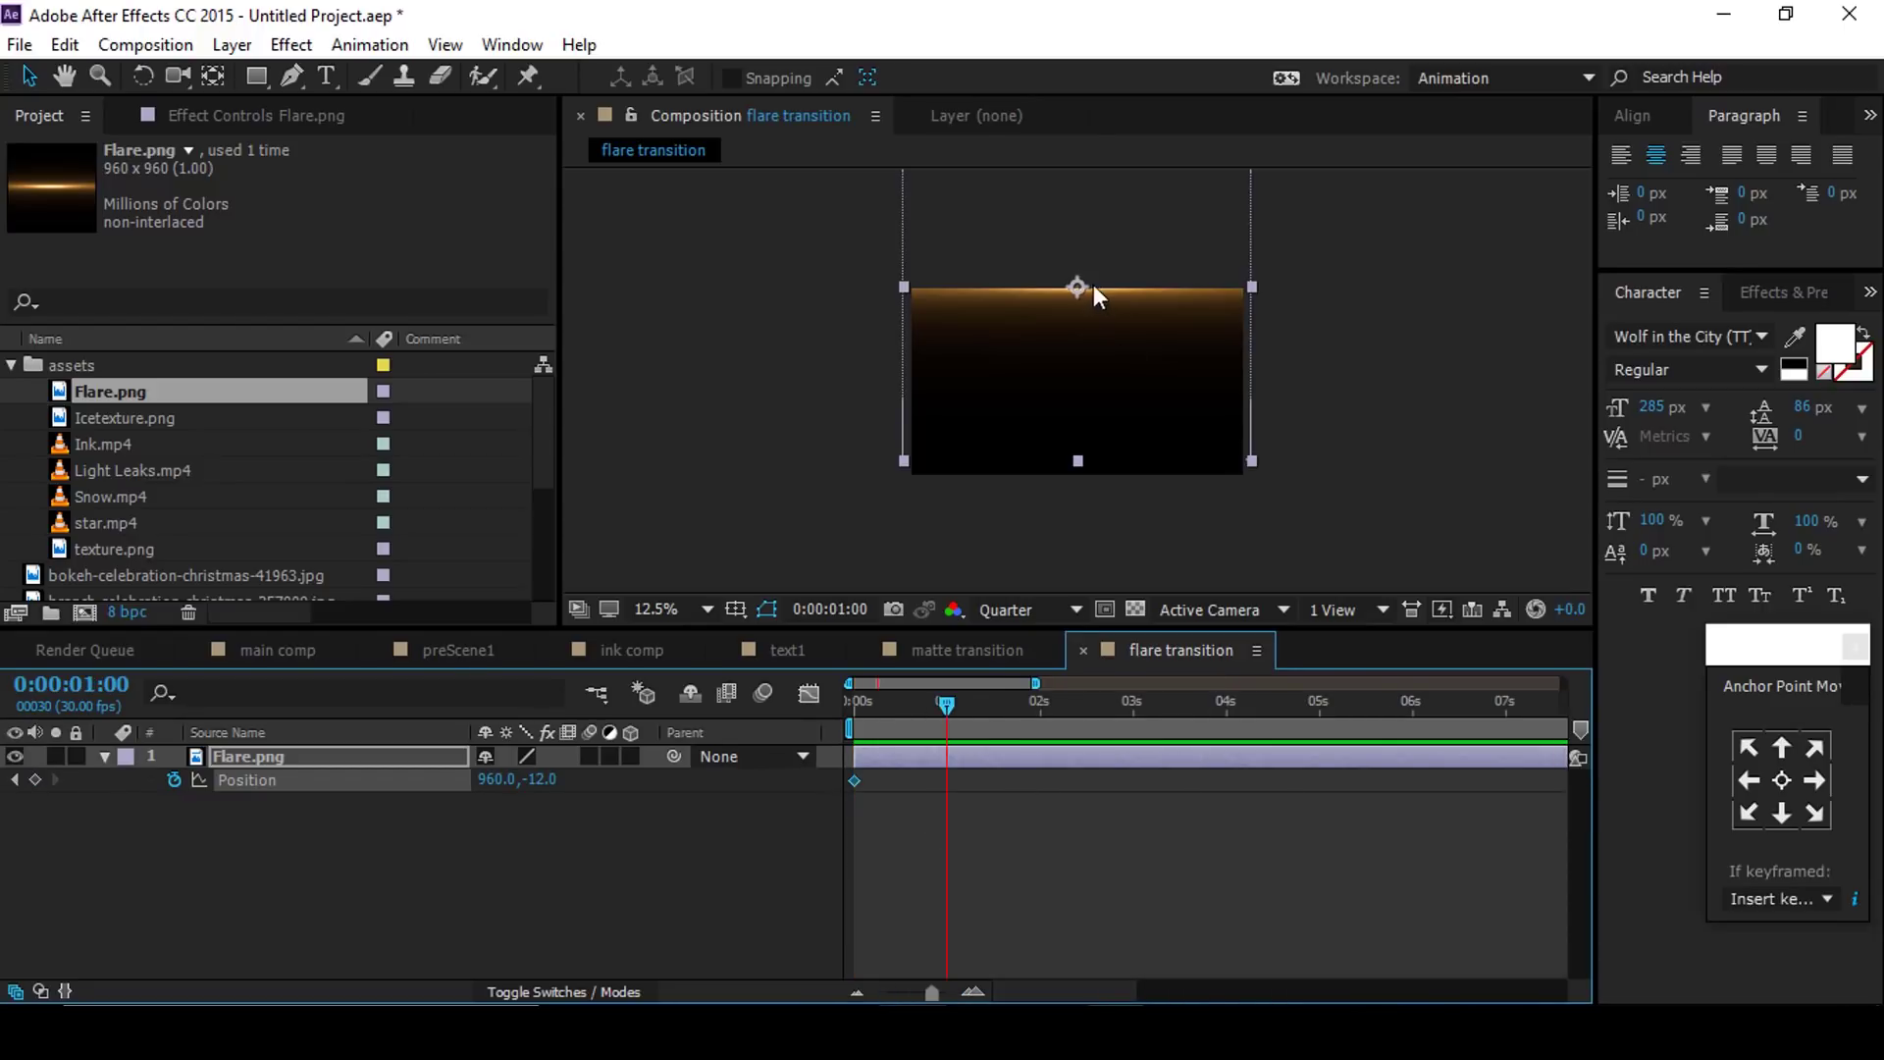
pyautogui.moveTo(1077, 307); pyautogui.dragTo(1091, 485)
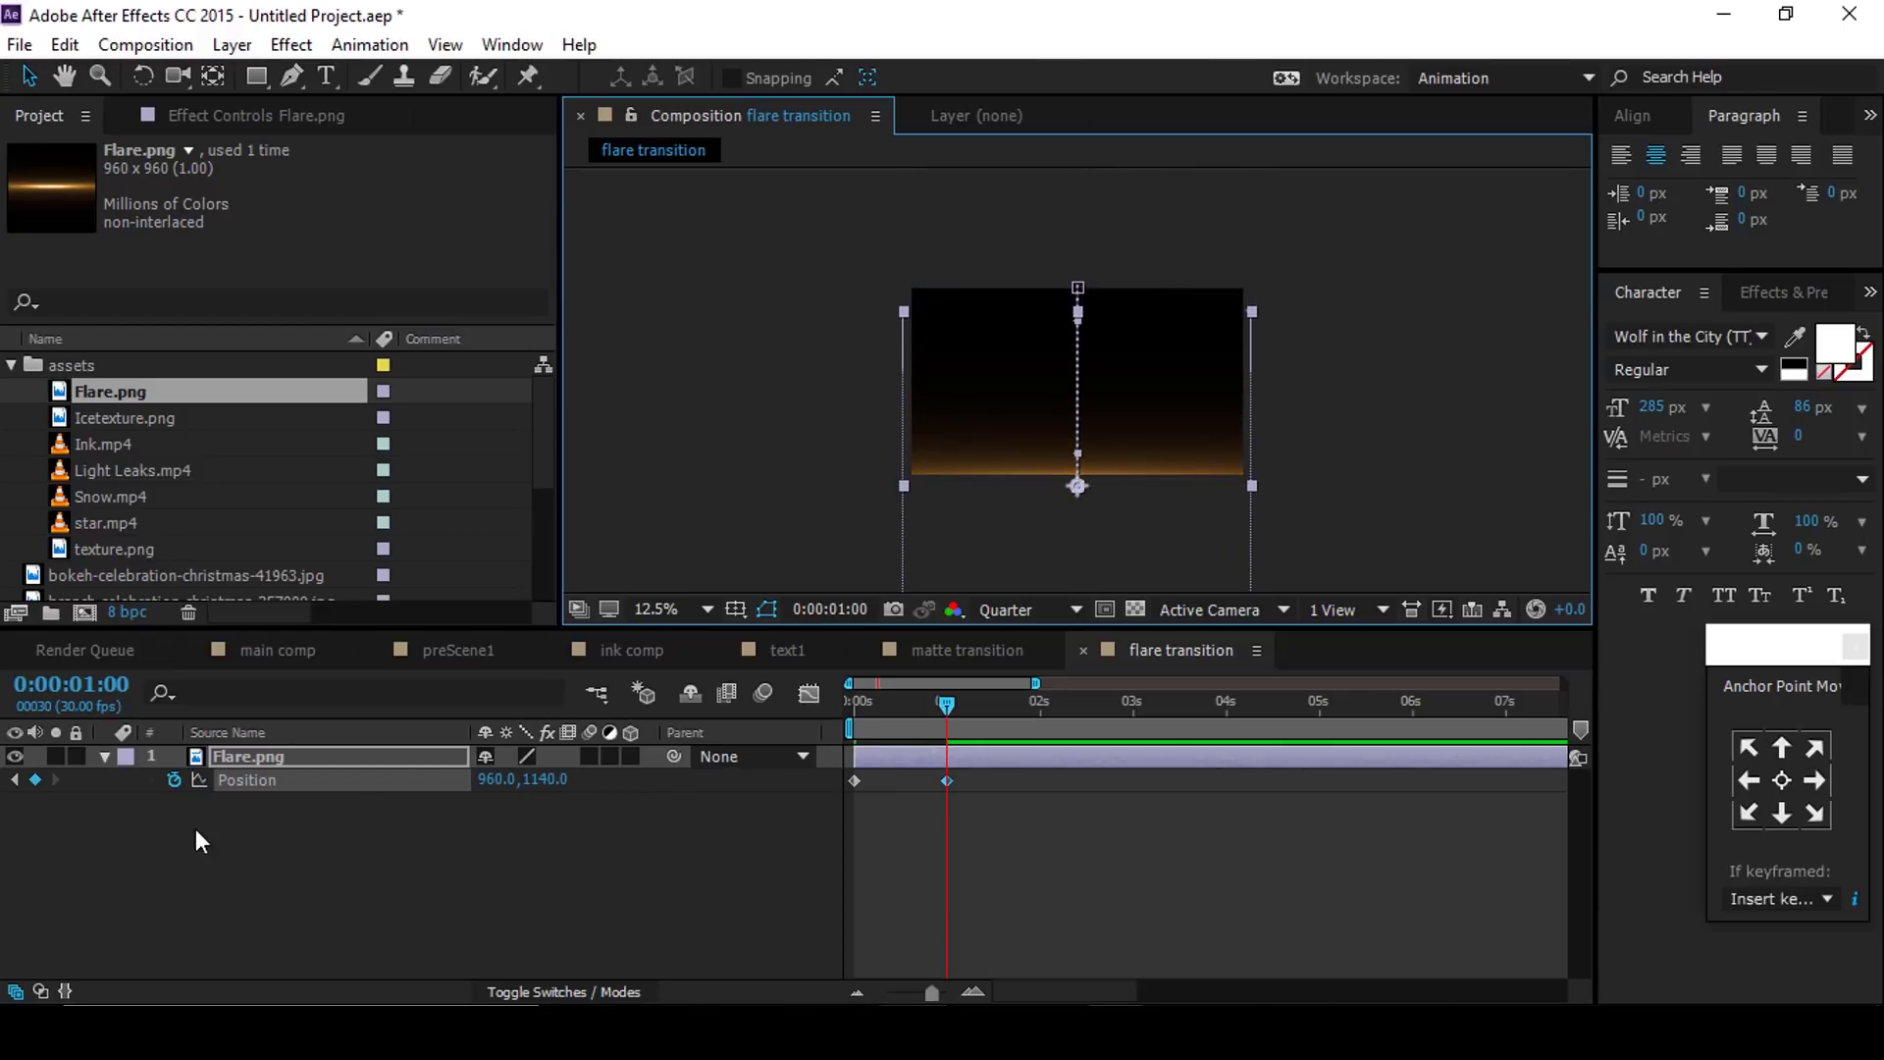
# Step: Keyframe the flare's Opacity at 100% at 0:00:00:26 and 0% at 0:00:01:00
pyautogui.hotkey('shift', 't')
pyautogui.click(173, 803)
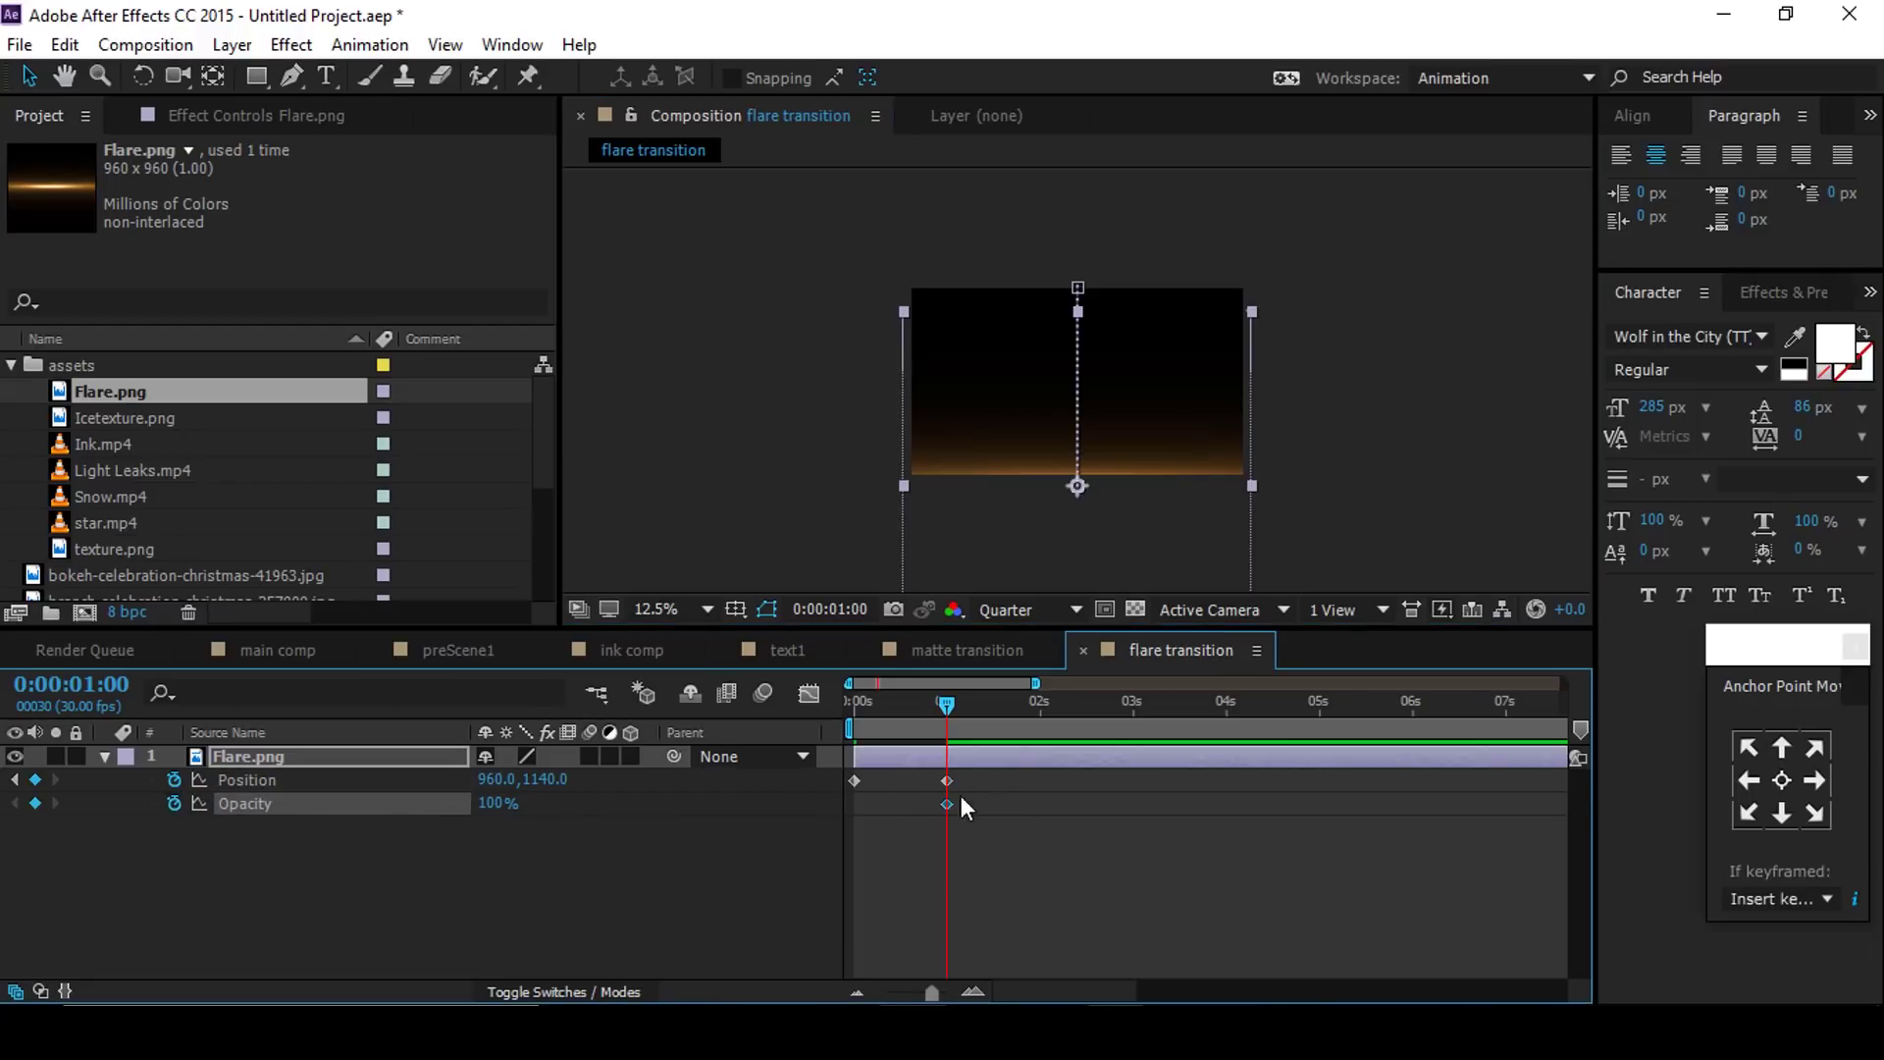
pyautogui.moveTo(524, 803); pyautogui.dragTo(315, 804)
pyautogui.moveTo(950, 703); pyautogui.dragTo(934, 703)
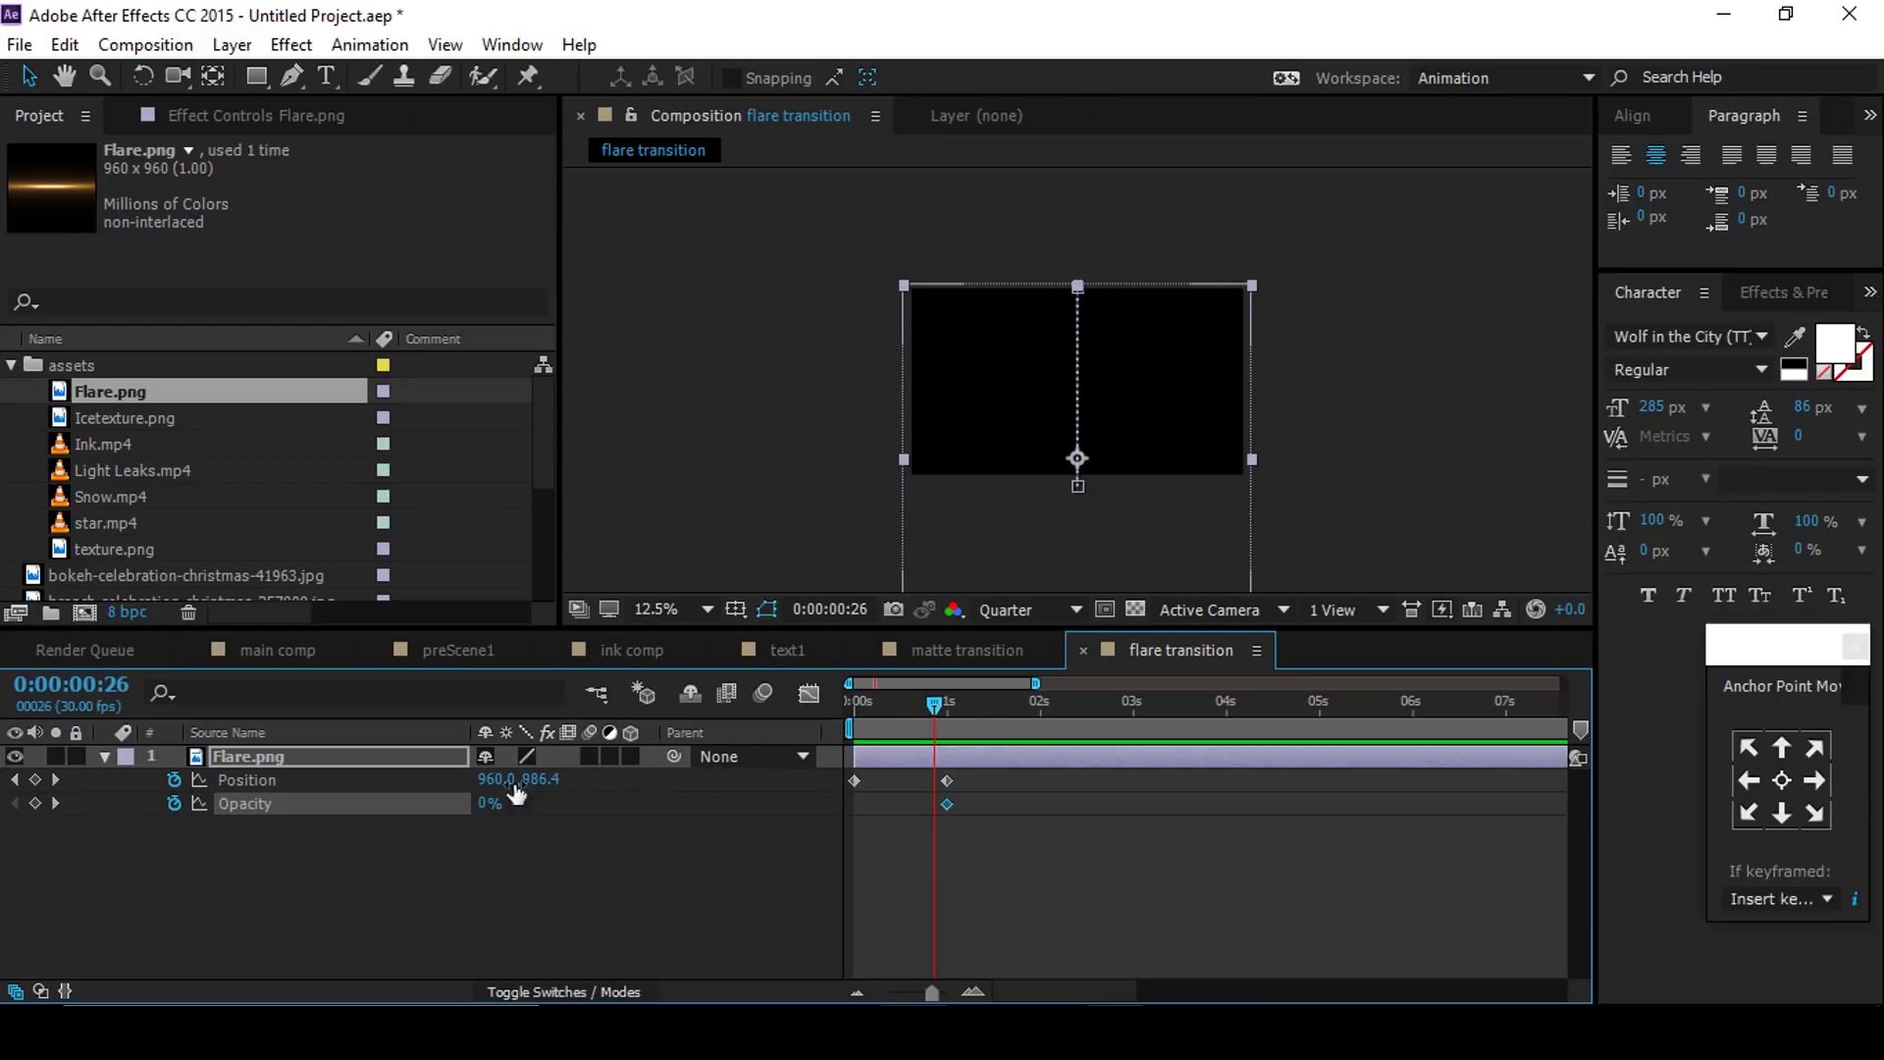
pyautogui.moveTo(482, 810); pyautogui.dragTo(687, 808)
pyautogui.moveTo(934, 703)
pyautogui.mouseDown()
pyautogui.moveTo(950, 699)
pyautogui.moveTo(877, 711)
pyautogui.moveTo(957, 715)
pyautogui.mouseUp()
pyautogui.click(714, 913)
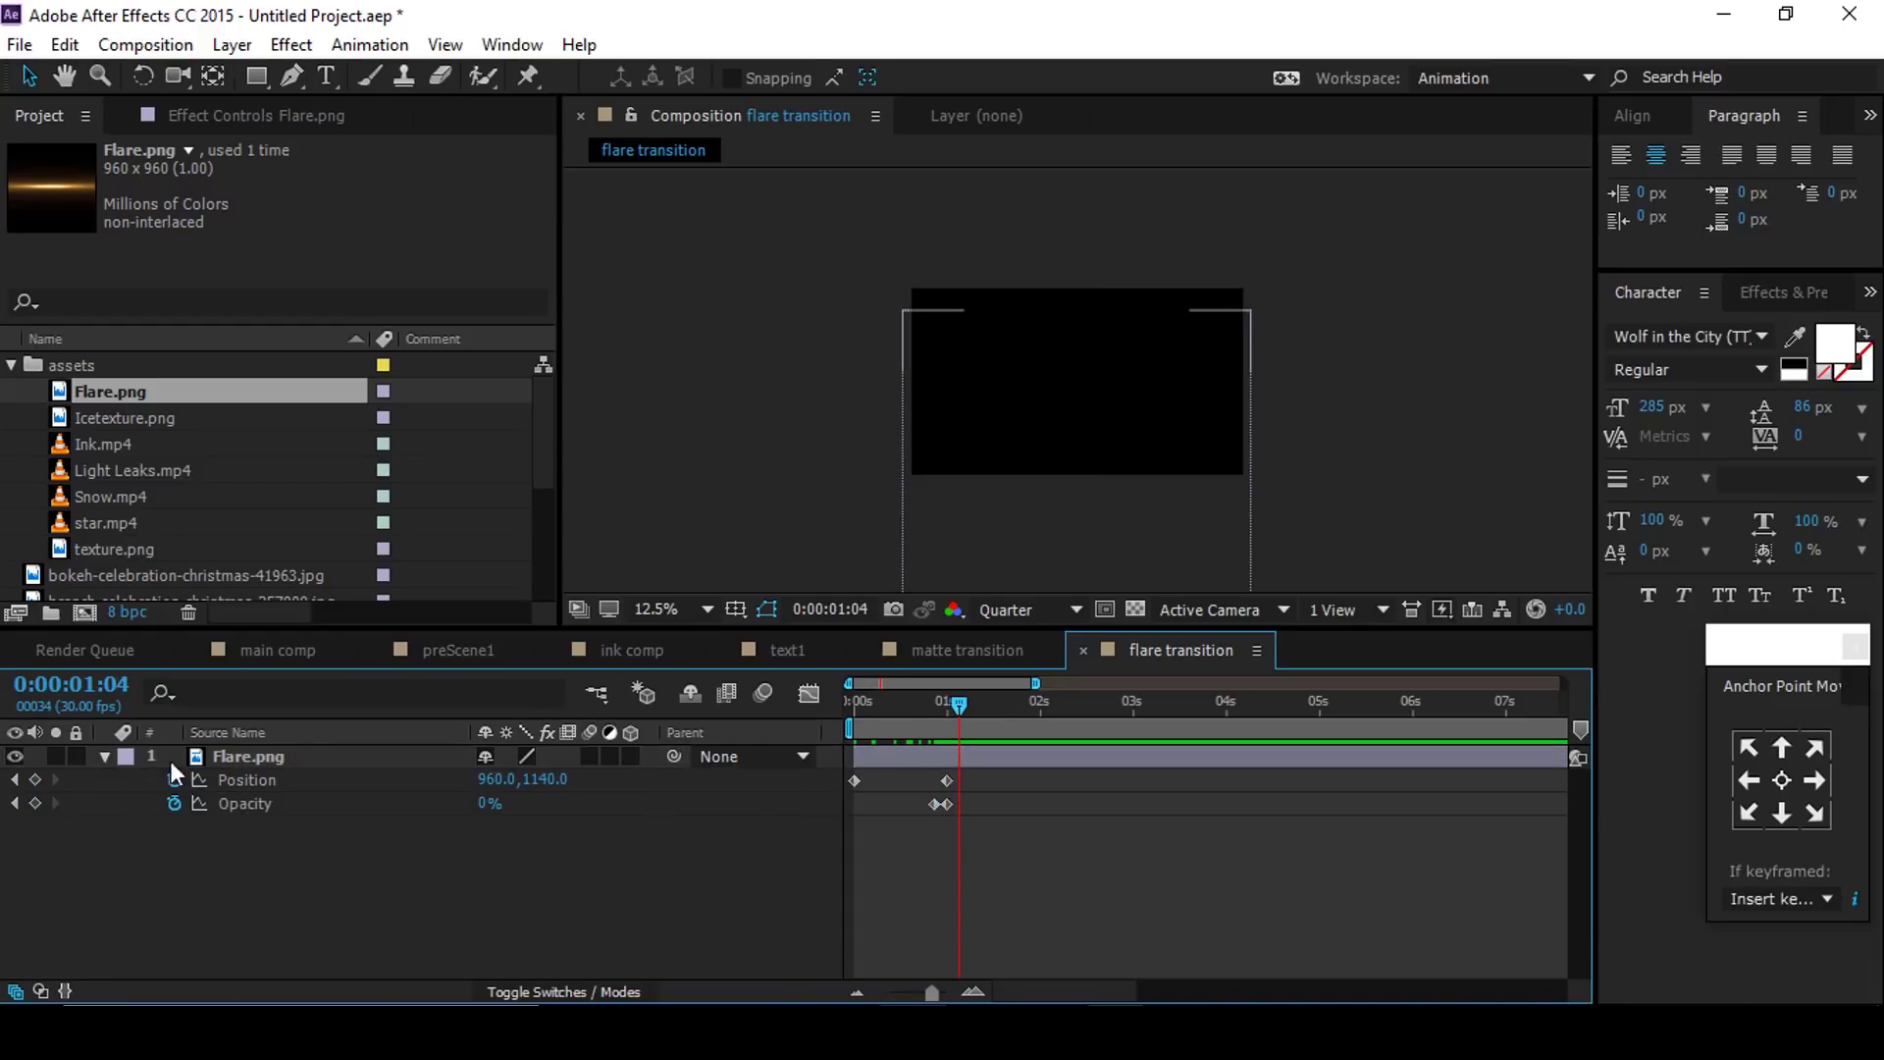
# Step: Add an adjustment layer above Flare.png and apply the CC Lens effect to it
pyautogui.click(105, 756)
pyautogui.rightClick(642, 848)
pyautogui.moveTo(779, 579)
pyautogui.click(1114, 805)
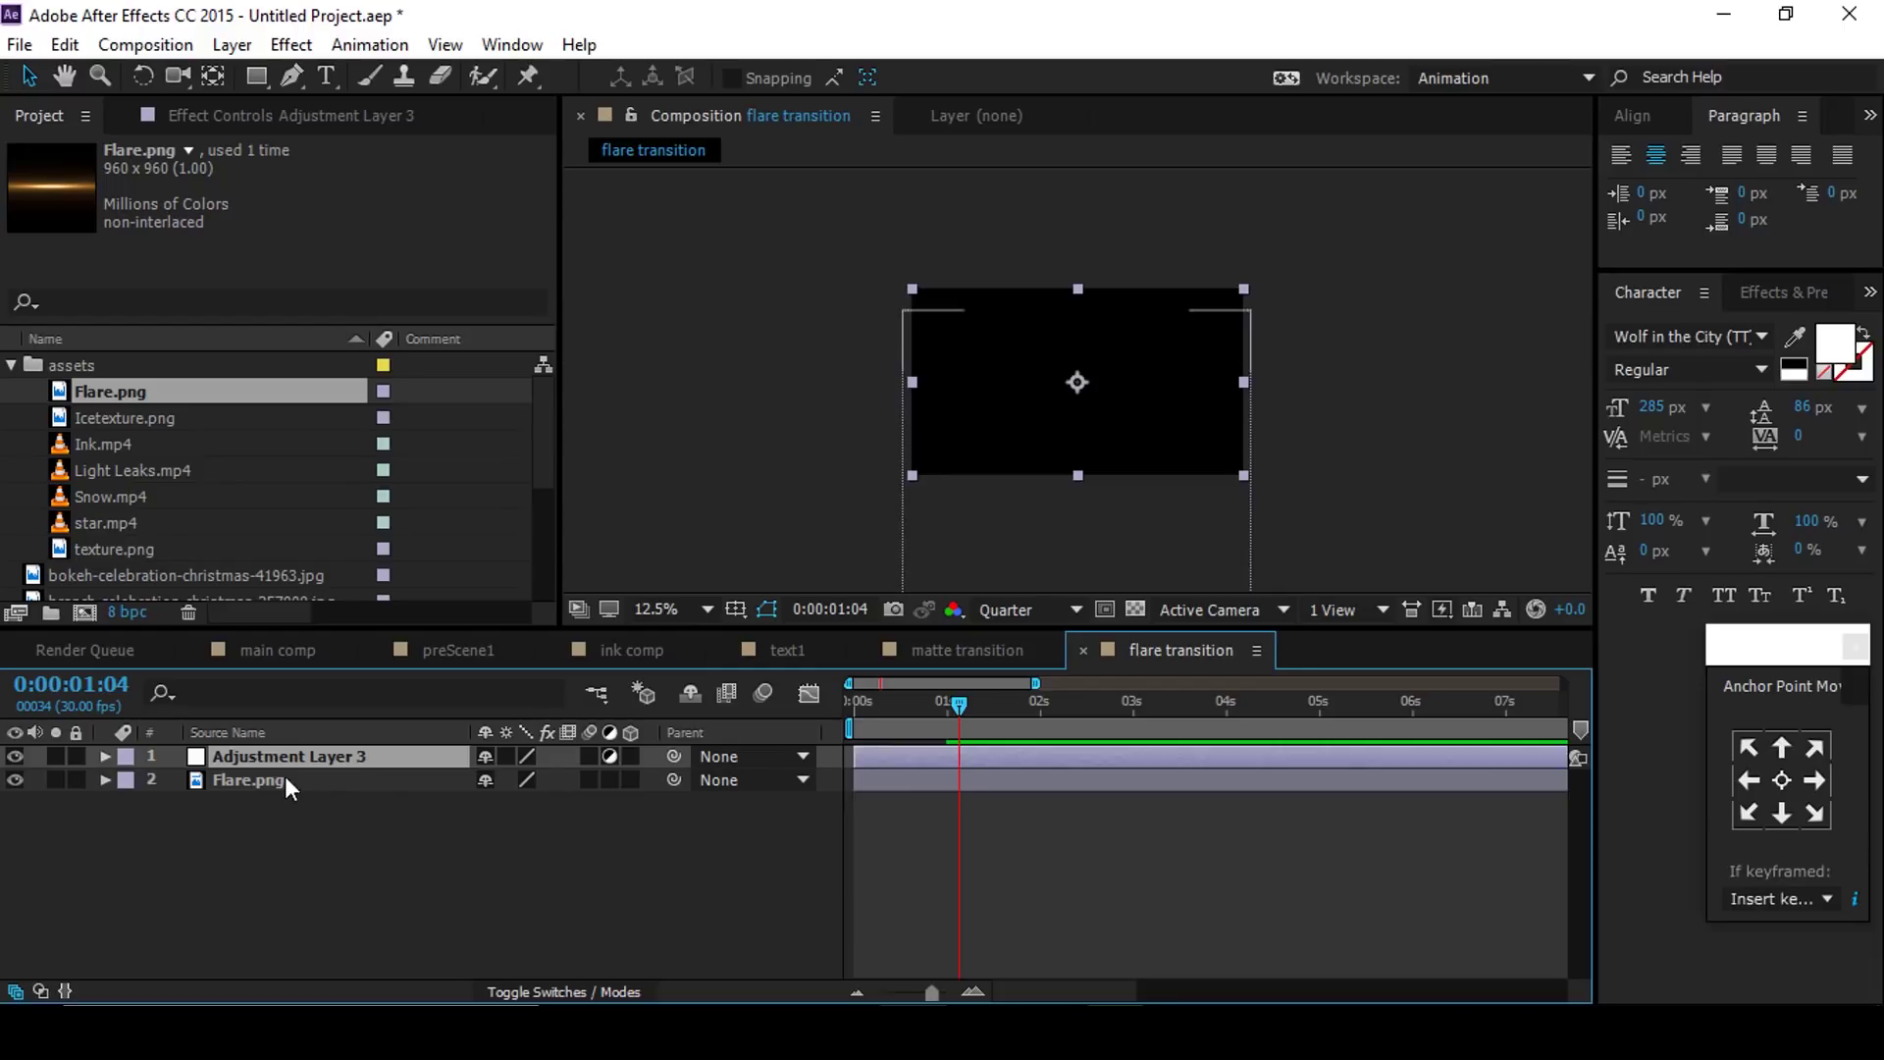
pyautogui.hotkey('ctrl', 'space')
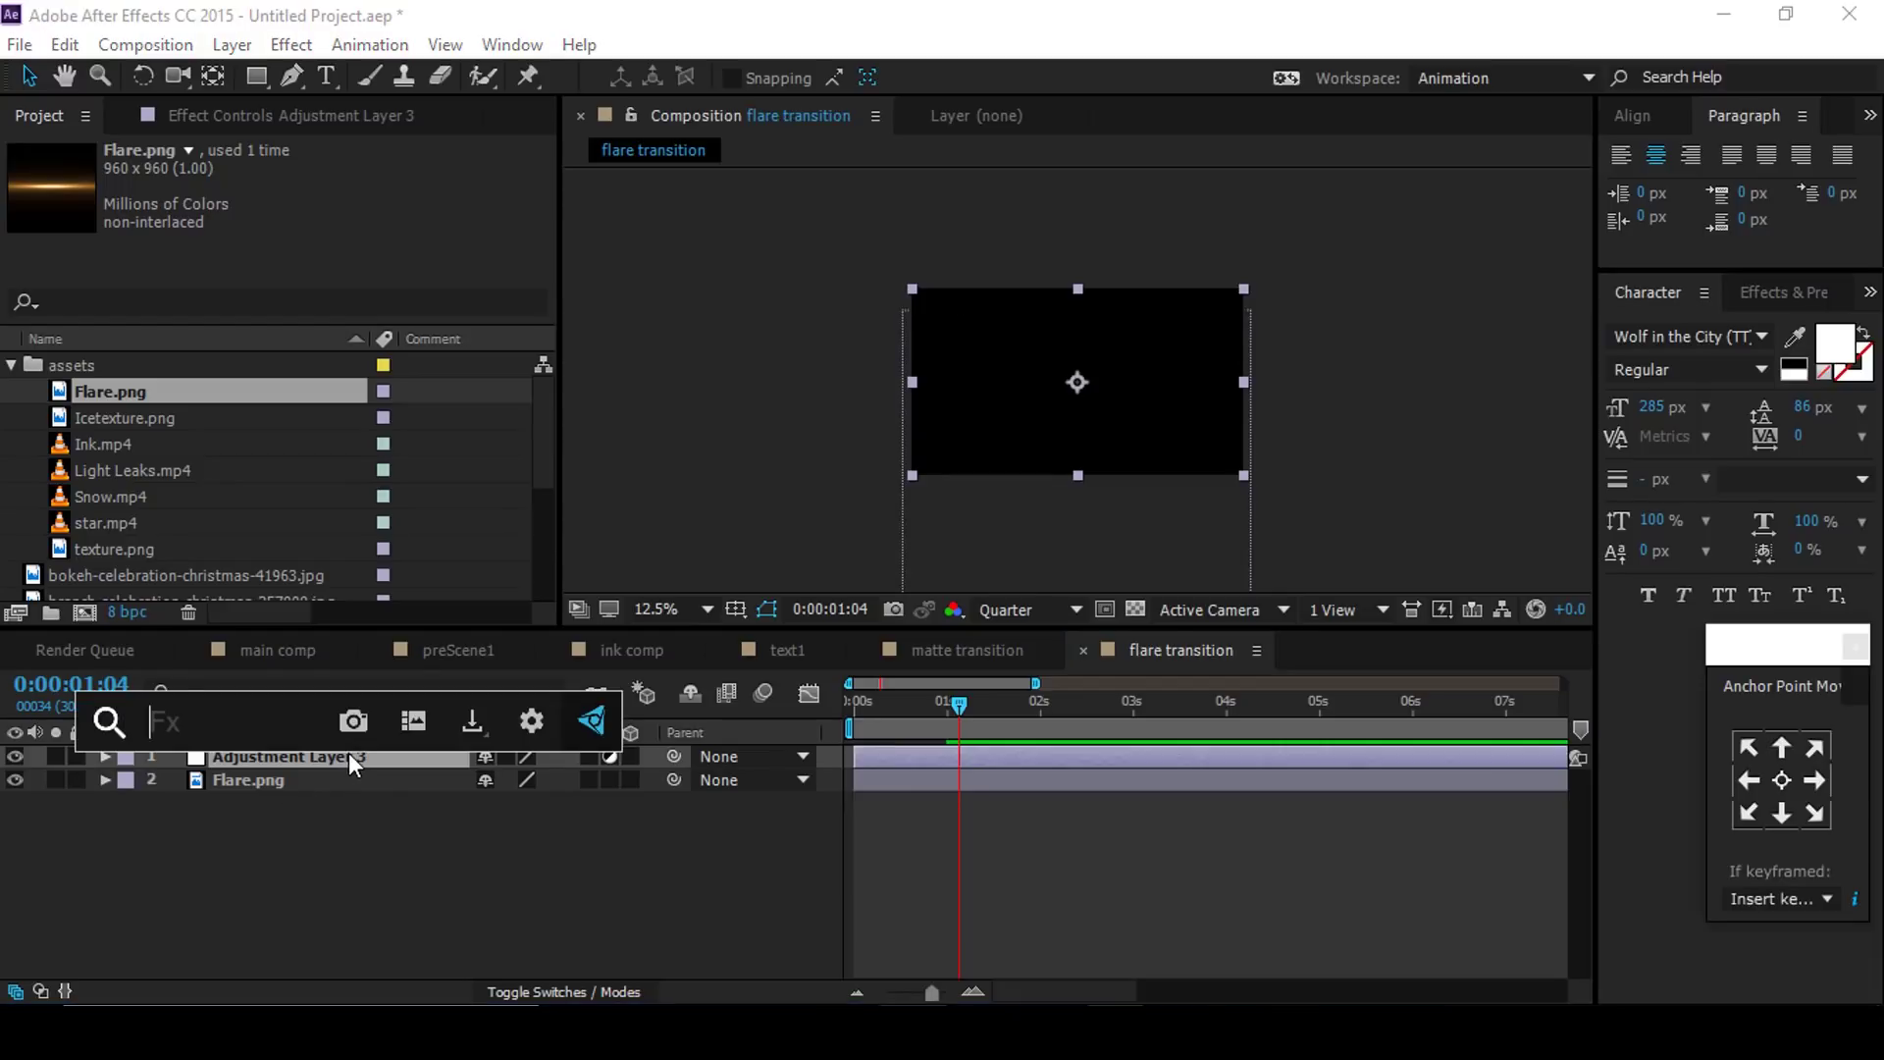
pyautogui.write('cc le')
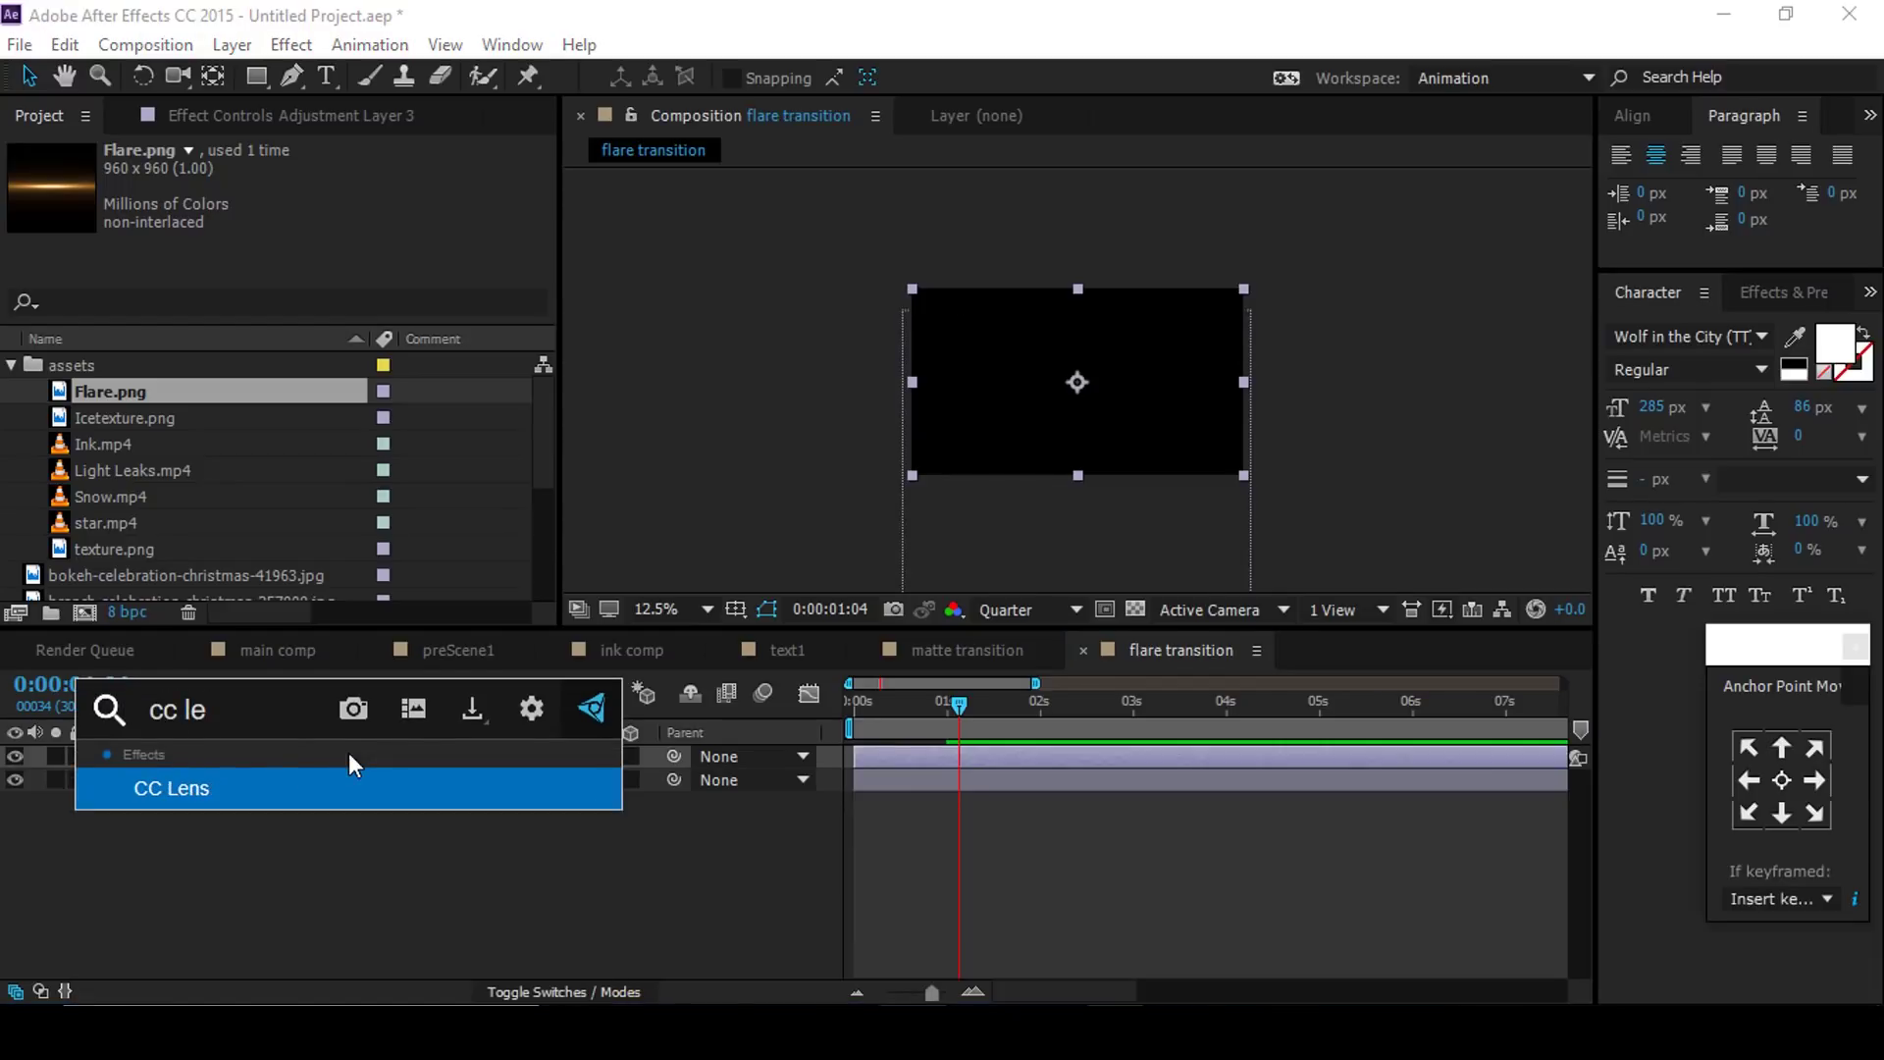
pyautogui.press('Return')
# Step: Set the flare adjustment layer's CC Lens Size to 150 and Convergence to 20, and preview the curved flare from the start
pyautogui.moveTo(875, 698); pyautogui.dragTo(846, 699)
pyautogui.click(310, 220)
pyautogui.write('150')
pyautogui.press('Tab')
pyautogui.write('20')
pyautogui.press('Return')
pyautogui.press('space')
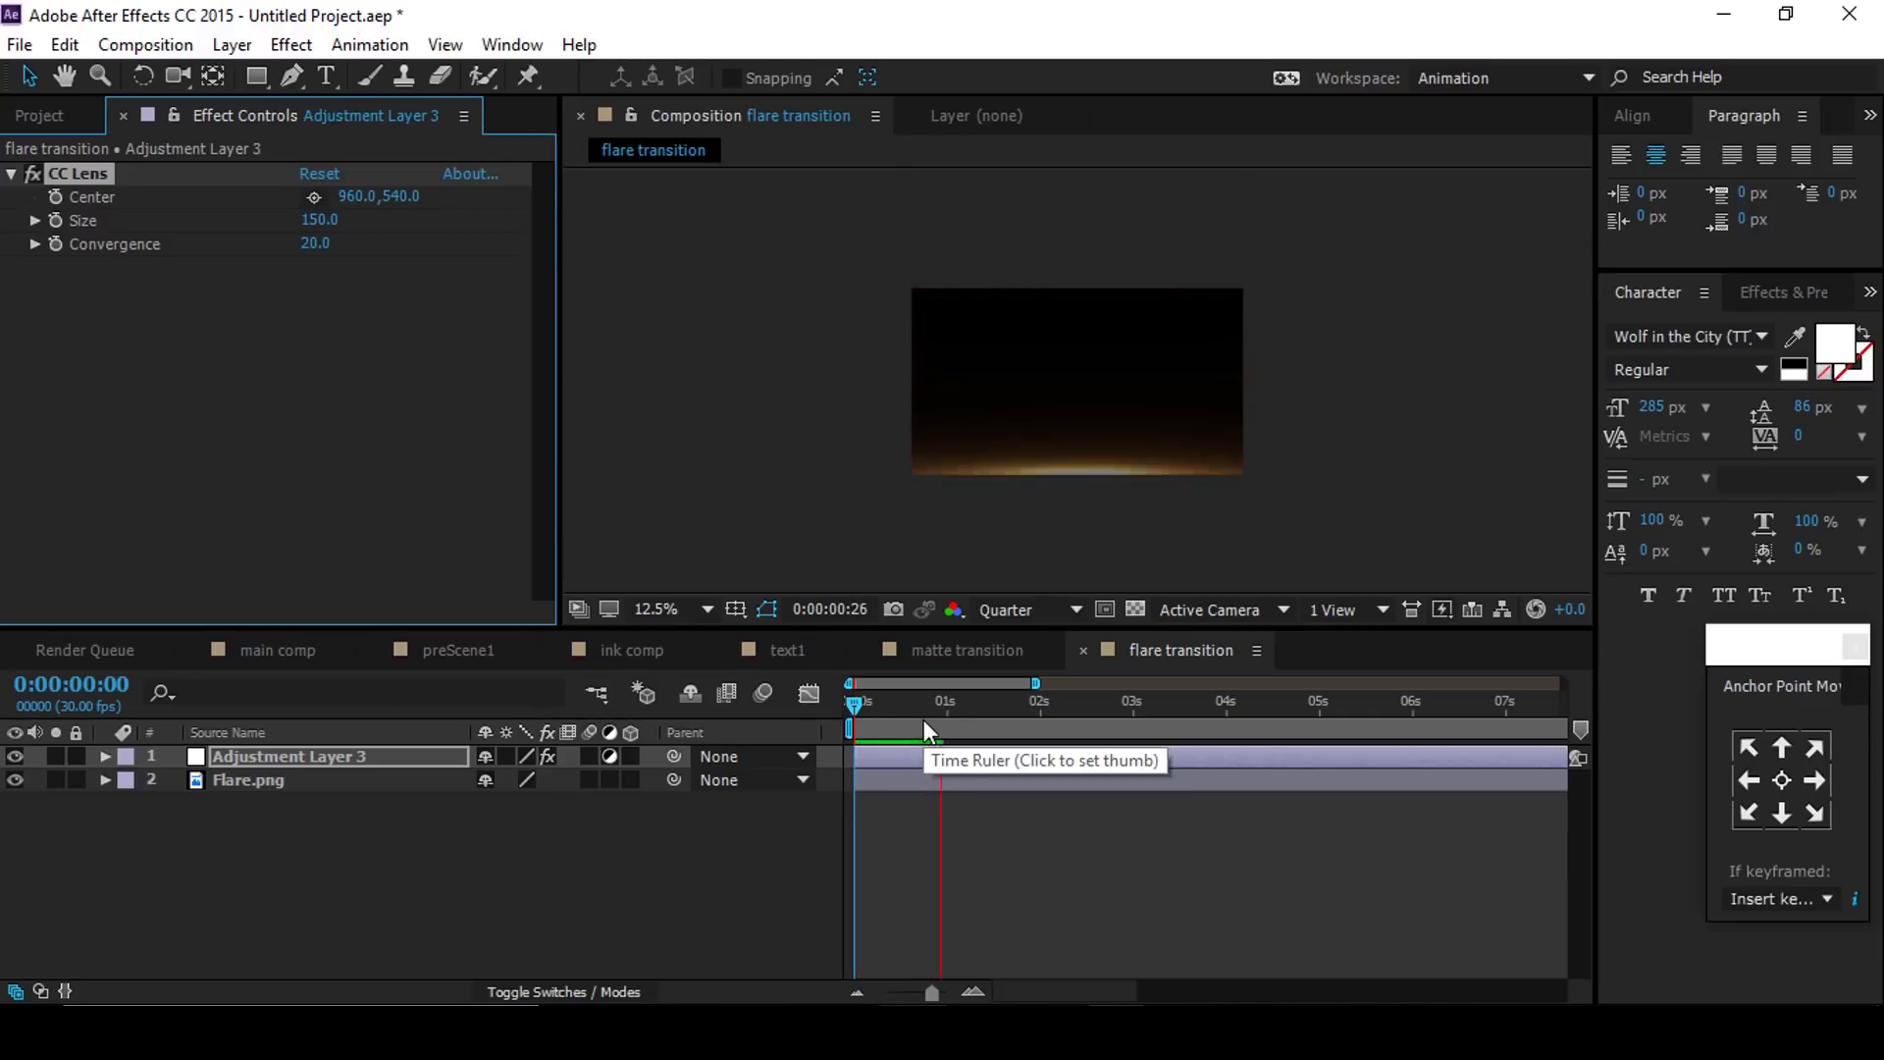
pyautogui.moveTo(952, 703); pyautogui.dragTo(864, 700)
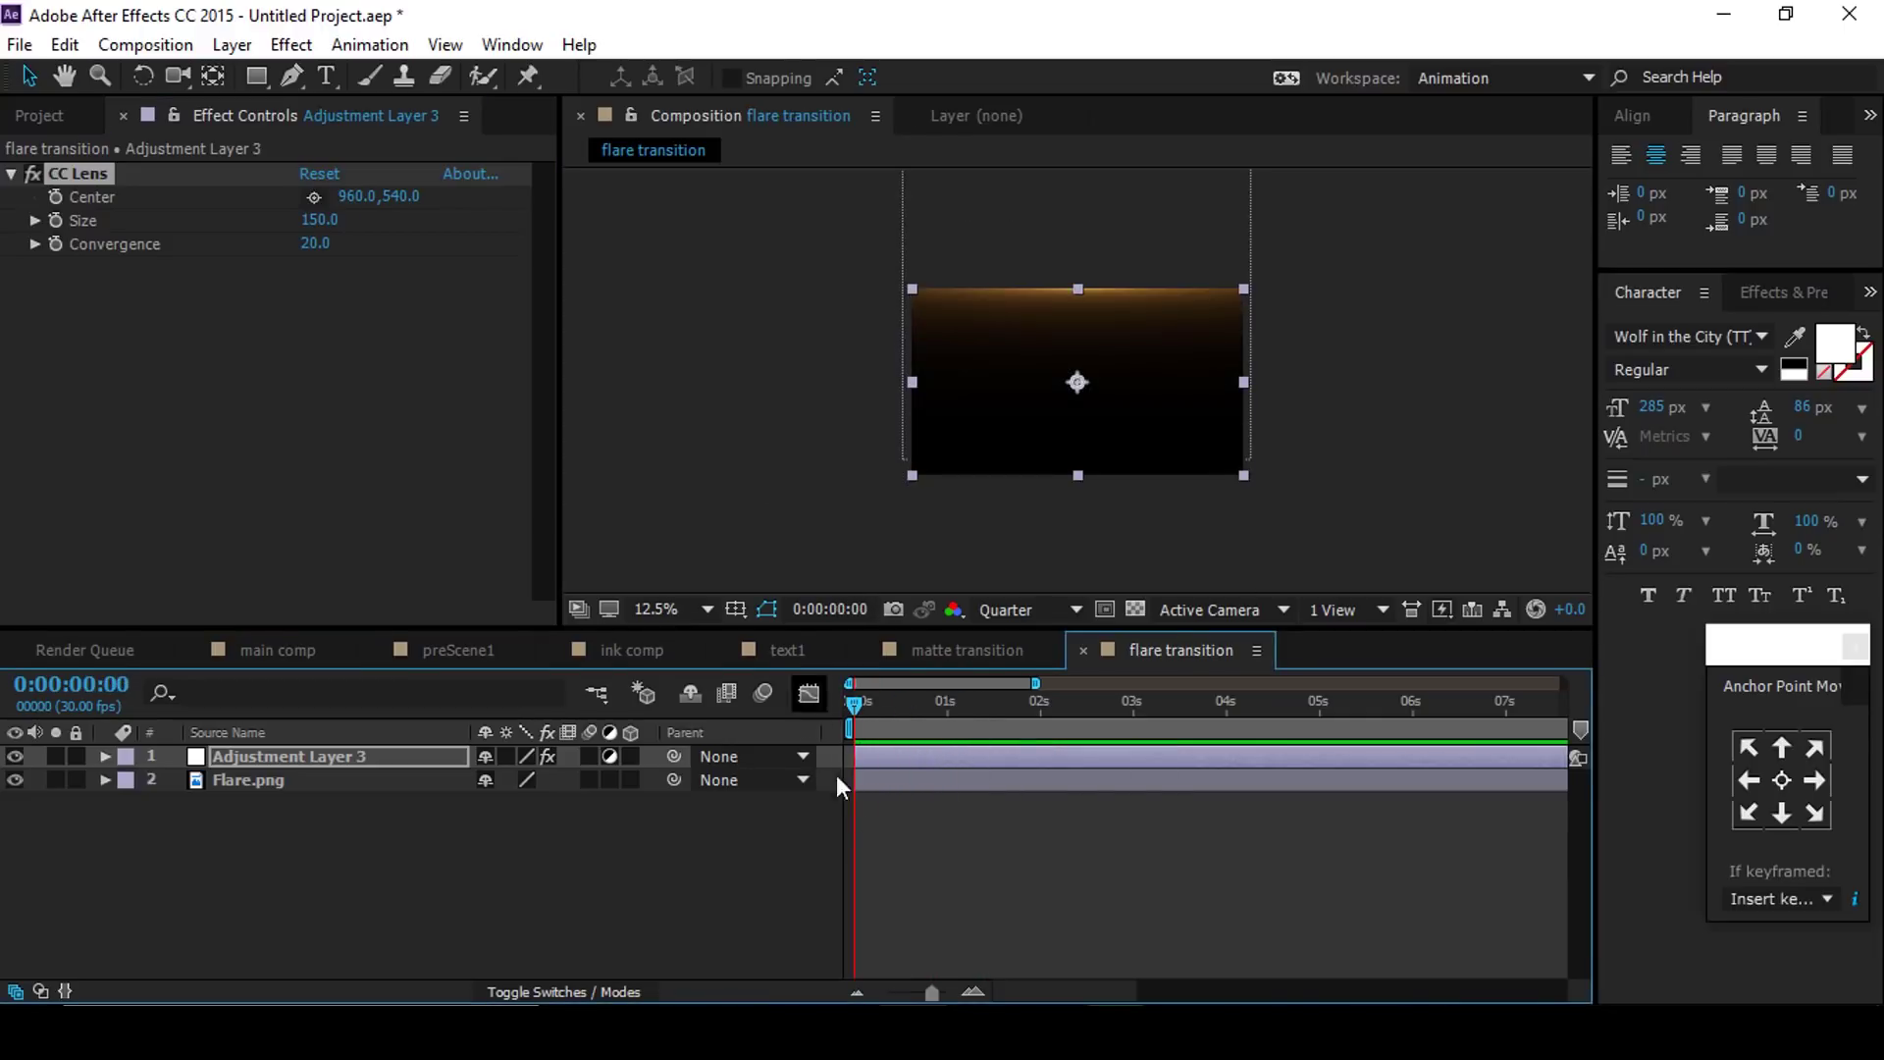
pyautogui.click(894, 824)
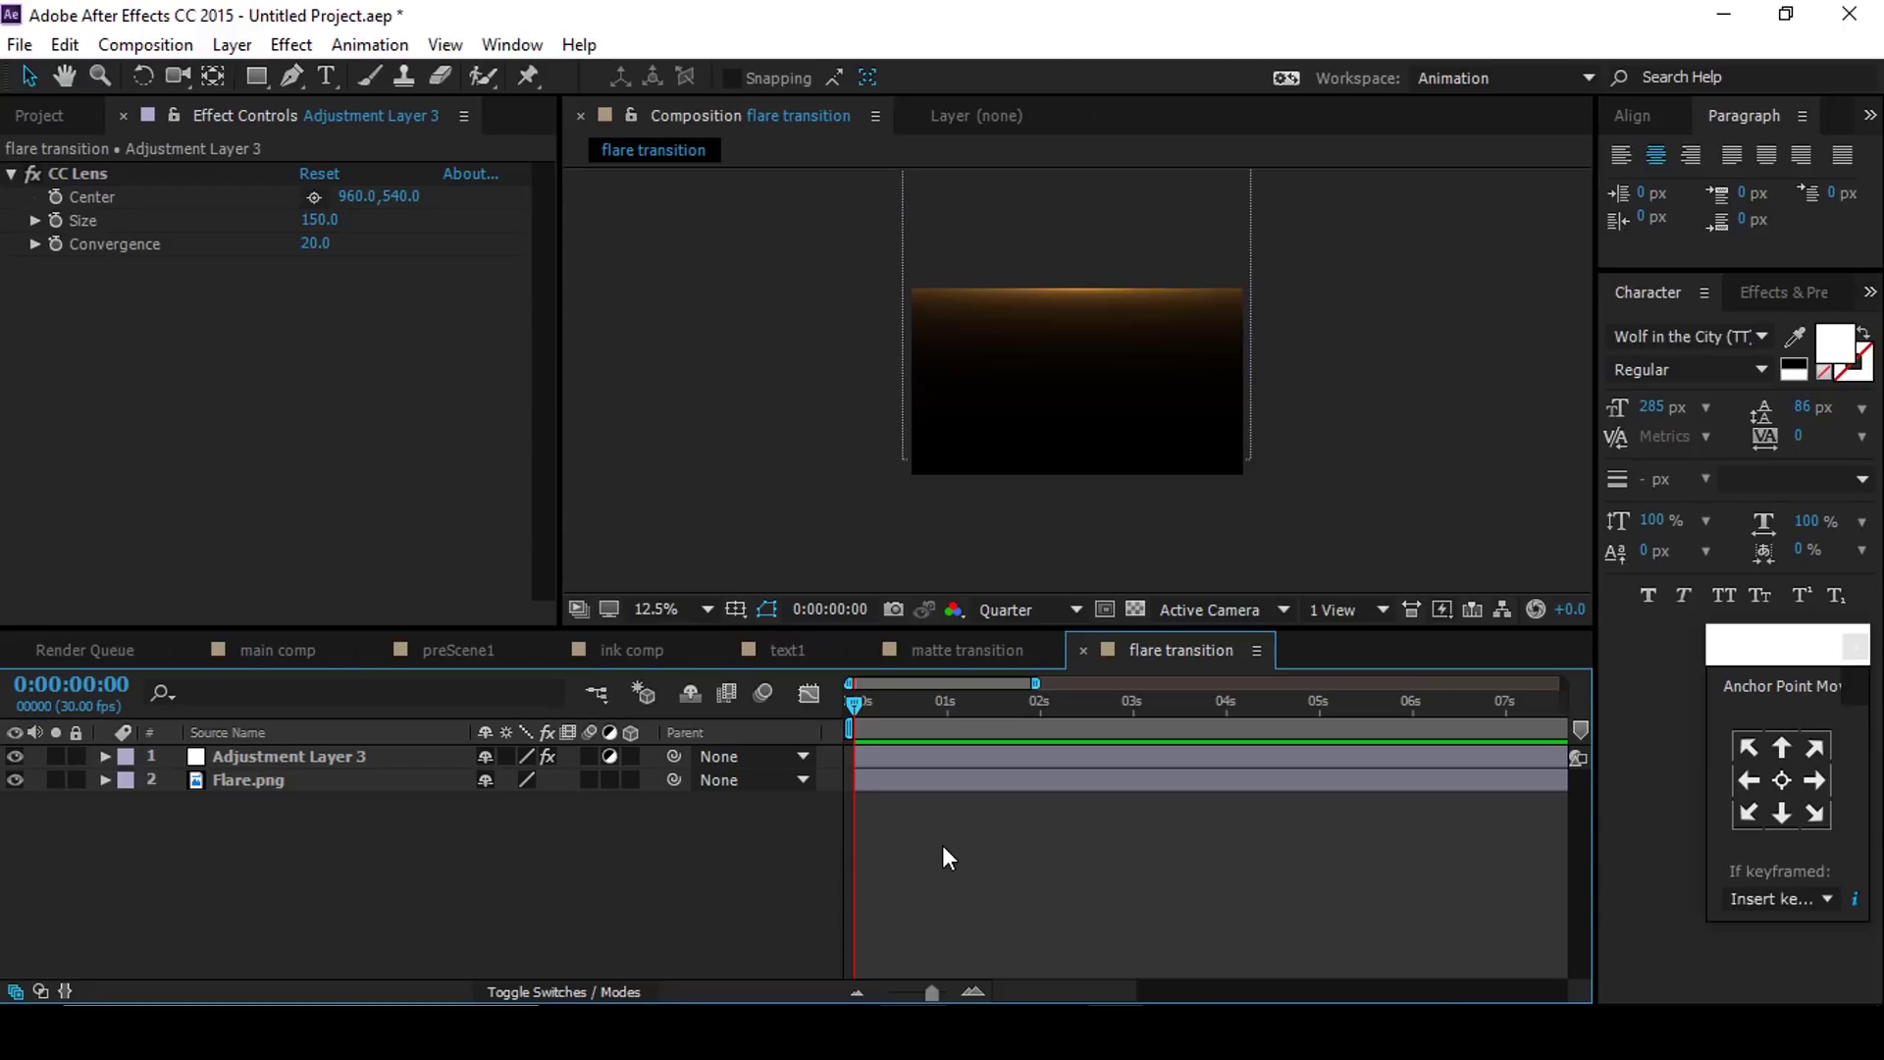
# Step: Reveal the flare's keyframes and apply Easy Ease to the white solid's Transition Completion keyframes in the matte transition composition
pyautogui.click(895, 779)
pyautogui.press('u')
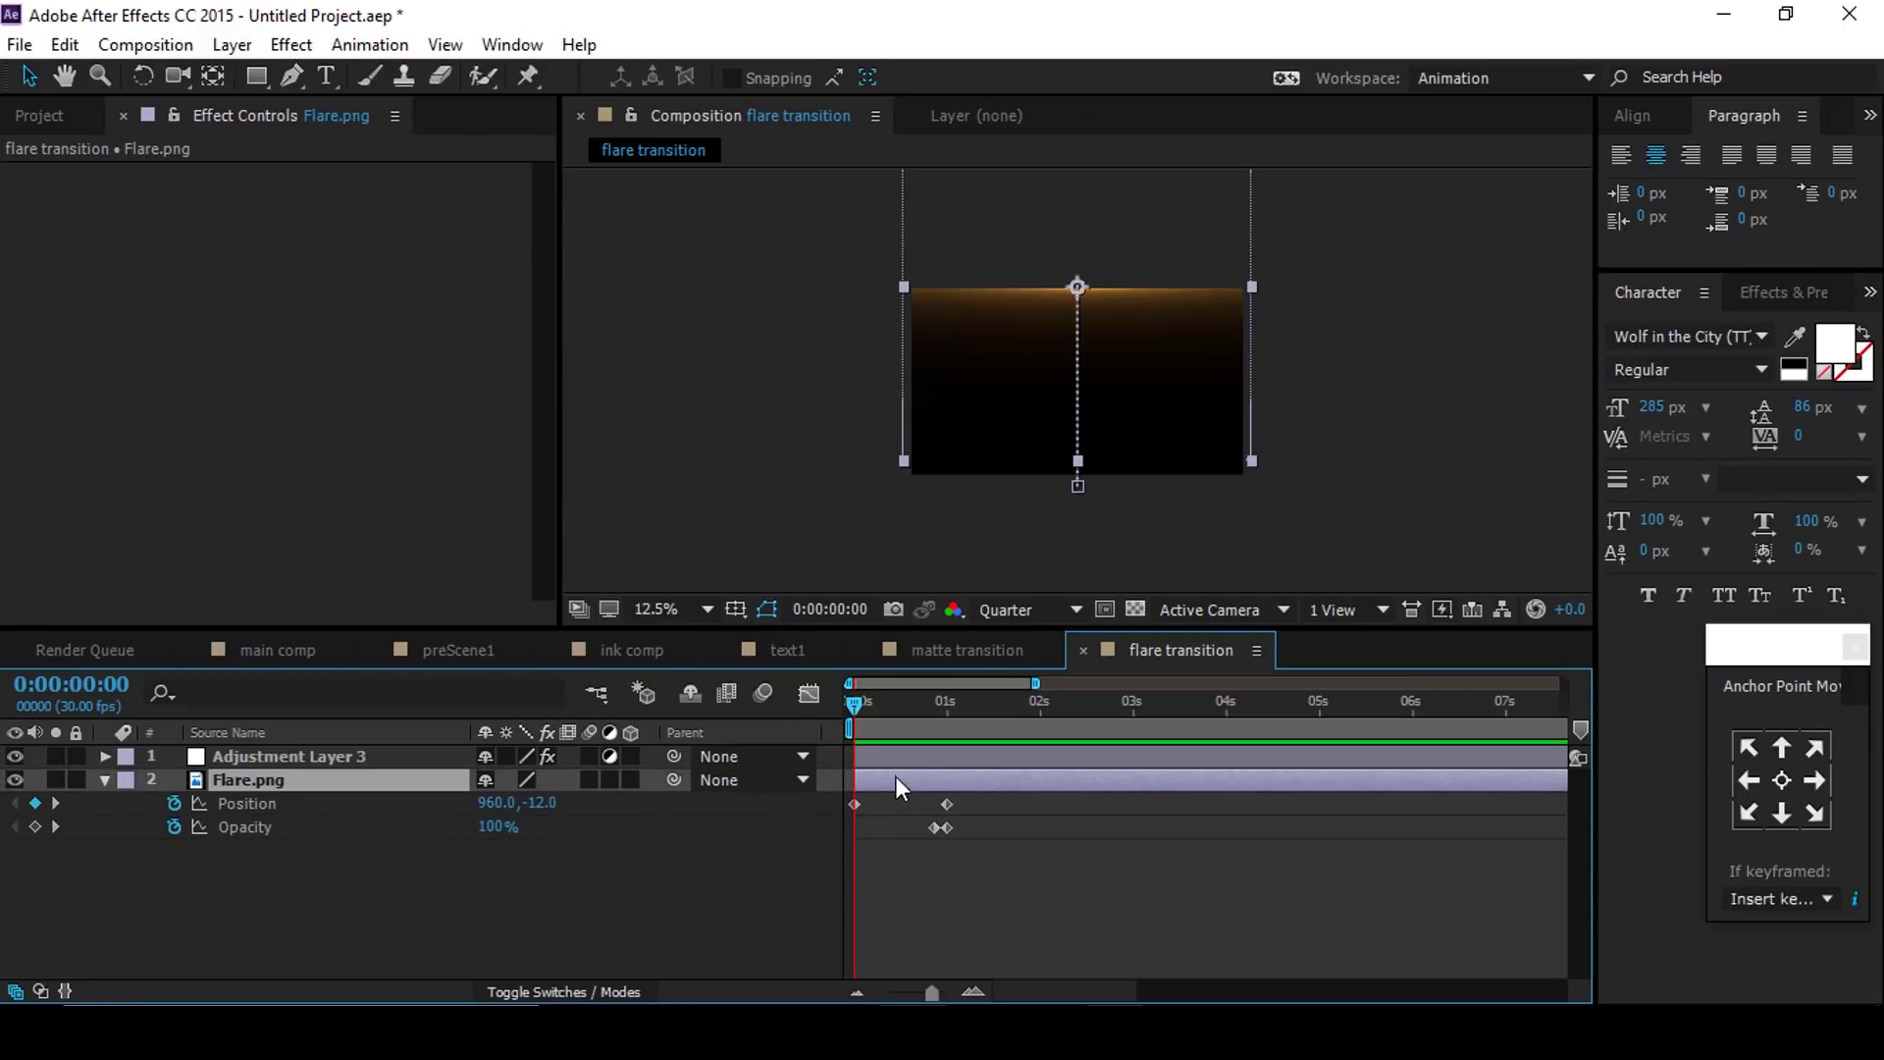
pyautogui.click(954, 647)
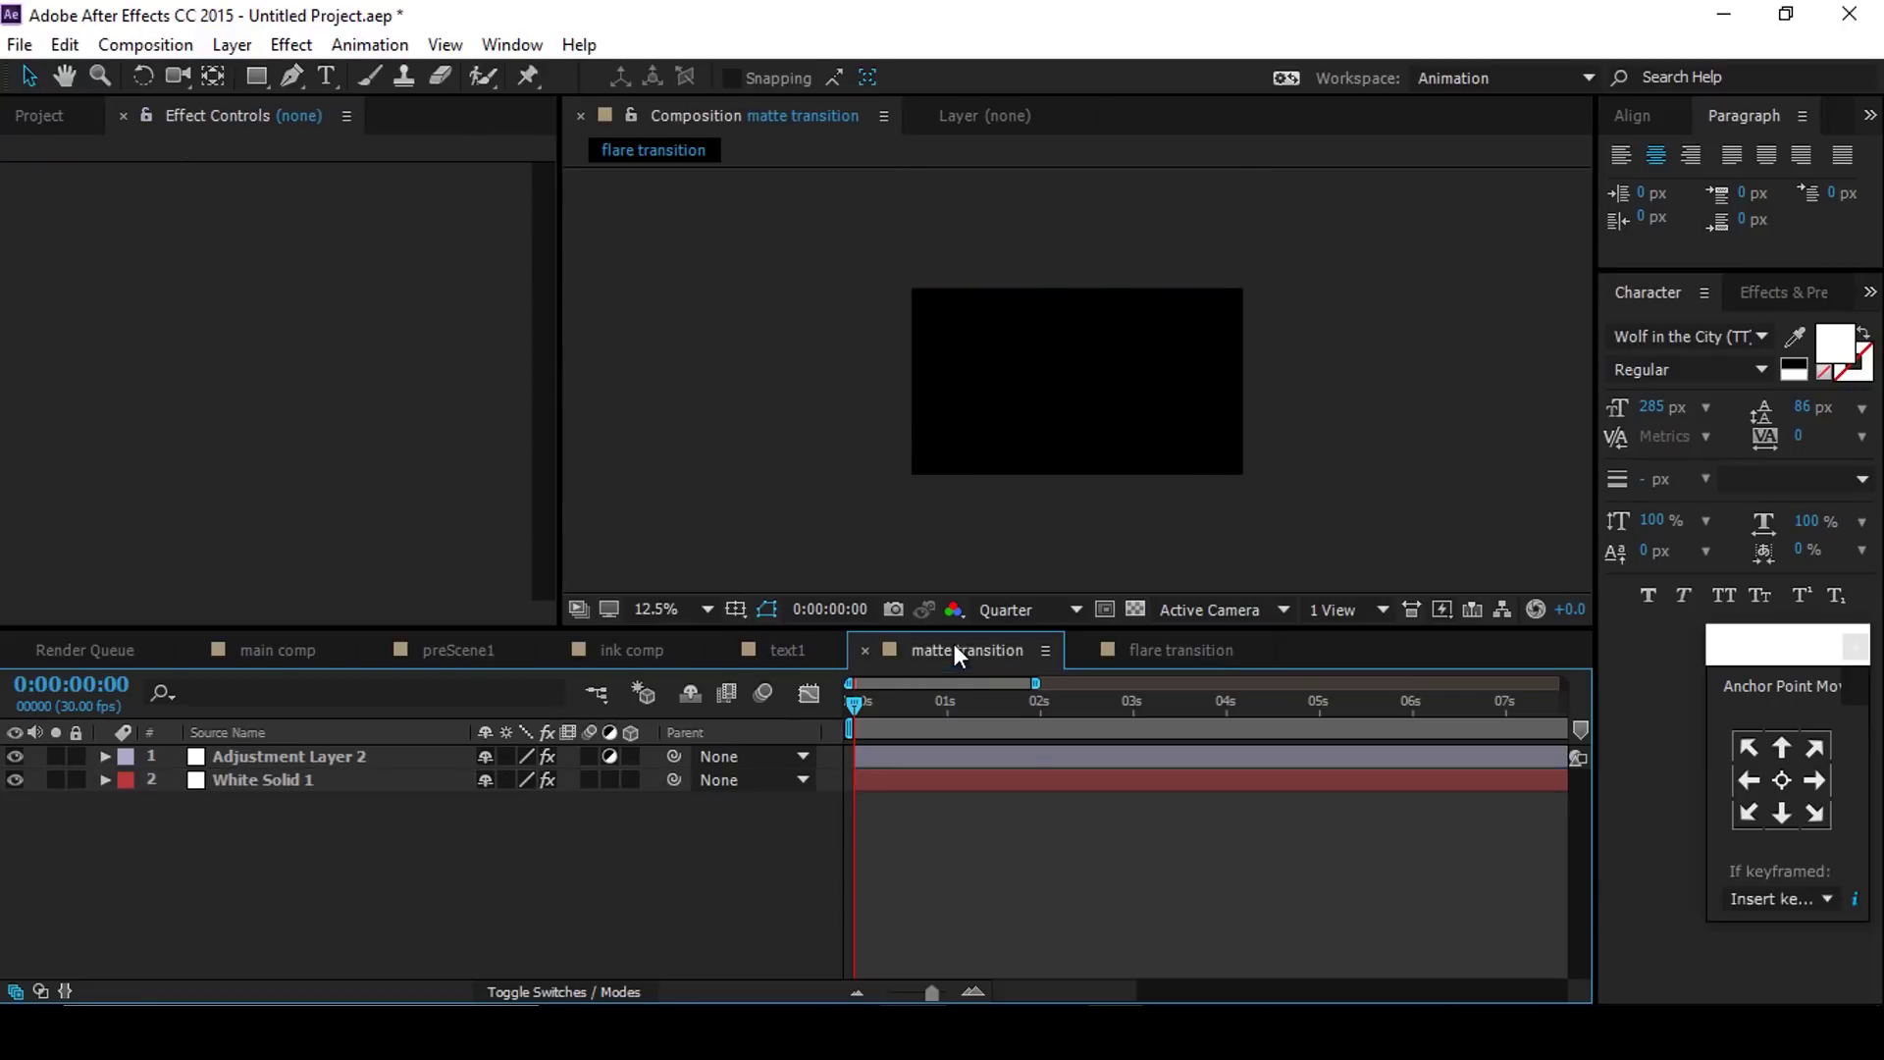
pyautogui.click(943, 786)
pyautogui.press('u')
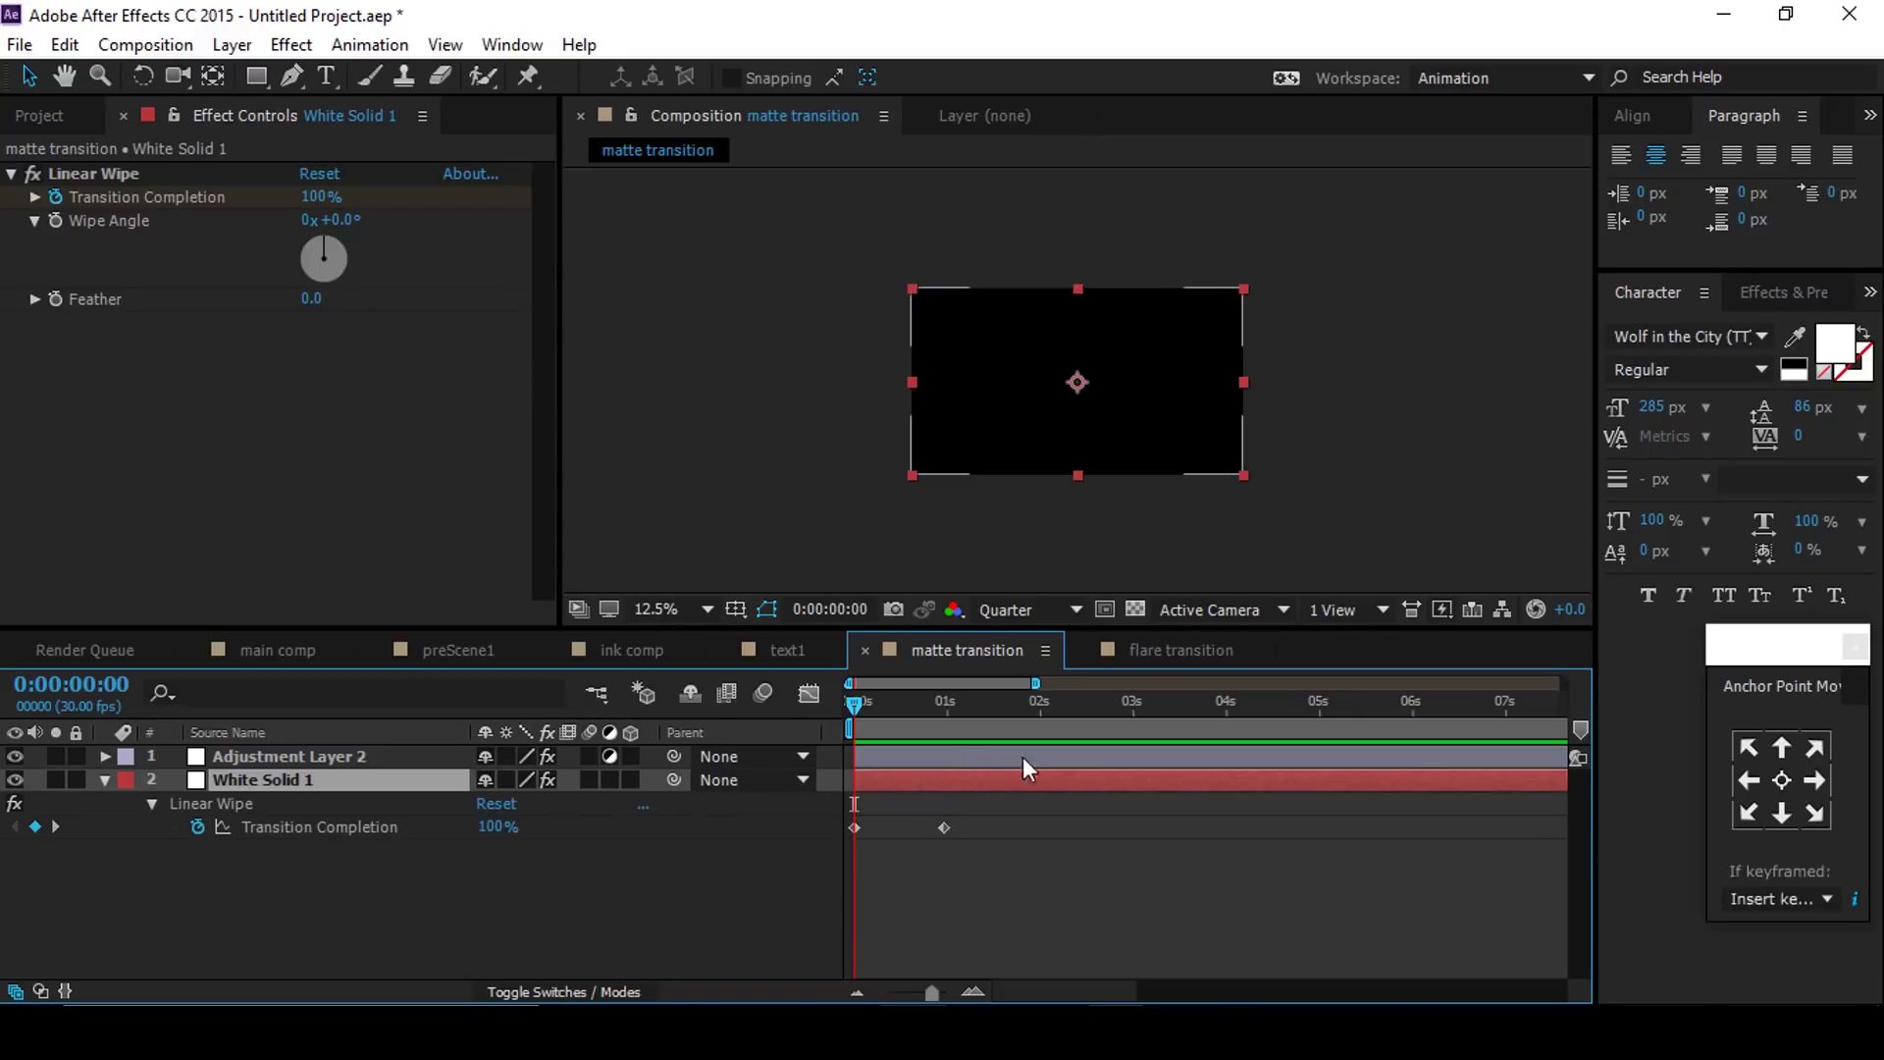
pyautogui.moveTo(993, 815); pyautogui.dragTo(848, 839)
pyautogui.rightClick(944, 827)
pyautogui.moveTo(1052, 806)
pyautogui.click(1314, 628)
# Step: Apply Easy Ease to both Position keyframes of Flare.png in the flare transition composition
pyautogui.click(1156, 657)
pyautogui.moveTo(1023, 797); pyautogui.dragTo(834, 810)
pyautogui.rightClick(951, 802)
pyautogui.moveTo(1052, 780)
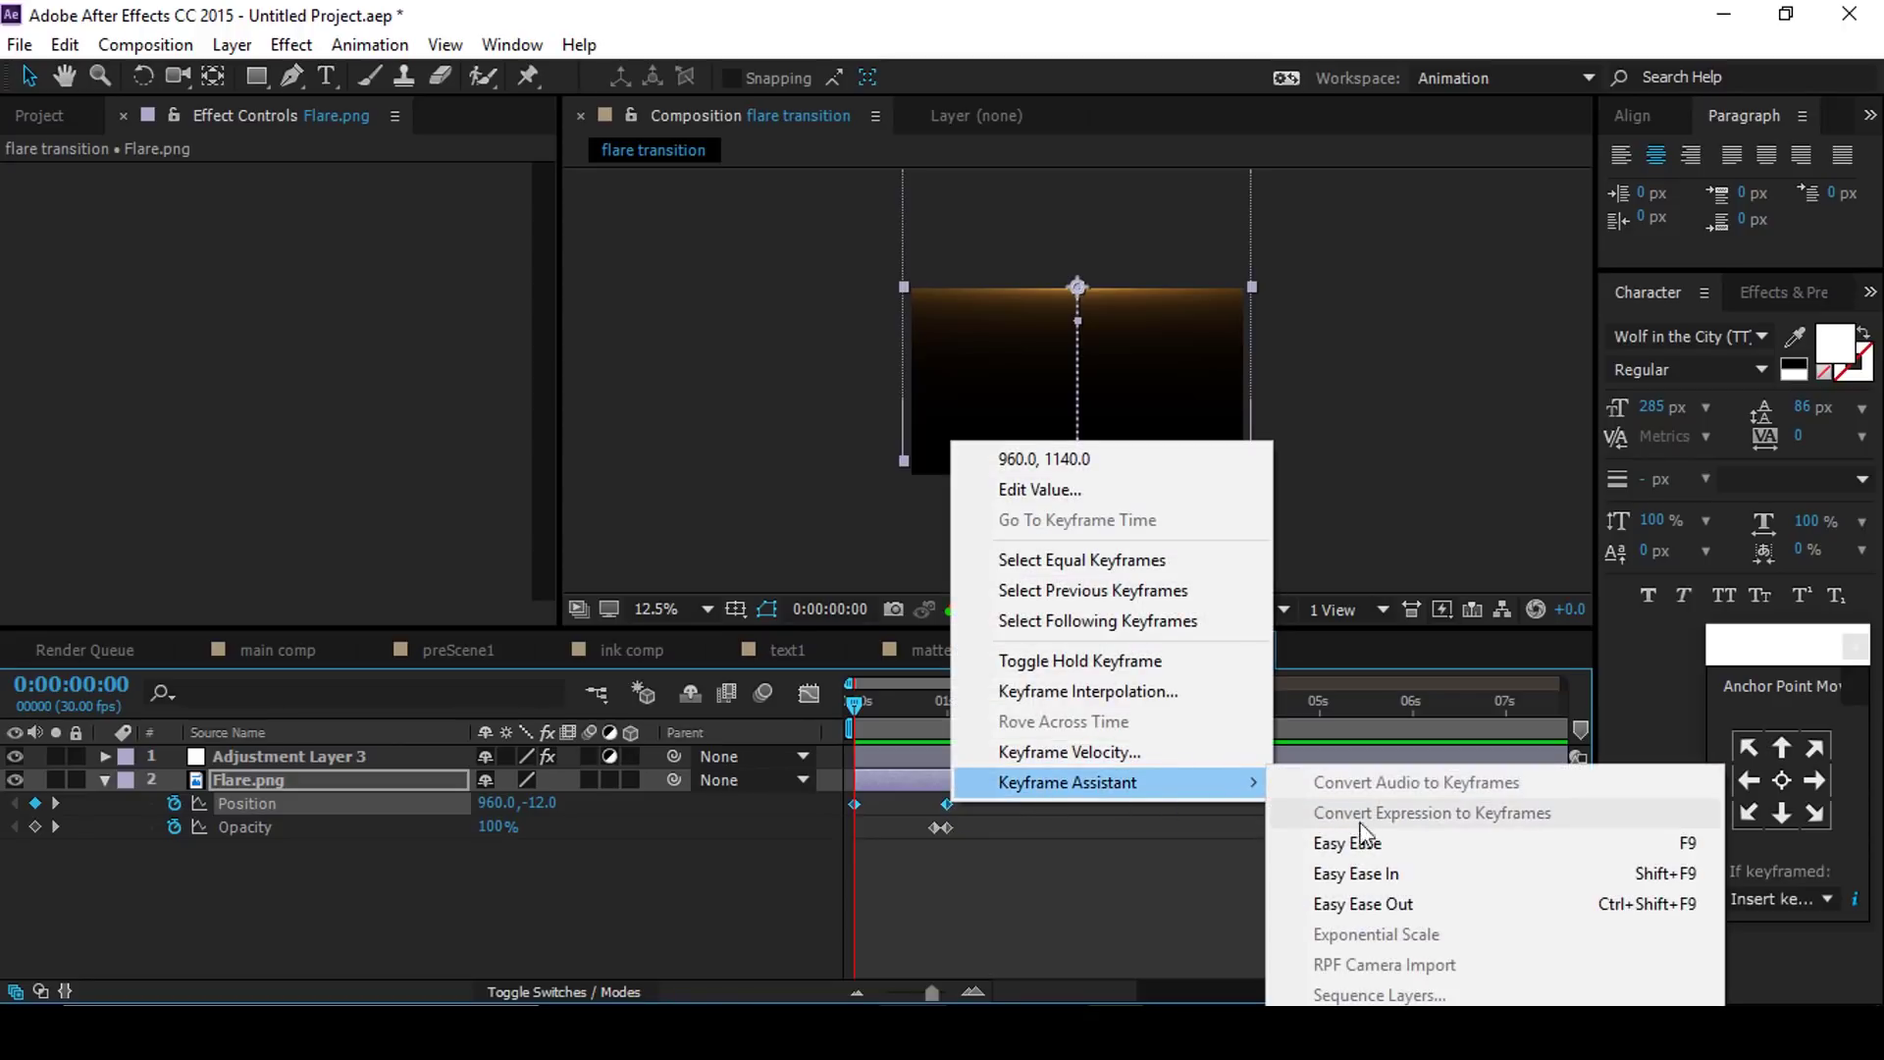
pyautogui.click(1354, 839)
pyautogui.click(1138, 903)
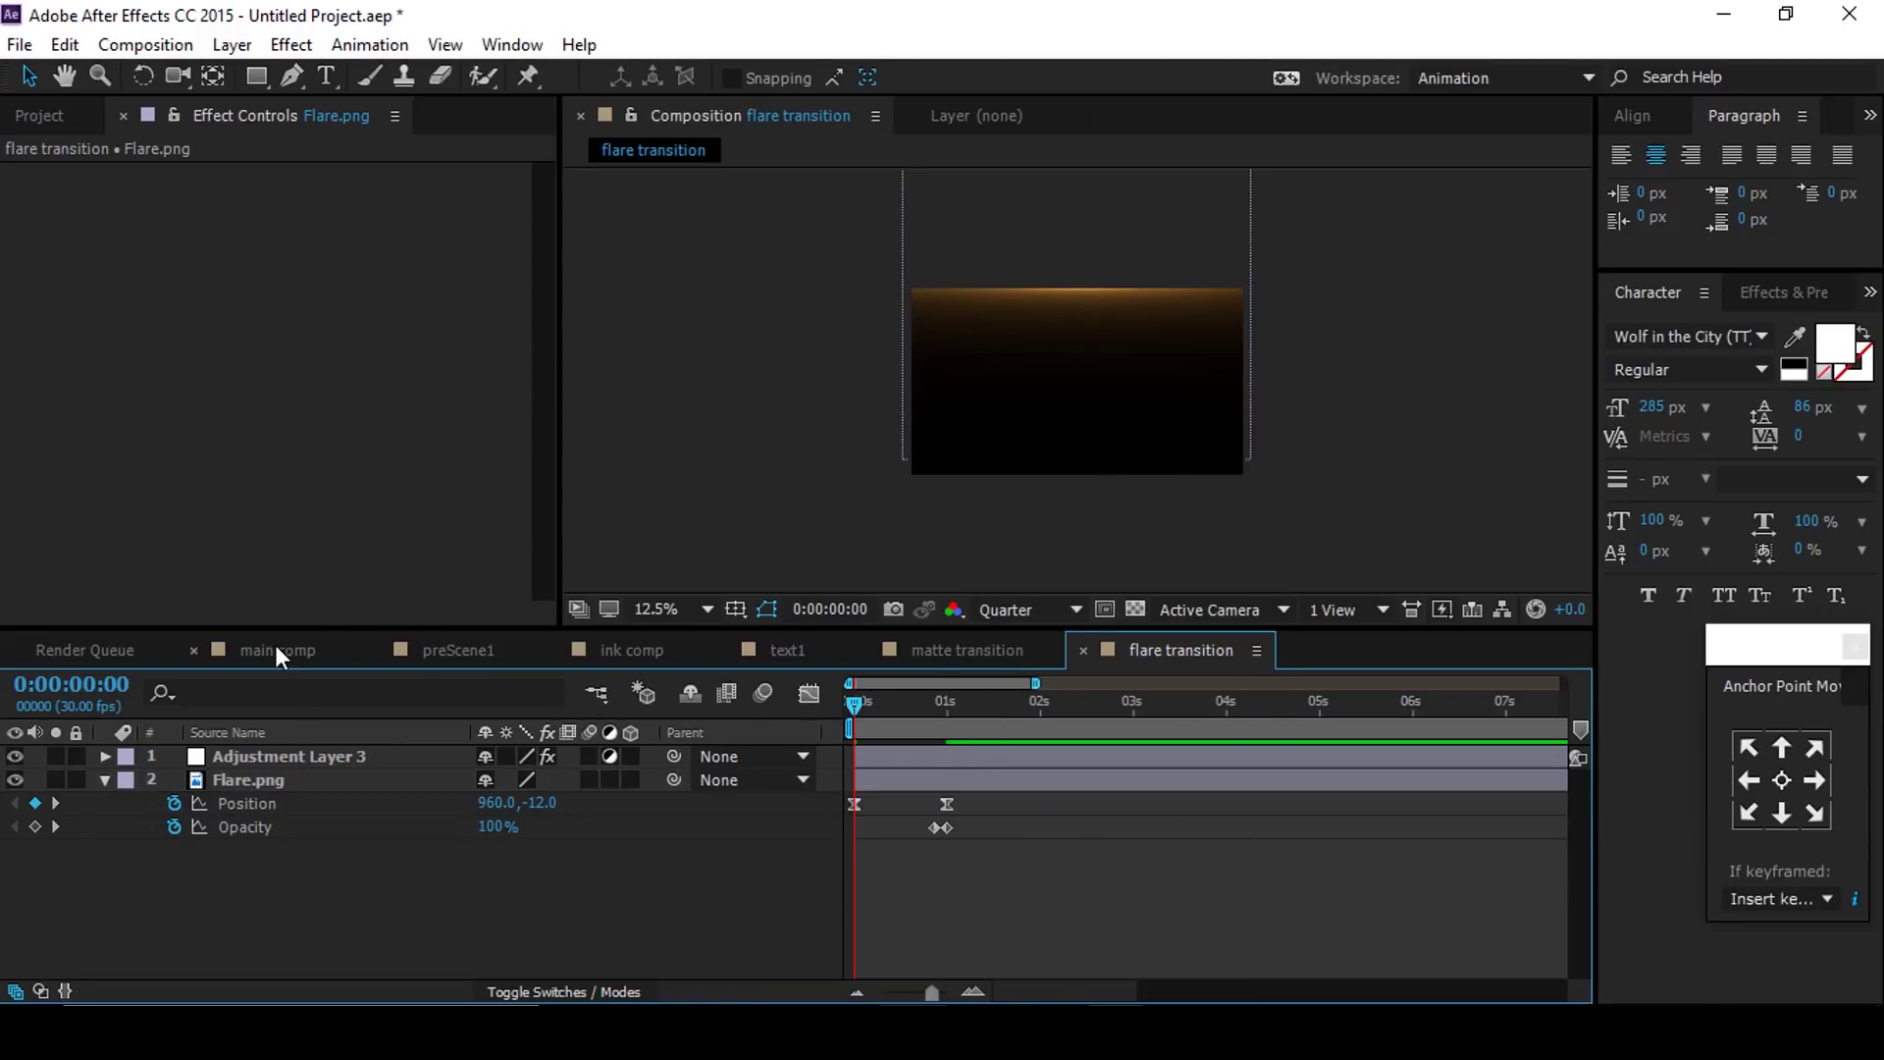
# Step: Pre-compose all nine layers of main comp into a composition named scene1, moving all attributes into it
pyautogui.click(274, 644)
pyautogui.click(292, 759)
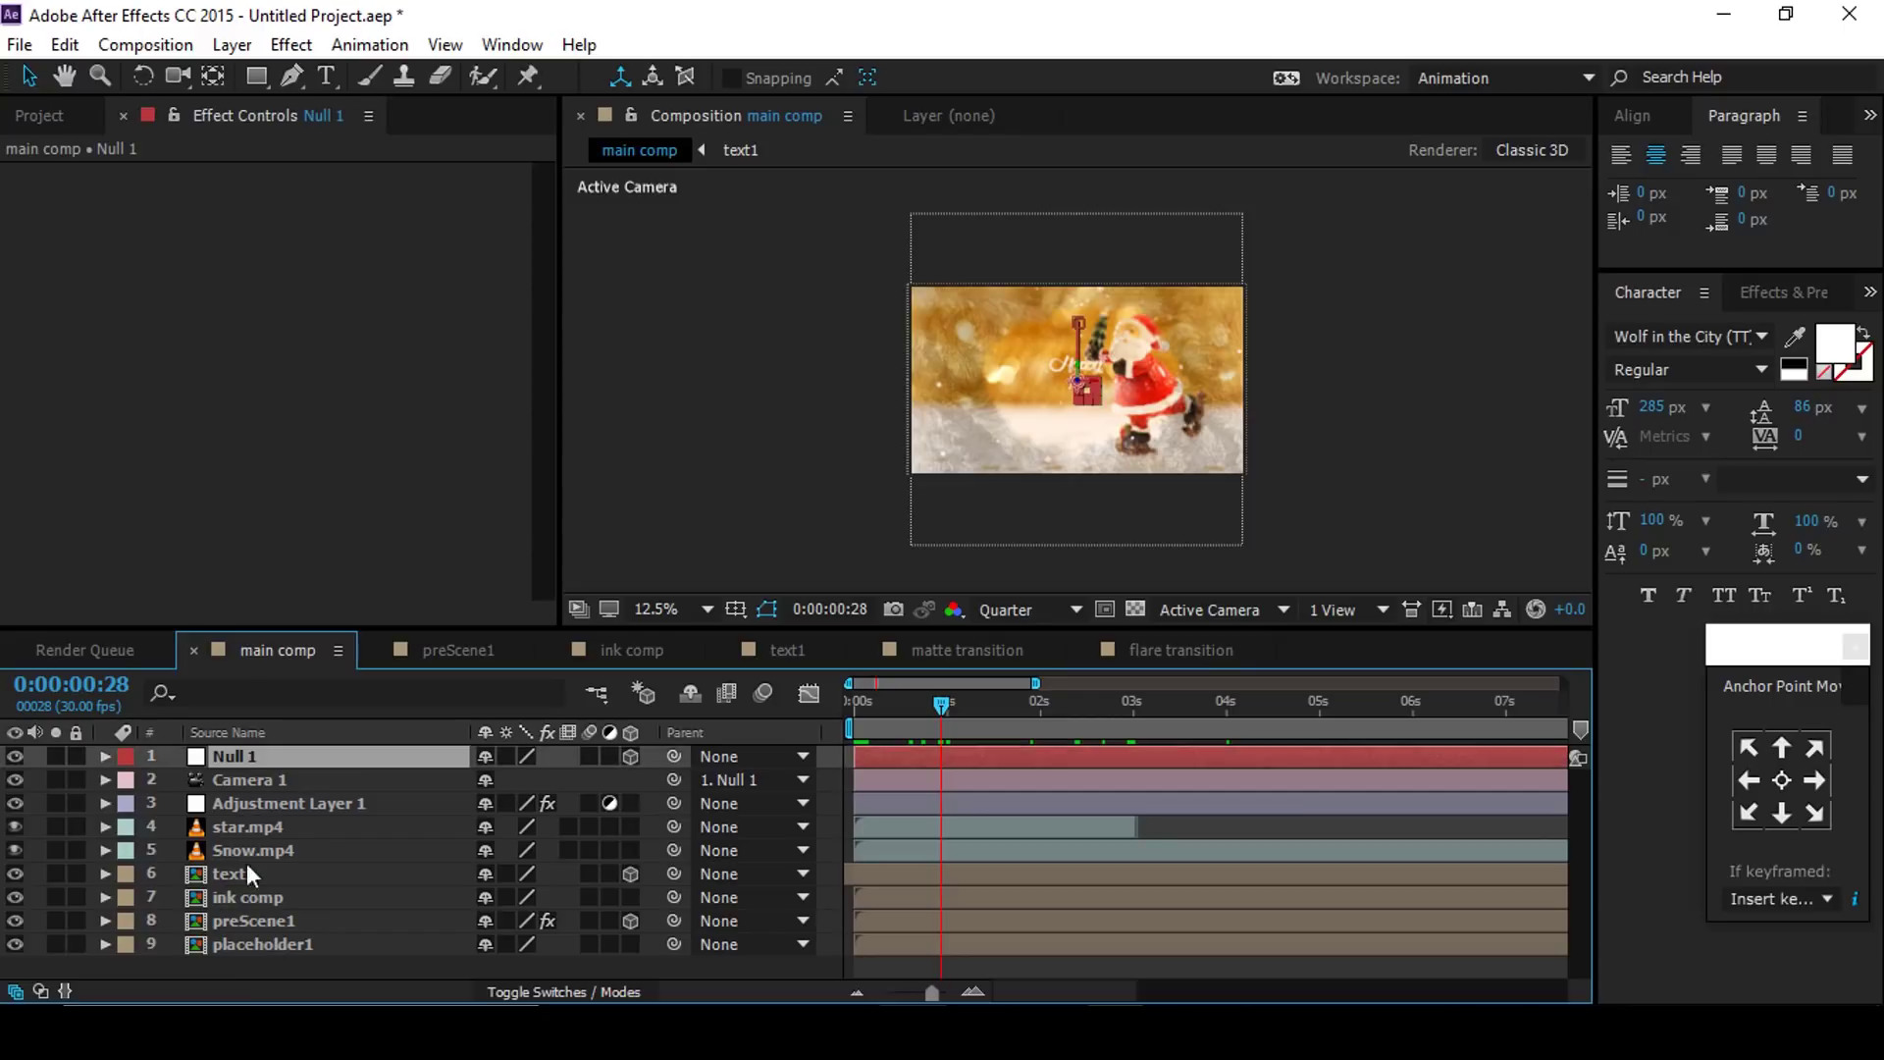
pyautogui.keyDown('shift'); pyautogui.click(279, 945); pyautogui.keyUp('shift')
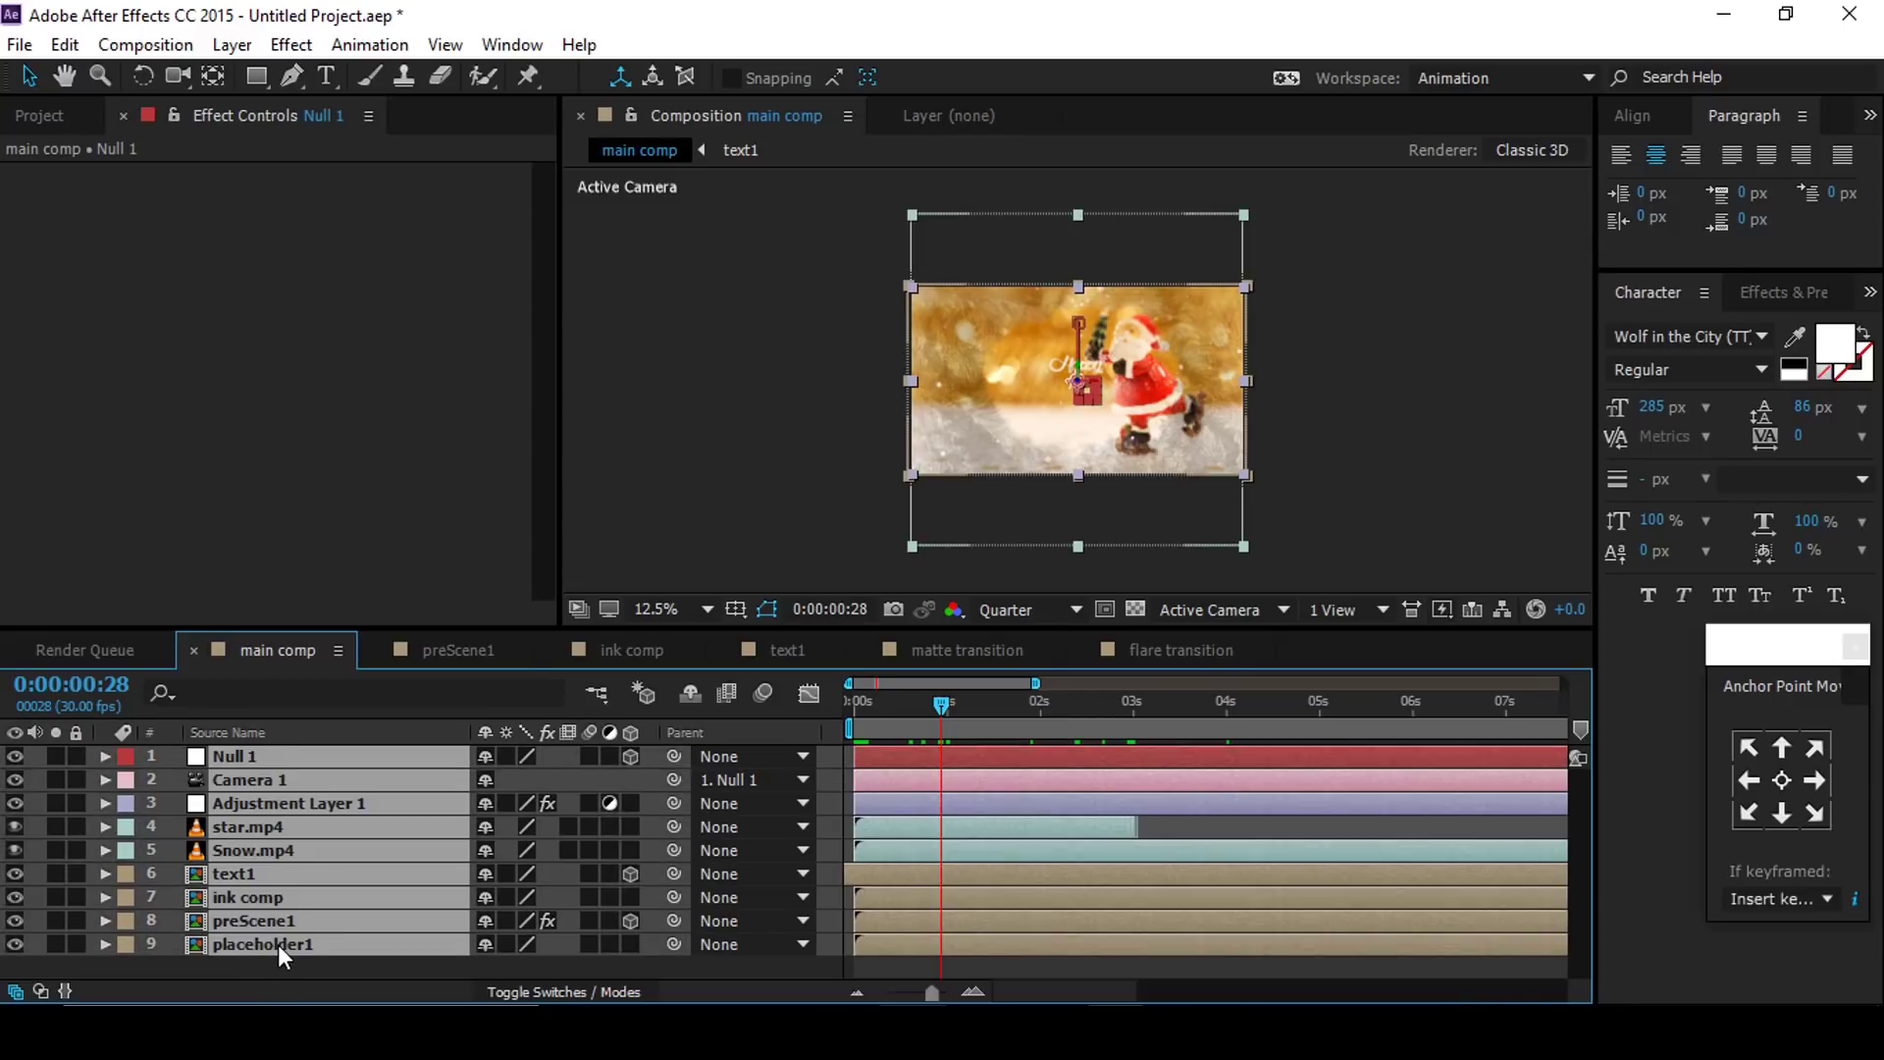
pyautogui.hotkey('ctrl', 'shift', 'c')
pyautogui.write('scene1')
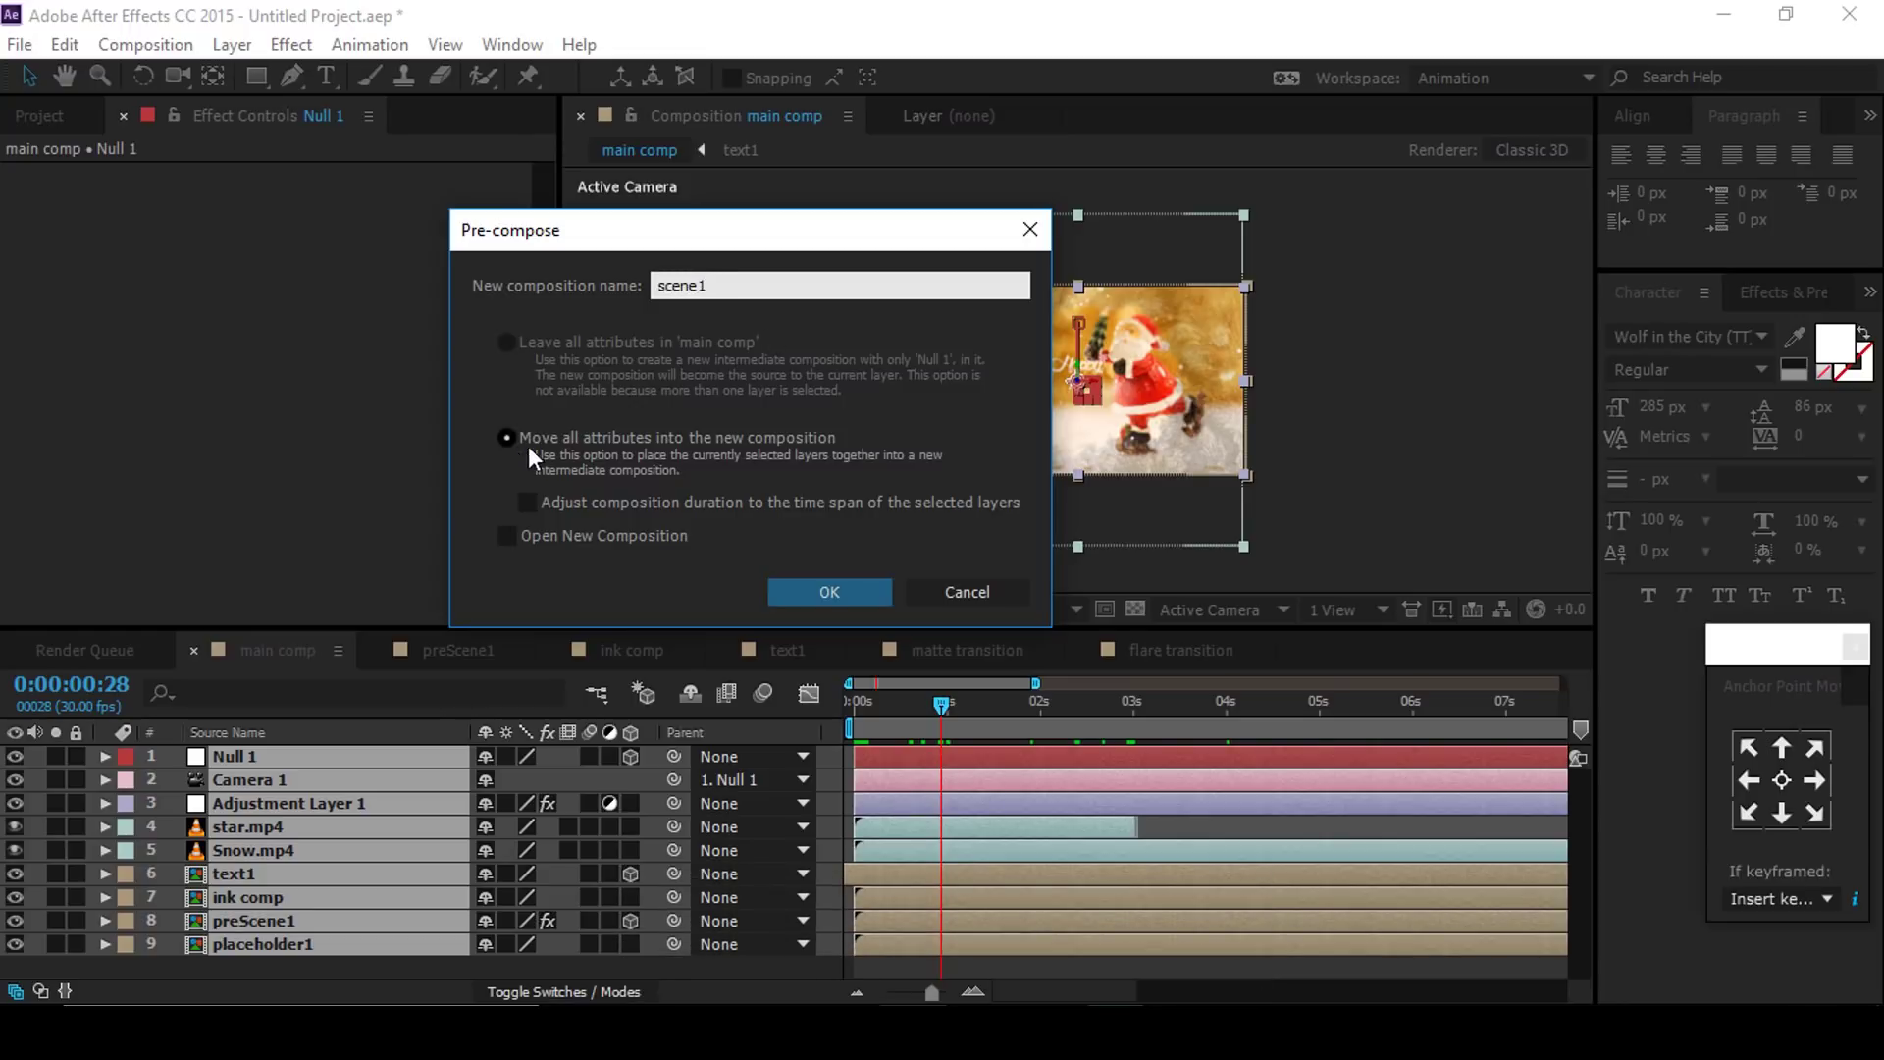
pyautogui.click(813, 598)
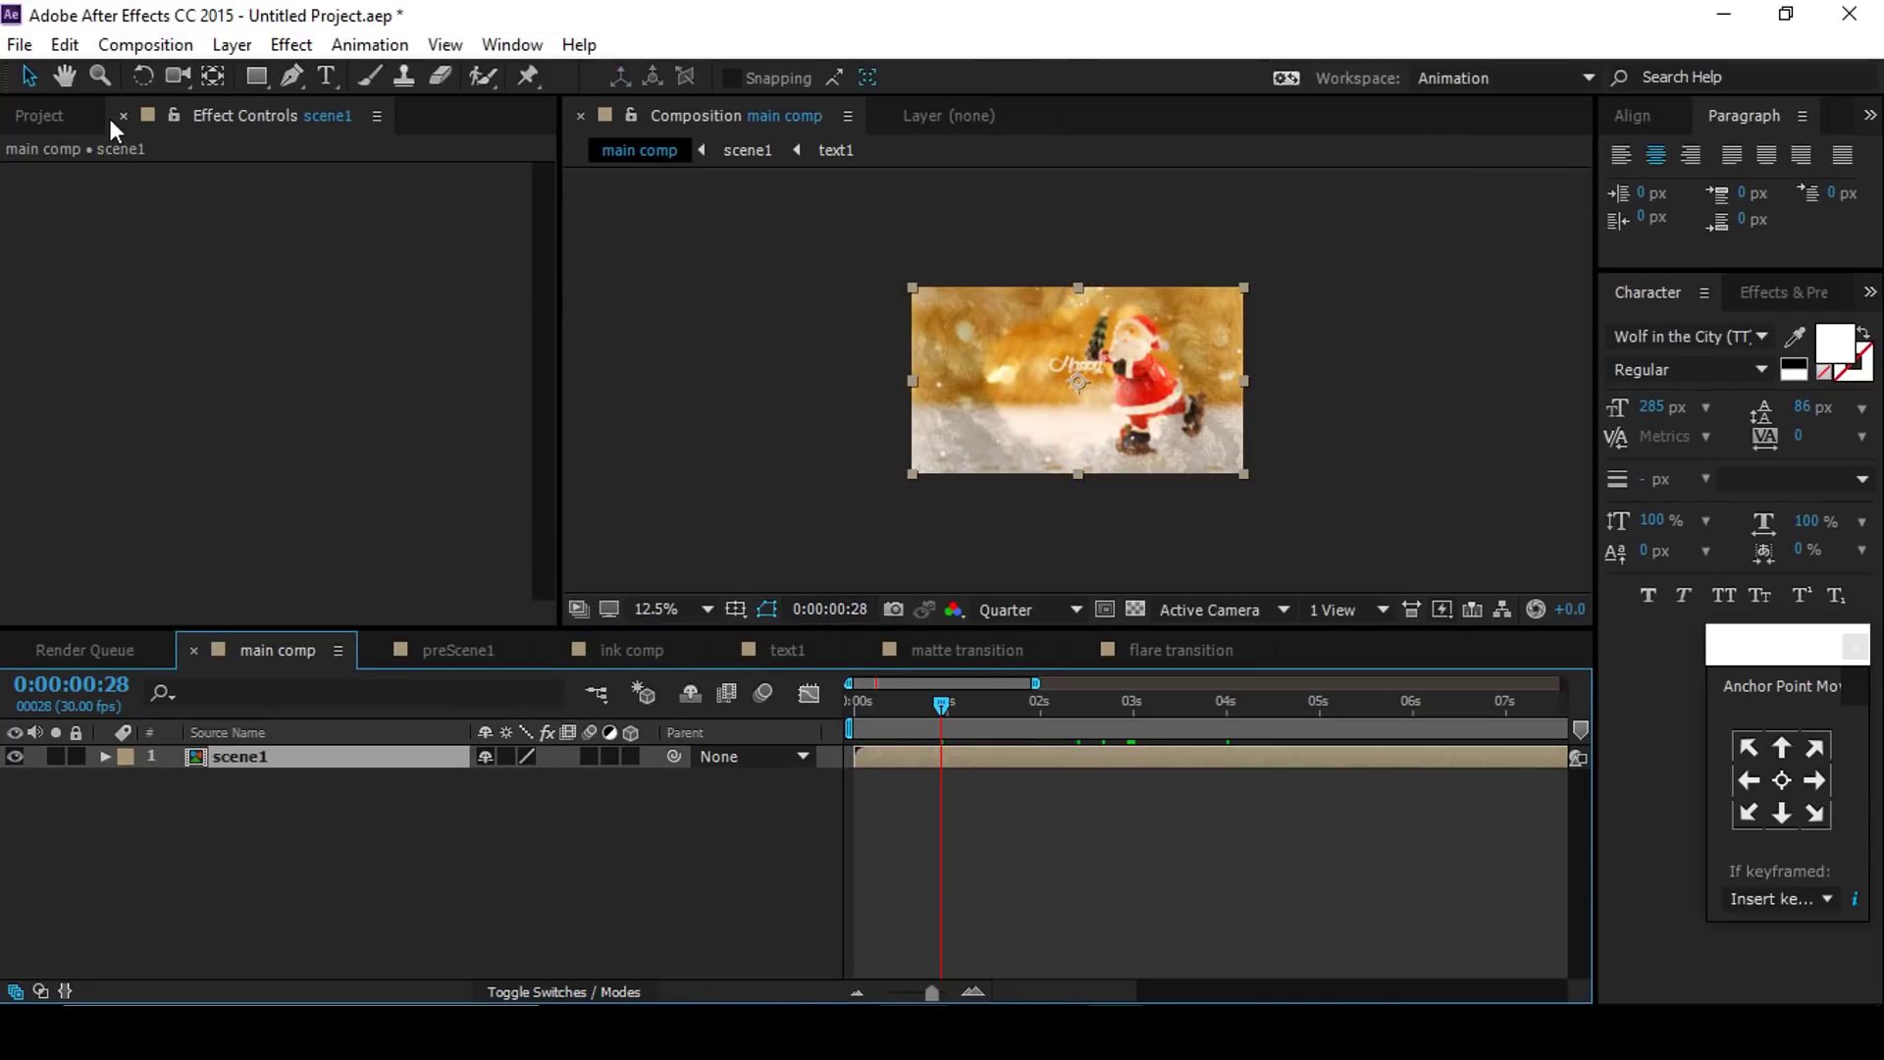
# Step: Duplicate the scene1 composition in the project and place the copy above the scene1 layer in main comp
pyautogui.click(59, 110)
pyautogui.click(11, 366)
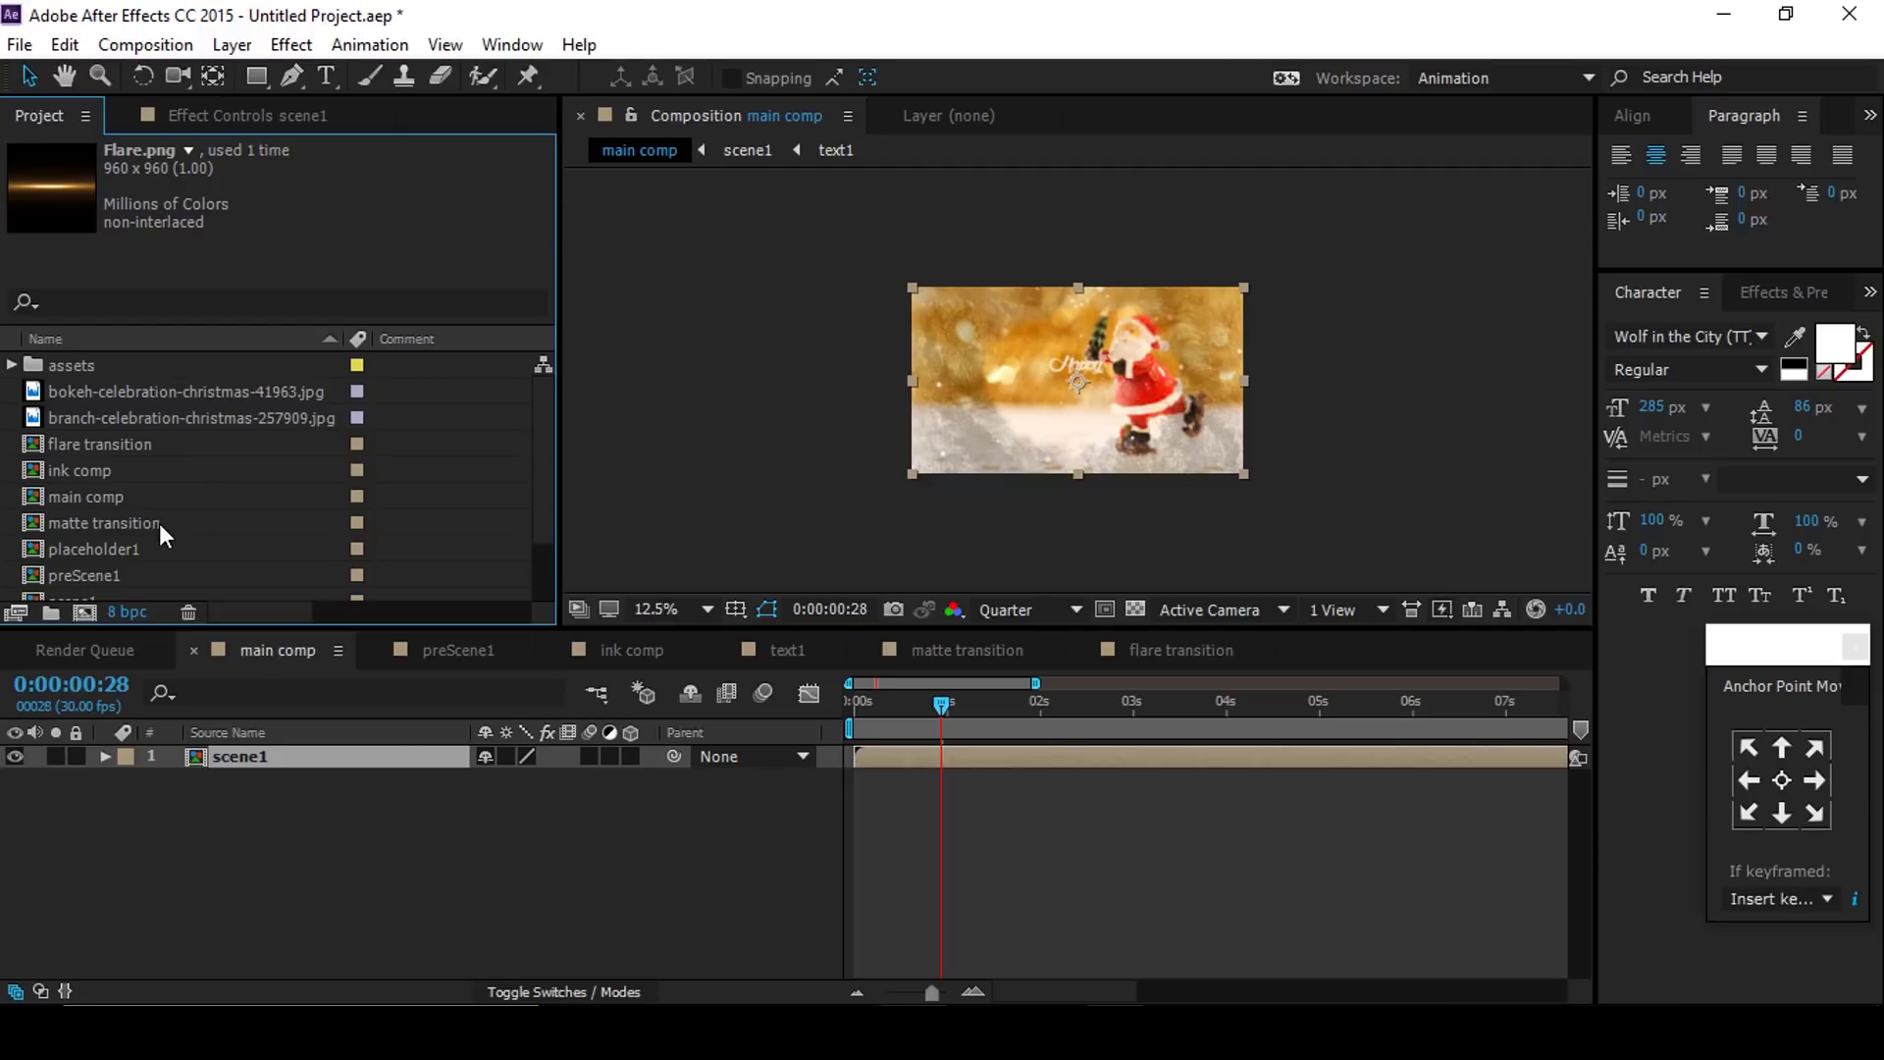
pyautogui.scroll(-3, 149, 529)
pyautogui.click(86, 526)
pyautogui.hotkey('ctrl', 'd')
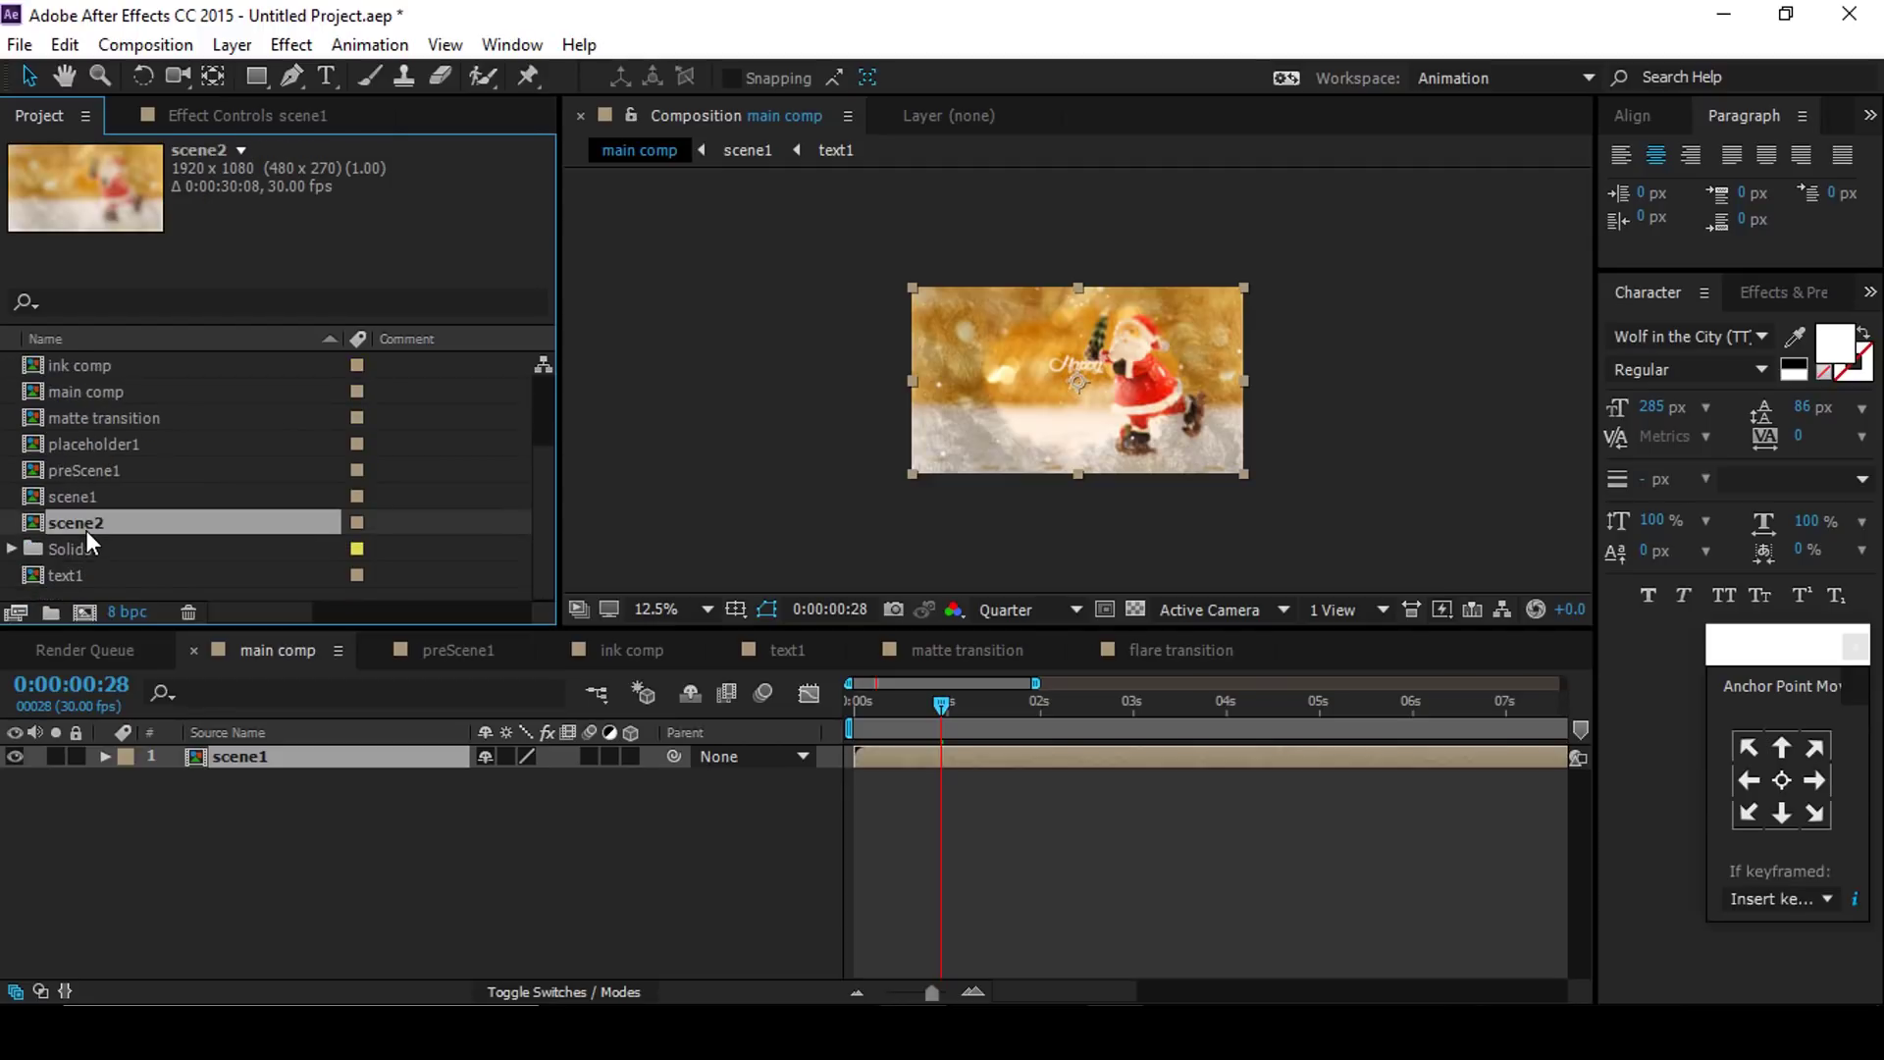
pyautogui.moveTo(40, 522); pyautogui.dragTo(302, 752)
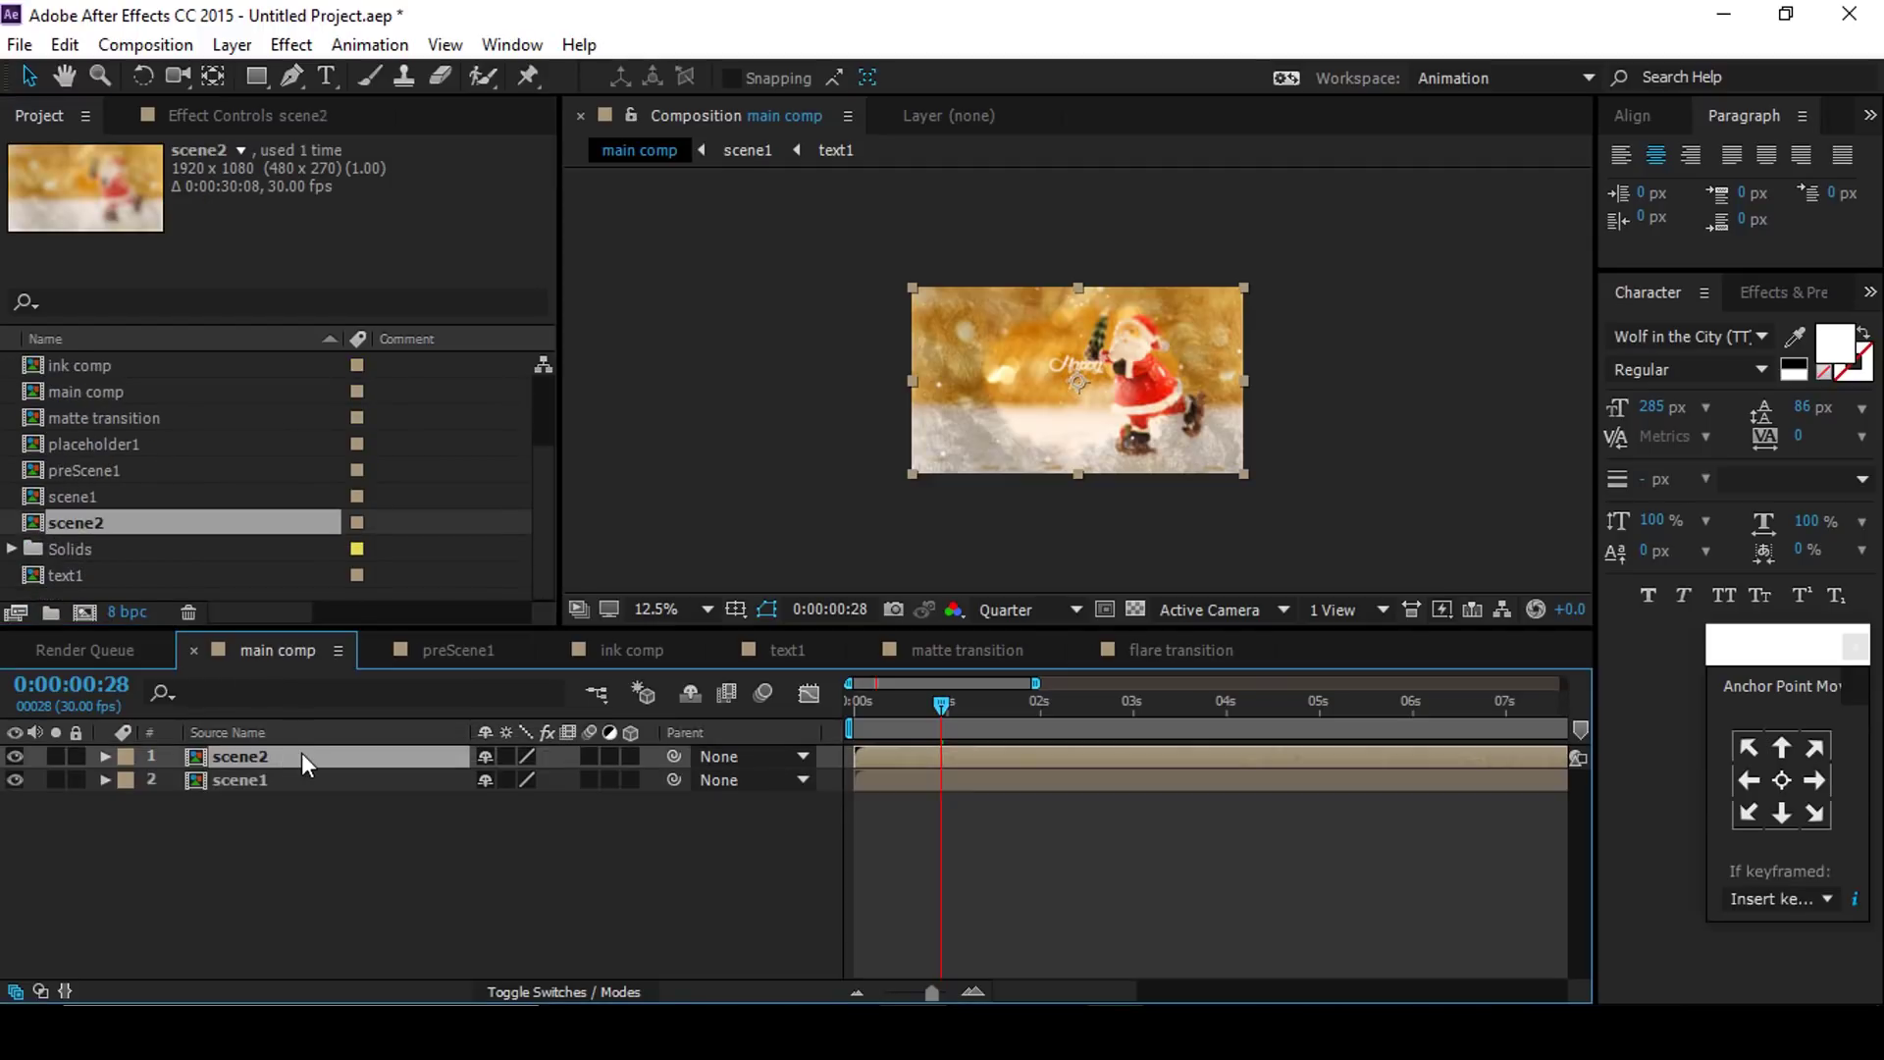
# Step: Shift the scene2 layer later in the main comp timeline so that it starts after scene1 has played
pyautogui.click(973, 991)
pyautogui.press('=')
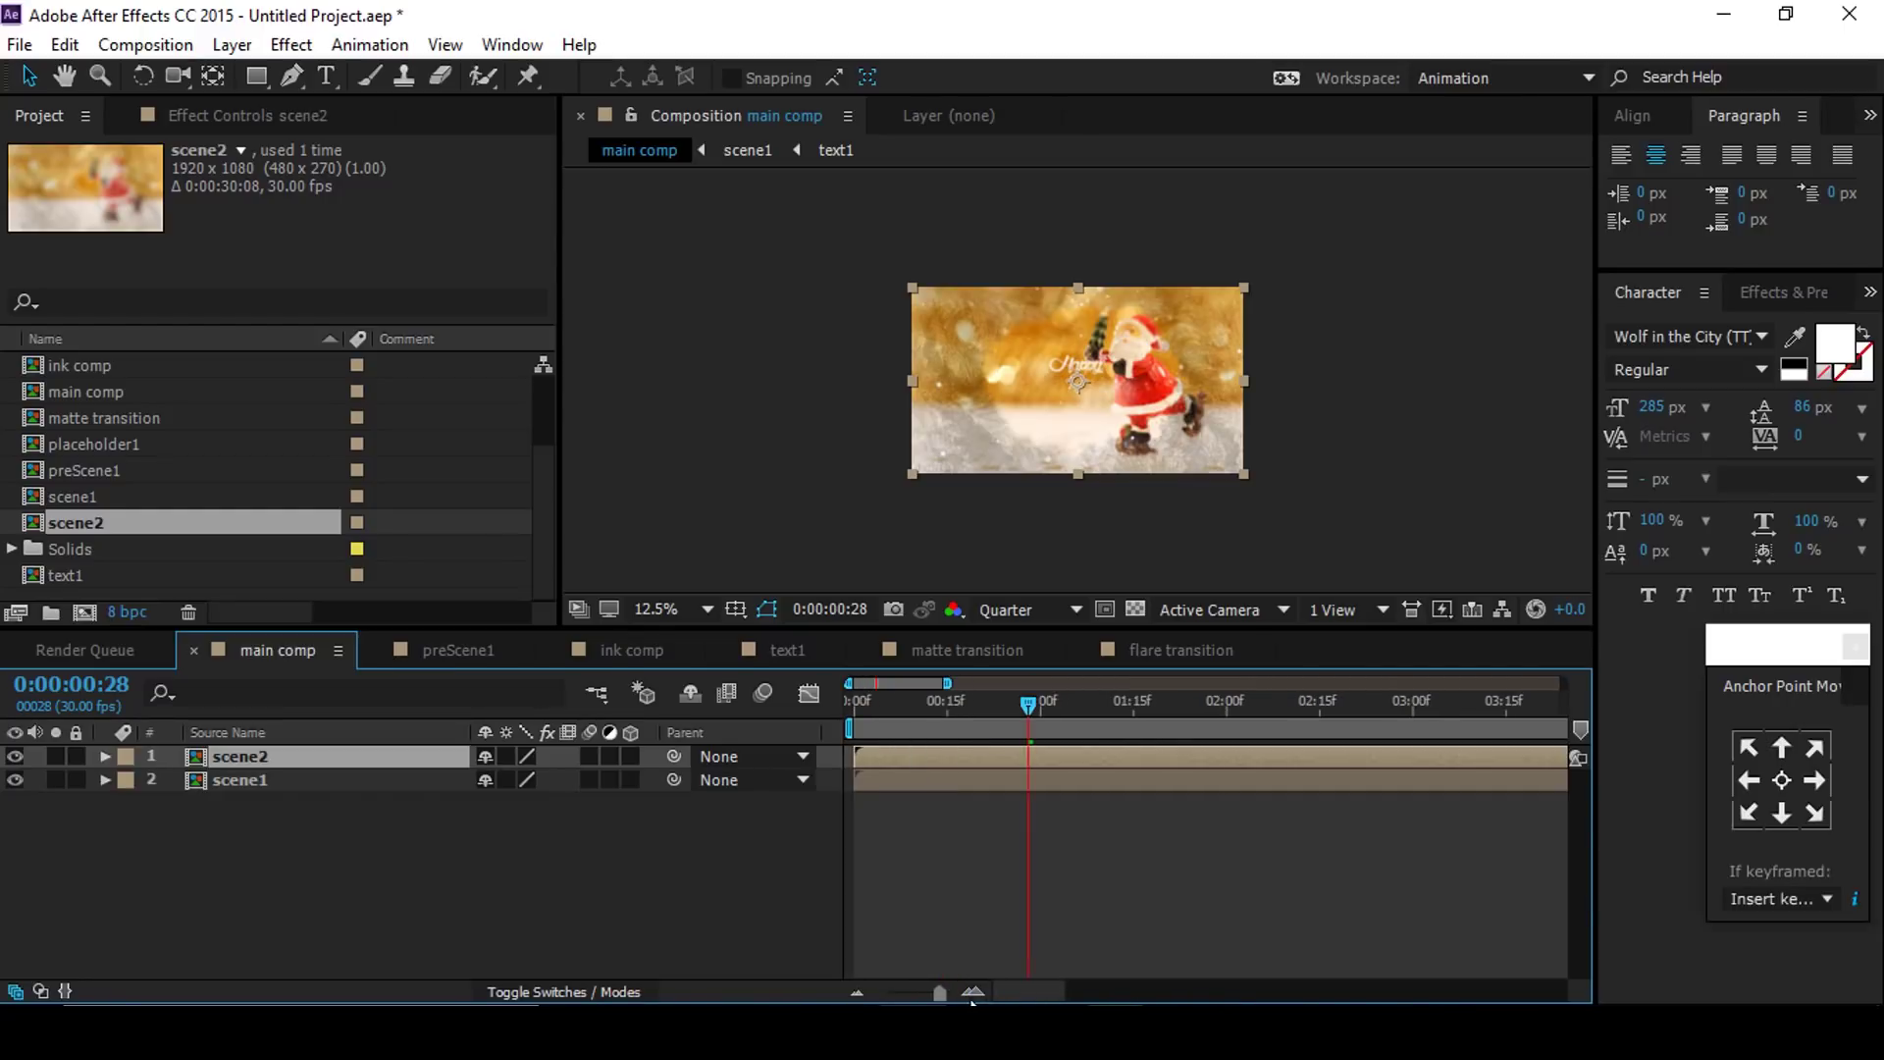
pyautogui.press('-')
pyautogui.moveTo(864, 757); pyautogui.dragTo(881, 759)
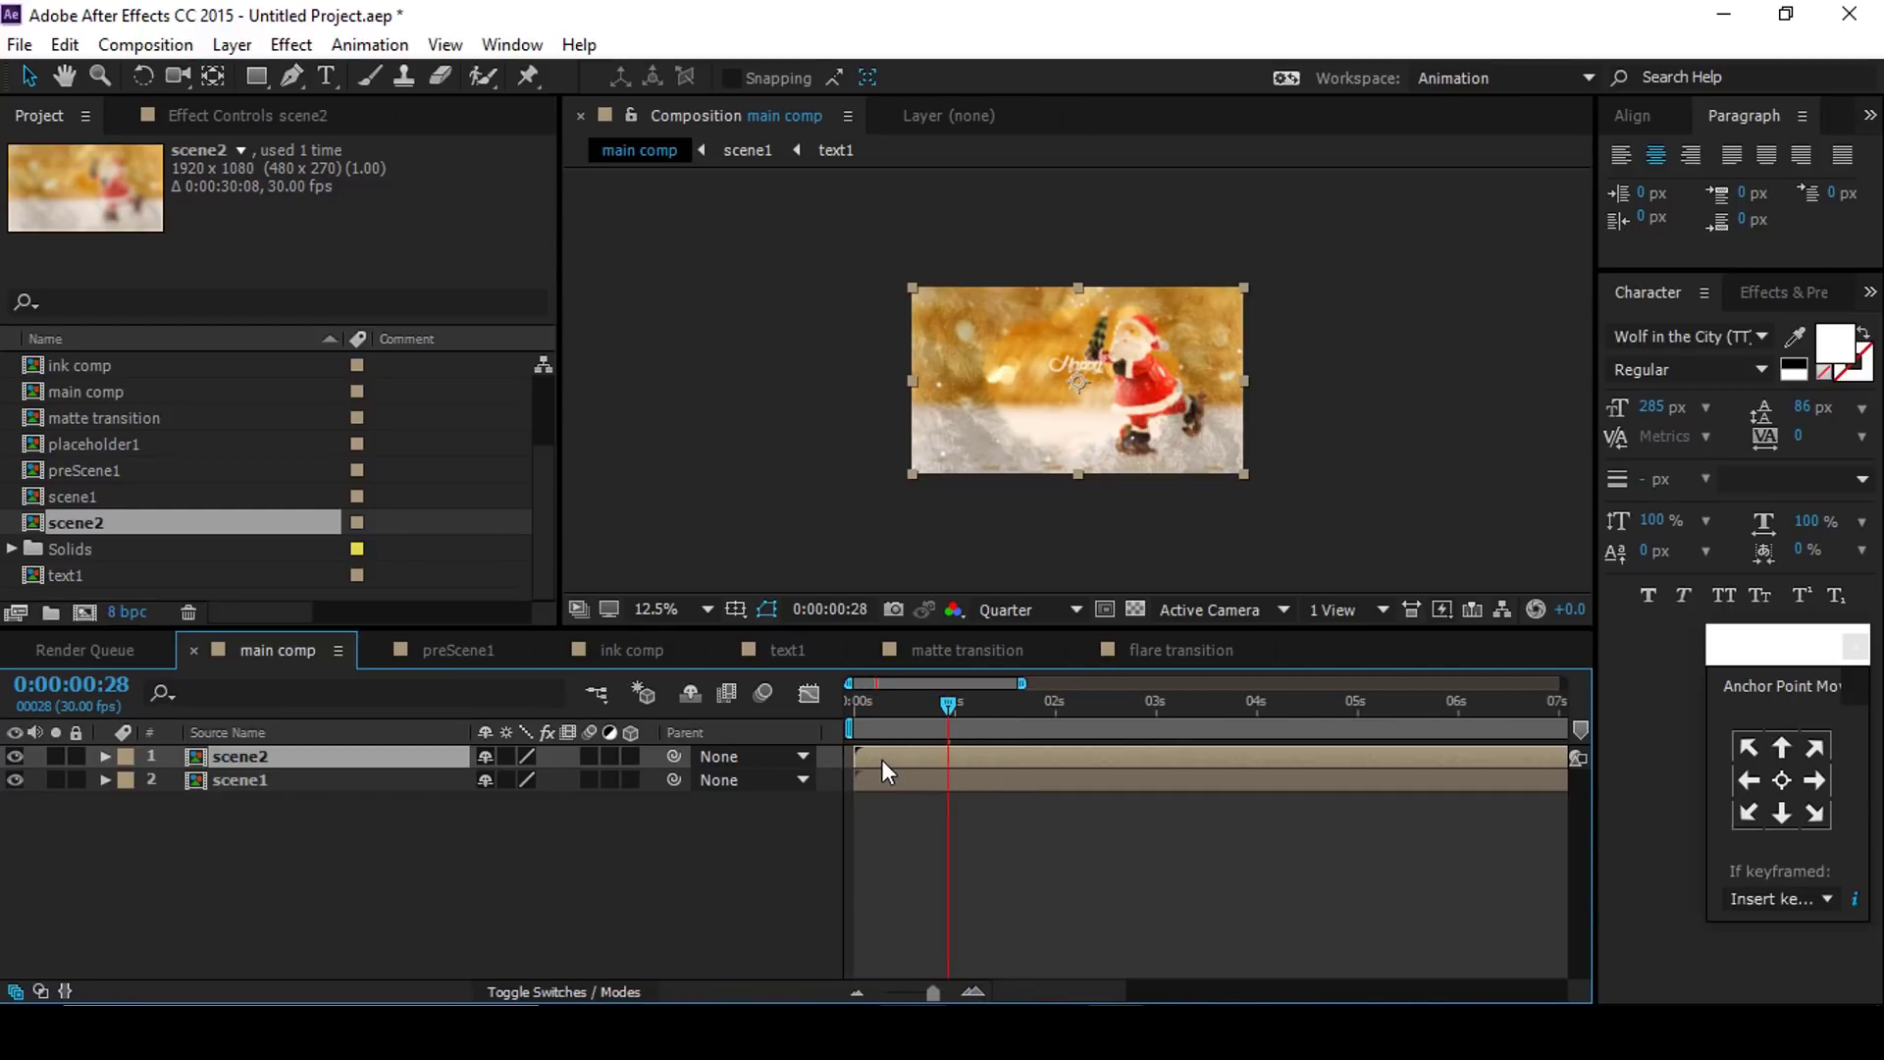
pyautogui.moveTo(1006, 758); pyautogui.dragTo(1181, 753)
pyautogui.moveTo(1036, 707); pyautogui.dragTo(1203, 757)
# Step: Open the scene2 composition, duplicate placeholder1 in the project, and replace scene2's placeholder1 layer with the copy
pyautogui.click(375, 885)
pyautogui.click(255, 757)
pyautogui.doubleClick(253, 755)
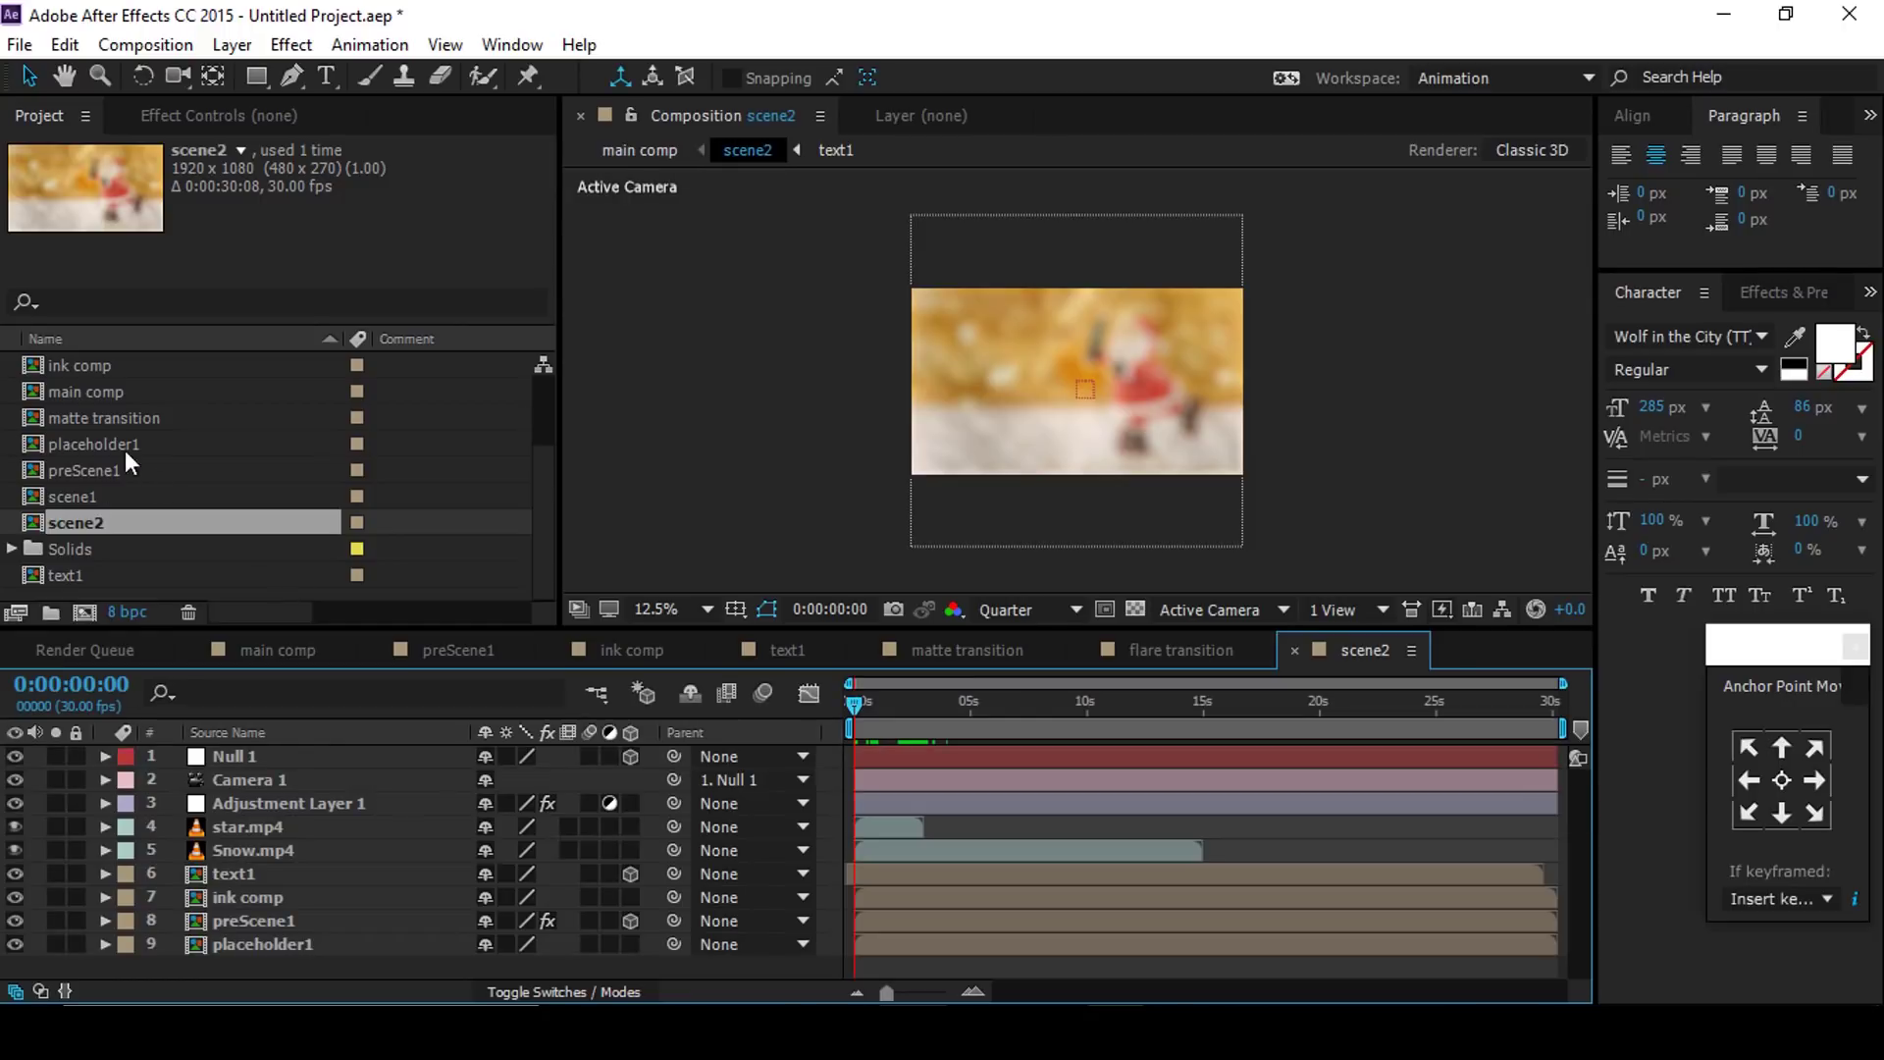
pyautogui.click(73, 447)
pyautogui.hotkey('ctrl', 'd')
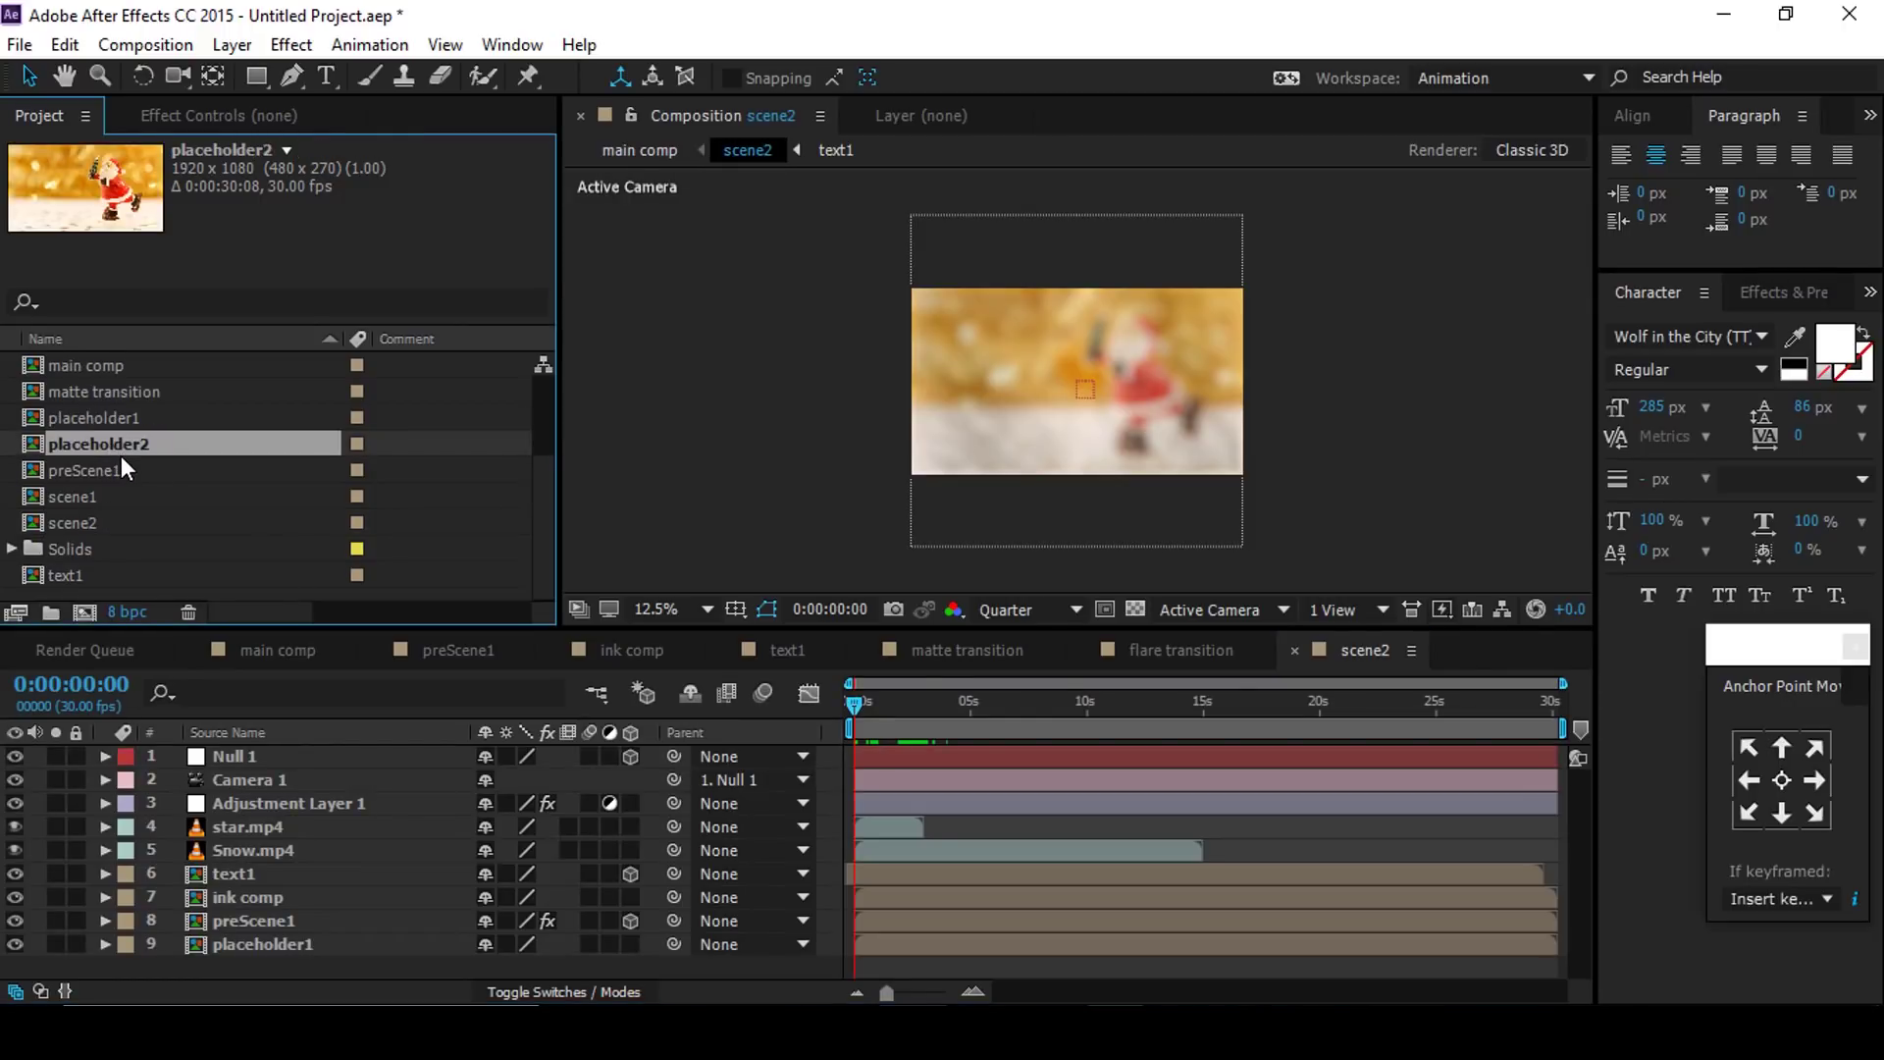
pyautogui.click(290, 937)
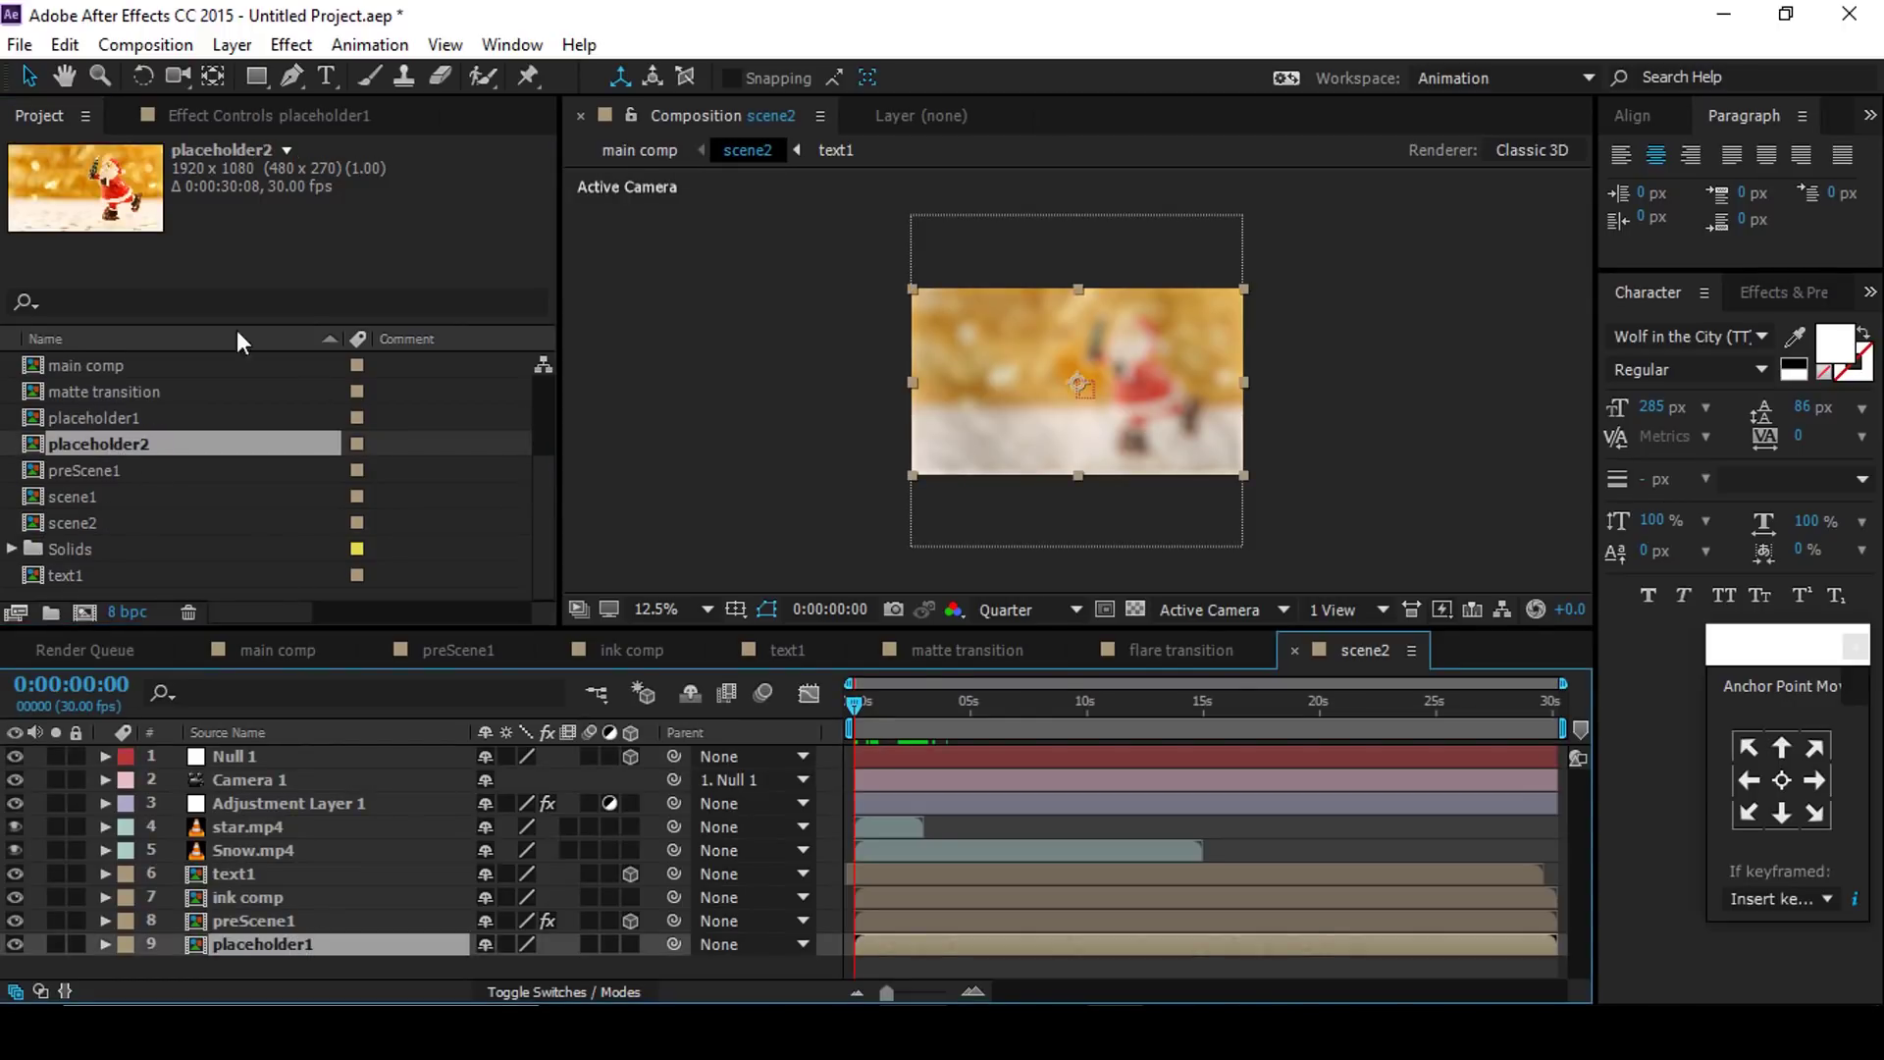
pyautogui.moveTo(34, 453); pyautogui.dragTo(228, 945)
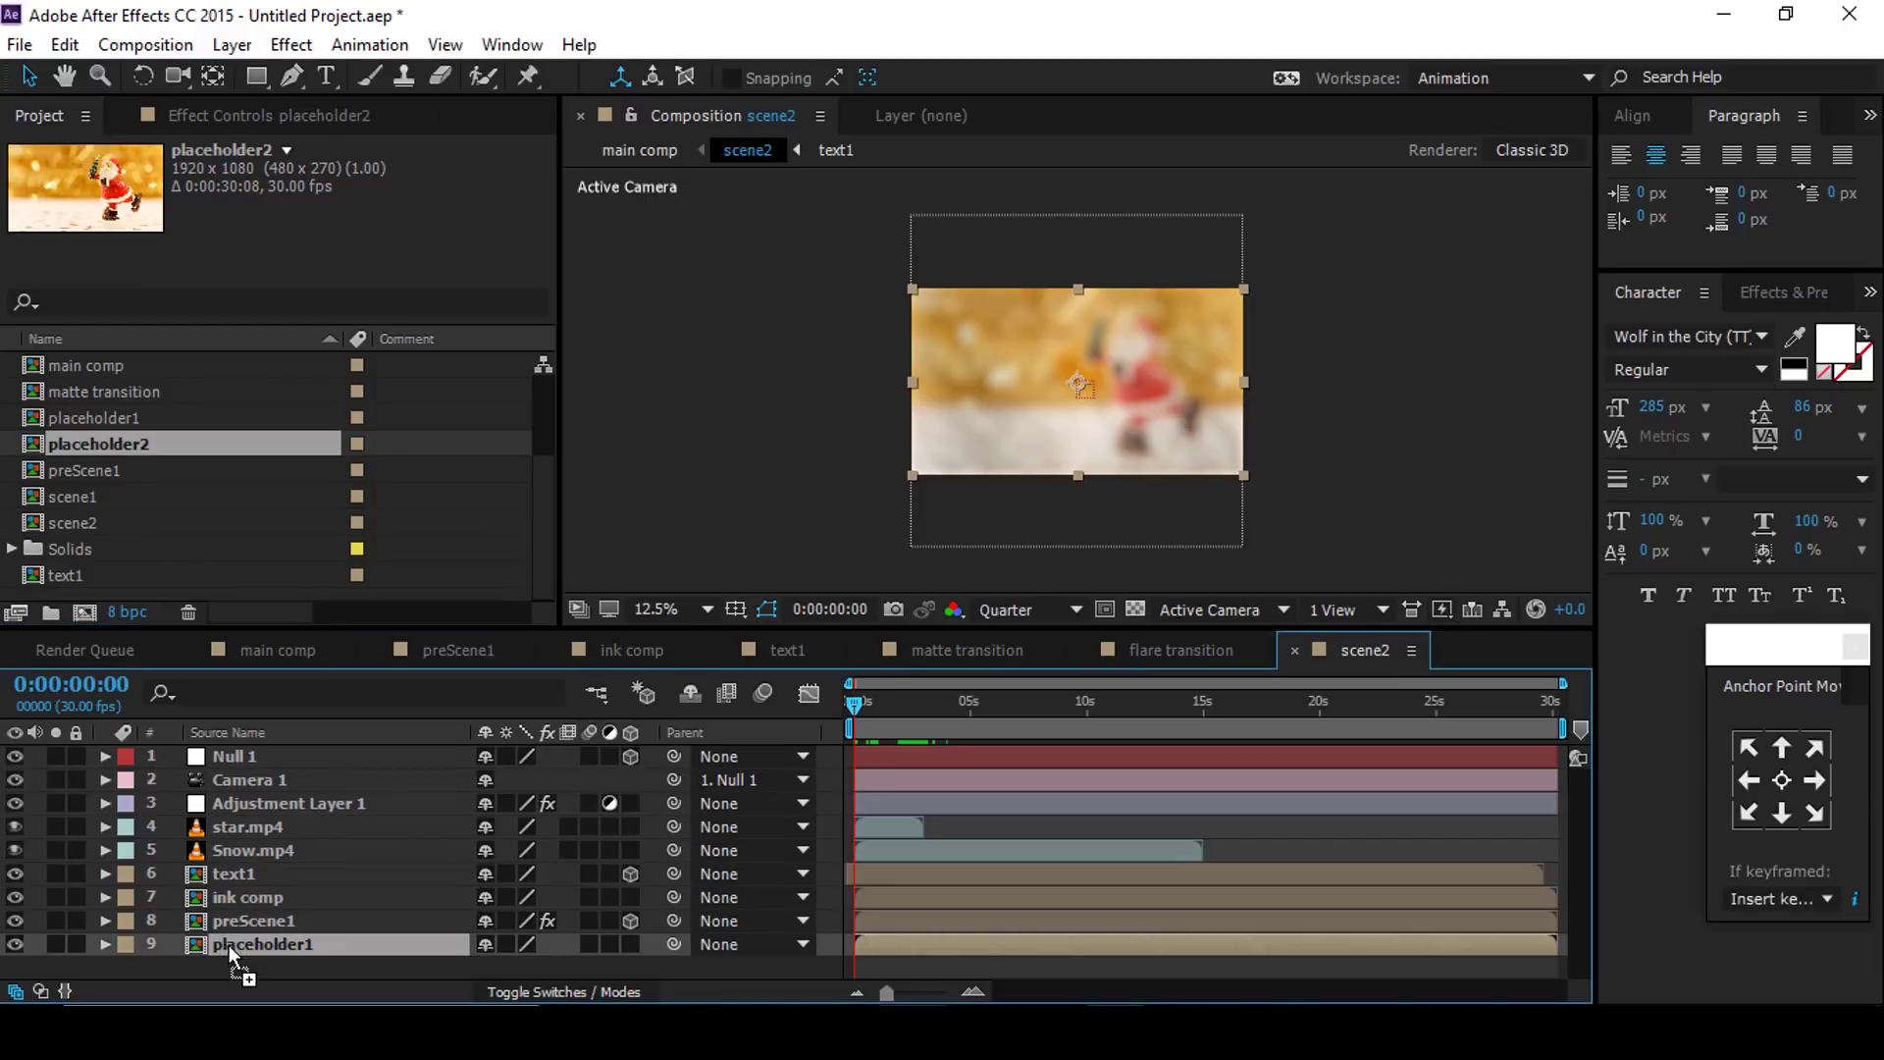
# Step: Duplicate the preScene1 composition and replace the preScene1 layer in scene2 with the copy
pyautogui.click(286, 918)
pyautogui.click(100, 467)
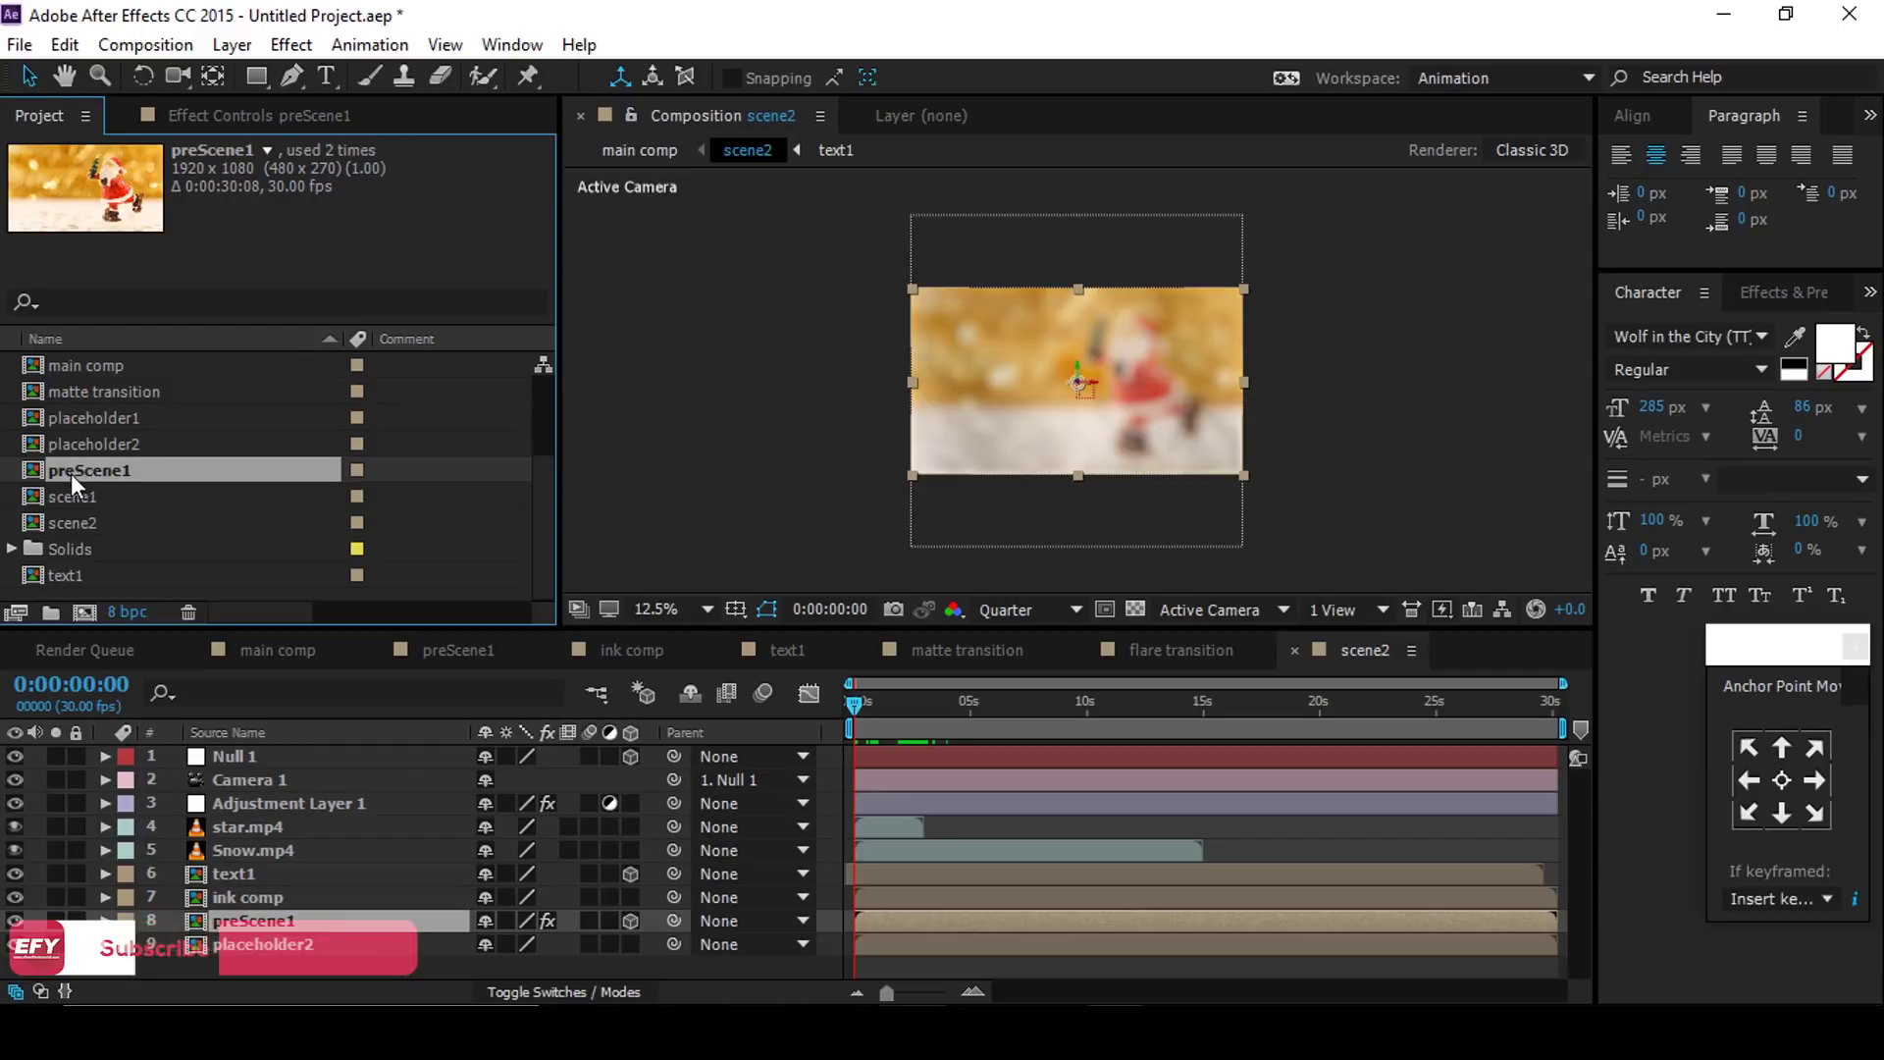
pyautogui.hotkey('ctrl', 'd')
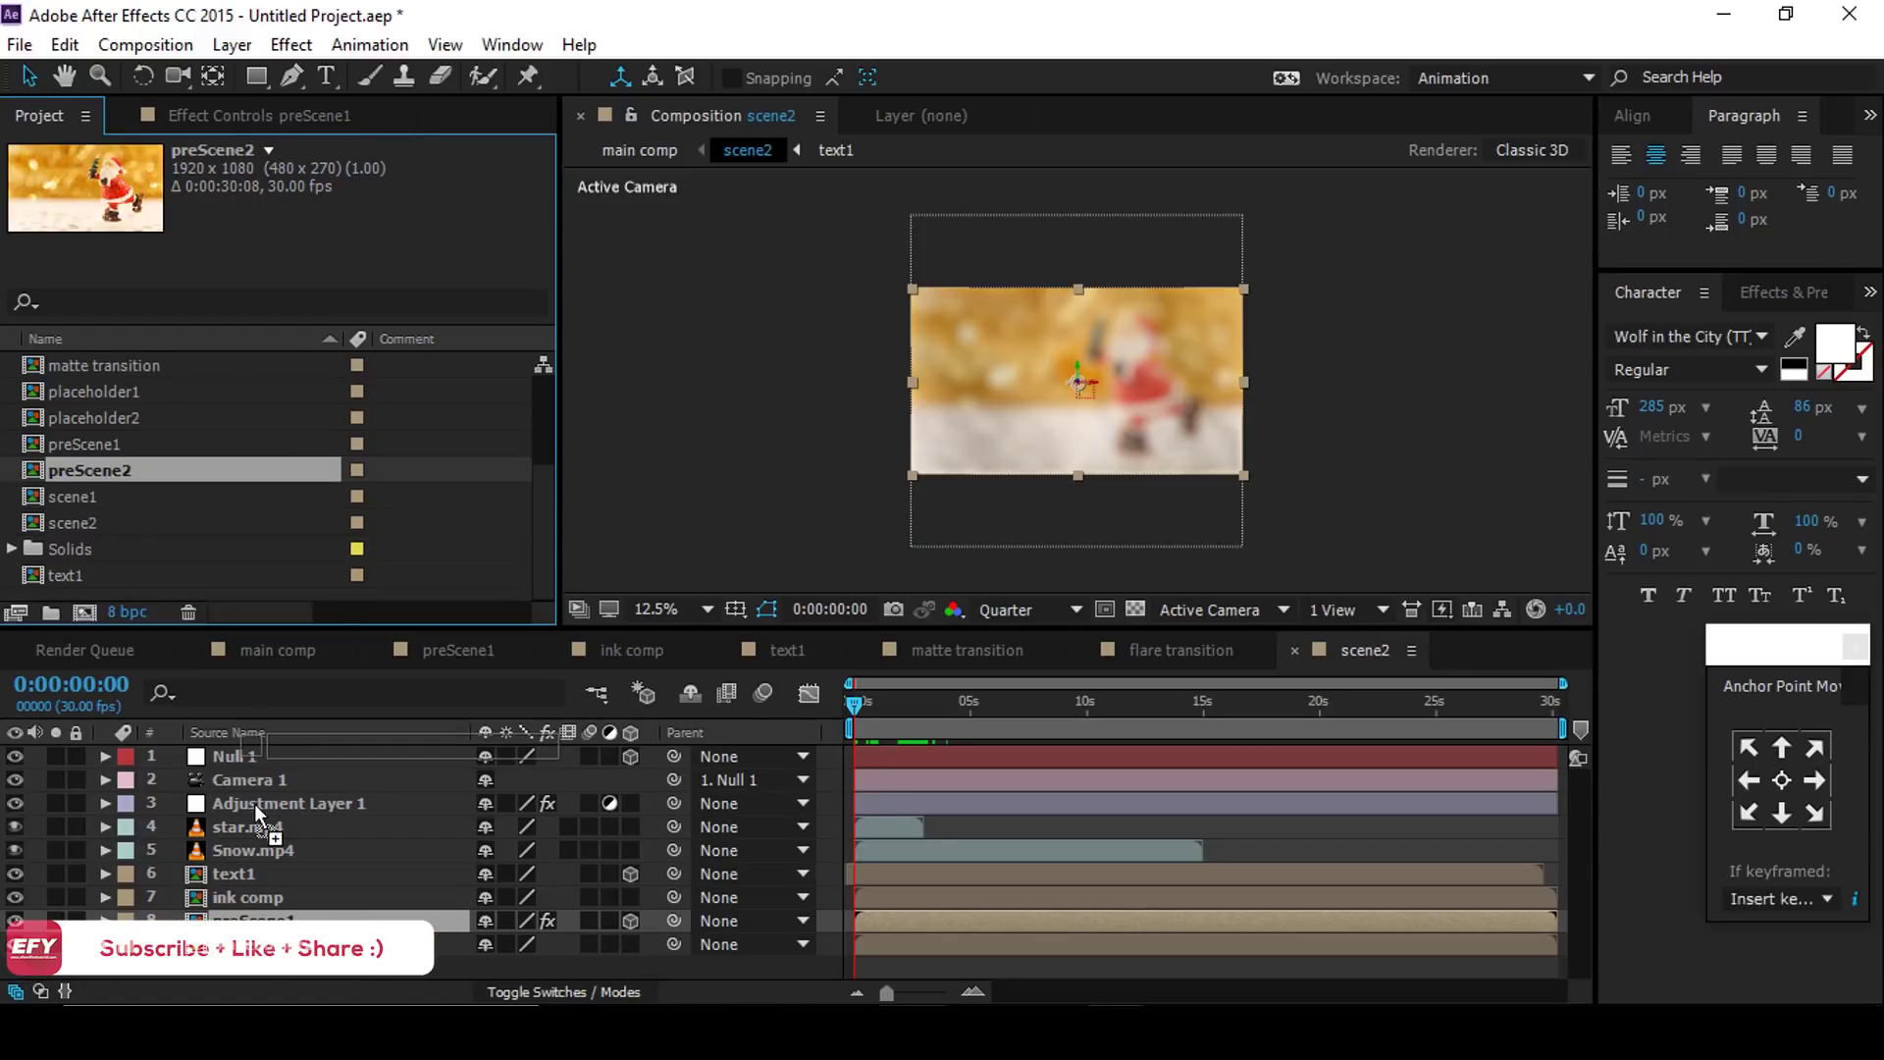
pyautogui.click(253, 921)
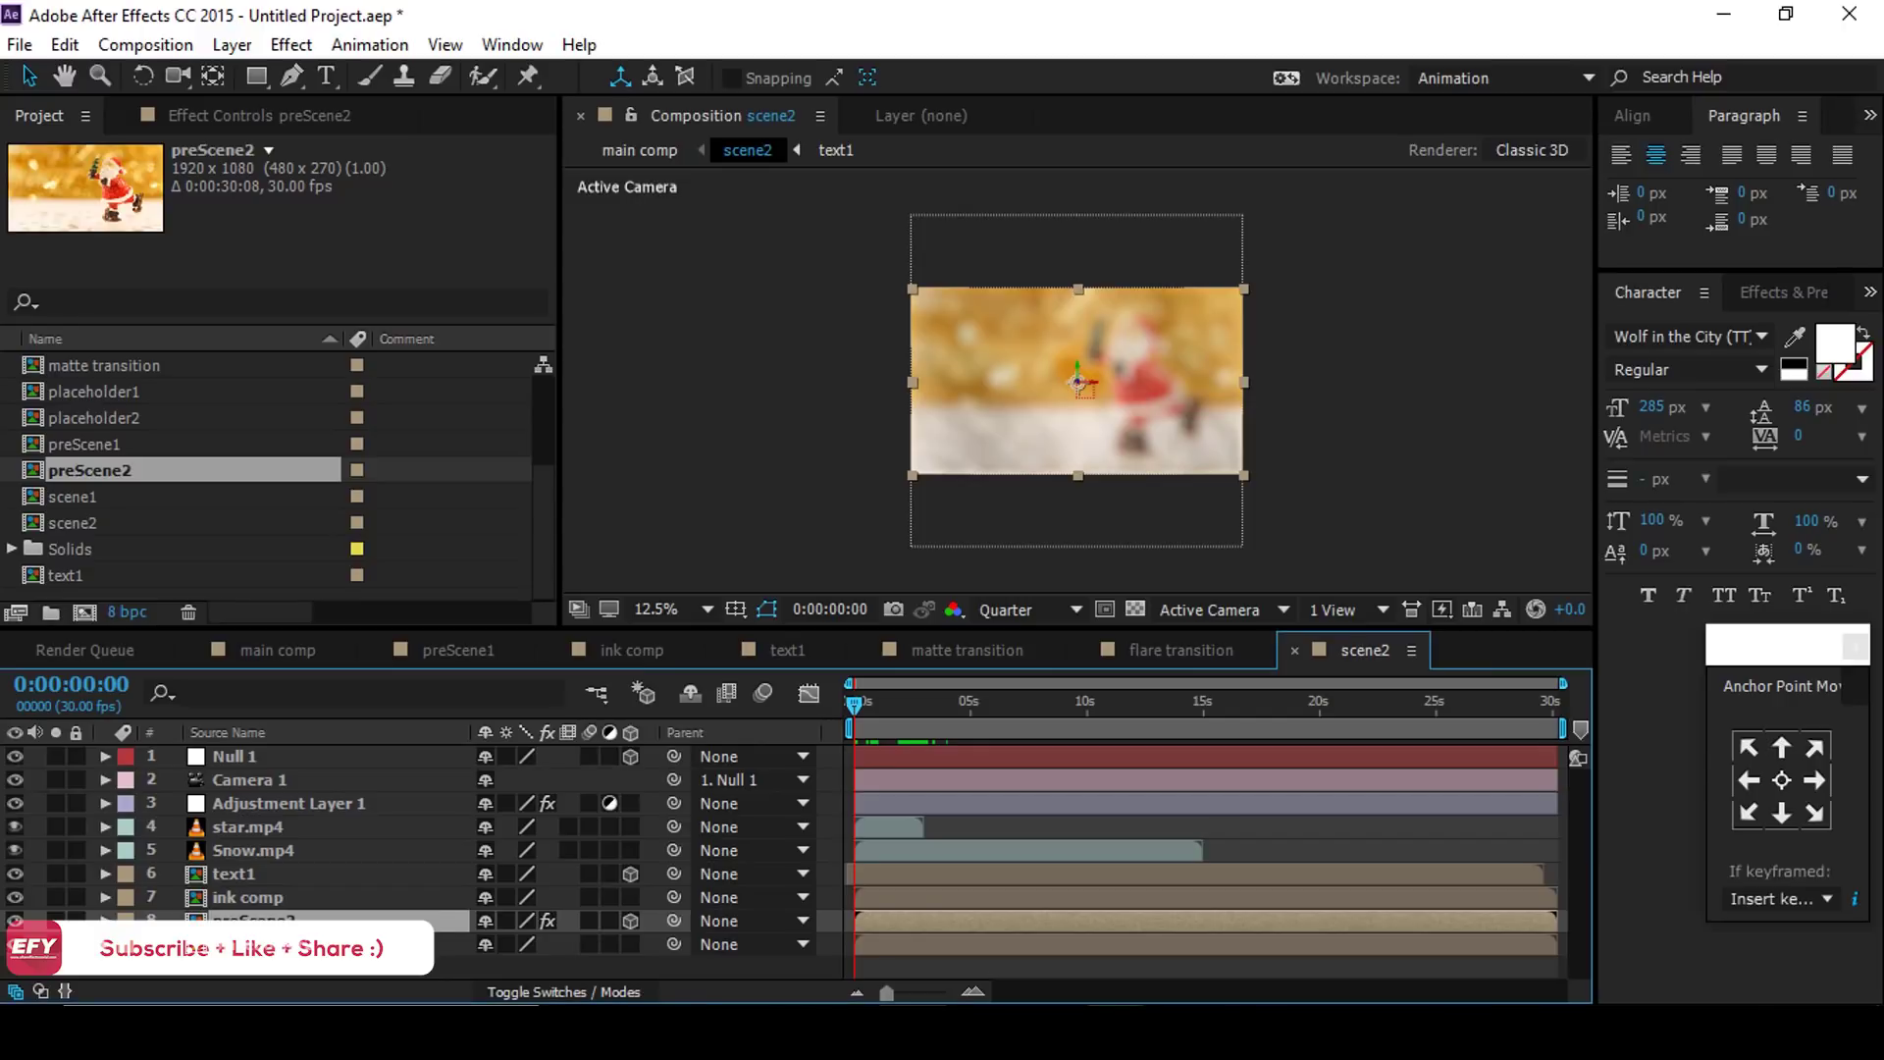
# Step: Duplicate the text1 composition and replace the text1 layer in scene2 with the copy
pyautogui.click(257, 873)
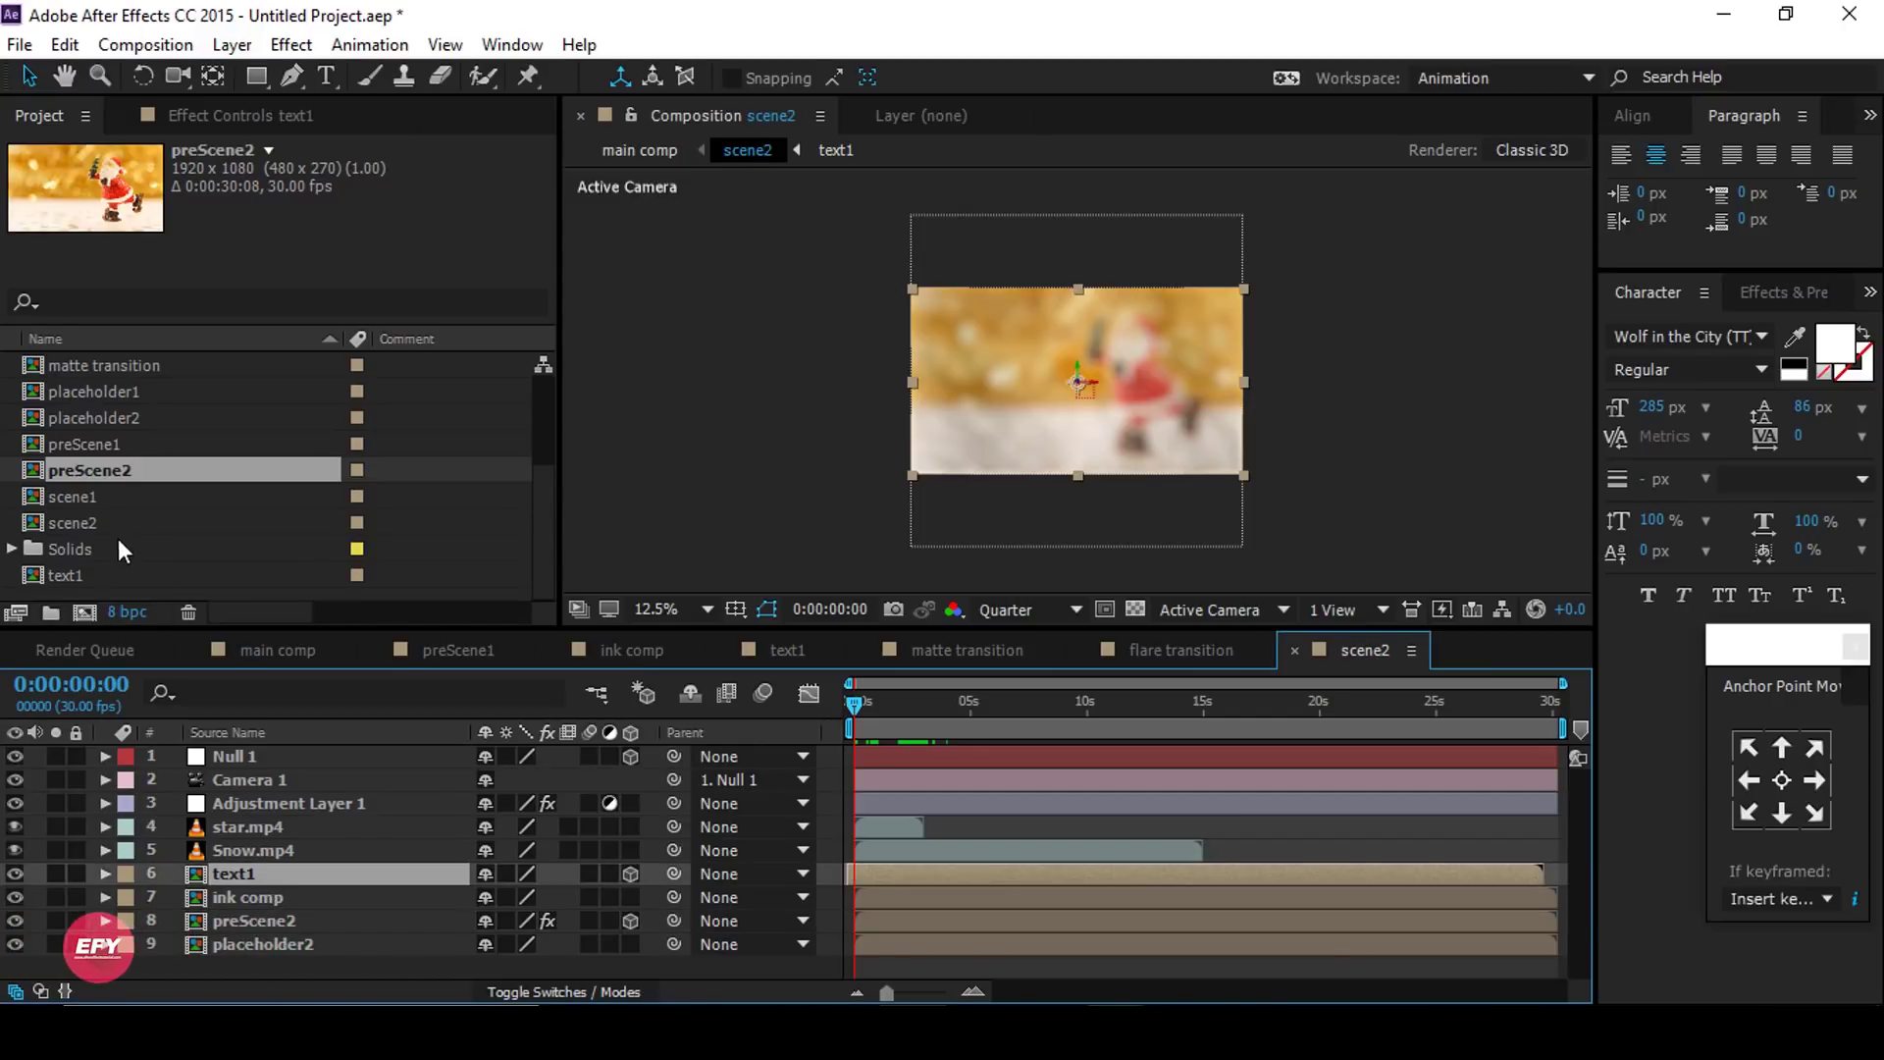
pyautogui.click(73, 578)
pyautogui.hotkey('ctrl', 'd')
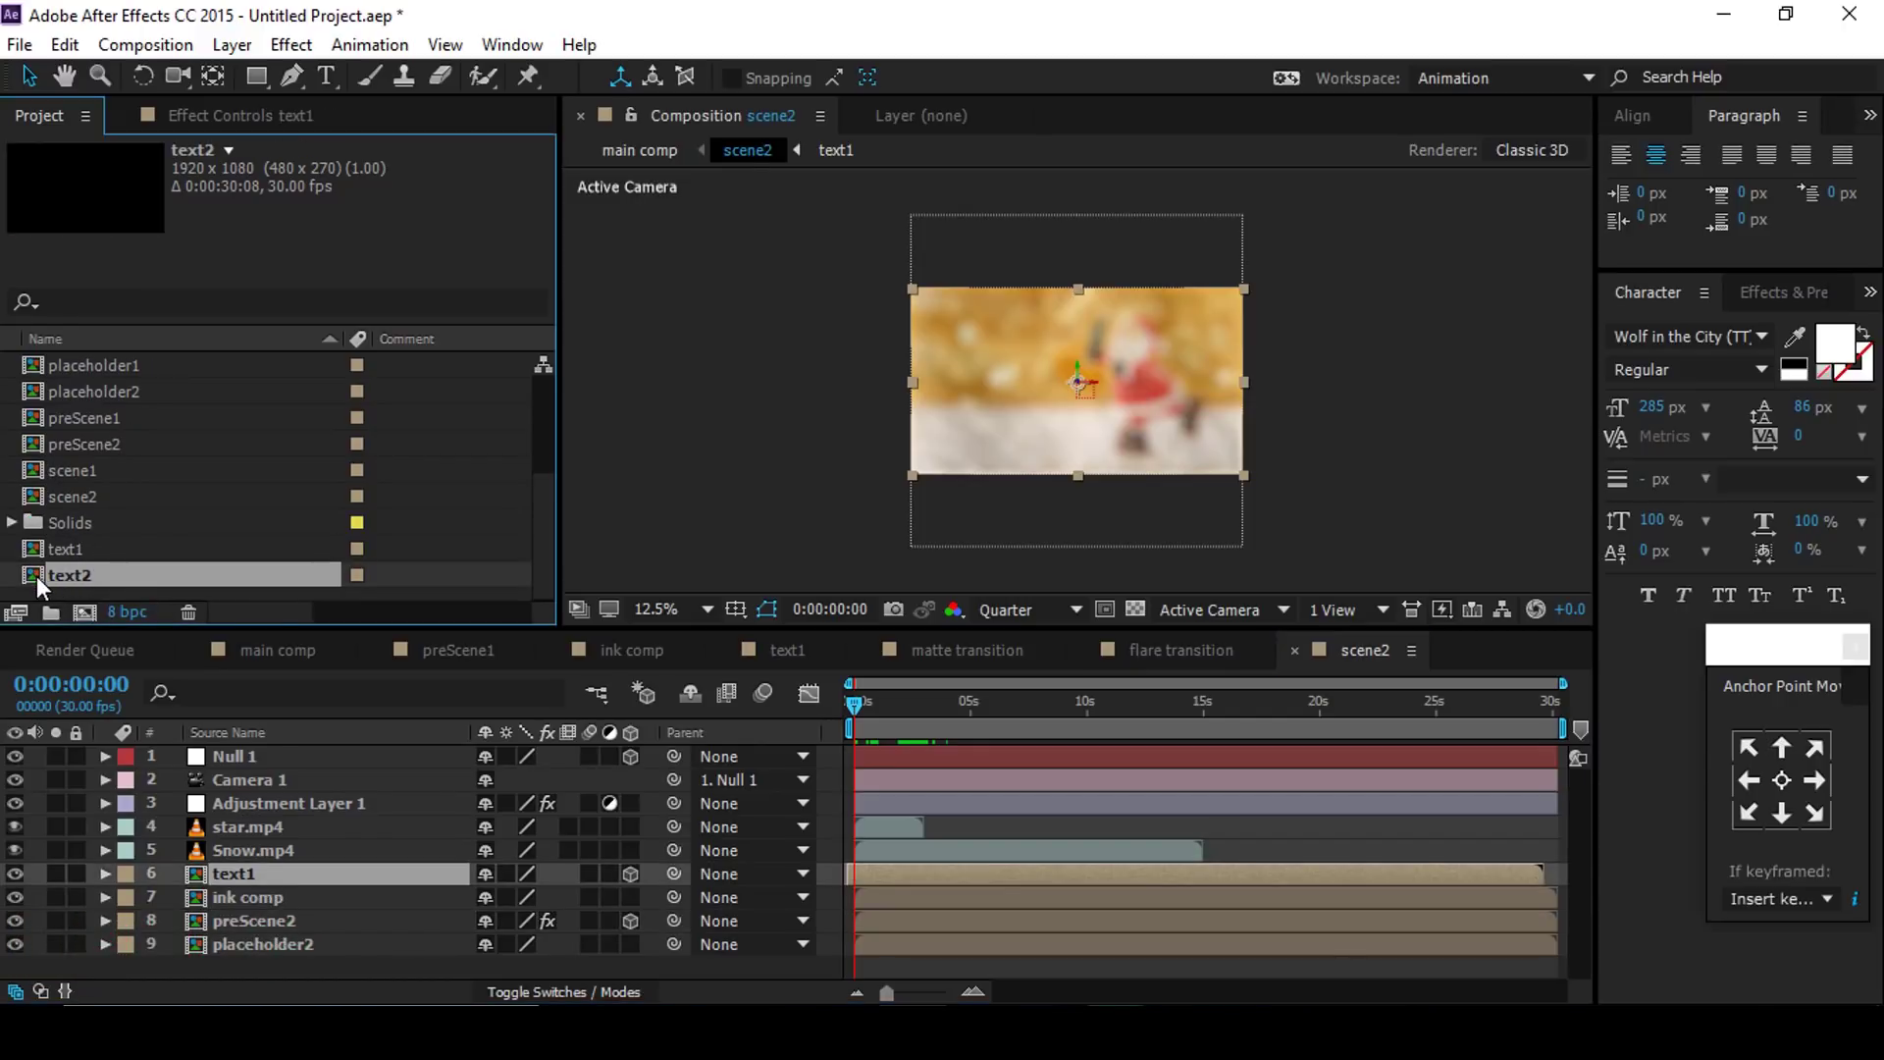
pyautogui.moveTo(37, 576)
pyautogui.mouseDown()
pyautogui.moveTo(236, 814)
pyautogui.moveTo(226, 879)
pyautogui.moveTo(201, 874)
pyautogui.moveTo(227, 874)
pyautogui.mouseUp()
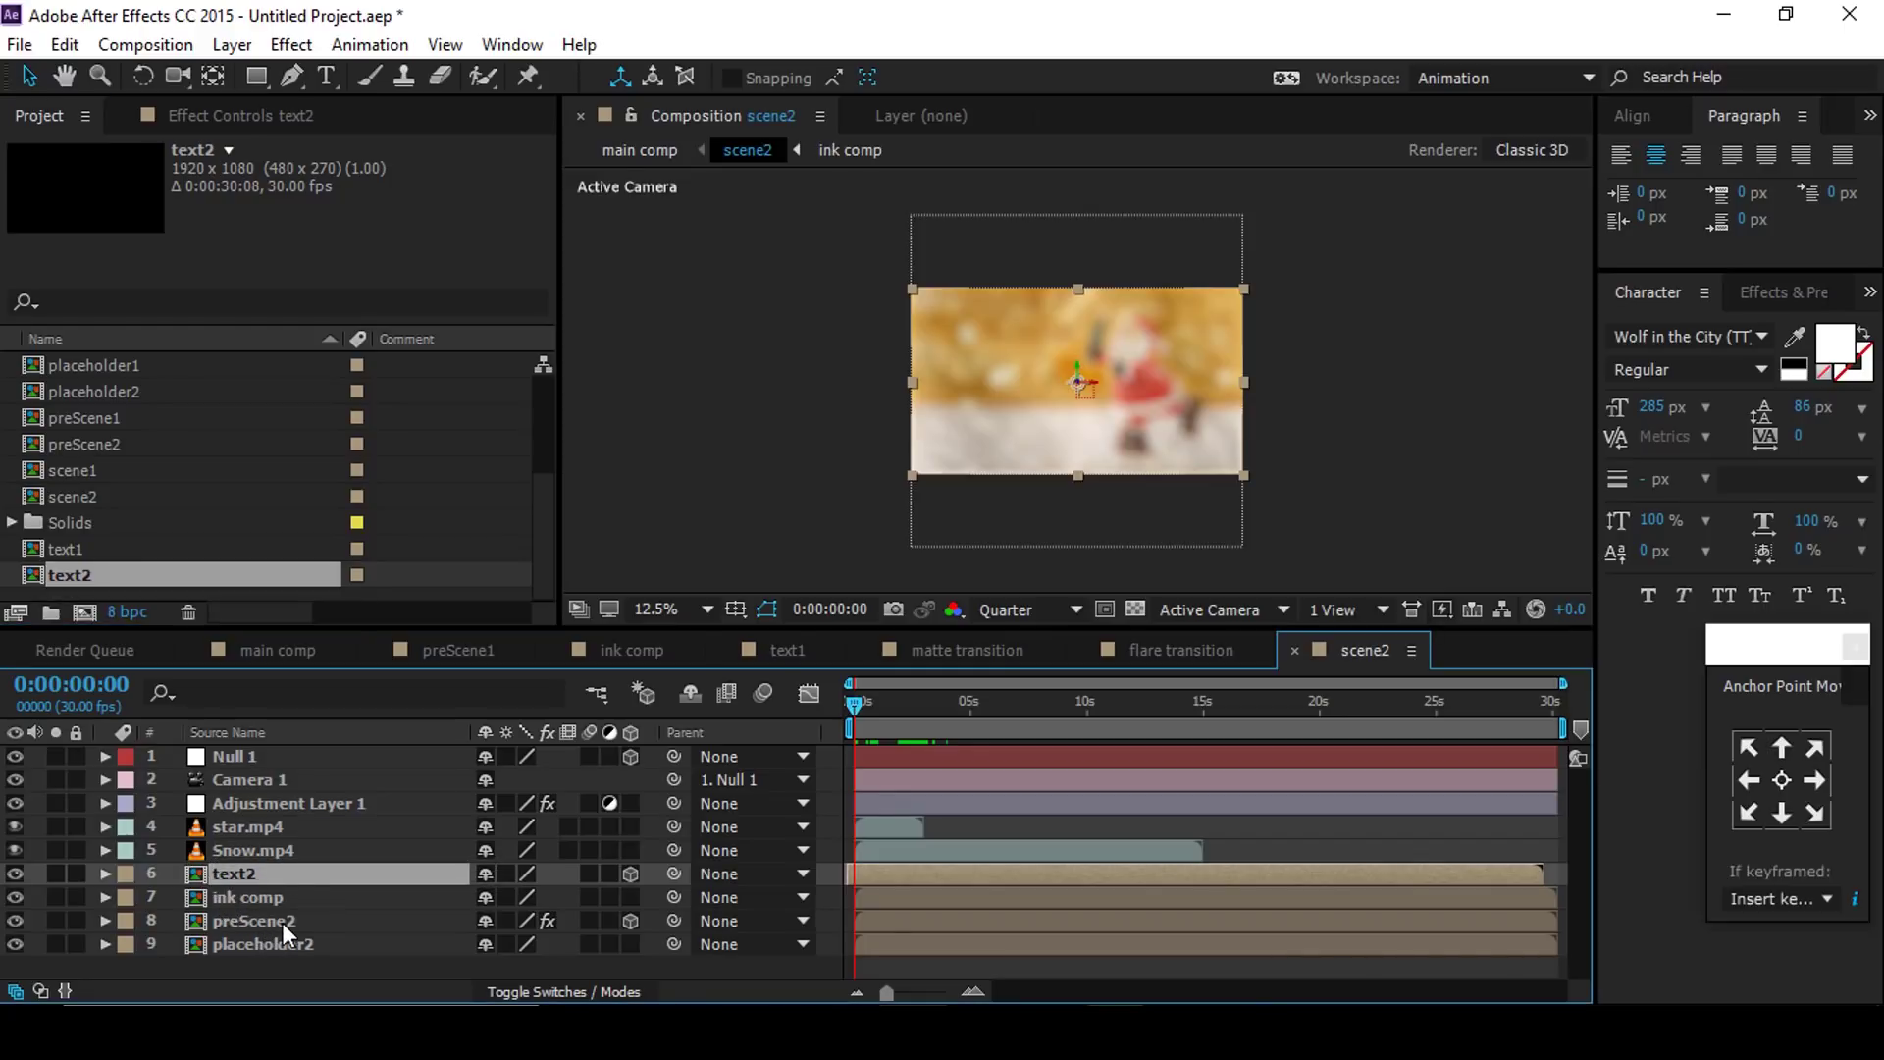
# Step: Open the preScene2 composition and replace all of its placeholder1 layers with placeholder2
pyautogui.click(285, 920)
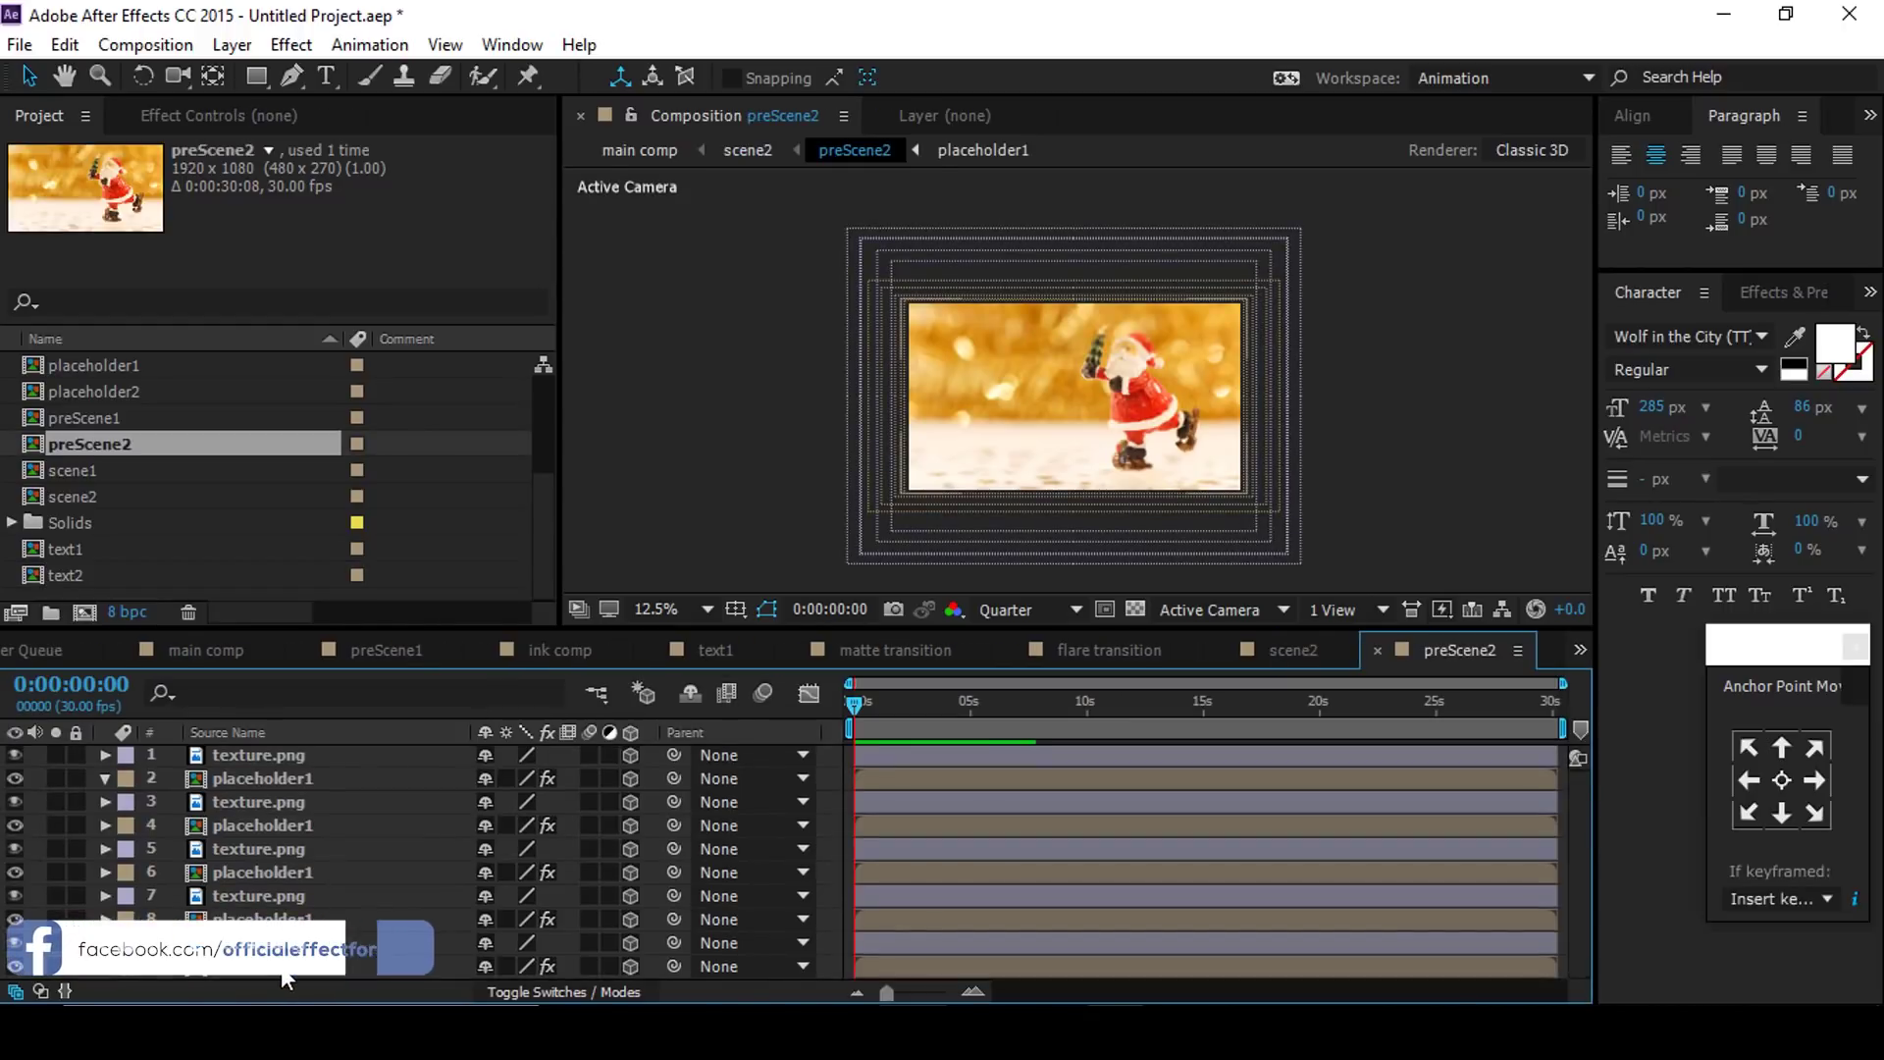
pyautogui.click(49, 392)
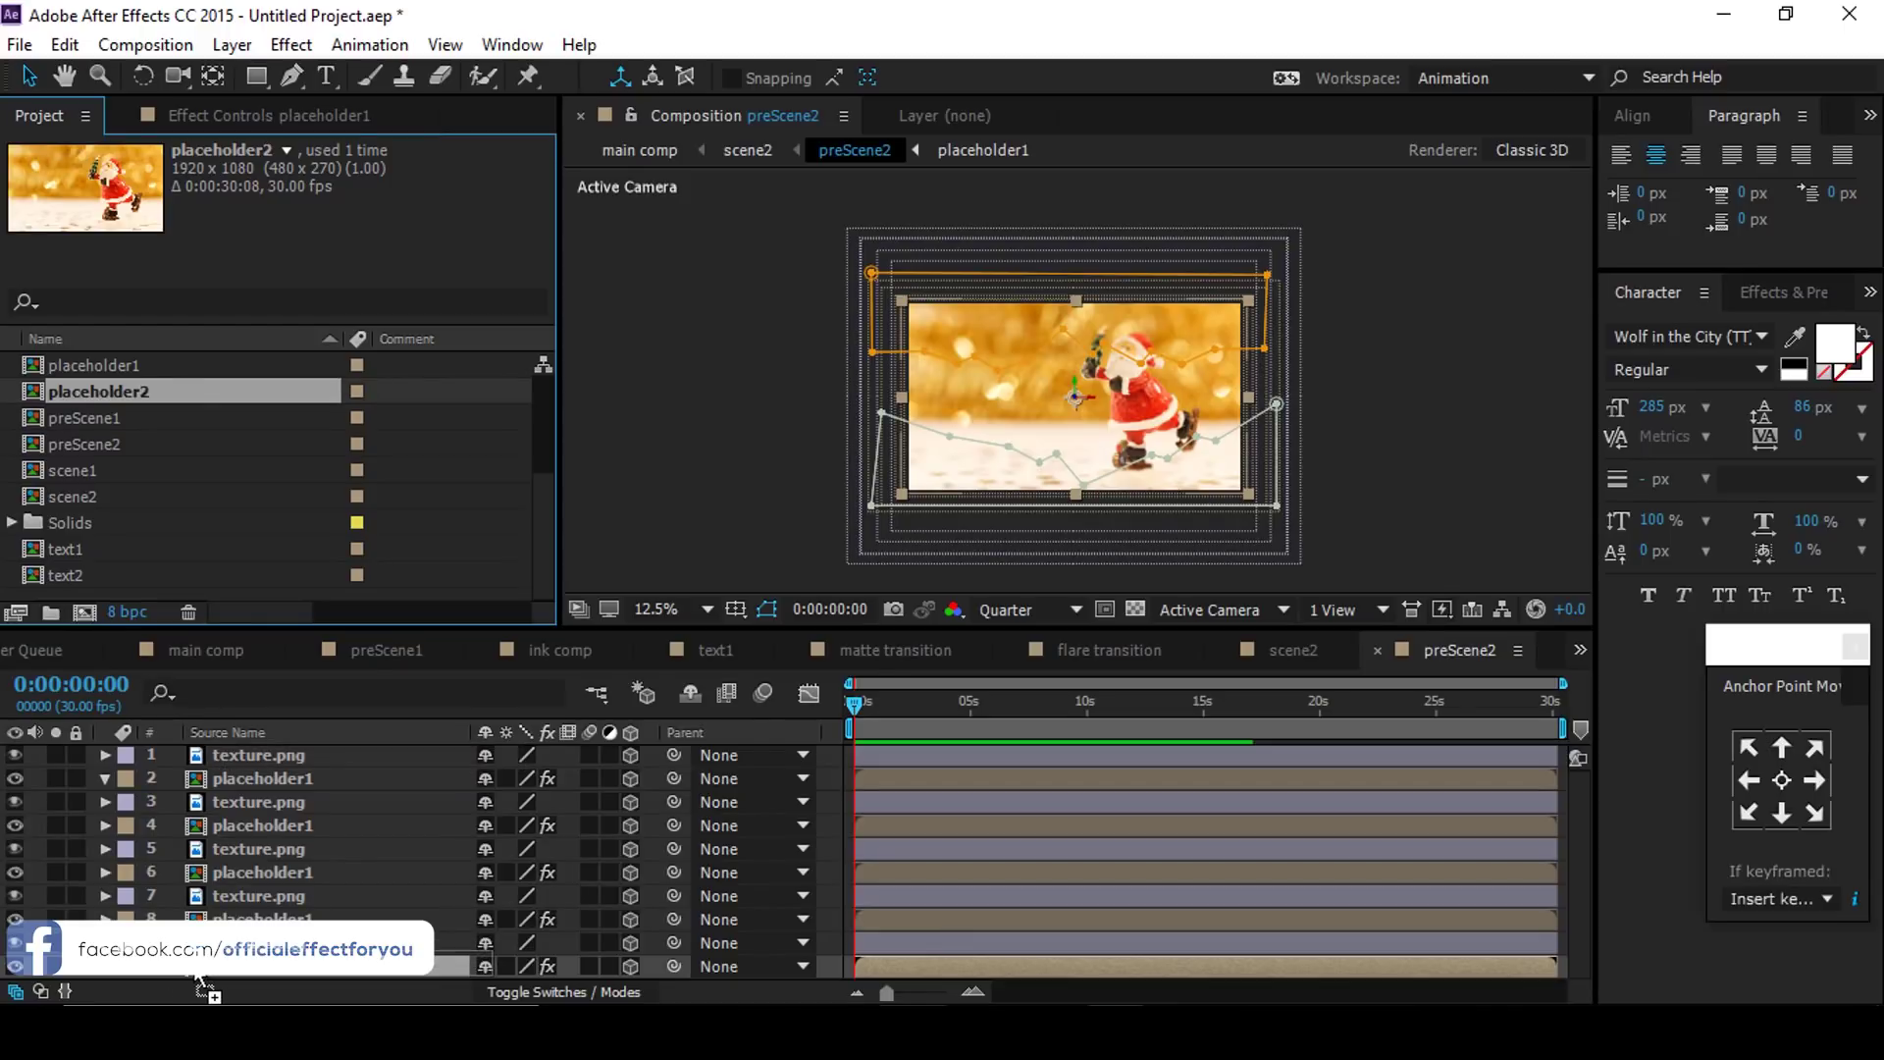
pyautogui.click(284, 920)
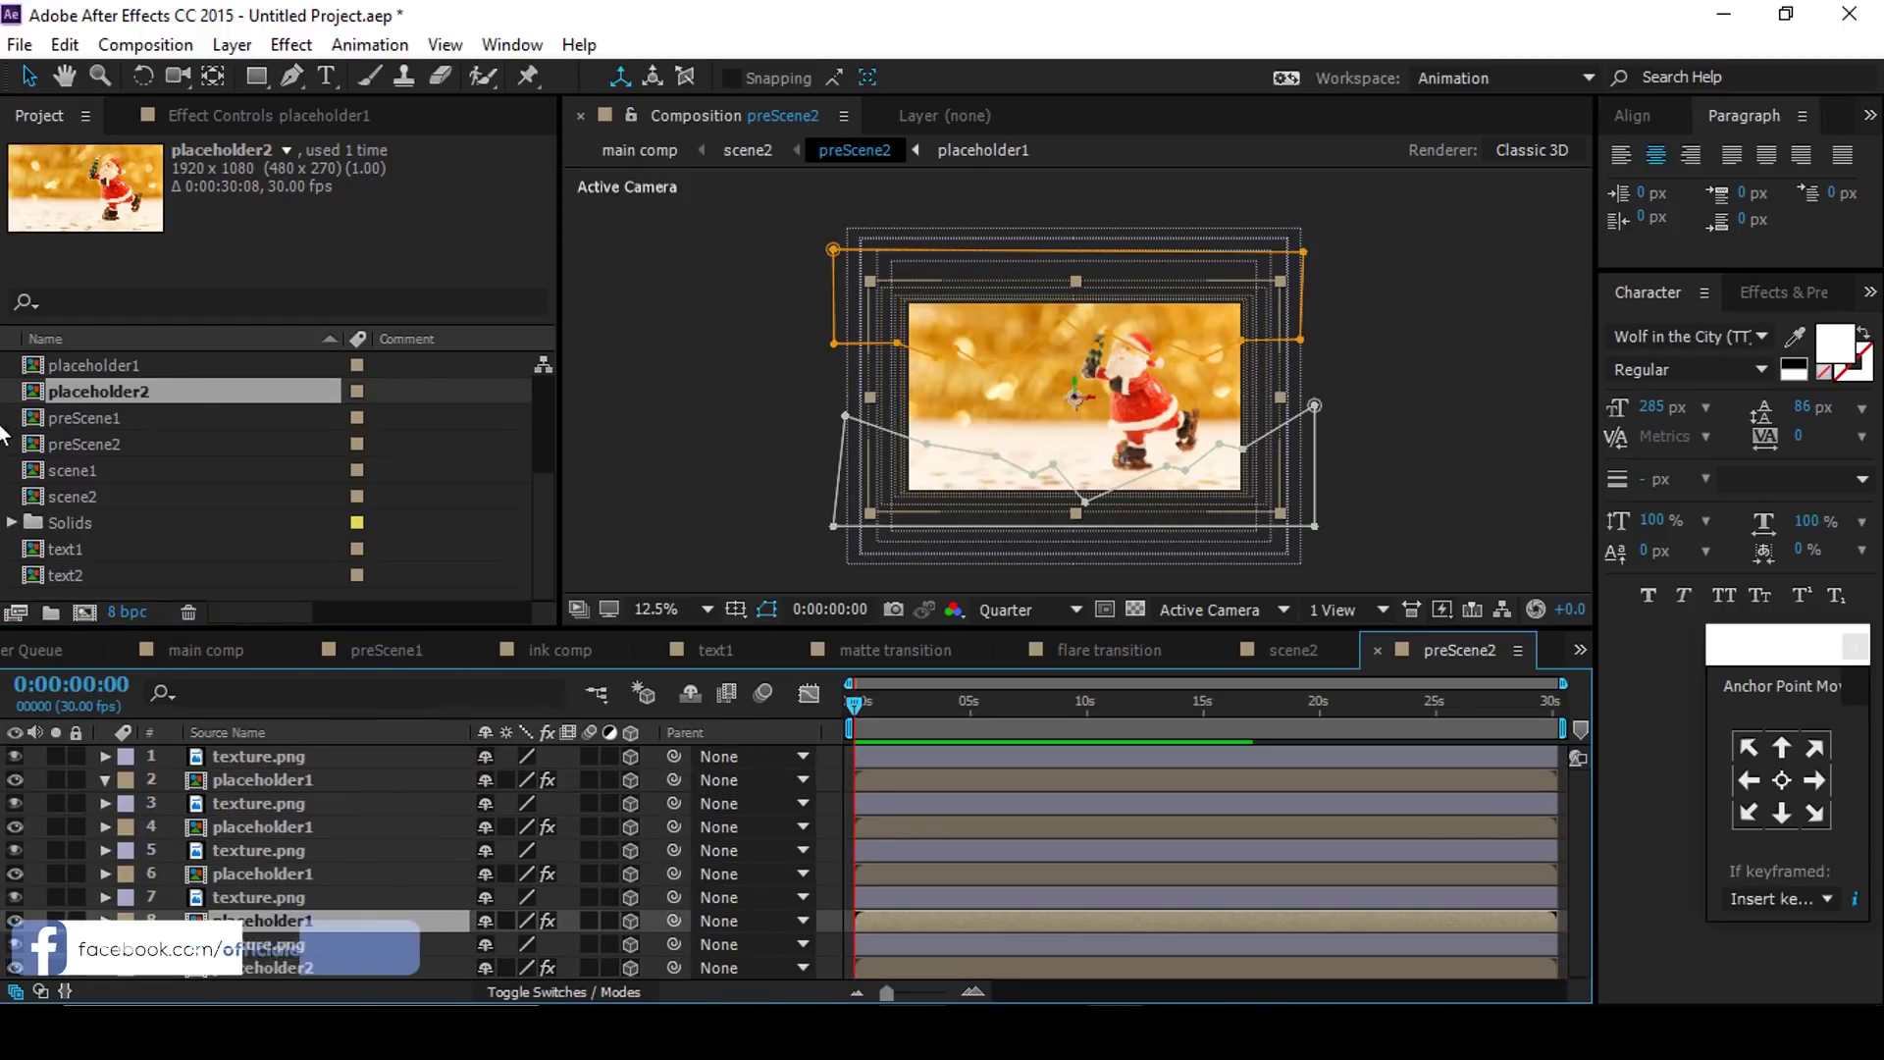
pyautogui.moveTo(34, 397); pyautogui.dragTo(218, 910)
pyautogui.click(240, 875)
pyautogui.hotkey('ctrl', 'alt', '/')
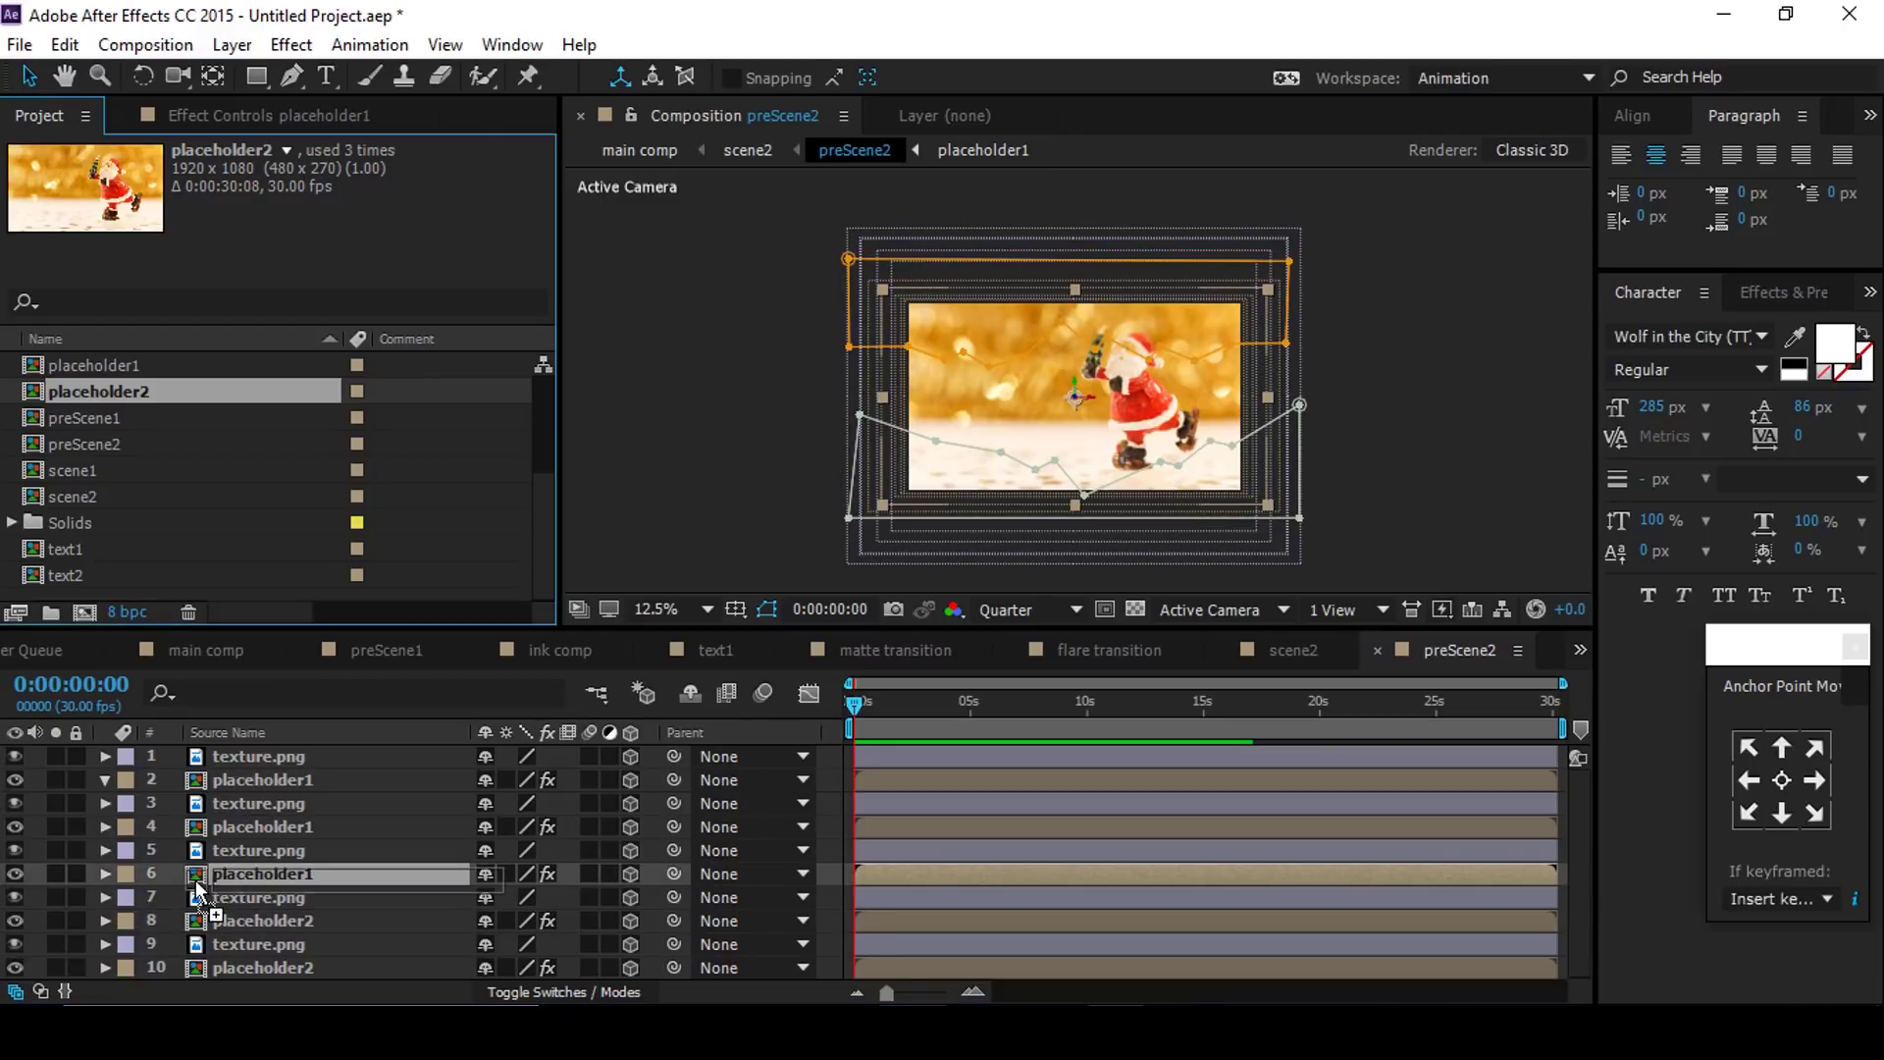
pyautogui.click(241, 826)
pyautogui.hotkey('ctrl', 'alt', '/')
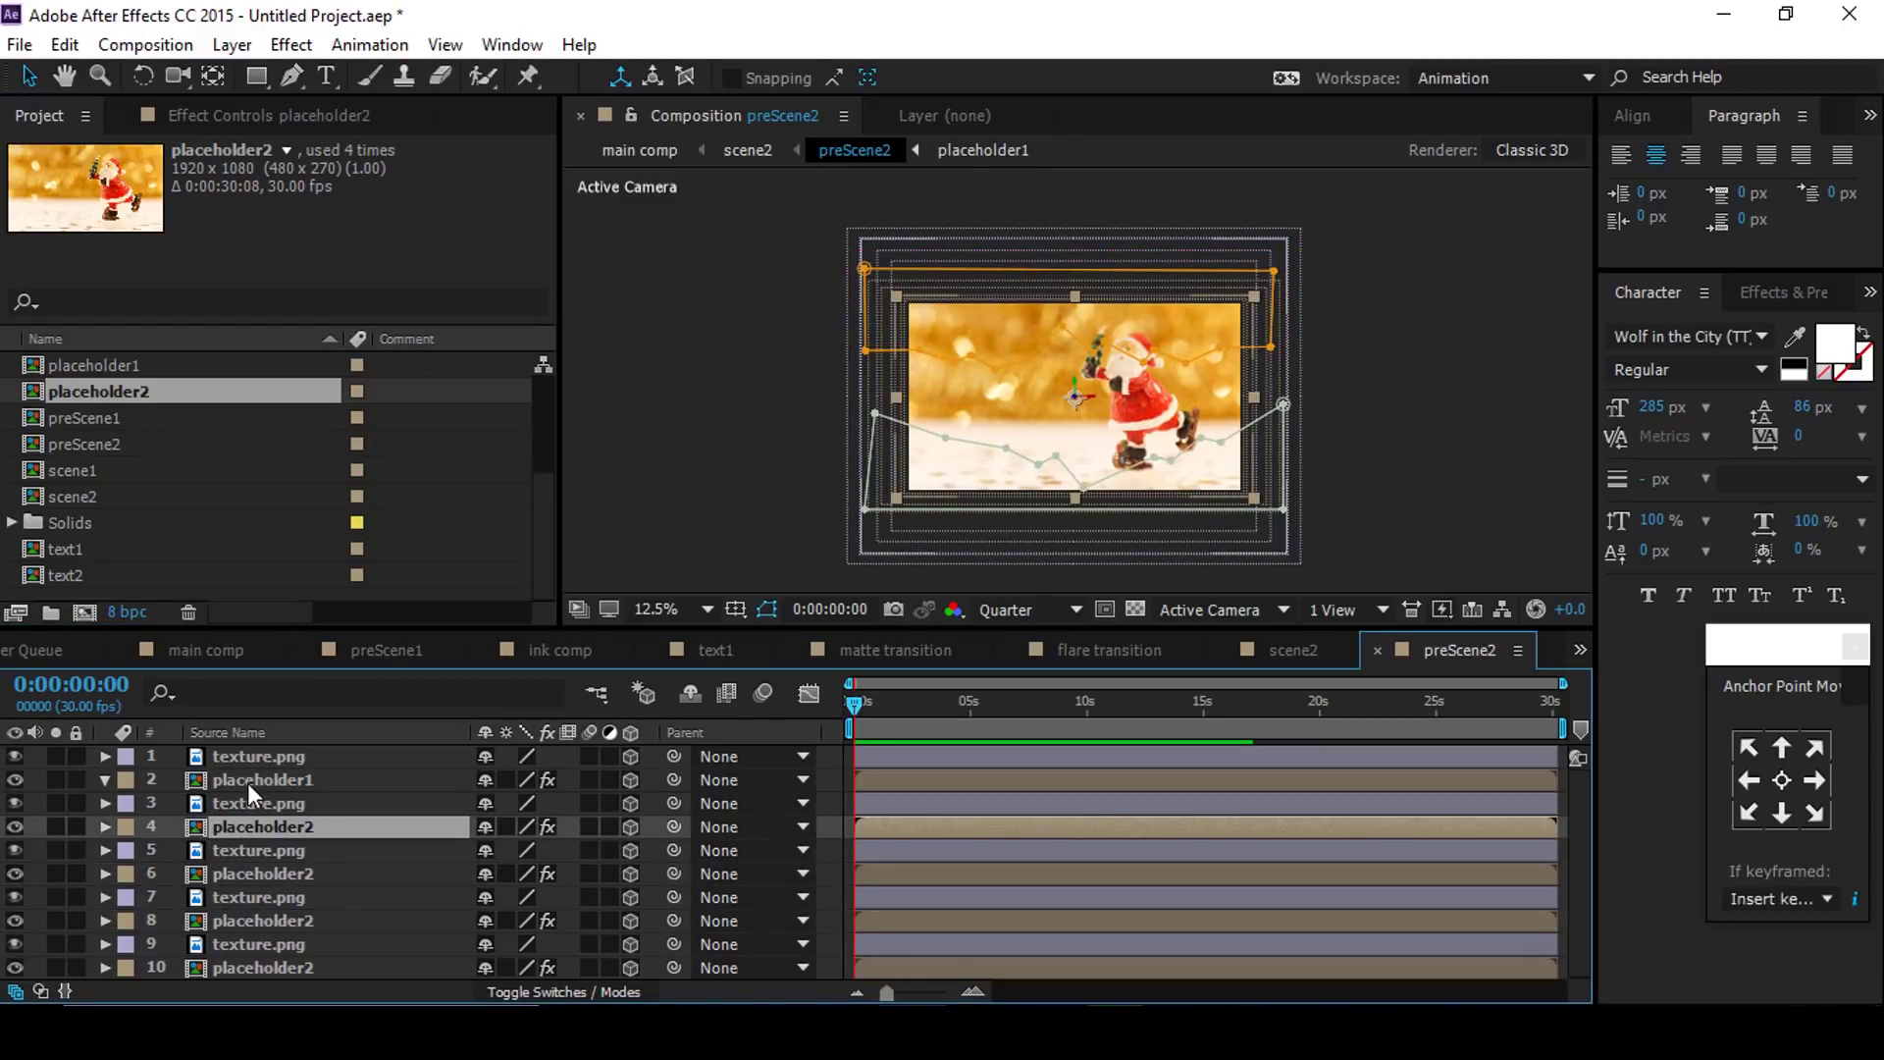
pyautogui.click(246, 780)
pyautogui.hotkey('ctrl', 'alt', '/')
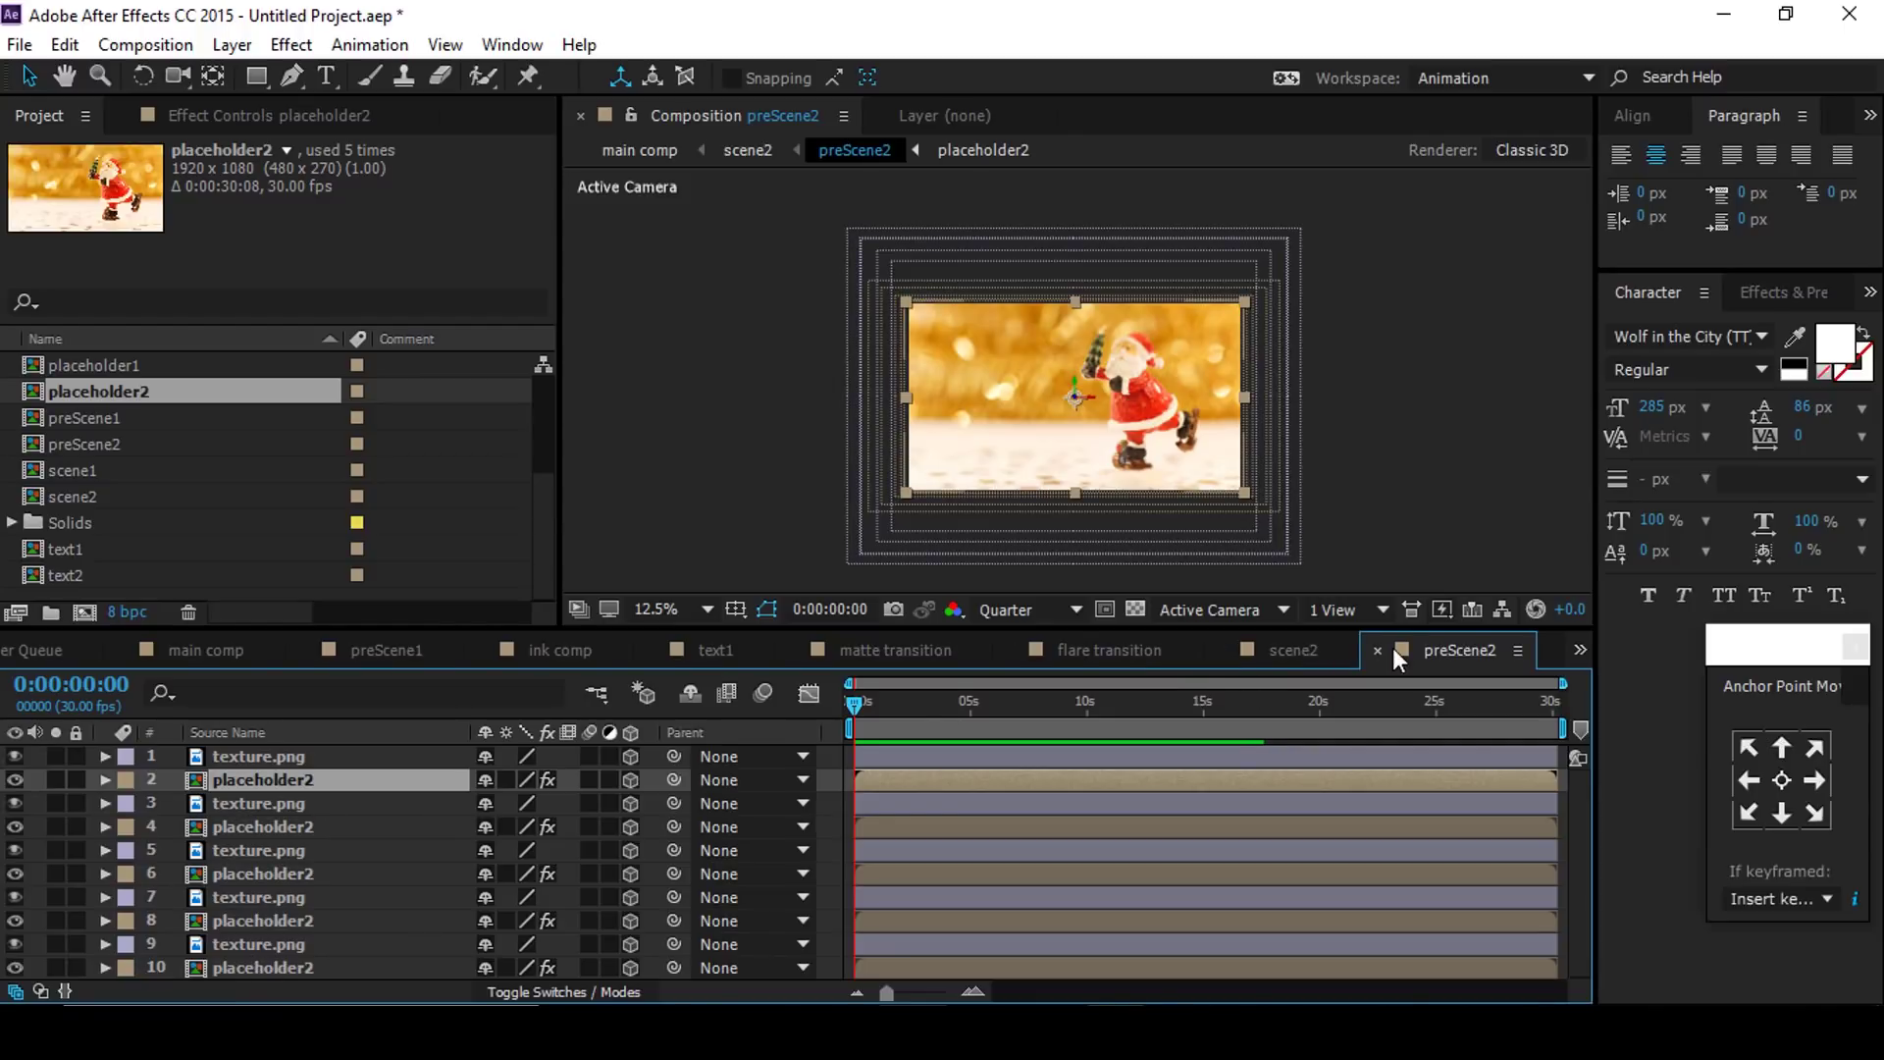
# Step: Open placeholder2, replace its bokeh image with branch-celebration-christmas-257909.jpg, and scale the new image down toward the frame's width
pyautogui.doubleClick(261, 963)
pyautogui.click(303, 761)
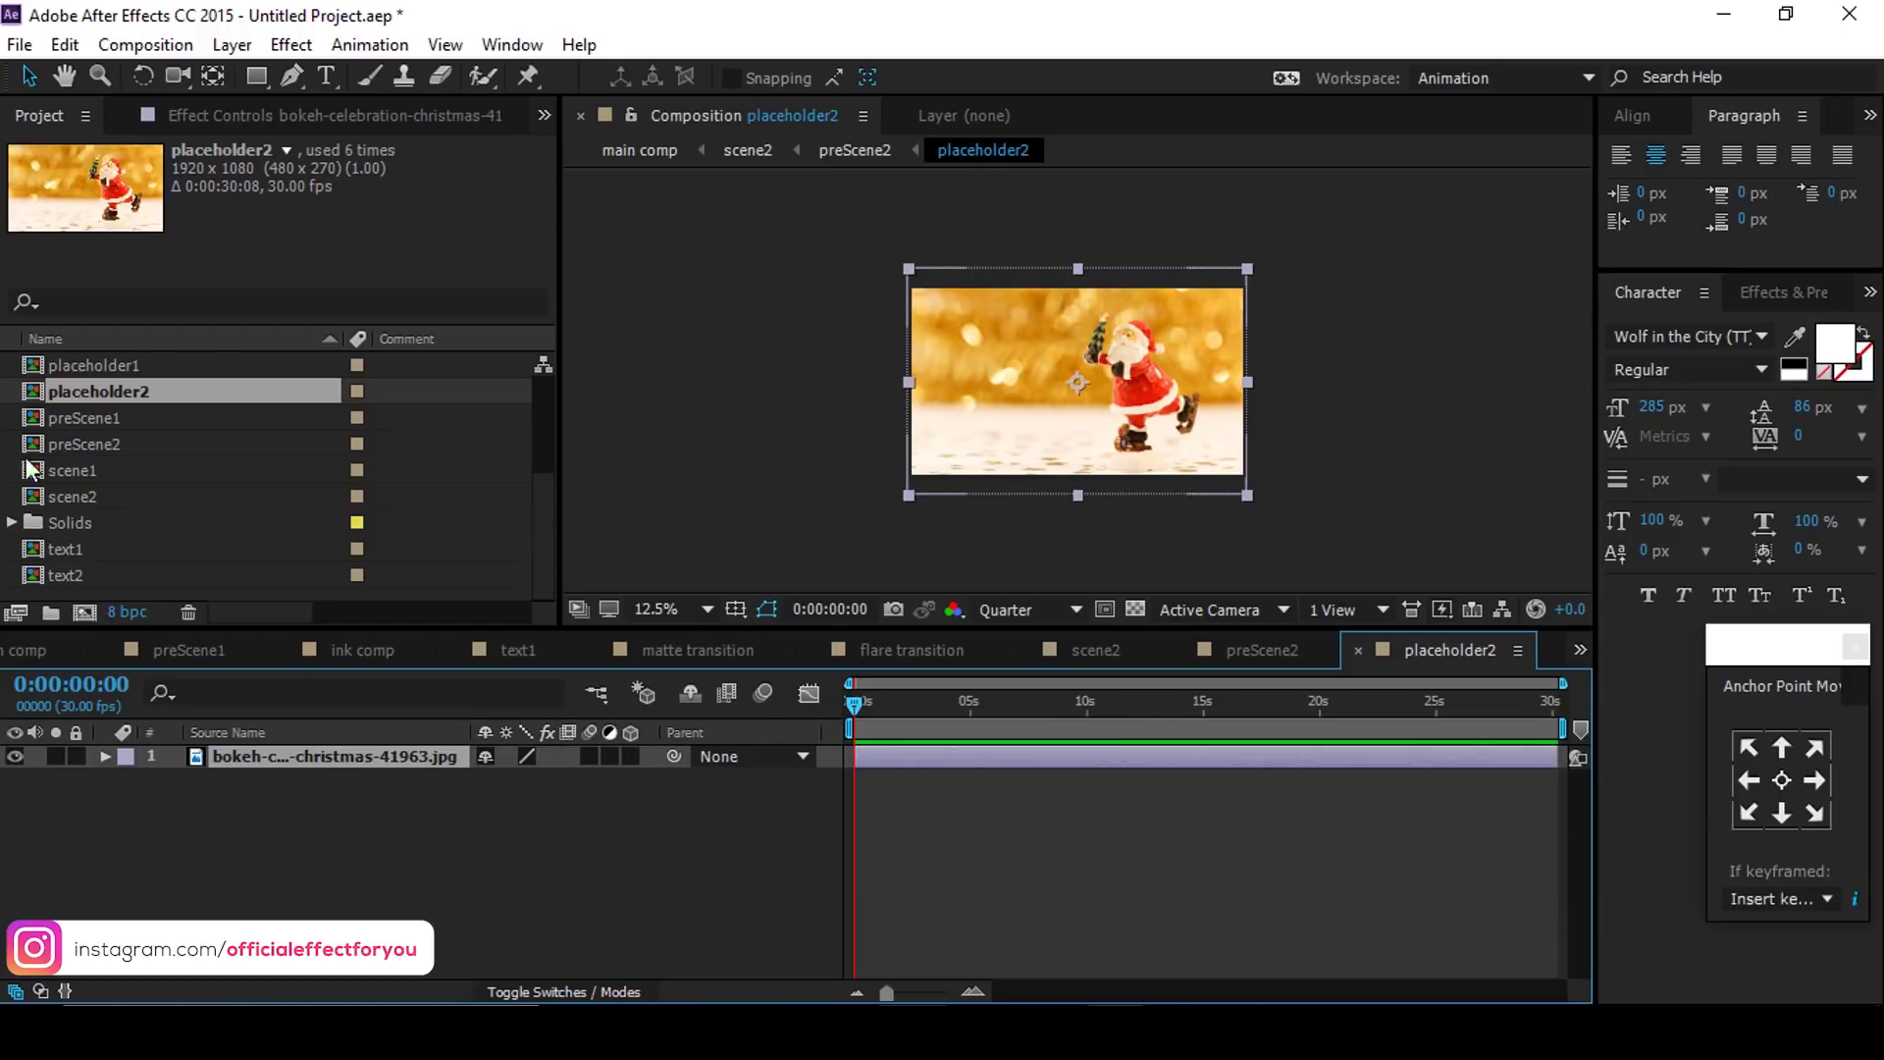
pyautogui.scroll(3, 157, 486)
pyautogui.click(127, 414)
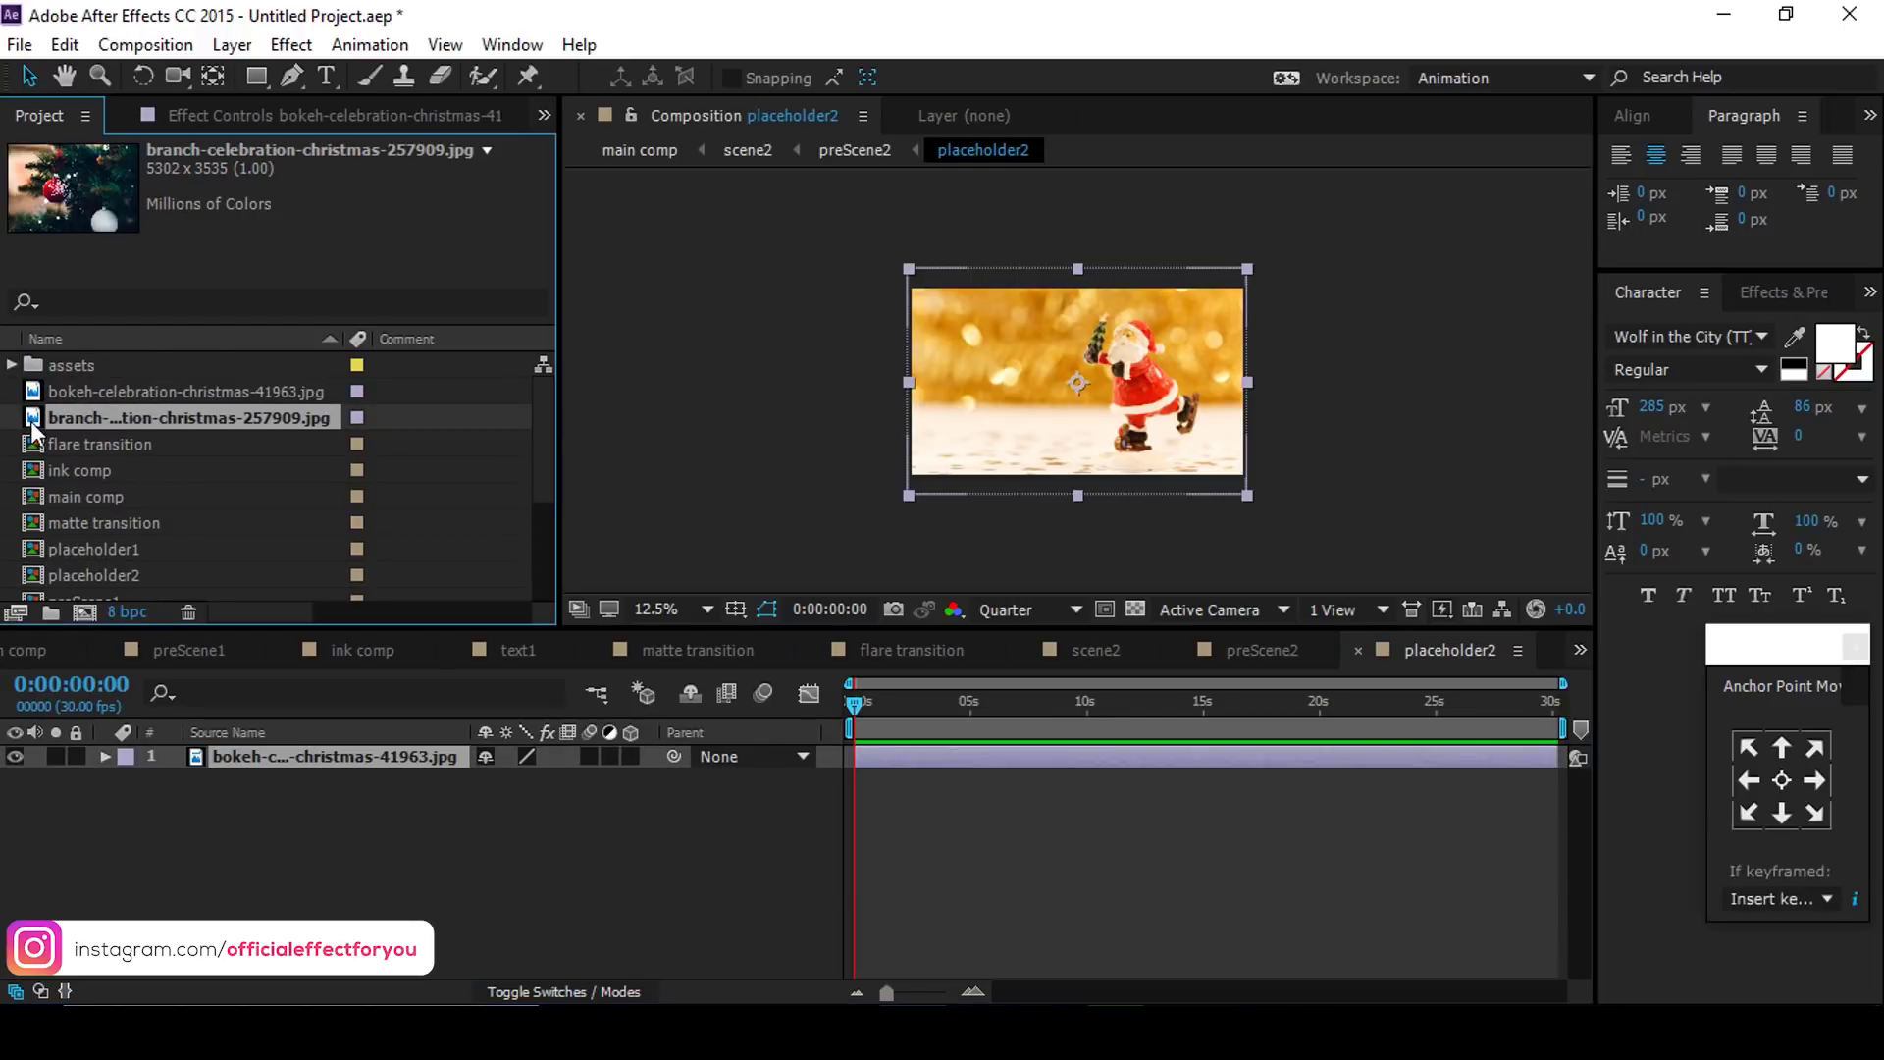
pyautogui.moveTo(44, 424); pyautogui.dragTo(240, 756)
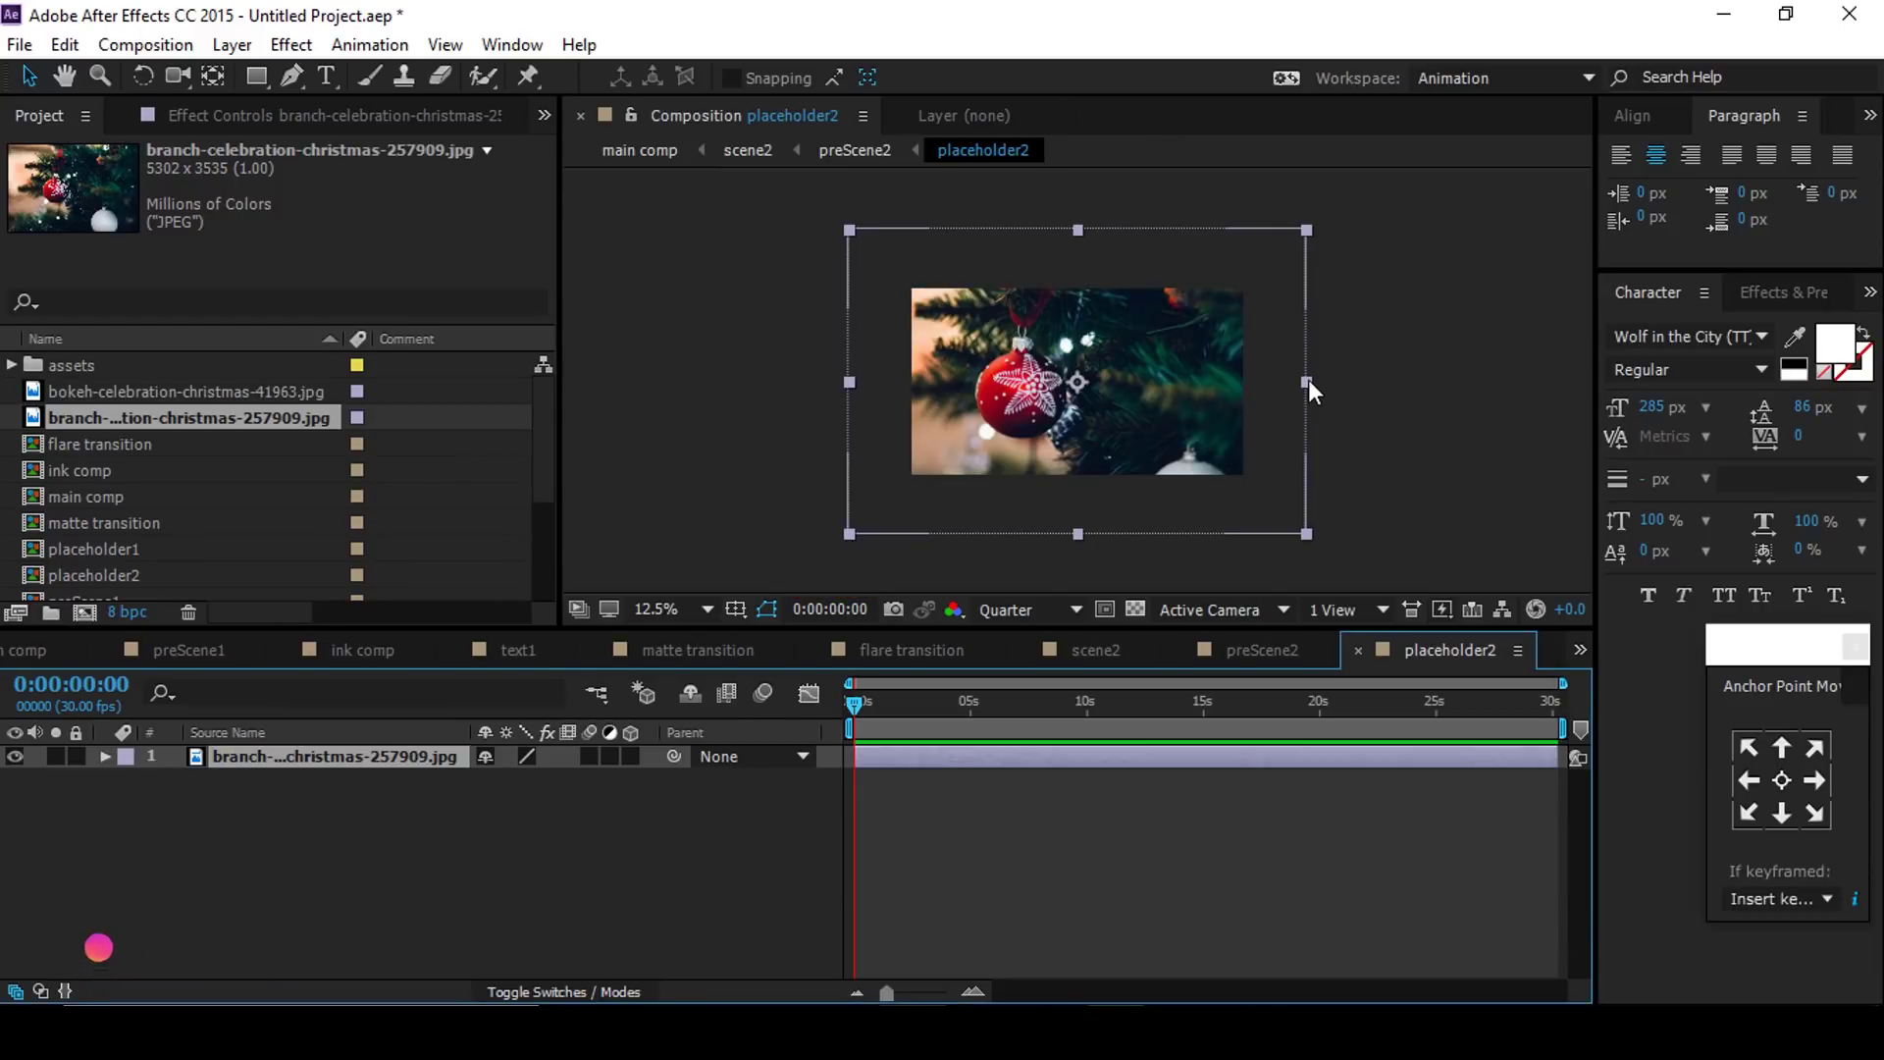
pyautogui.moveTo(1308, 381); pyautogui.dragTo(1263, 377)
# Step: Return to scene2, remove the Position keyframes of Null 1, and reset its Position to 960, 540, 0
pyautogui.hotkey('ctrl', 'w')
pyautogui.hotkey('ctrl', 'w')
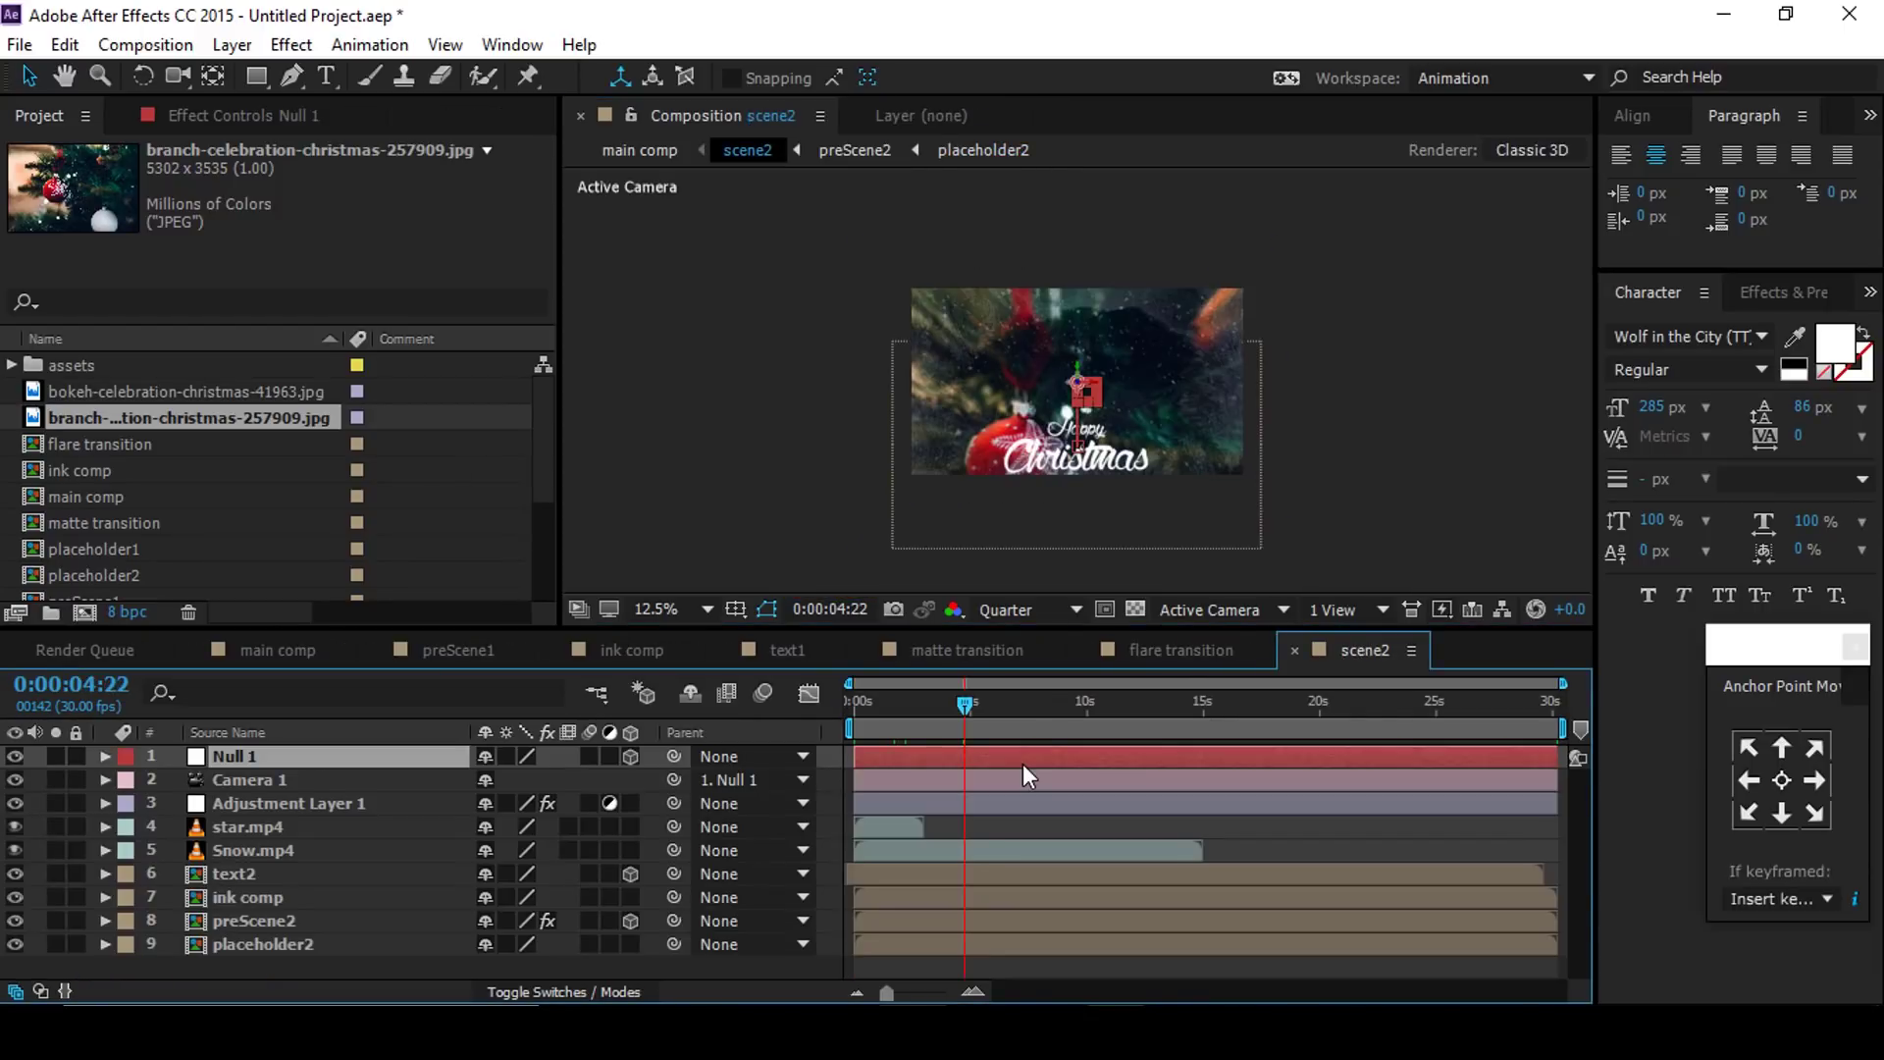
pyautogui.press('p')
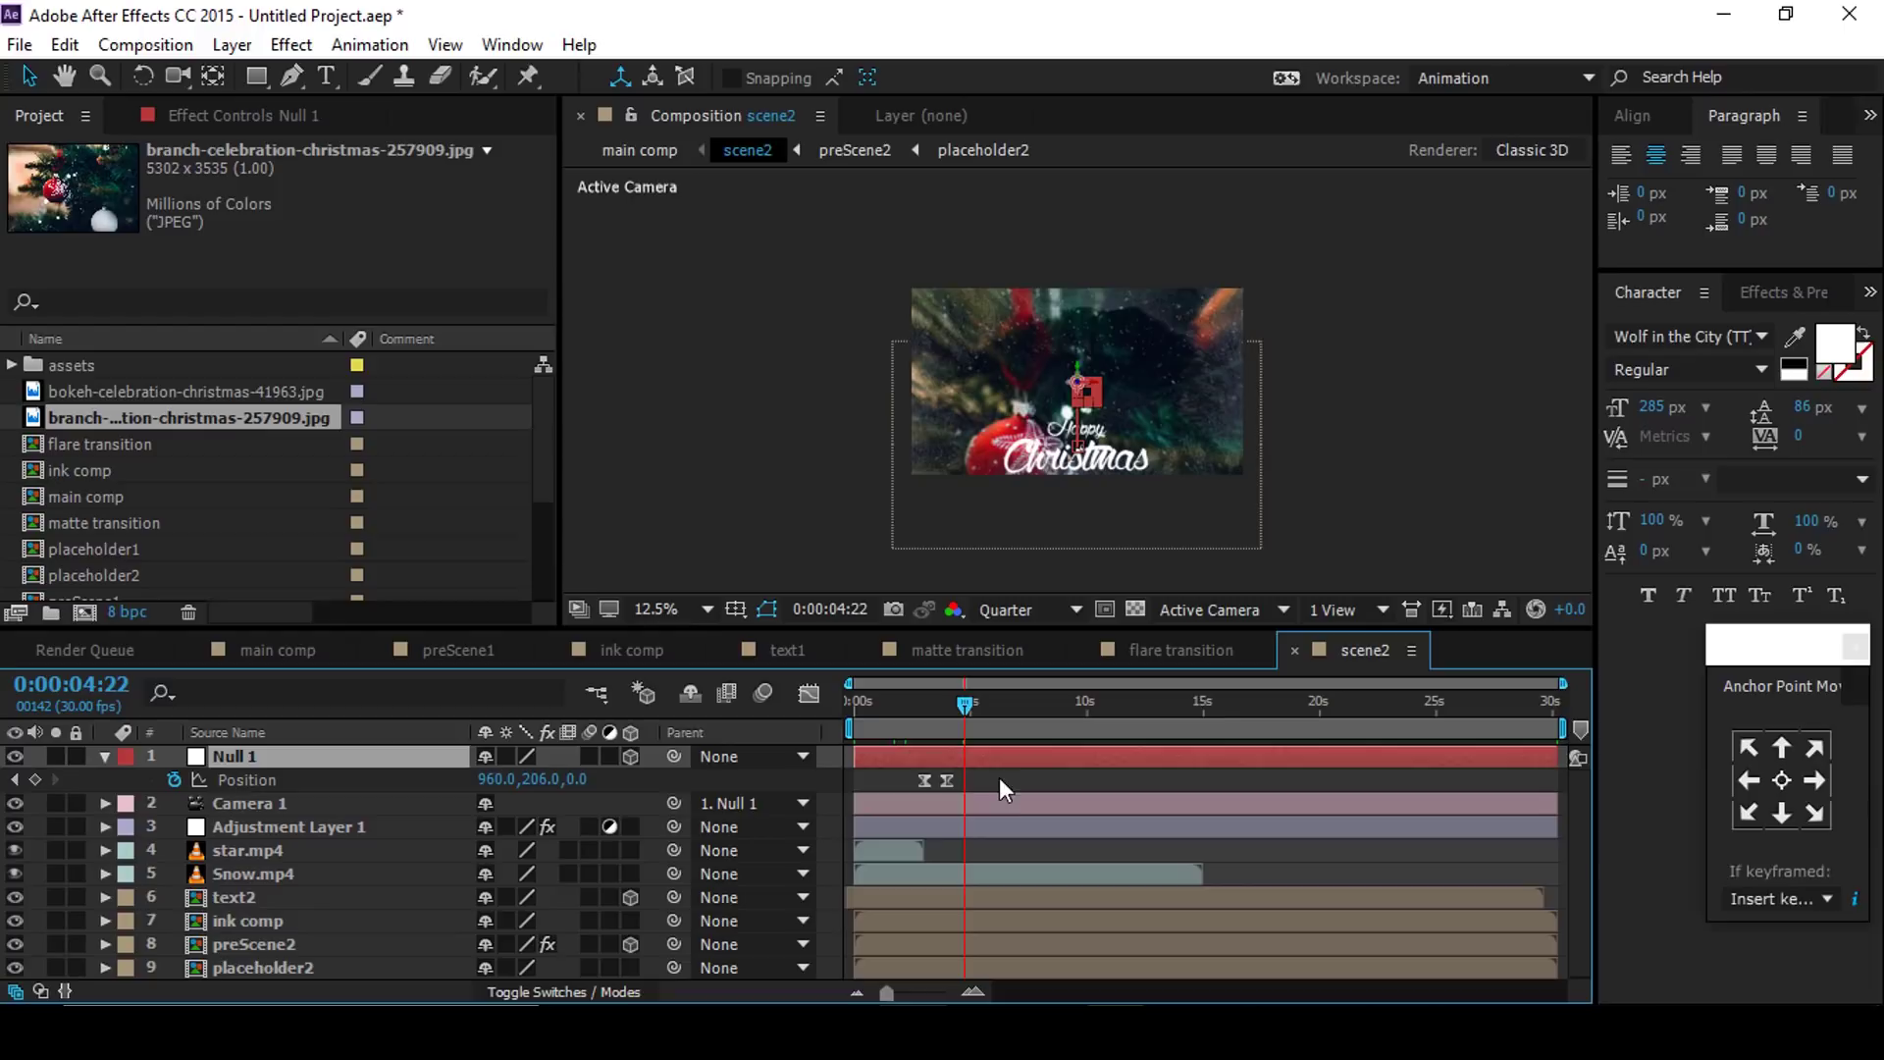
pyautogui.moveTo(886, 776); pyautogui.dragTo(979, 785)
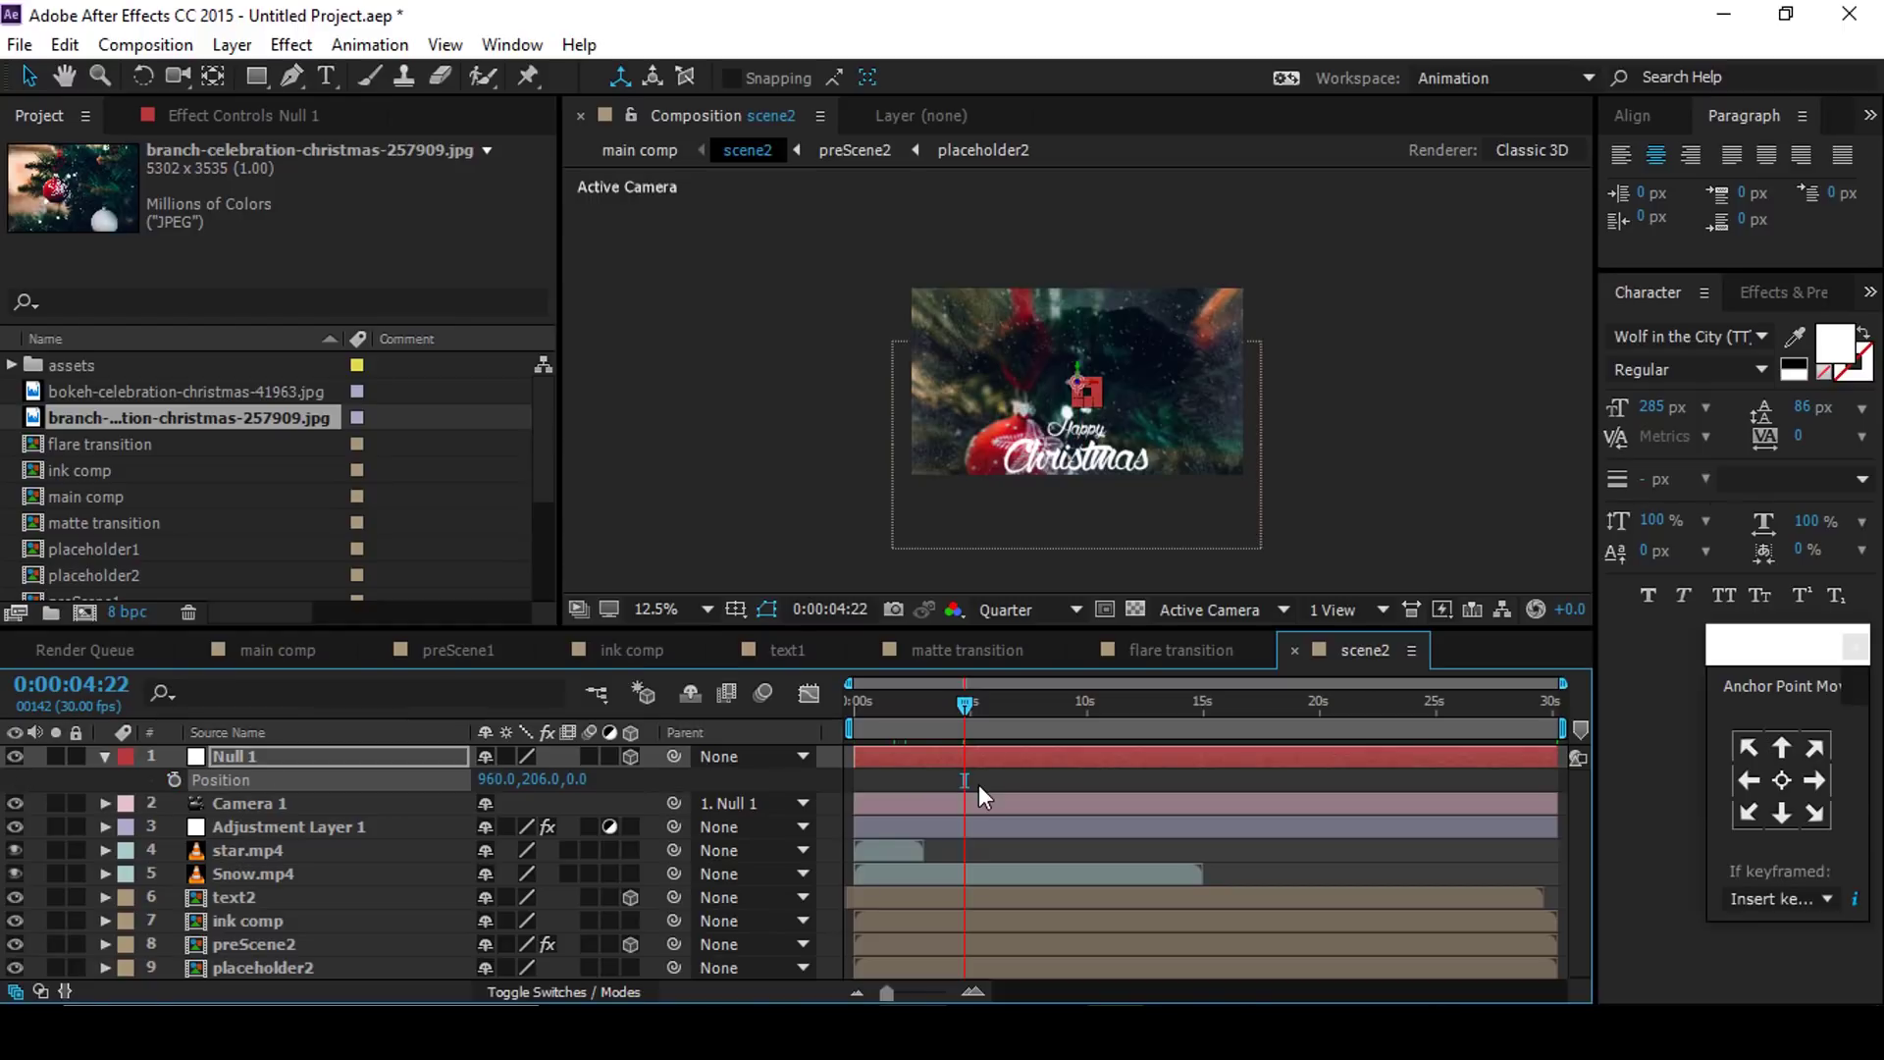
pyautogui.rightClick(381, 769)
pyautogui.click(429, 686)
pyautogui.moveTo(917, 702); pyautogui.dragTo(975, 705)
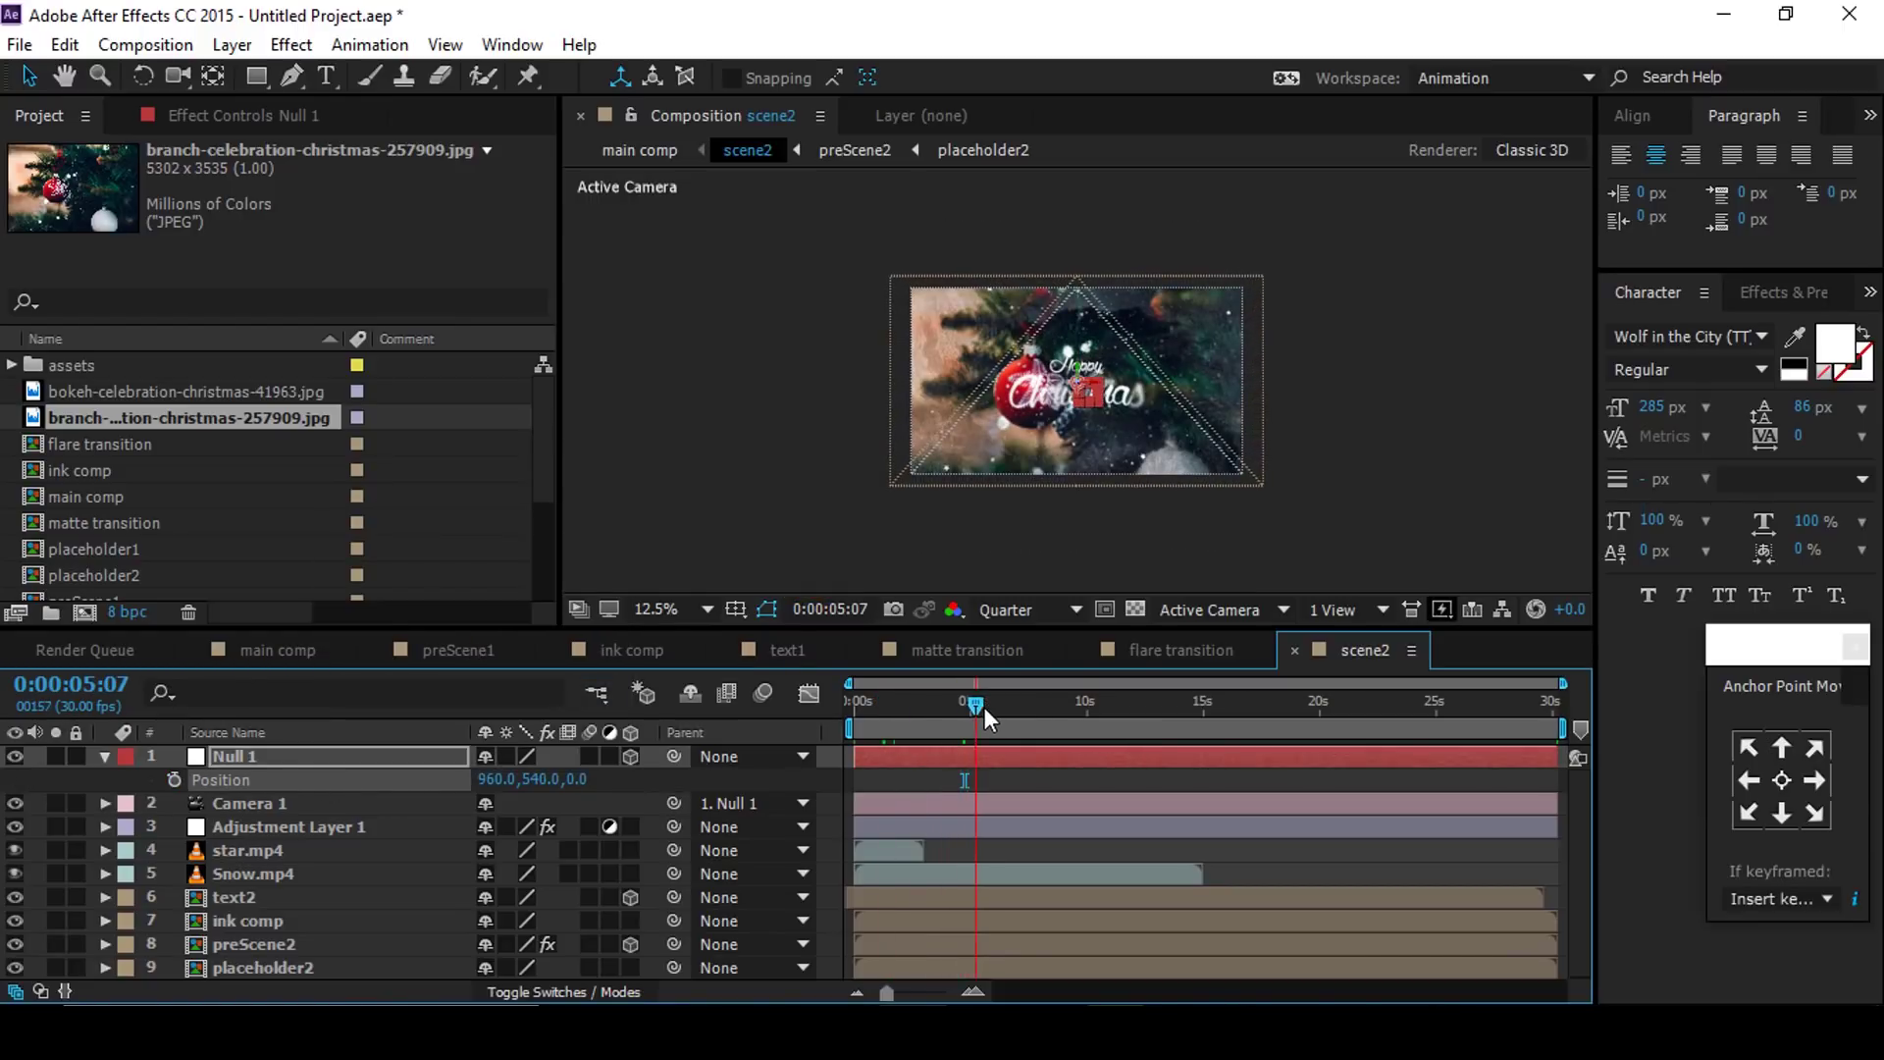
pyautogui.click(105, 757)
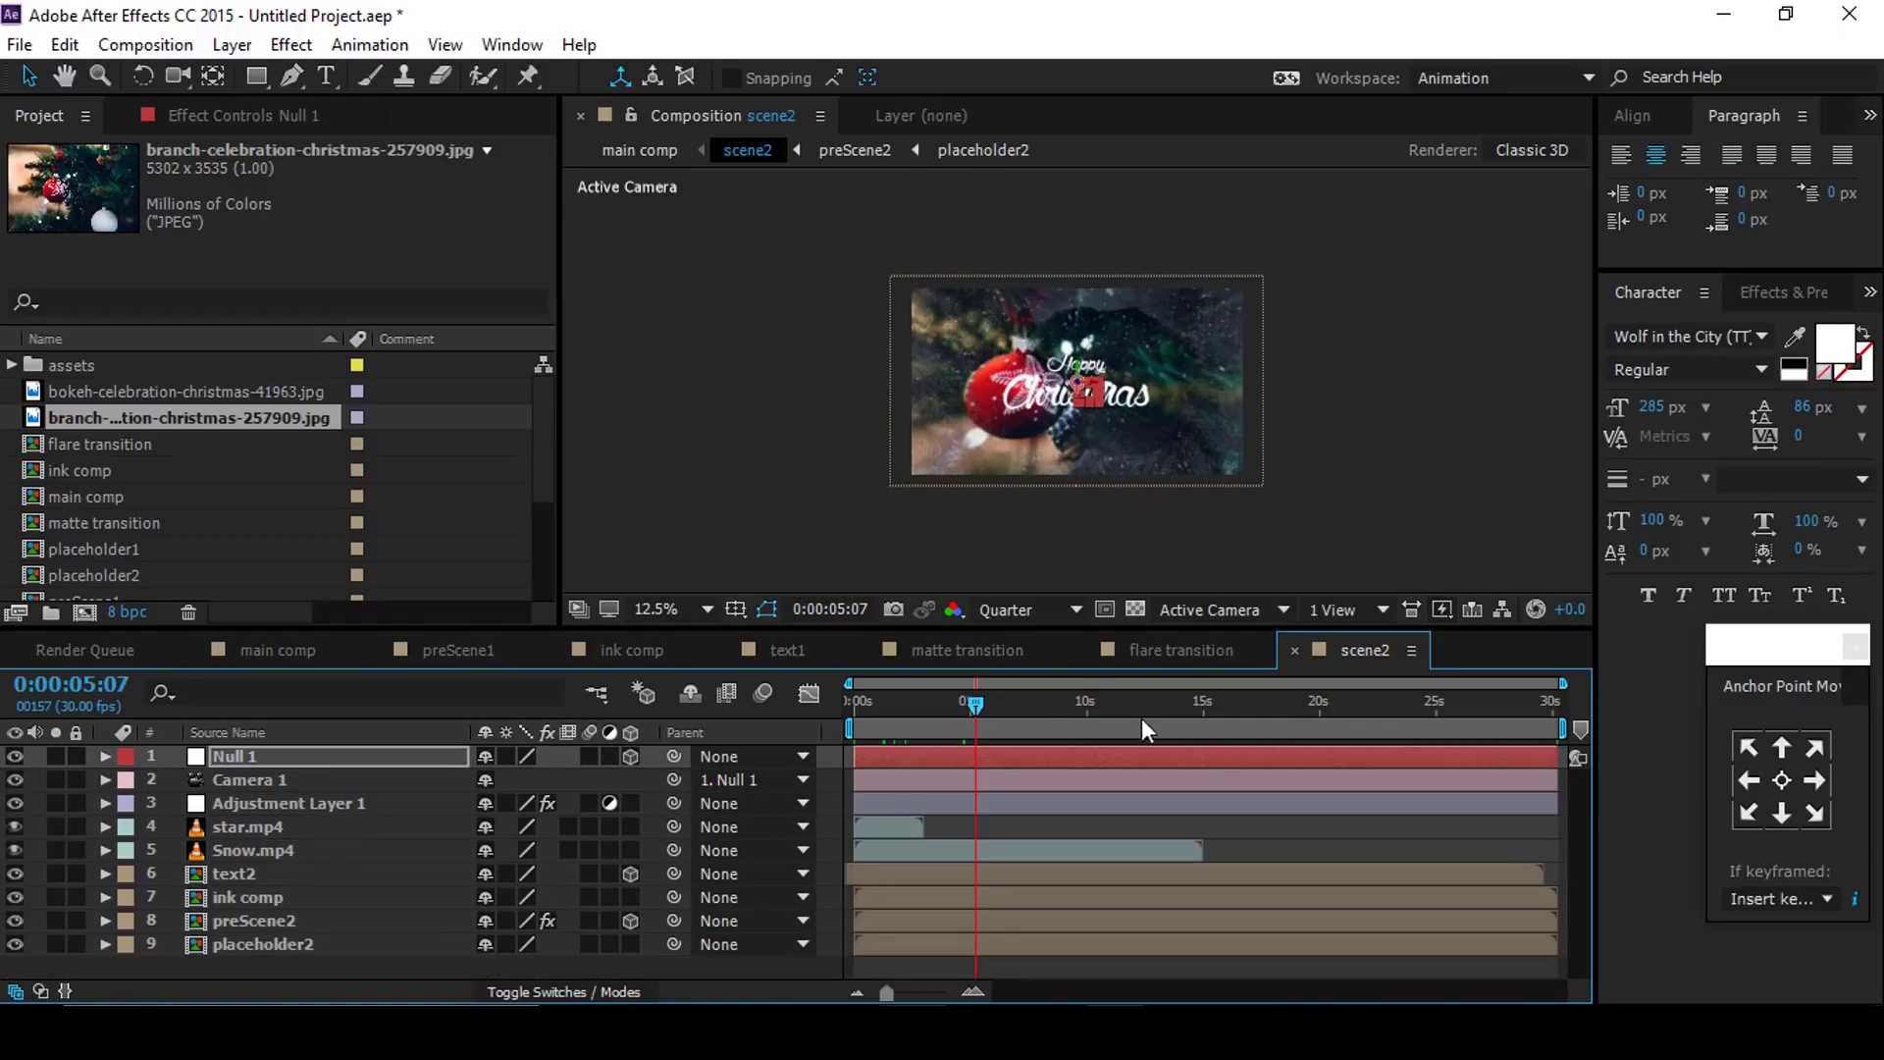
# Step: Add the matte transition composition below Camera 1 in scene2 and the flare transition composition directly beneath it
pyautogui.click(139, 529)
pyautogui.moveTo(35, 532); pyautogui.dragTo(254, 797)
pyautogui.scroll(-3, 128, 514)
pyautogui.scroll(3, 127, 514)
pyautogui.moveTo(108, 443); pyautogui.dragTo(243, 811)
# Step: Set the flare transition layer's blending mode in scene2 to Screen and move to an earlier frame to check it
pyautogui.click(560, 991)
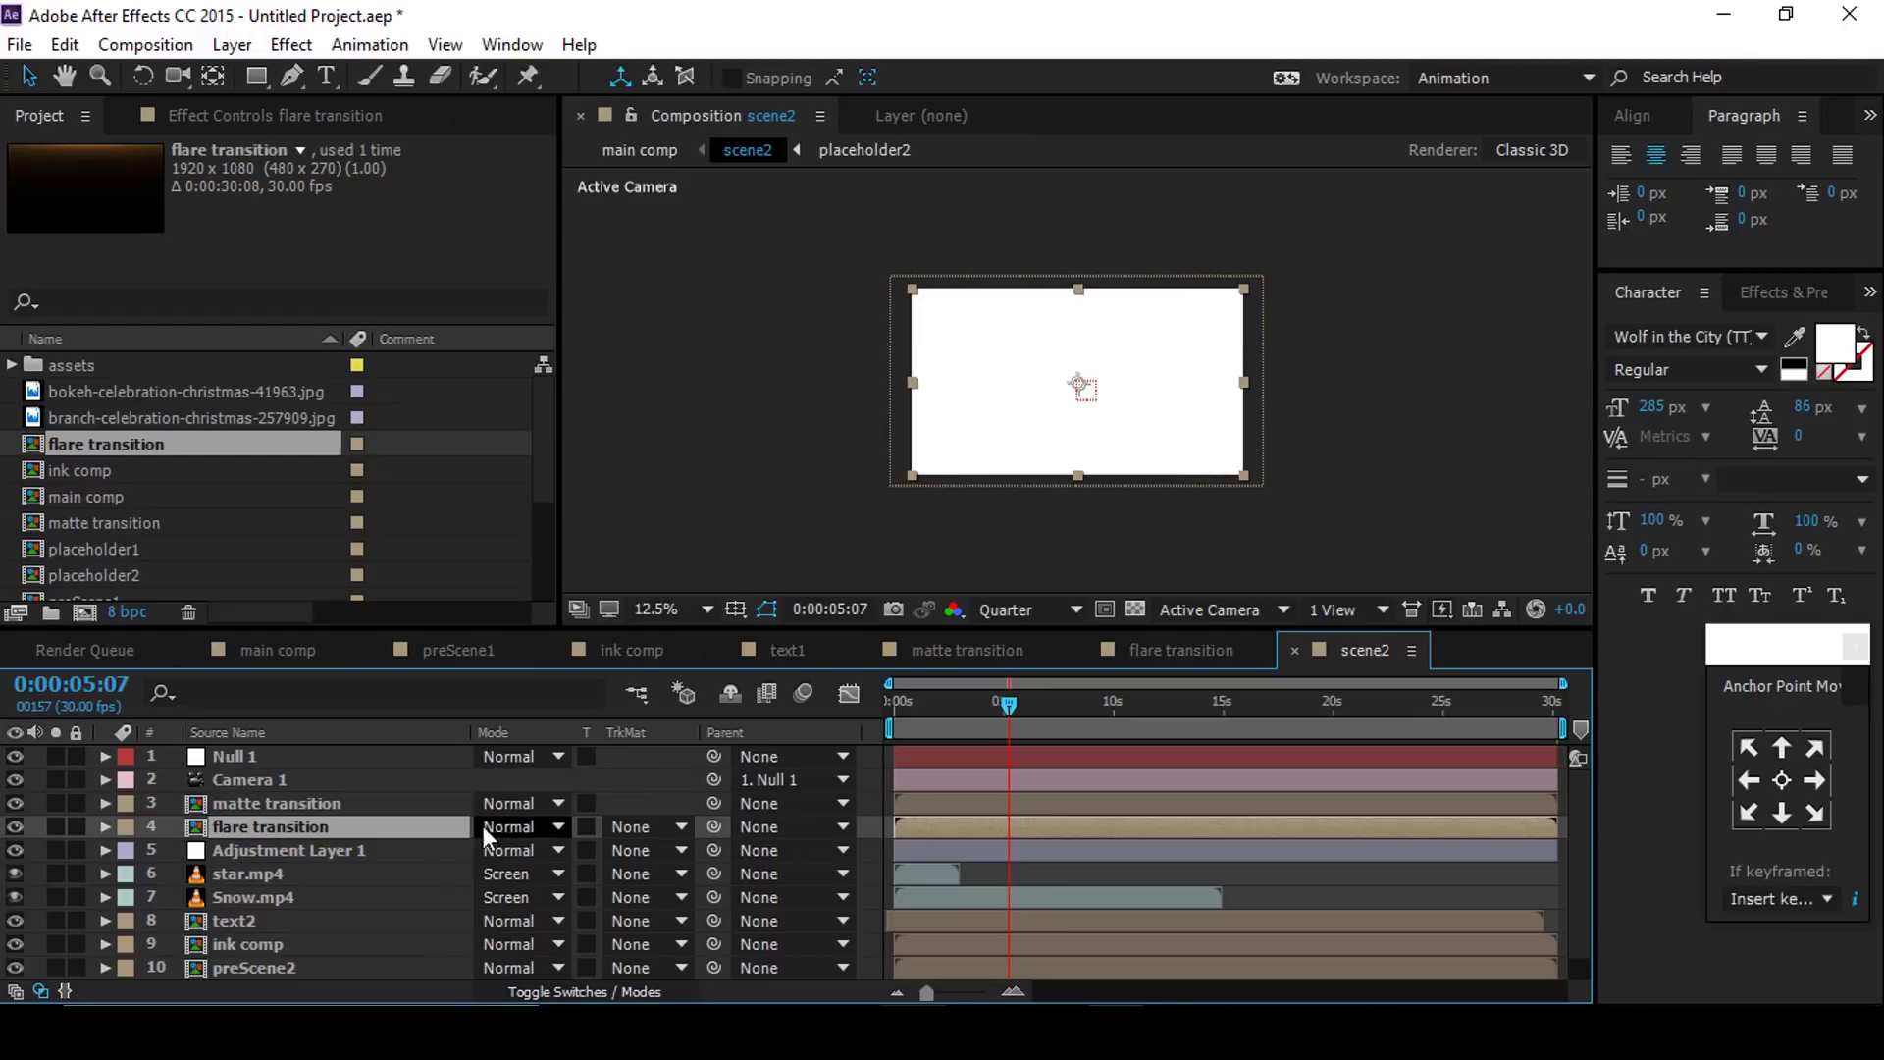
pyautogui.click(518, 826)
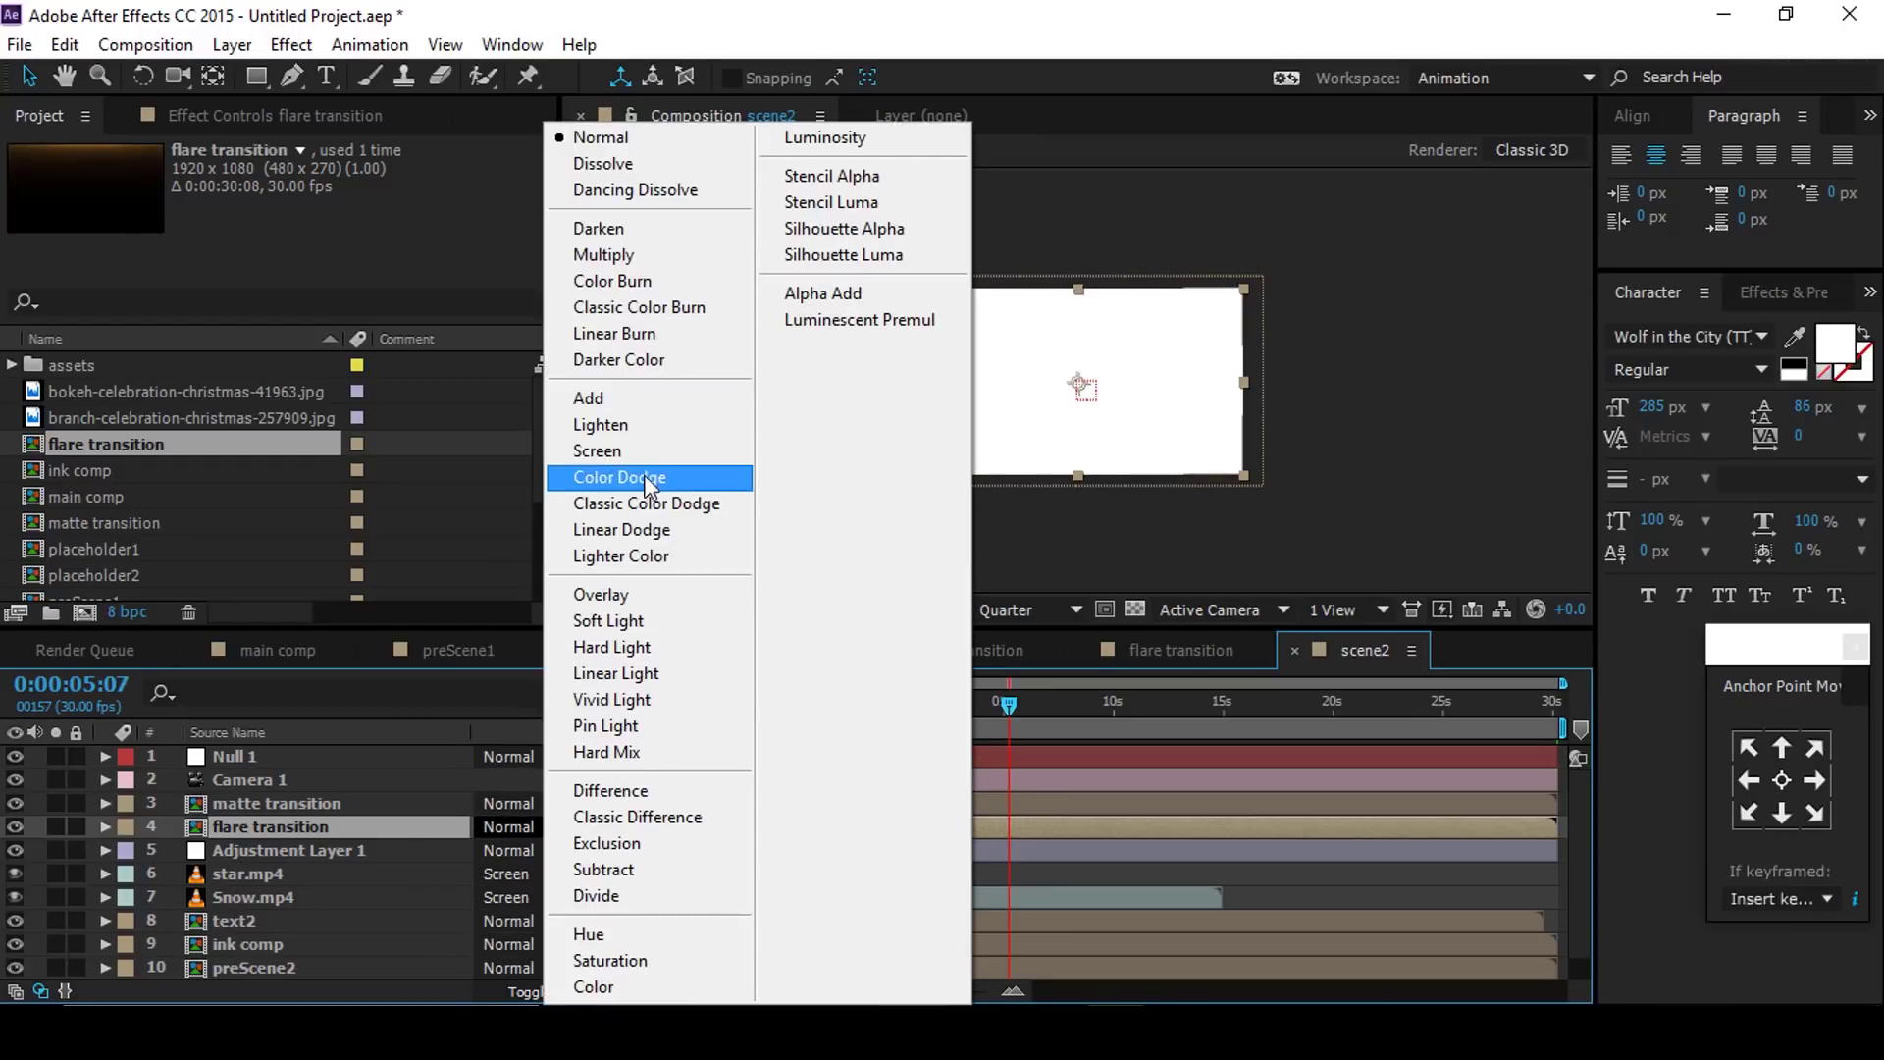
pyautogui.click(633, 451)
pyautogui.click(921, 701)
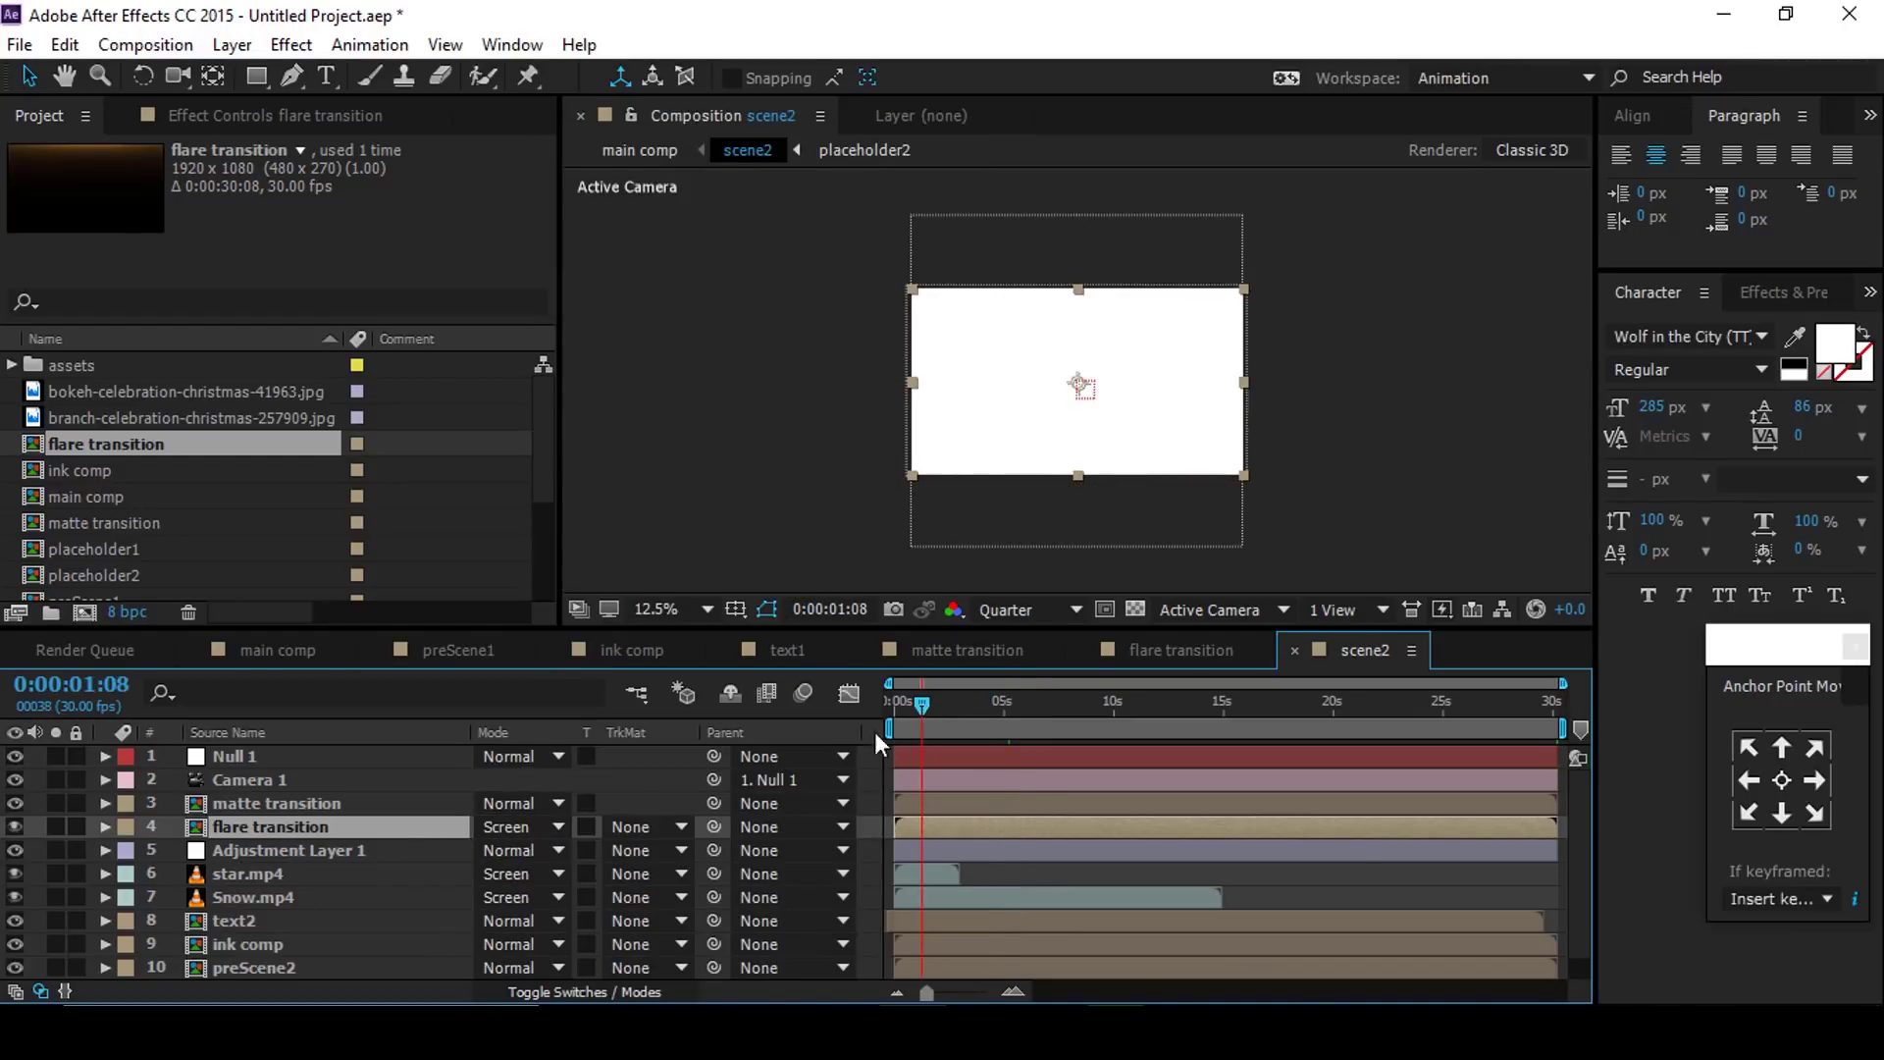
# Step: Set the matte transition layer's blending mode to Stencil Alpha and check the reveal within the first second of scene2
pyautogui.click(297, 803)
pyautogui.click(526, 804)
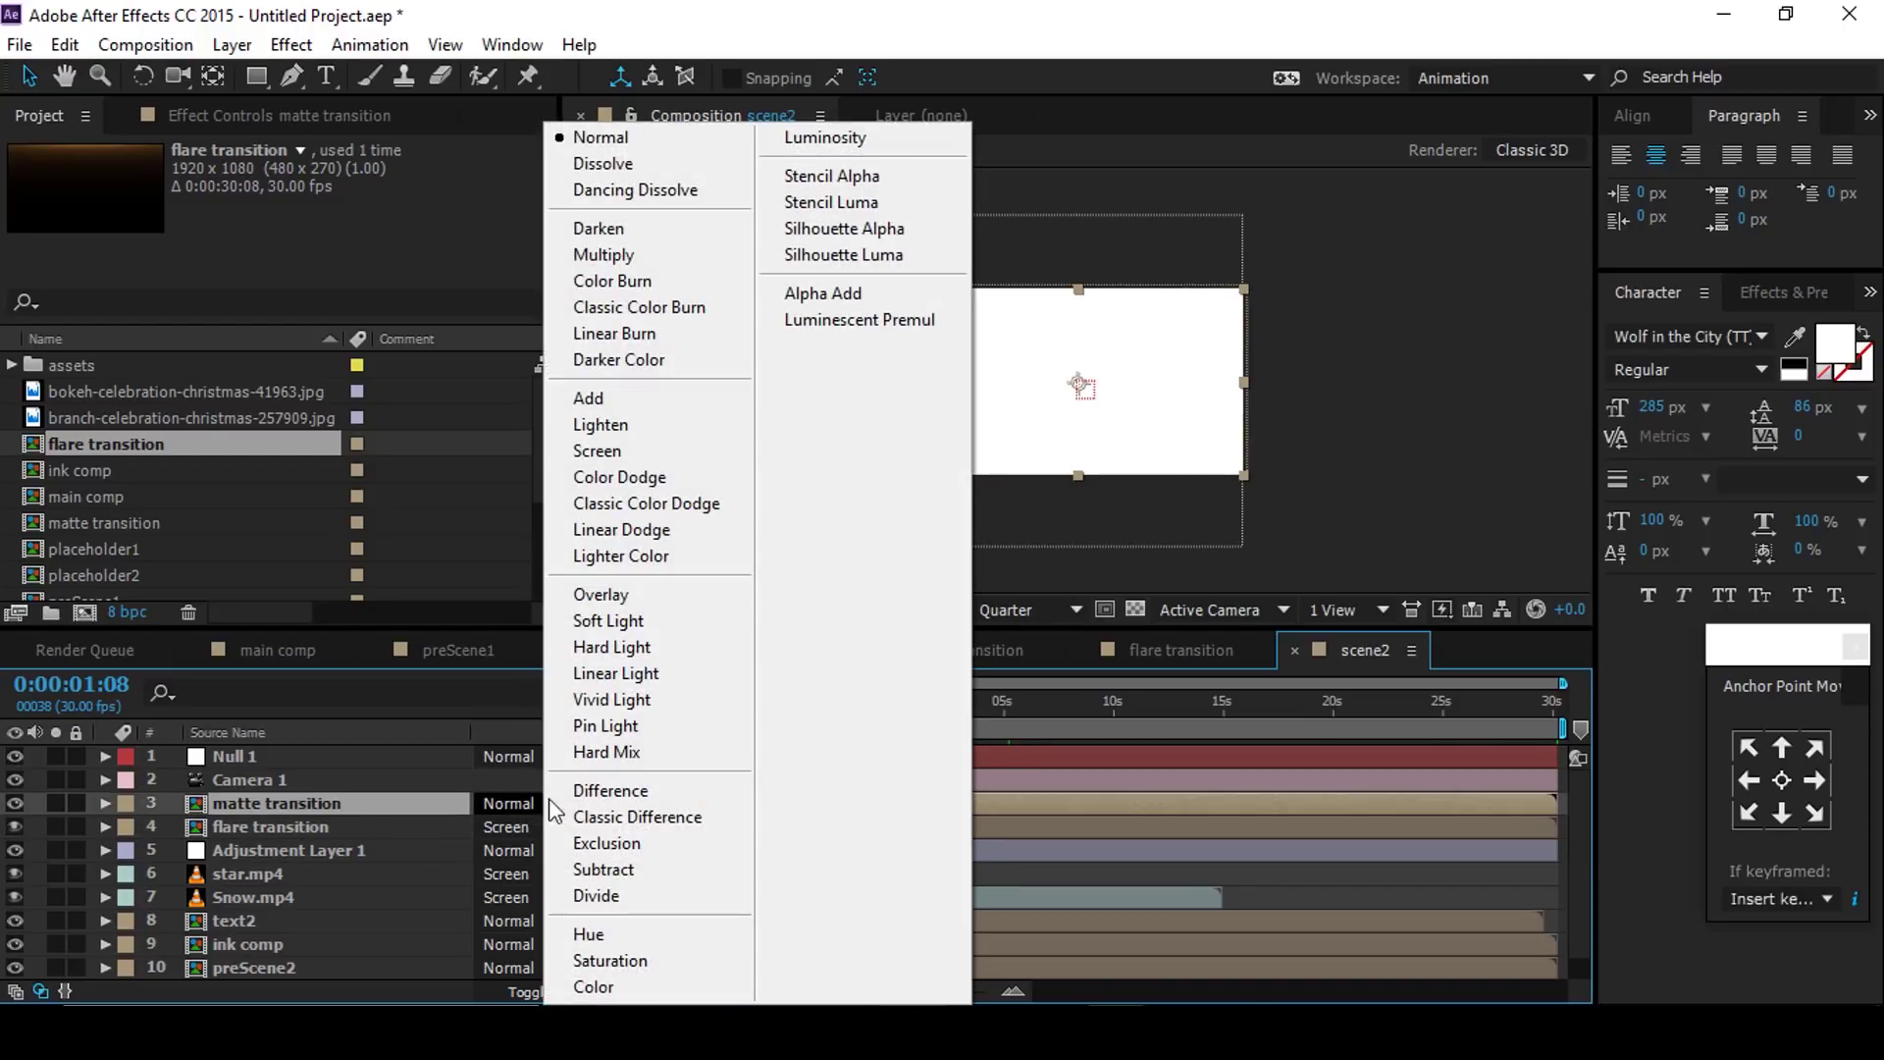
pyautogui.click(833, 182)
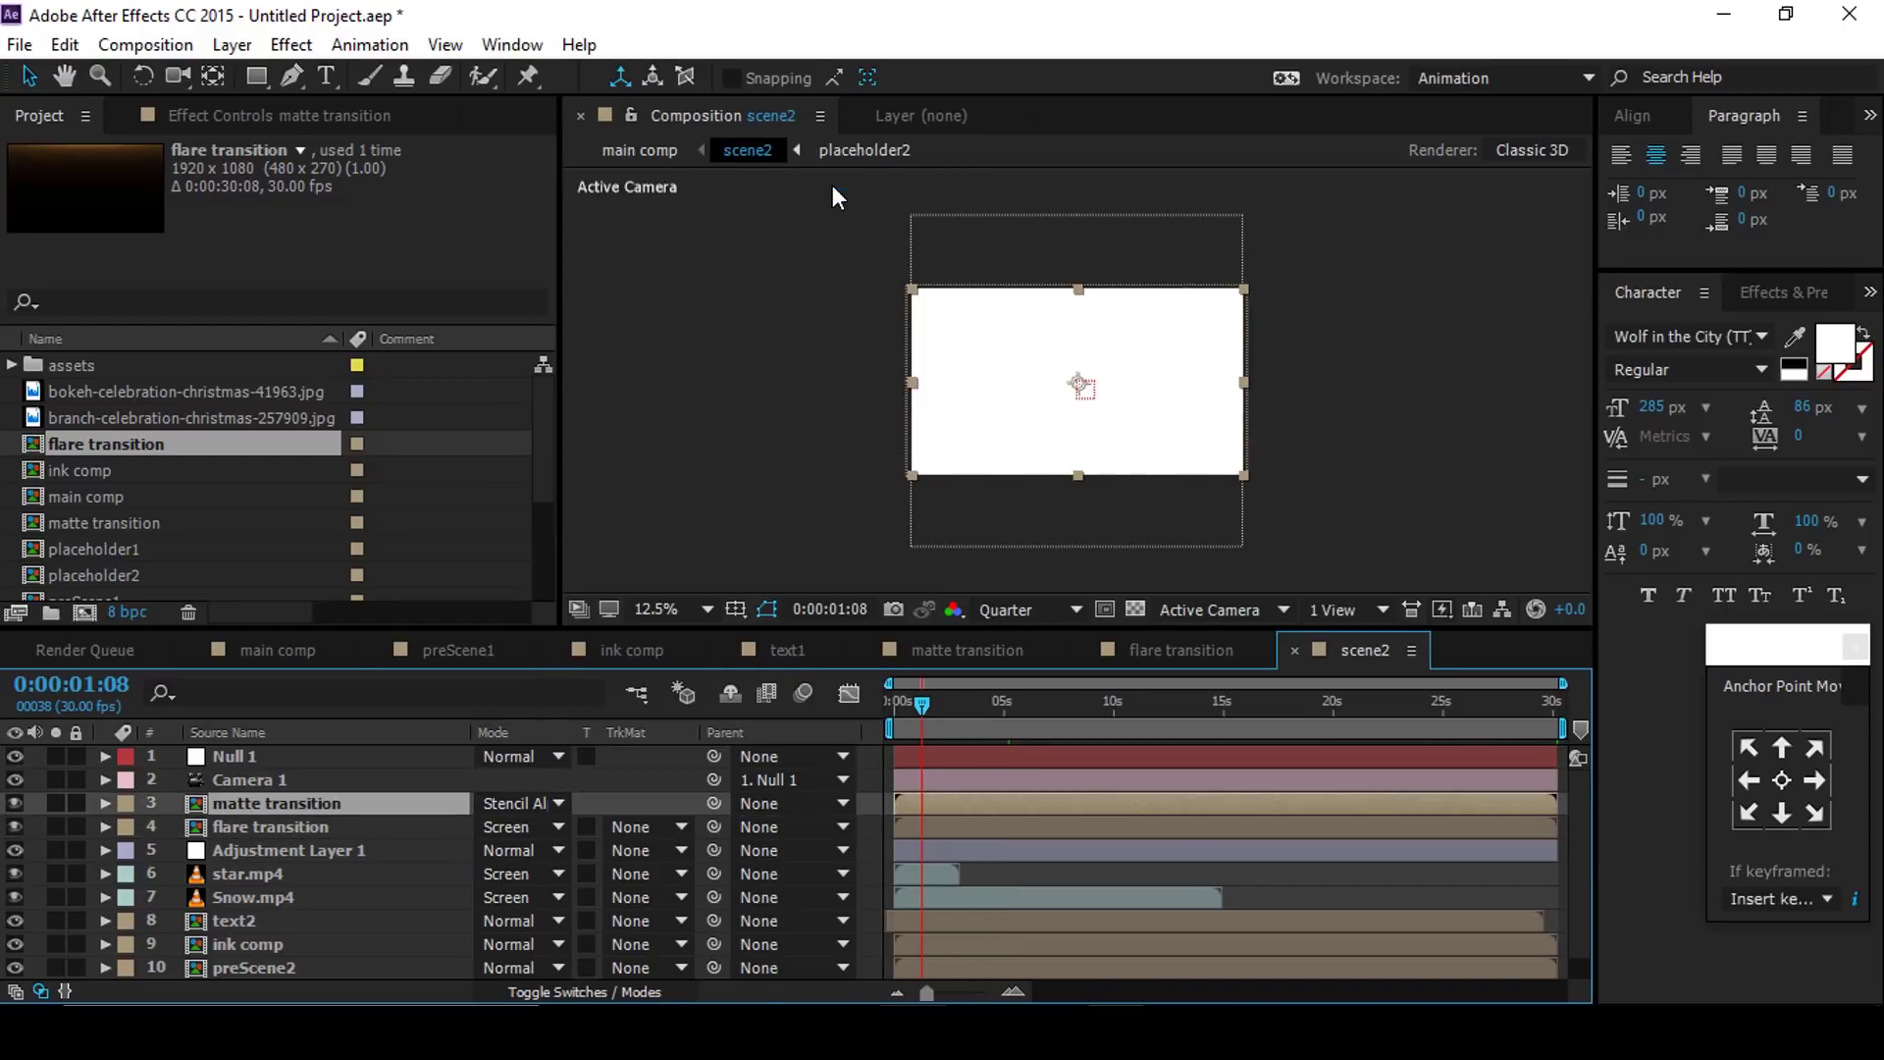
pyautogui.moveTo(909, 714)
pyautogui.mouseDown()
pyautogui.moveTo(887, 698)
pyautogui.moveTo(922, 692)
pyautogui.mouseUp()
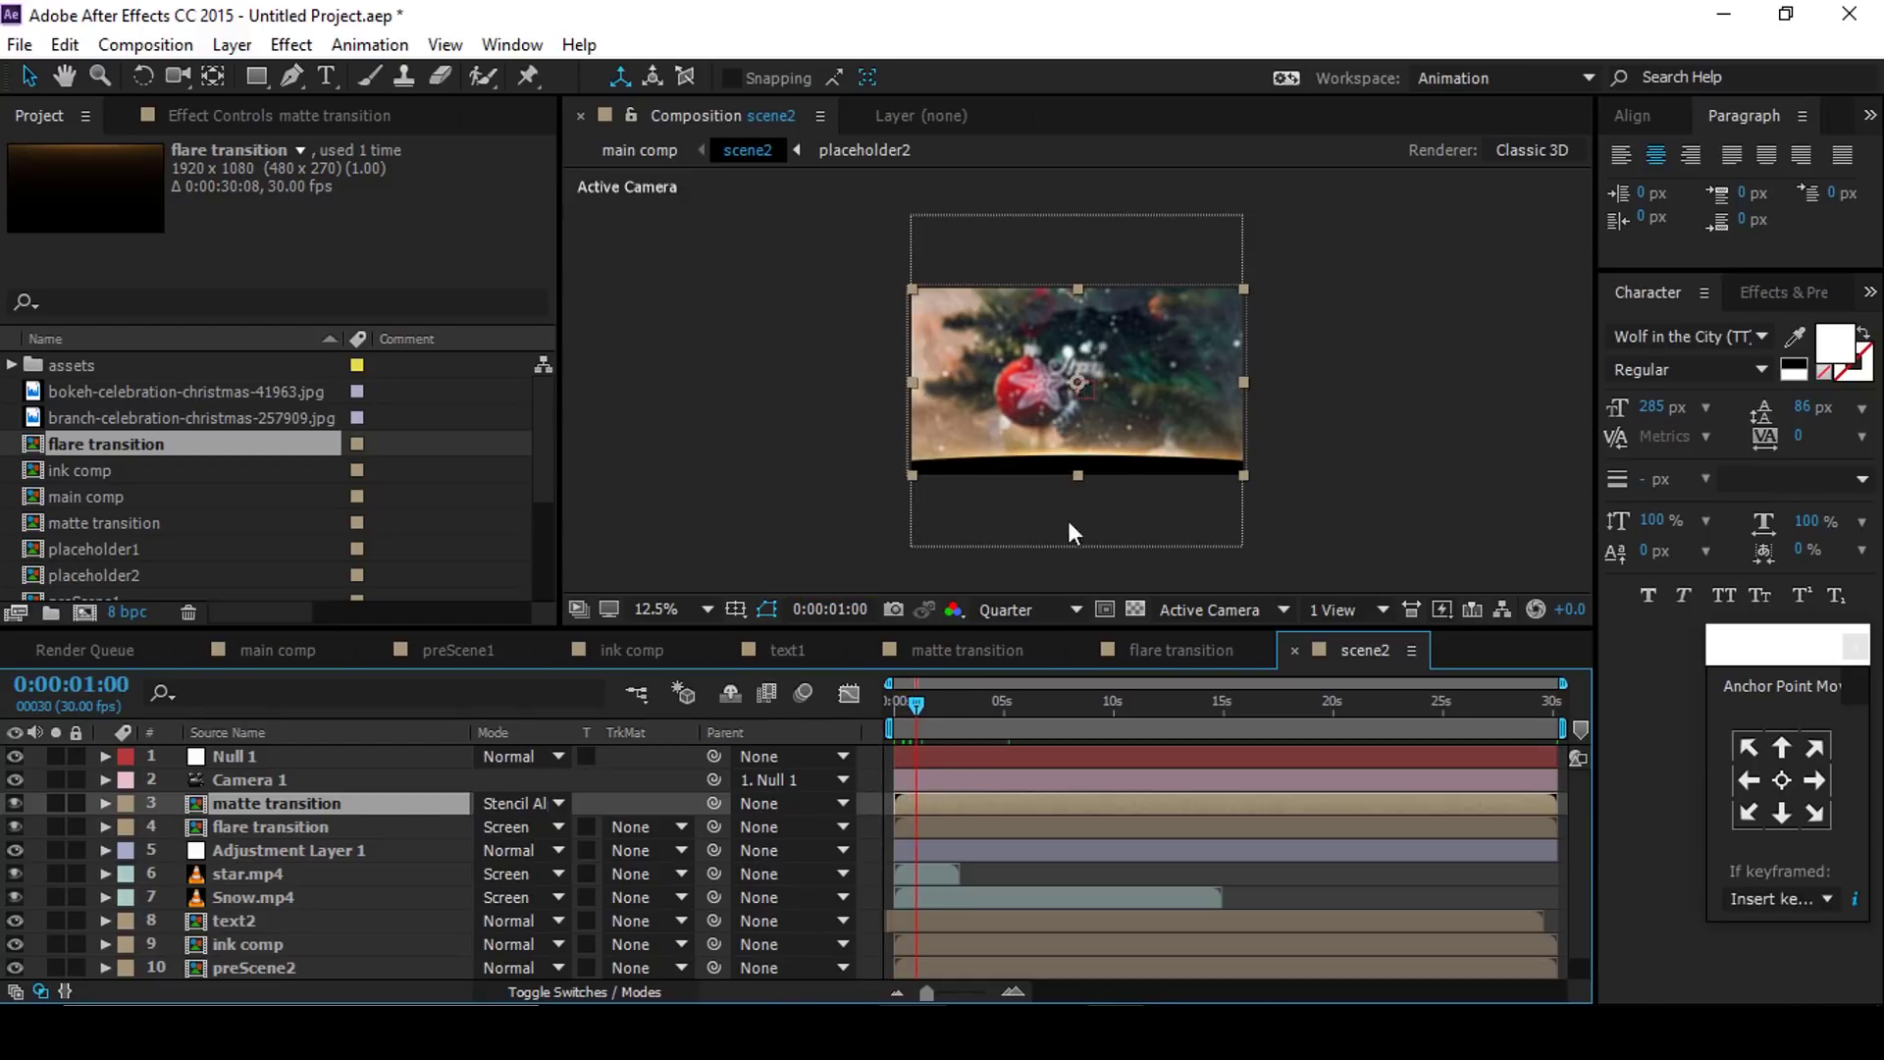
pyautogui.click(902, 709)
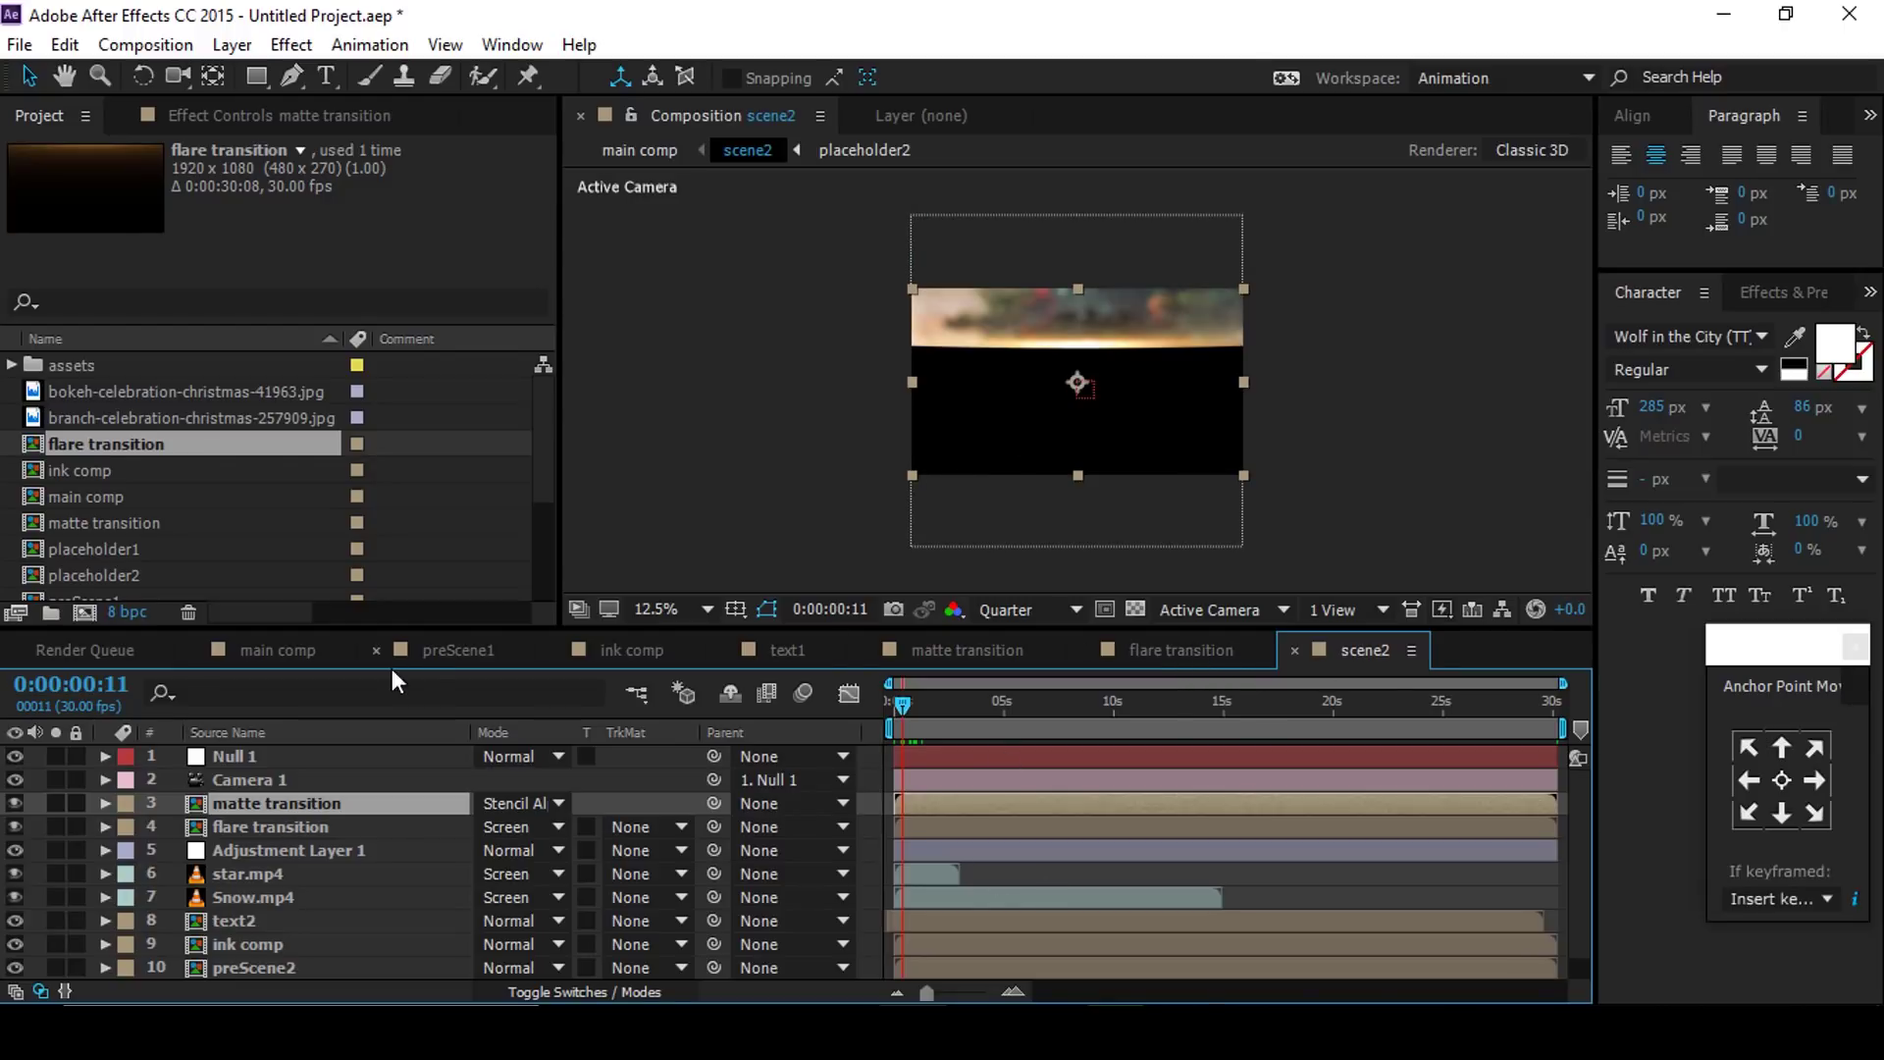
# Step: Return to main comp and apply the Echo effect to the scene2 layer
pyautogui.click(286, 637)
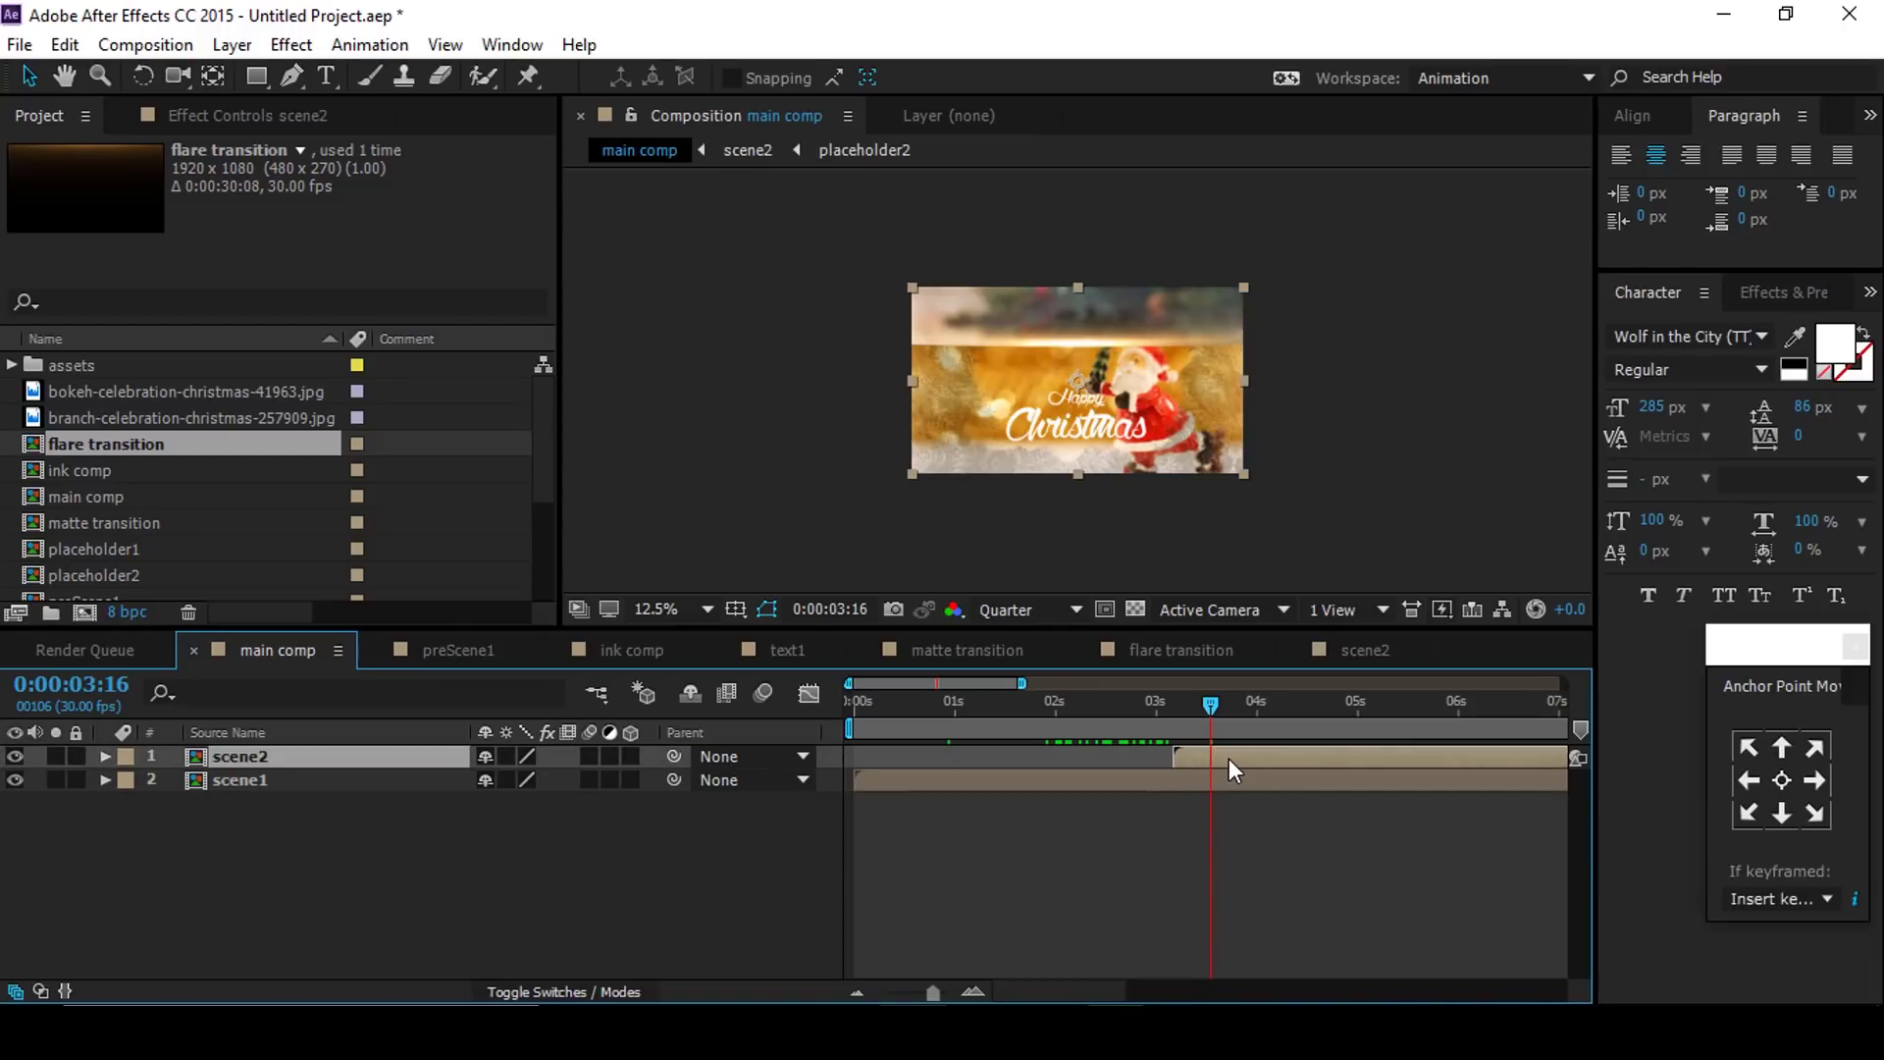
pyautogui.hotkey('ctrl', 'space')
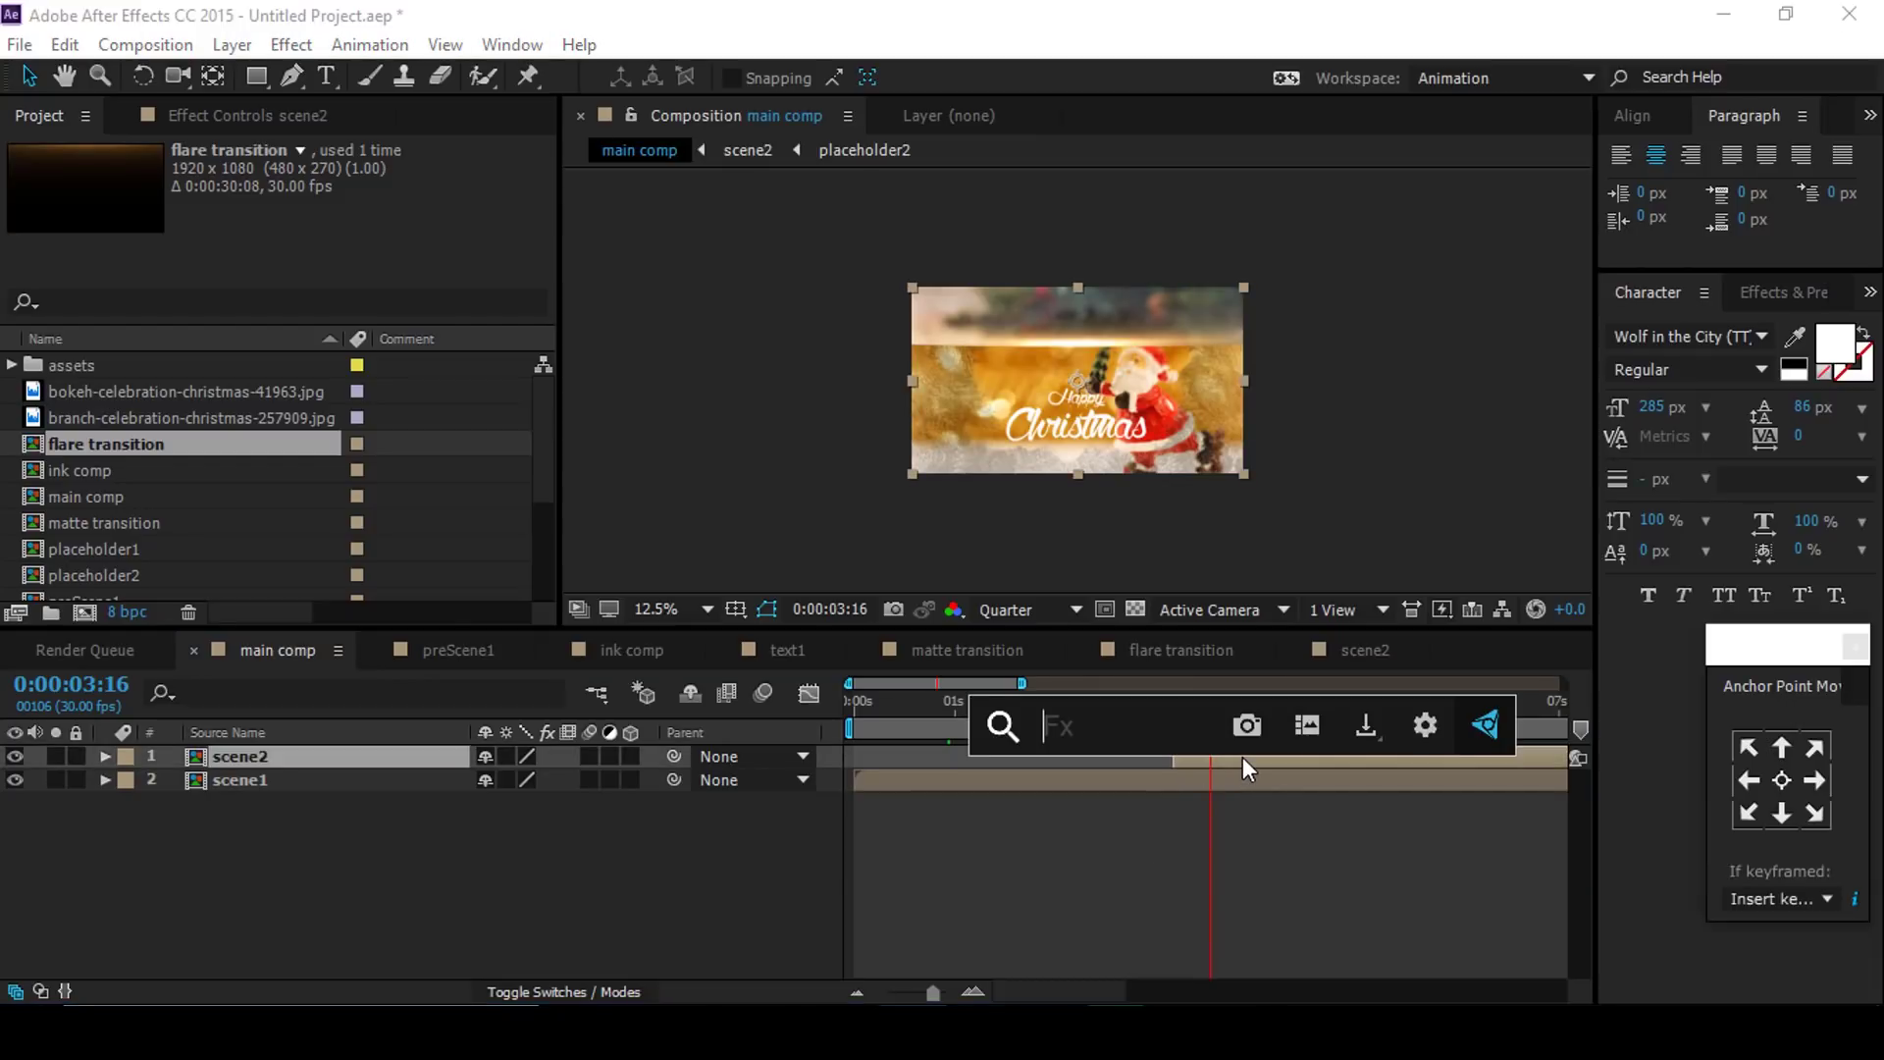
pyautogui.write('ech')
pyautogui.press('Down')
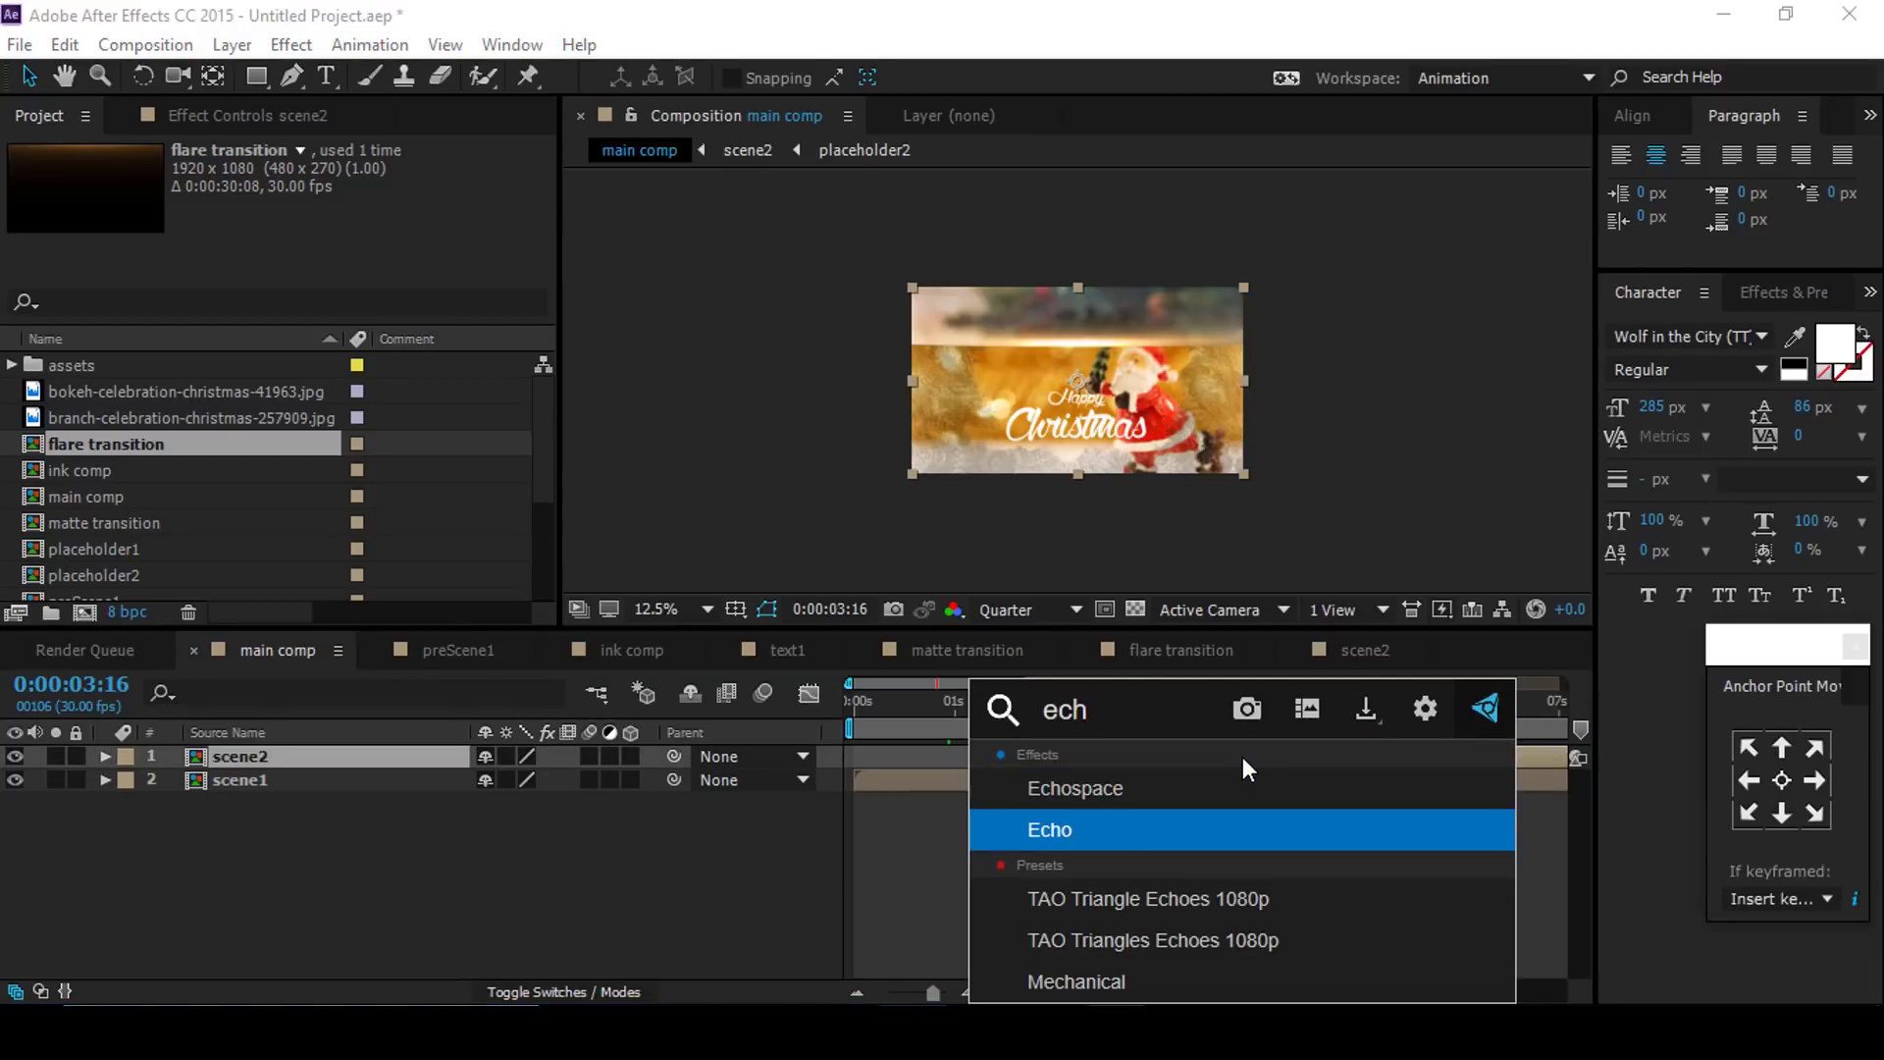
pyautogui.press('Return')
pyautogui.press('.')
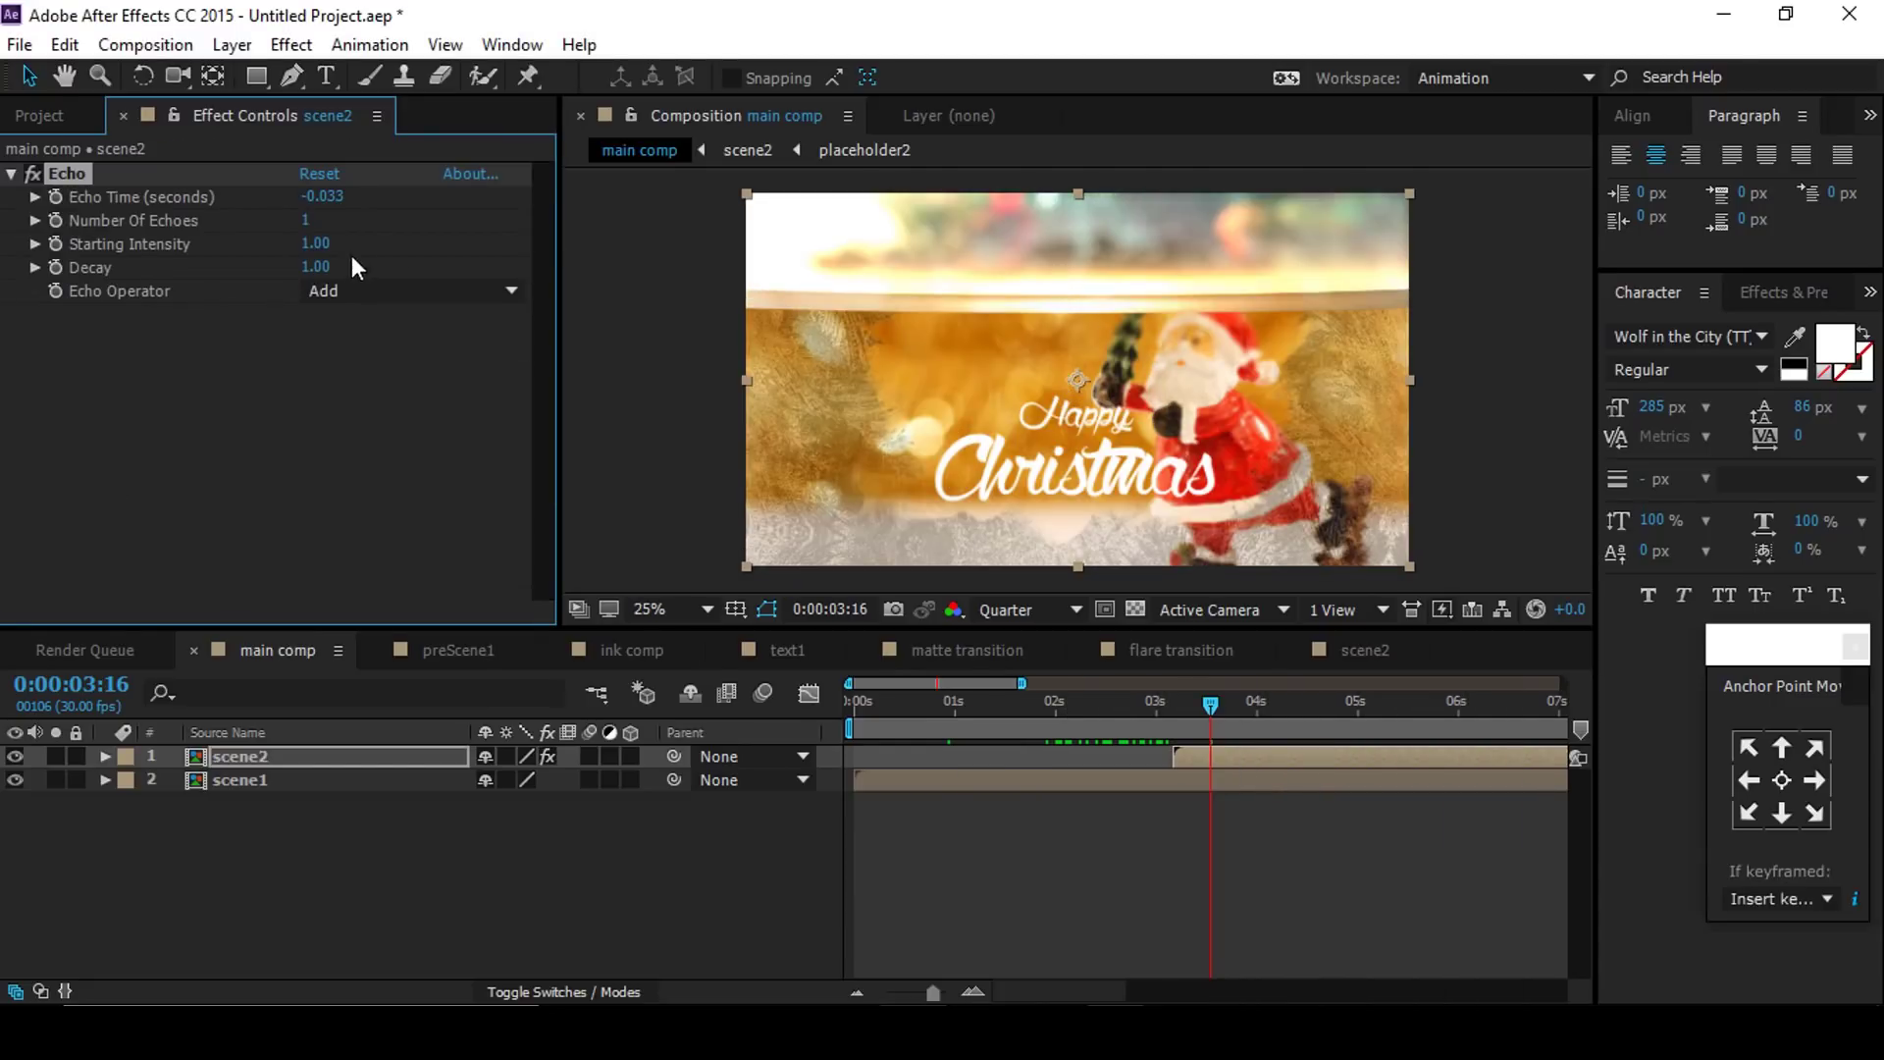
# Step: Set scene2's Echo Decay to 0.23 and its Number Of Echoes to 3
pyautogui.moveTo(324, 267); pyautogui.dragTo(319, 280)
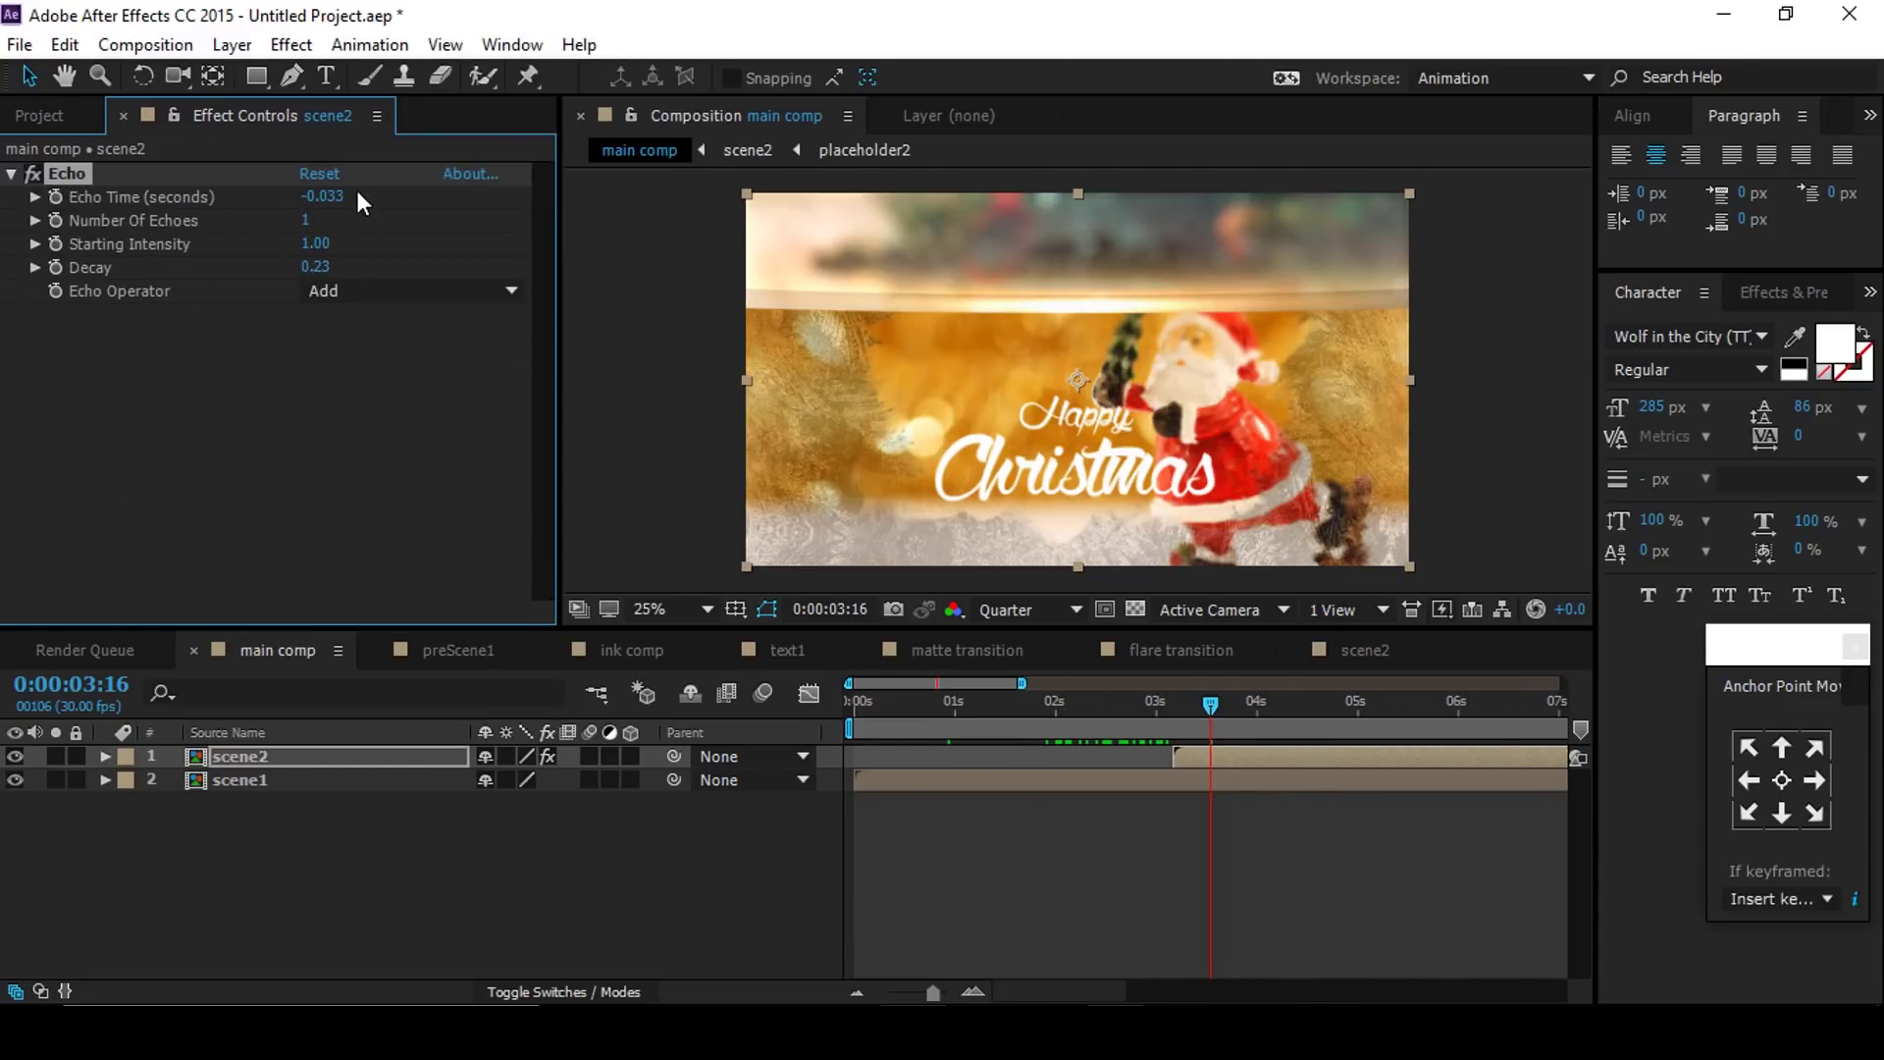
pyautogui.click(306, 220)
pyautogui.write('3')
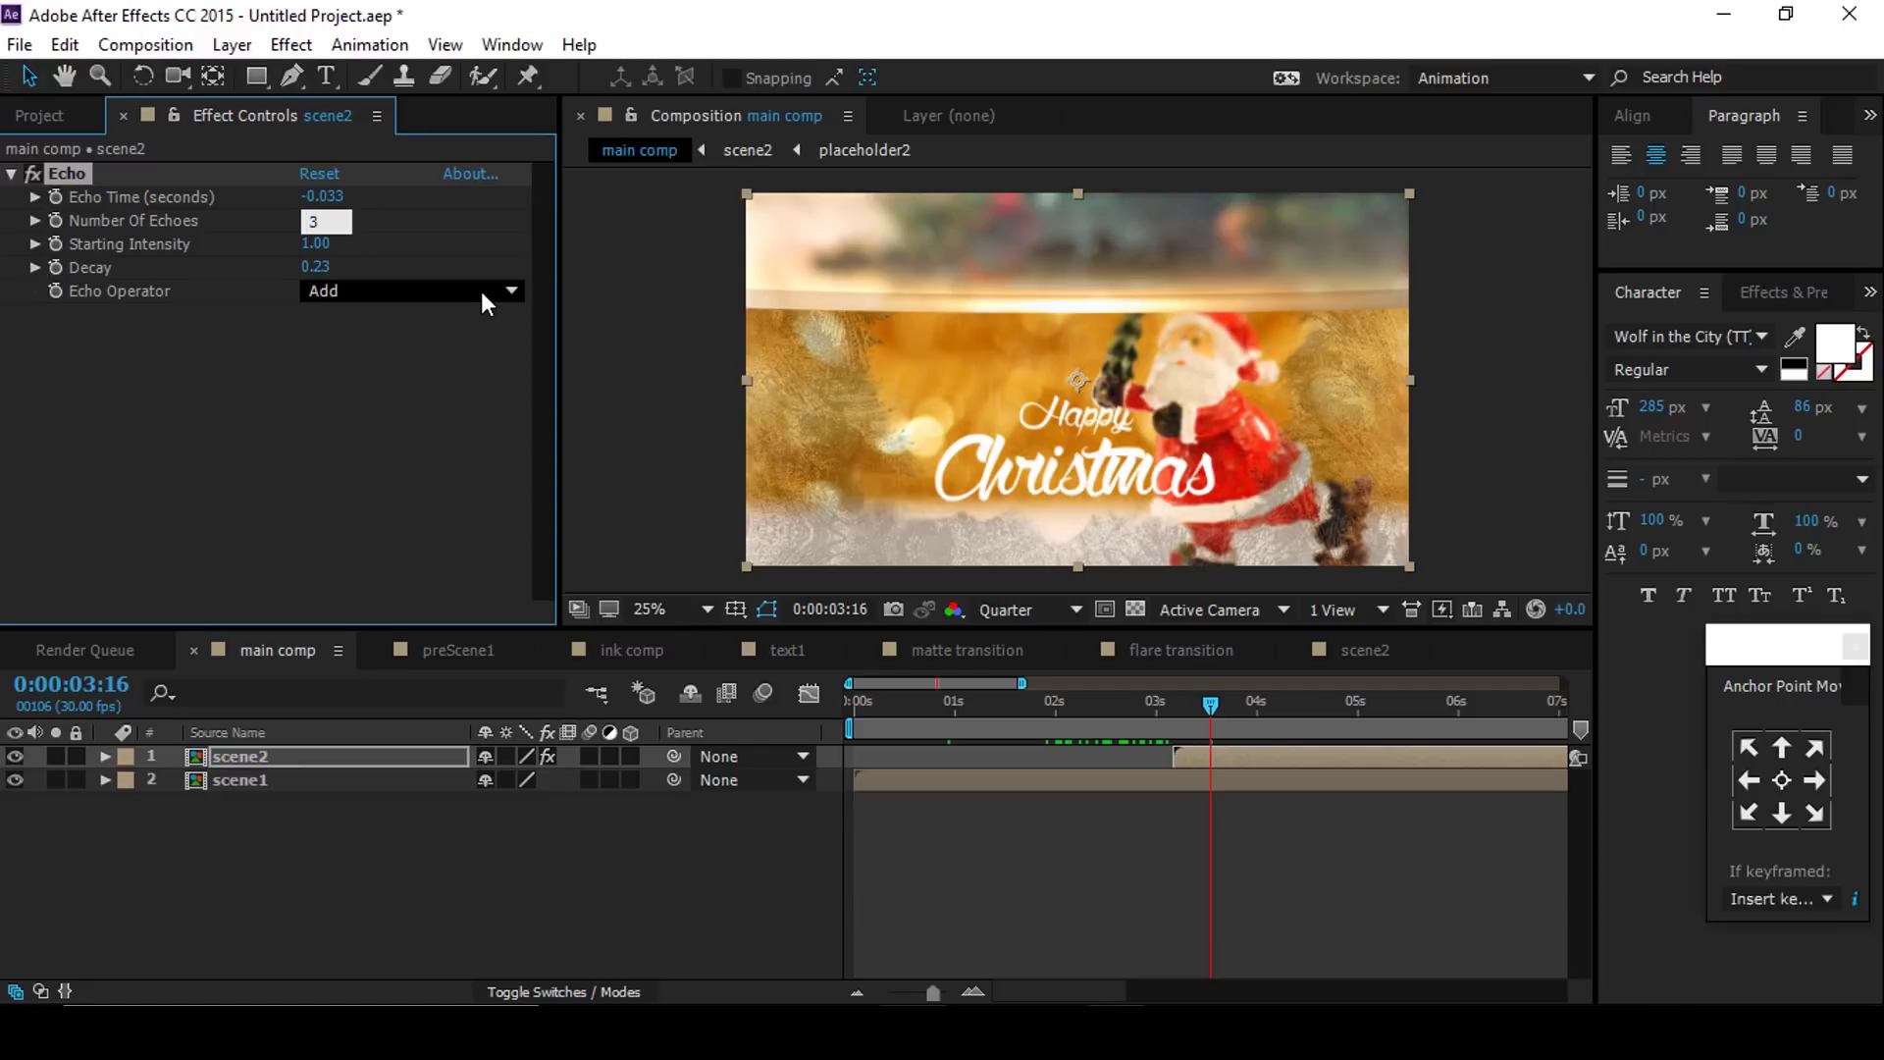
pyautogui.press('Return')
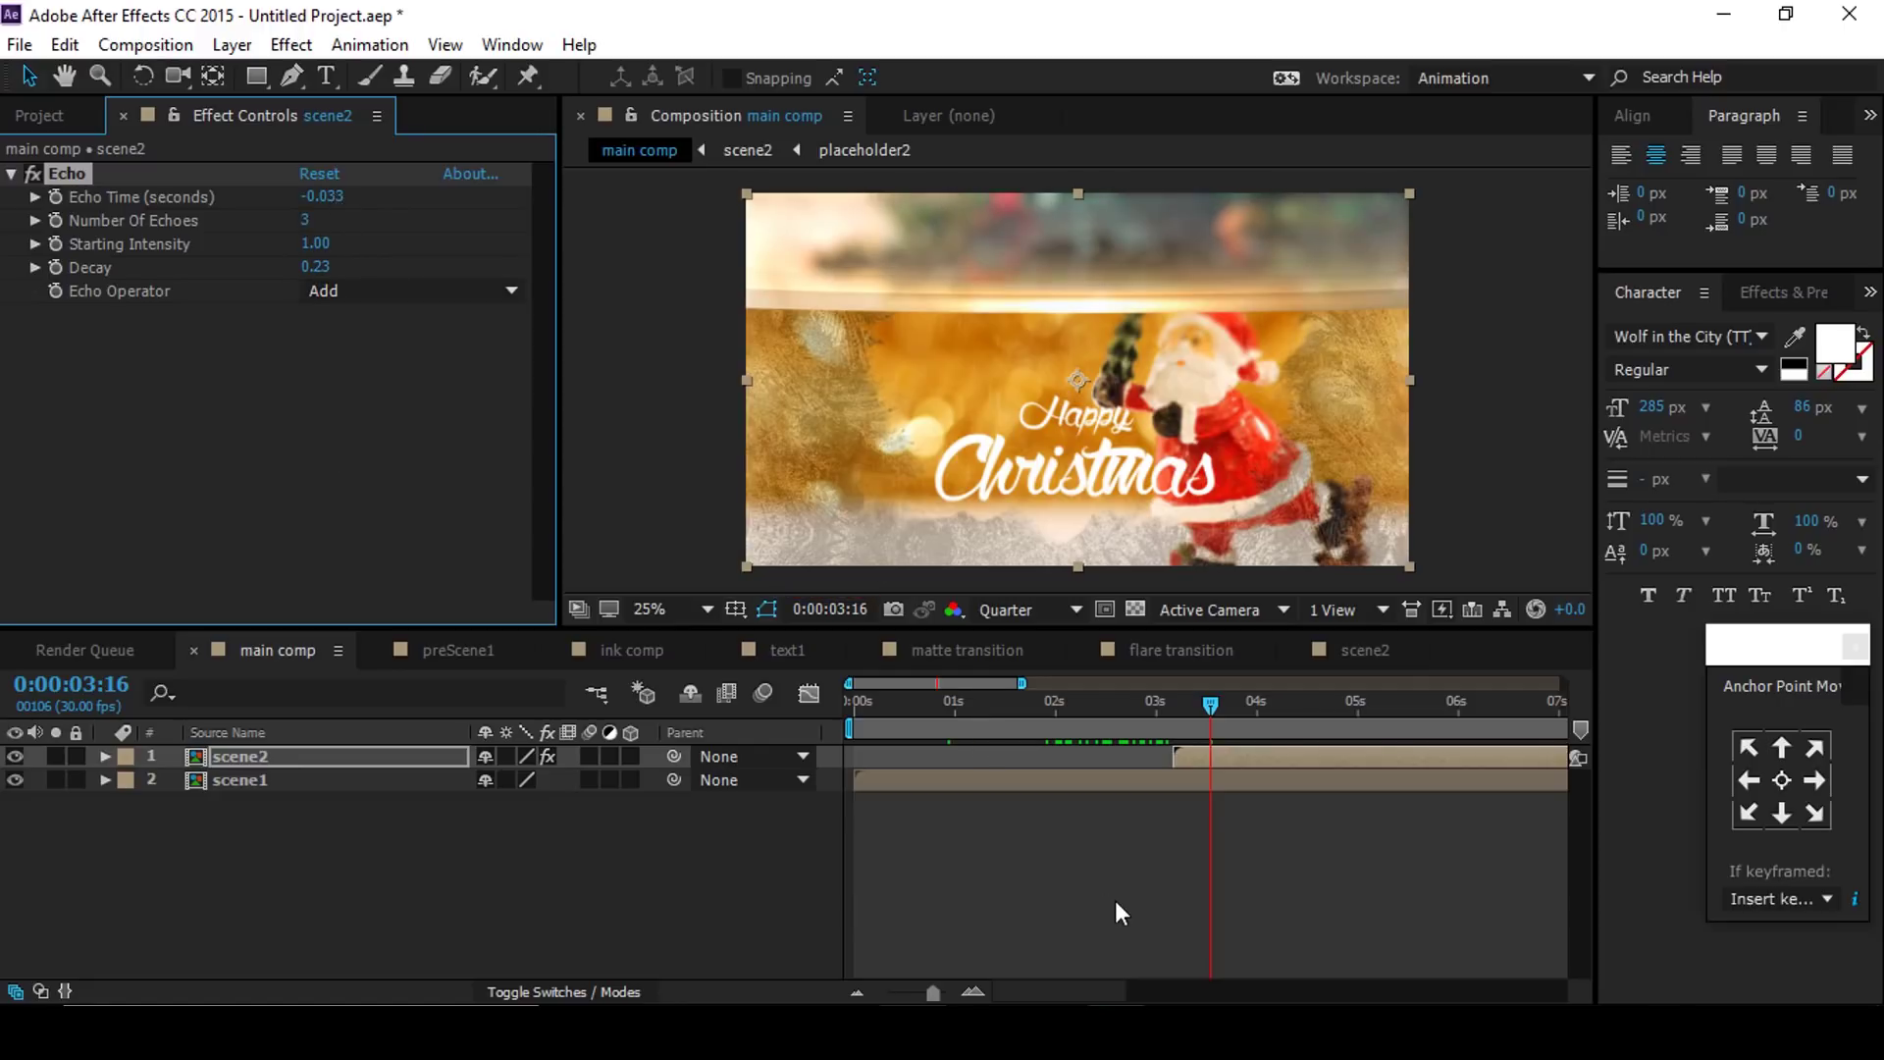
# Step: Trim main comp so that it ends at about 7 seconds
pyautogui.press('End')
pyautogui.moveTo(933, 991); pyautogui.dragTo(899, 994)
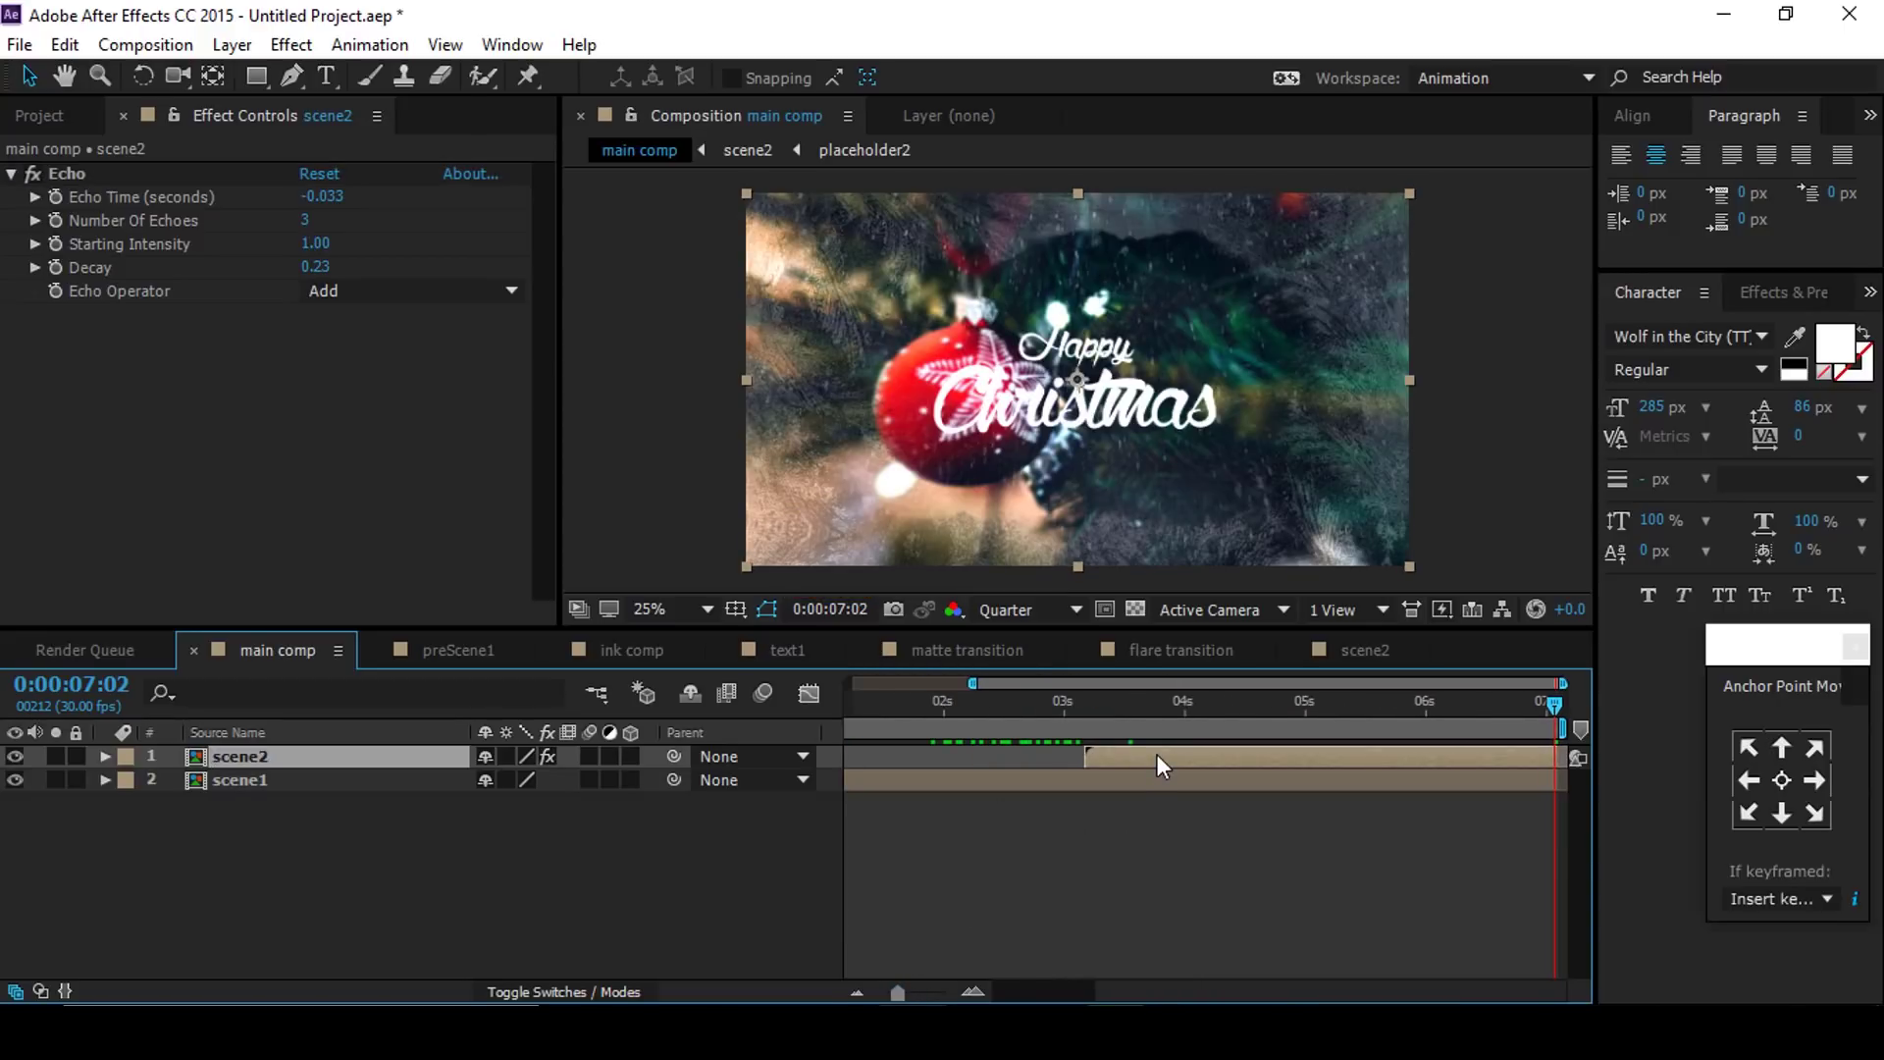
# Step: Open the text2 composition inside scene2 and replace the word Christmas with New Year
pyautogui.doubleClick(1157, 753)
pyautogui.click(275, 924)
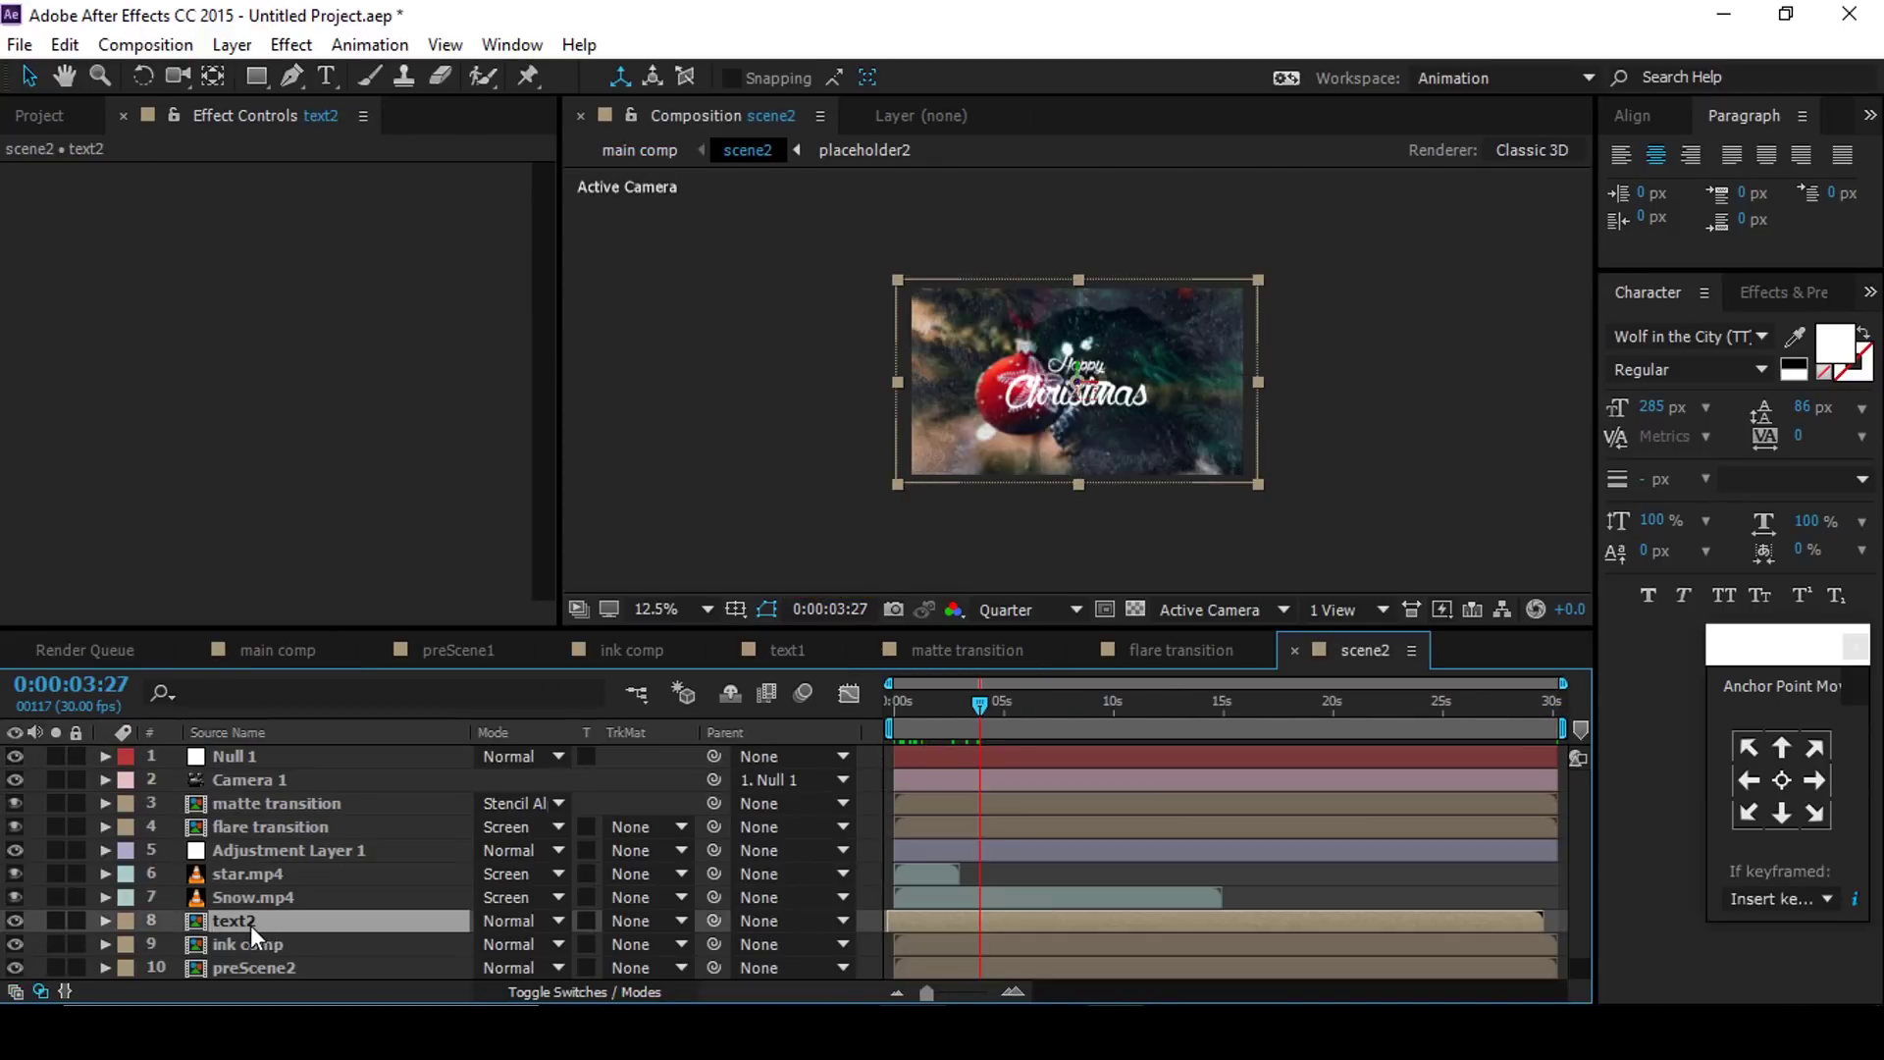
pyautogui.doubleClick(232, 927)
pyautogui.click(252, 763)
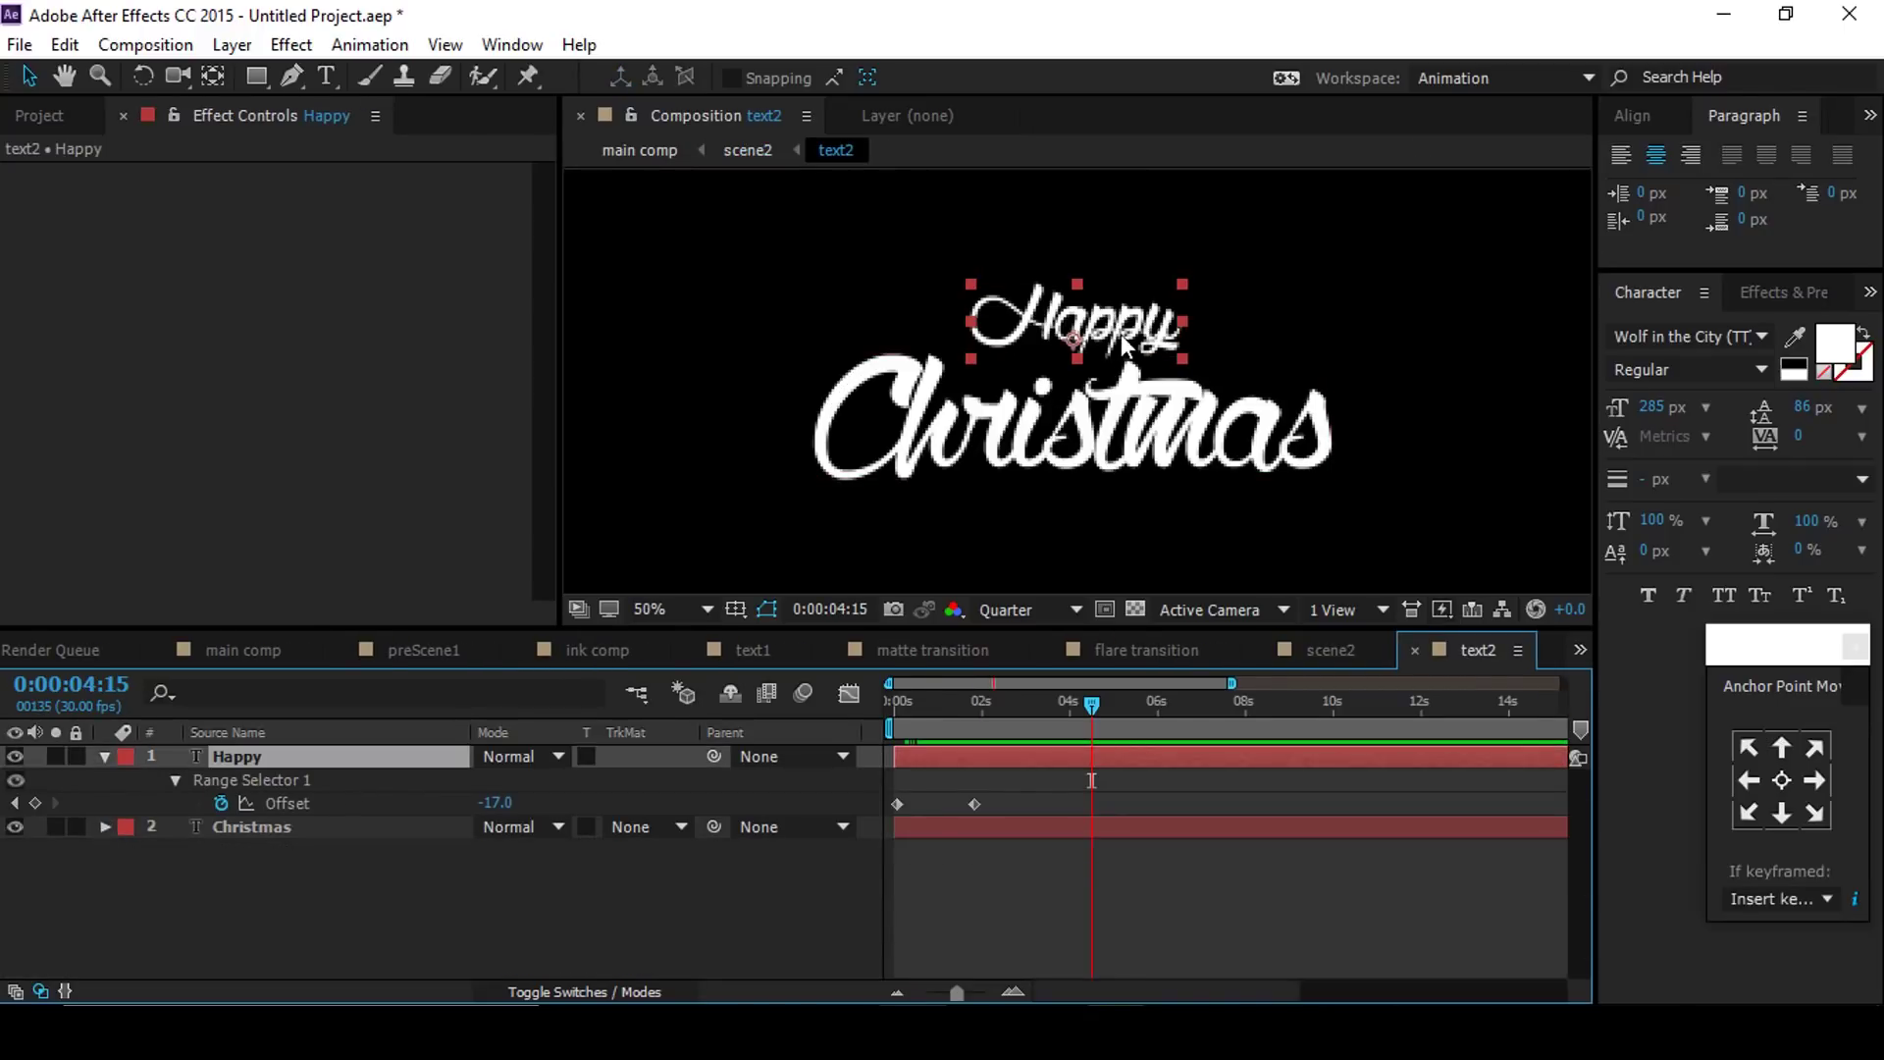
pyautogui.doubleClick(314, 829)
pyautogui.write('New Year')
pyautogui.click(27, 76)
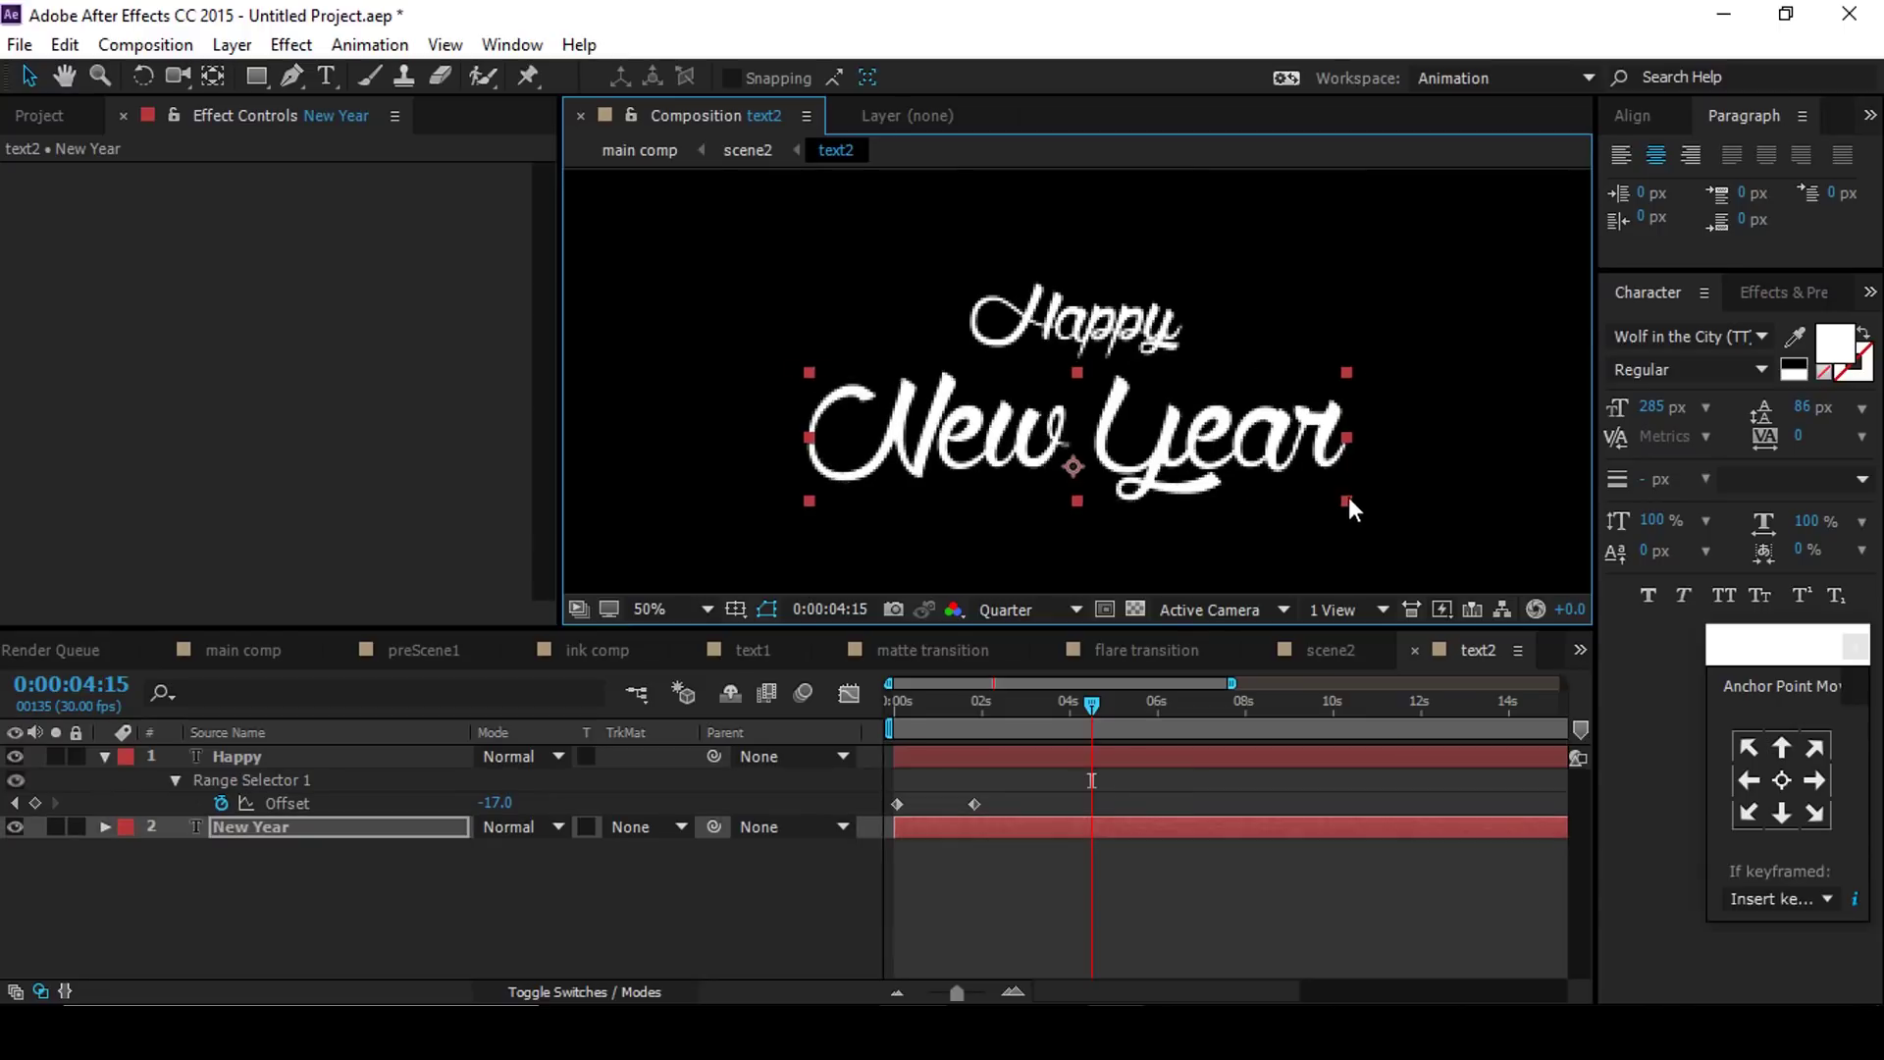
pyautogui.click(420, 874)
# Step: Add Light Leaks.mp4 from the assets folder as the uppermost layer of main comp and set its blending mode to Screen
pyautogui.click(243, 650)
pyautogui.scroll(2, 138, 516)
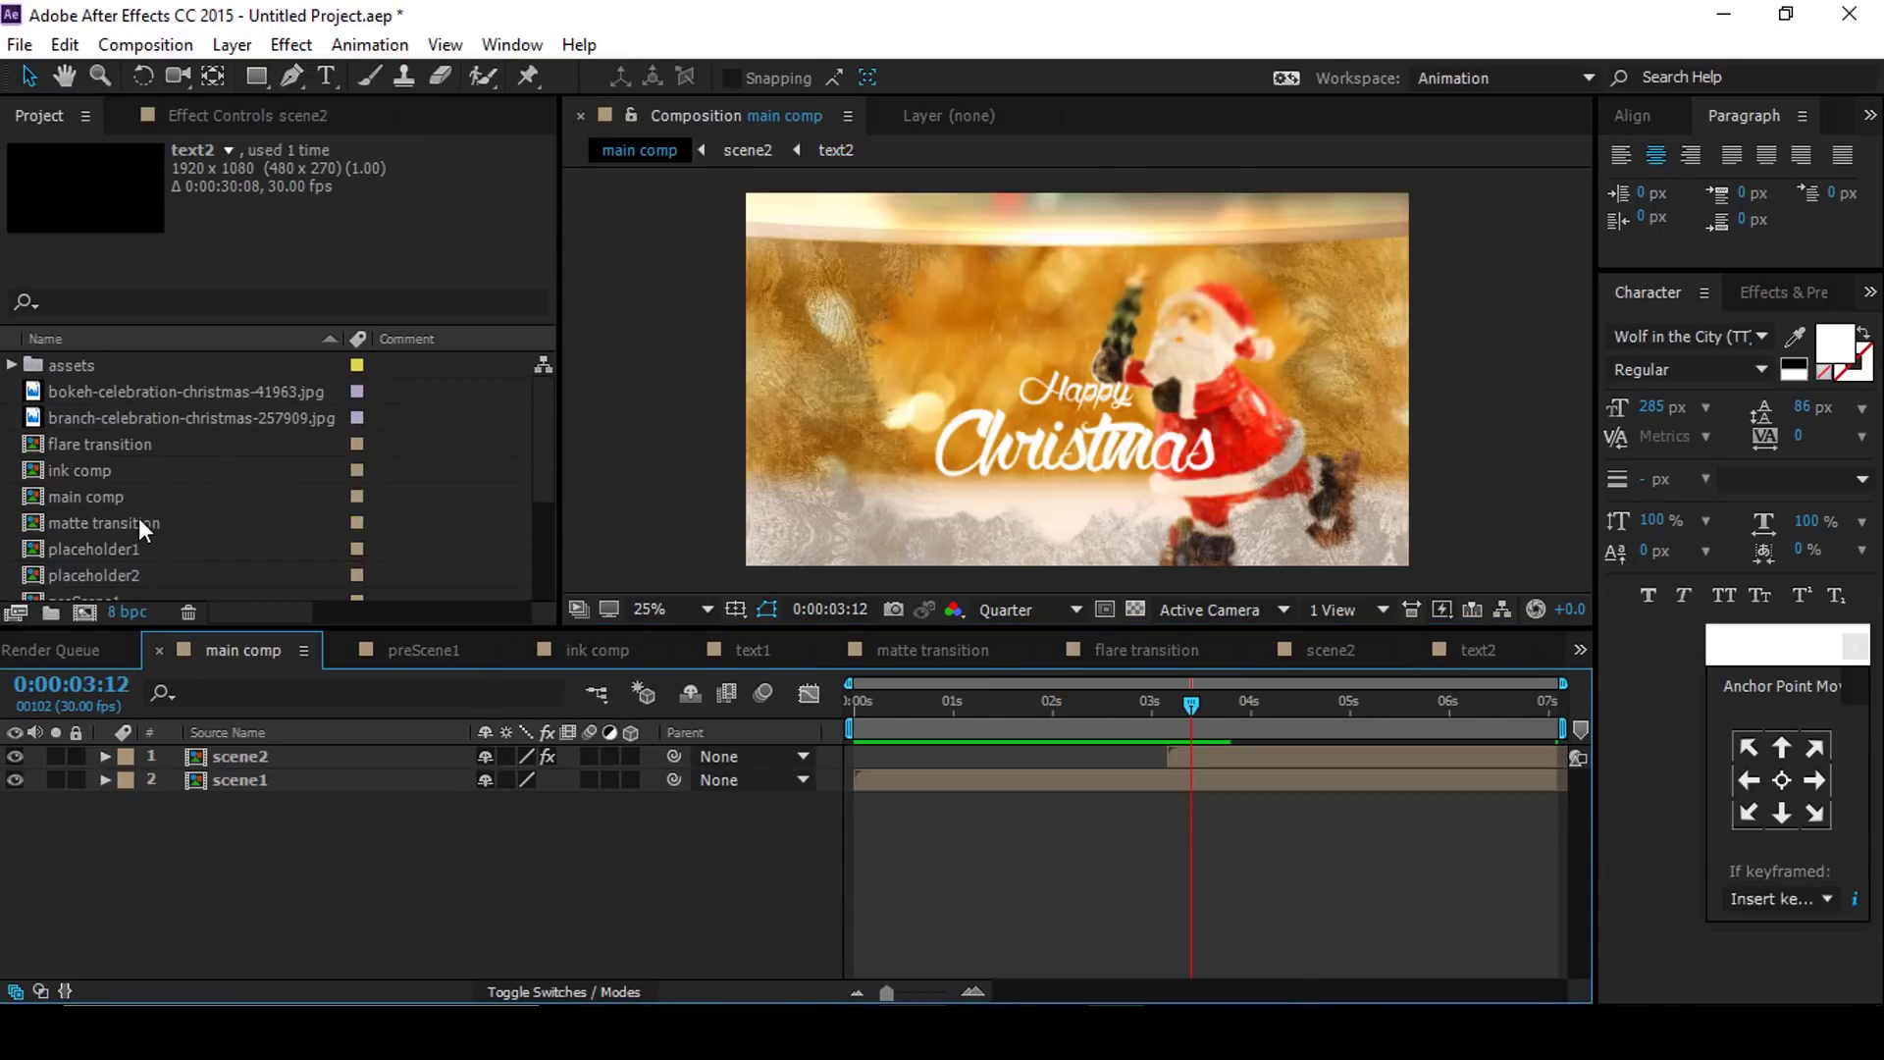
pyautogui.click(10, 364)
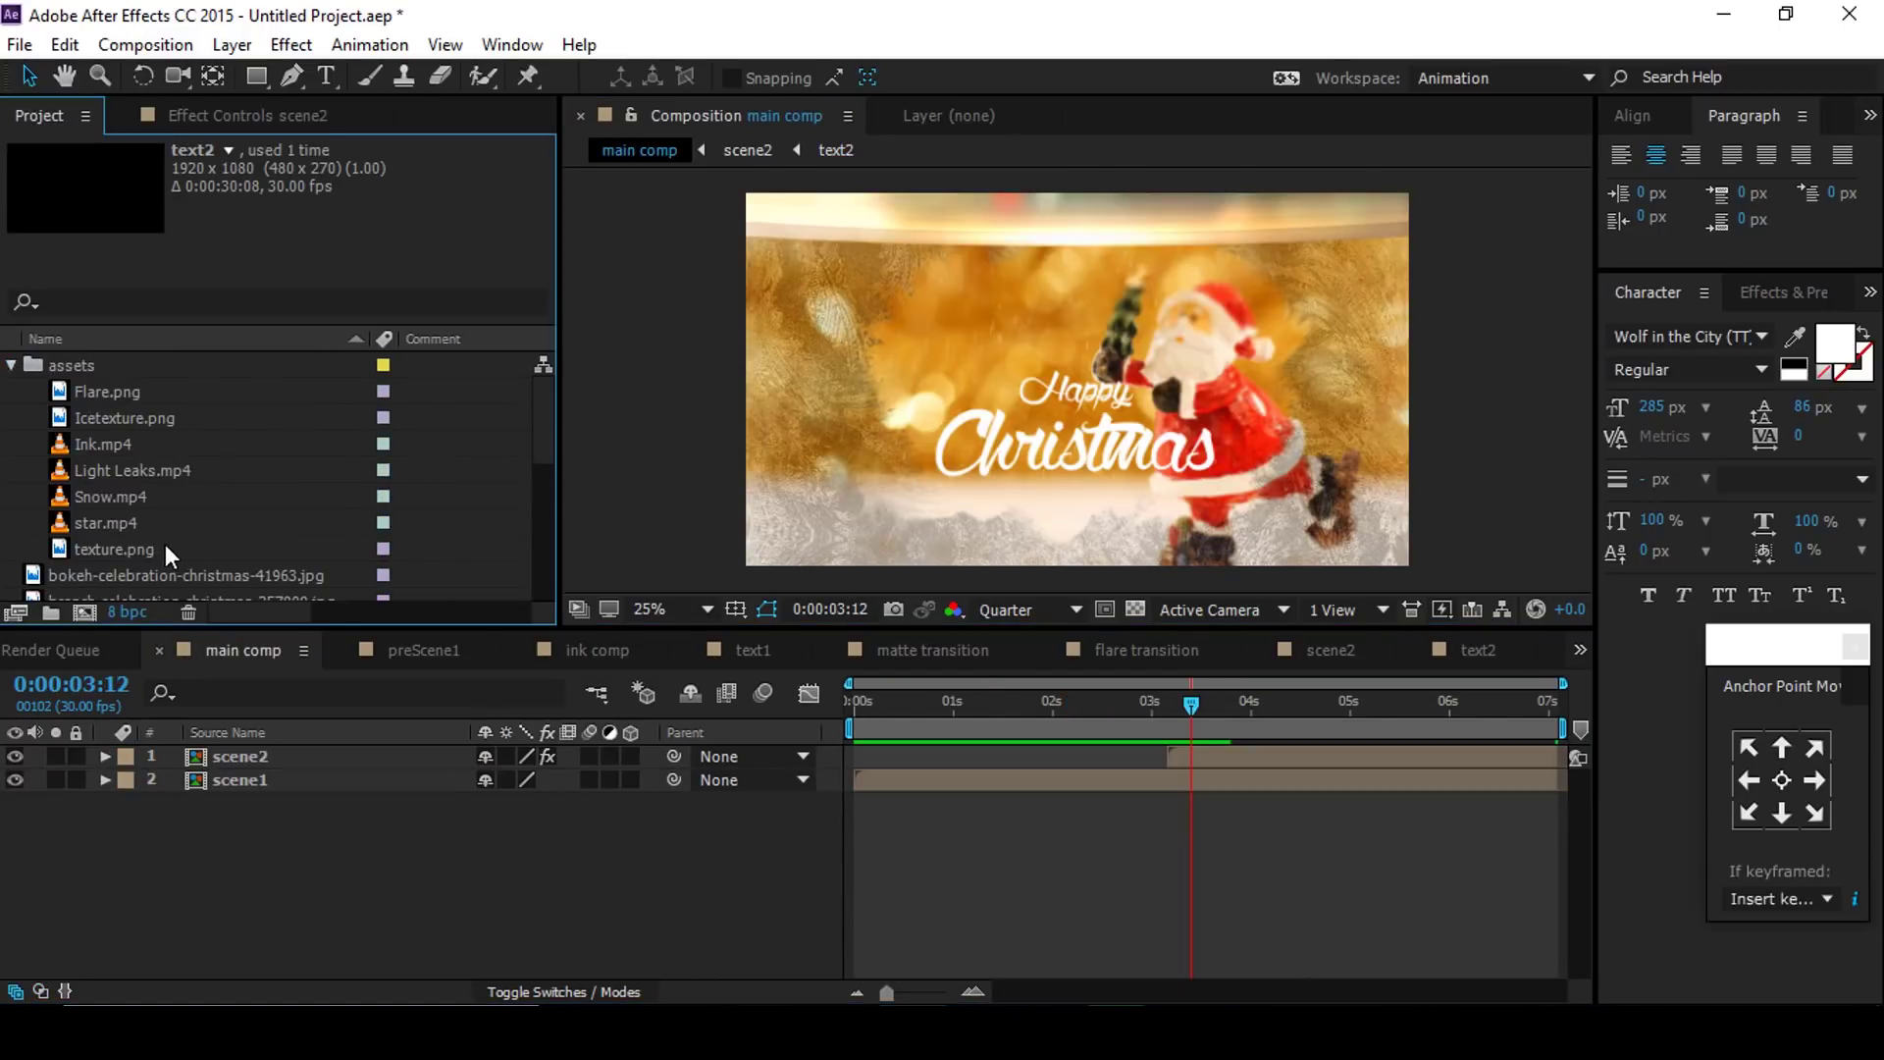
pyautogui.moveTo(169, 471); pyautogui.dragTo(267, 751)
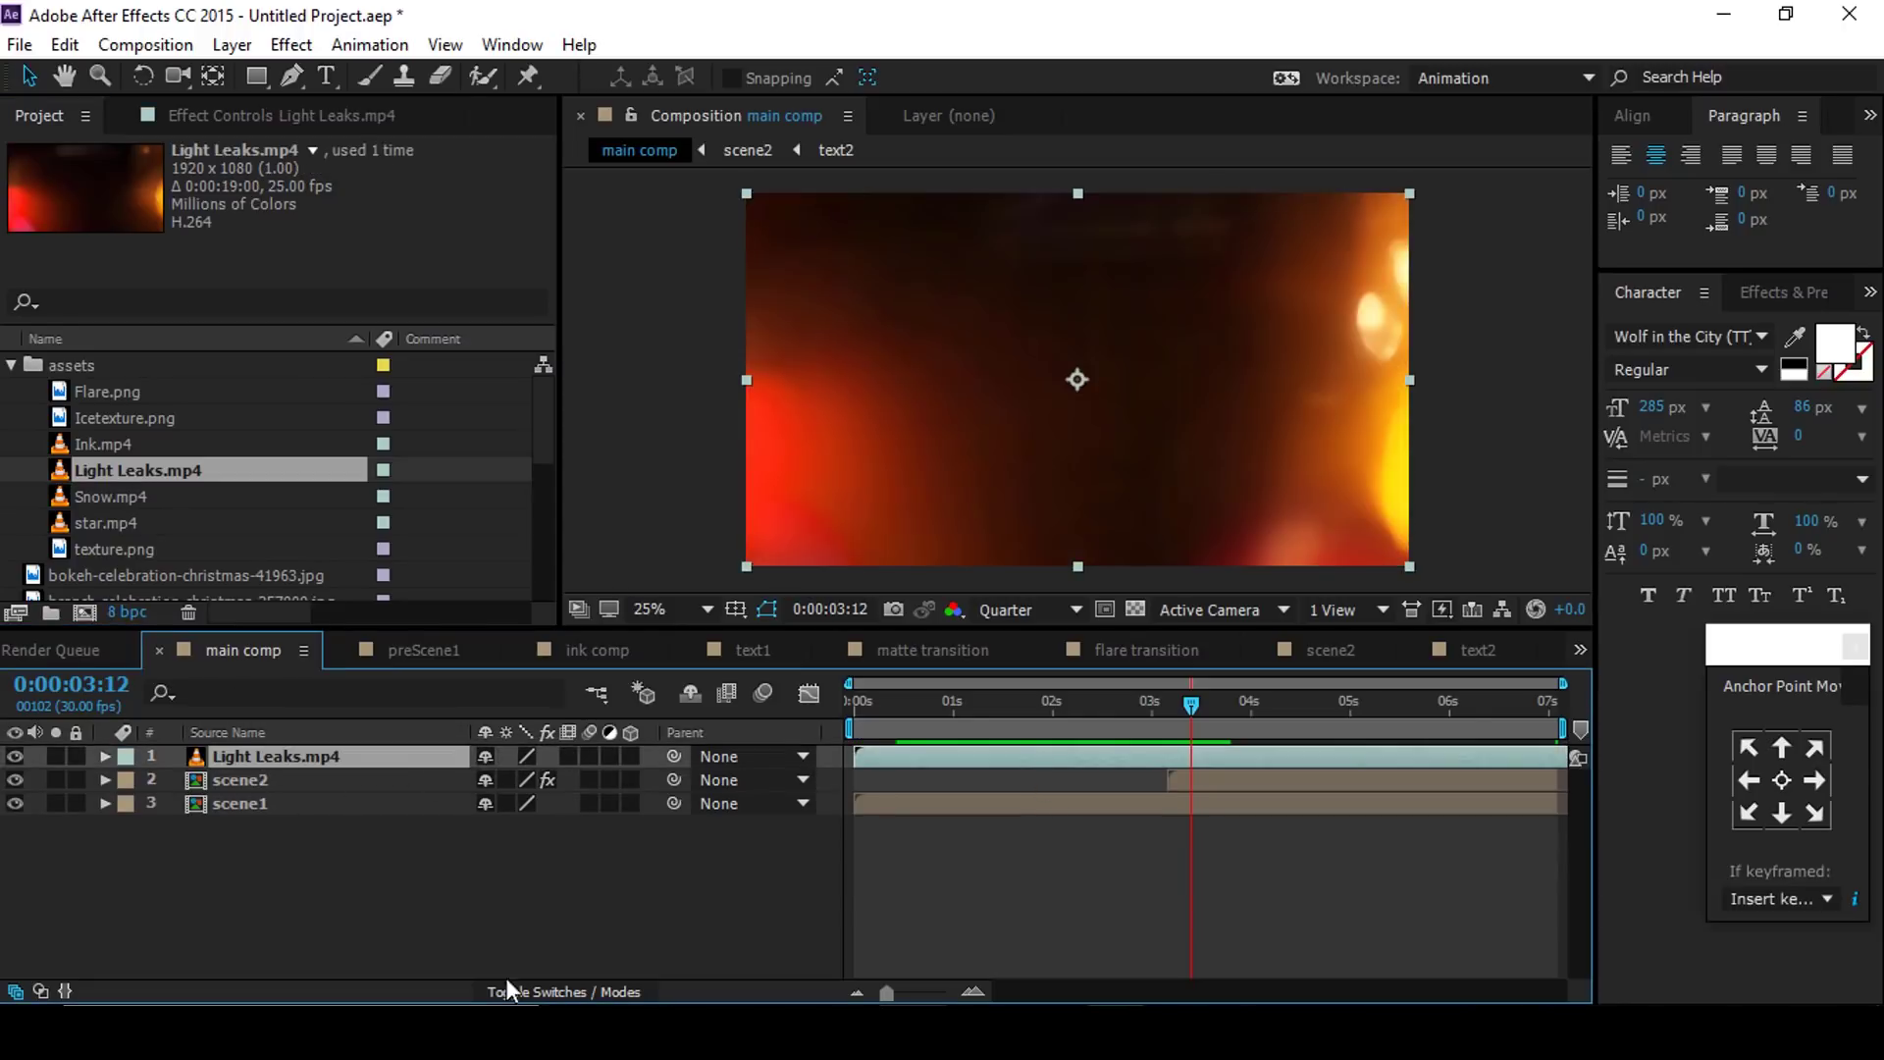
pyautogui.click(550, 983)
pyautogui.click(526, 763)
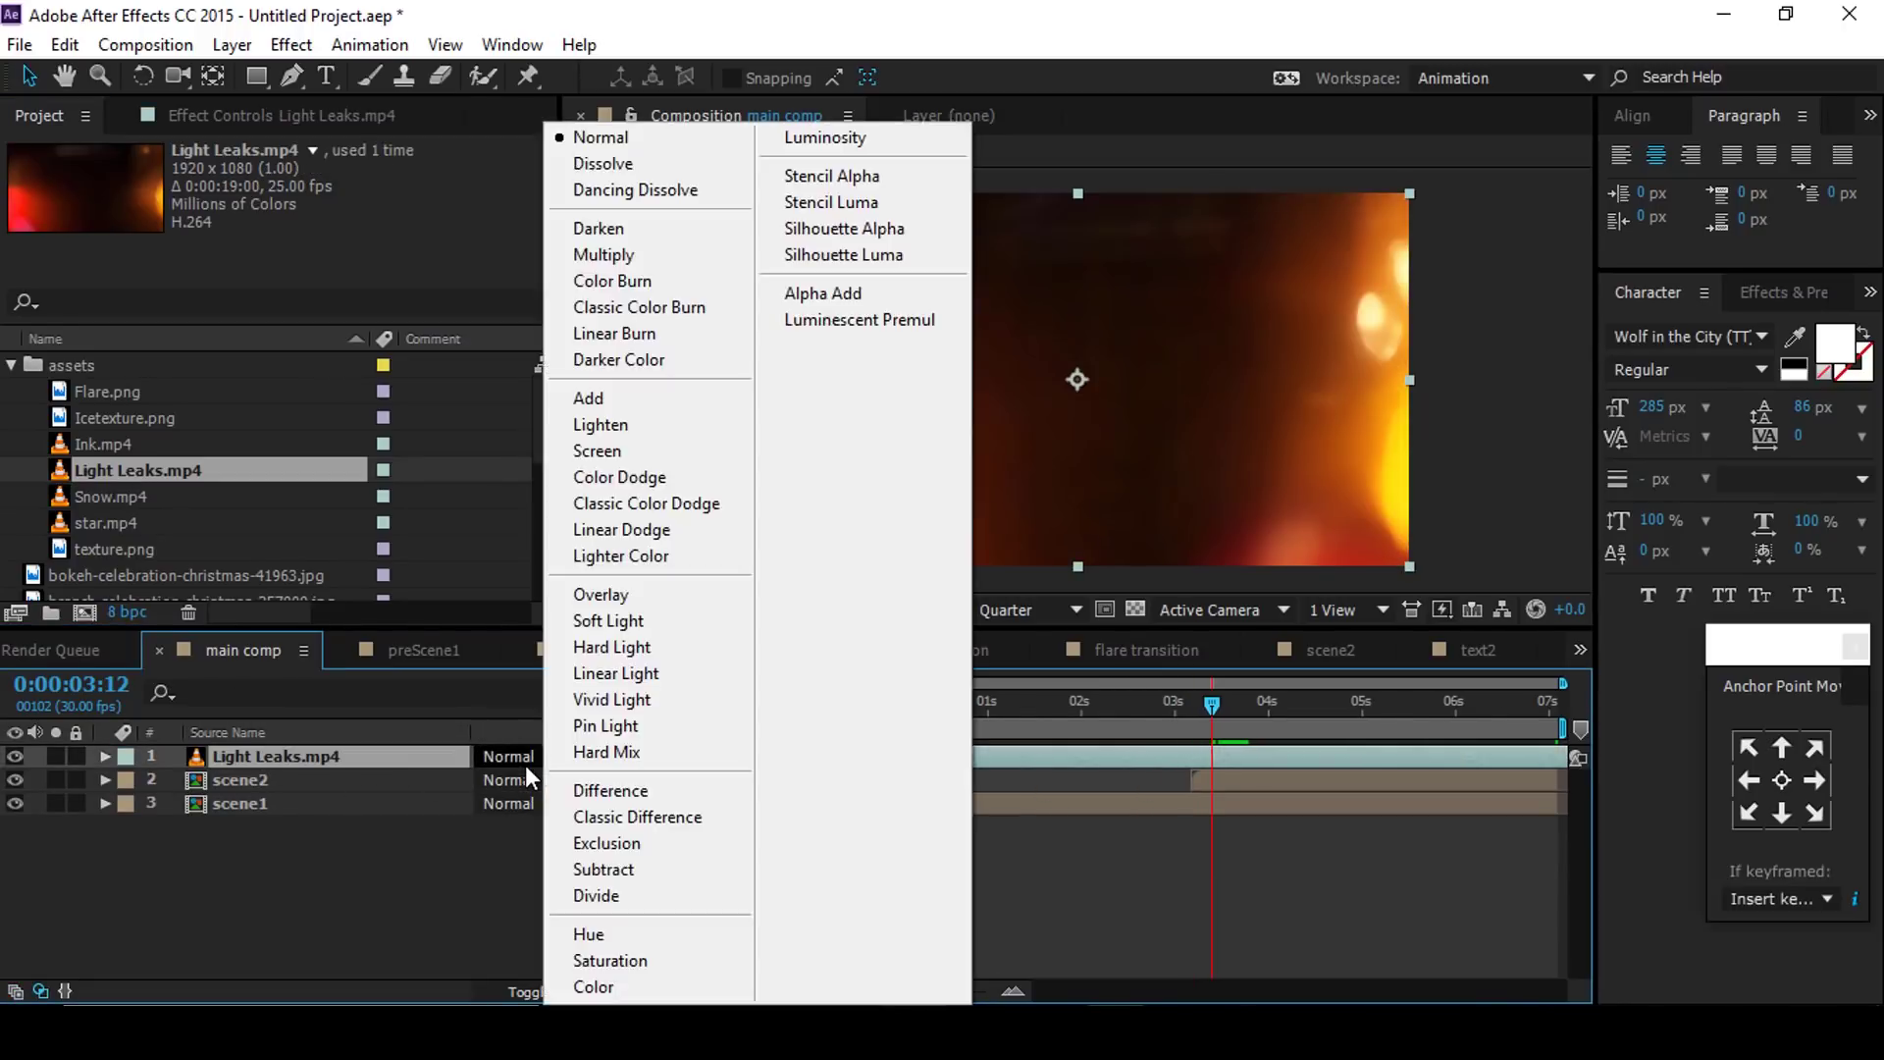
pyautogui.click(643, 451)
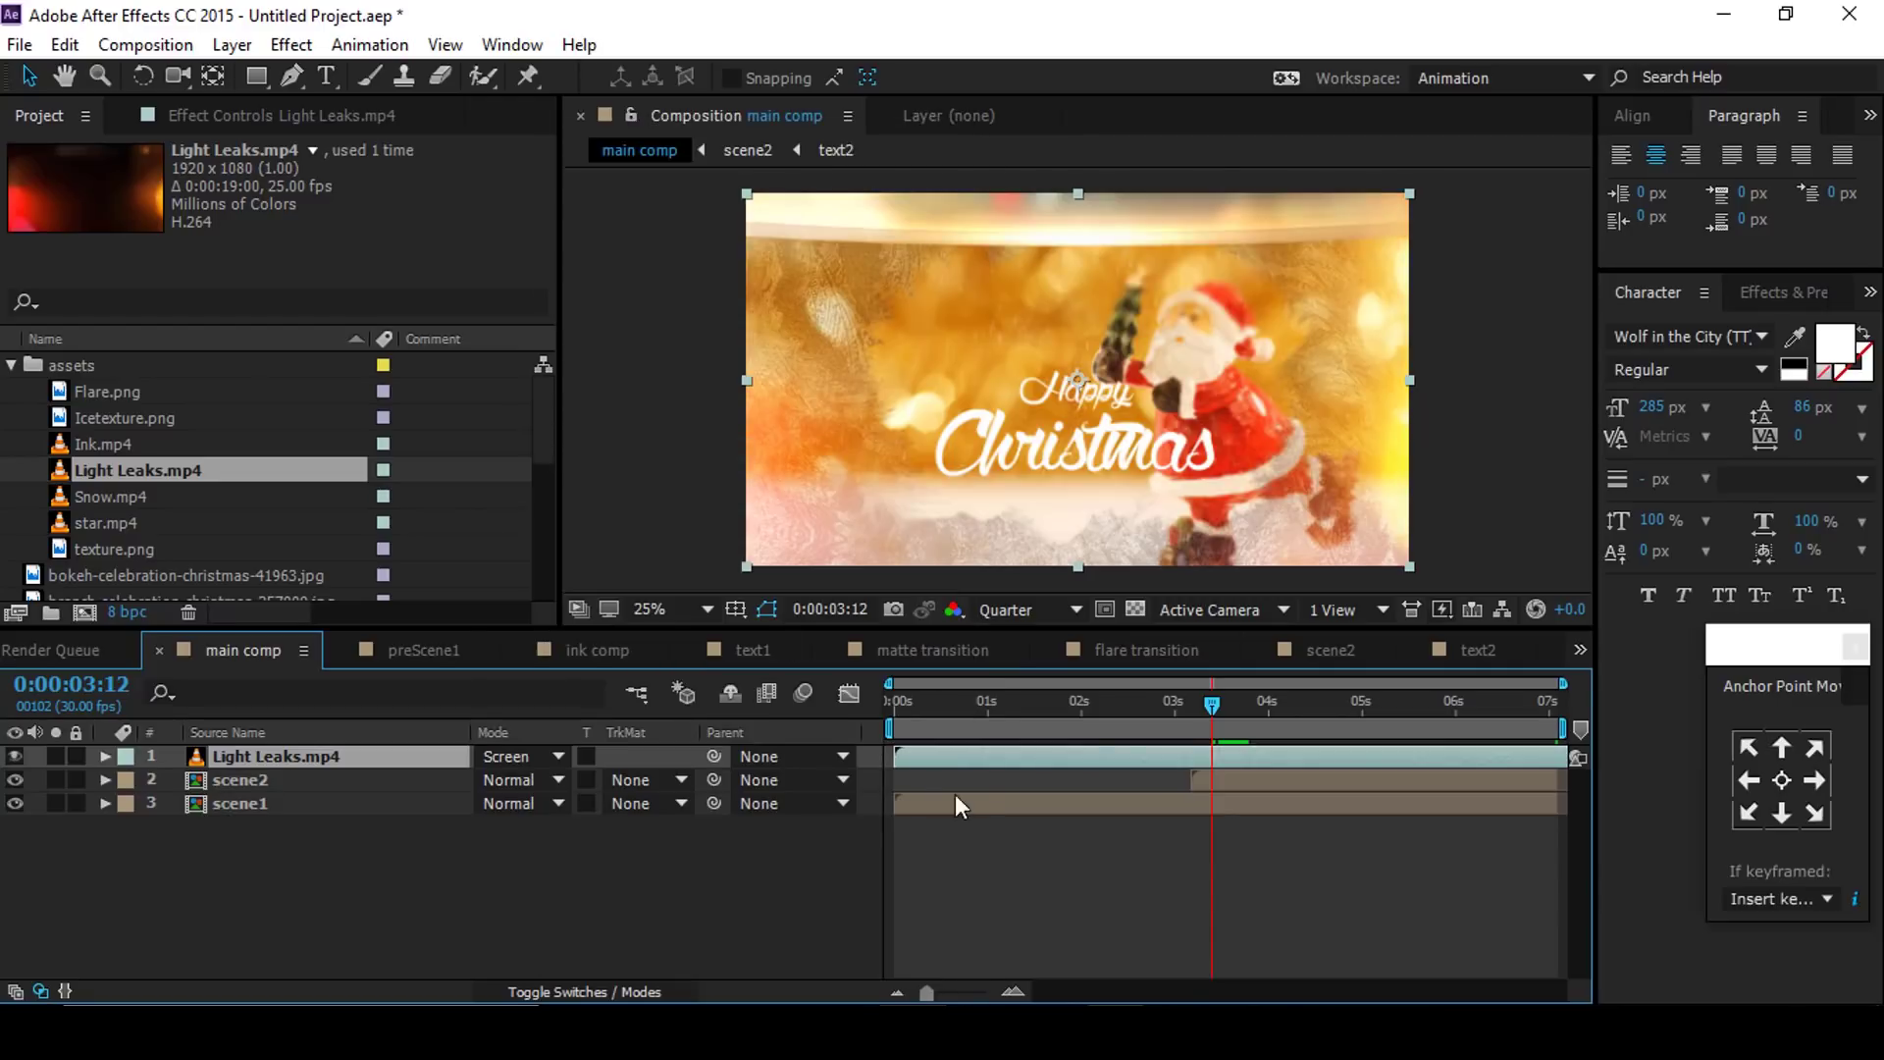
# Step: Create a new 1920 x 1080 px solid in main comp with the colour 000000
pyautogui.rightClick(534, 860)
pyautogui.moveTo(651, 601)
pyautogui.click(944, 664)
pyautogui.click(601, 684)
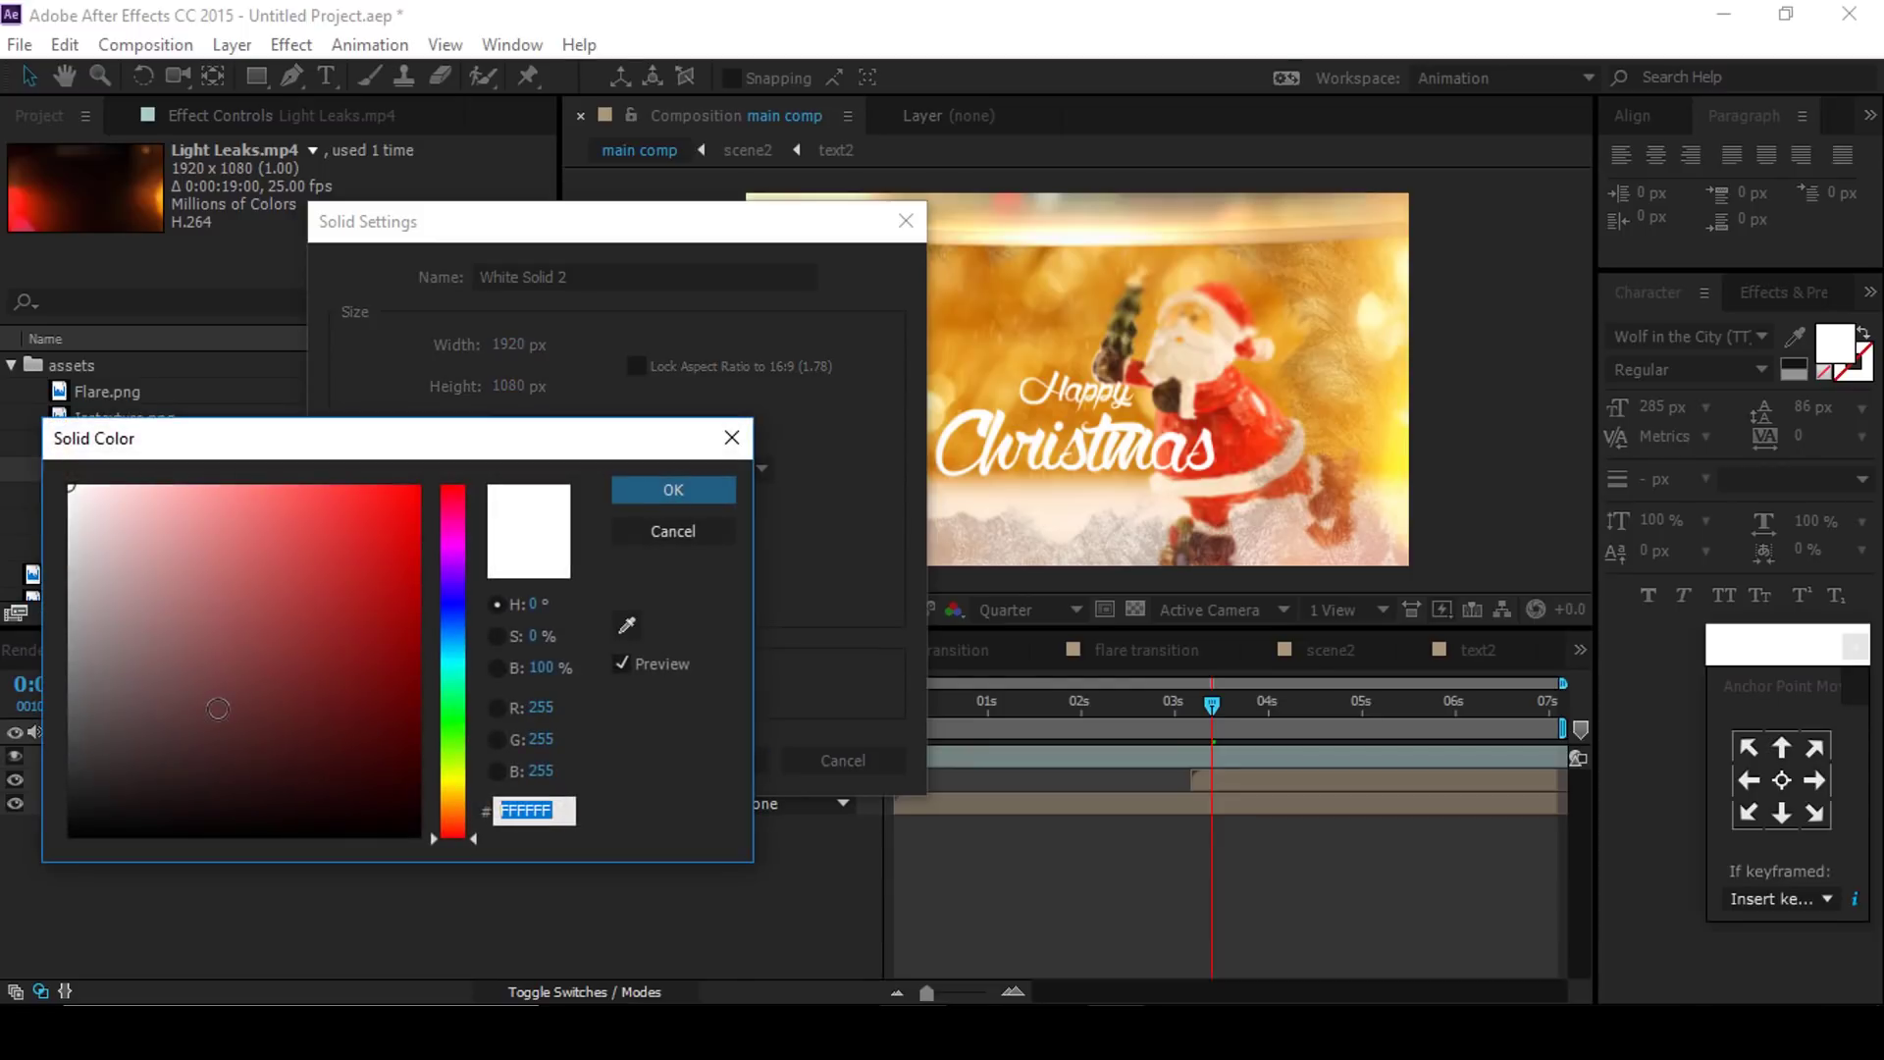
pyautogui.write('000000')
pyautogui.click(673, 490)
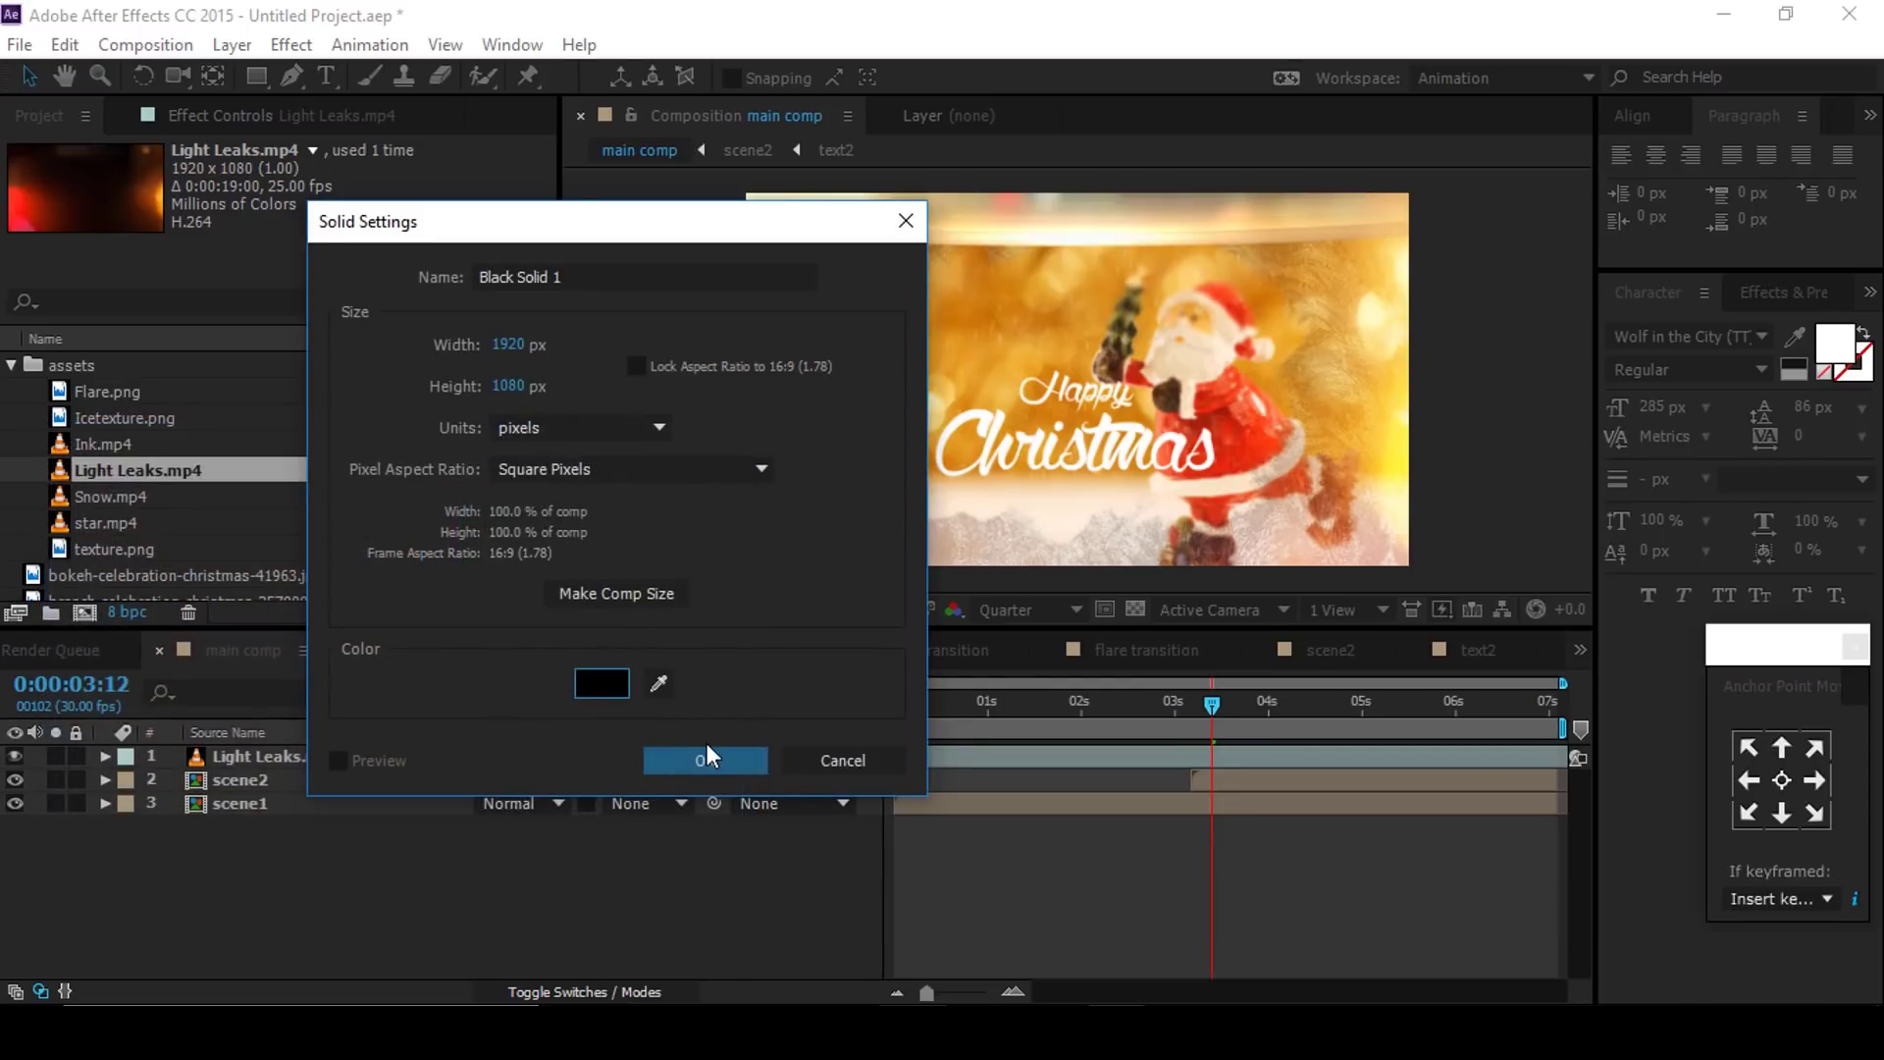